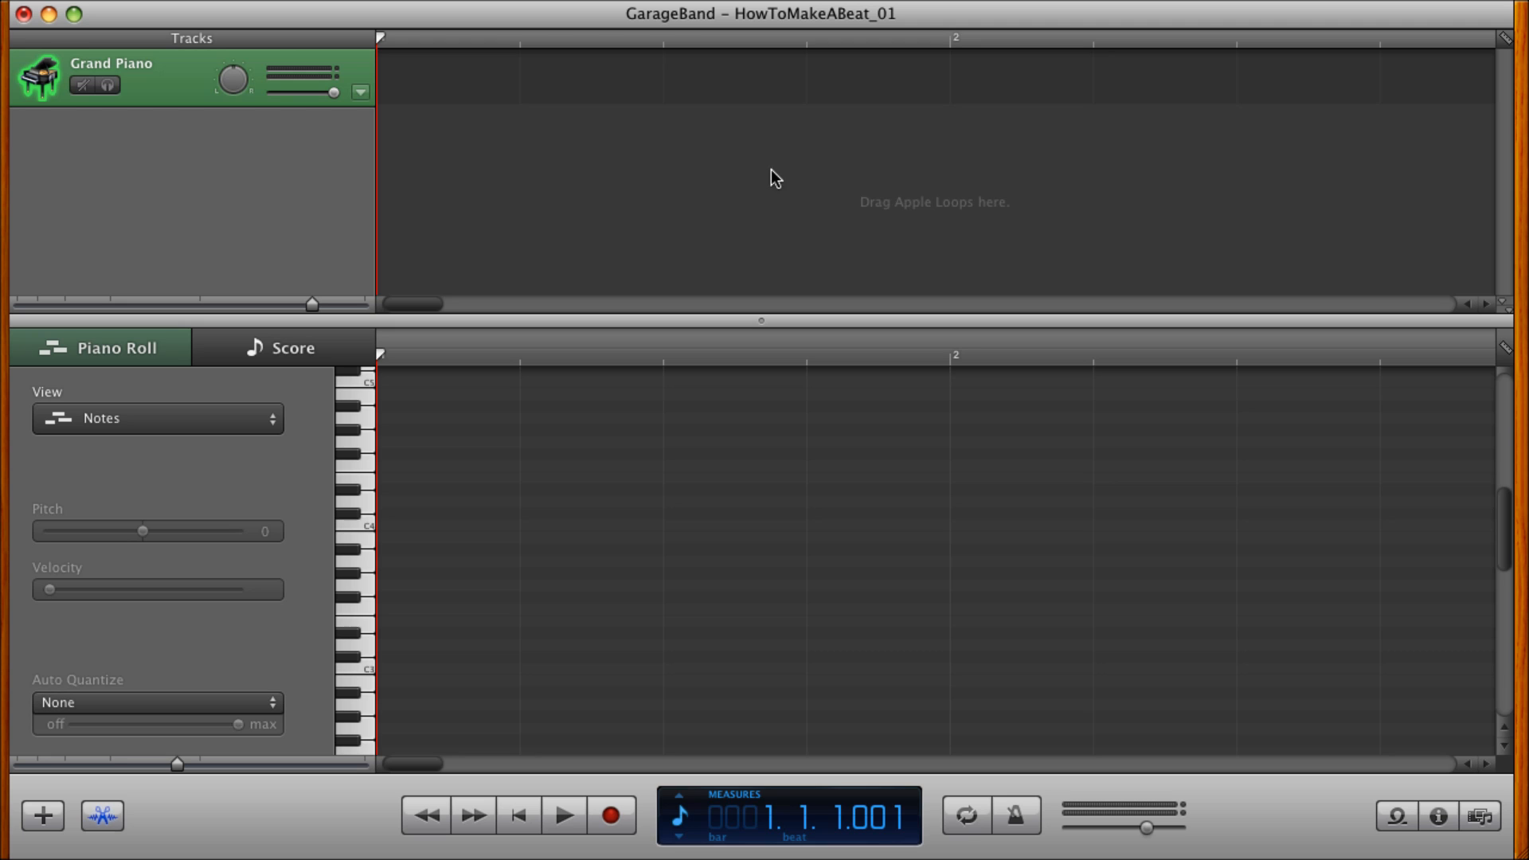
Create an empty one-measure software instrument region at the start of the Grand Piano track.
{"action": "left_click", "coordinate": [352, 405]}
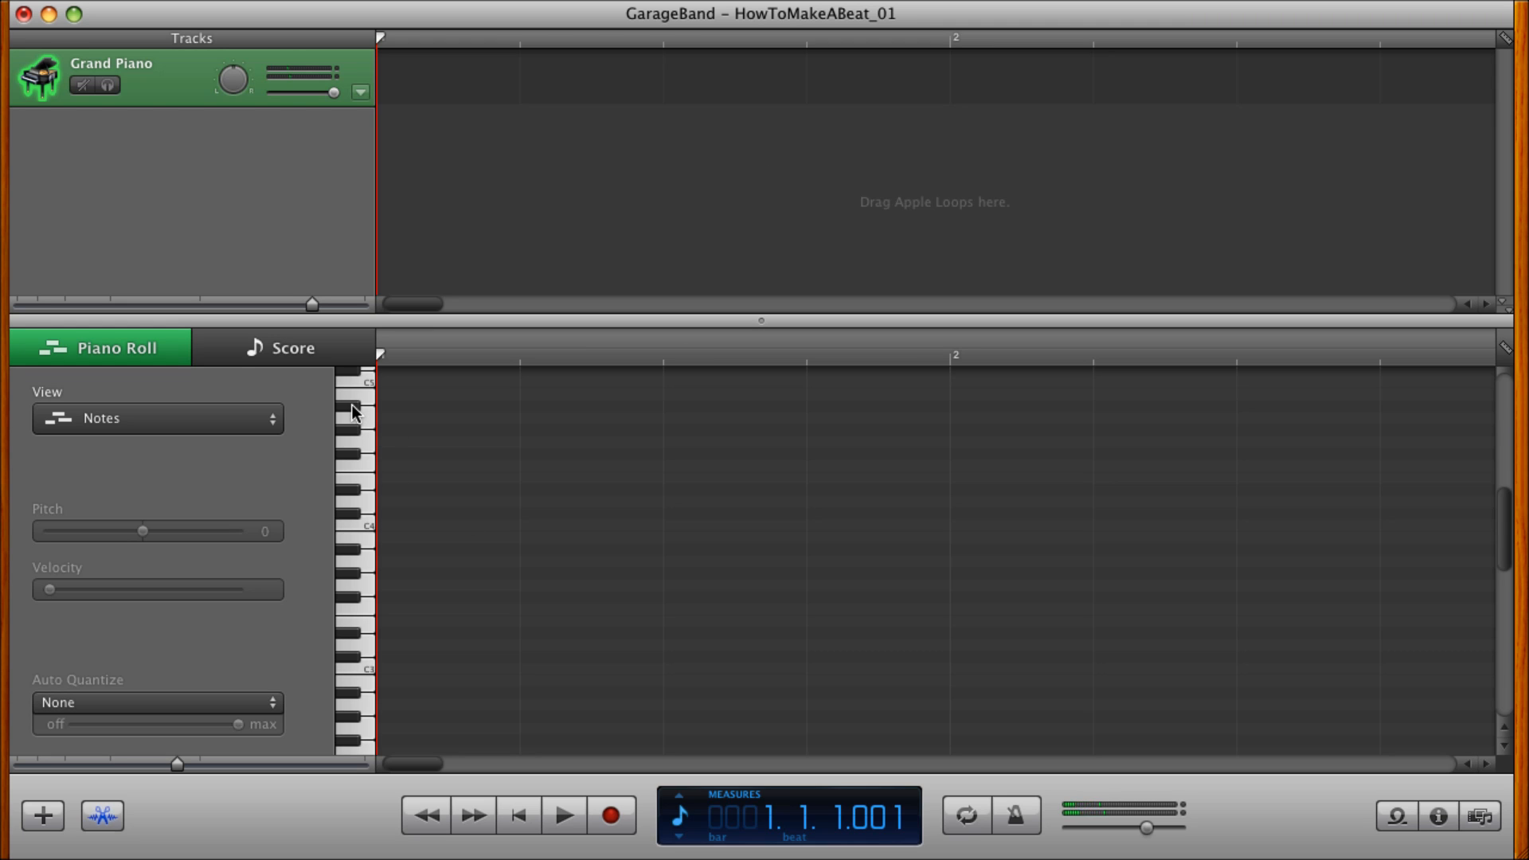
{"action": "left_click", "coordinate": [430, 75], "text": "super"}
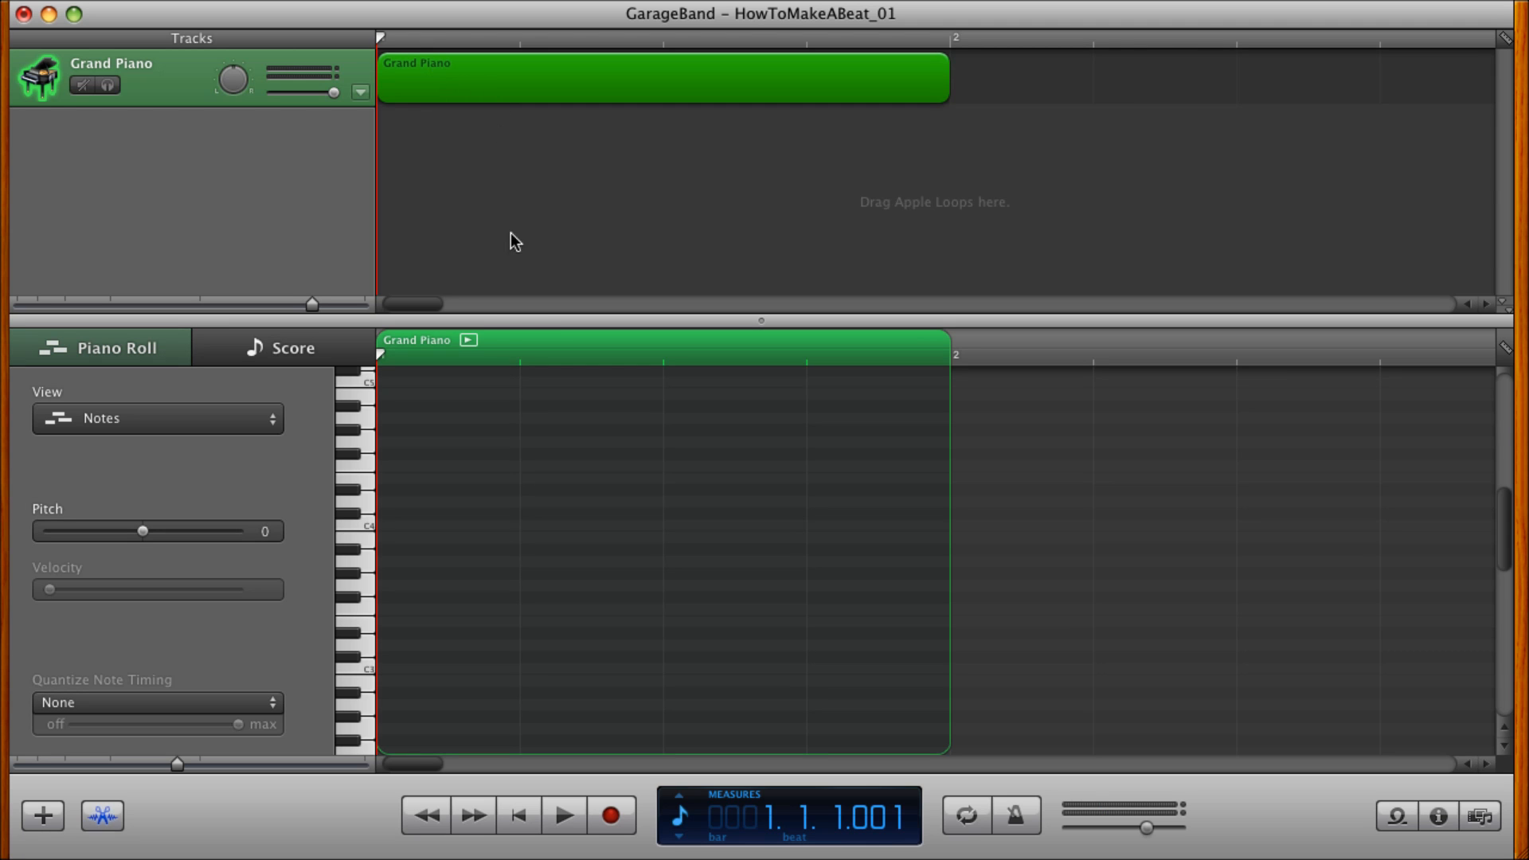
Set both the timeline grid and the piano roll grid to 1/4 Note.
{"action": "left_click", "coordinate": [1505, 40]}
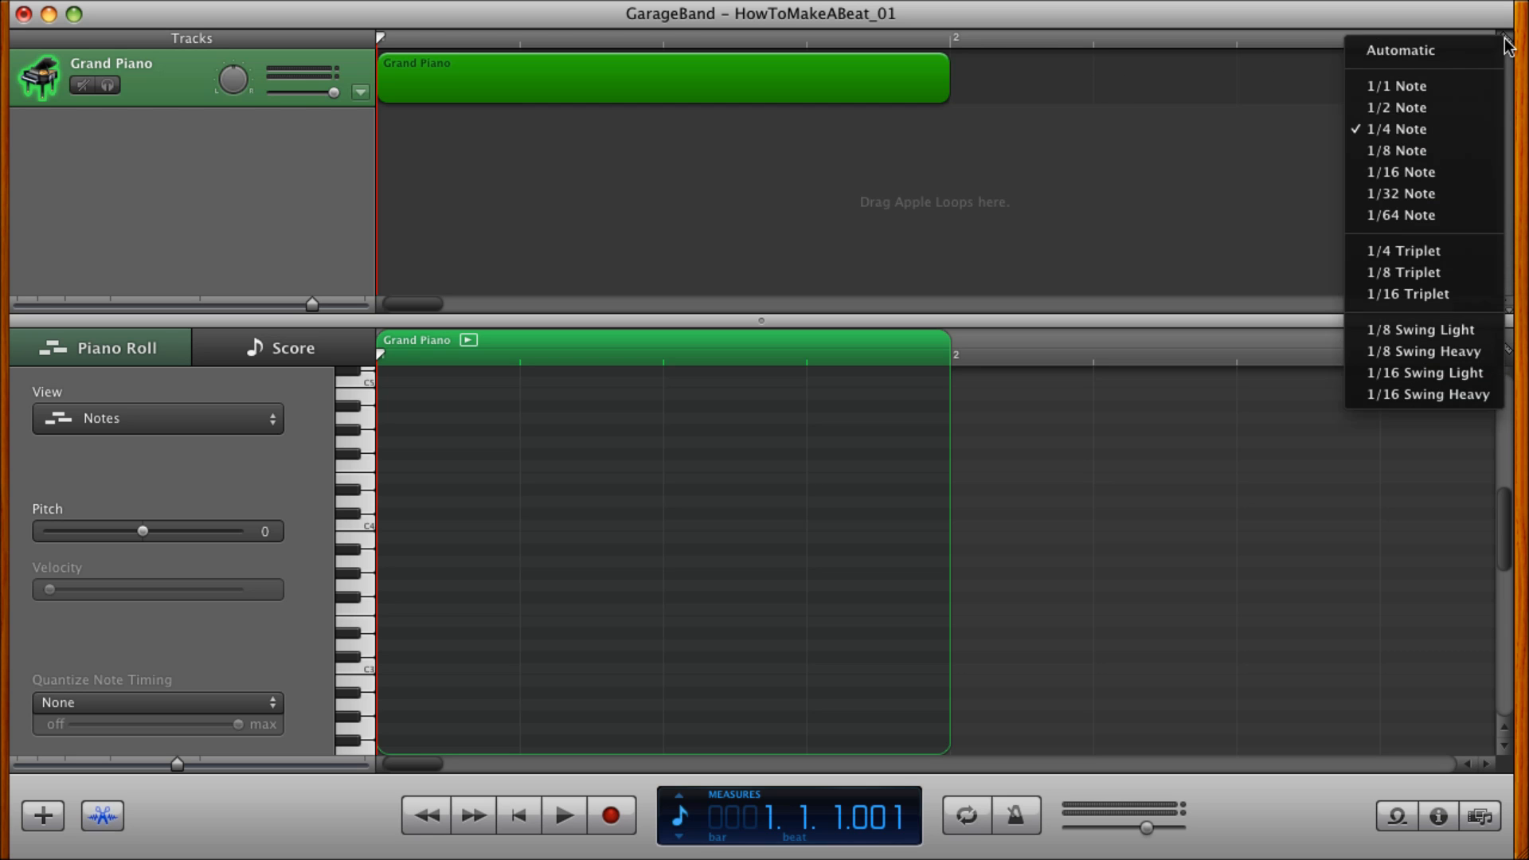
{"action": "left_click", "coordinate": [1390, 130]}
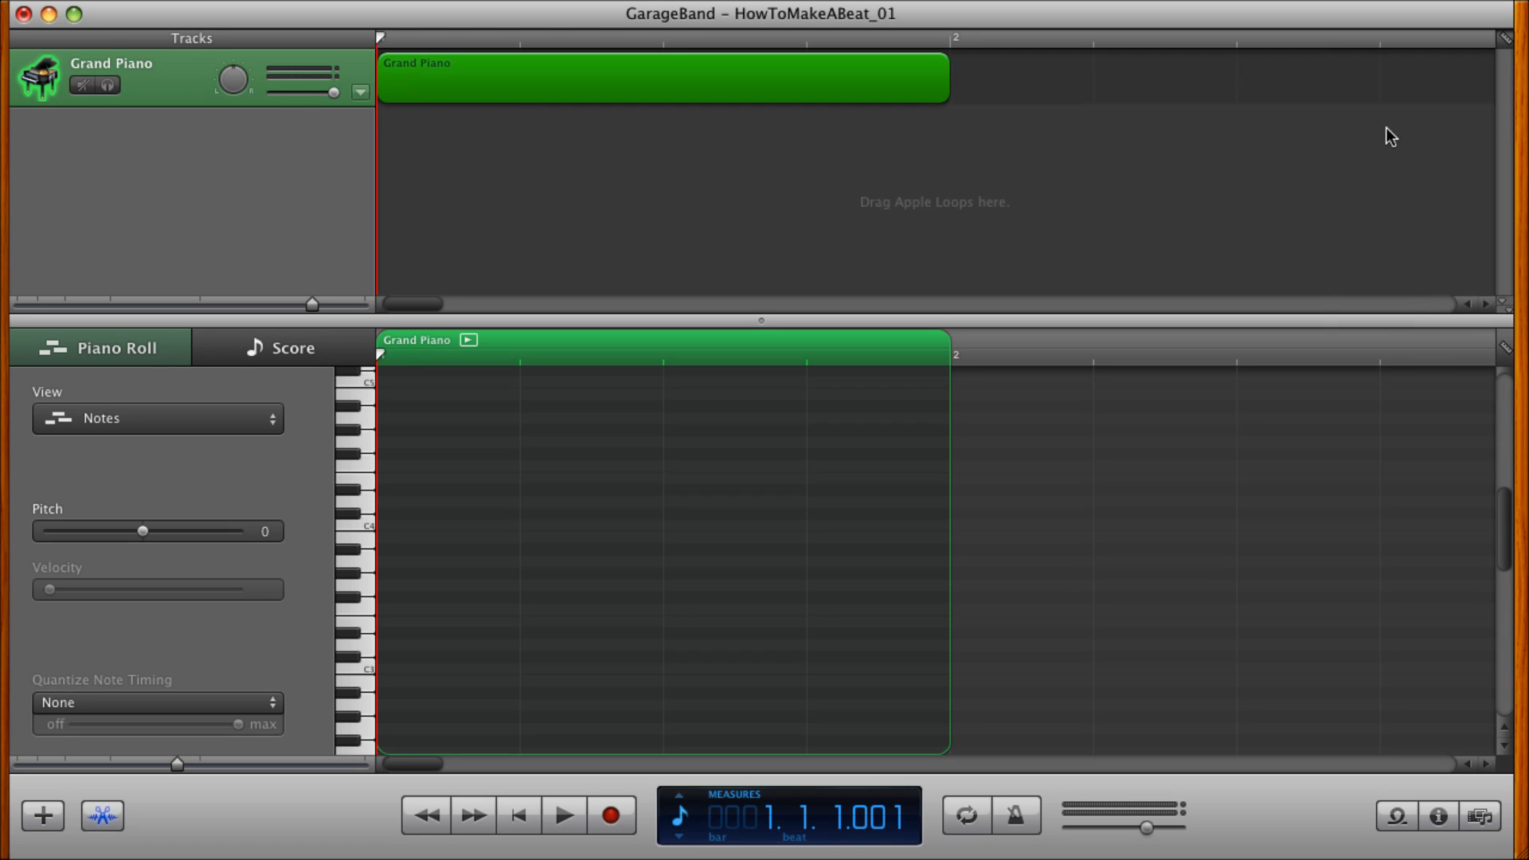
{"action": "left_click", "coordinate": [1509, 347]}
{"action": "left_click", "coordinate": [1410, 432]}
{"action": "left_click", "coordinate": [1512, 42]}
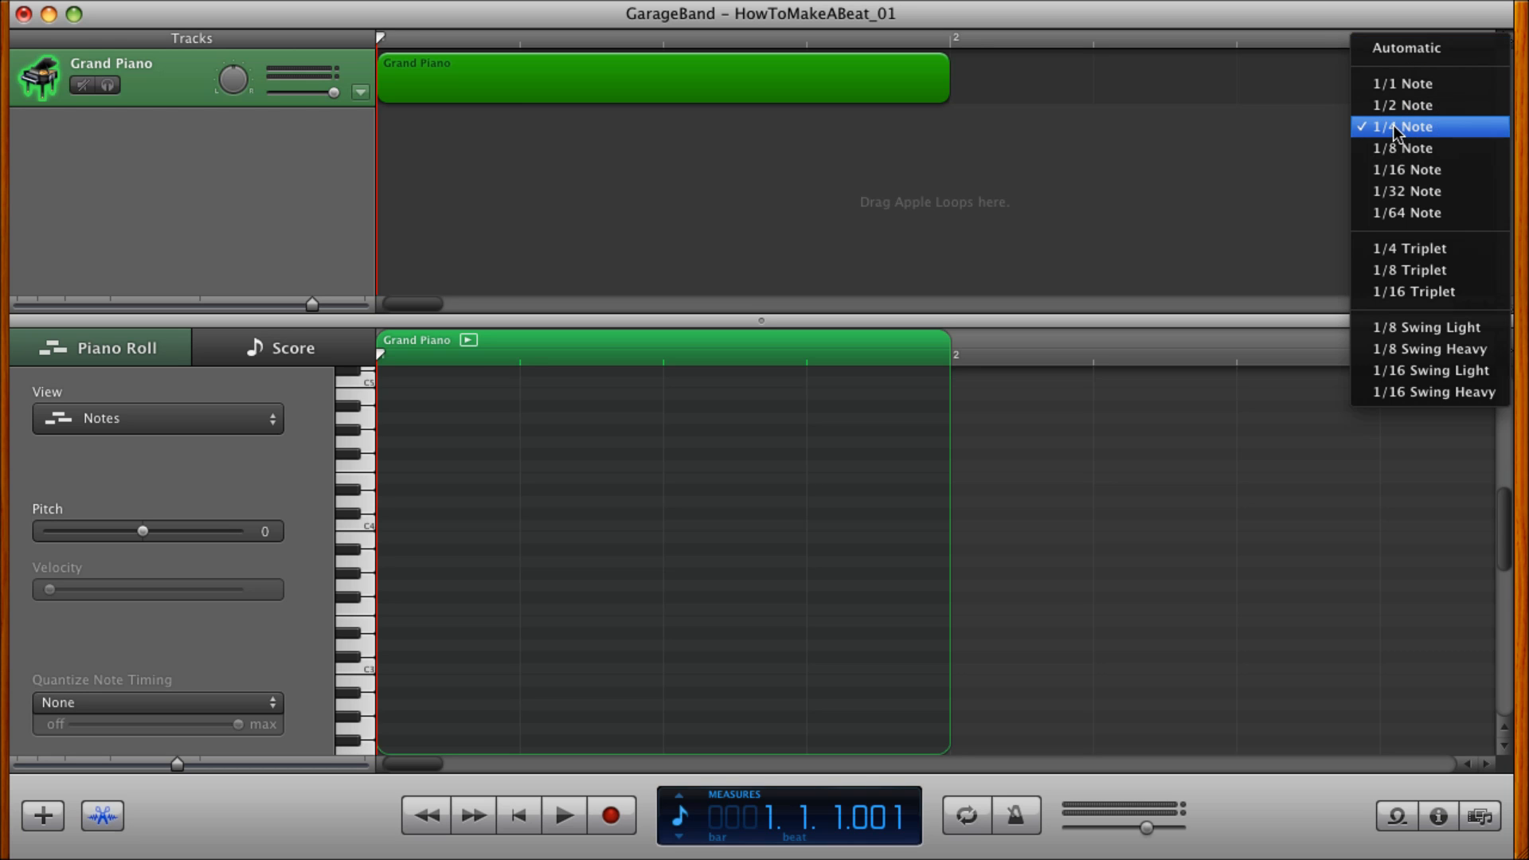
{"action": "left_click", "coordinate": [977, 209]}
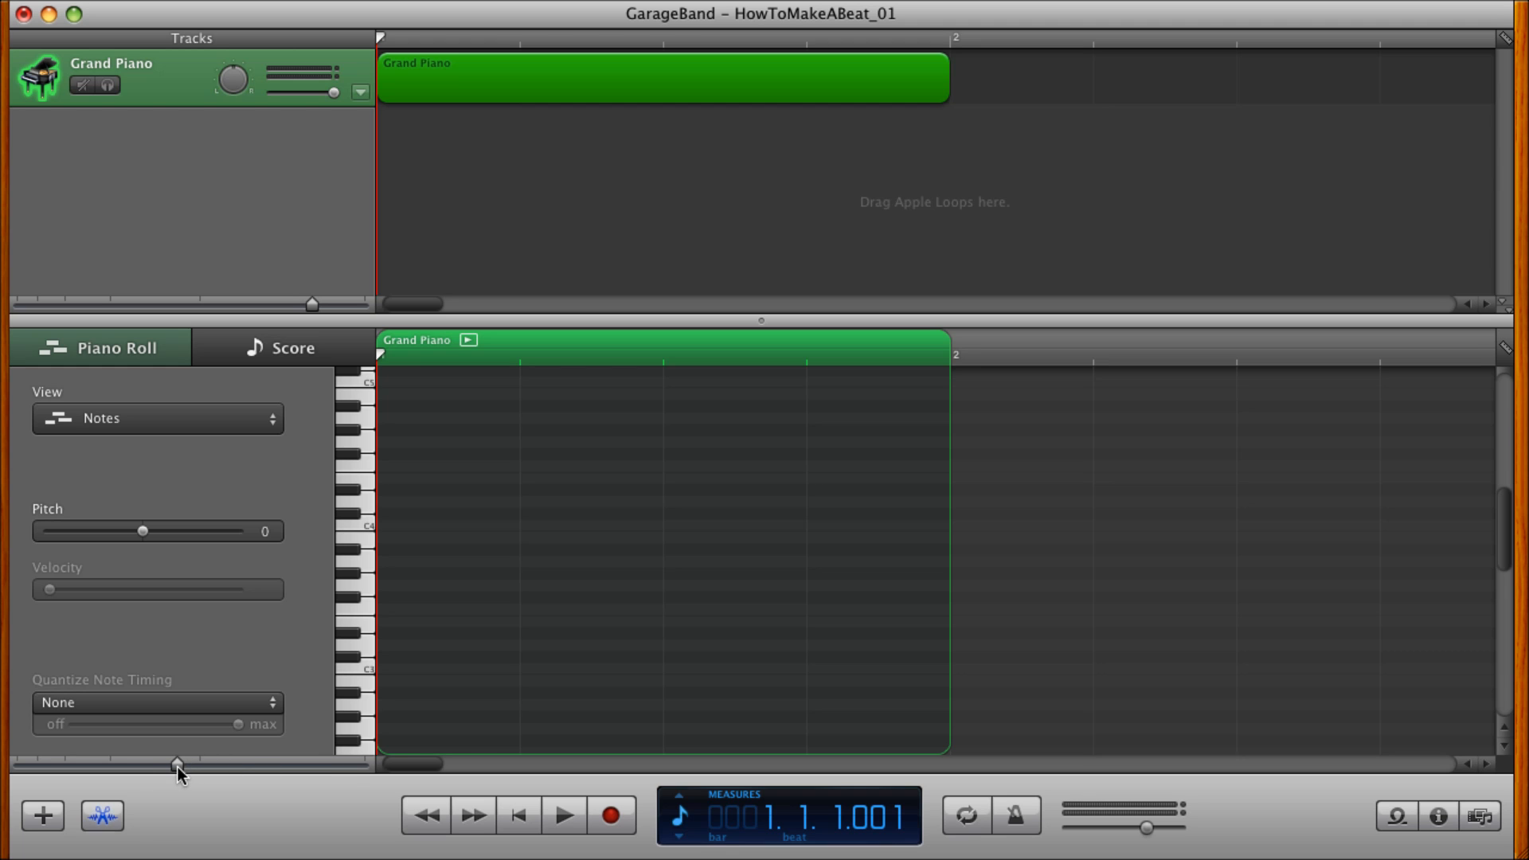
Zoom the timeline out to about eight measures and the piano roll to about two, keeping the region one measure long.
{"action": "left_click_drag", "start_coordinate": [178, 766], "coordinate": [118, 768]}
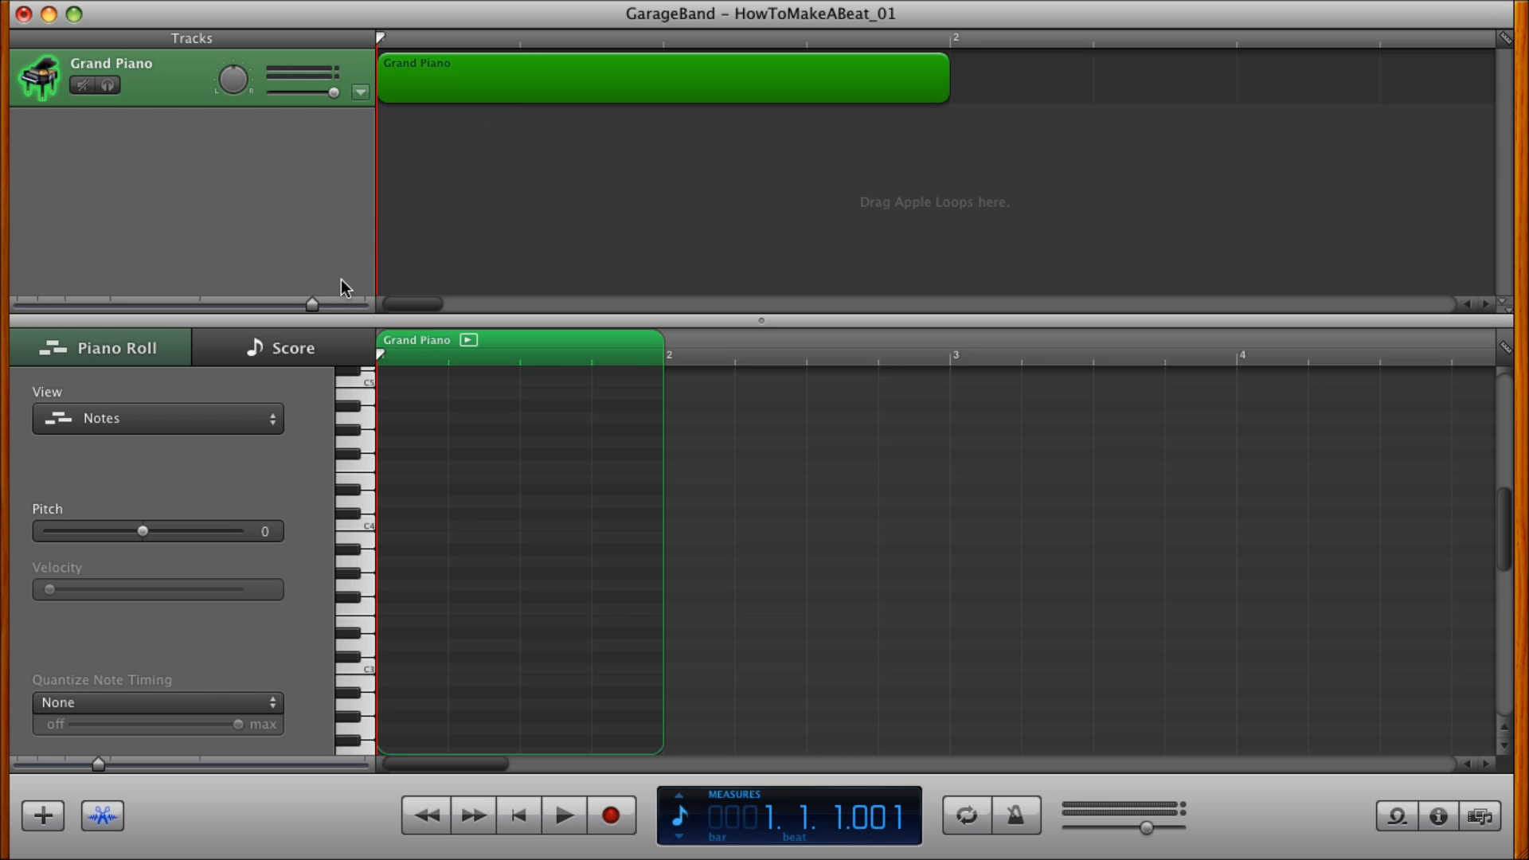
{"action": "left_click_drag", "start_coordinate": [312, 306], "coordinate": [249, 307]}
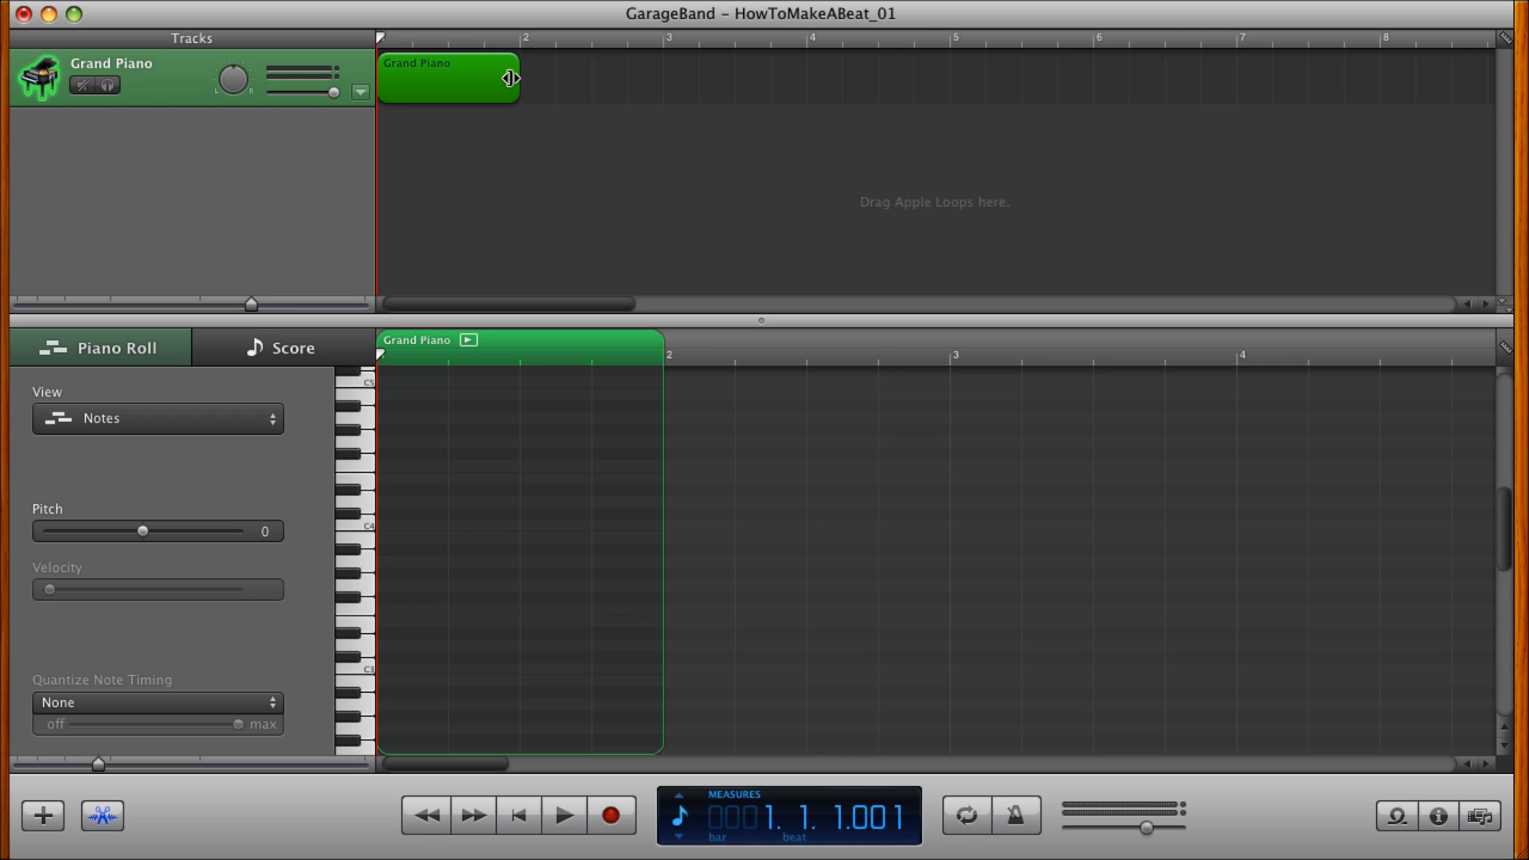
{"action": "mouse_move", "coordinate": [510, 78]}
{"action": "left_mouse_down"}
{"action": "mouse_move", "coordinate": [800, 80]}
{"action": "mouse_move", "coordinate": [522, 64]}
{"action": "left_mouse_up"}
{"action": "left_click_drag", "start_coordinate": [98, 765], "coordinate": [159, 765]}
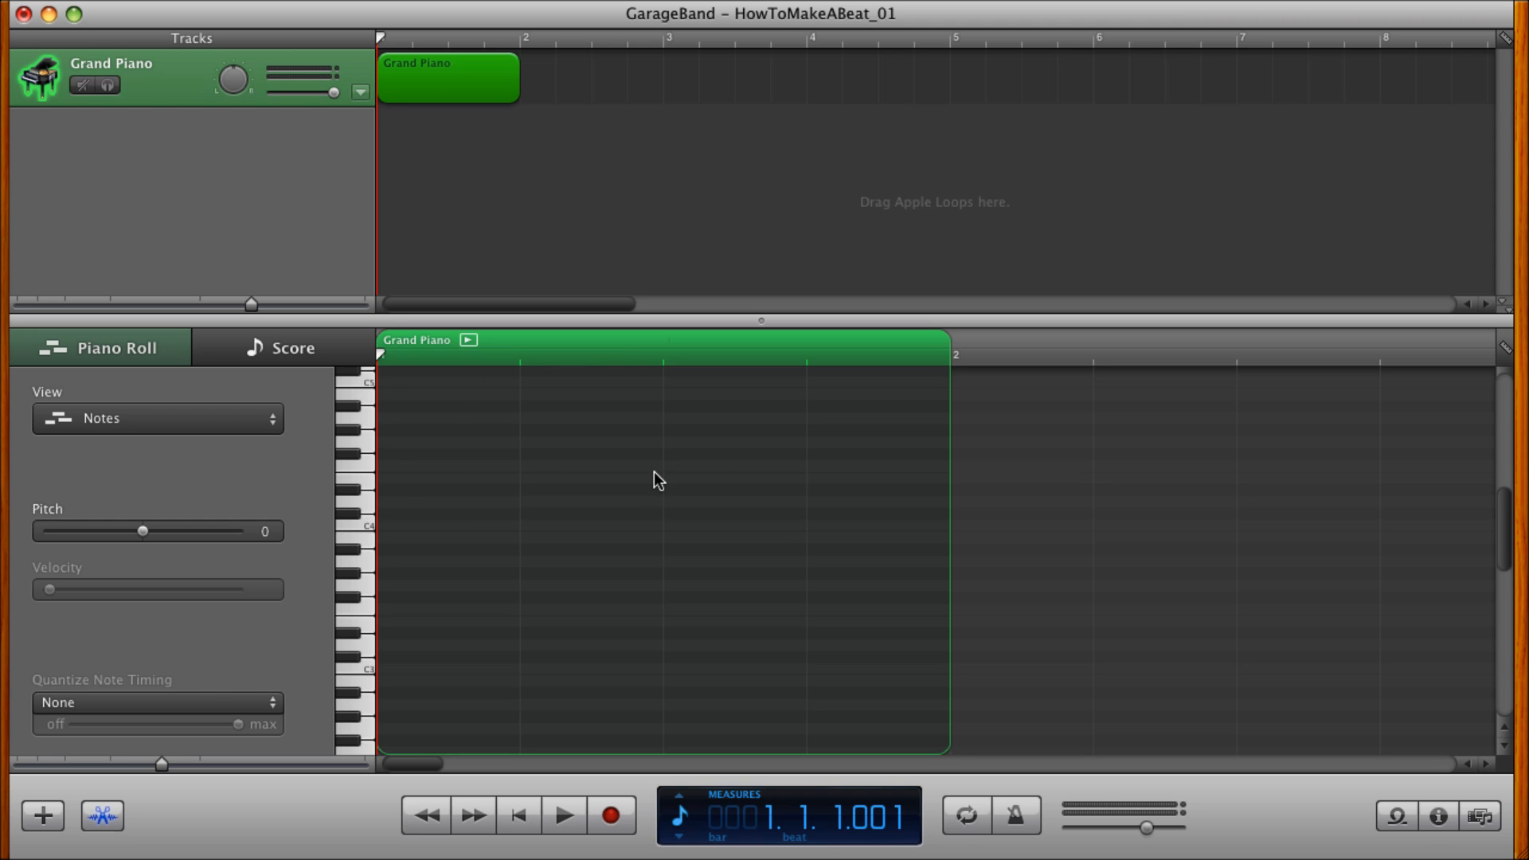
Add a quarter-note A#4 on the first beat of the Grand Piano region in the piano roll.
{"action": "left_click", "coordinate": [102, 816]}
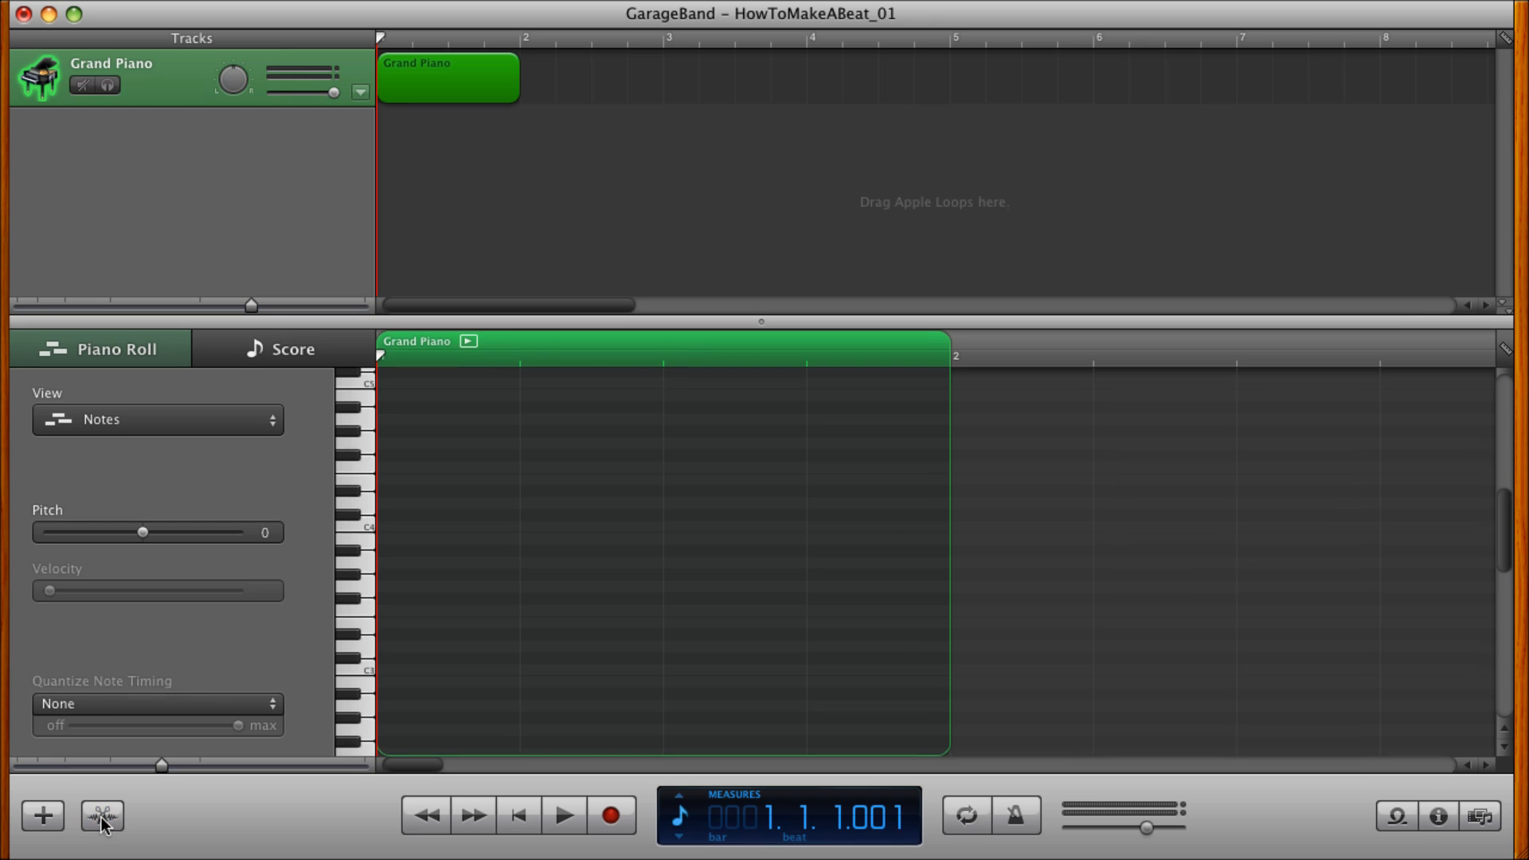
{"action": "left_click", "coordinate": [102, 818]}
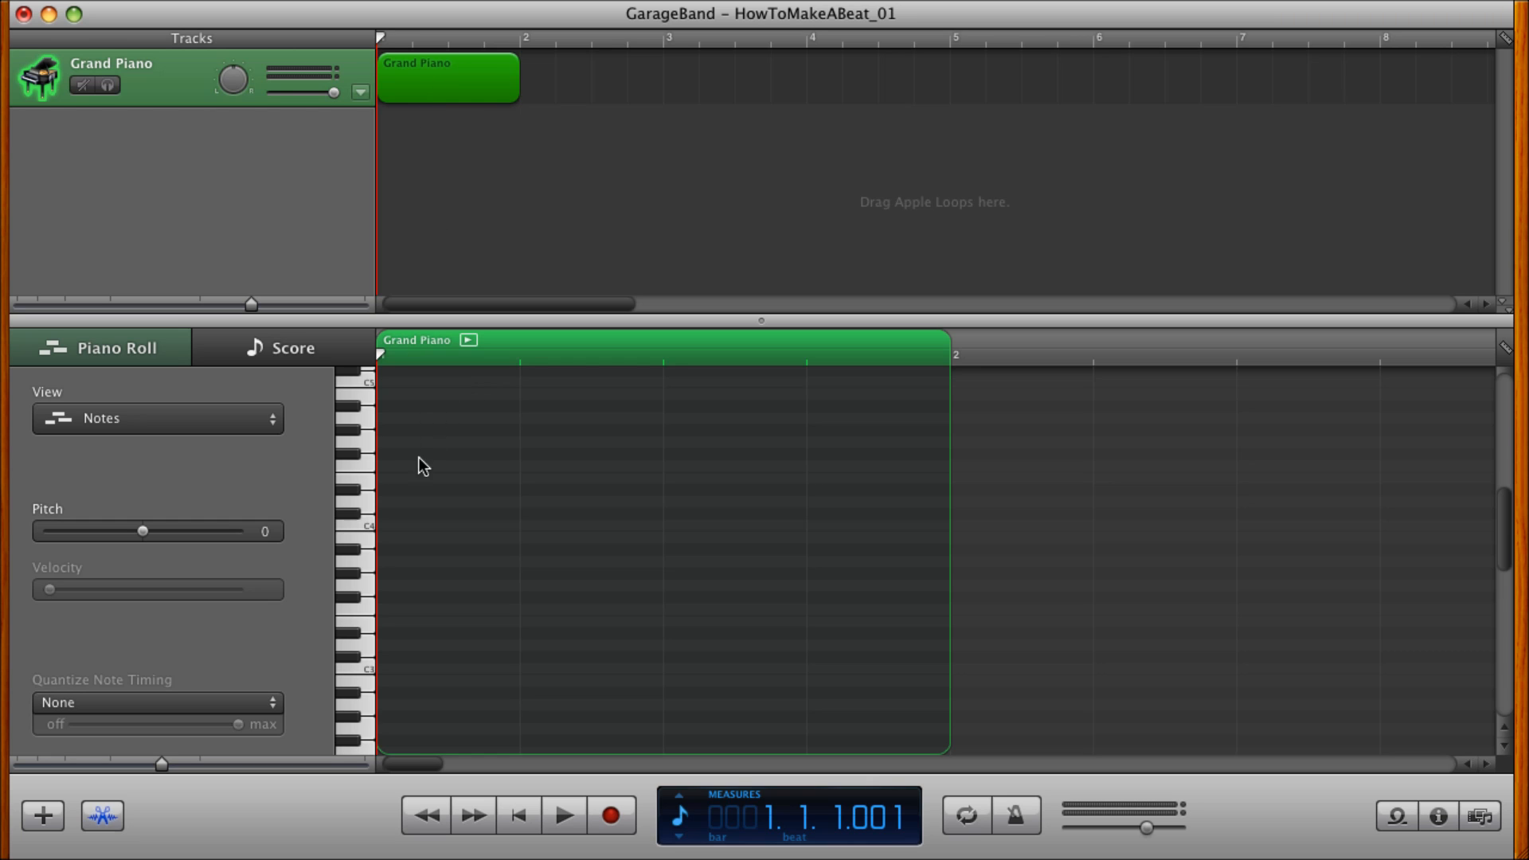
{"action": "left_click", "coordinate": [351, 415]}
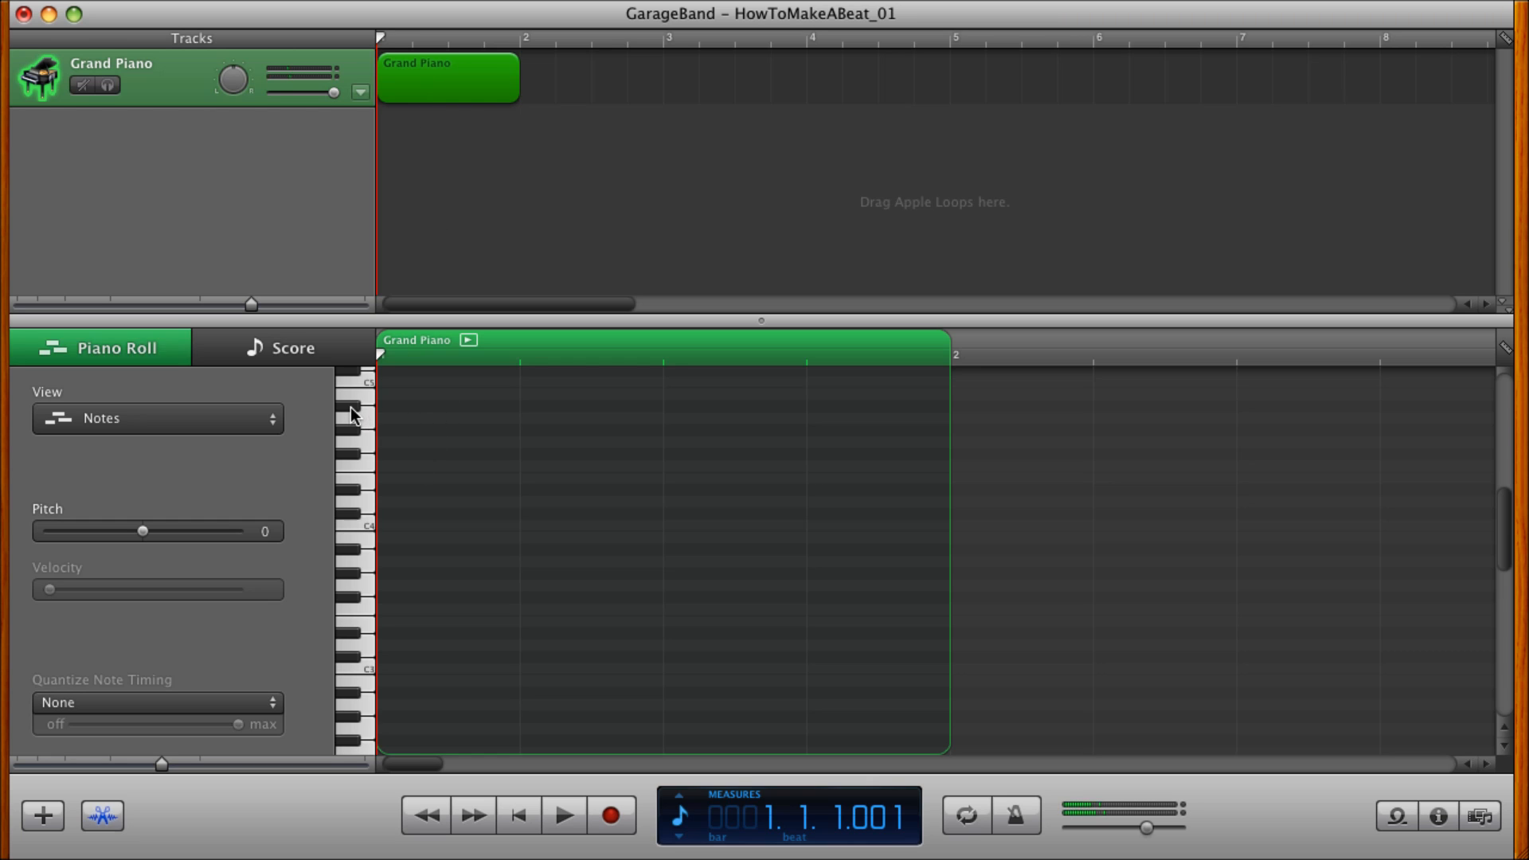
{"action": "left_click", "coordinate": [402, 406], "text": "super"}
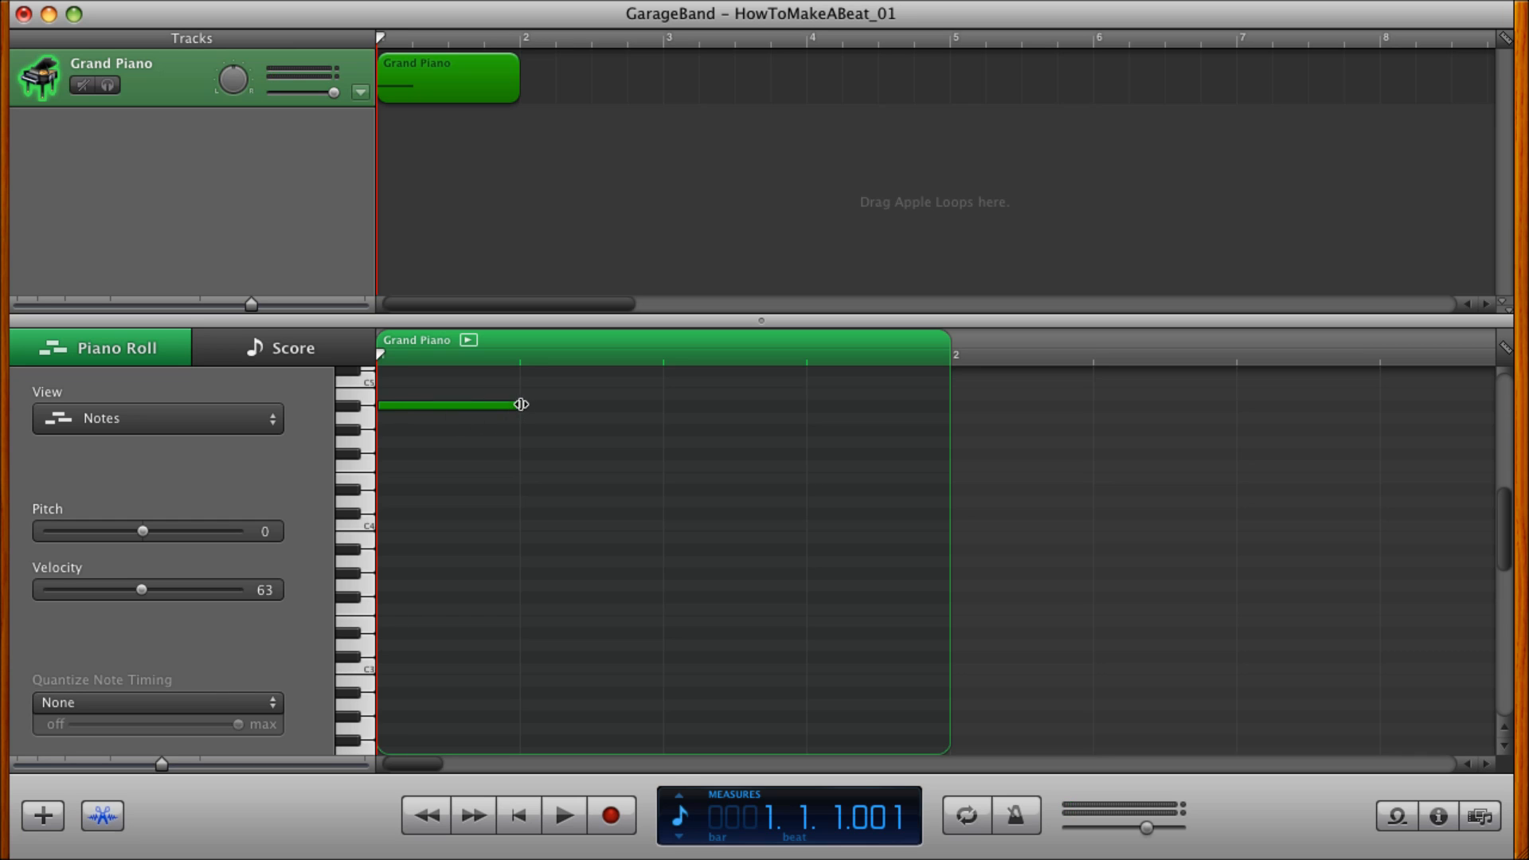
{"action": "left_click_drag", "start_coordinate": [520, 406], "coordinate": [477, 410]}
{"action": "left_click", "coordinate": [170, 0]}
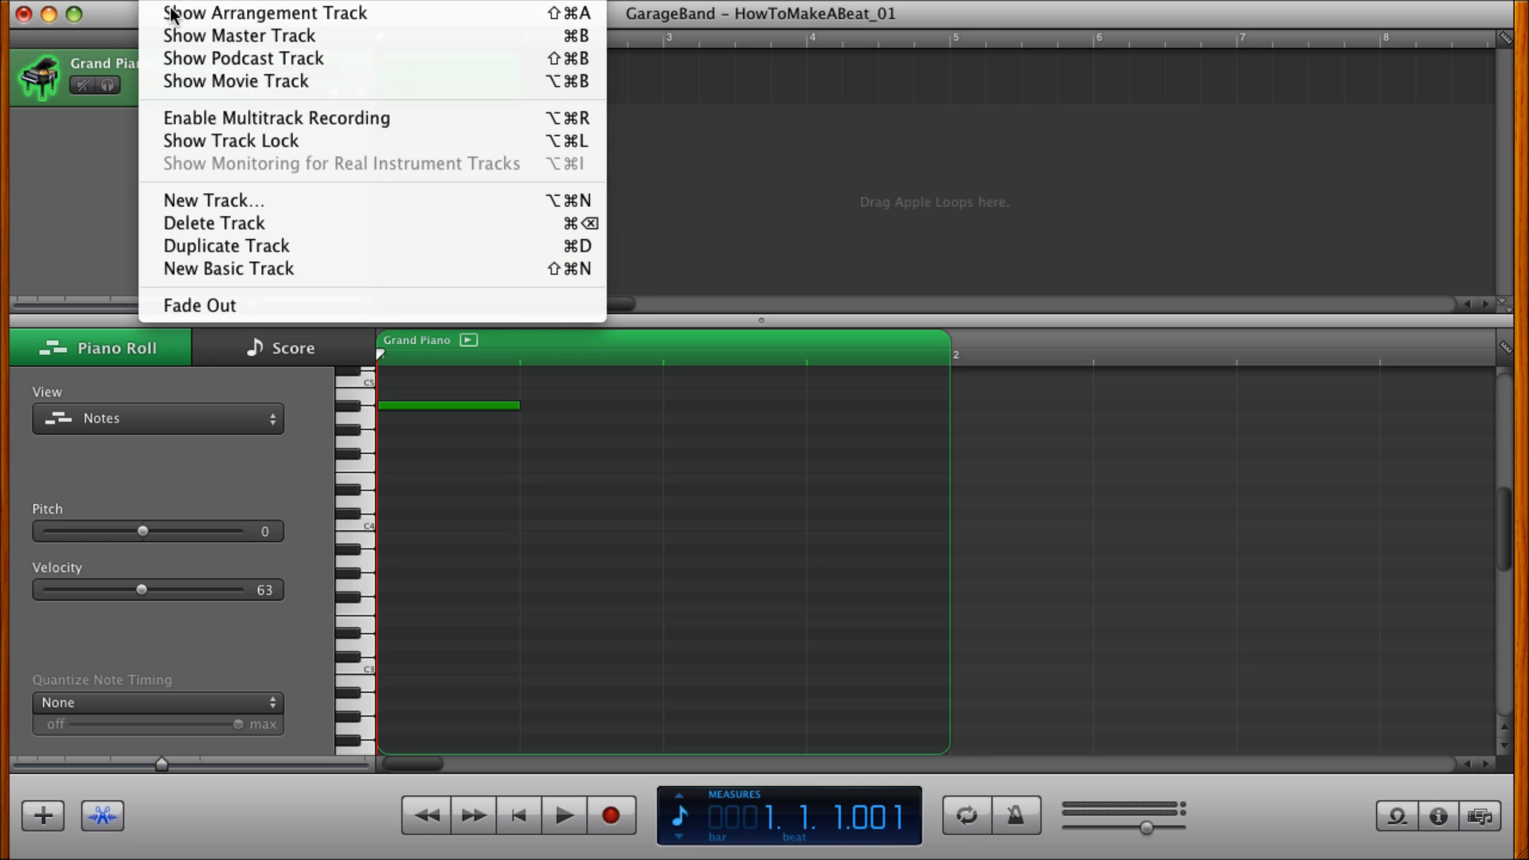
{"action": "key", "text": "Escape"}
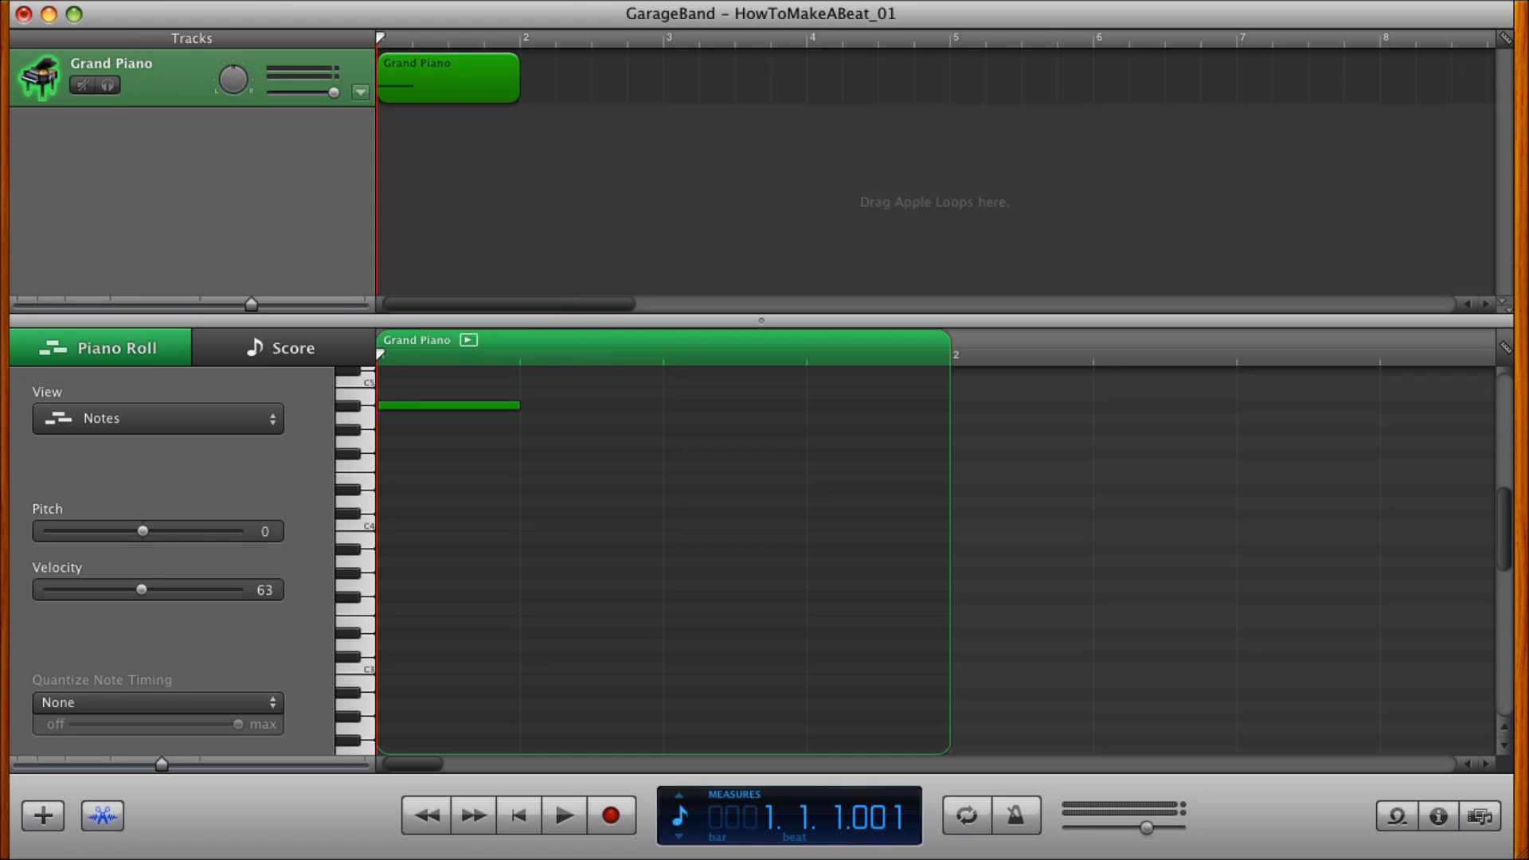
{"action": "left_click", "coordinate": [170, 0]}
{"action": "mouse_move", "coordinate": [312, 0]}
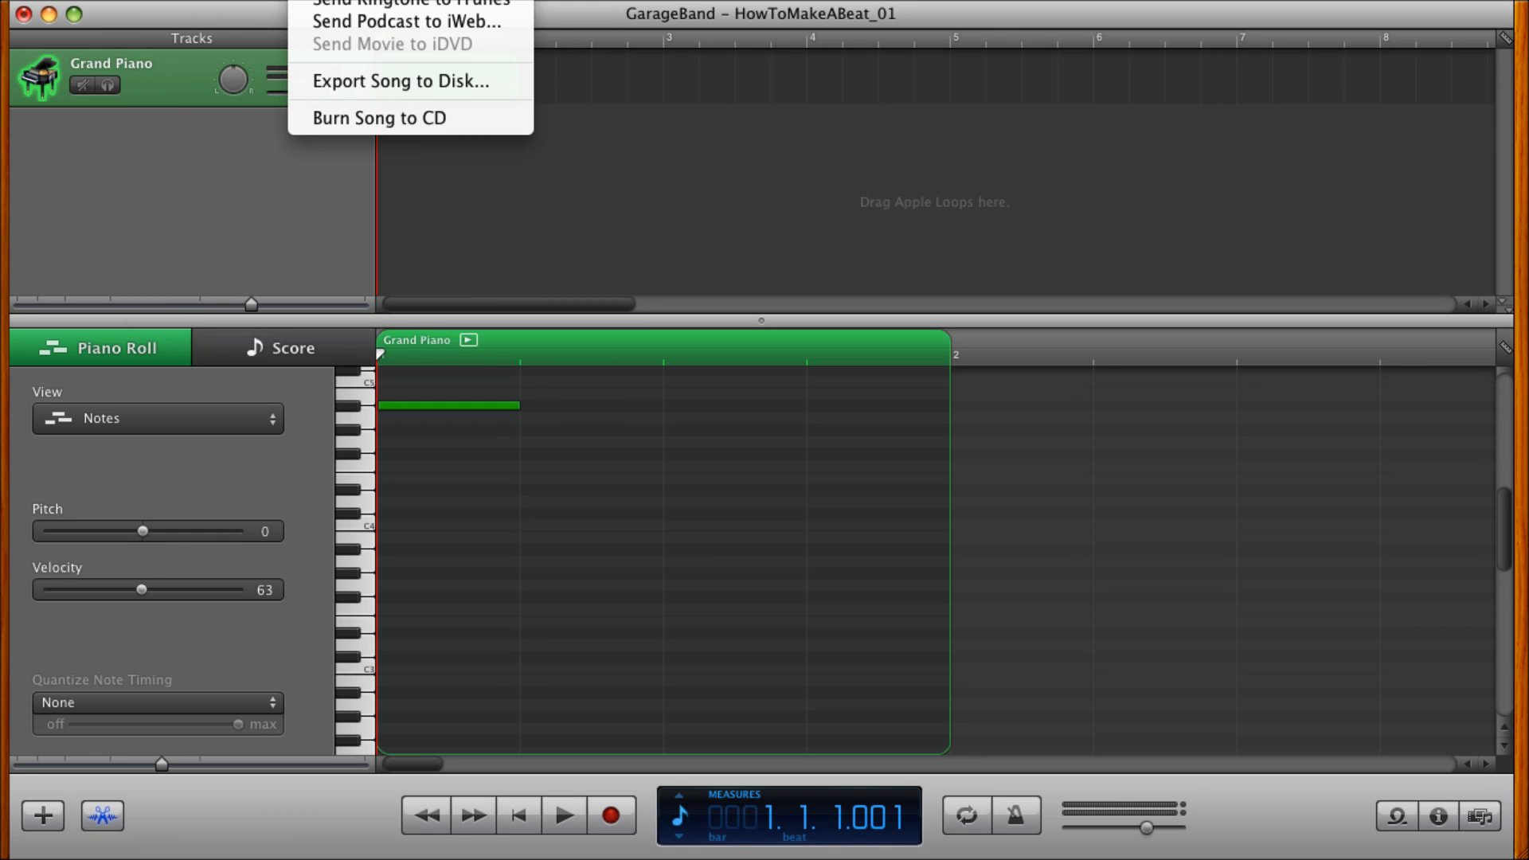
{"action": "mouse_move", "coordinate": [110, 0]}
{"action": "mouse_move", "coordinate": [170, 0]}
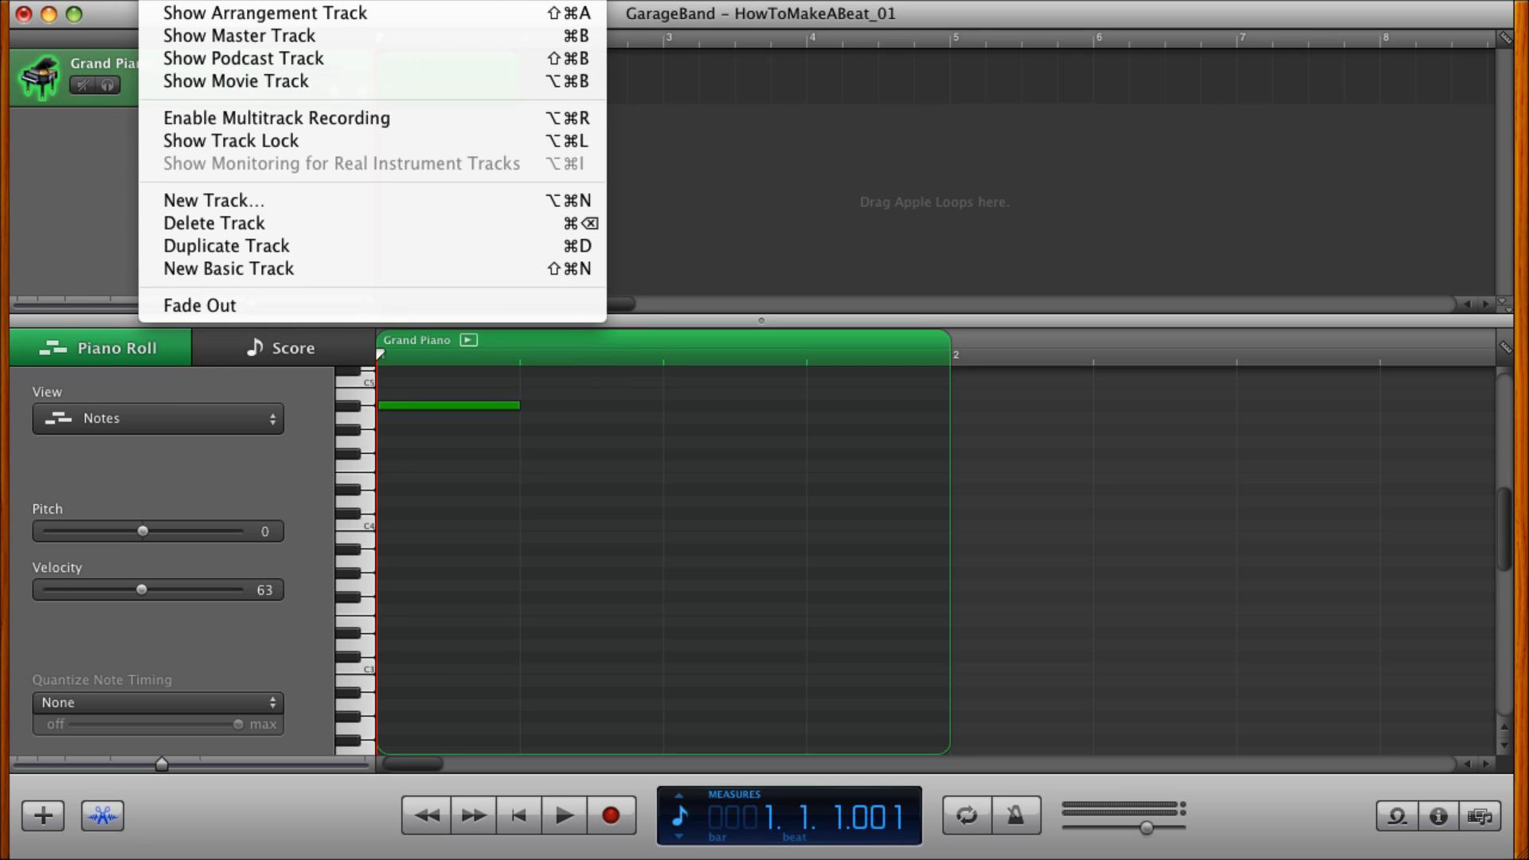
{"action": "mouse_move", "coordinate": [55, 0]}
{"action": "mouse_move", "coordinate": [231, 0]}
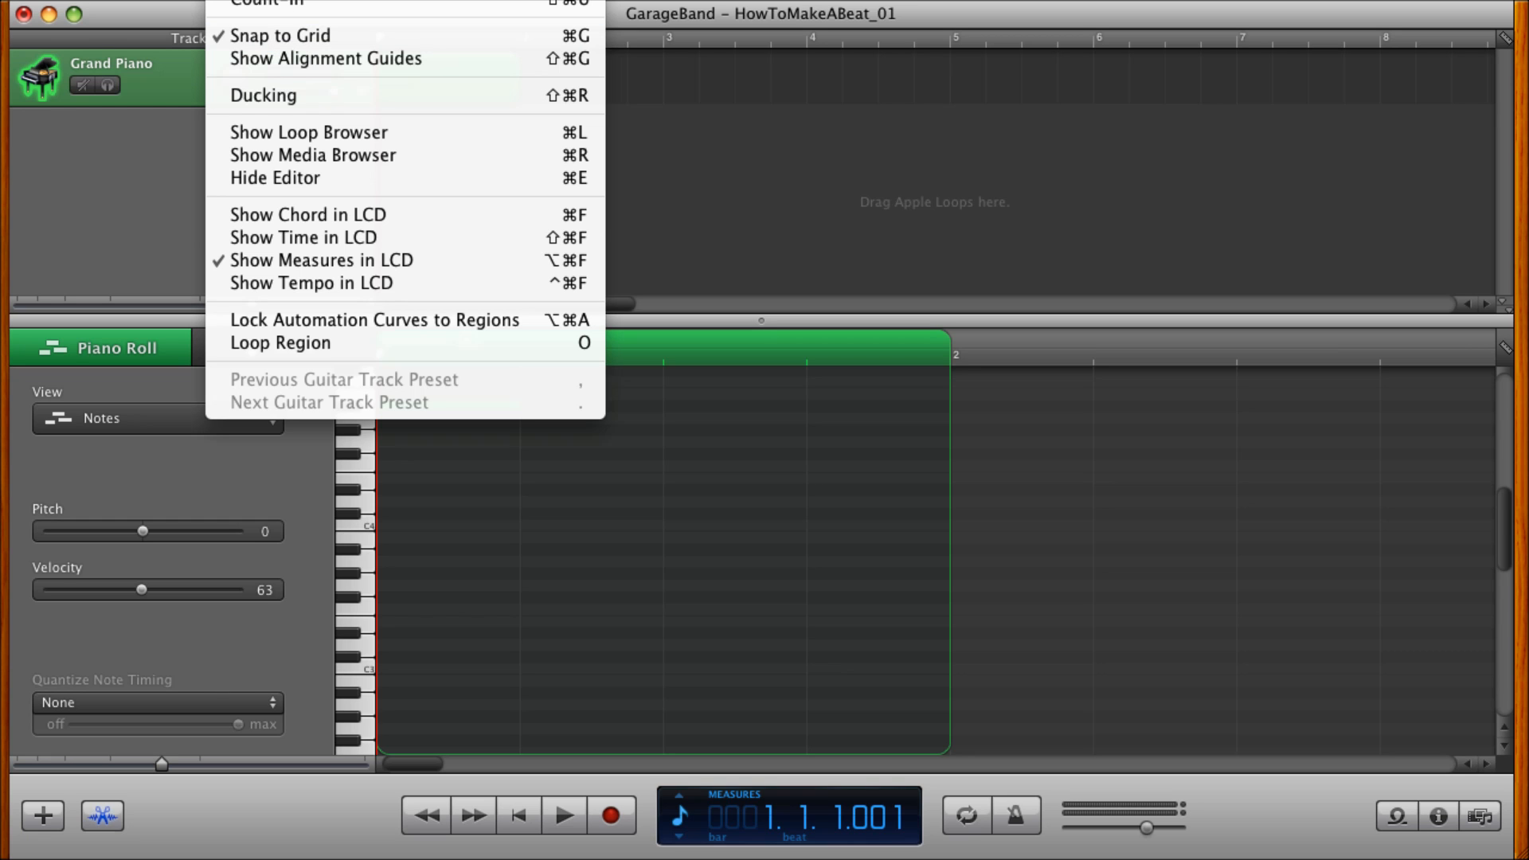
{"action": "left_click", "coordinate": [290, 2]}
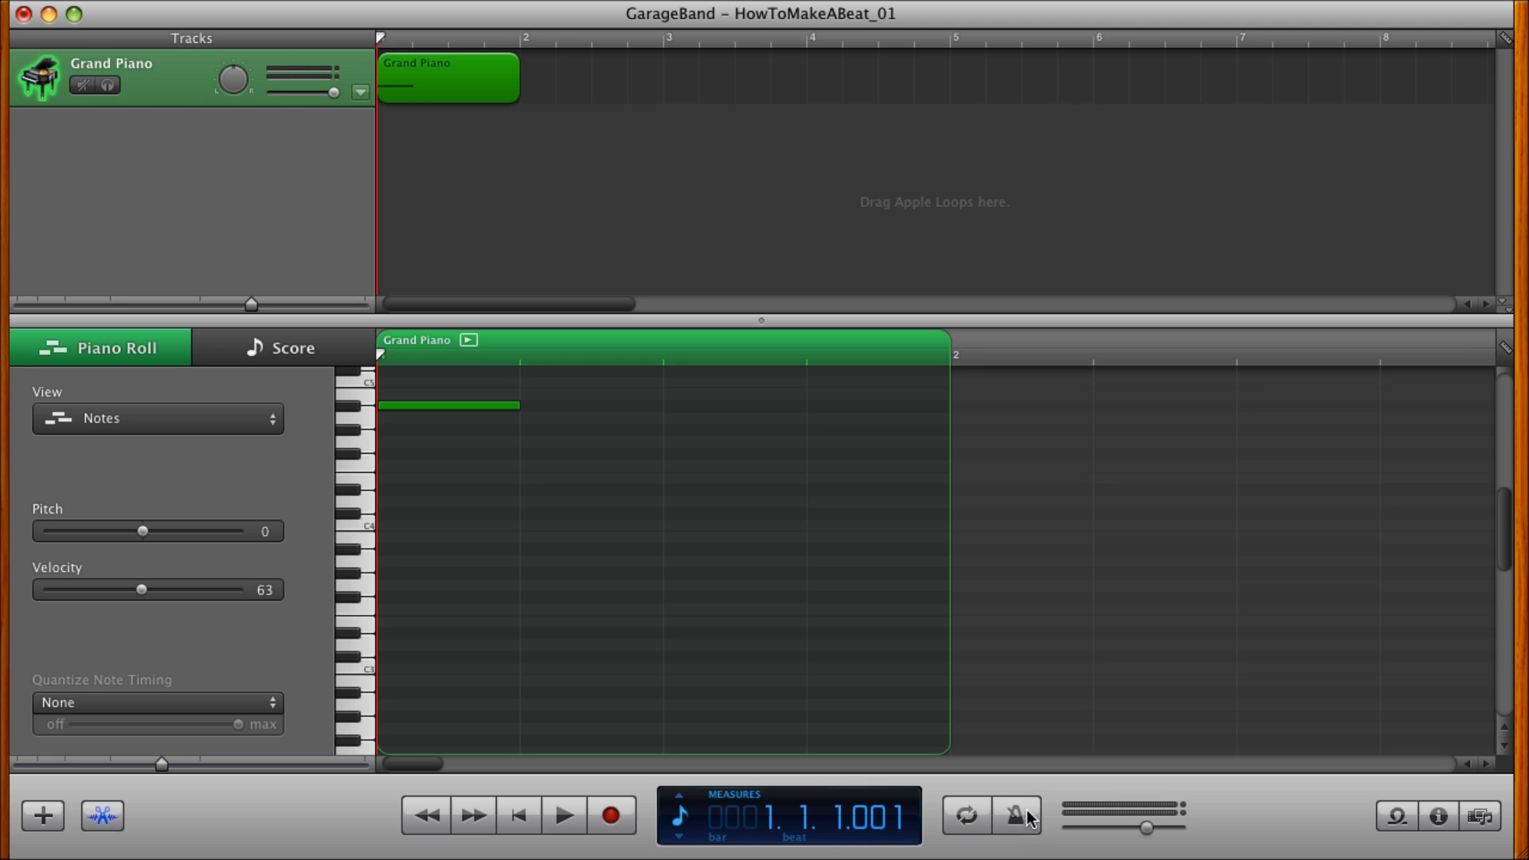
Show the Grand Piano track's instrument information, look over the instrument categories, and hide it again.
{"action": "left_click", "coordinate": [1440, 814]}
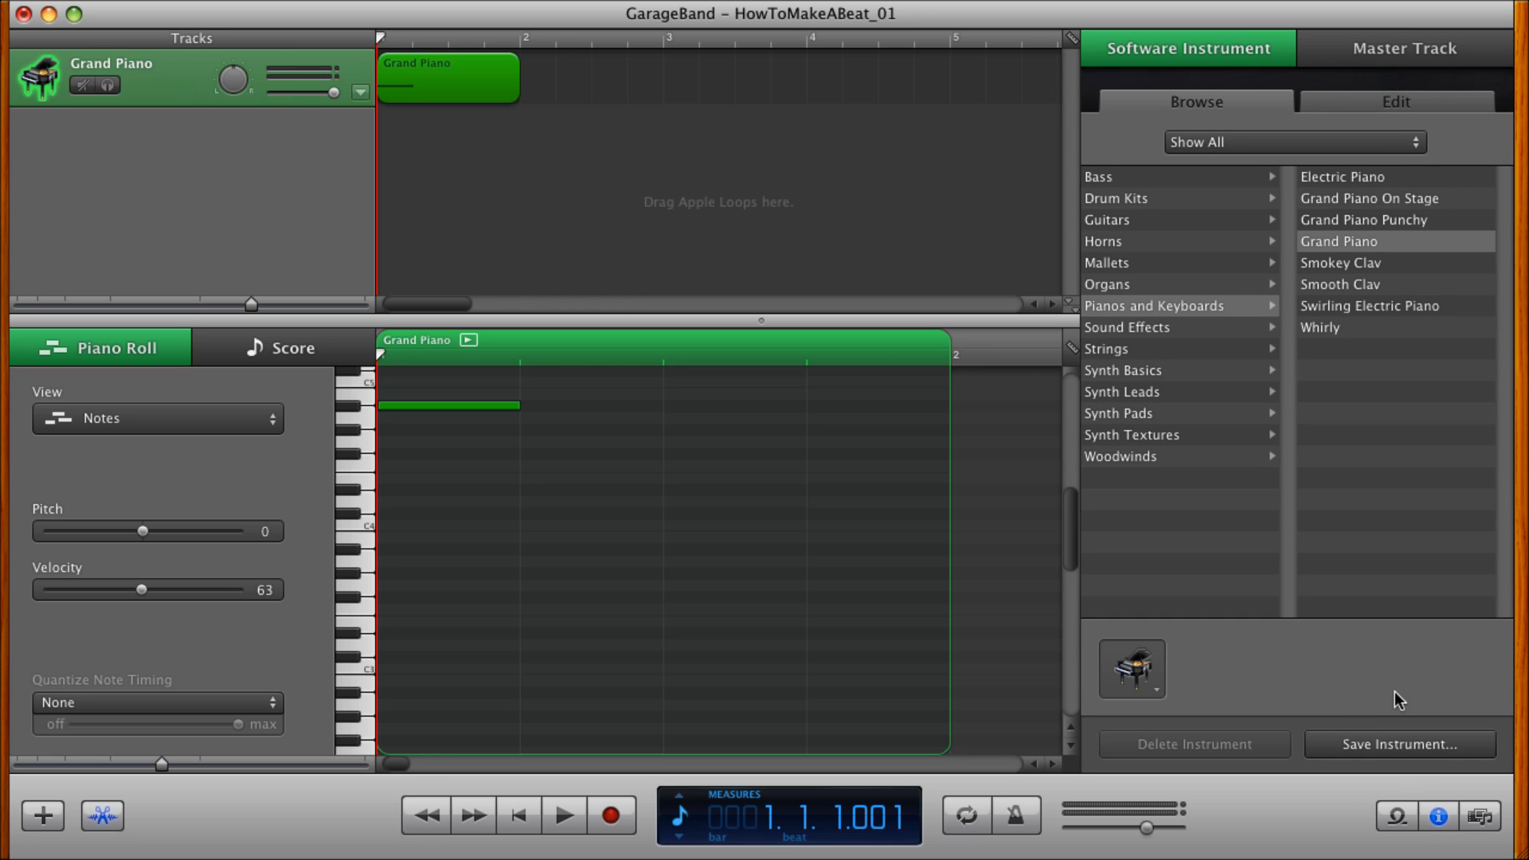
{"action": "left_click", "coordinate": [1440, 817]}
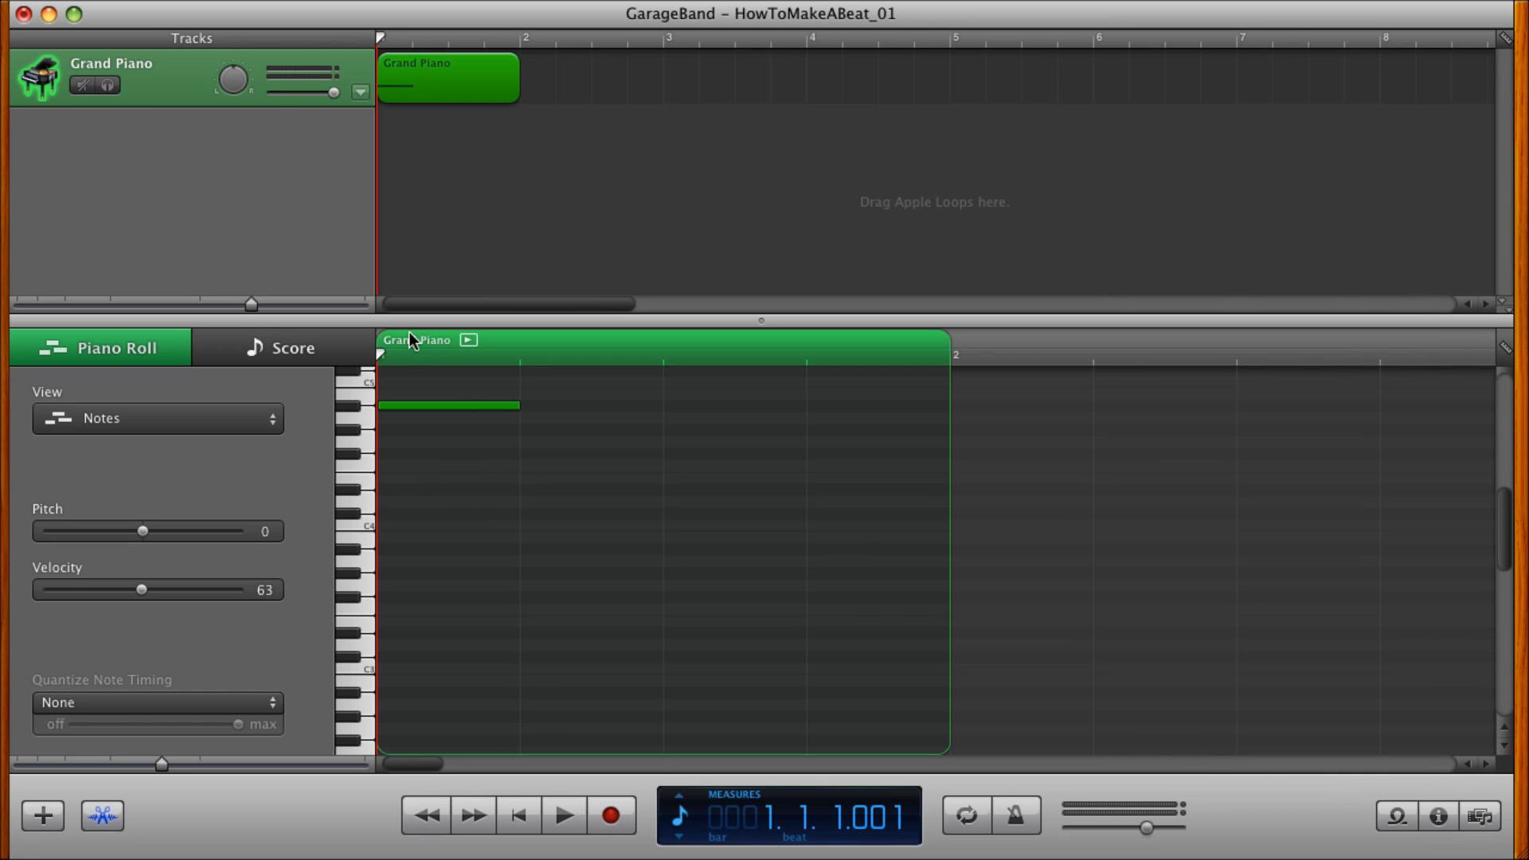
{"action": "left_click", "coordinate": [1439, 817]}
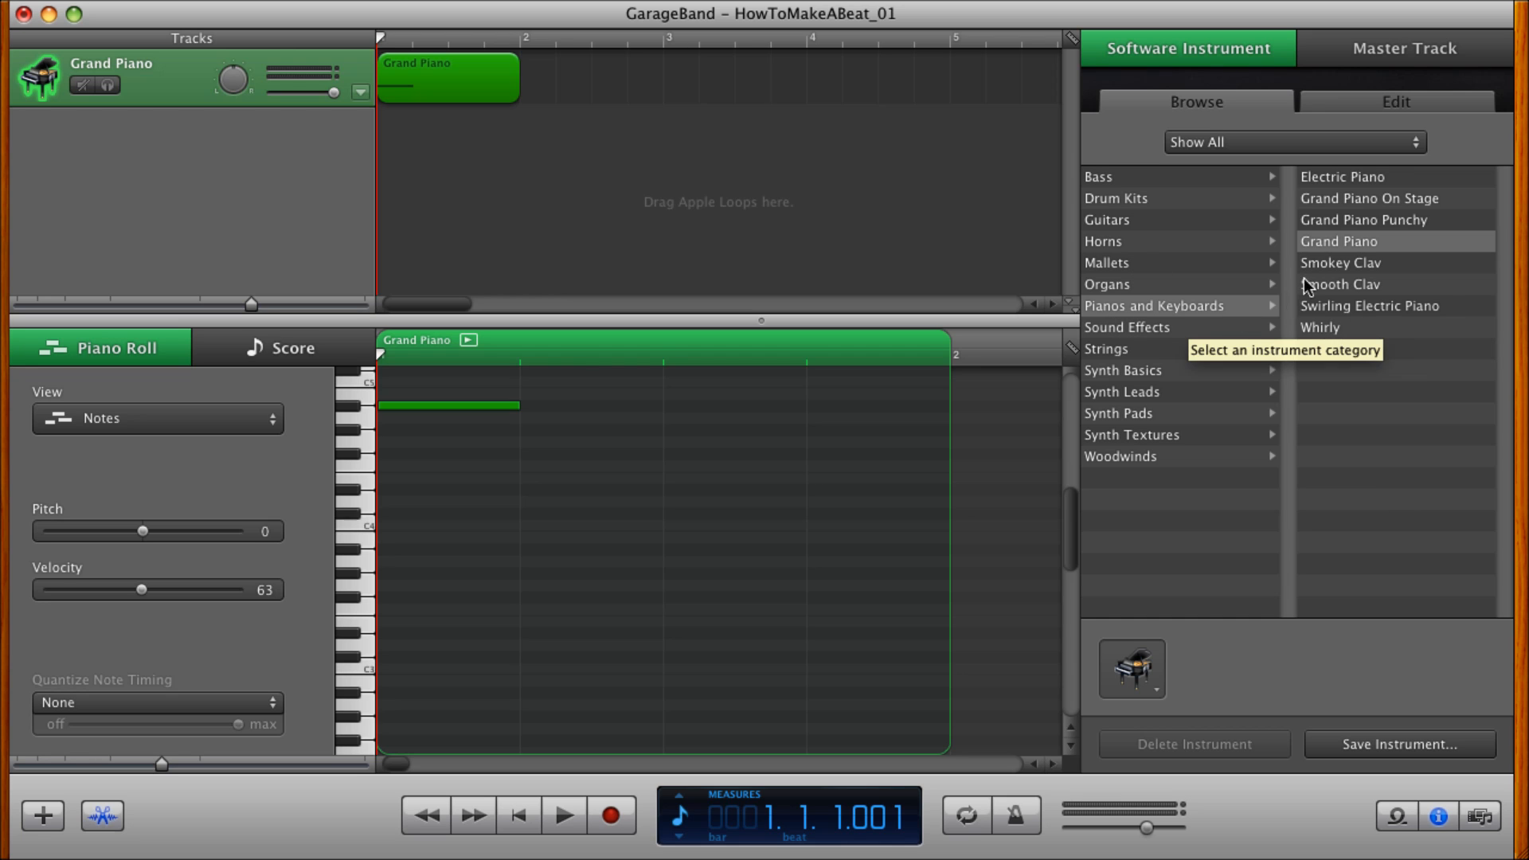
{"action": "left_click", "coordinate": [1438, 818]}
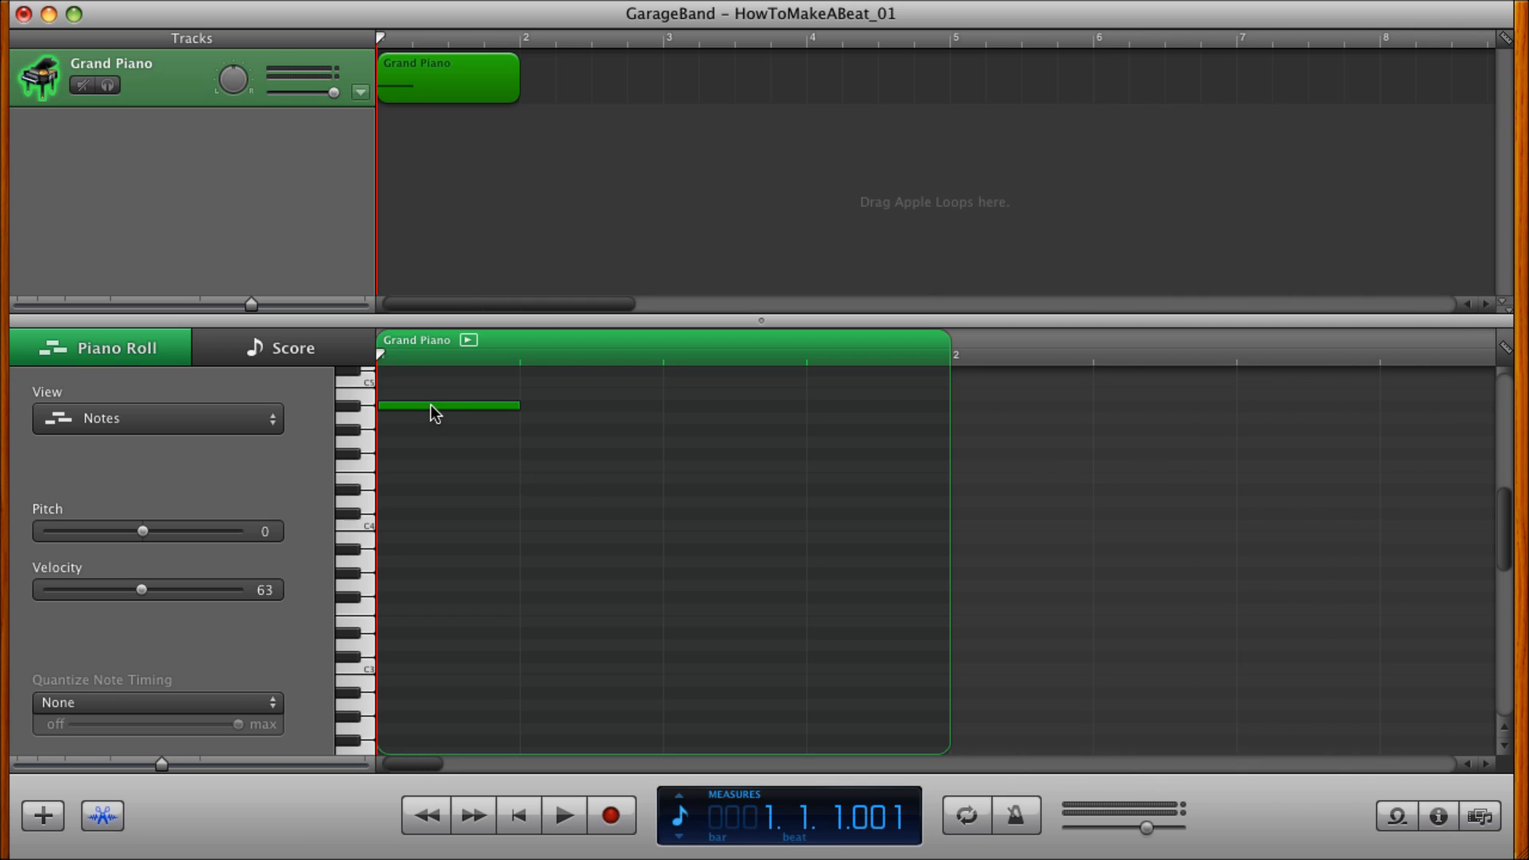
Copy the A#4 note in descending octaves, placing A#3 on beat 2, A#2 on beat 3 and A#1 on beat 4.
{"action": "mouse_move", "coordinate": [429, 405]}
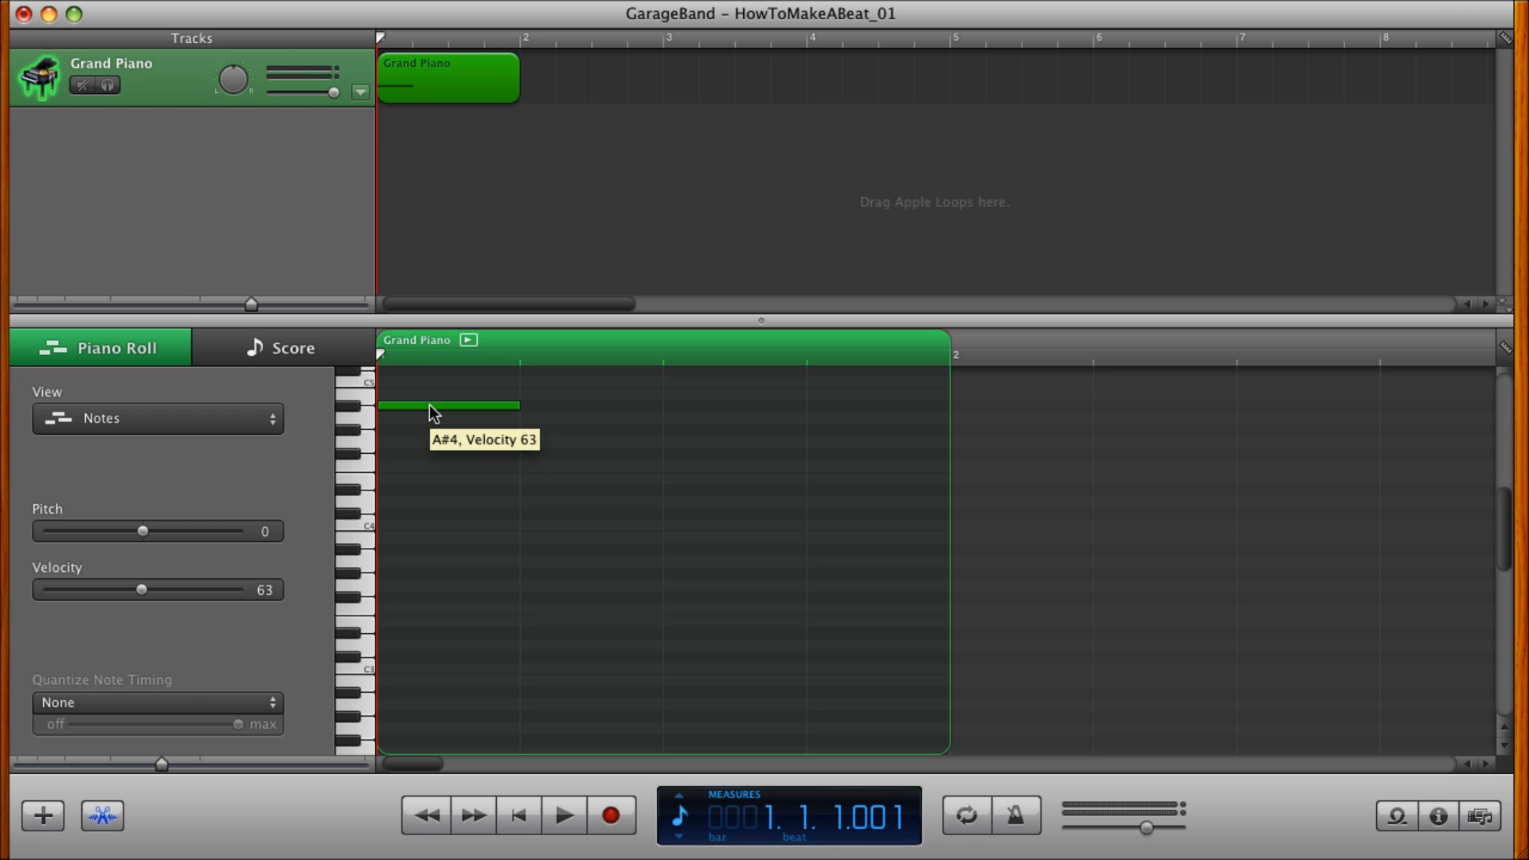
{"action": "left_click_drag", "start_coordinate": [428, 405], "coordinate": [416, 547]}
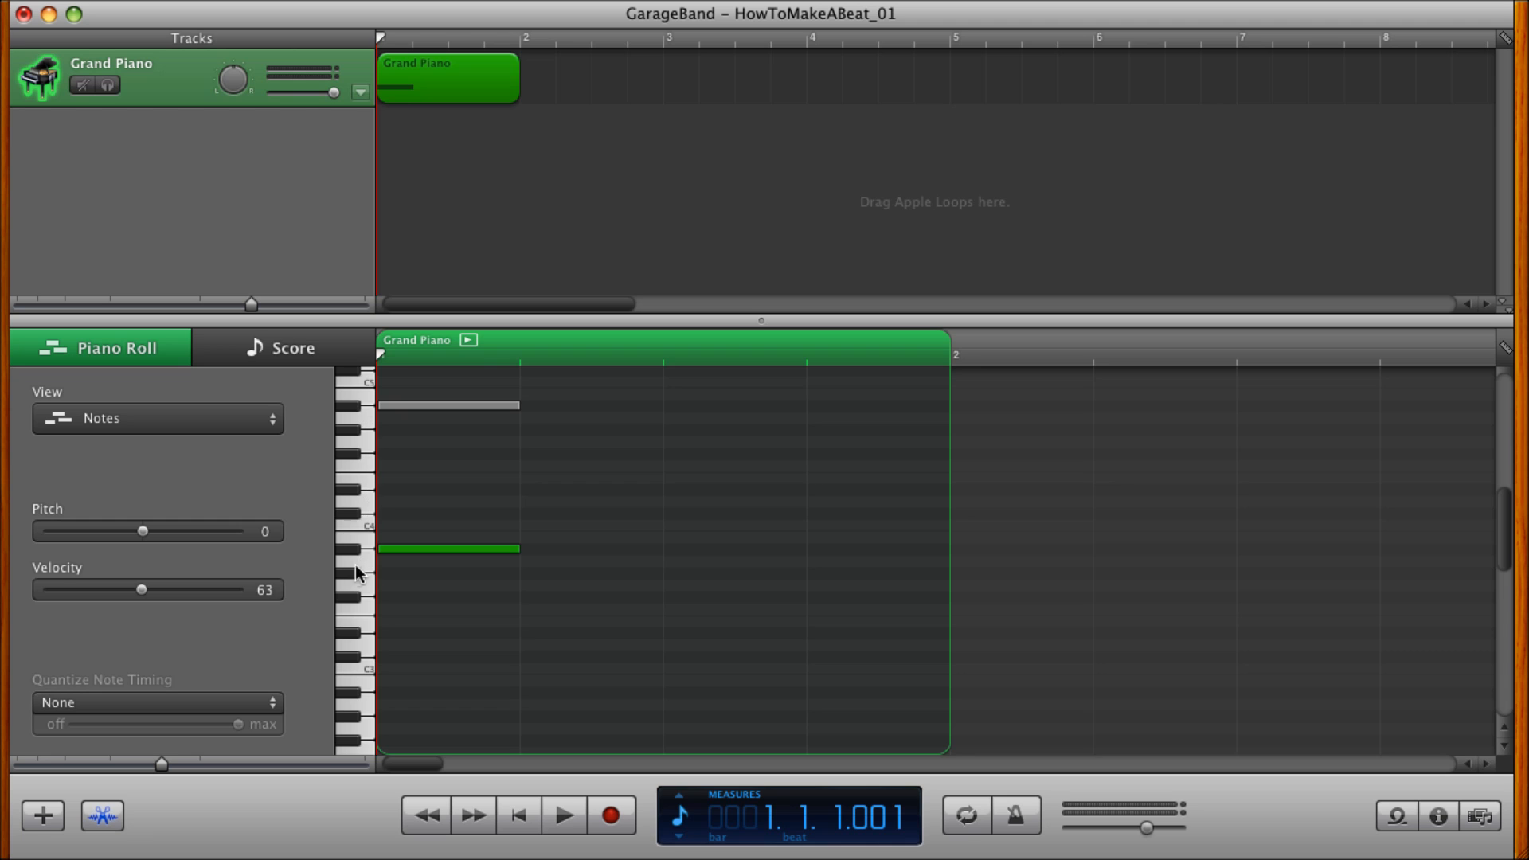
{"action": "left_click_drag", "start_coordinate": [417, 551], "coordinate": [533, 547]}
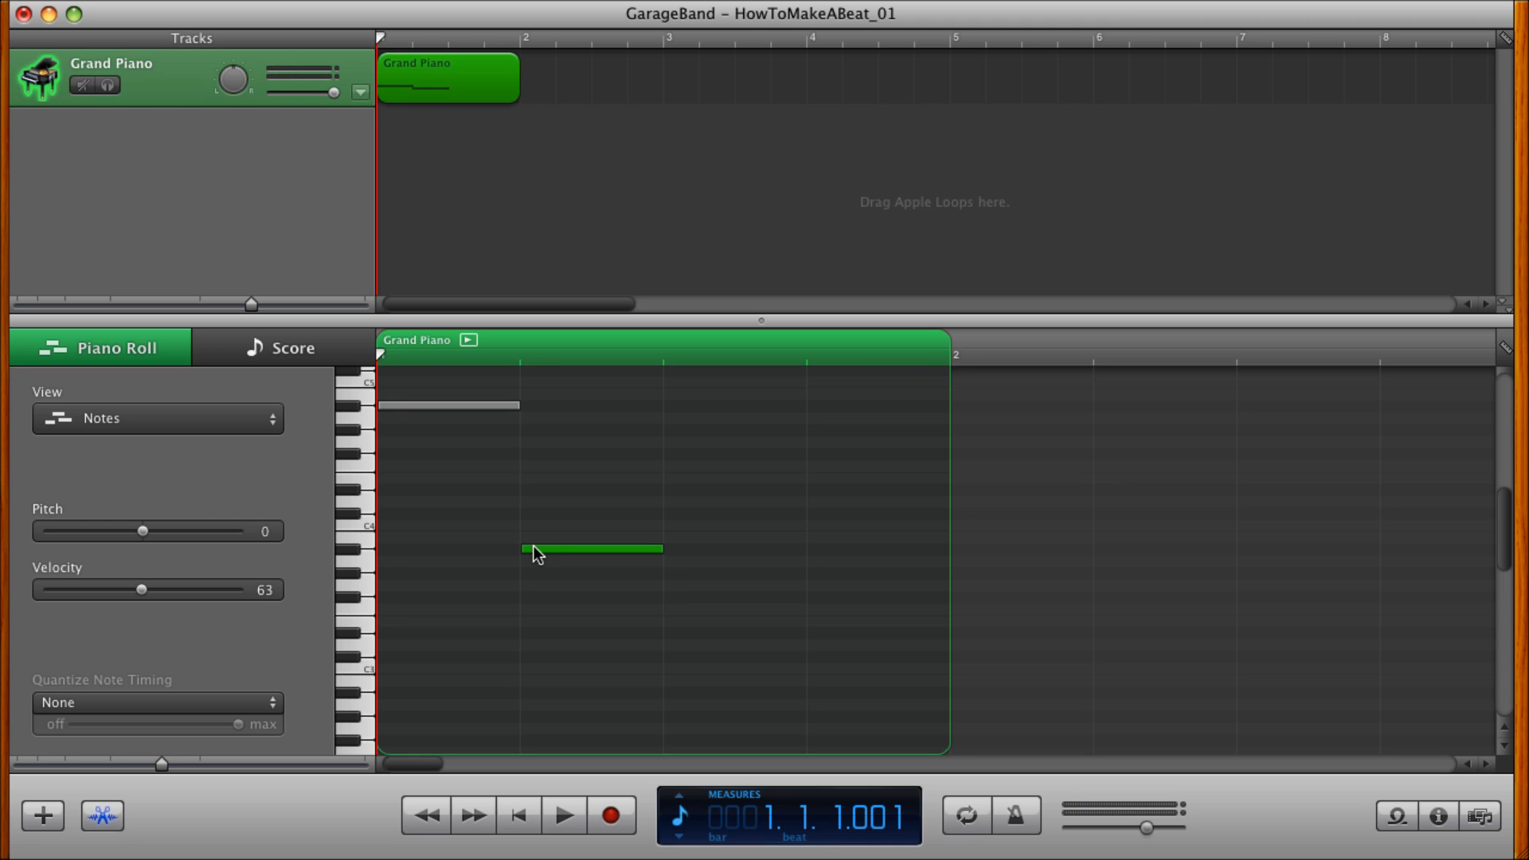
{"action": "left_click_drag", "start_coordinate": [562, 548], "coordinate": [693, 701]}
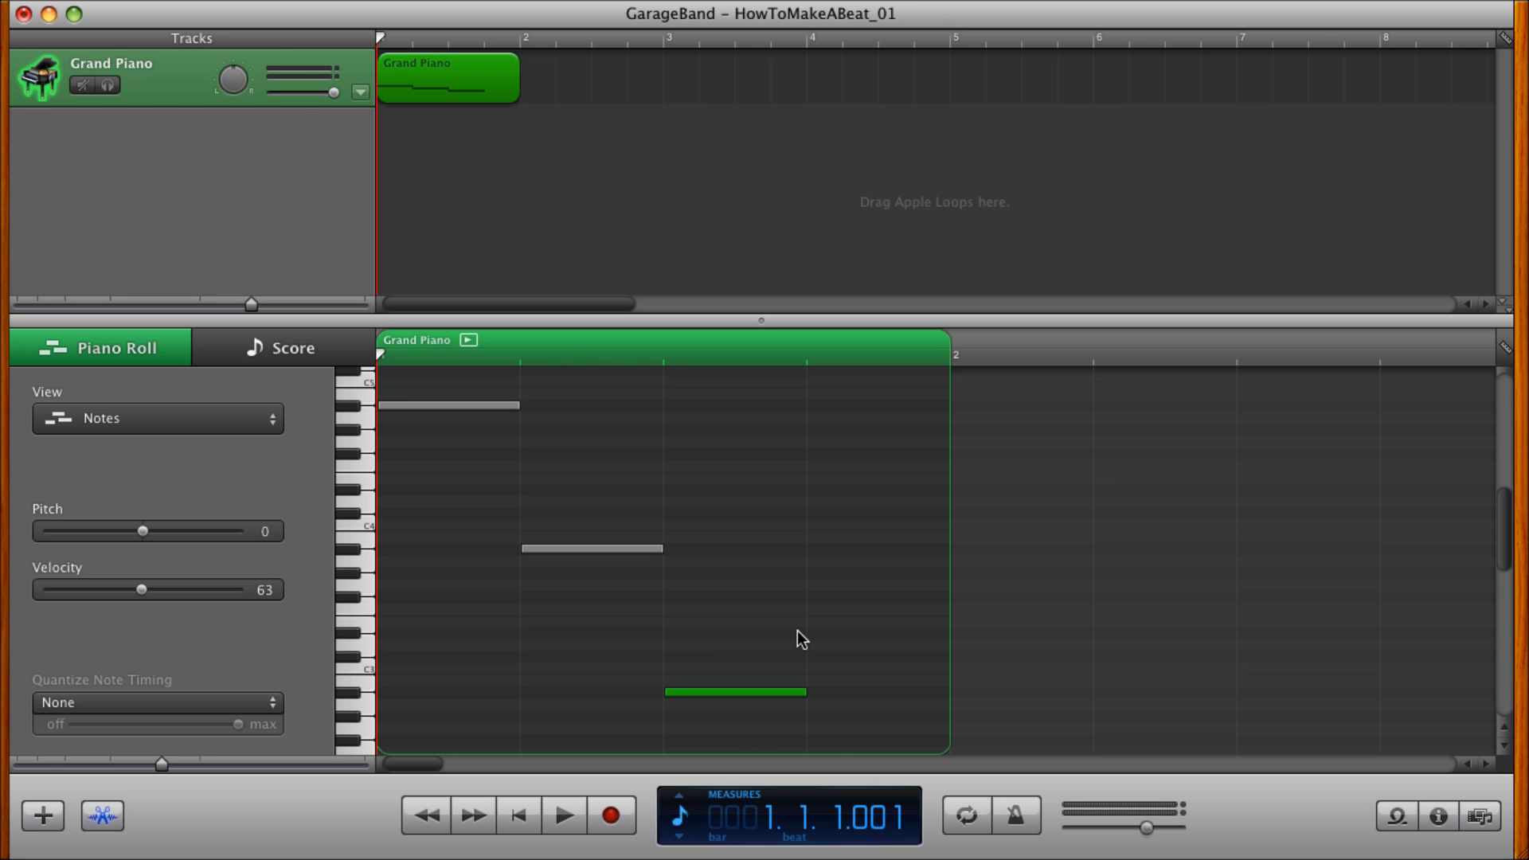
{"action": "scroll", "coordinate": [802, 639], "scroll_direction": "down", "scroll_amount": 6}
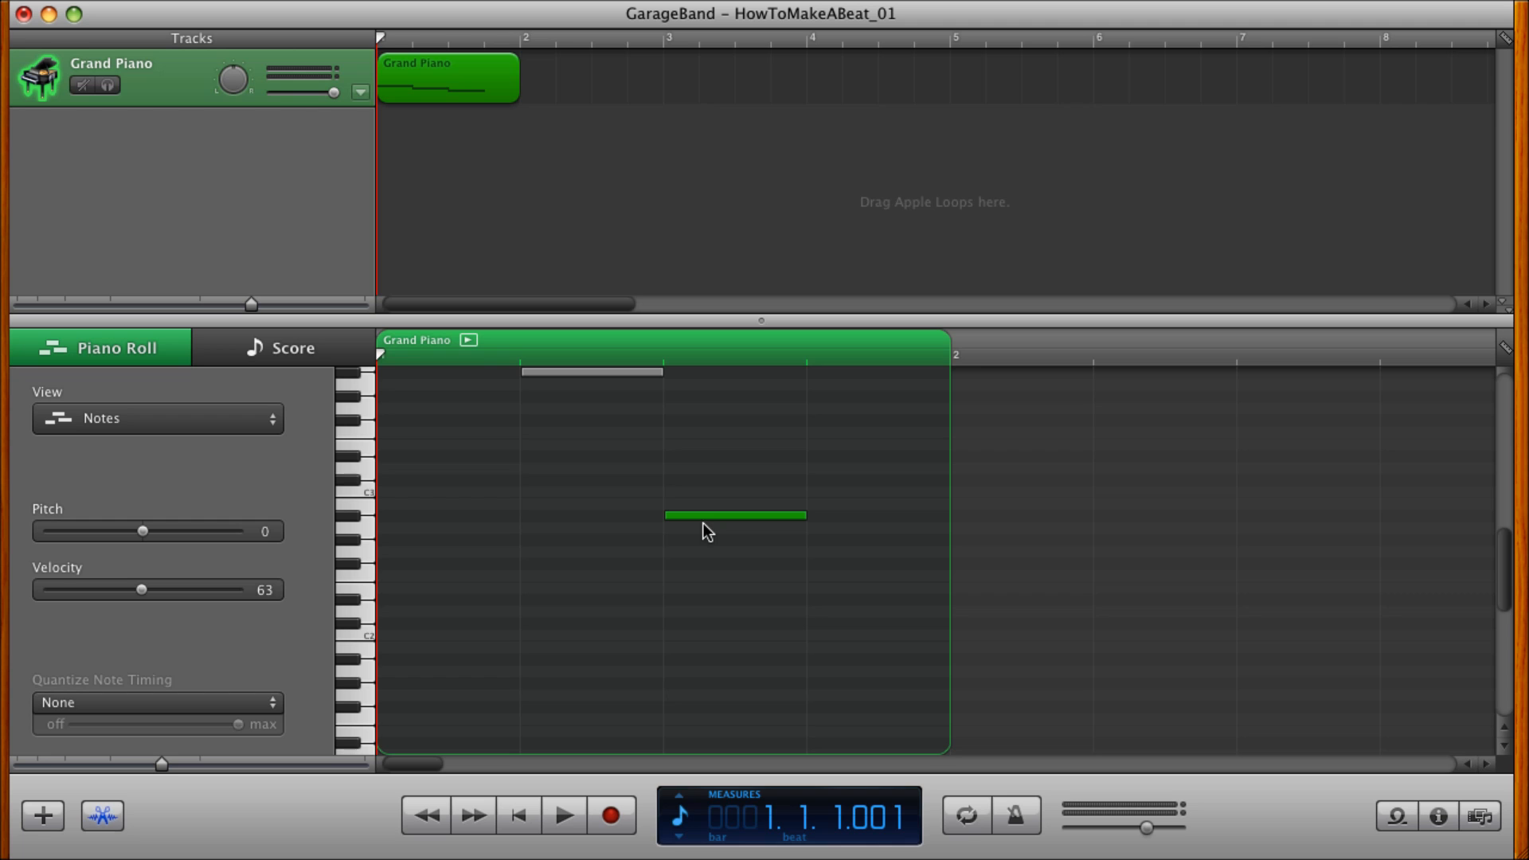
{"action": "left_click_drag", "start_coordinate": [706, 513], "coordinate": [848, 661]}
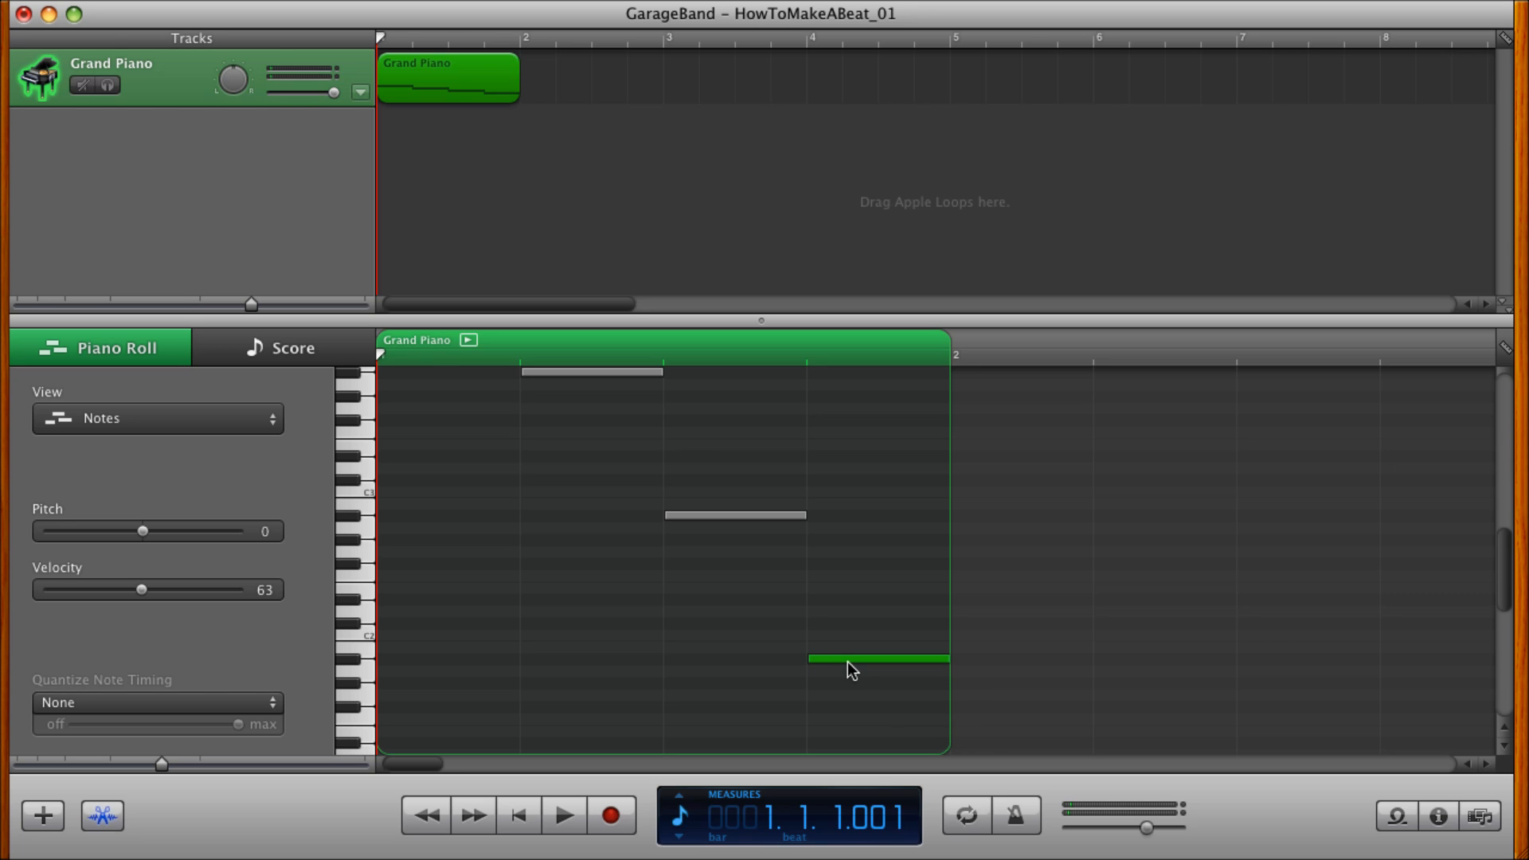
{"action": "scroll", "coordinate": [647, 600], "scroll_direction": "up", "scroll_amount": 4}
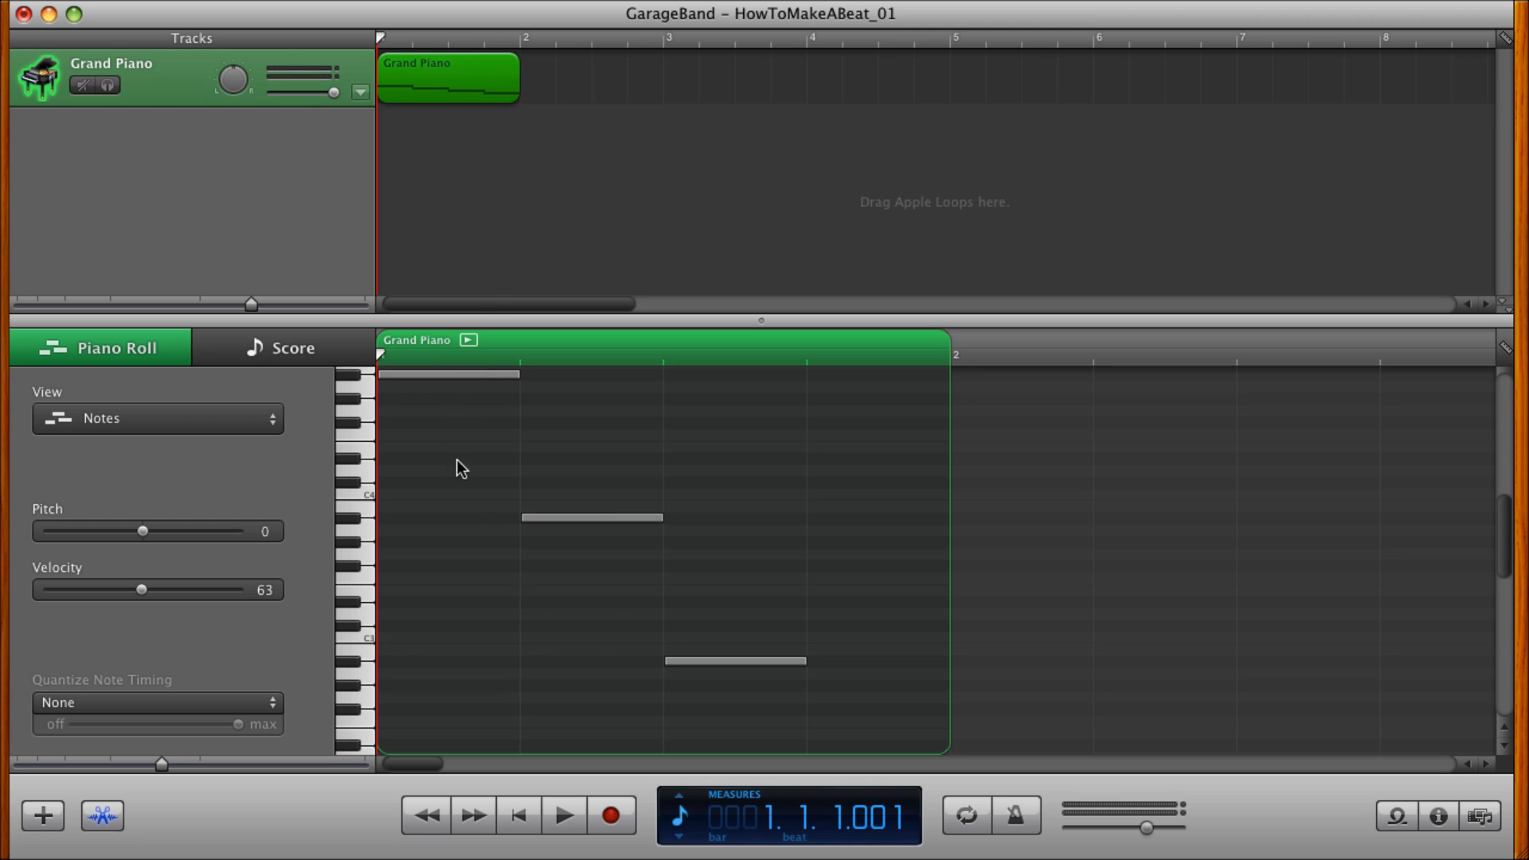
Turn on the cycle region over measure 1 and play the four-note pattern in a loop.
{"action": "key", "text": "c"}
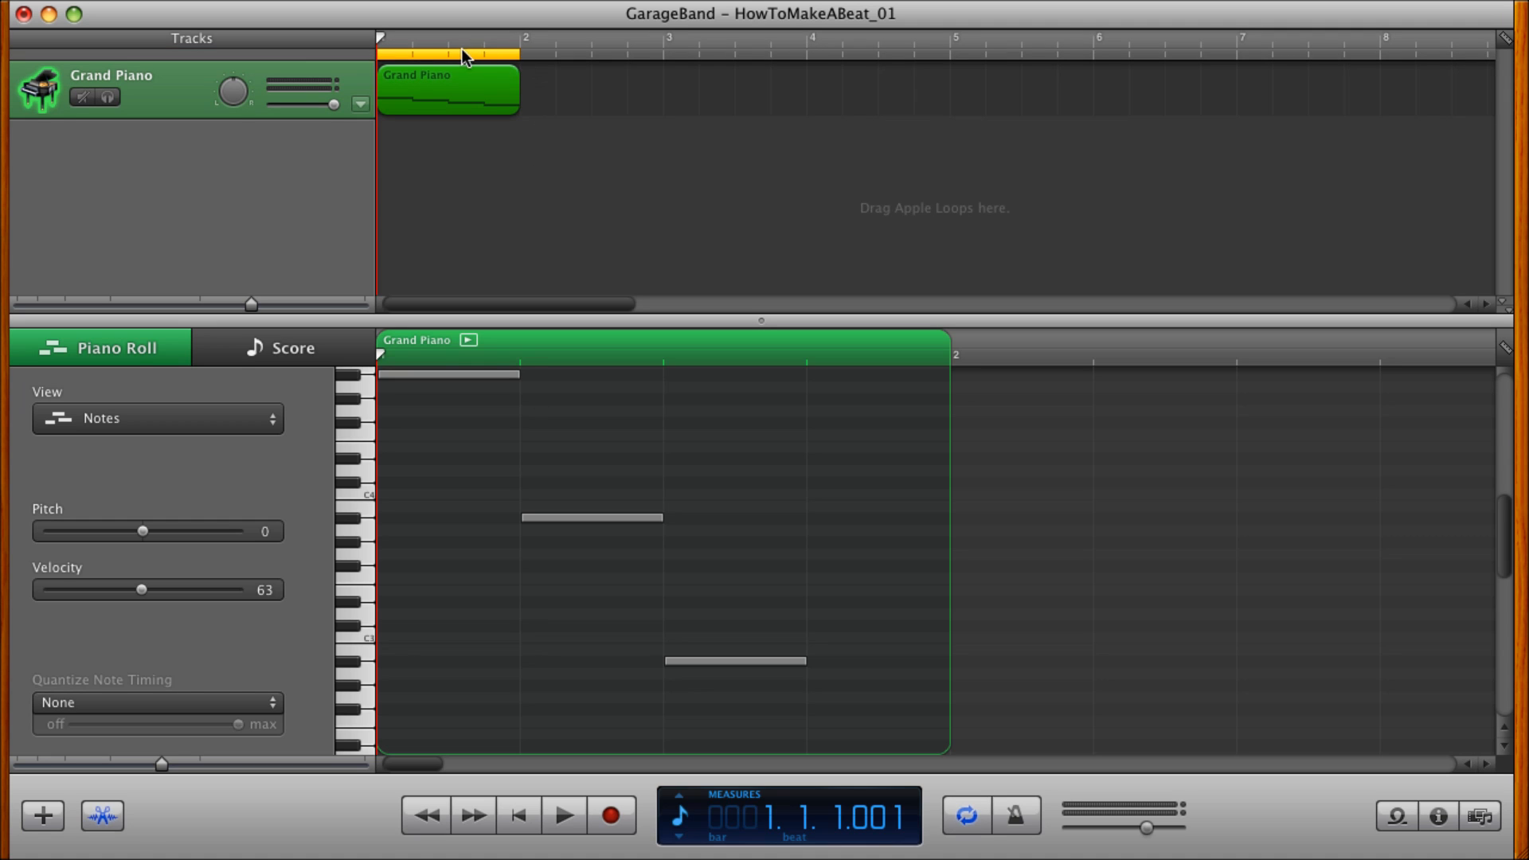
{"action": "mouse_move", "coordinate": [519, 56]}
{"action": "left_mouse_down"}
{"action": "mouse_move", "coordinate": [658, 60]}
{"action": "mouse_move", "coordinate": [522, 60]}
{"action": "left_mouse_up"}
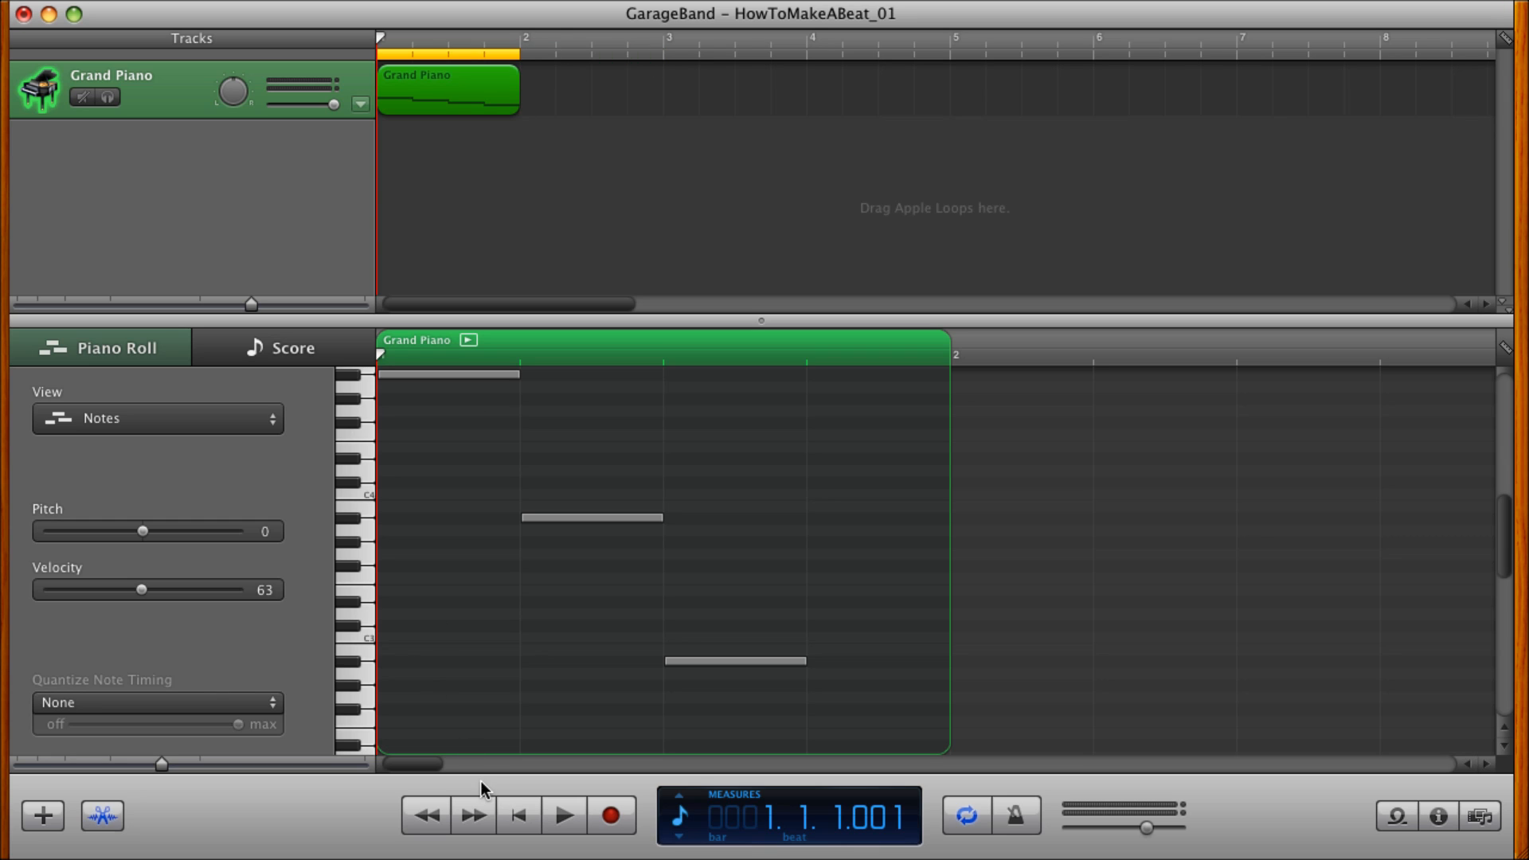
{"action": "left_click", "coordinate": [565, 814]}
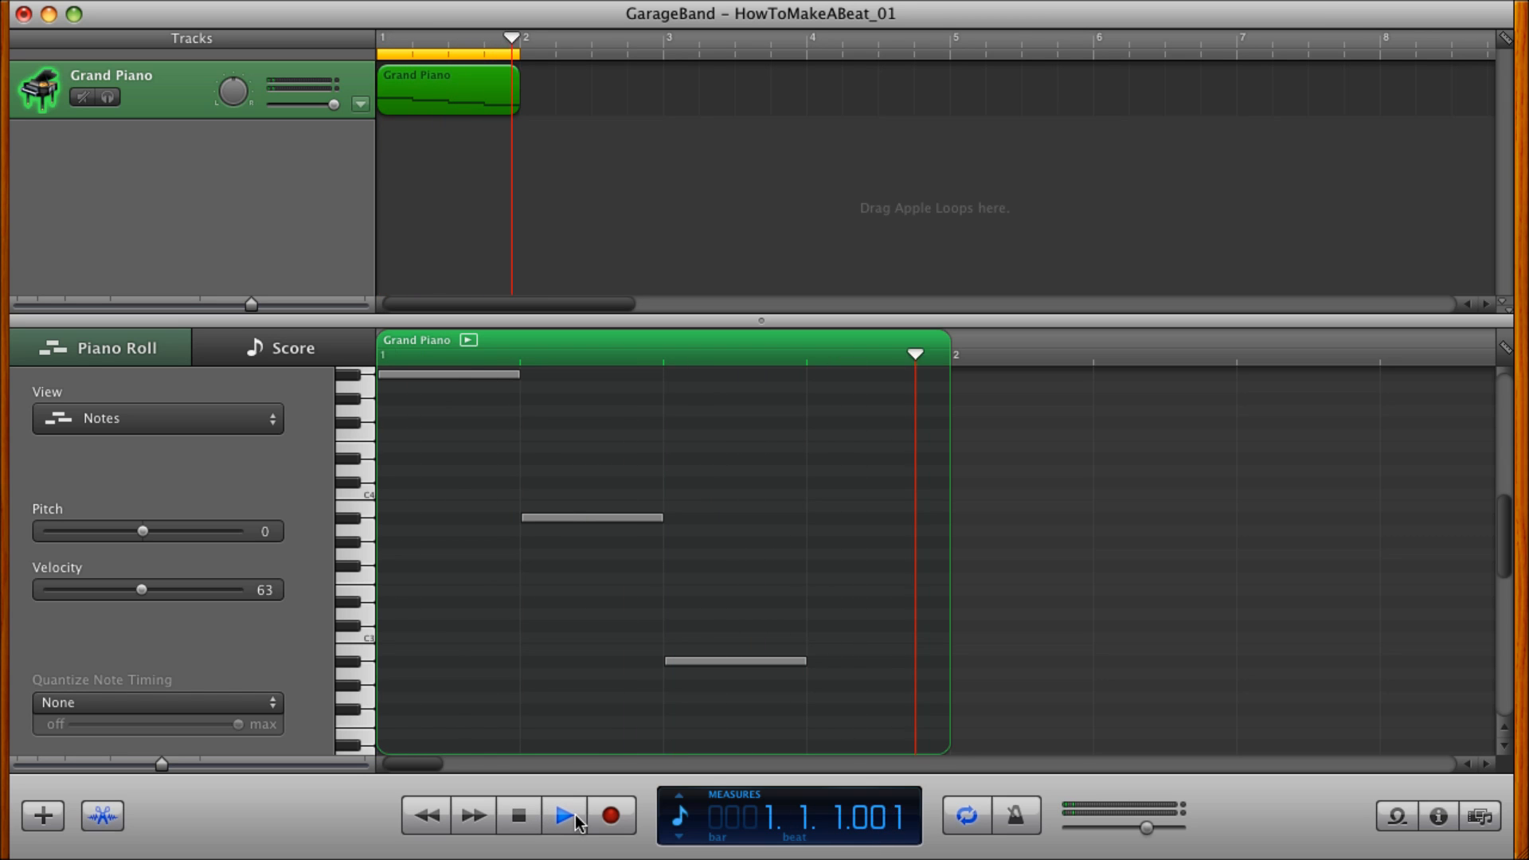
{"action": "scroll", "coordinate": [624, 639], "scroll_direction": "down", "scroll_amount": 2}
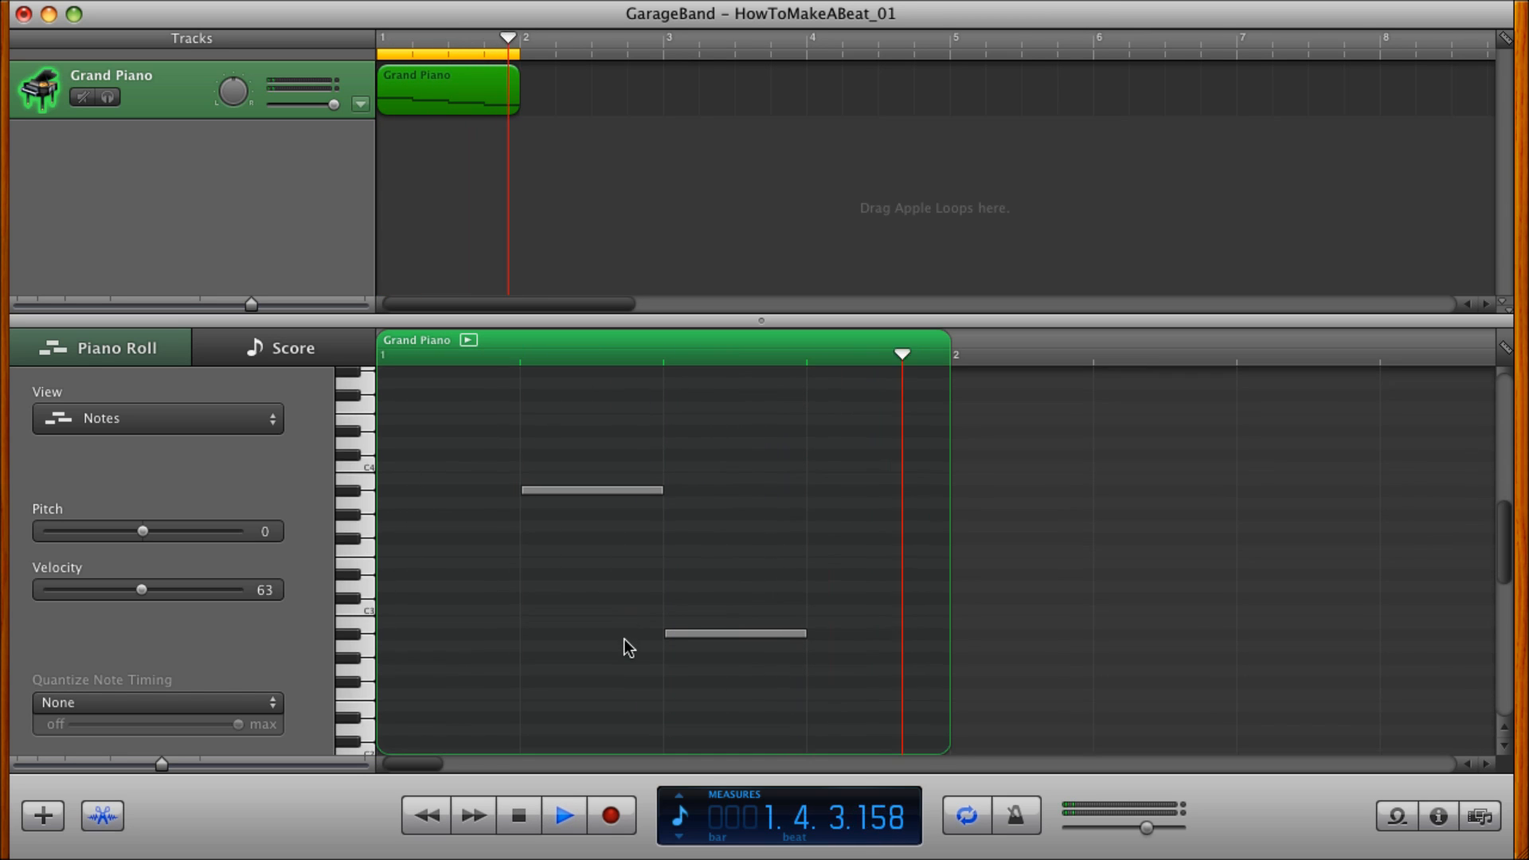
{"action": "scroll", "coordinate": [625, 639], "scroll_direction": "down", "scroll_amount": 5}
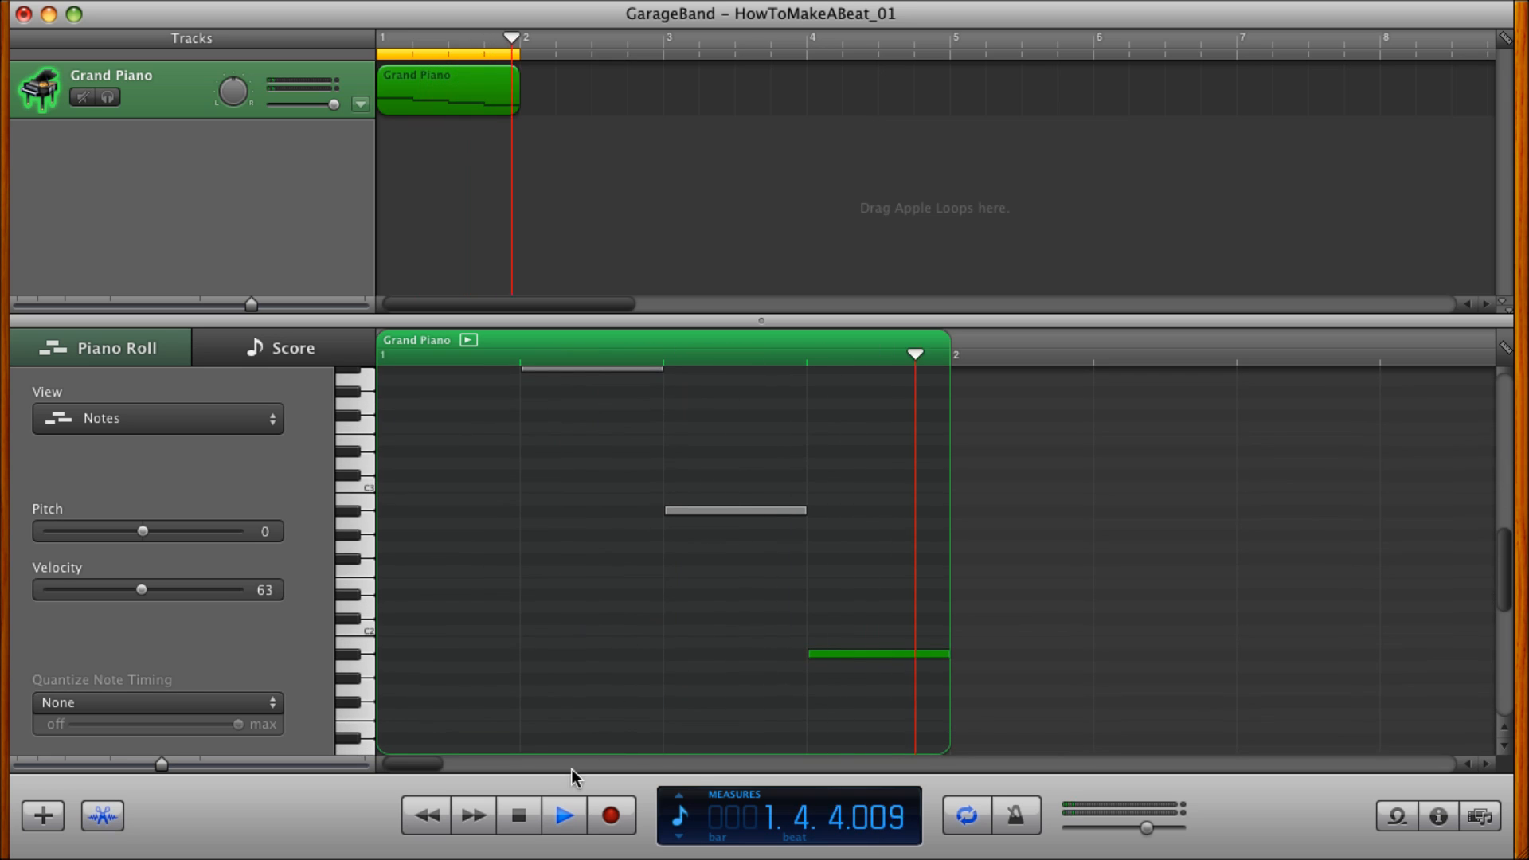
Stop playback and set the project tempo to 110, finishing with the LCD back in Measures mode.
{"action": "left_click", "coordinate": [513, 829]}
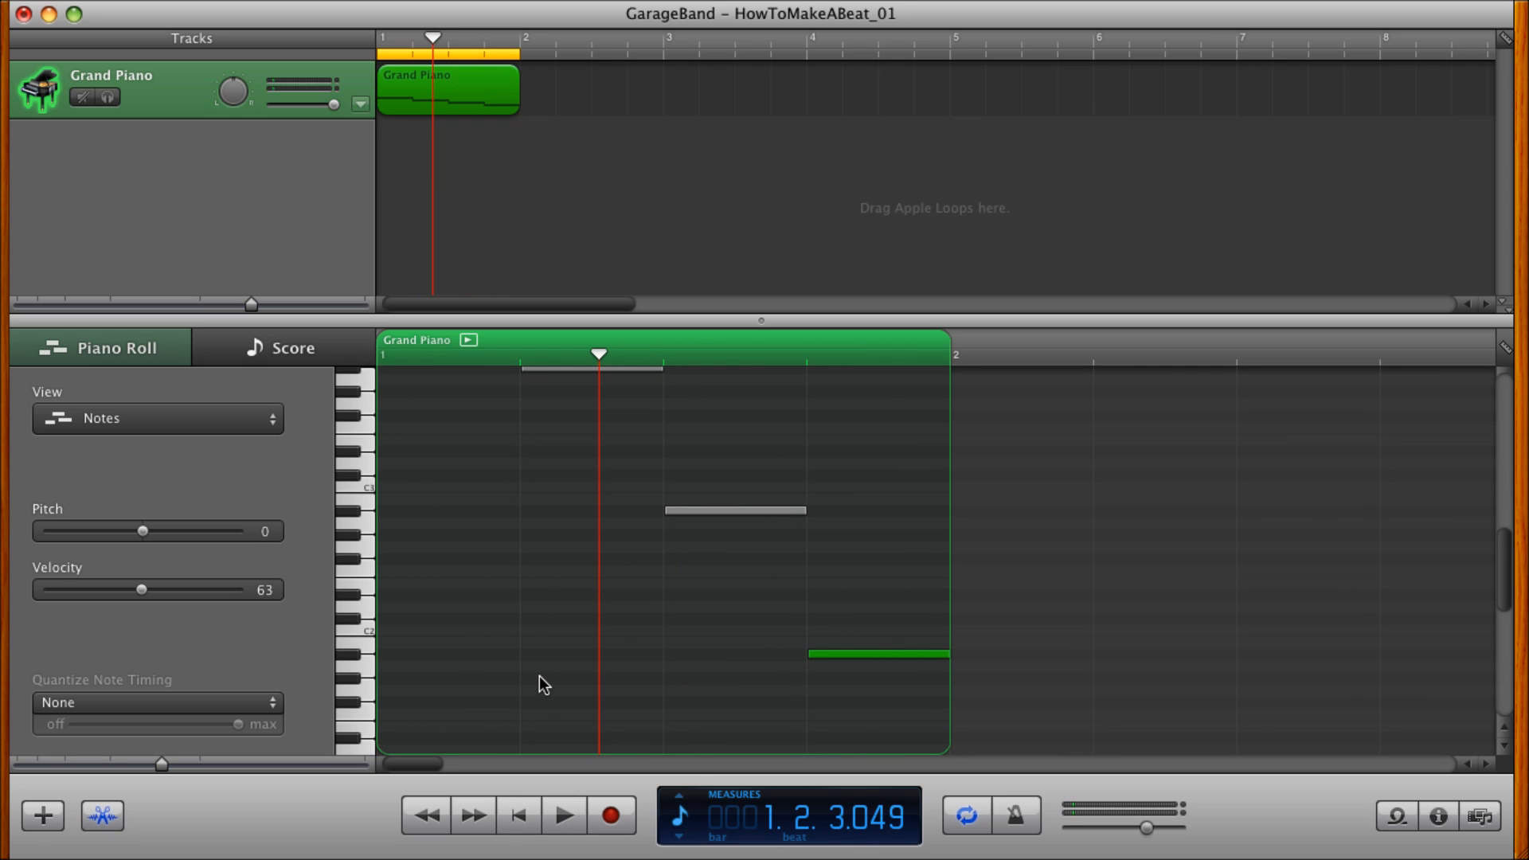
{"action": "left_click", "coordinate": [677, 823]}
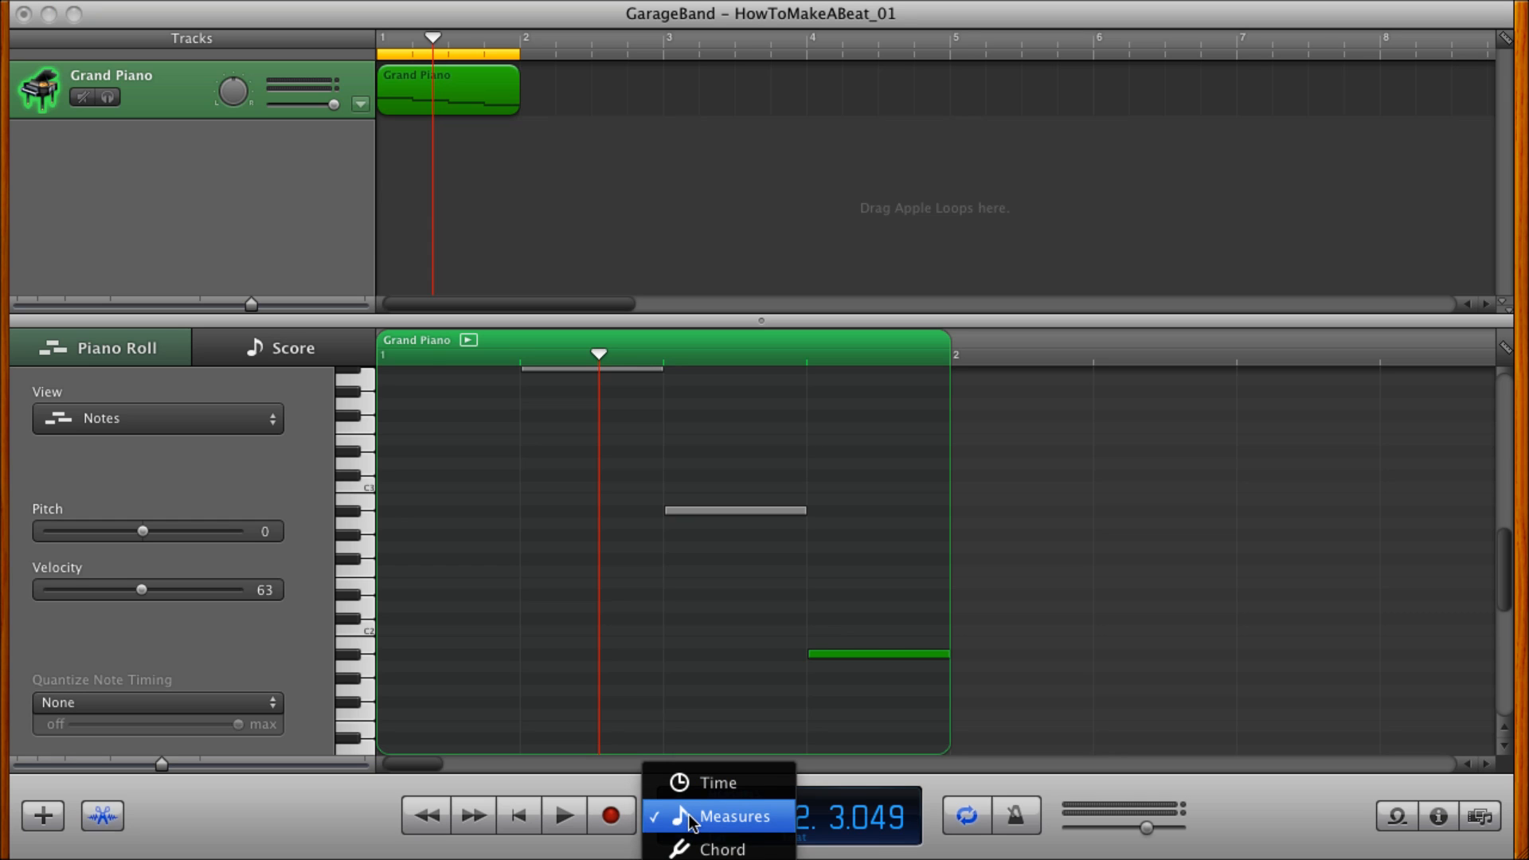
{"action": "left_click", "coordinate": [721, 859]}
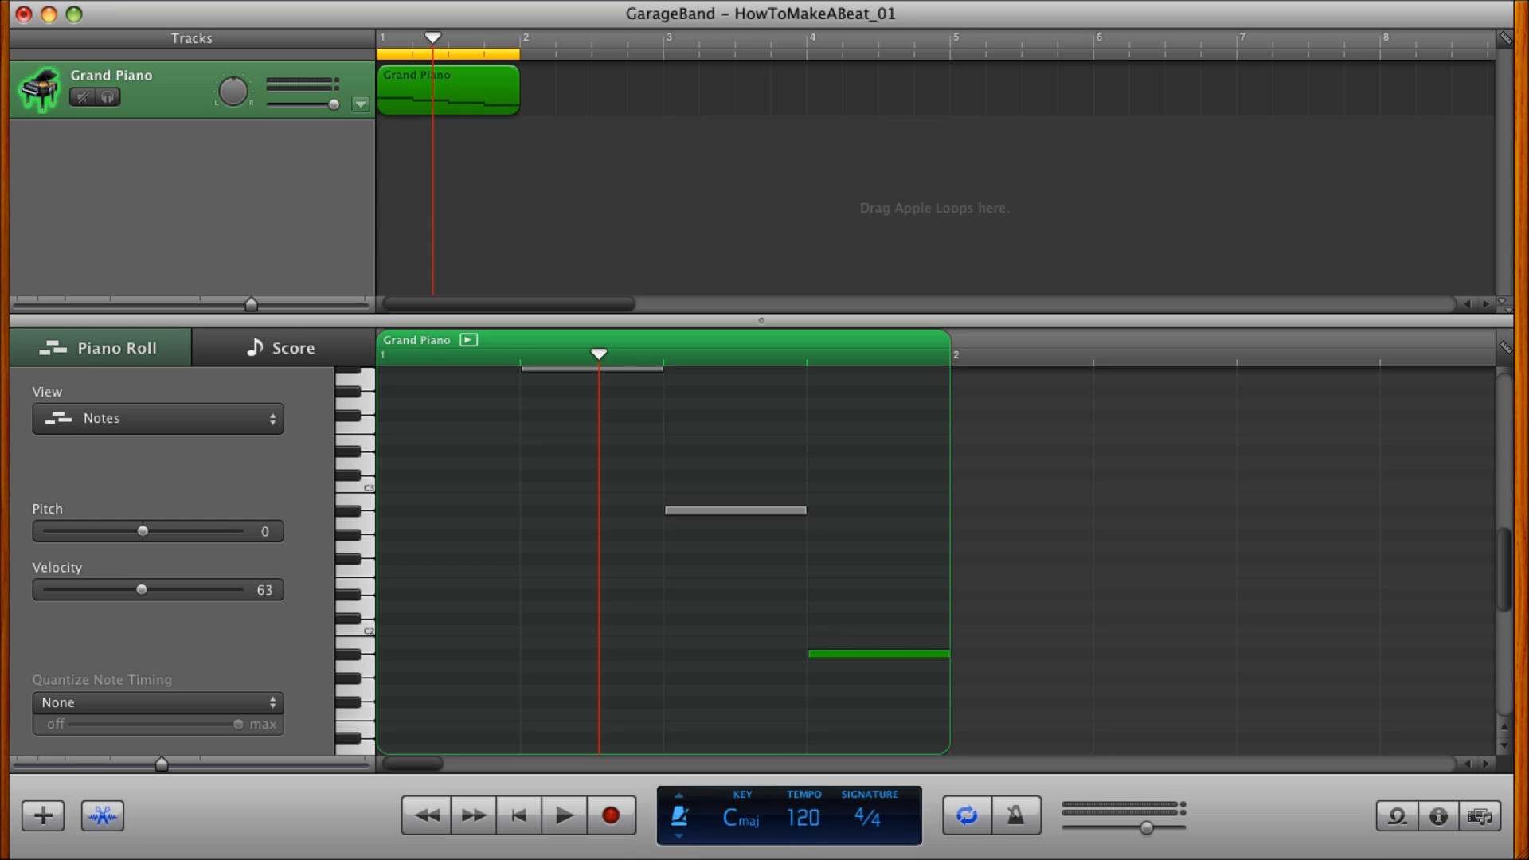
{"action": "left_click", "coordinate": [807, 821]}
{"action": "left_click_drag", "start_coordinate": [840, 814], "coordinate": [841, 828]}
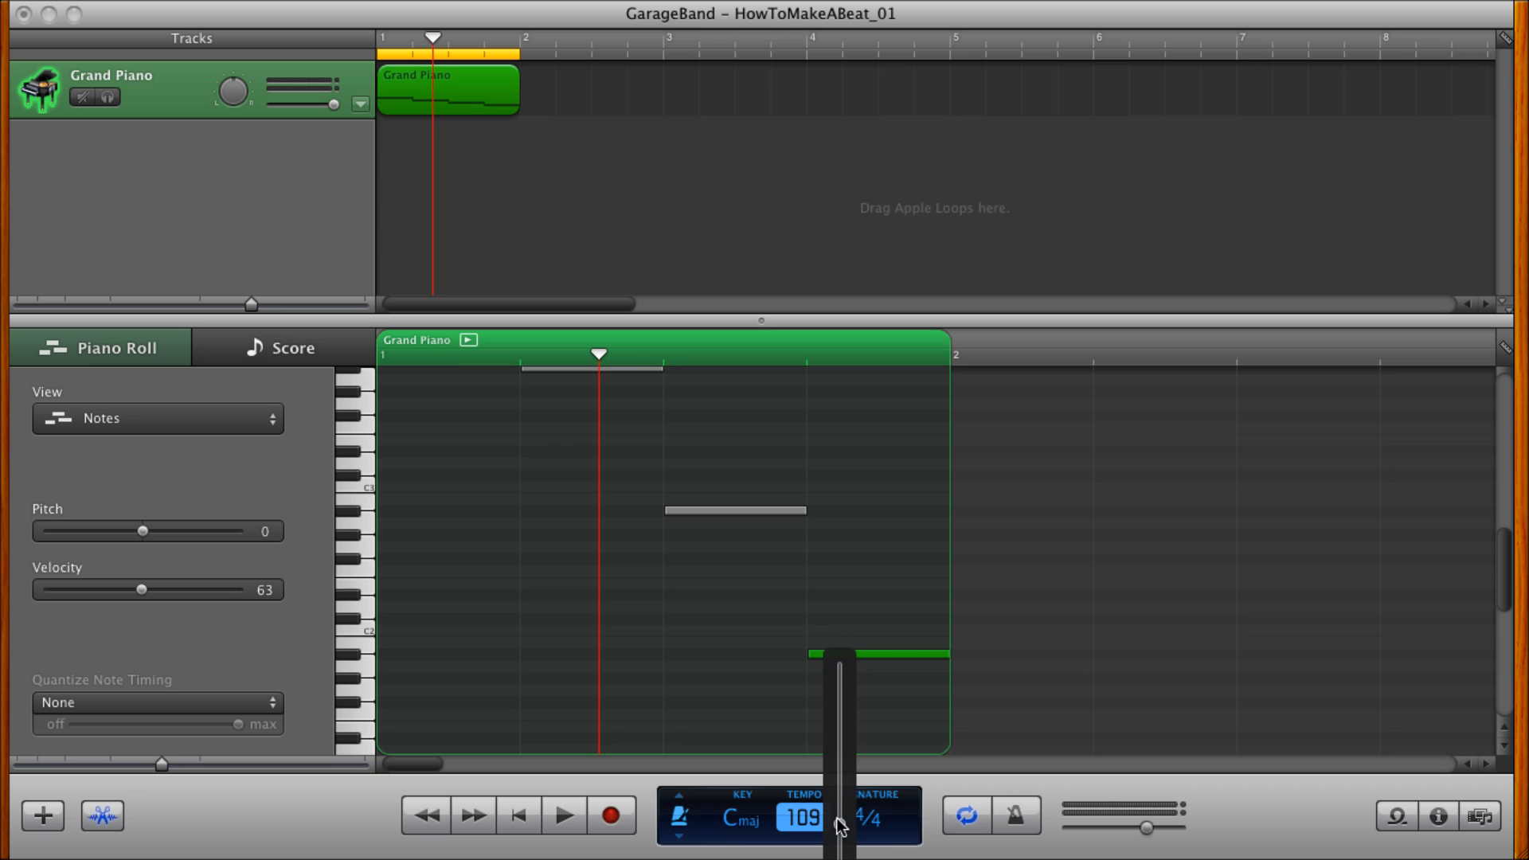
{"action": "left_click_drag", "start_coordinate": [841, 825], "coordinate": [840, 823]}
{"action": "left_click", "coordinate": [806, 819]}
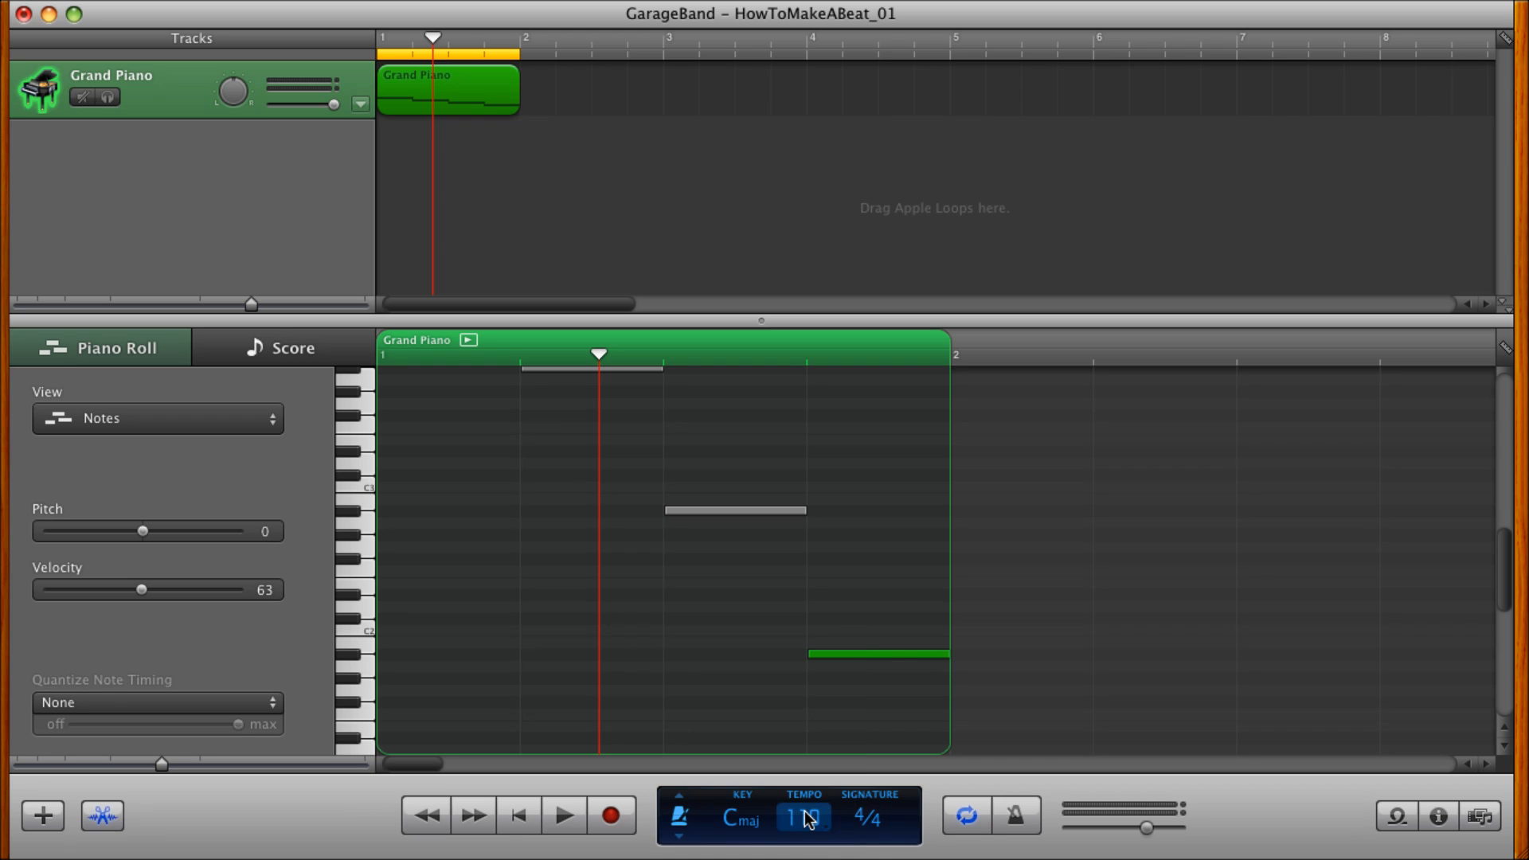
{"action": "left_click", "coordinate": [680, 821]}
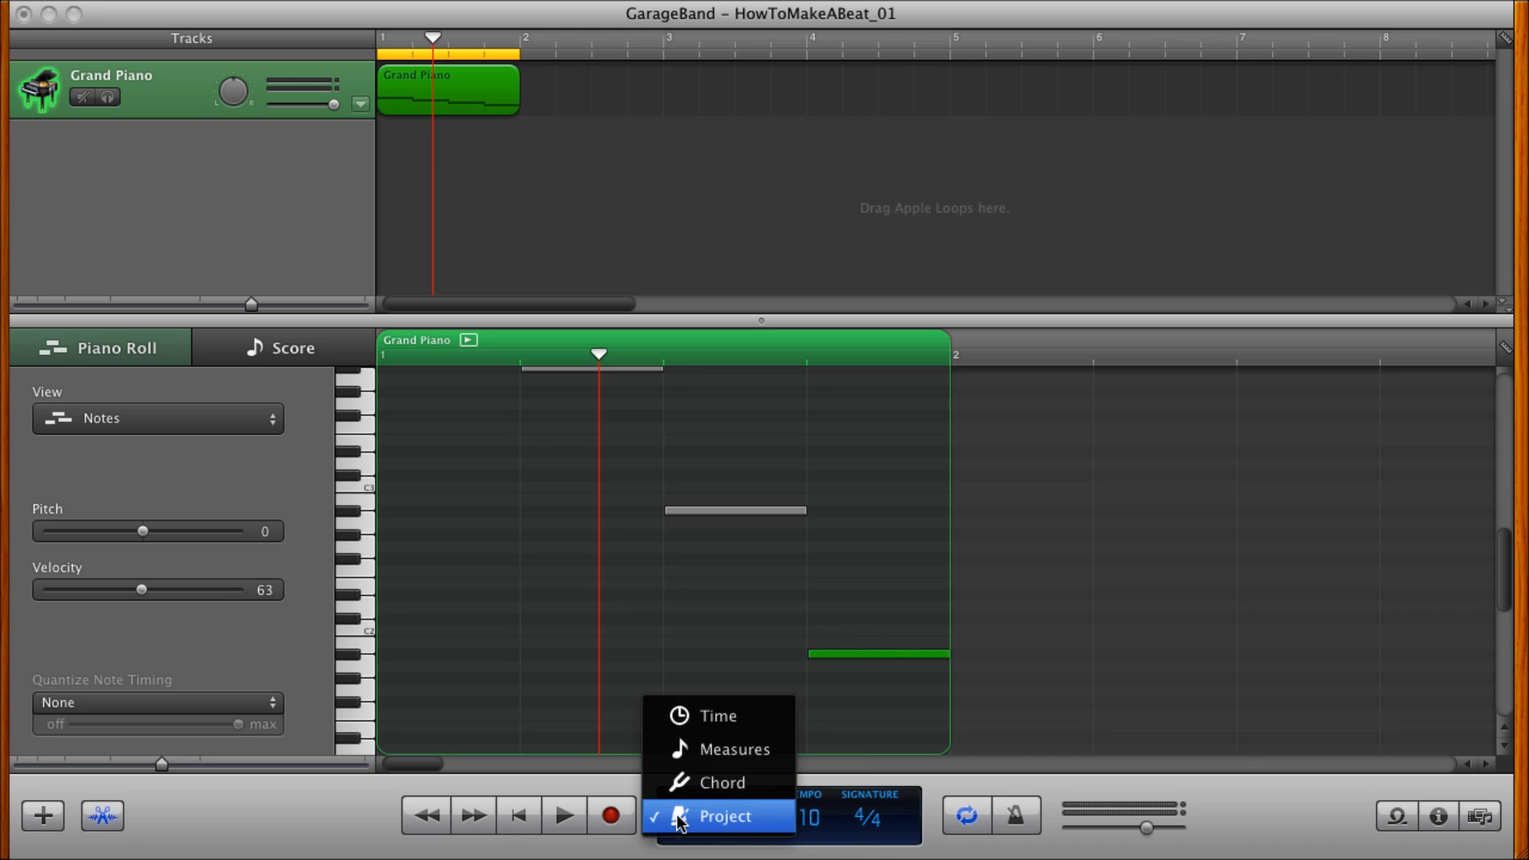
{"action": "left_click", "coordinate": [723, 756]}
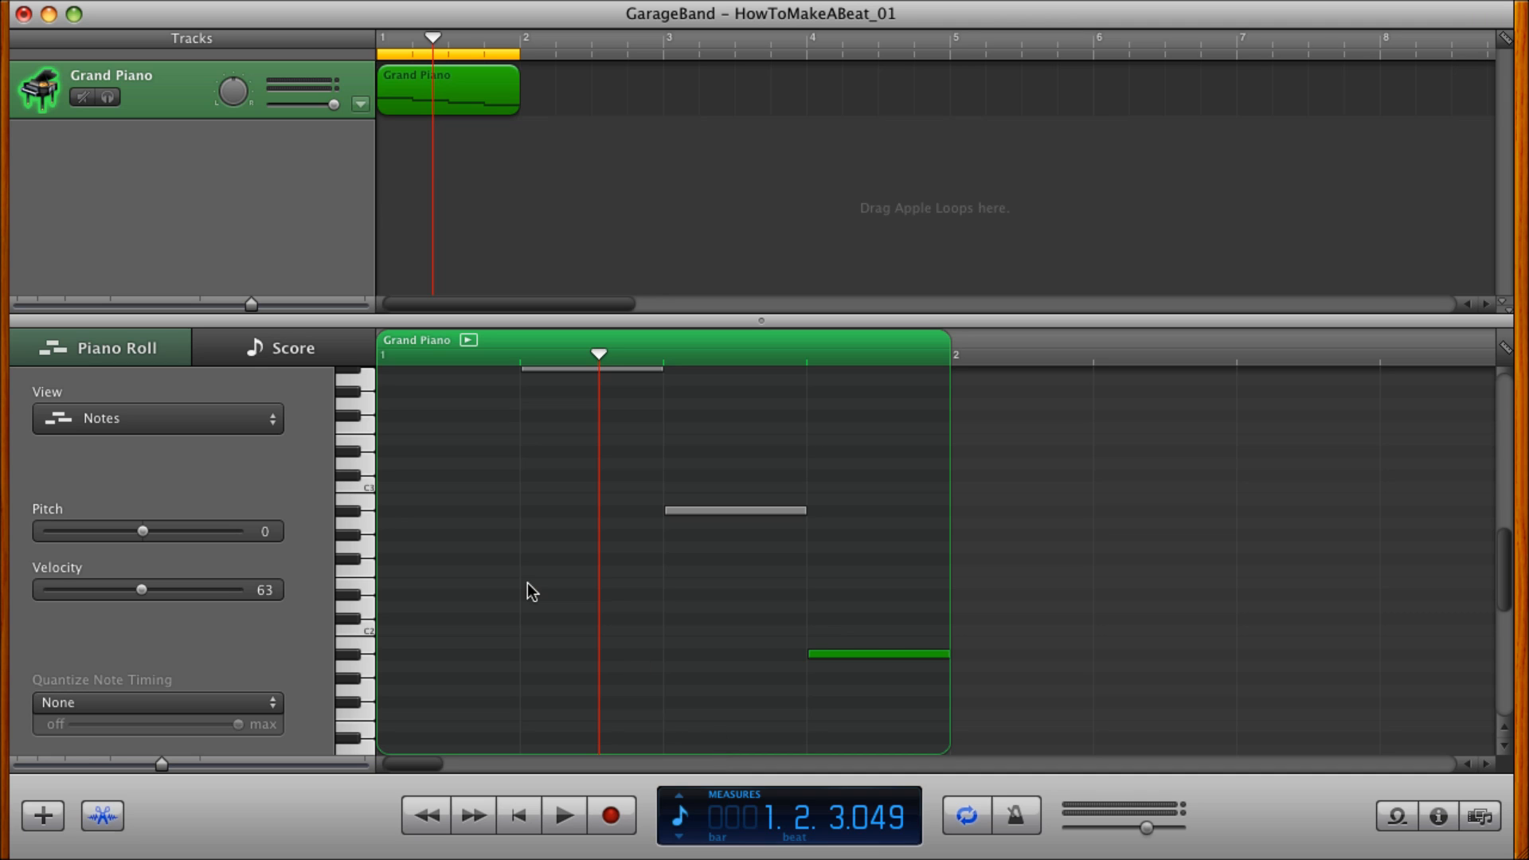
Add an empty one-measure region at measure 2 of the Grand Piano track, directly after the first region.
{"action": "scroll", "coordinate": [521, 590], "scroll_direction": "up", "scroll_amount": 3}
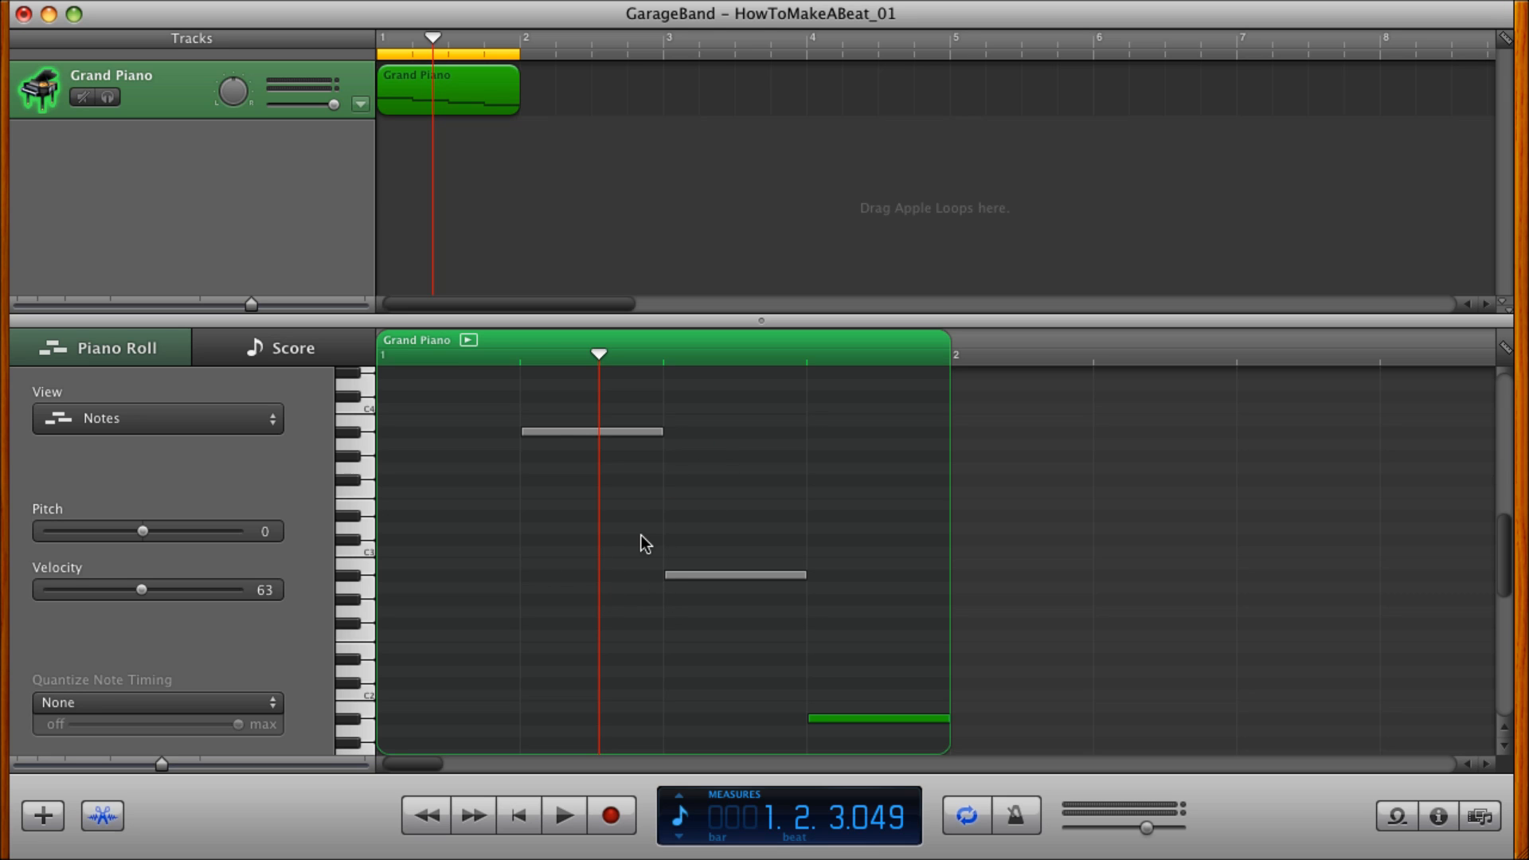
{"action": "scroll", "coordinate": [515, 481], "scroll_direction": "up", "scroll_amount": 5}
{"action": "scroll", "coordinate": [515, 481], "scroll_direction": "down", "scroll_amount": 4}
{"action": "scroll", "coordinate": [515, 482], "scroll_direction": "down", "scroll_amount": 2}
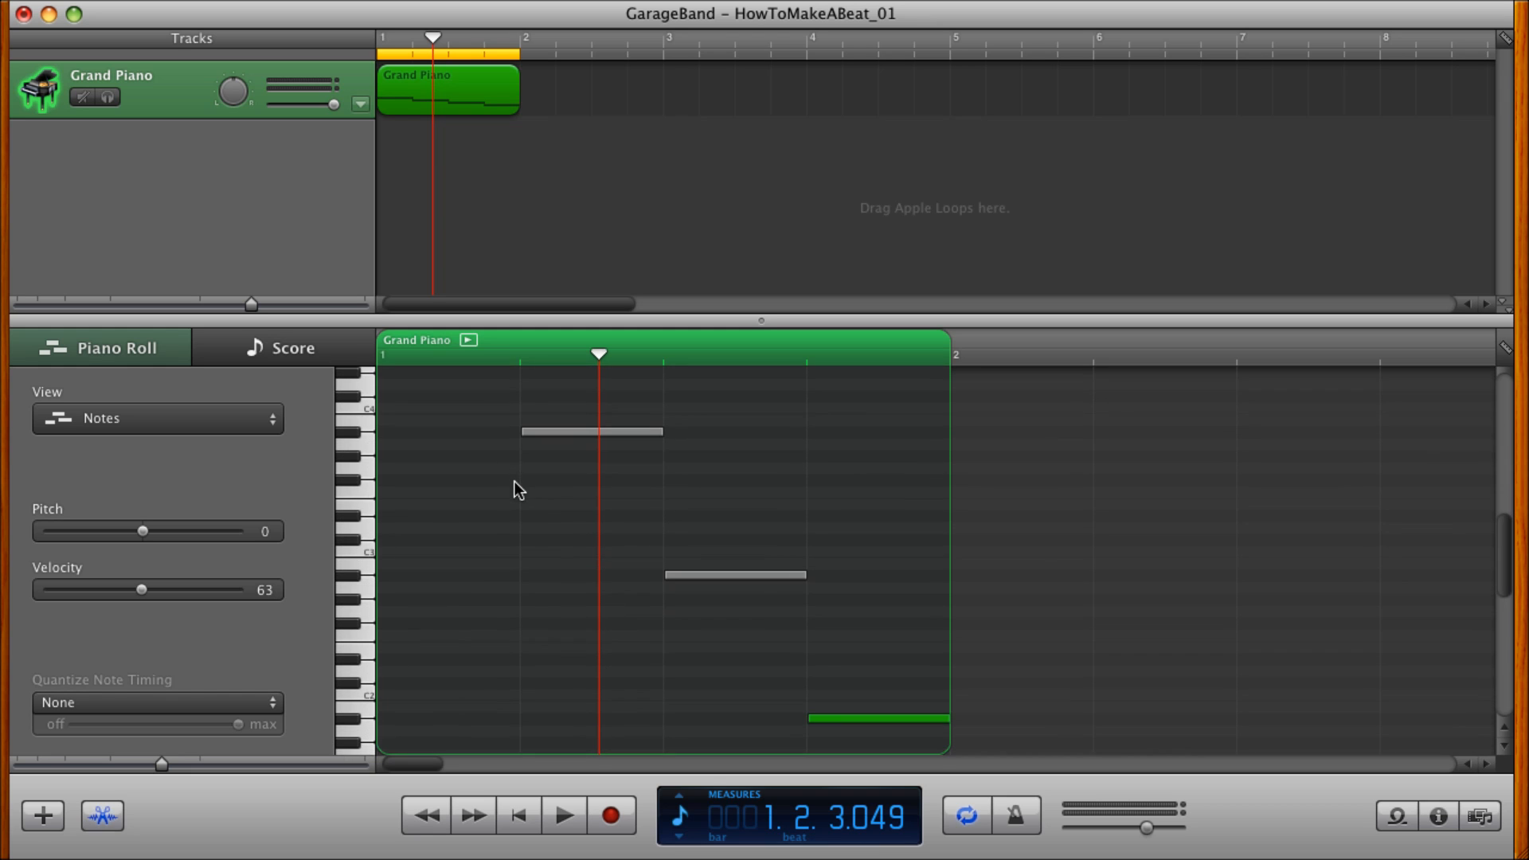
{"action": "left_click", "coordinate": [548, 84], "text": "super"}
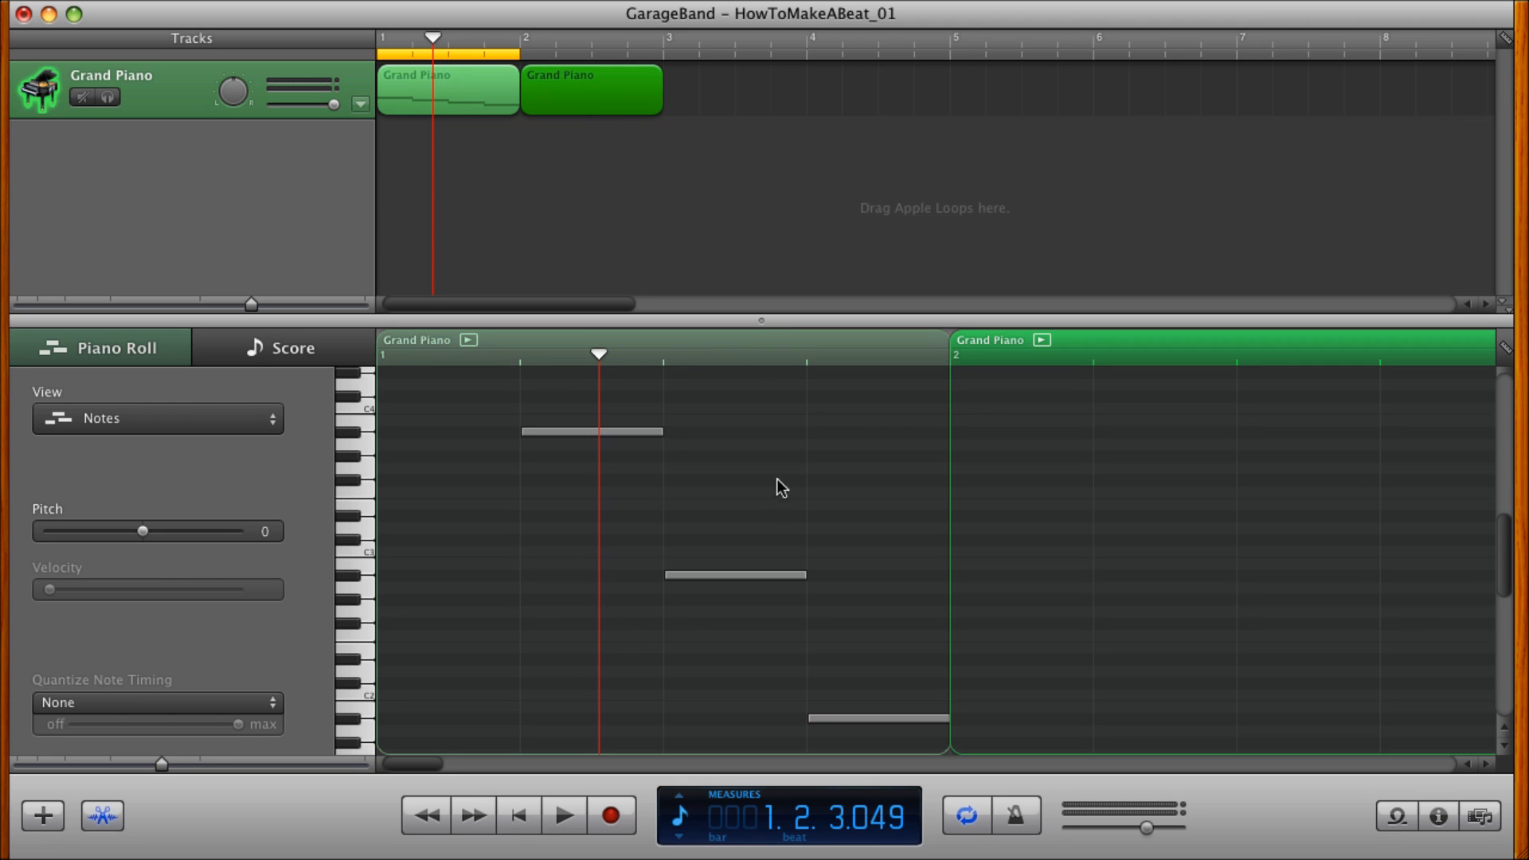
Try to copy the A#1 note from beat 4 of the first region and paste it into the second region.
{"action": "scroll", "coordinate": [768, 529], "scroll_direction": "right", "scroll_amount": 5}
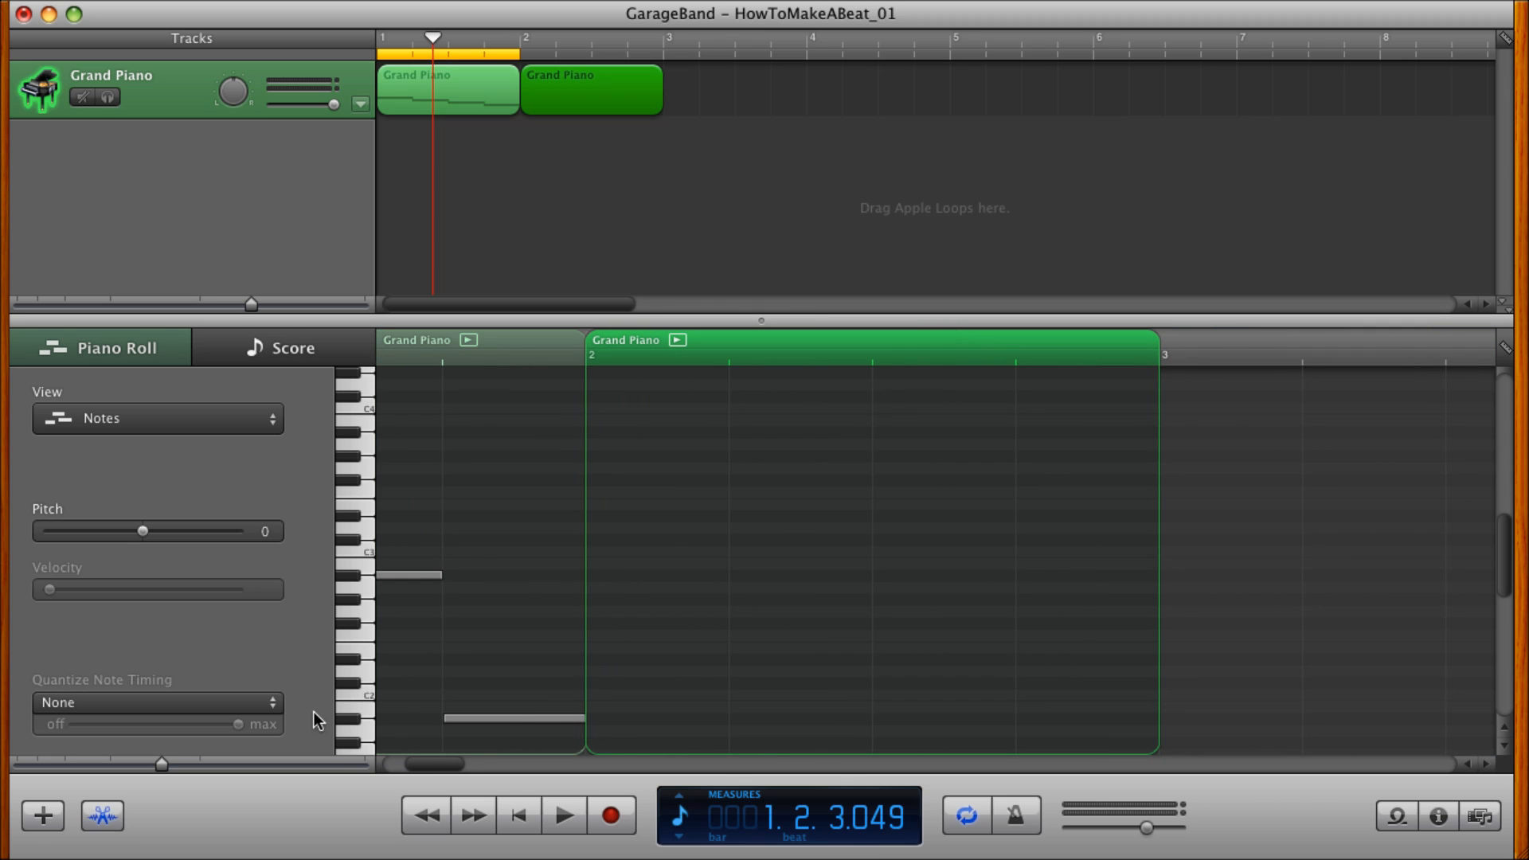
{"action": "left_click", "coordinate": [478, 720]}
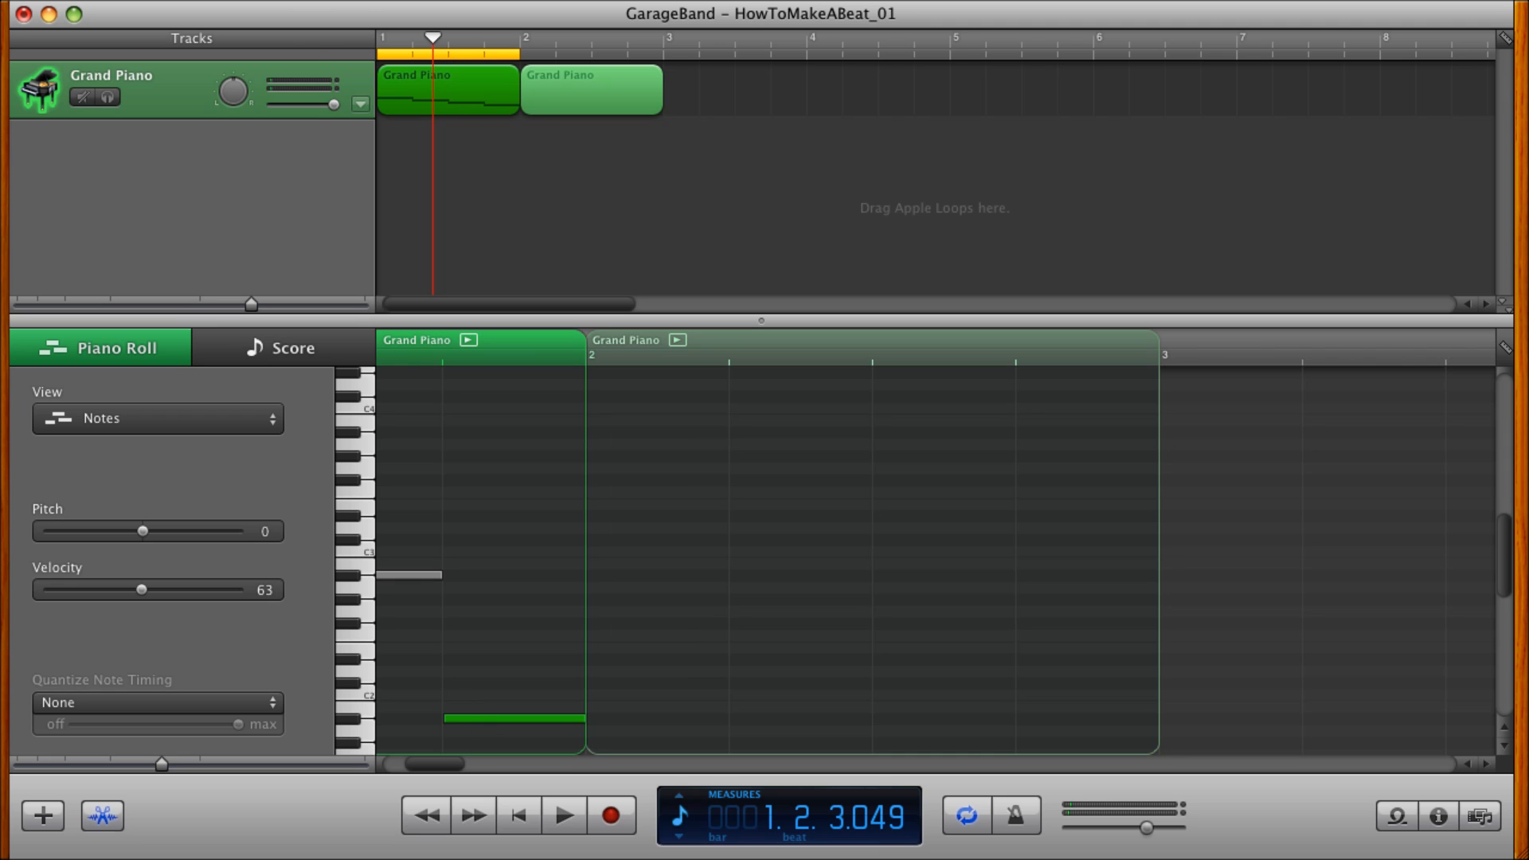
{"action": "left_click", "coordinate": [107, 0]}
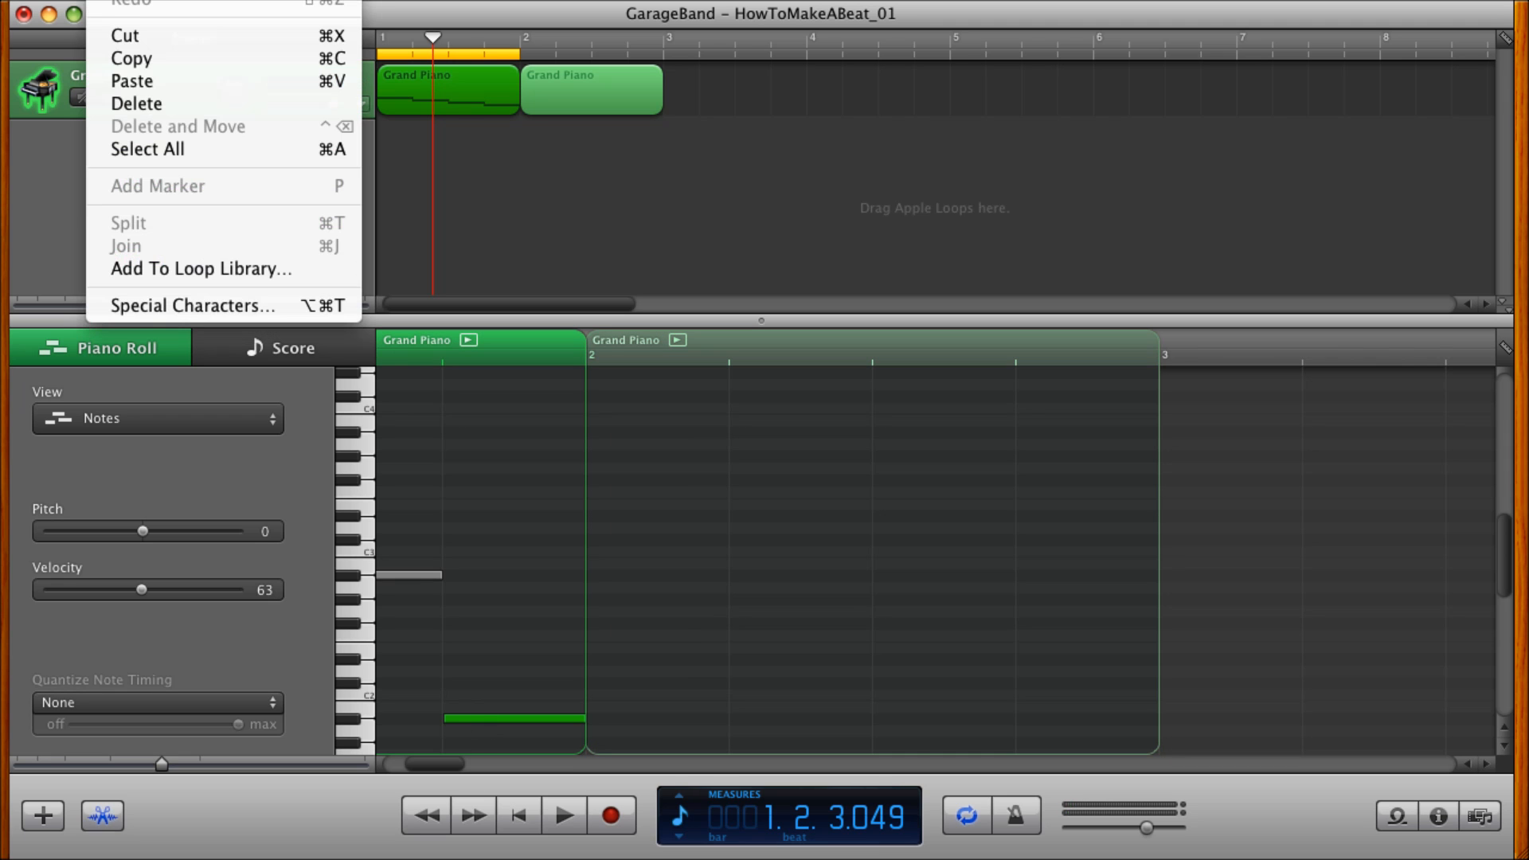
{"action": "left_click", "coordinate": [133, 60]}
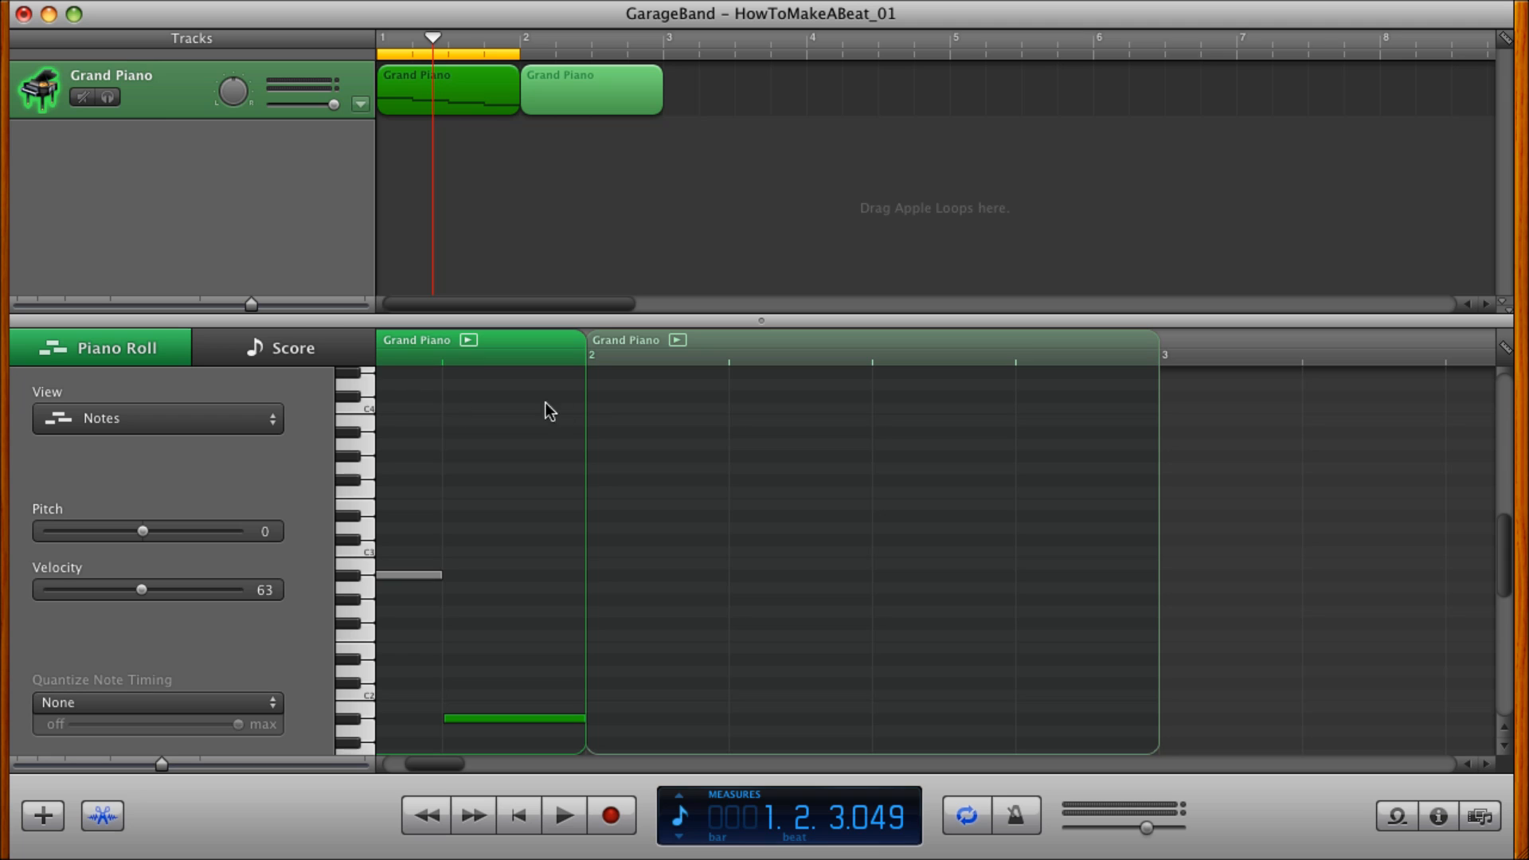
{"action": "left_click", "coordinate": [640, 460]}
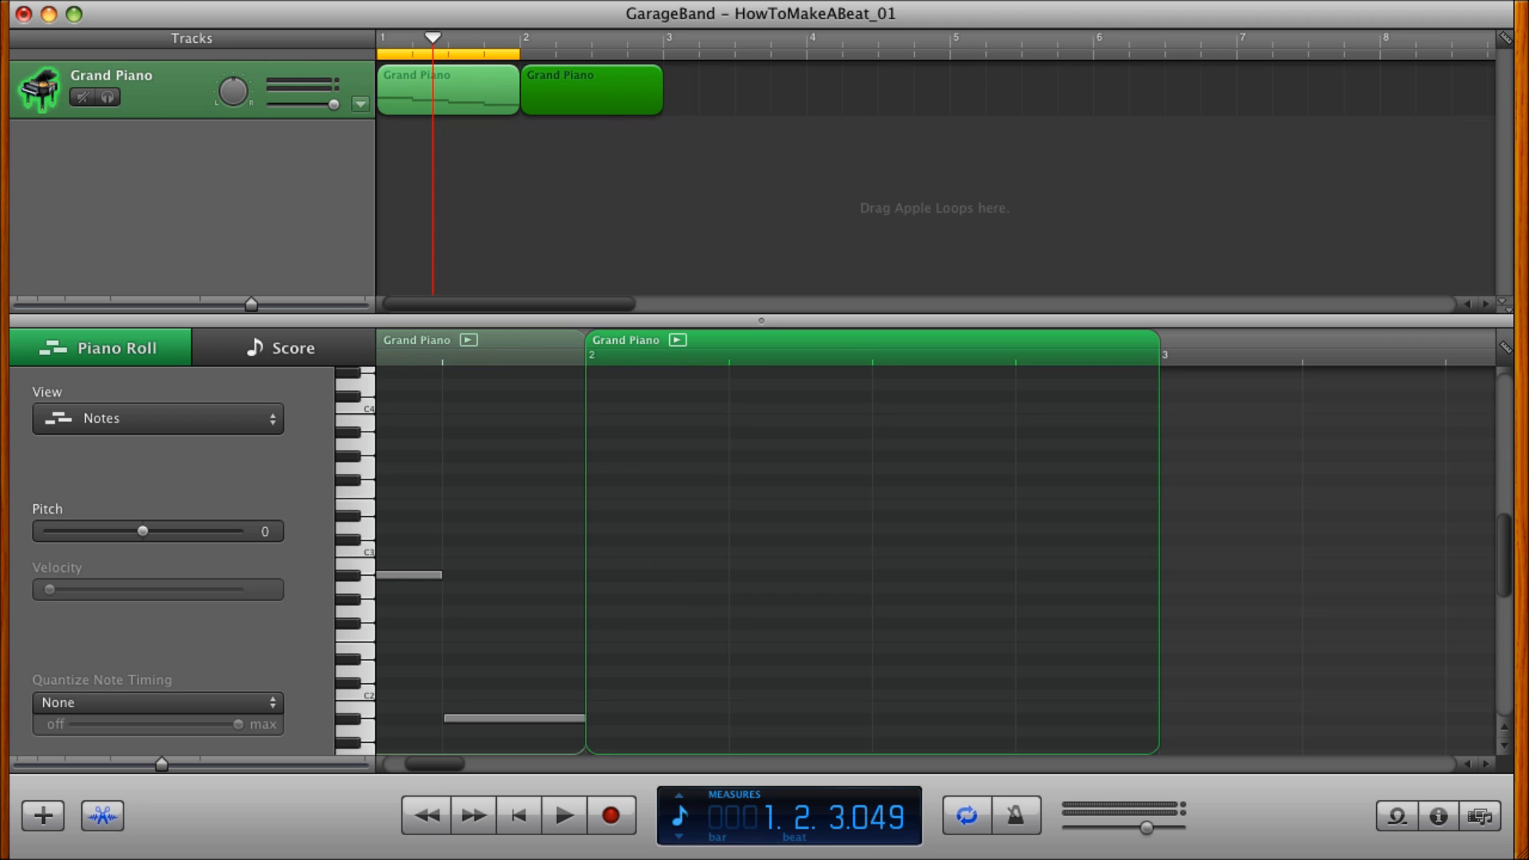
{"action": "left_click", "coordinate": [108, 0]}
{"action": "left_click", "coordinate": [127, 80]}
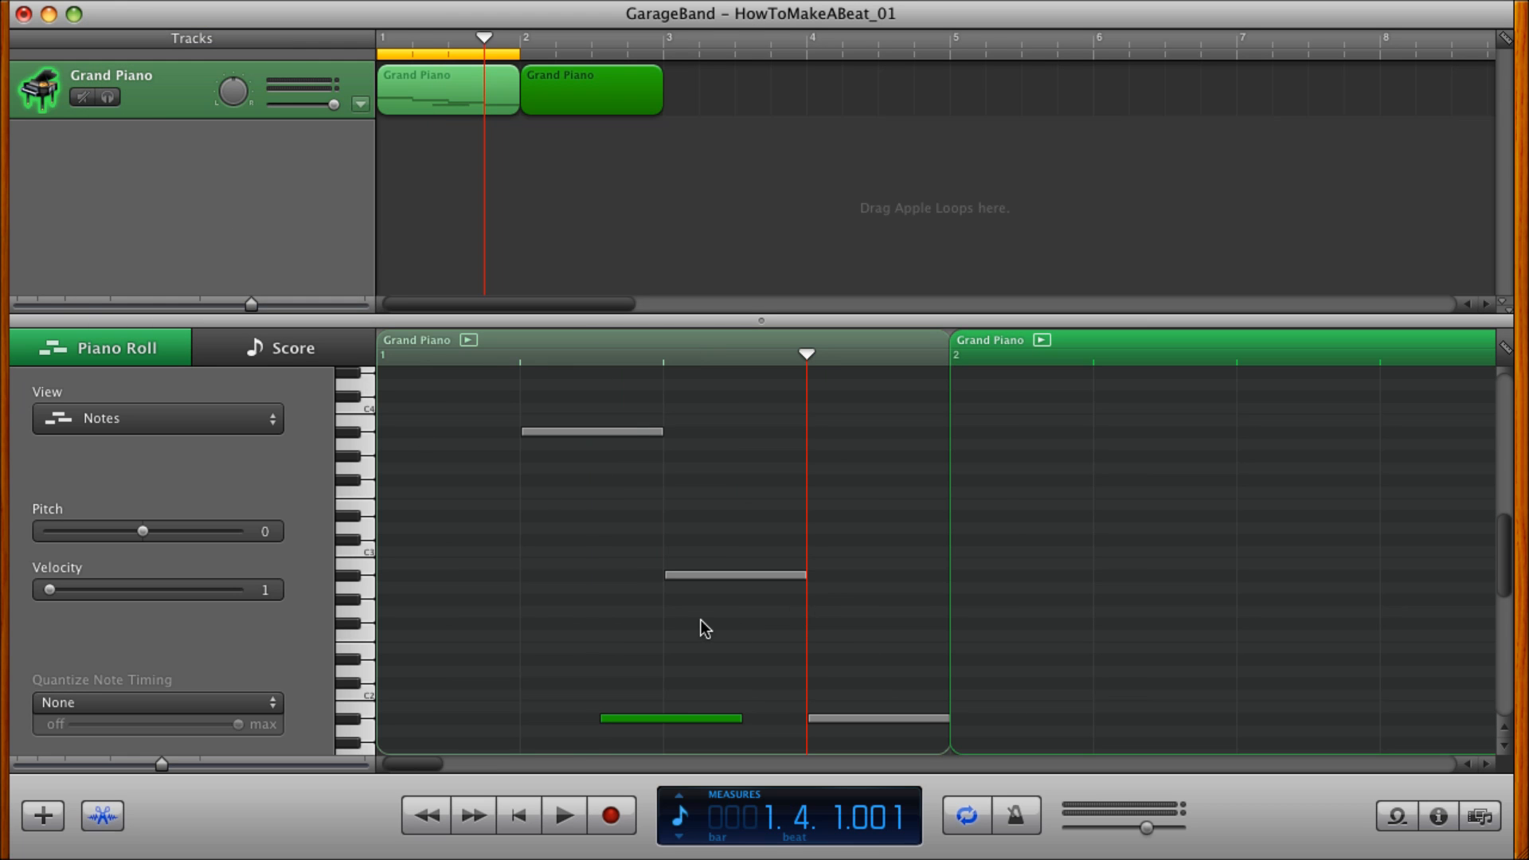
Delete the misplaced A#1 copy between beats 2 and 4 of the first region.
{"action": "scroll", "coordinate": [701, 620], "scroll_direction": "right", "scroll_amount": 2}
{"action": "scroll", "coordinate": [701, 626], "scroll_direction": "right", "scroll_amount": 2}
{"action": "scroll", "coordinate": [701, 626], "scroll_direction": "left", "scroll_amount": 4}
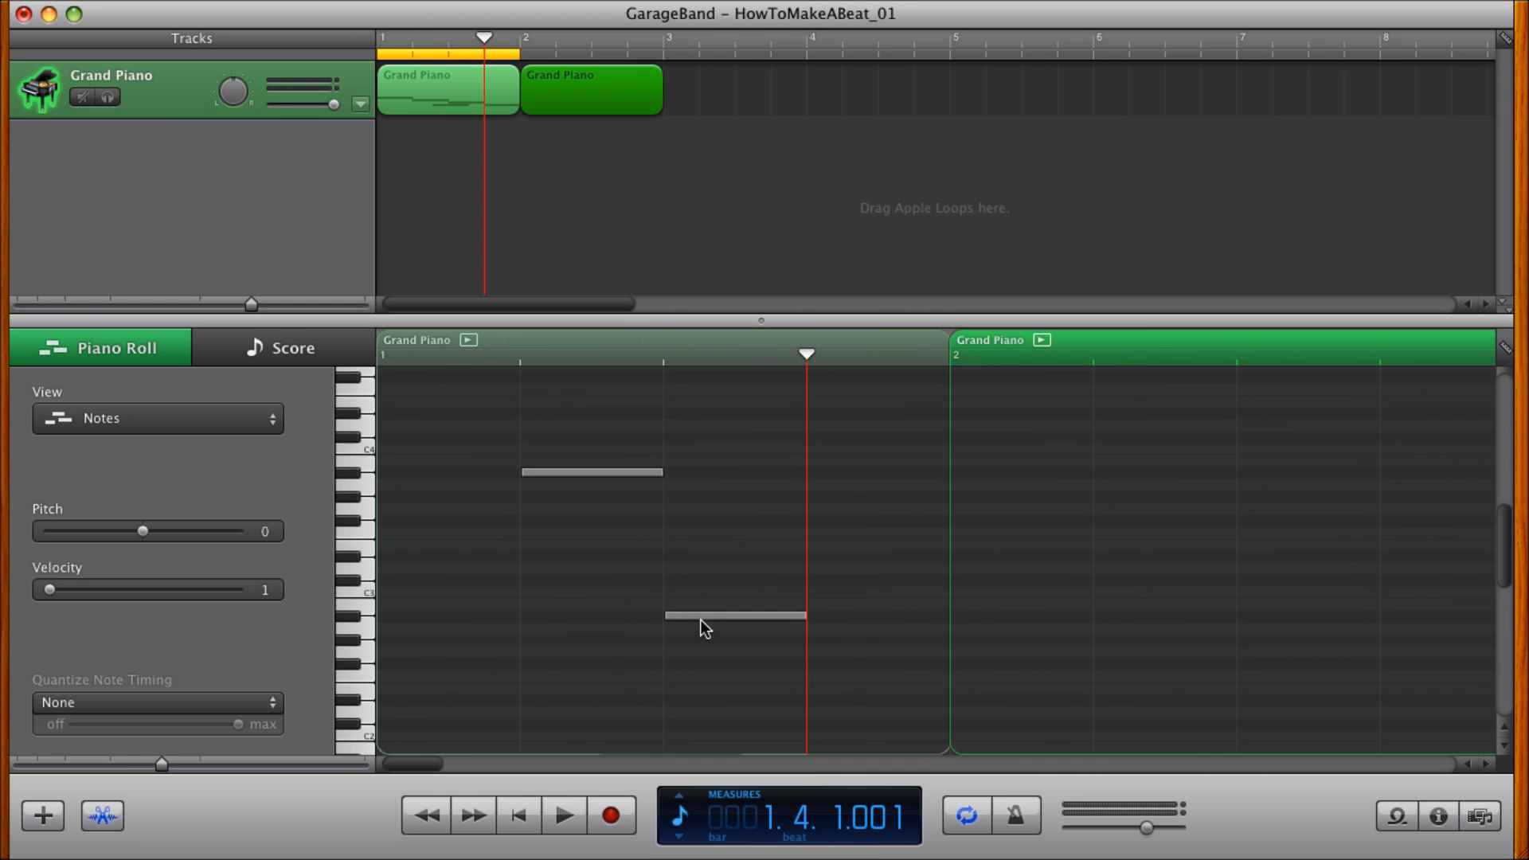
{"action": "scroll", "coordinate": [670, 701], "scroll_direction": "down", "scroll_amount": 2}
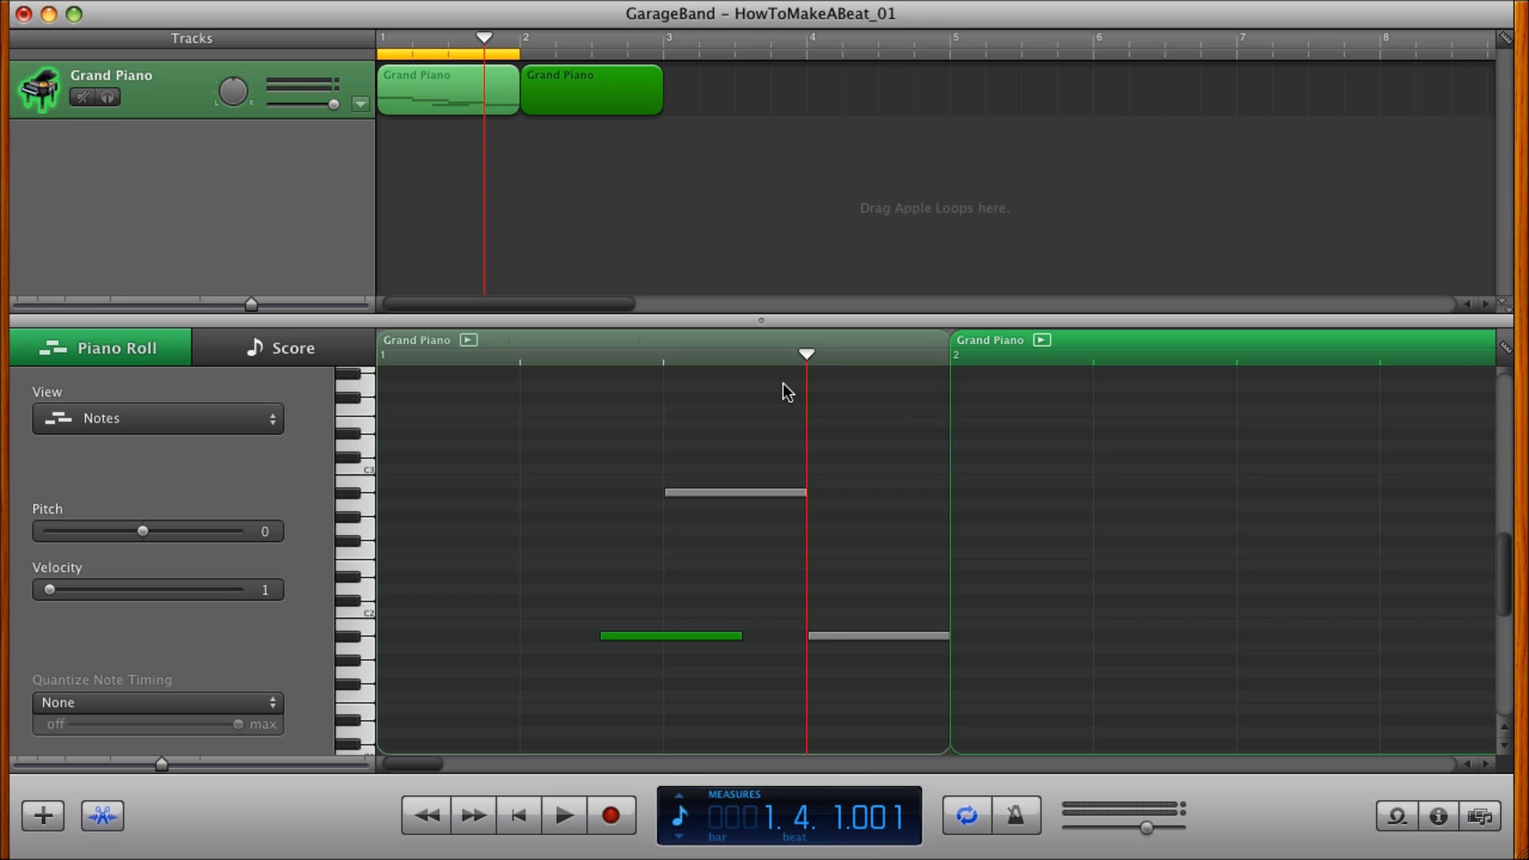
{"action": "key", "text": "Delete"}
Move the playhead to the start of measure 2 and try to paste the copied A#1 note there.
{"action": "scroll", "coordinate": [854, 508], "scroll_direction": "right", "scroll_amount": 5}
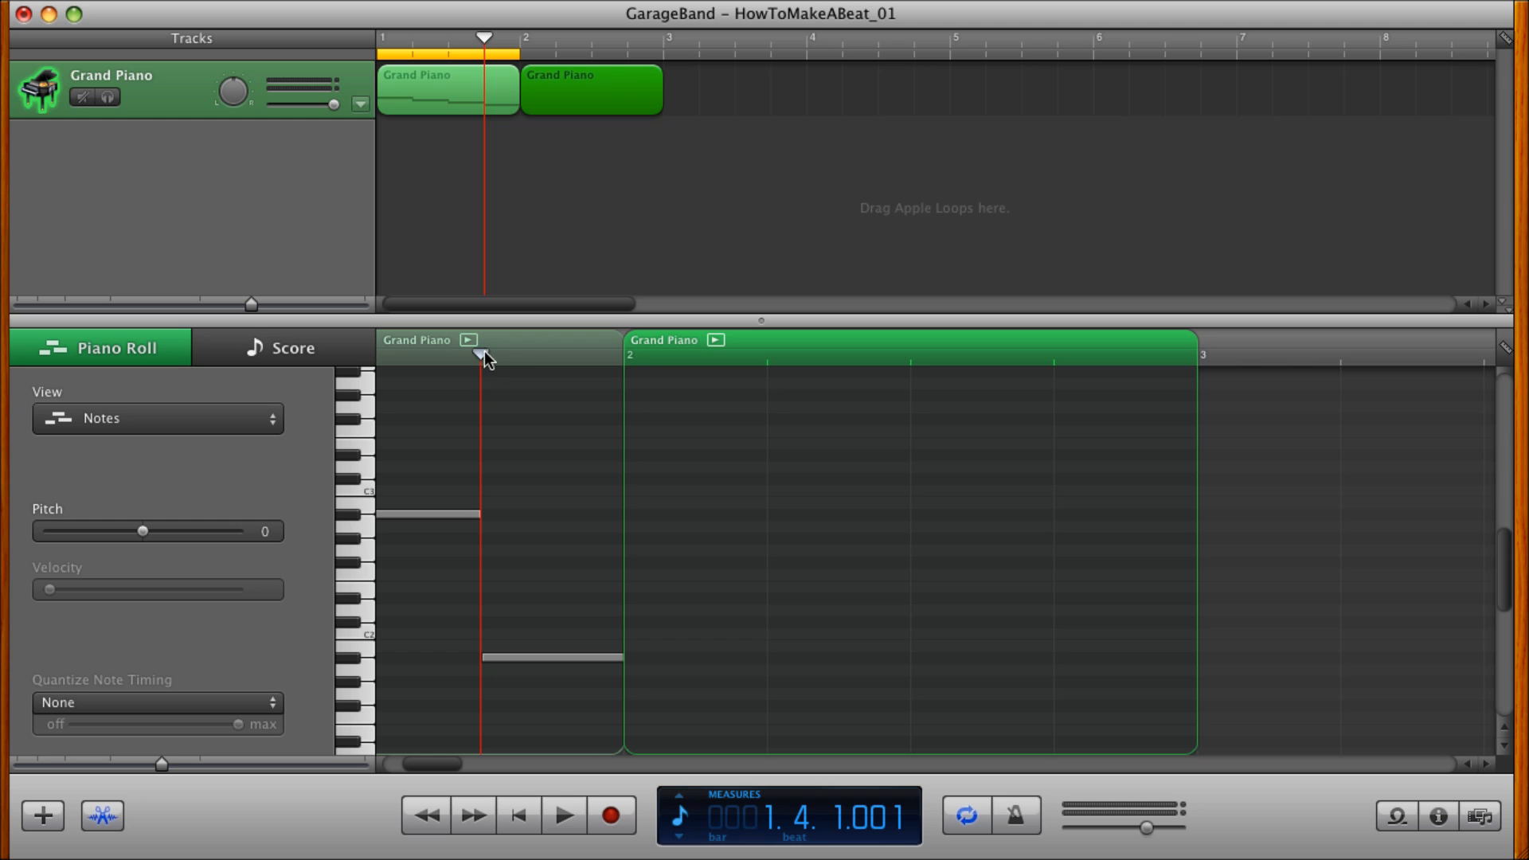
{"action": "left_click", "coordinate": [610, 357]}
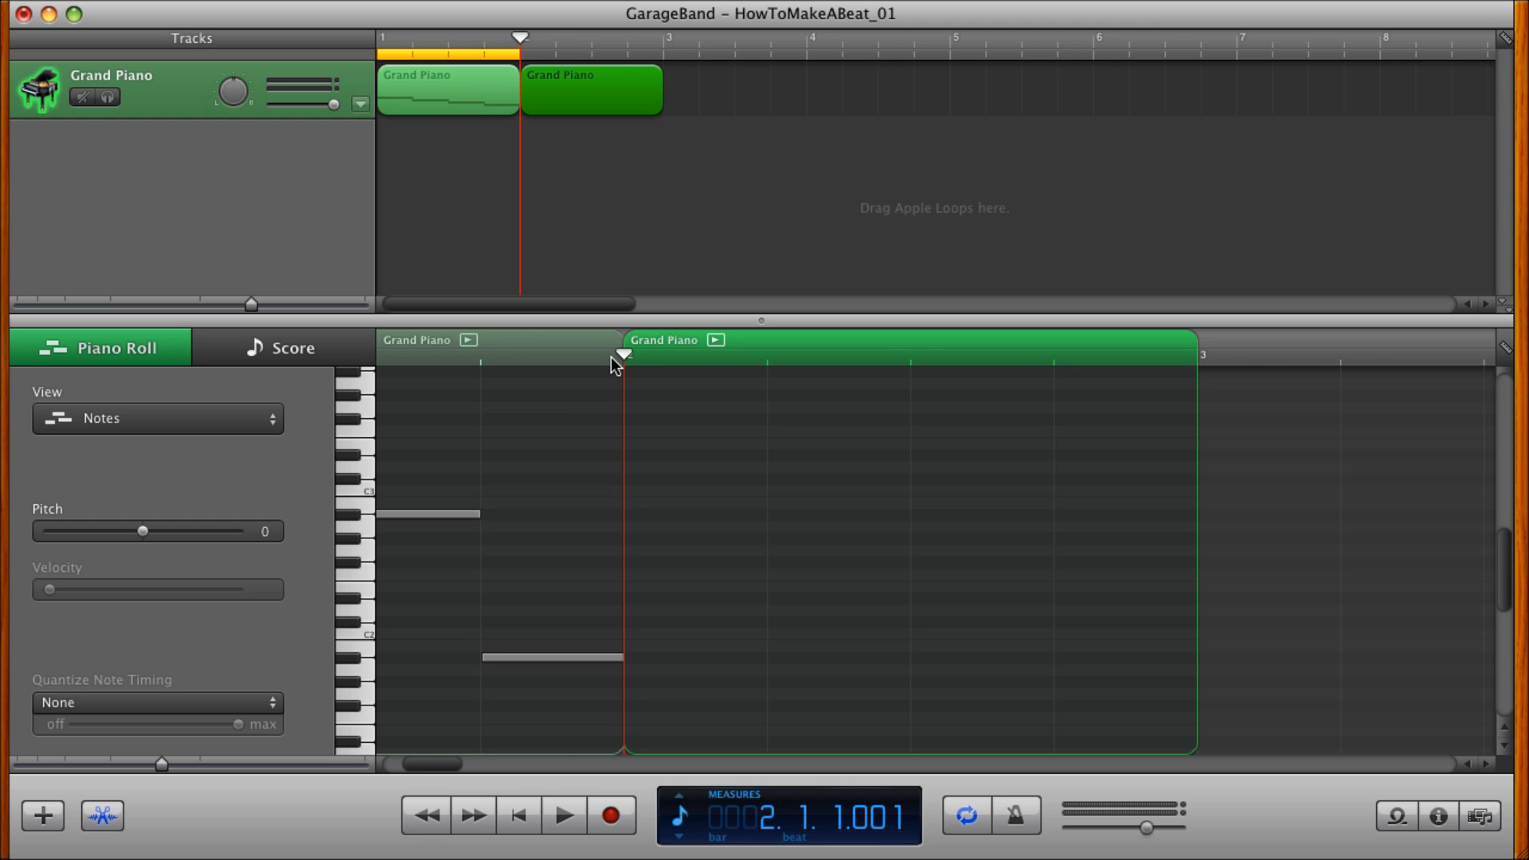
{"action": "key", "text": "super+v"}
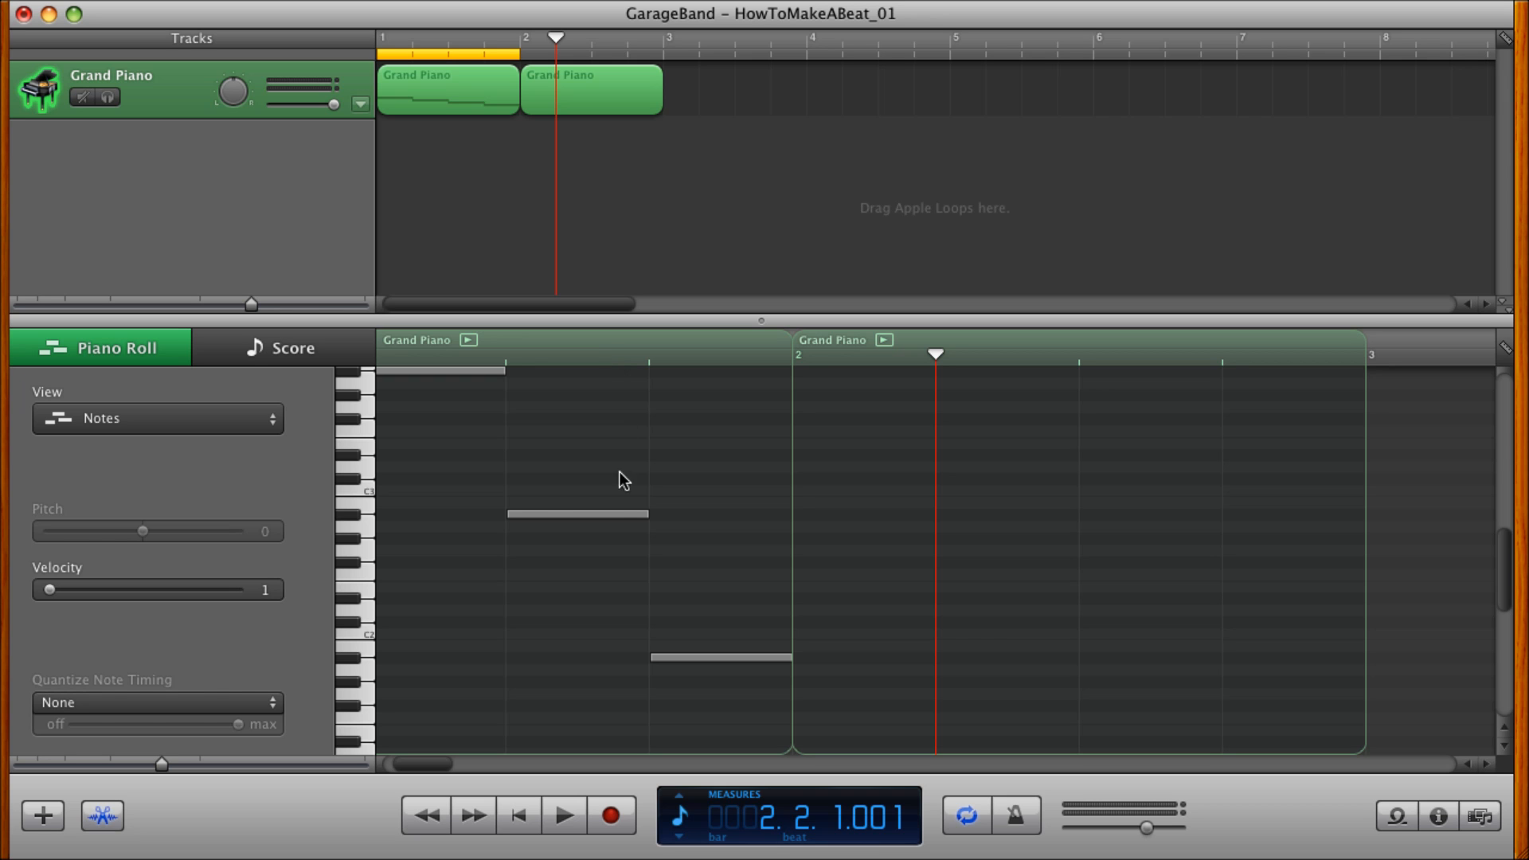
Examine the low and high pitch ranges of both Grand Piano regions for the pasted note.
{"action": "scroll", "coordinate": [661, 510], "scroll_direction": "left", "scroll_amount": 4}
{"action": "scroll", "coordinate": [661, 510], "scroll_direction": "up", "scroll_amount": 6}
{"action": "scroll", "coordinate": [661, 505], "scroll_direction": "down", "scroll_amount": 20}
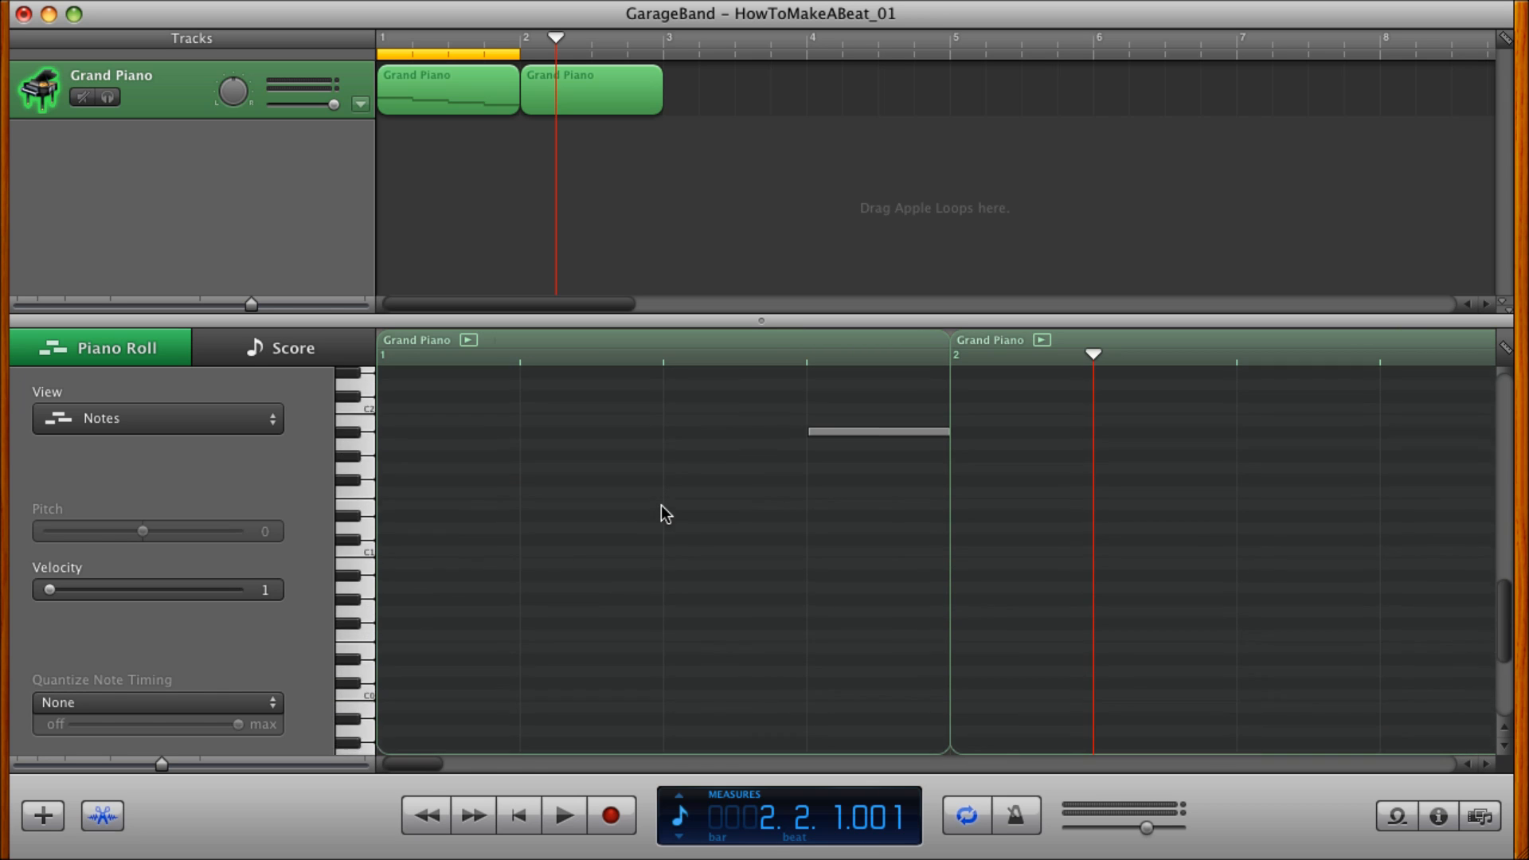
{"action": "scroll", "coordinate": [662, 505], "scroll_direction": "up", "scroll_amount": 20}
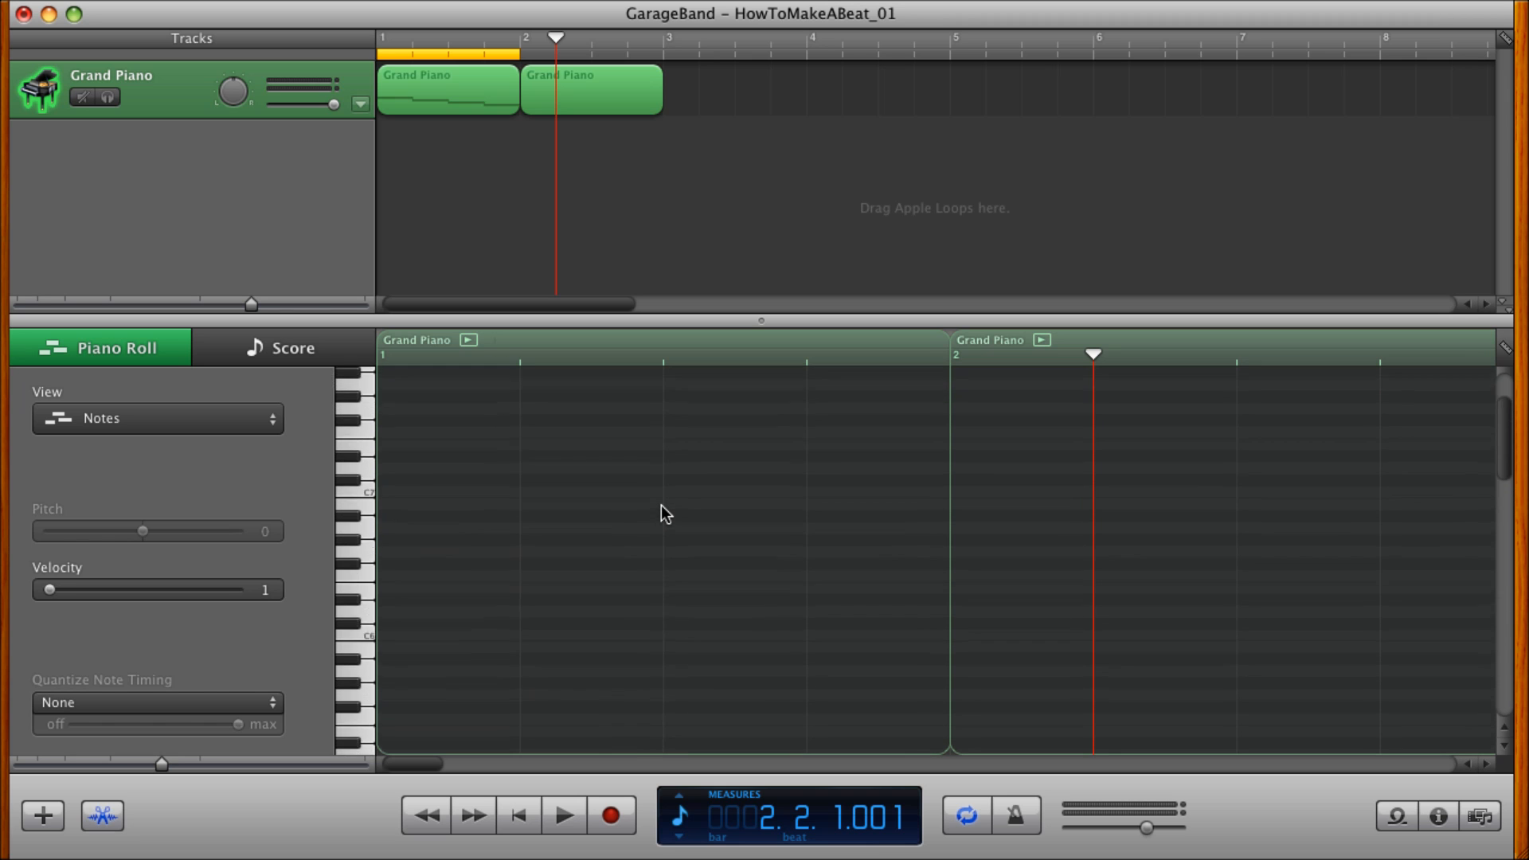
{"action": "scroll", "coordinate": [661, 505], "scroll_direction": "down", "scroll_amount": 13}
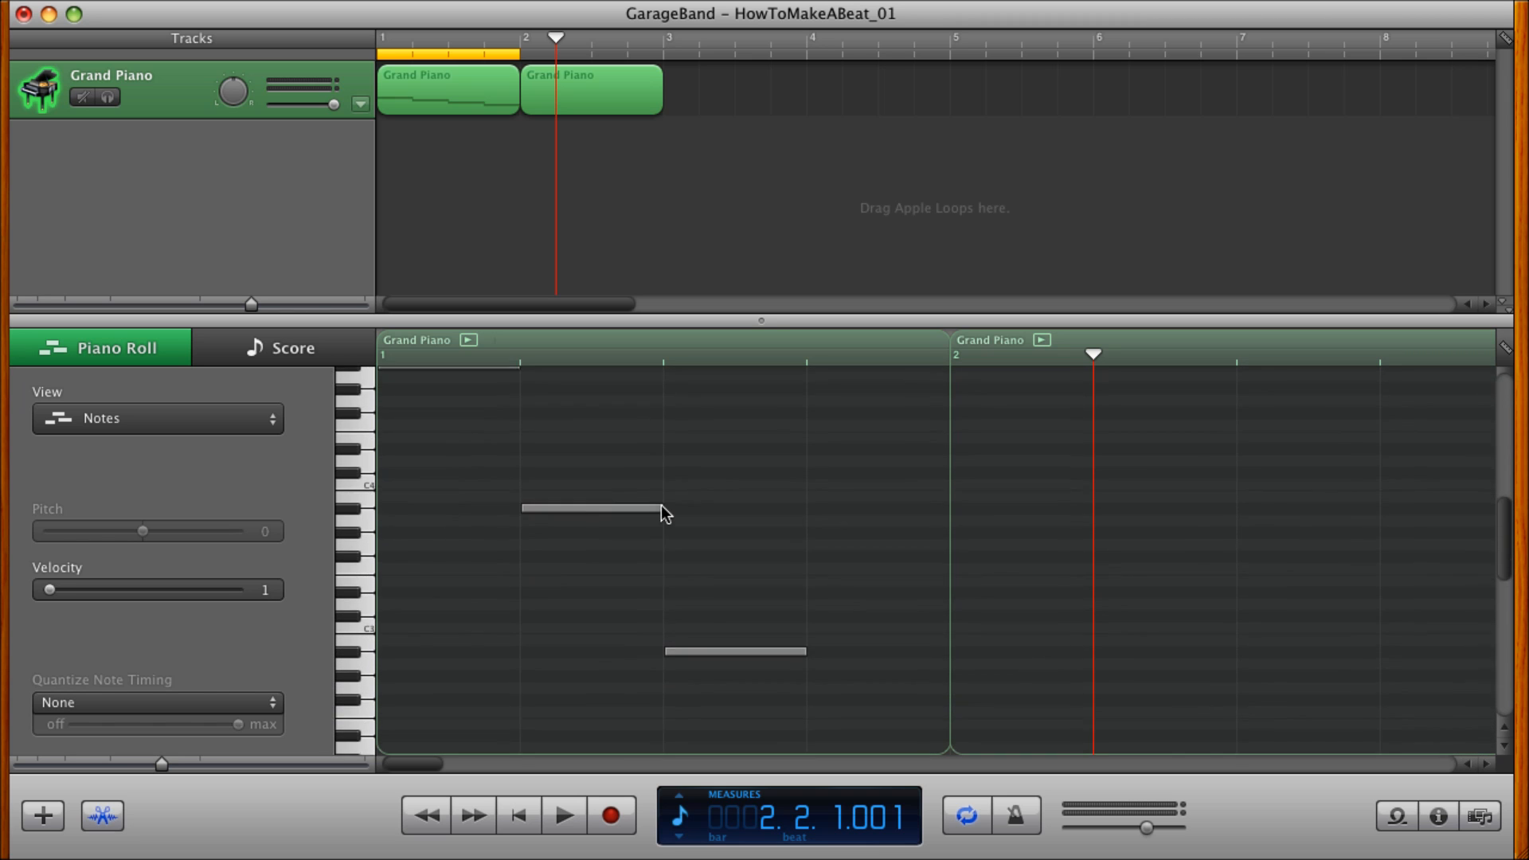
{"action": "scroll", "coordinate": [661, 506], "scroll_direction": "down", "scroll_amount": 2}
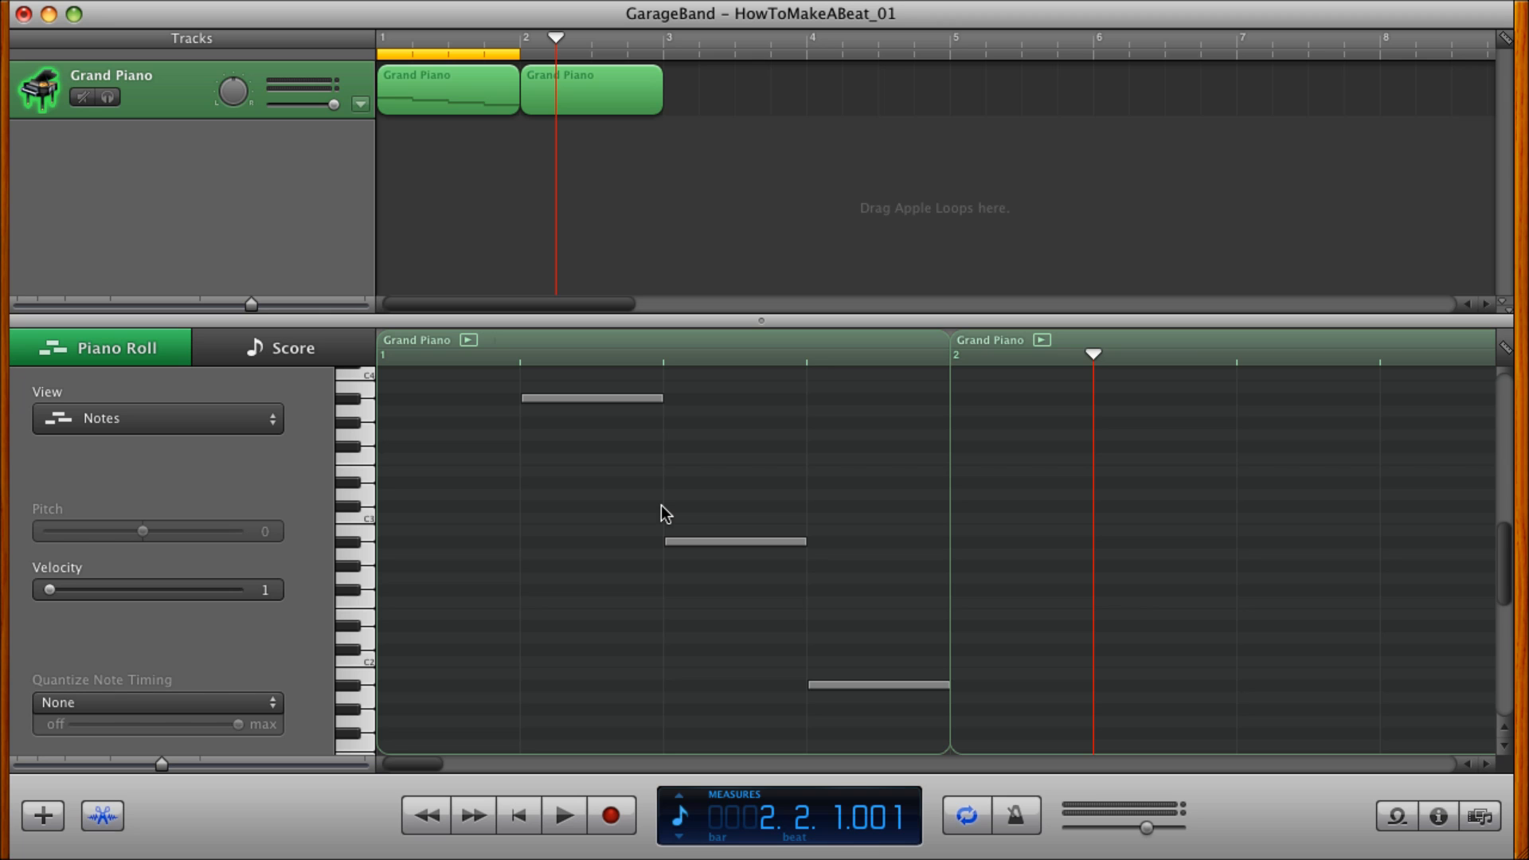
{"action": "left_click", "coordinate": [662, 504]}
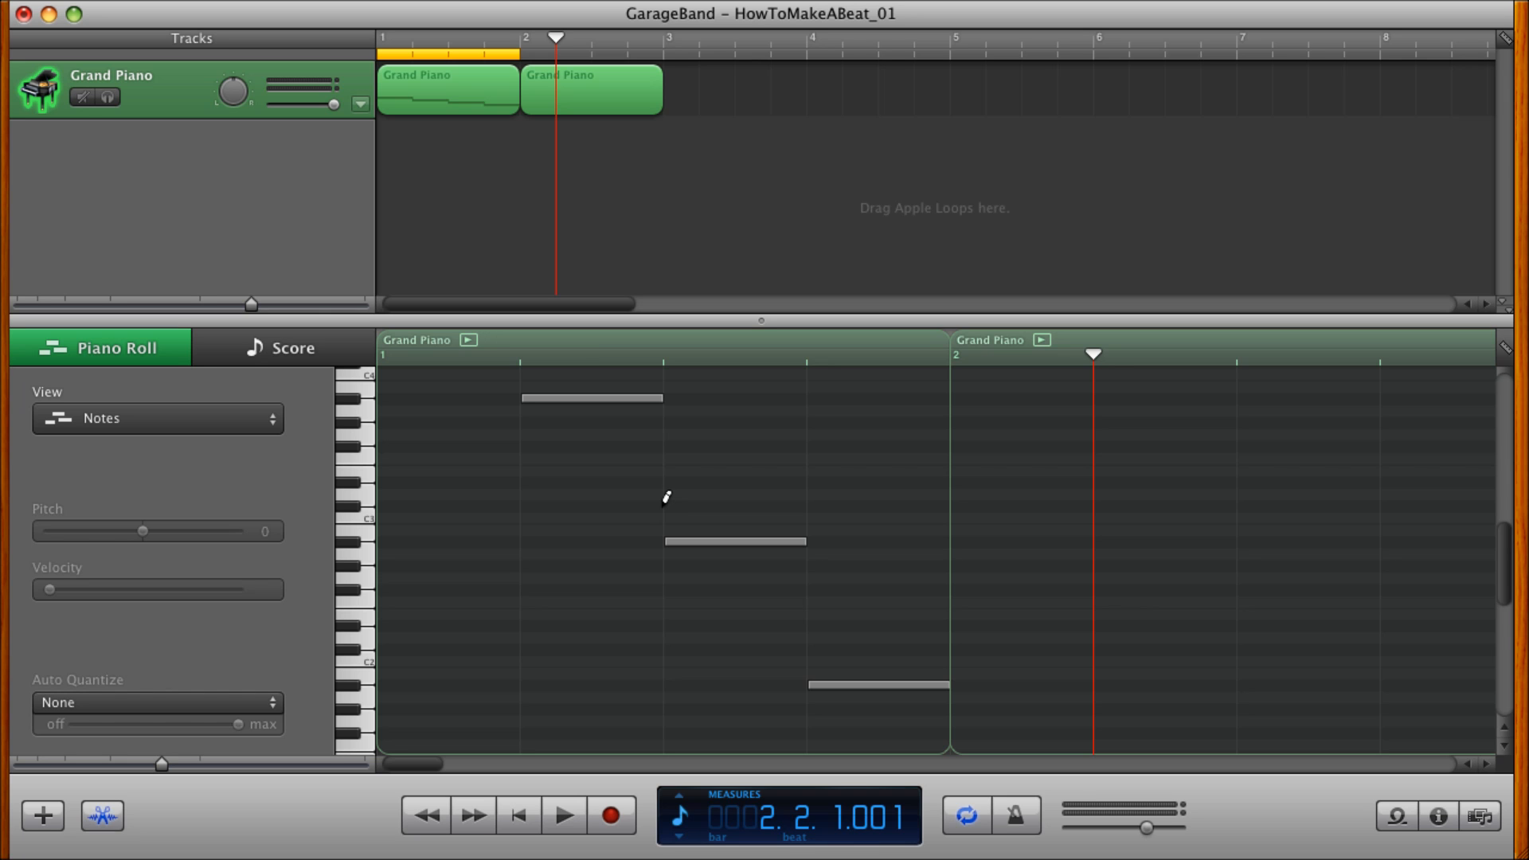
{"action": "scroll", "coordinate": [858, 508], "scroll_direction": "down", "scroll_amount": 6}
{"action": "scroll", "coordinate": [860, 509], "scroll_direction": "up", "scroll_amount": 10}
{"action": "scroll", "coordinate": [862, 511], "scroll_direction": "up", "scroll_amount": 10}
{"action": "scroll", "coordinate": [859, 511], "scroll_direction": "down", "scroll_amount": 5}
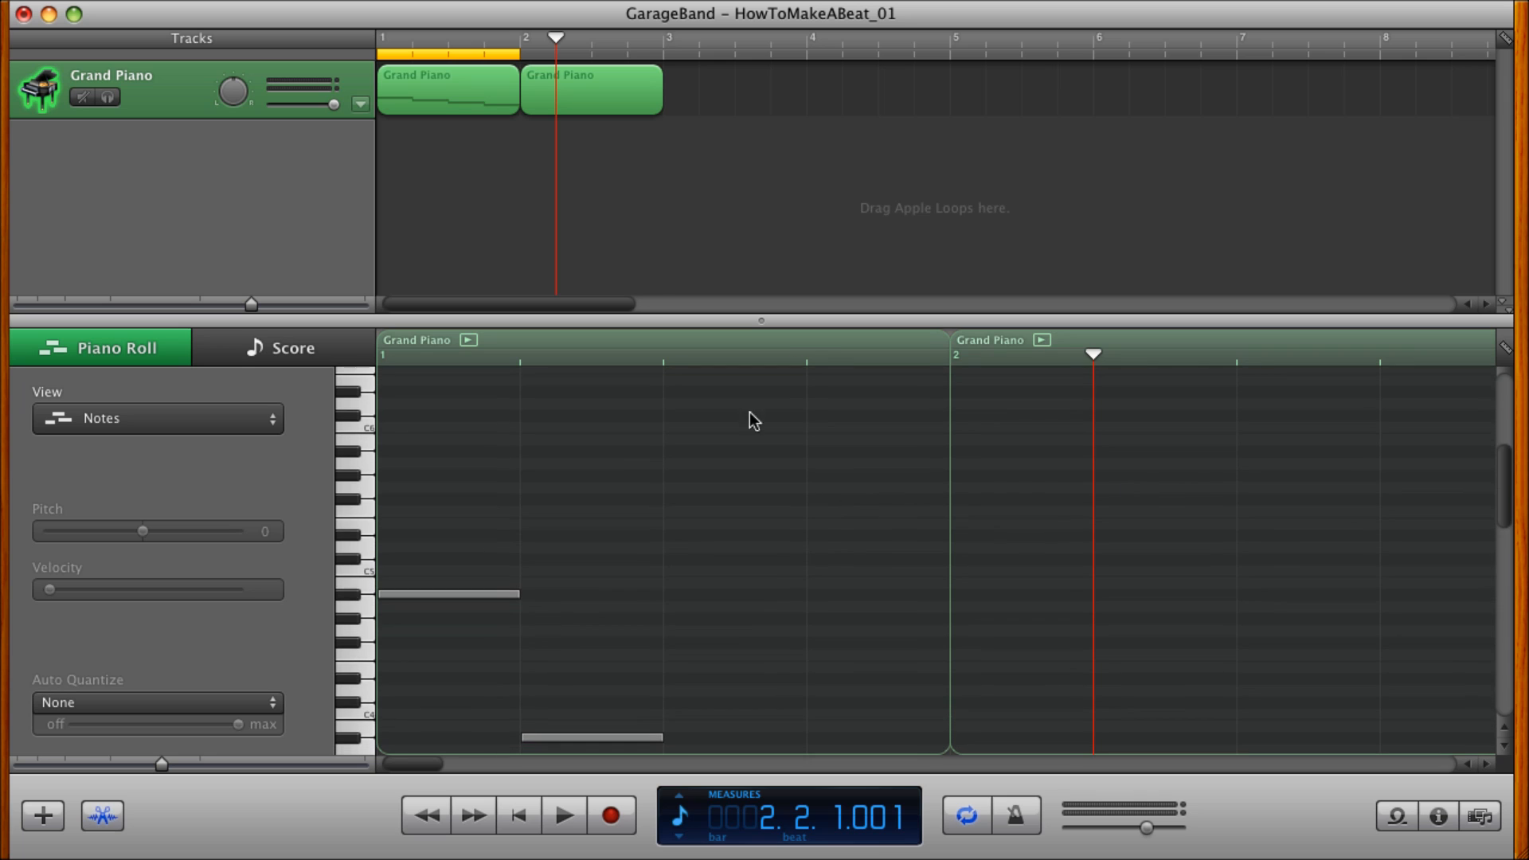
Draw a quarter-note A#1 on the first beat of the second Grand Piano region.
{"action": "left_click", "coordinate": [604, 90]}
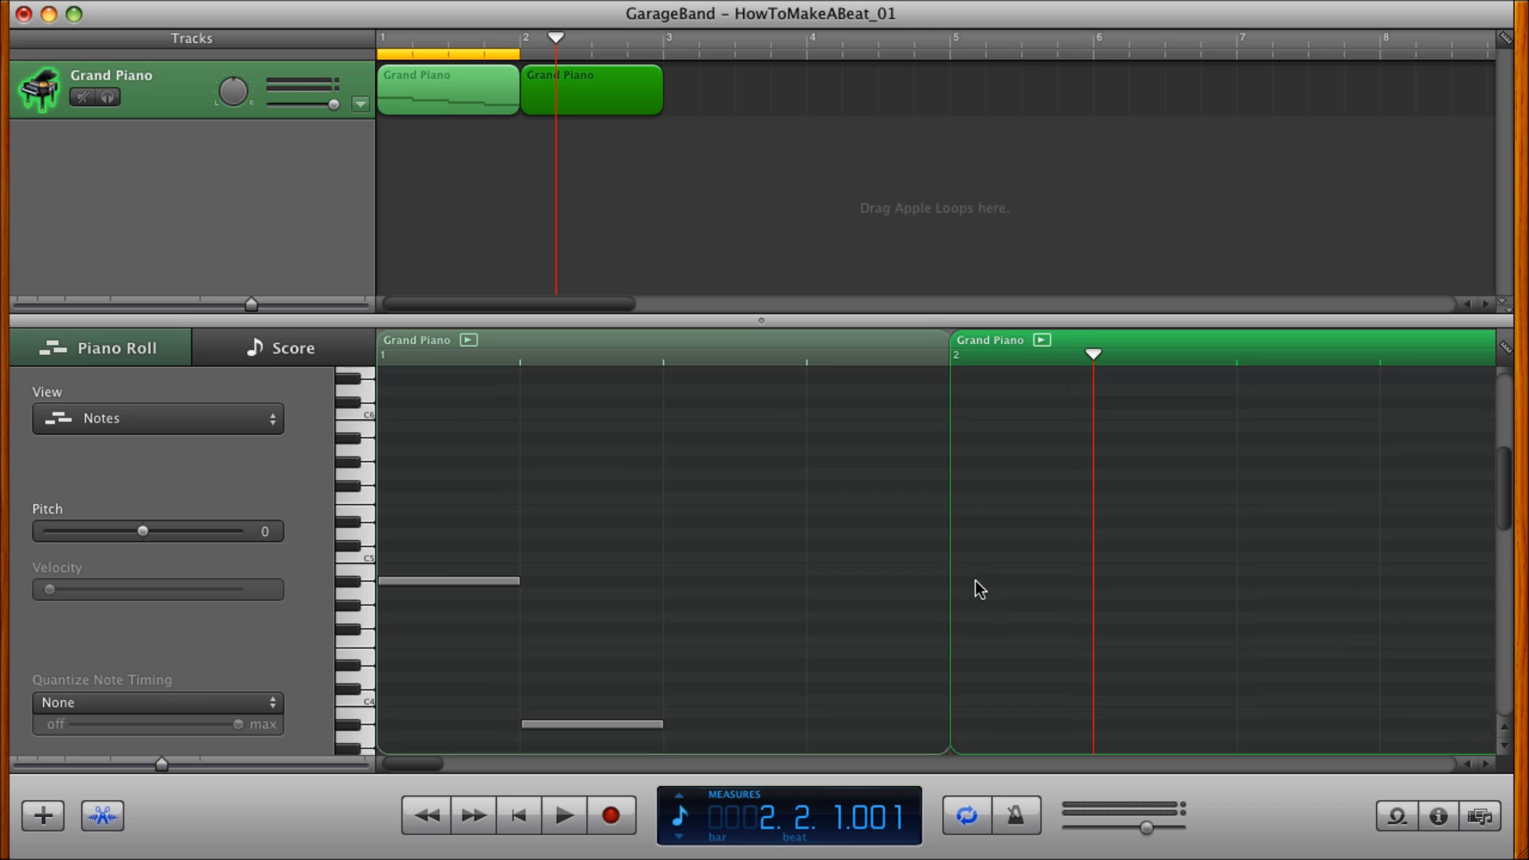
{"action": "scroll", "coordinate": [979, 589], "scroll_direction": "down", "scroll_amount": 5}
{"action": "scroll", "coordinate": [981, 590], "scroll_direction": "down", "scroll_amount": 3}
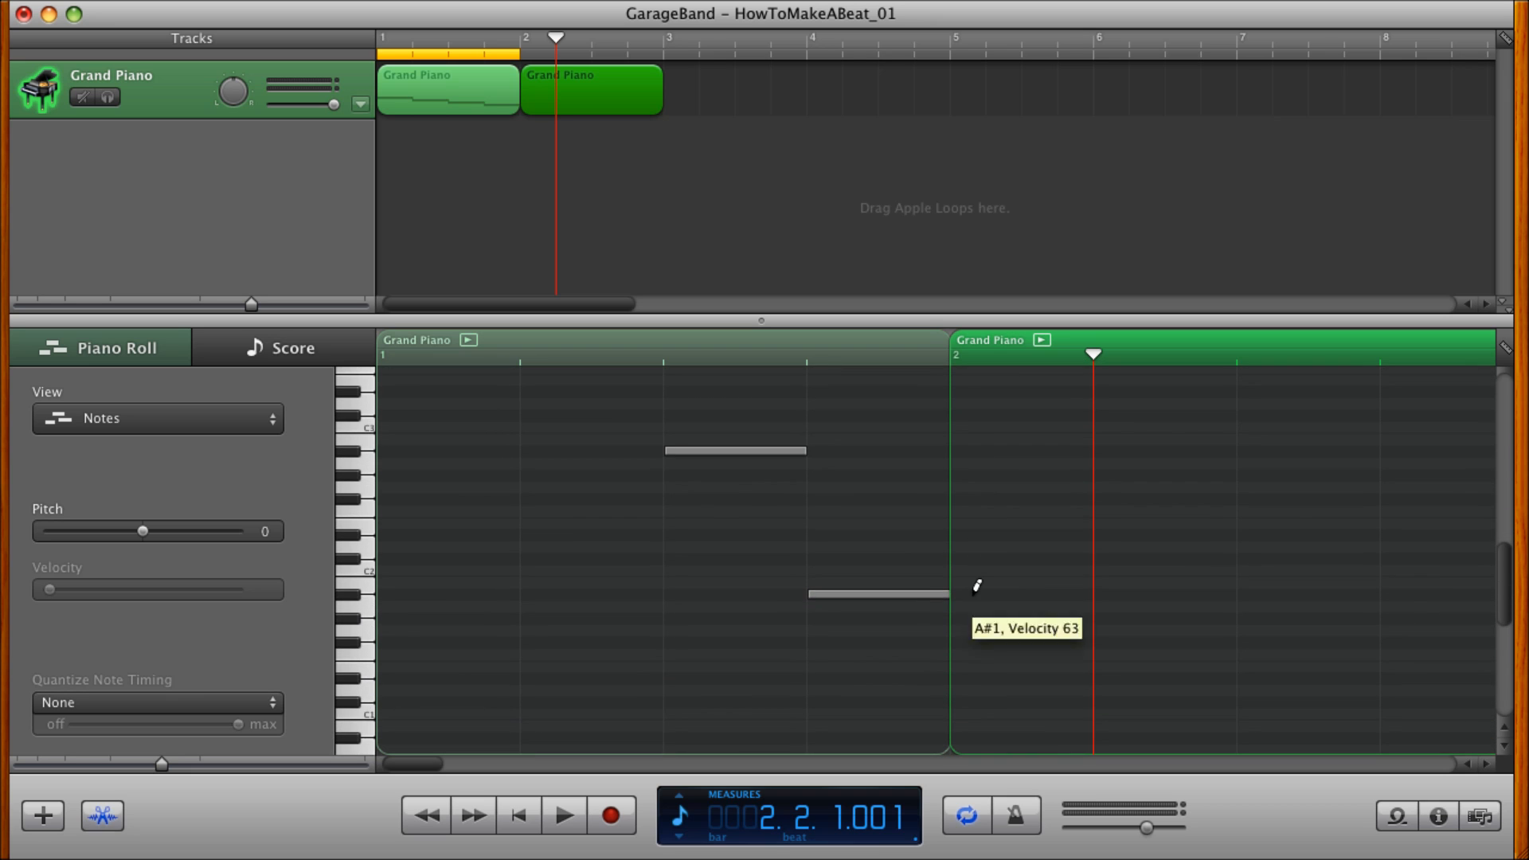
{"action": "left_click", "coordinate": [974, 593], "text": "super"}
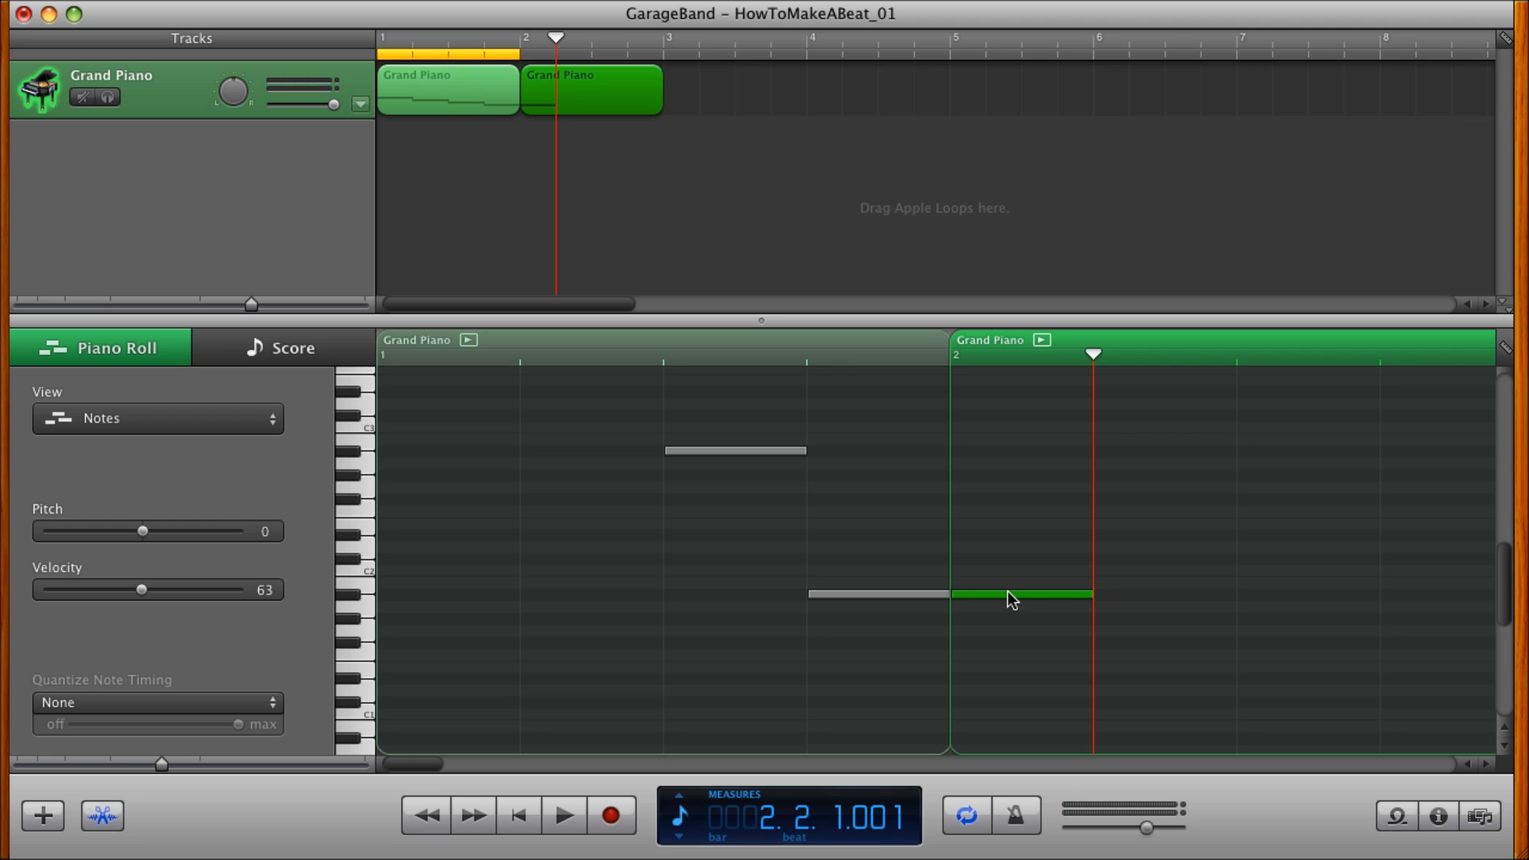
Copy the A#1 note in ascending octaves in measure 2, placing A#2 on beat 2, A#3 on beat 3 and A#4 on beat 4.
{"action": "mouse_move", "coordinate": [1011, 599]}
{"action": "left_mouse_down"}
{"action": "mouse_move", "coordinate": [1018, 550]}
{"action": "mouse_move", "coordinate": [1171, 427]}
{"action": "mouse_move", "coordinate": [1154, 453]}
{"action": "left_mouse_up"}
{"action": "scroll", "coordinate": [1135, 610], "scroll_direction": "right", "scroll_amount": 4}
{"action": "scroll", "coordinate": [1135, 611], "scroll_direction": "up", "scroll_amount": 3}
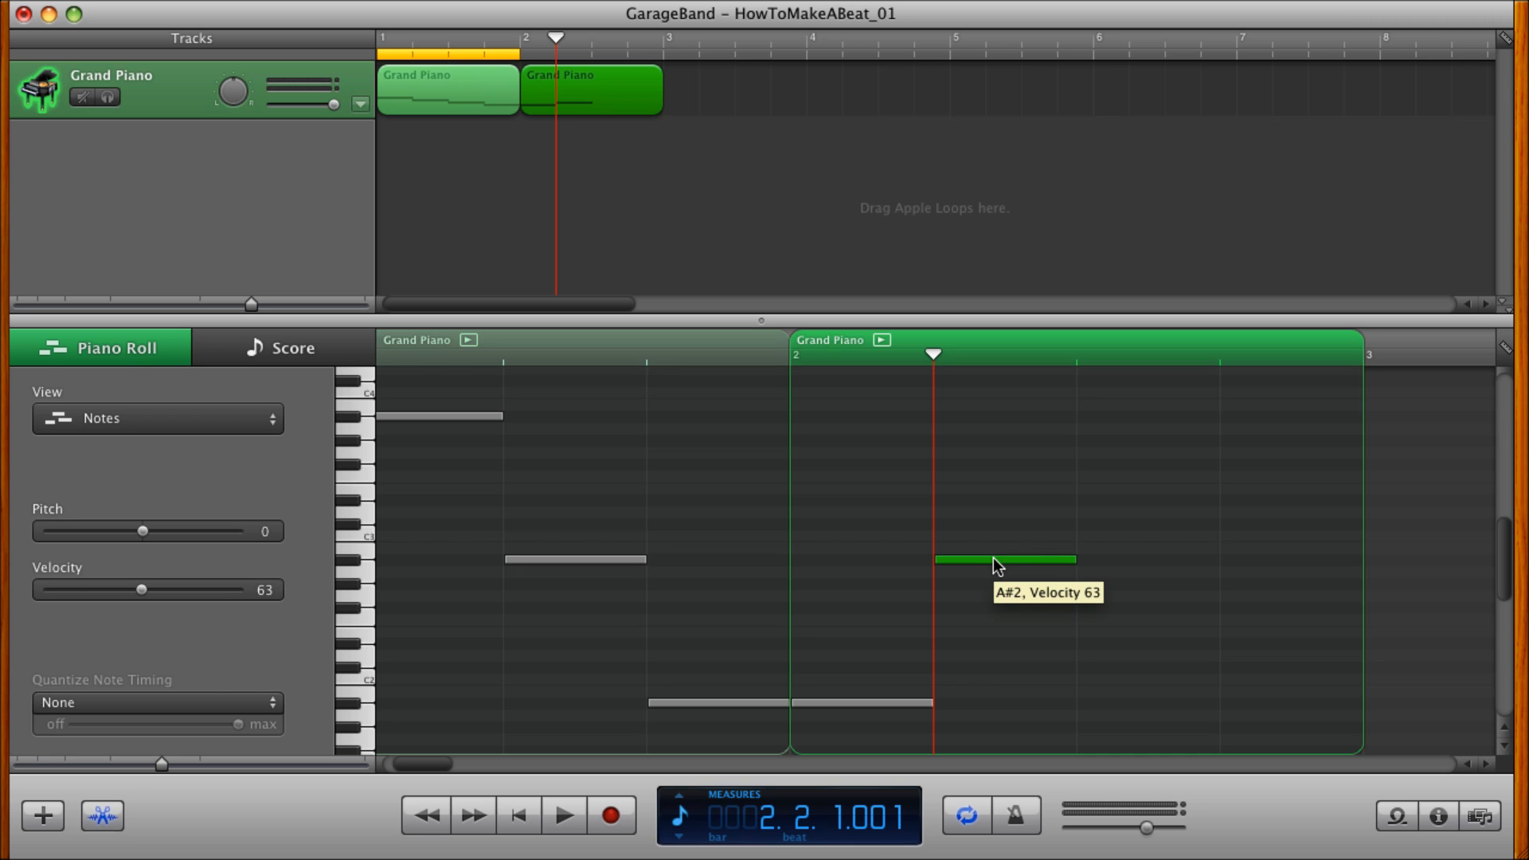
{"action": "left_click_drag", "start_coordinate": [993, 557], "coordinate": [1121, 419]}
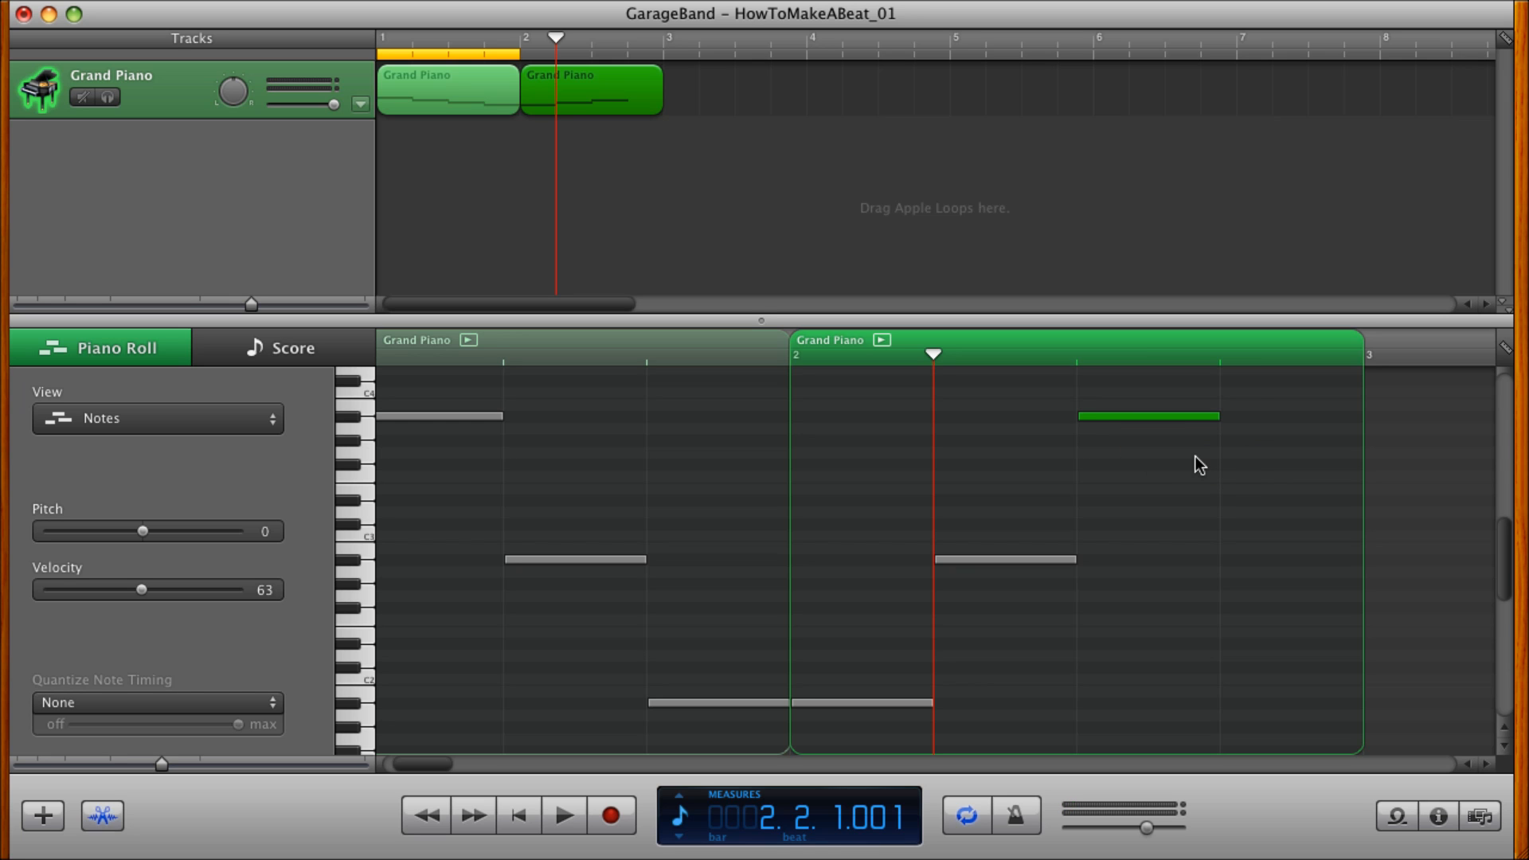
{"action": "scroll", "coordinate": [834, 556], "scroll_direction": "left", "scroll_amount": 5}
{"action": "scroll", "coordinate": [834, 556], "scroll_direction": "up", "scroll_amount": 6}
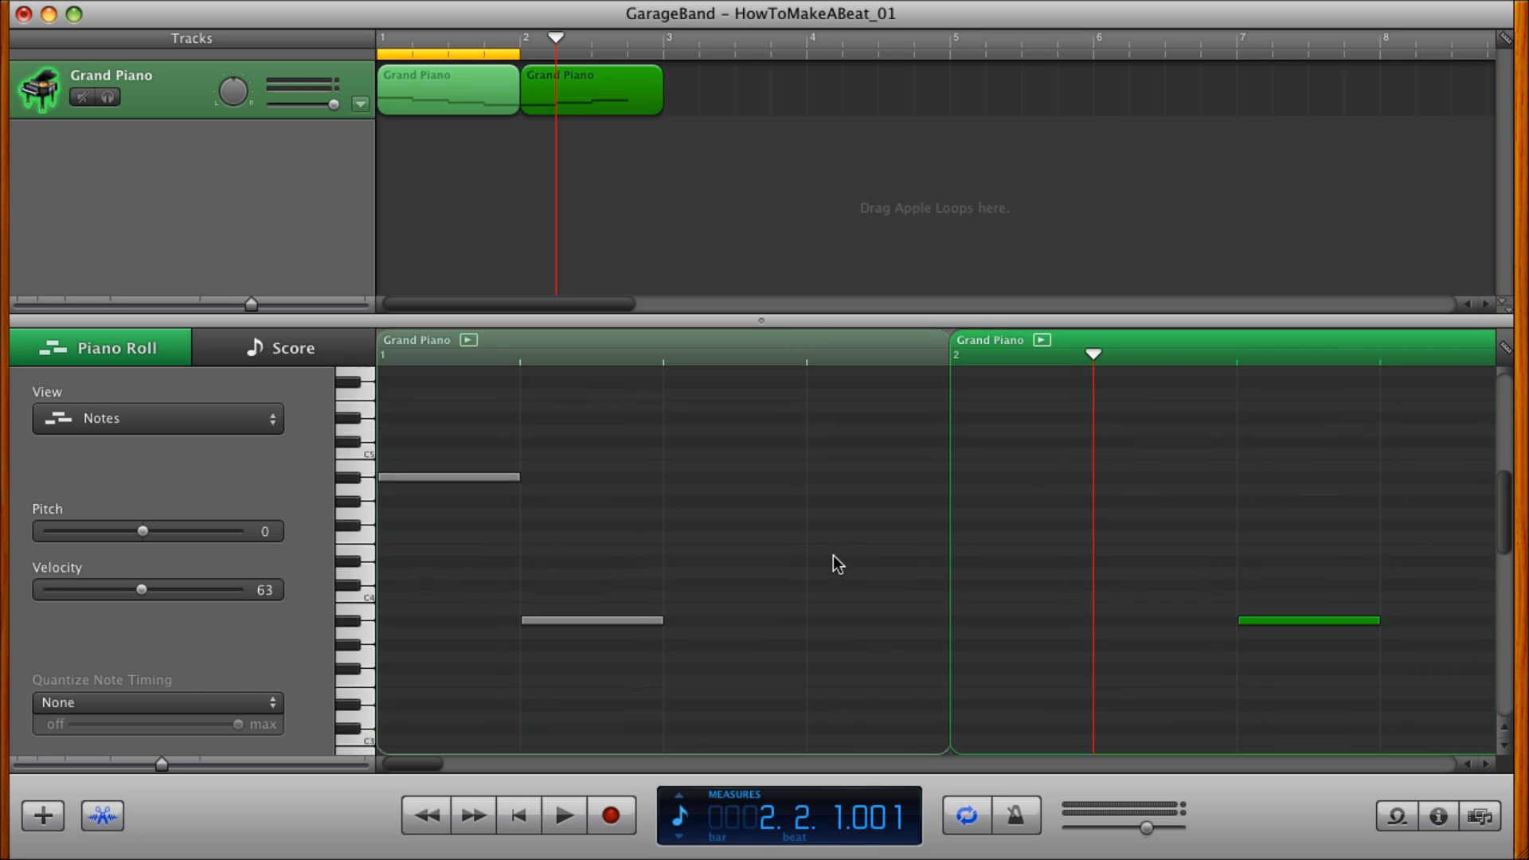
{"action": "scroll", "coordinate": [1109, 709], "scroll_direction": "right", "scroll_amount": 2}
{"action": "scroll", "coordinate": [1109, 709], "scroll_direction": "right", "scroll_amount": 8}
{"action": "scroll", "coordinate": [1109, 709], "scroll_direction": "up", "scroll_amount": 1}
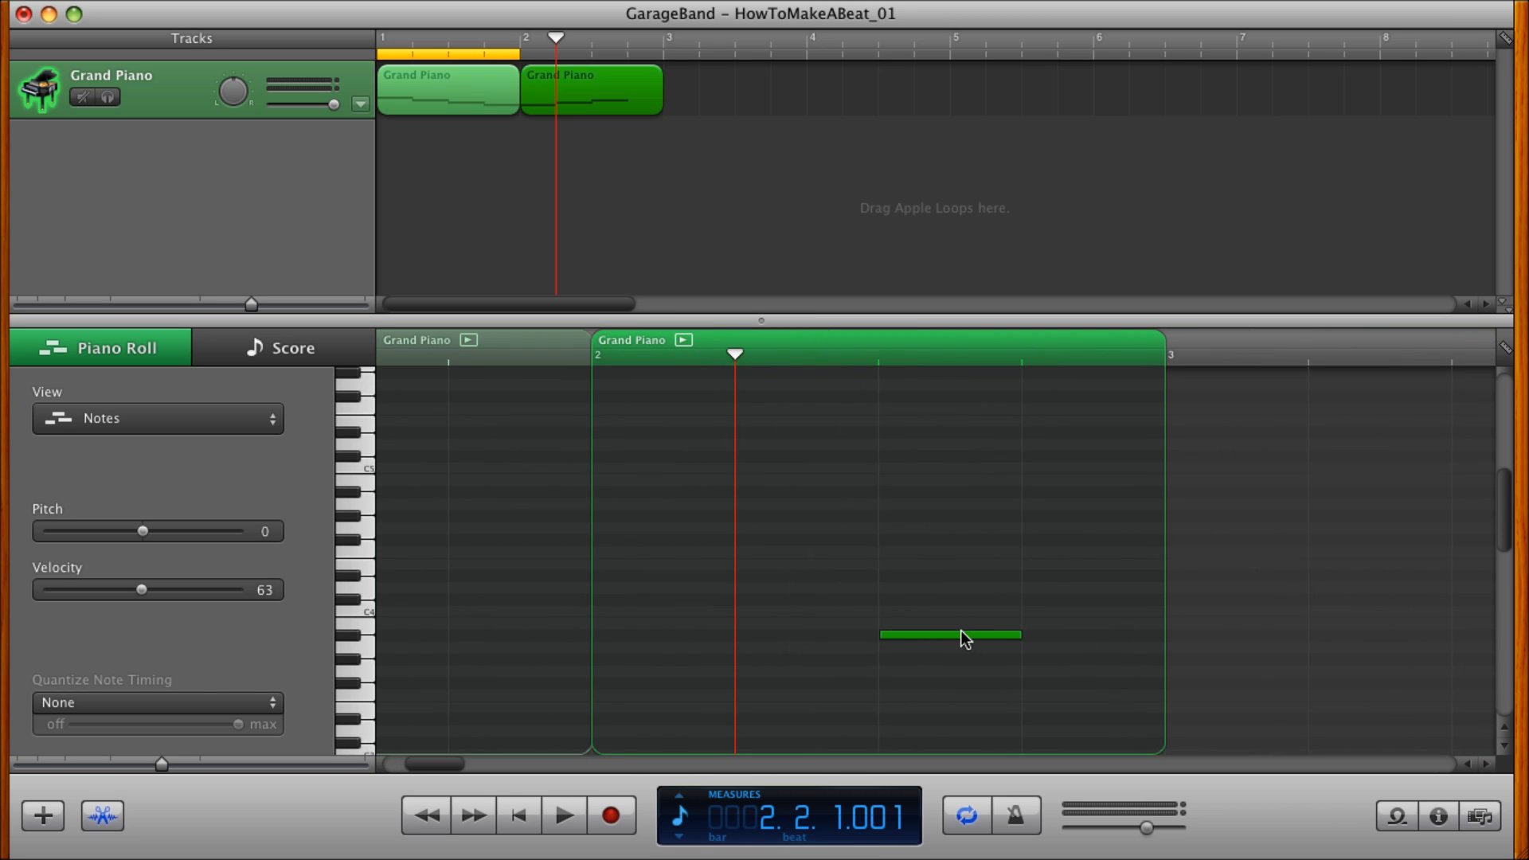
{"action": "left_click_drag", "start_coordinate": [961, 634], "coordinate": [1077, 489], "text": "alt"}
Extend the cycle region so that it covers measures 1 and 2.
{"action": "left_click_drag", "start_coordinate": [520, 52], "coordinate": [655, 54]}
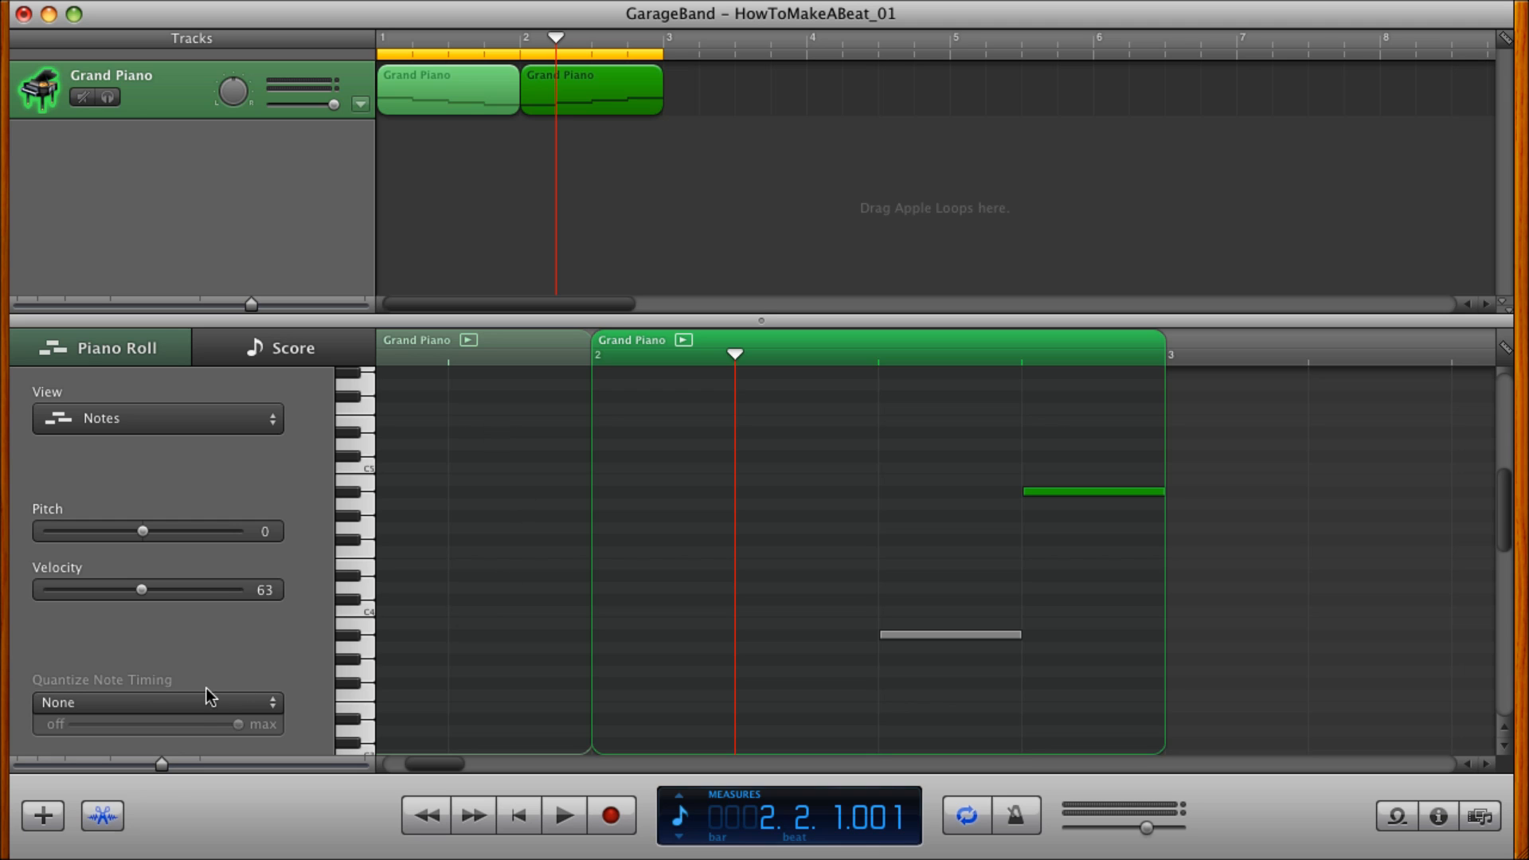
{"action": "left_click_drag", "start_coordinate": [150, 767], "coordinate": [135, 767]}
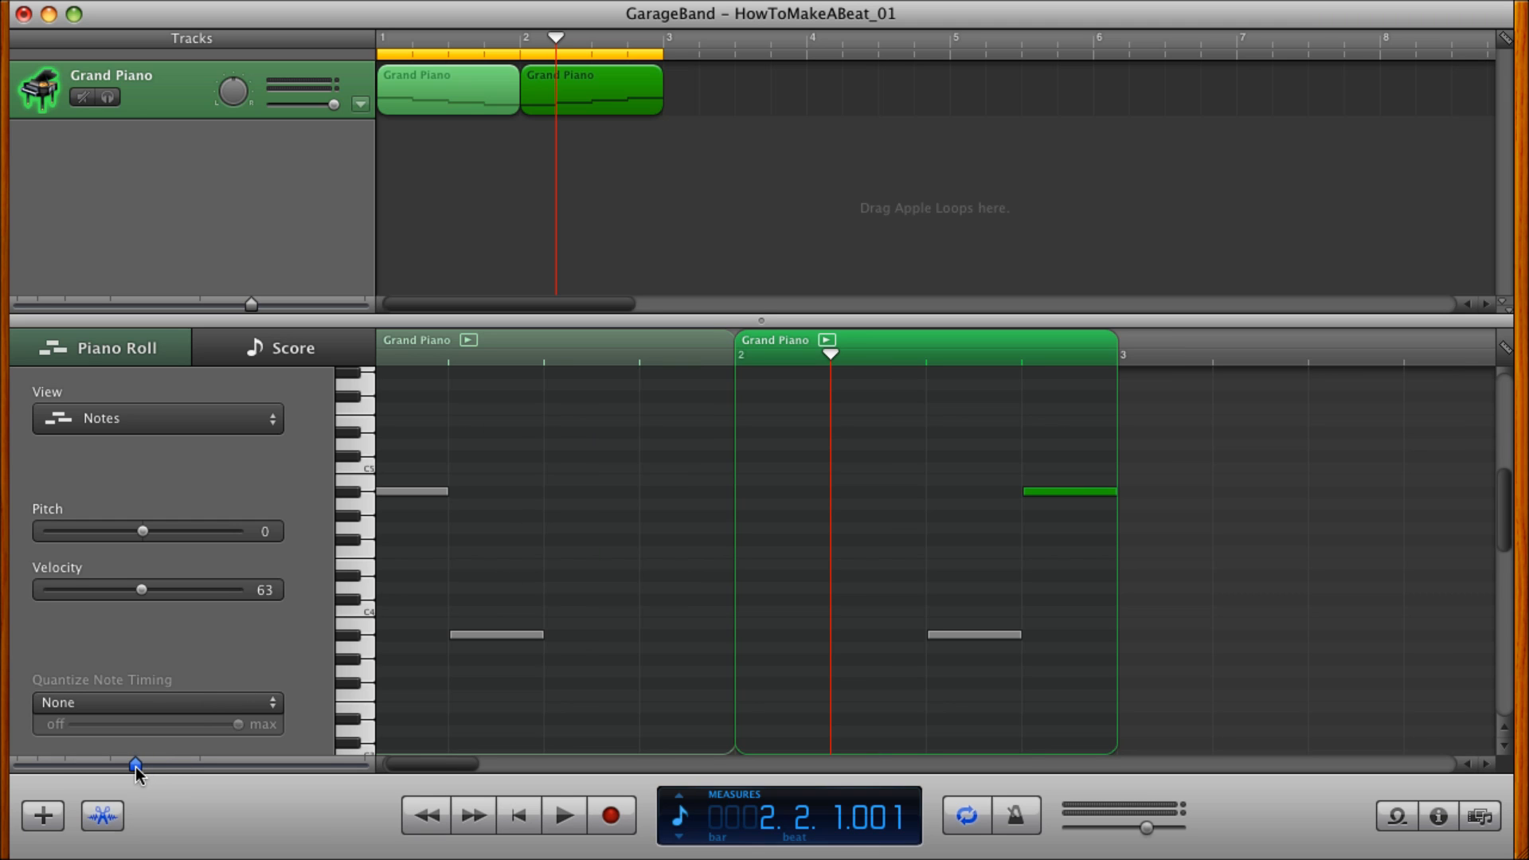
Play the two-measure Grand Piano loop from the beginning and stop it after listening.
{"action": "key", "text": "Return"}
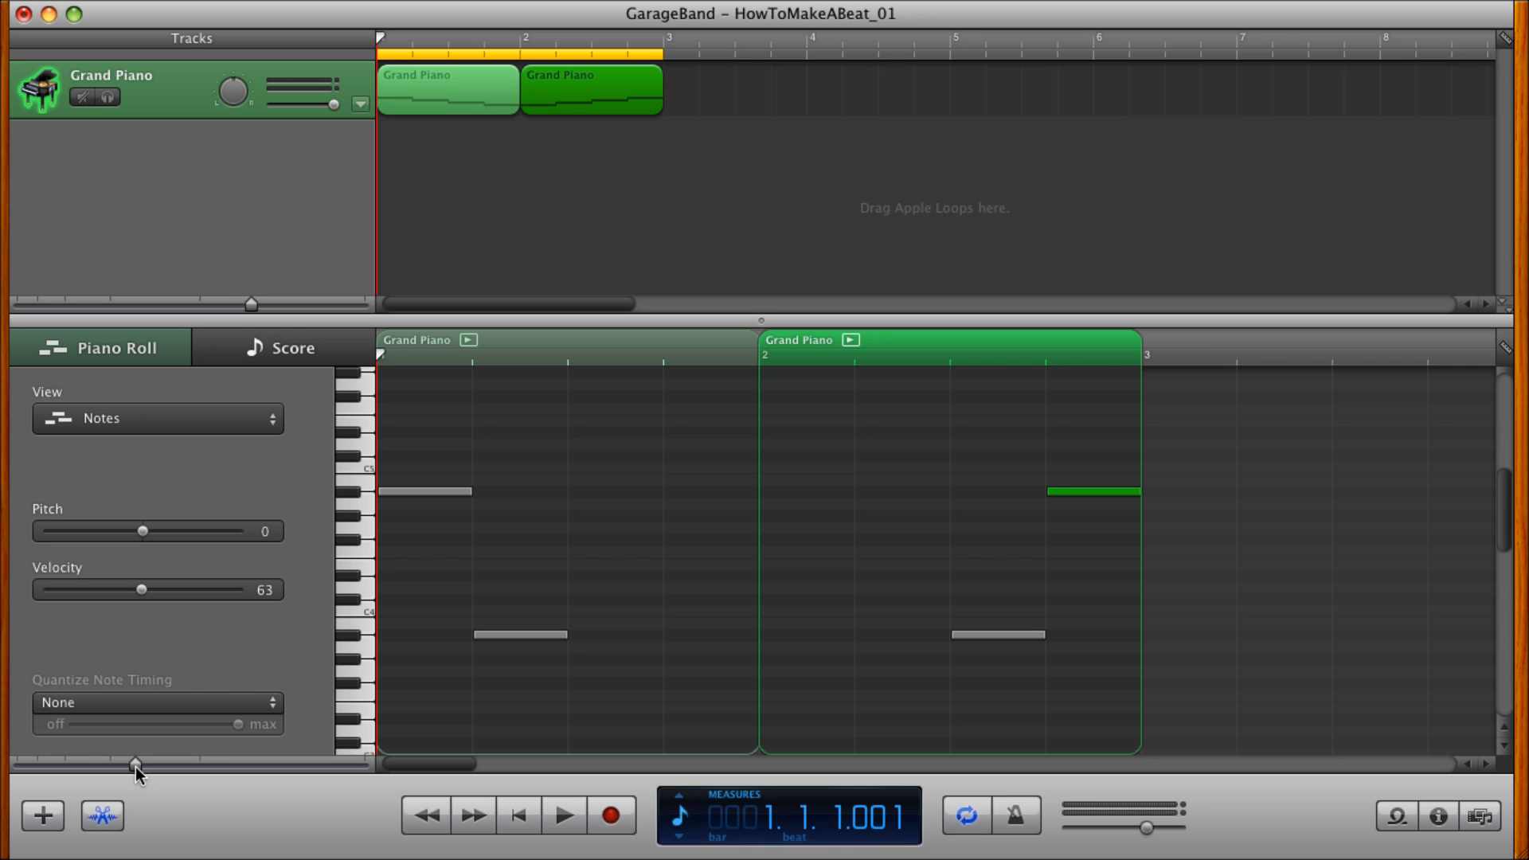
{"action": "key", "text": "space"}
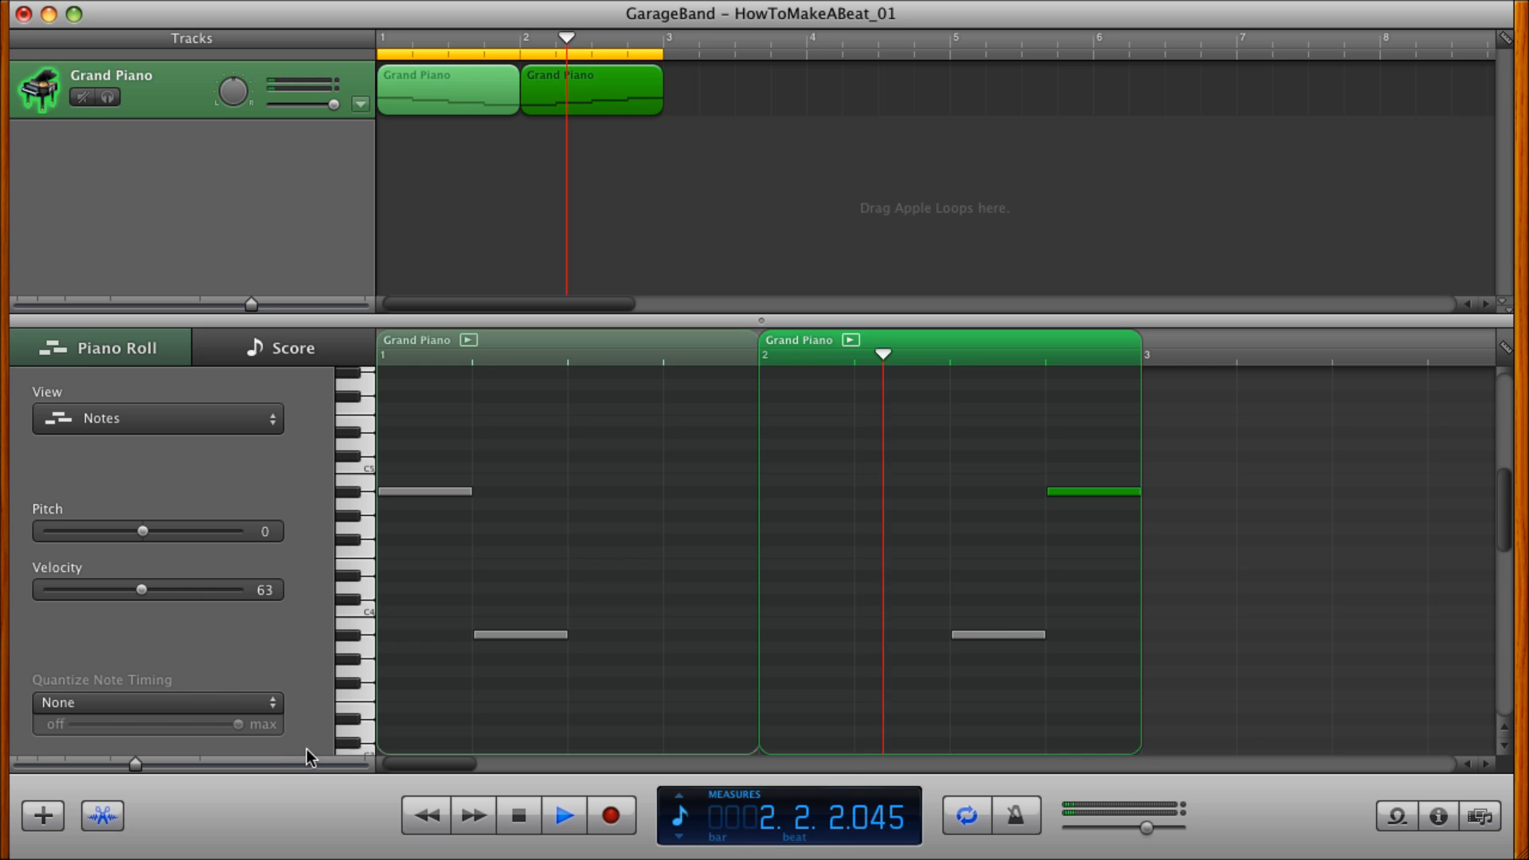
{"action": "scroll", "coordinate": [457, 556], "scroll_direction": "down", "scroll_amount": 5}
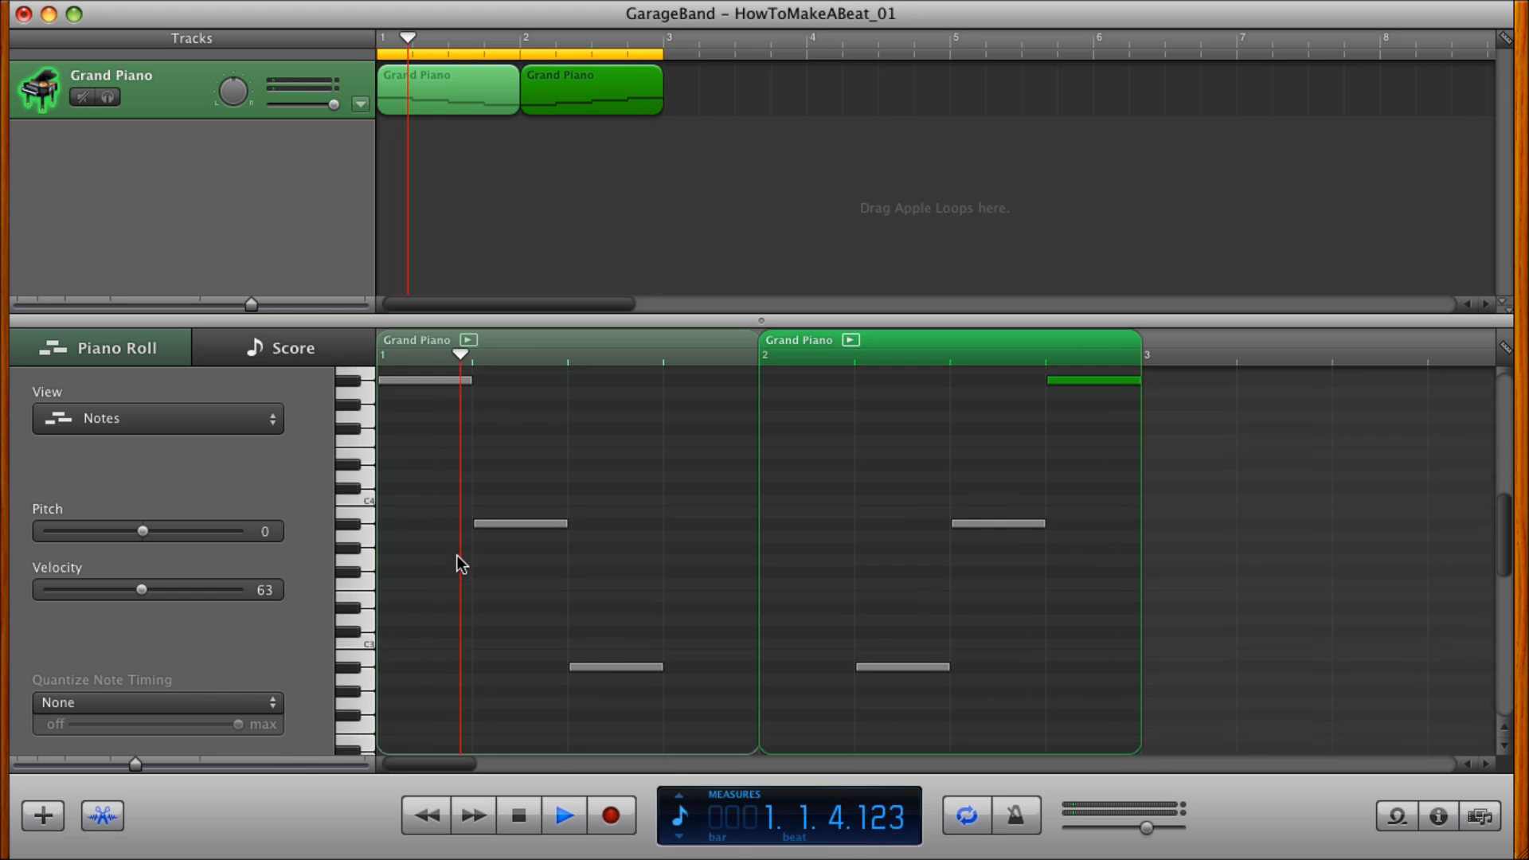
{"action": "scroll", "coordinate": [457, 556], "scroll_direction": "down", "scroll_amount": 3}
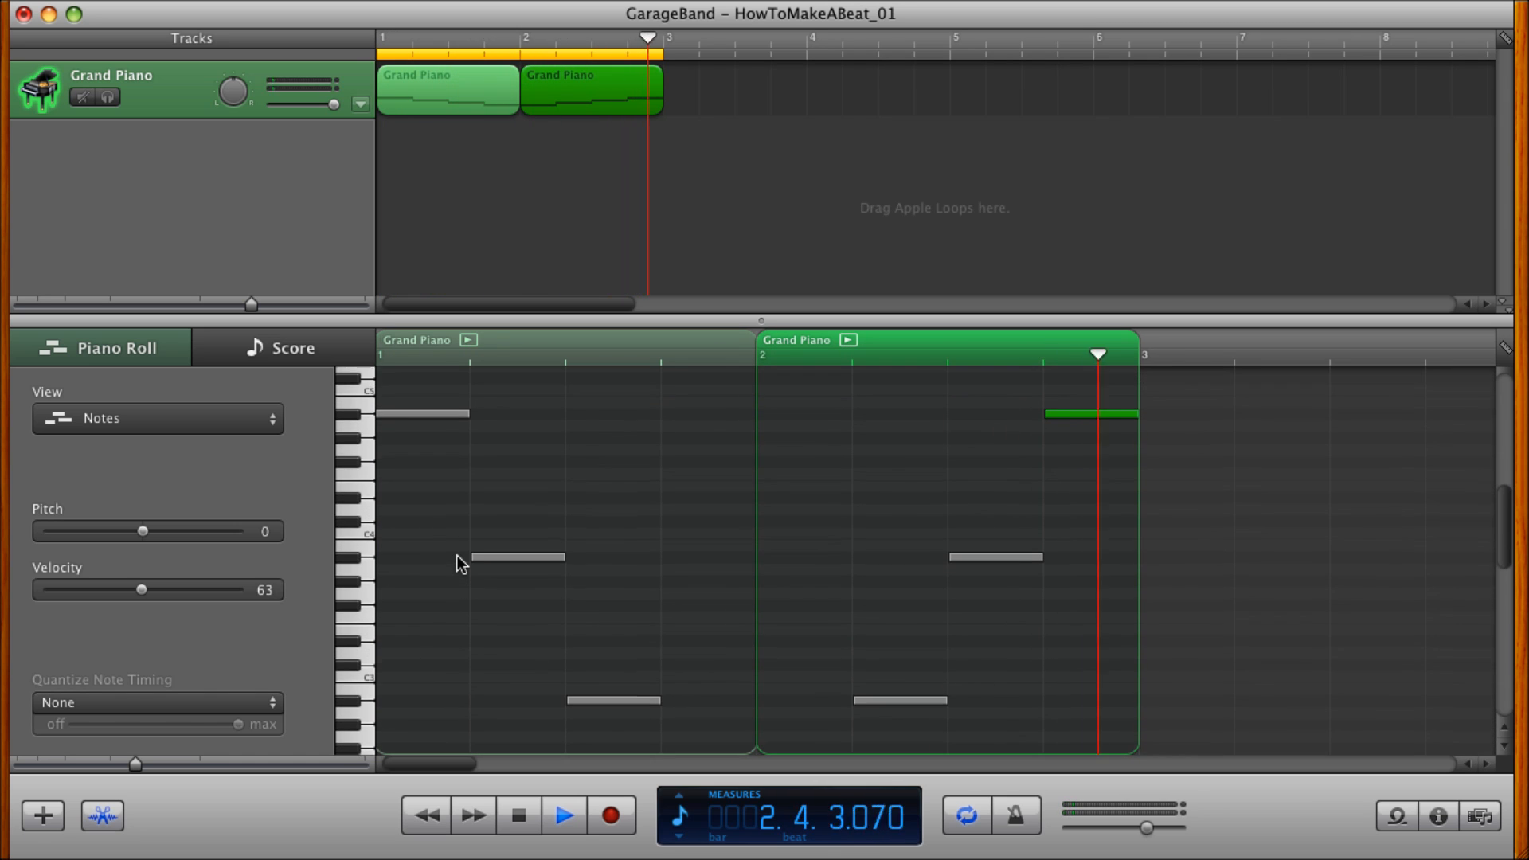
{"action": "key", "text": "space"}
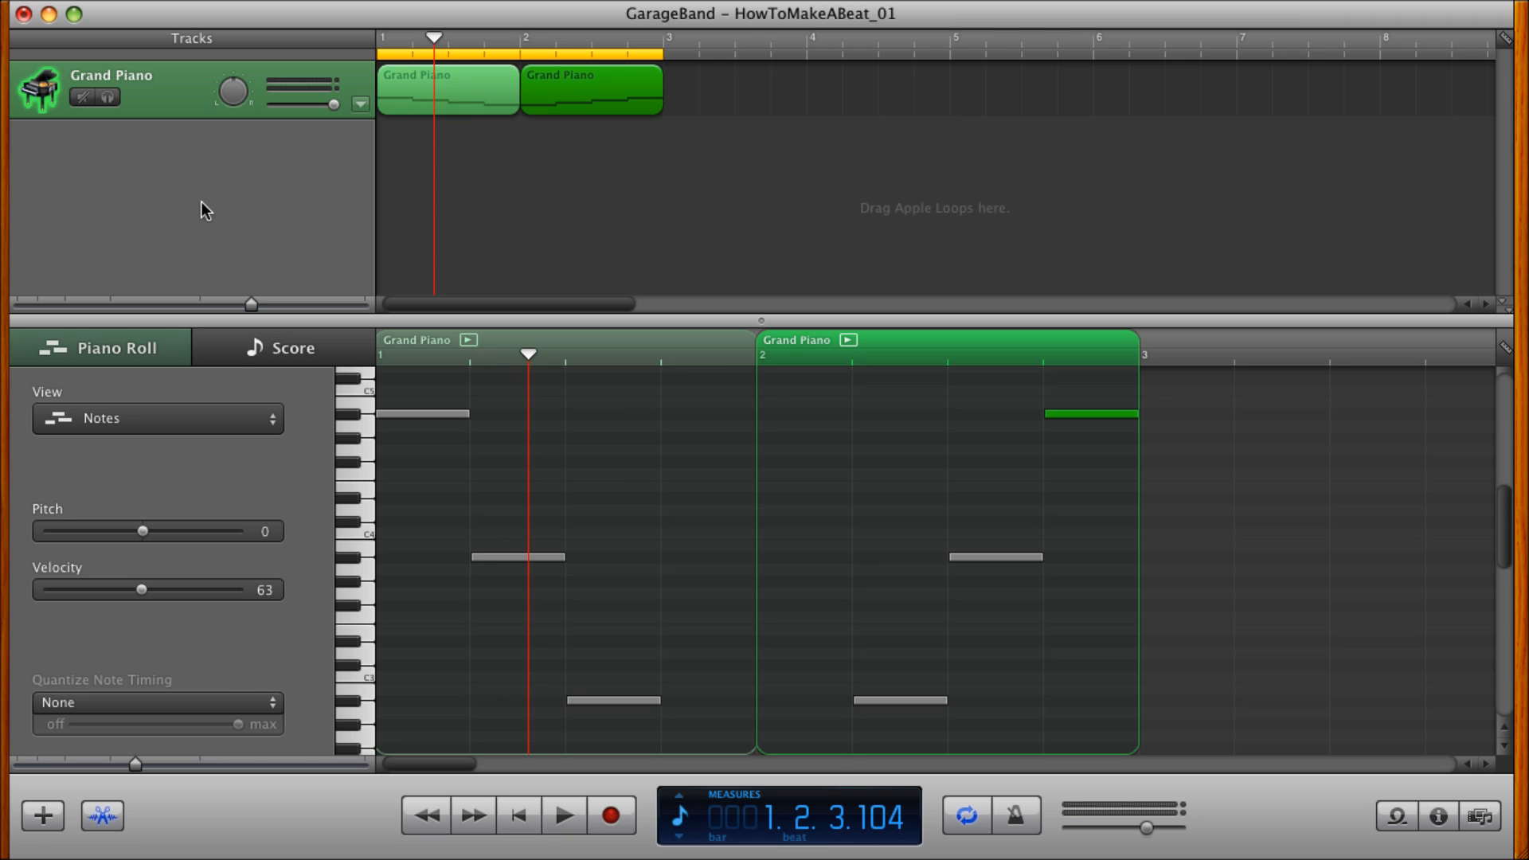
Add a new software instrument track and assign it the Hip Hop Kit from the Drum Kits.
{"action": "left_click", "coordinate": [159, 0]}
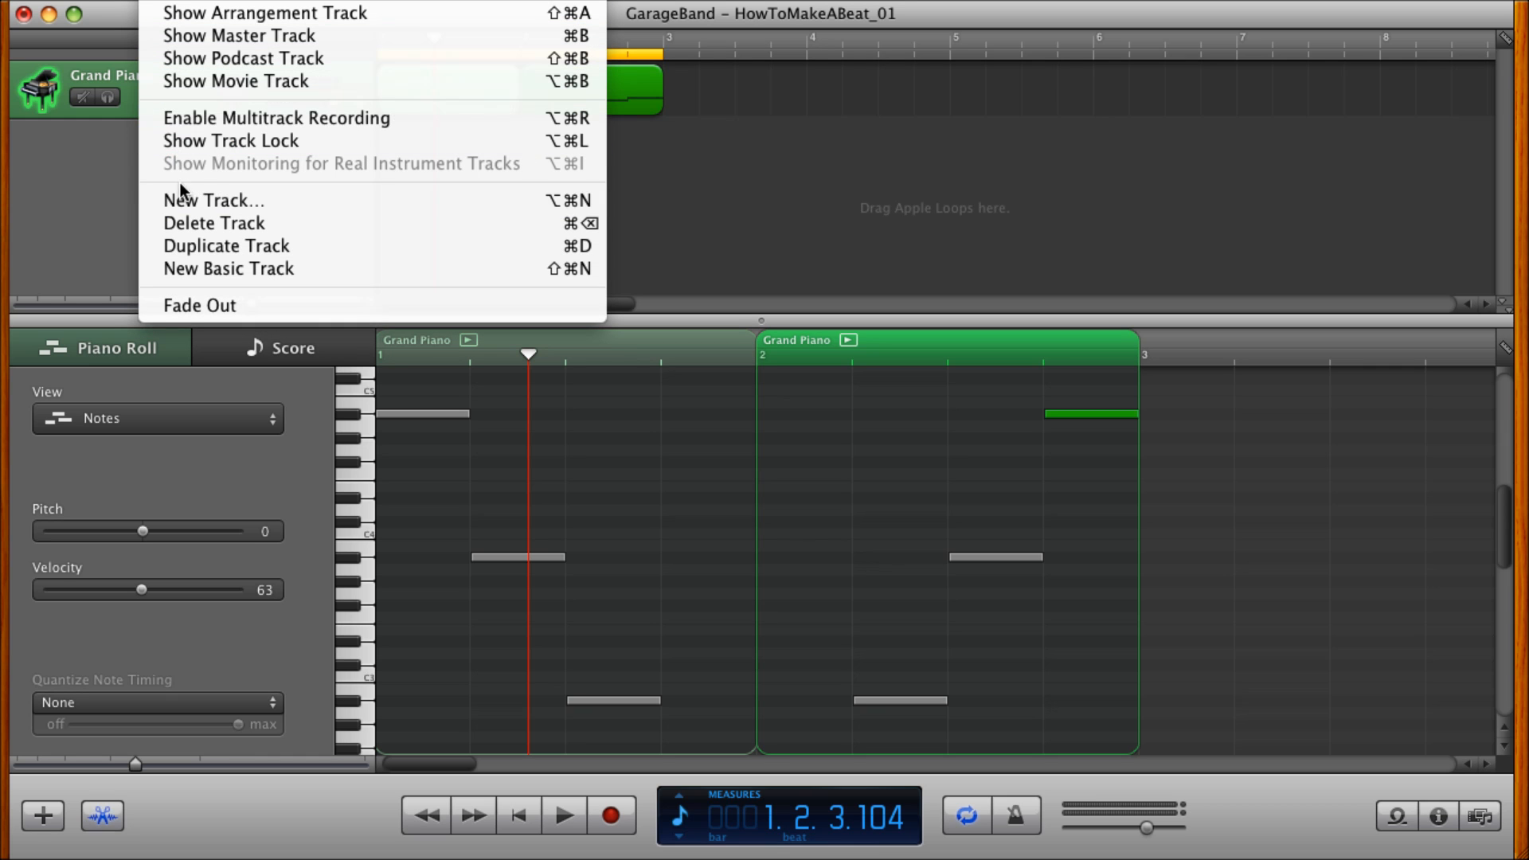
{"action": "left_click", "coordinate": [193, 200]}
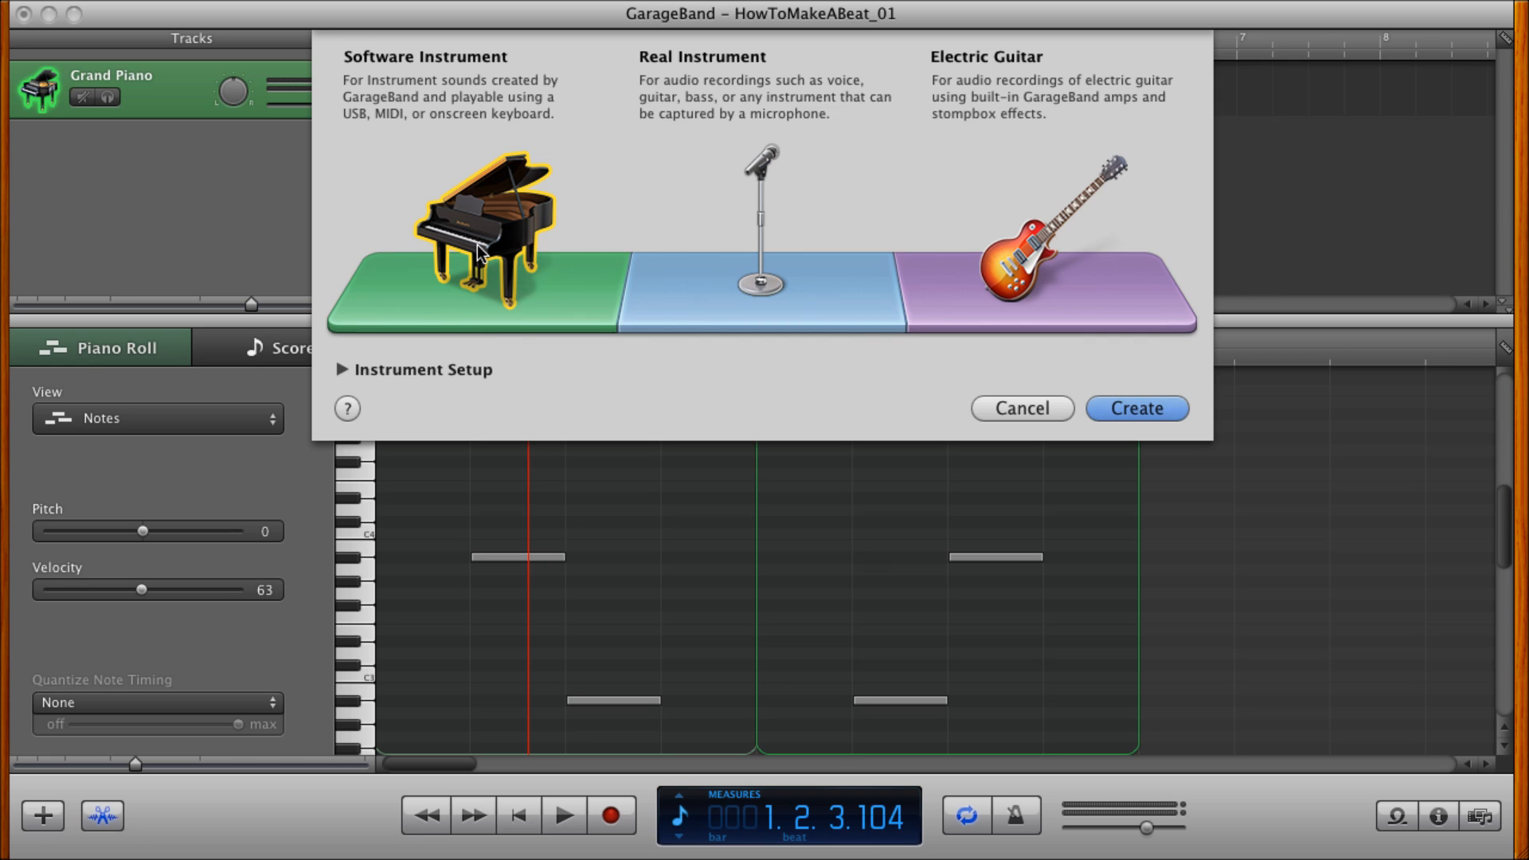
{"action": "key", "text": "Return"}
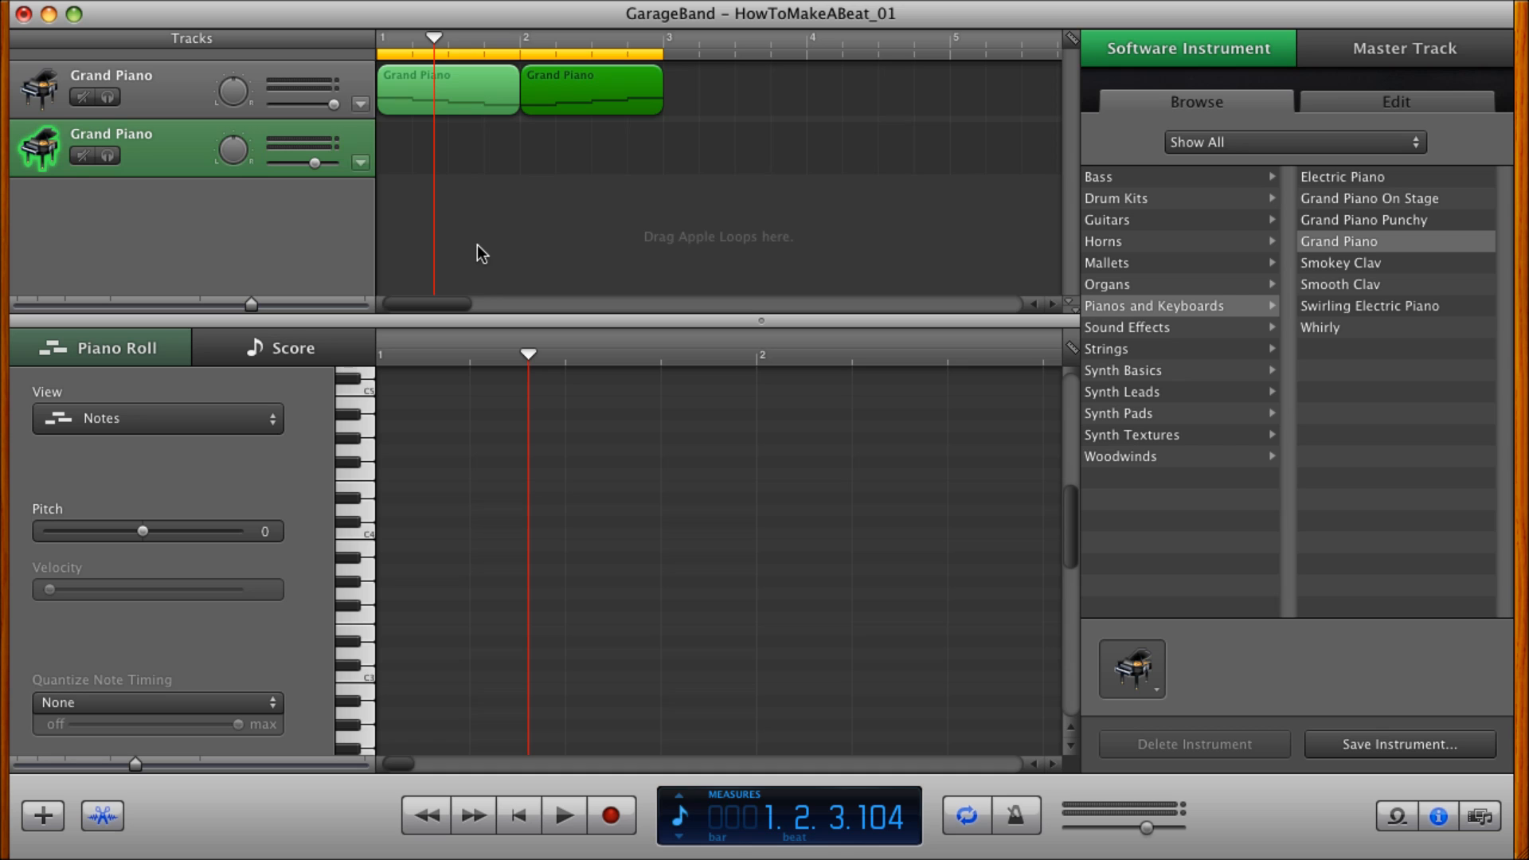
{"action": "left_click", "coordinate": [1106, 197]}
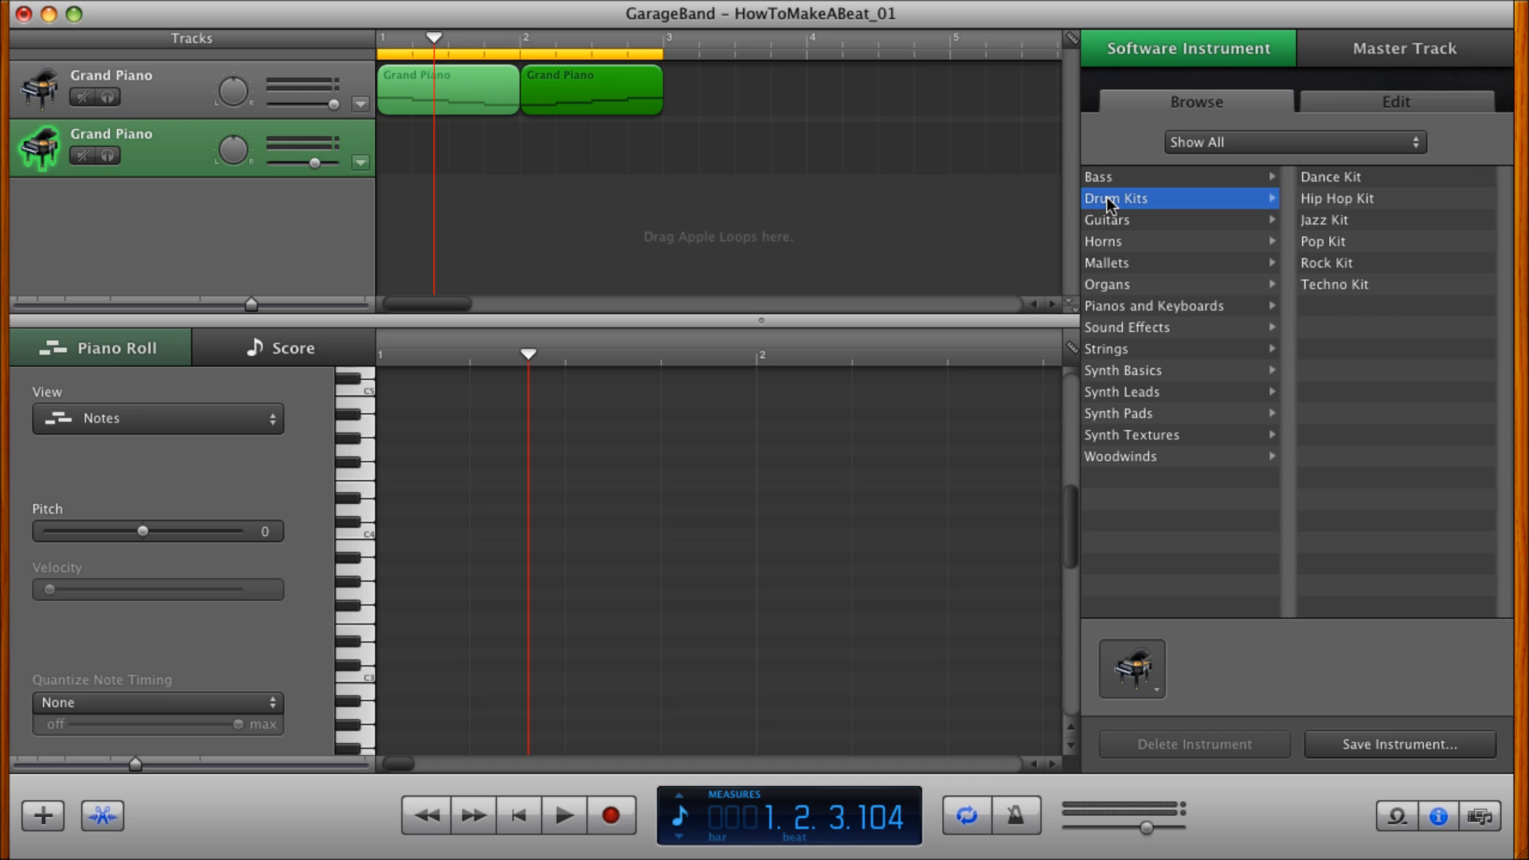
{"action": "left_click", "coordinate": [1335, 210]}
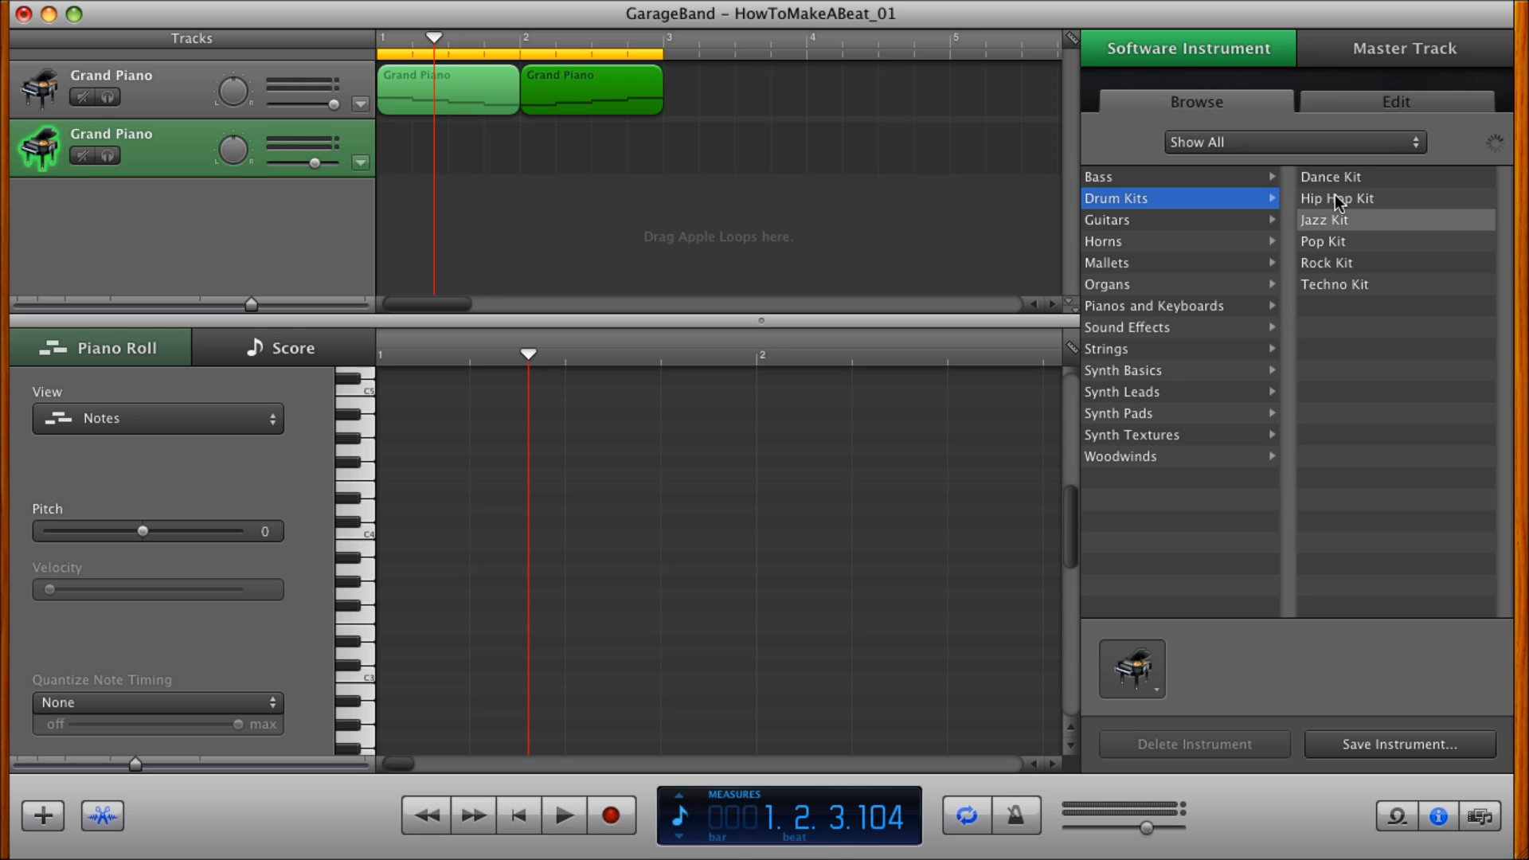
{"action": "left_click", "coordinate": [1338, 199]}
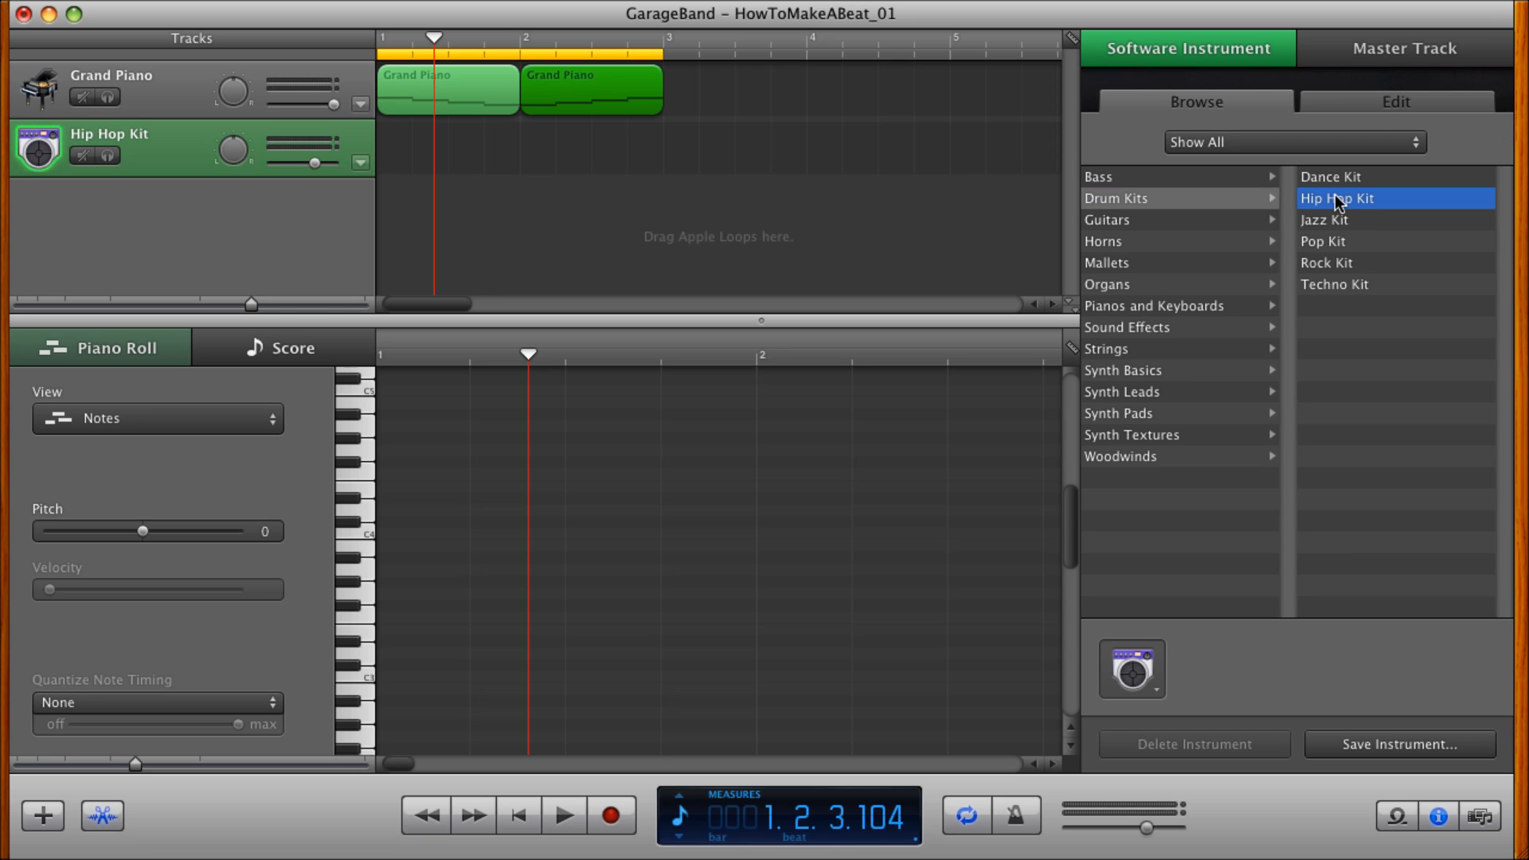
Review the Hip Hop Kit's sound and effect settings and the master track effects, and close the track info.
{"action": "left_click", "coordinate": [1380, 102]}
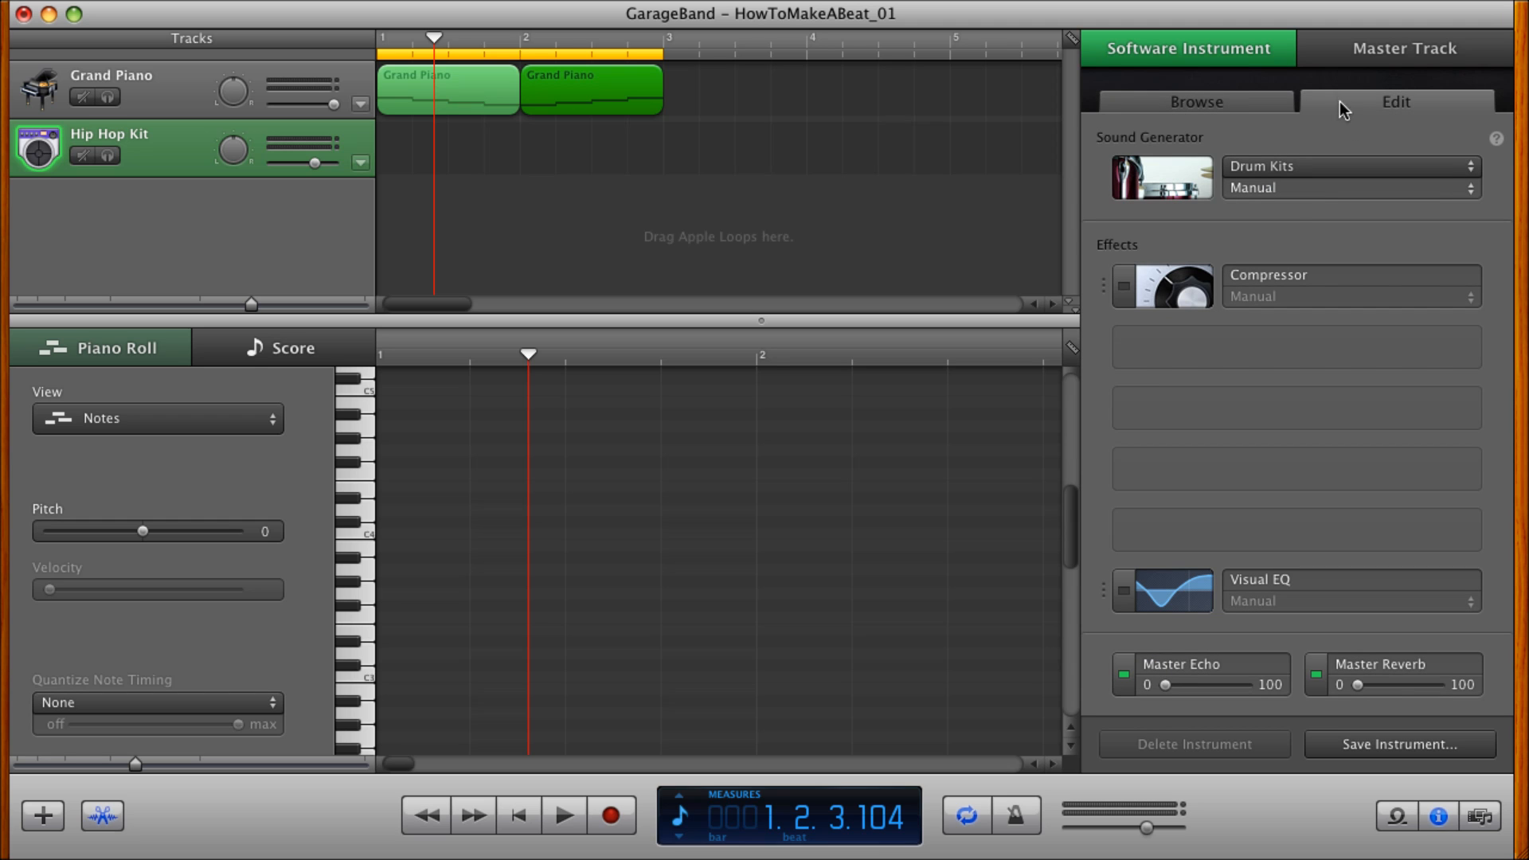
{"action": "left_click", "coordinate": [1378, 48]}
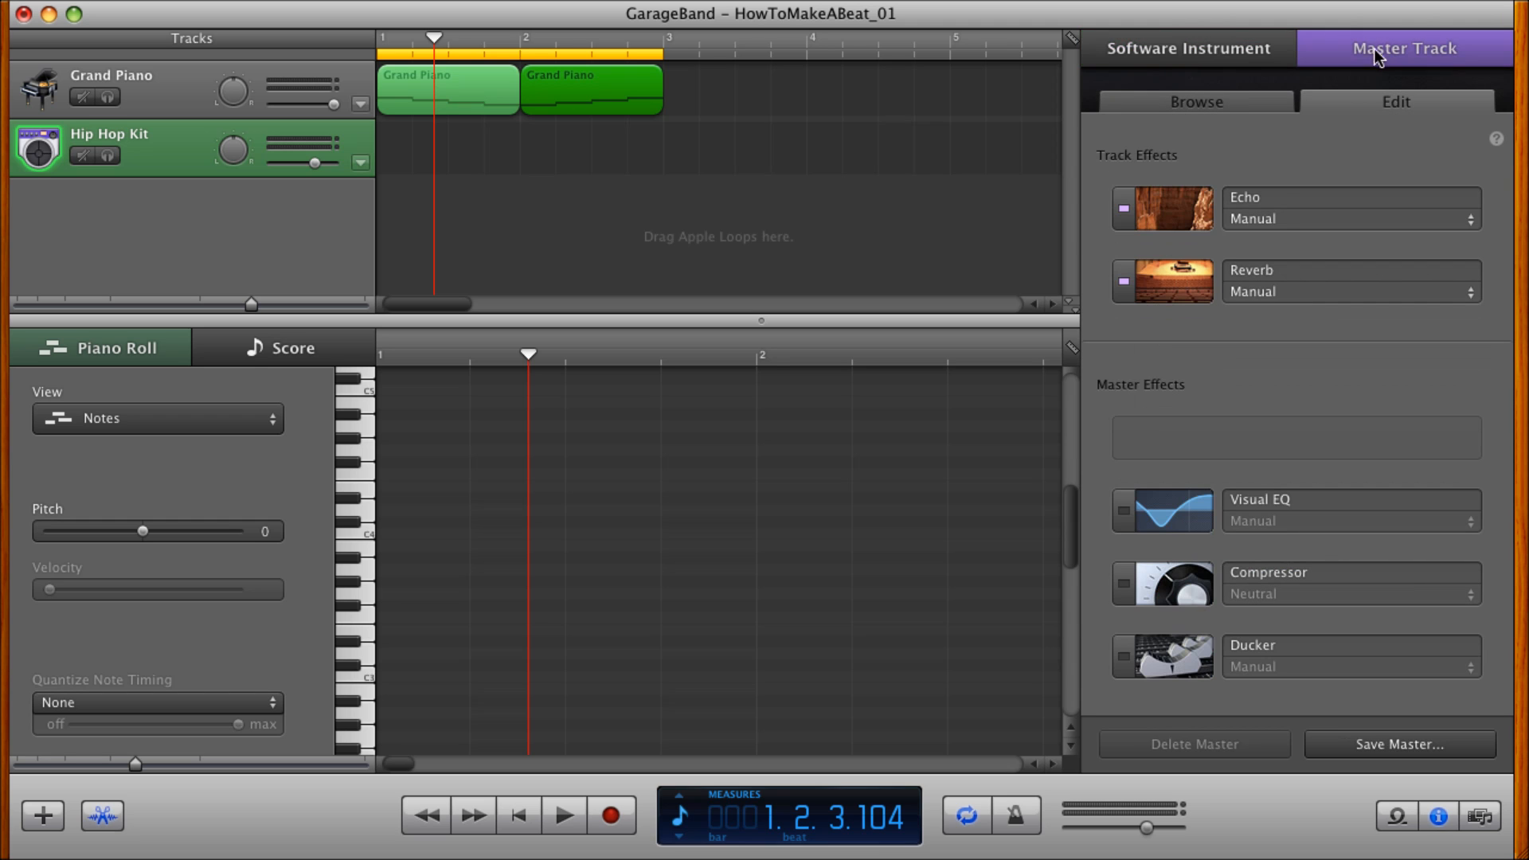
{"action": "left_click", "coordinate": [1207, 59]}
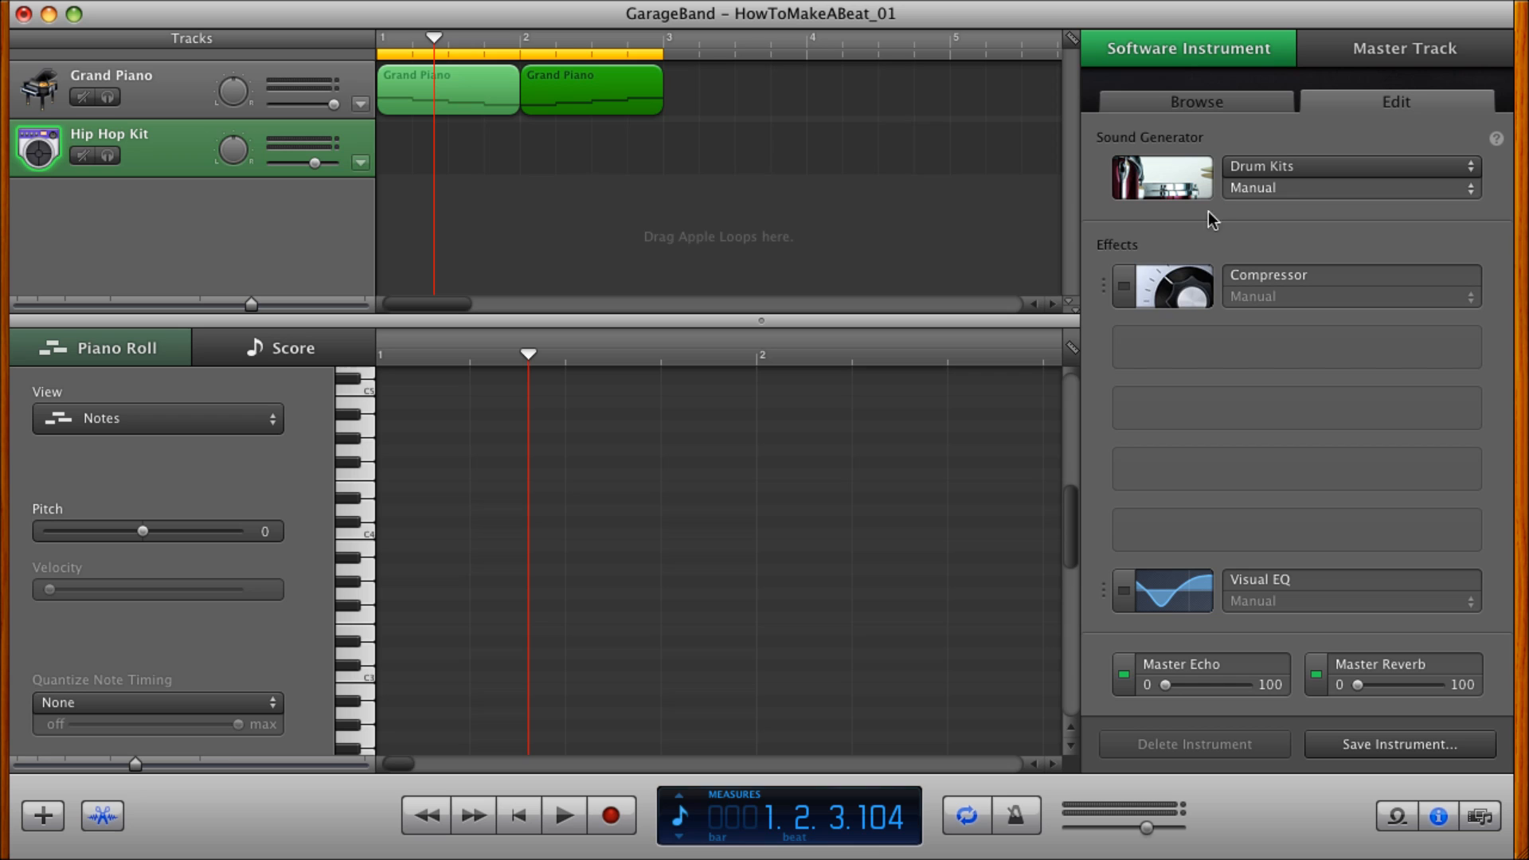
{"action": "left_click", "coordinate": [1210, 103]}
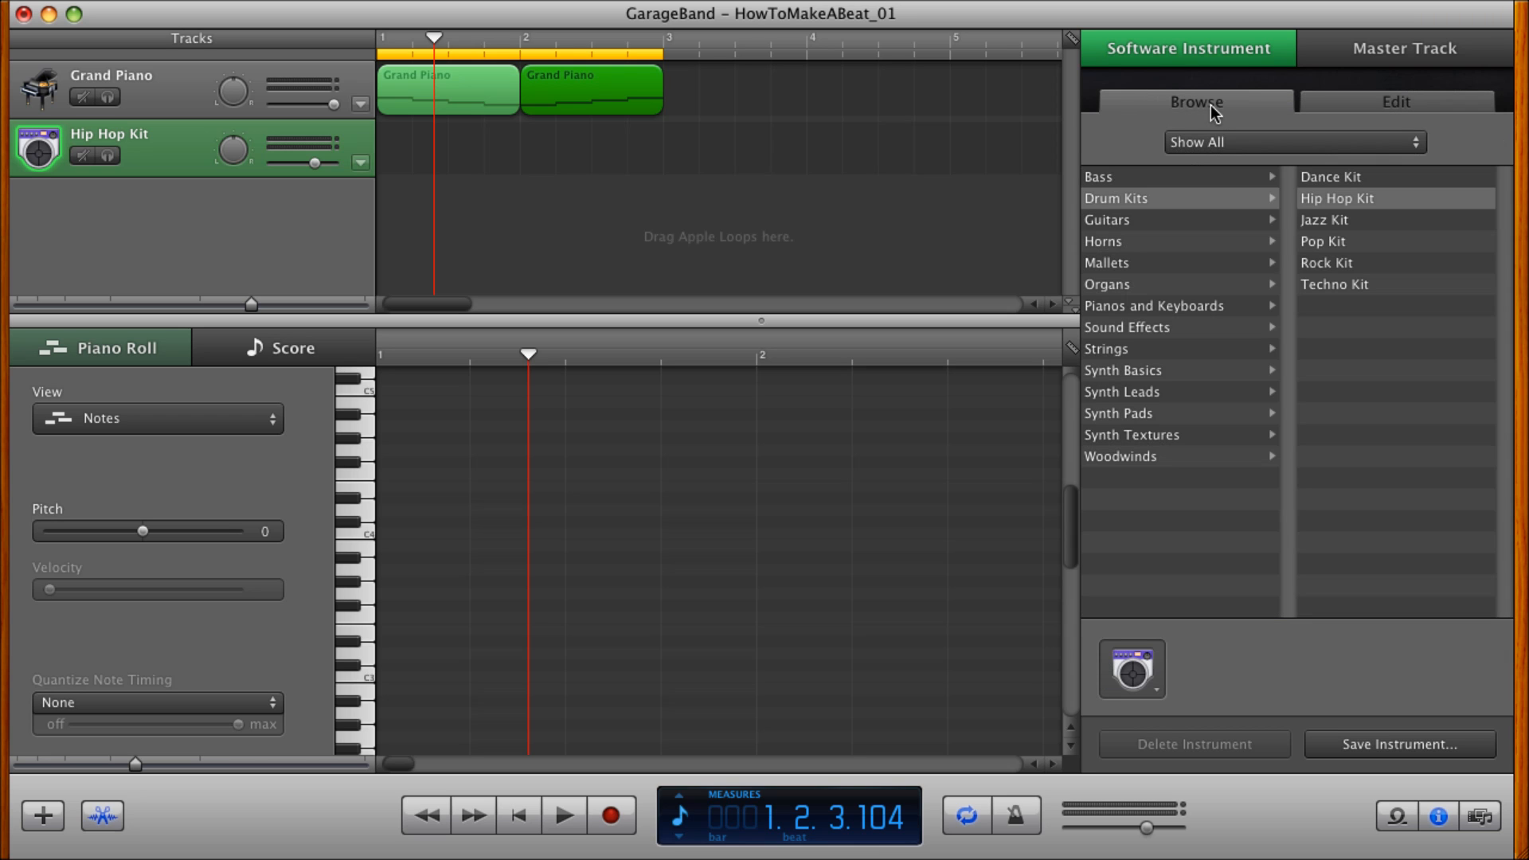
{"action": "left_click", "coordinate": [1436, 817]}
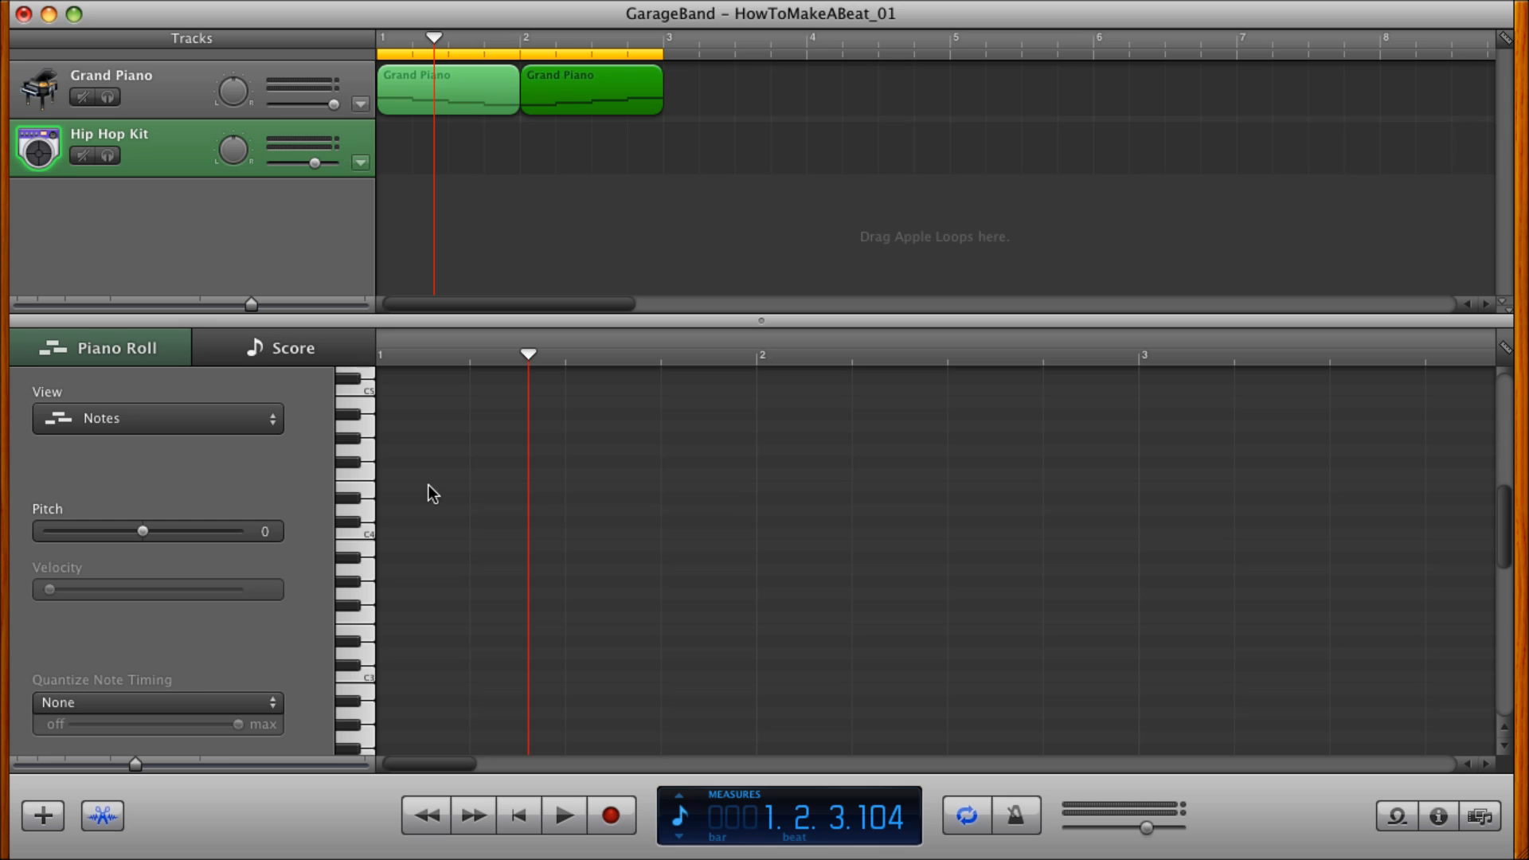
Create a Hip Hop Kit region in measure 1 and draw a quarter note above C5 on its first beat.
{"action": "left_click", "coordinate": [402, 140], "text": "super"}
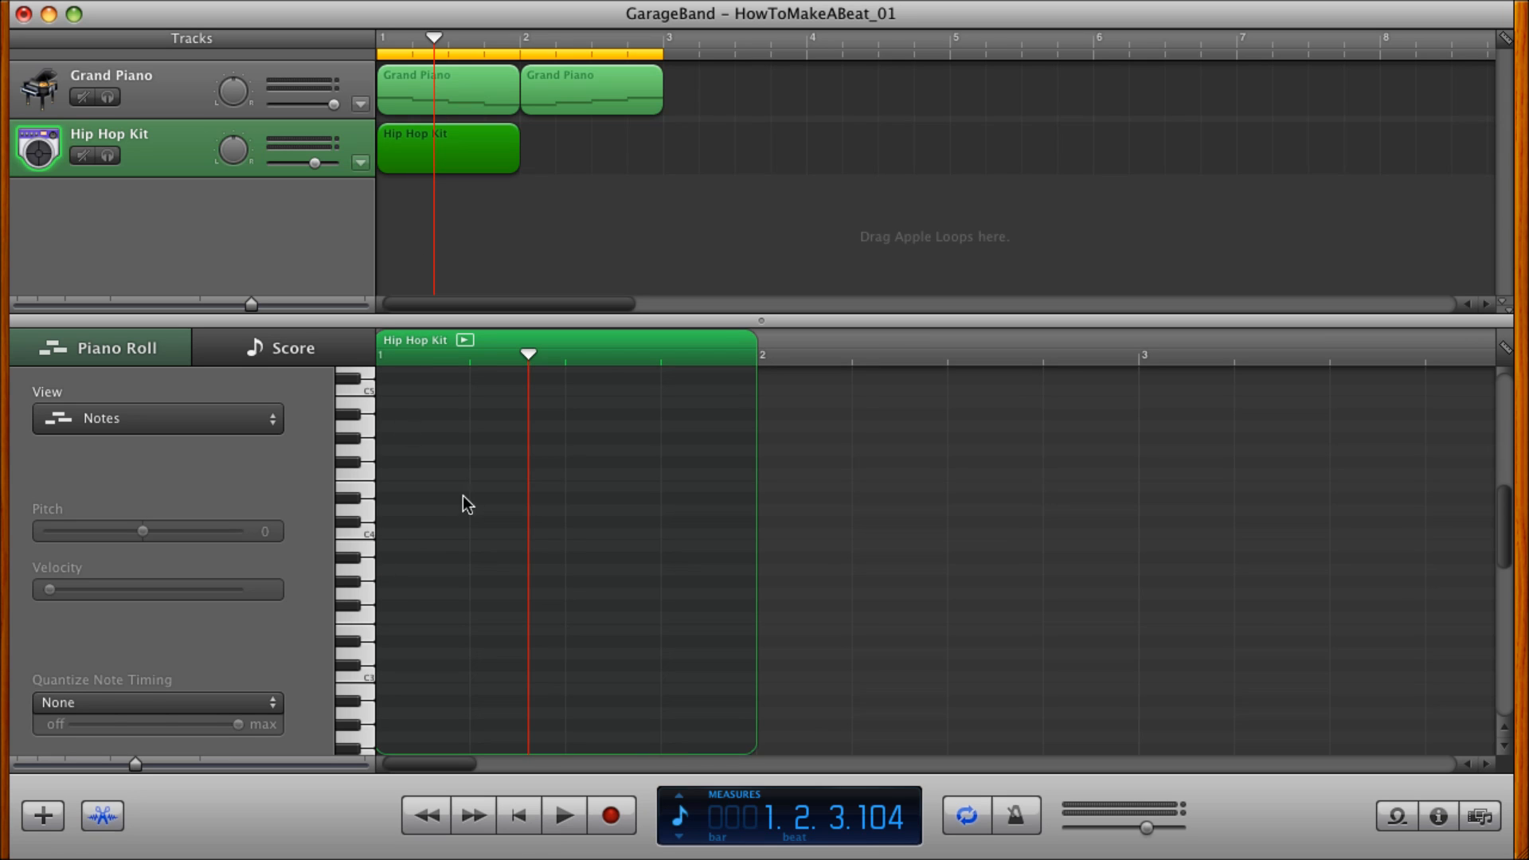
{"action": "left_click_drag", "start_coordinate": [150, 767], "coordinate": [195, 769]}
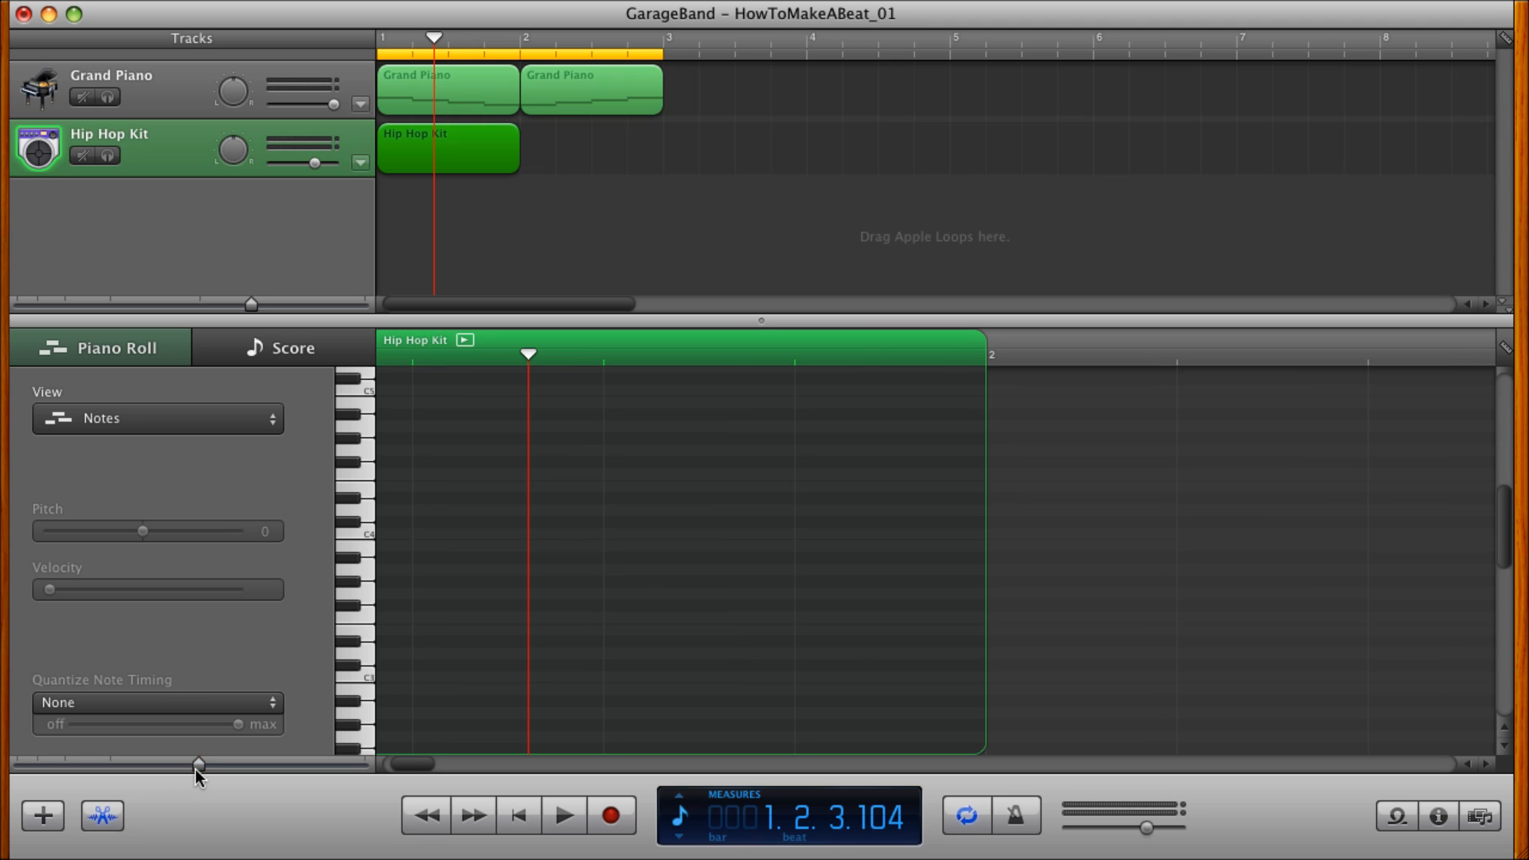
{"action": "left_click_drag", "start_coordinate": [408, 767], "coordinate": [386, 767]}
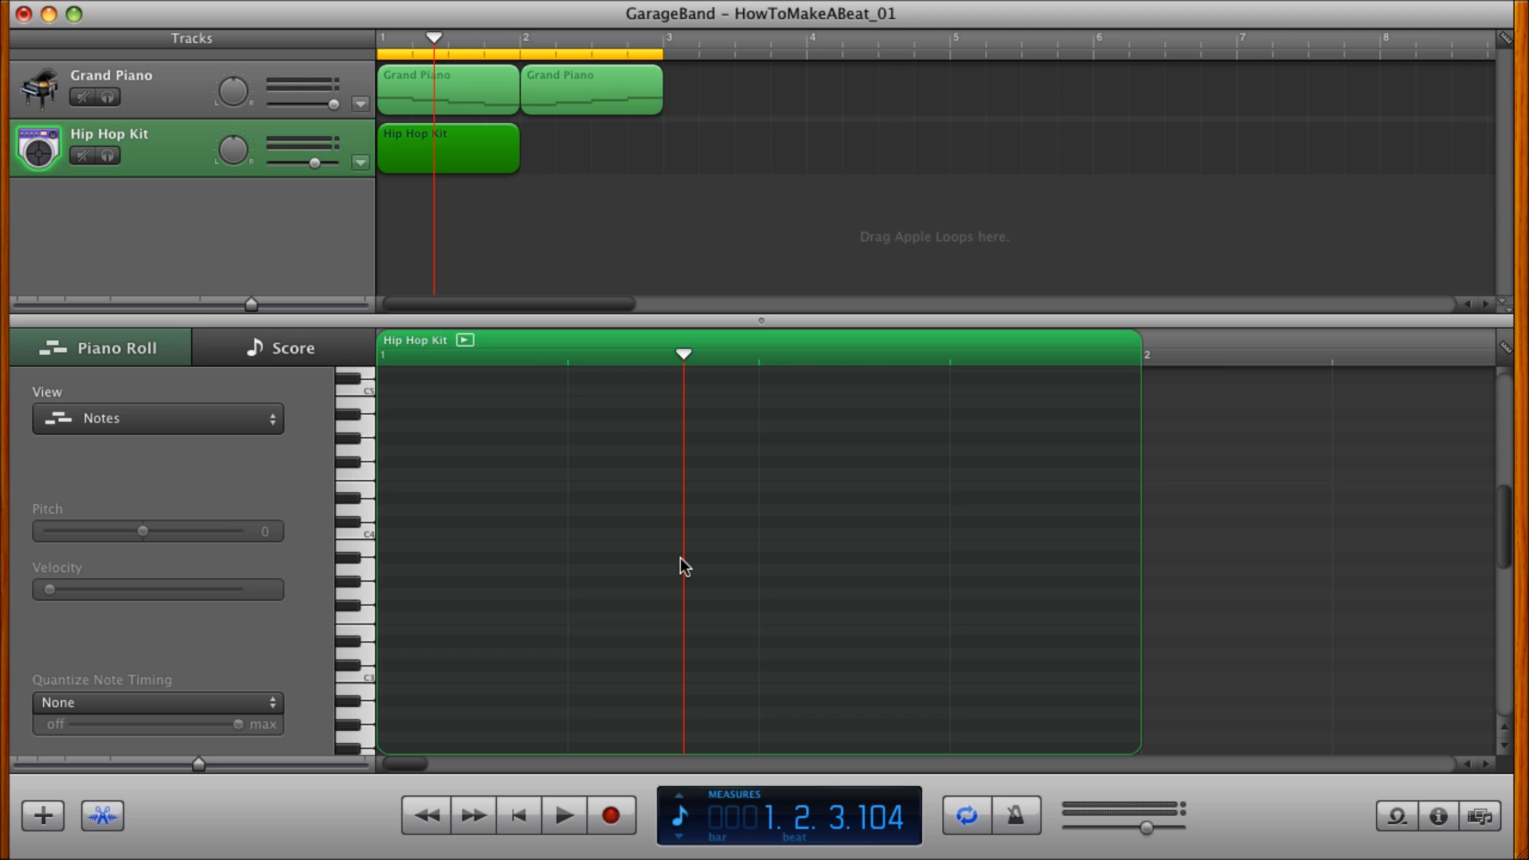
{"action": "key", "text": "ctrl+Right"}
{"action": "key", "text": "ctrl+Right"}
{"action": "key", "text": "ctrl+Right"}
{"action": "scroll", "coordinate": [680, 558], "scroll_direction": "left", "scroll_amount": 10}
{"action": "scroll", "coordinate": [680, 558], "scroll_direction": "up", "scroll_amount": 3}
{"action": "scroll", "coordinate": [681, 566], "scroll_direction": "up", "scroll_amount": 3}
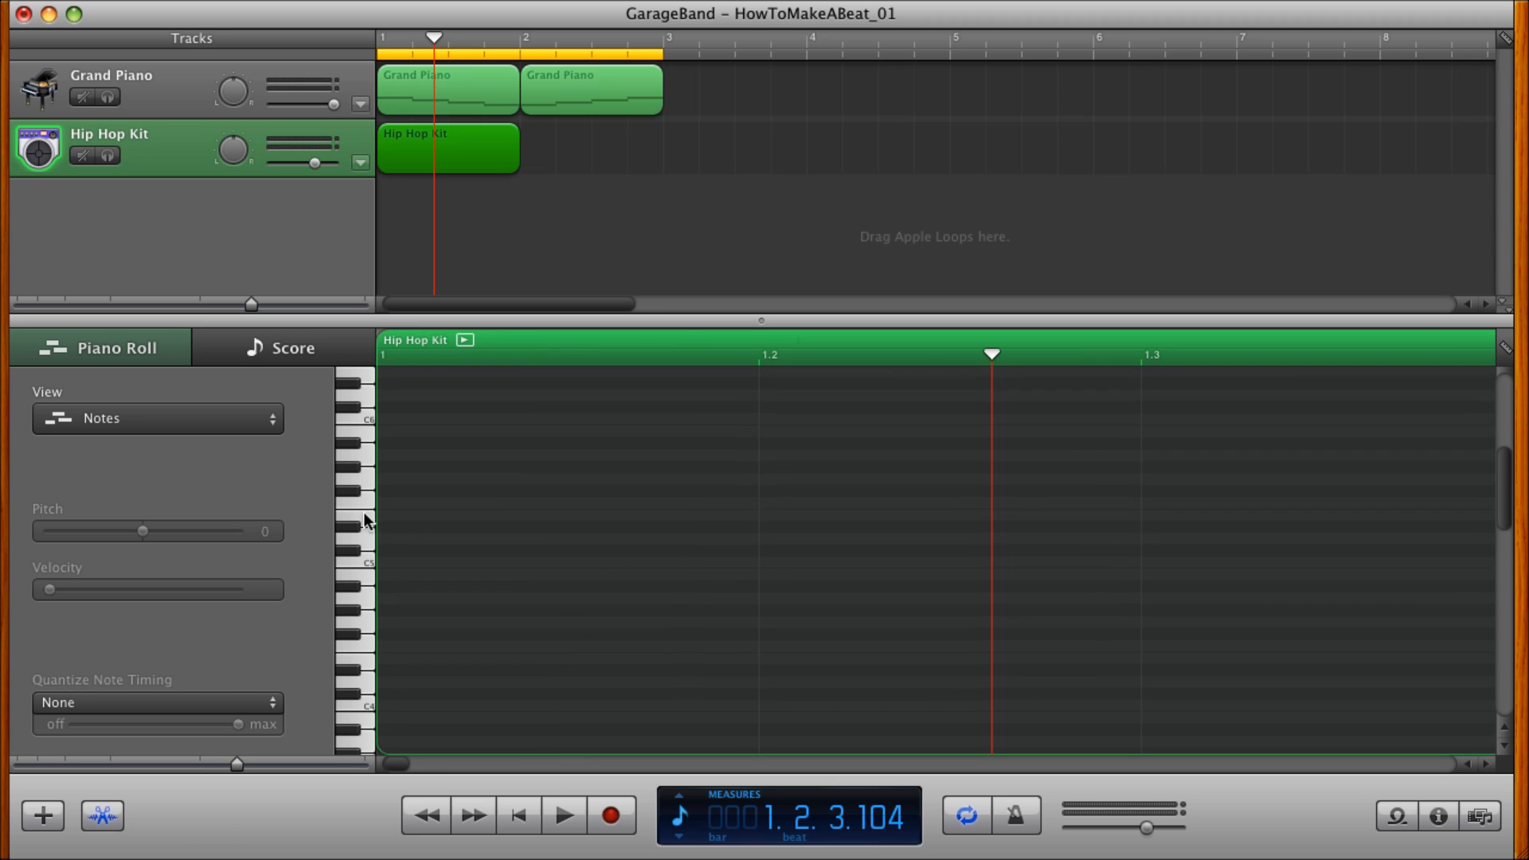
{"action": "left_click", "coordinate": [416, 512], "text": "super"}
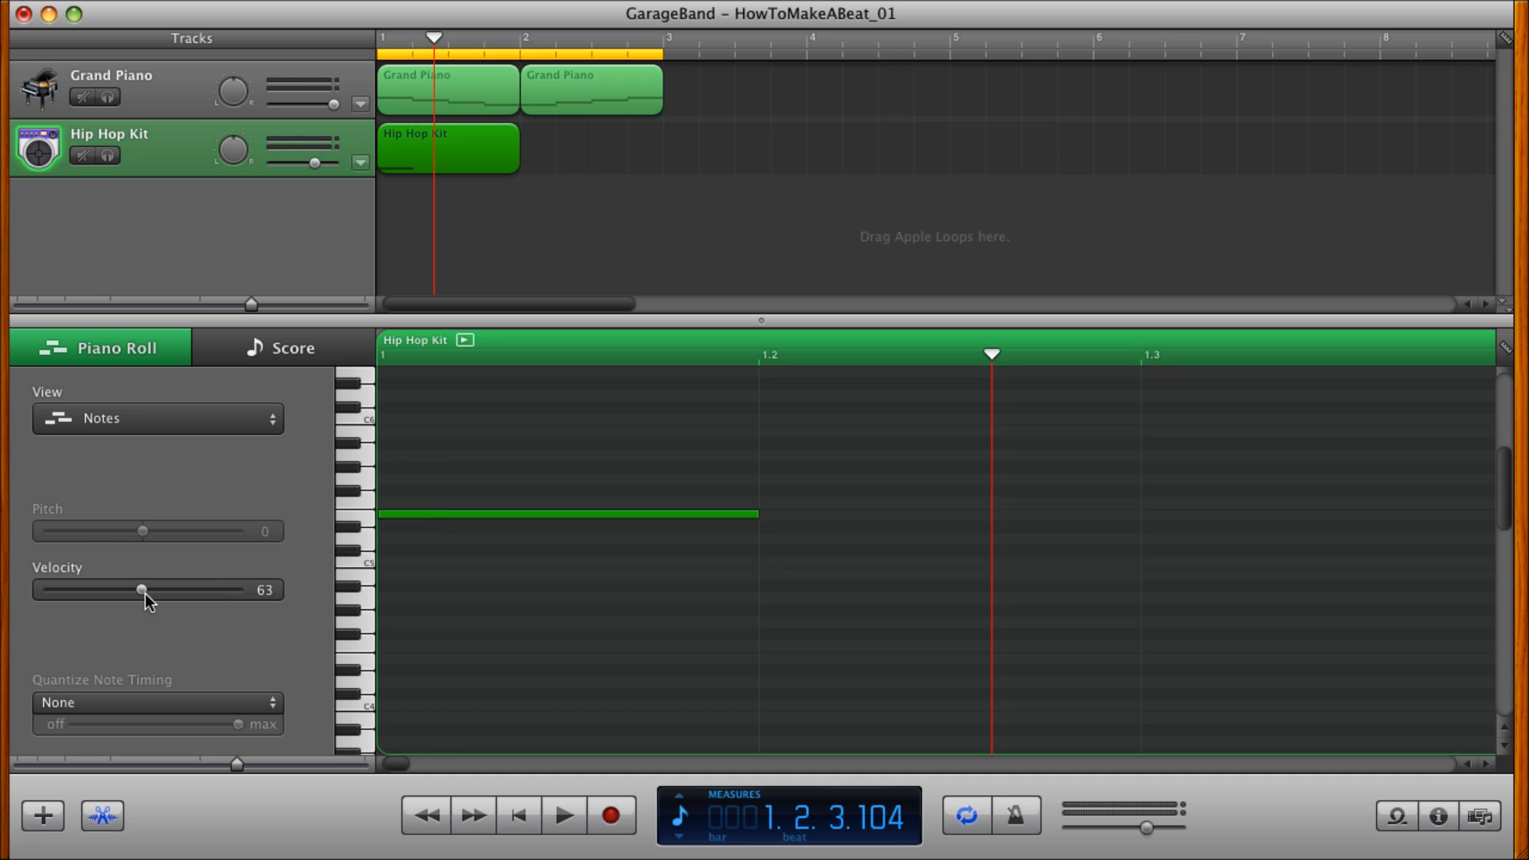
Set the drum note's velocity to 113 and move it down to B0 on beat 1.
{"action": "left_click_drag", "start_coordinate": [142, 590], "coordinate": [216, 590]}
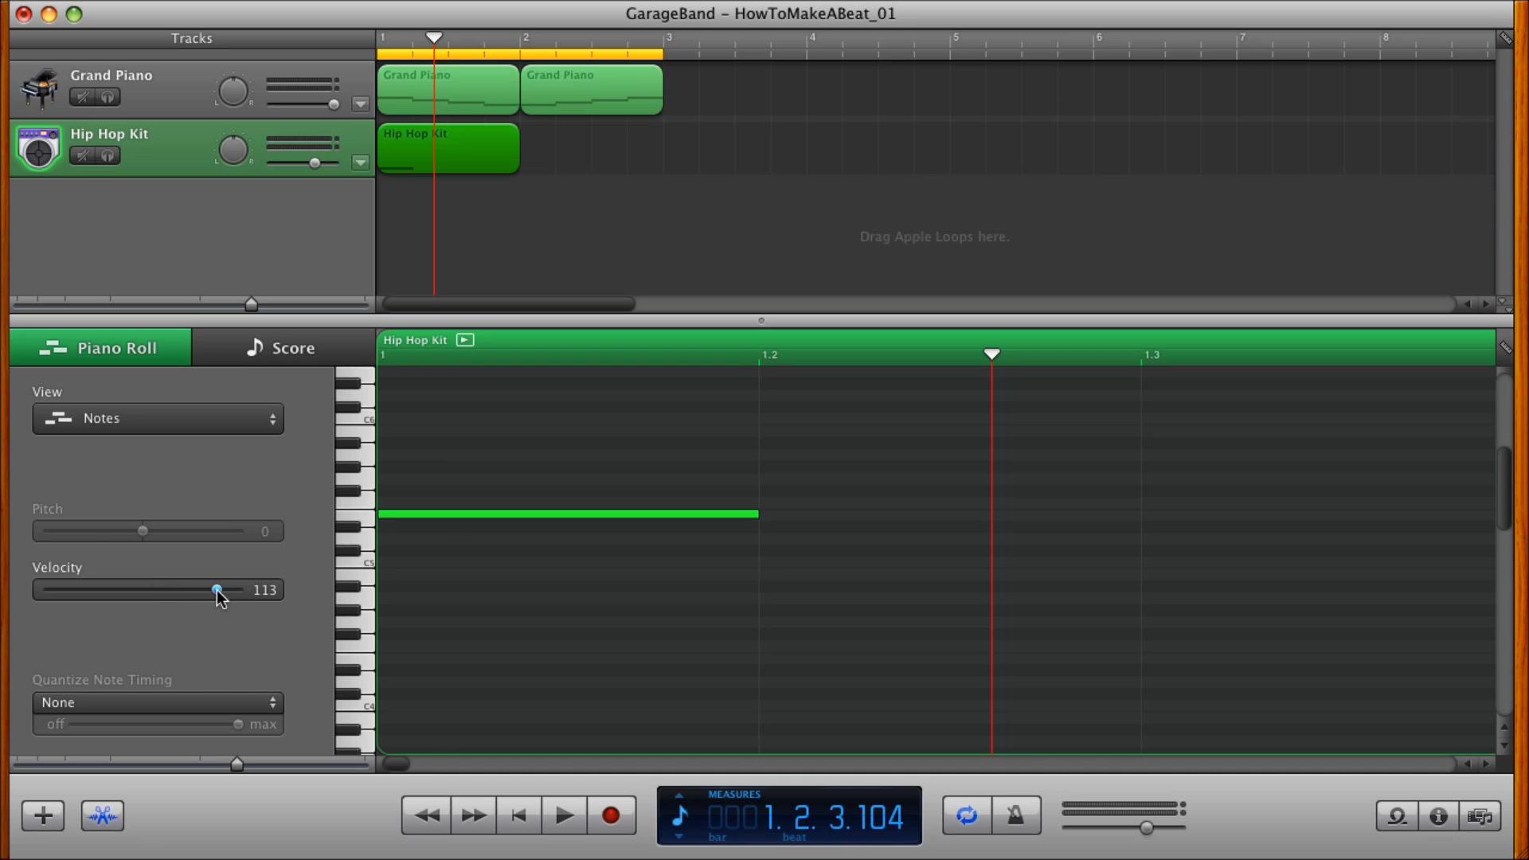
{"action": "left_click_drag", "start_coordinate": [417, 514], "coordinate": [412, 668]}
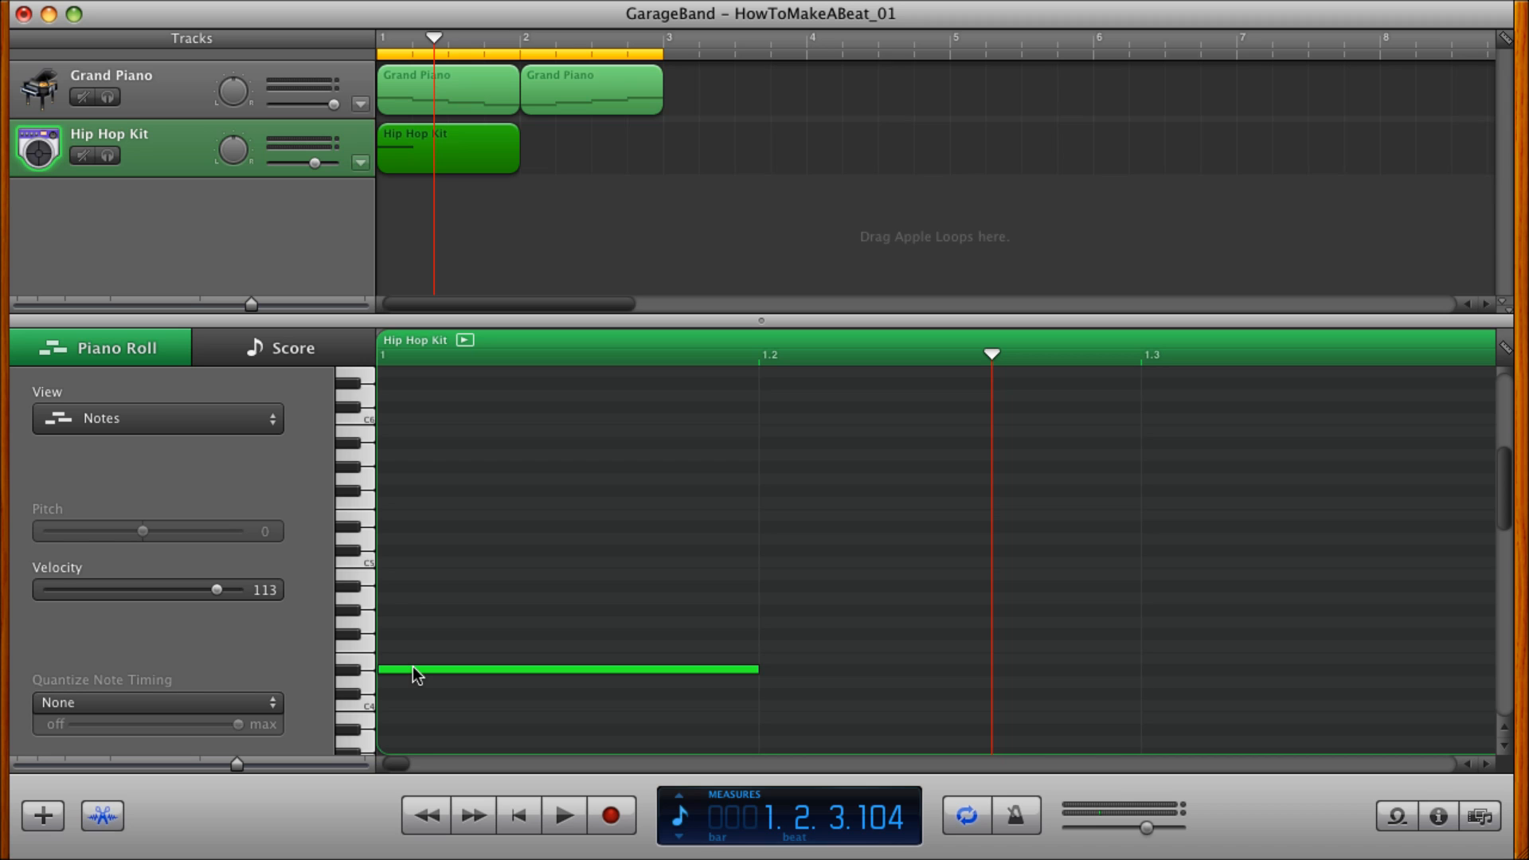
{"action": "scroll", "coordinate": [413, 666], "scroll_direction": "down", "scroll_amount": 5}
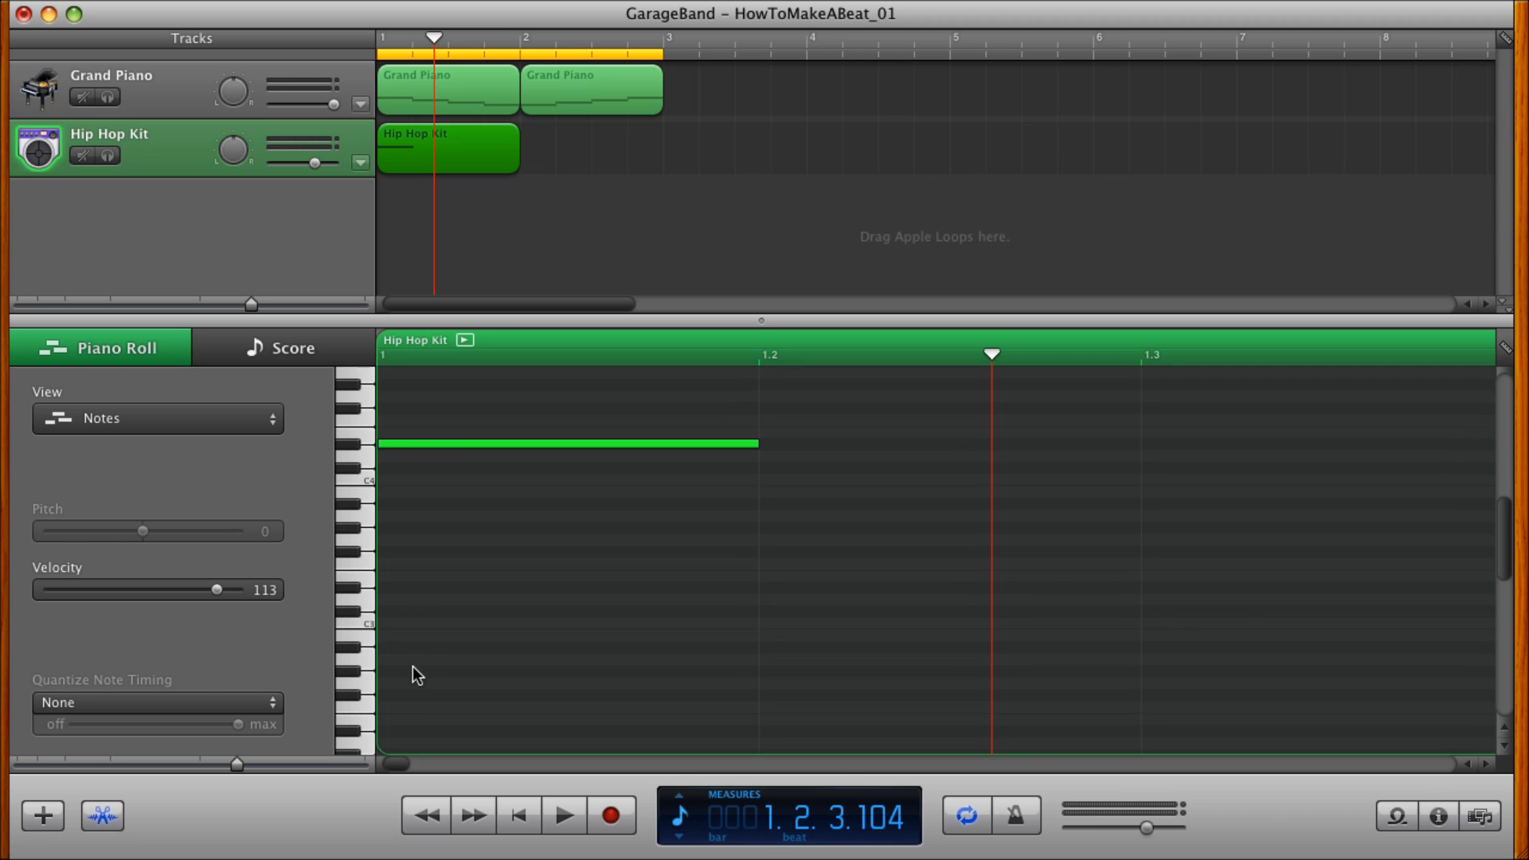
{"action": "left_click_drag", "start_coordinate": [426, 445], "coordinate": [418, 690]}
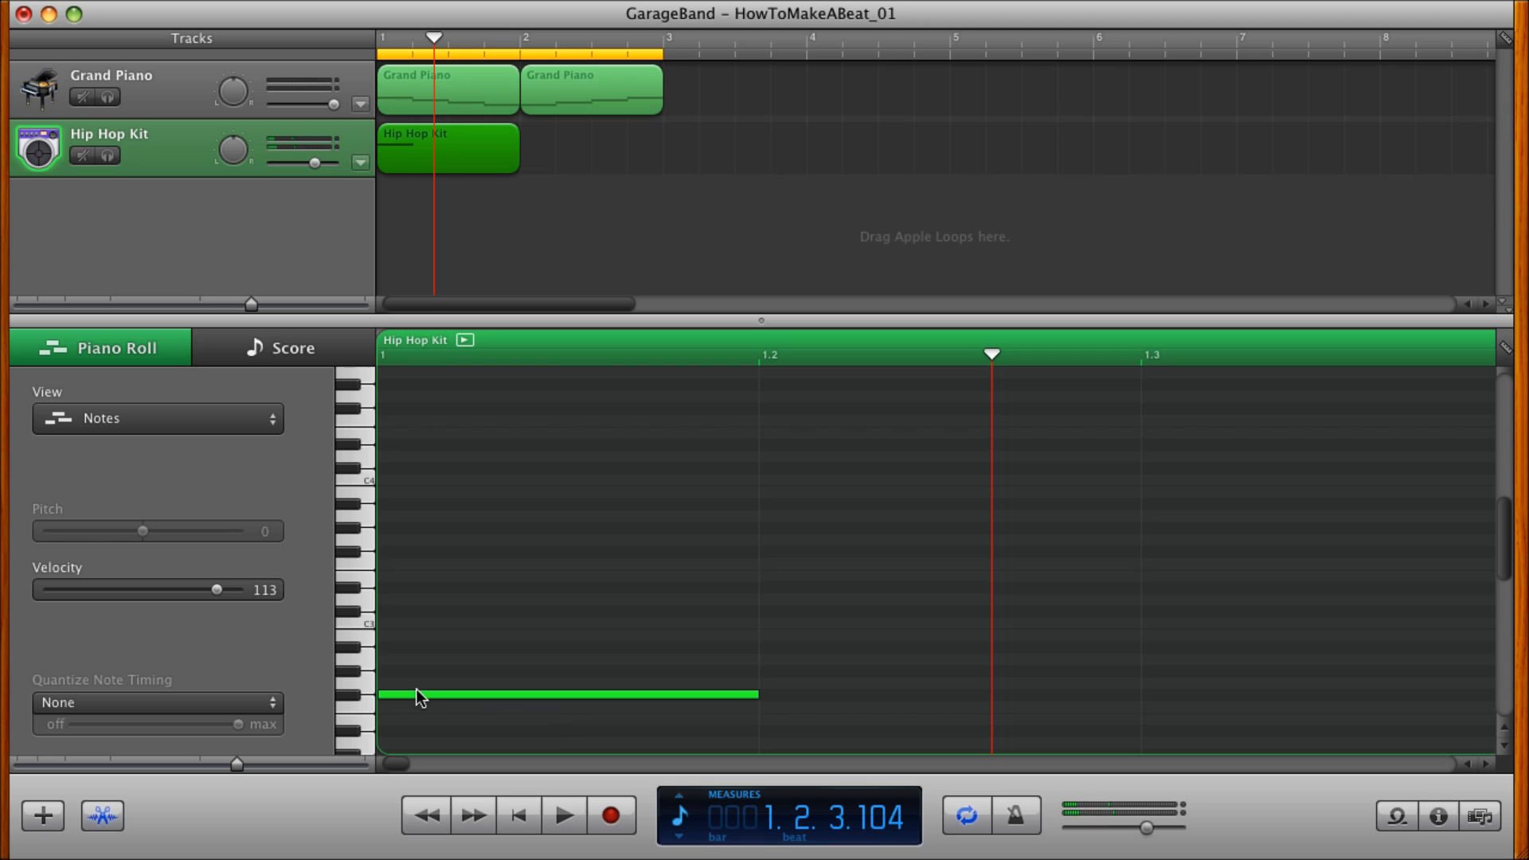
{"action": "scroll", "coordinate": [417, 690], "scroll_direction": "down", "scroll_amount": 3}
{"action": "scroll", "coordinate": [418, 689], "scroll_direction": "down", "scroll_amount": 4}
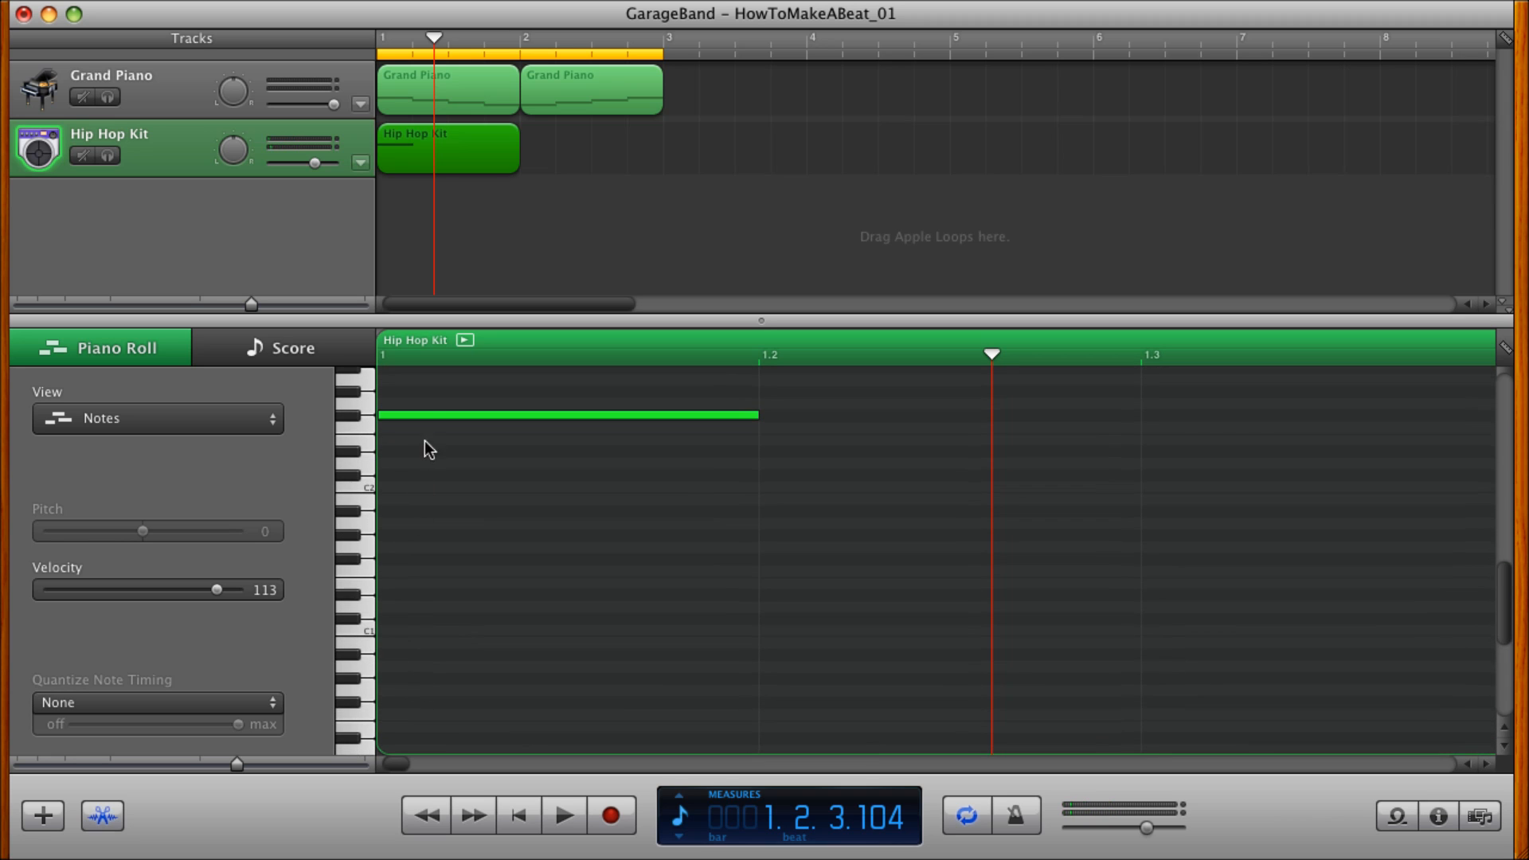
{"action": "left_click_drag", "start_coordinate": [427, 417], "coordinate": [401, 641]}
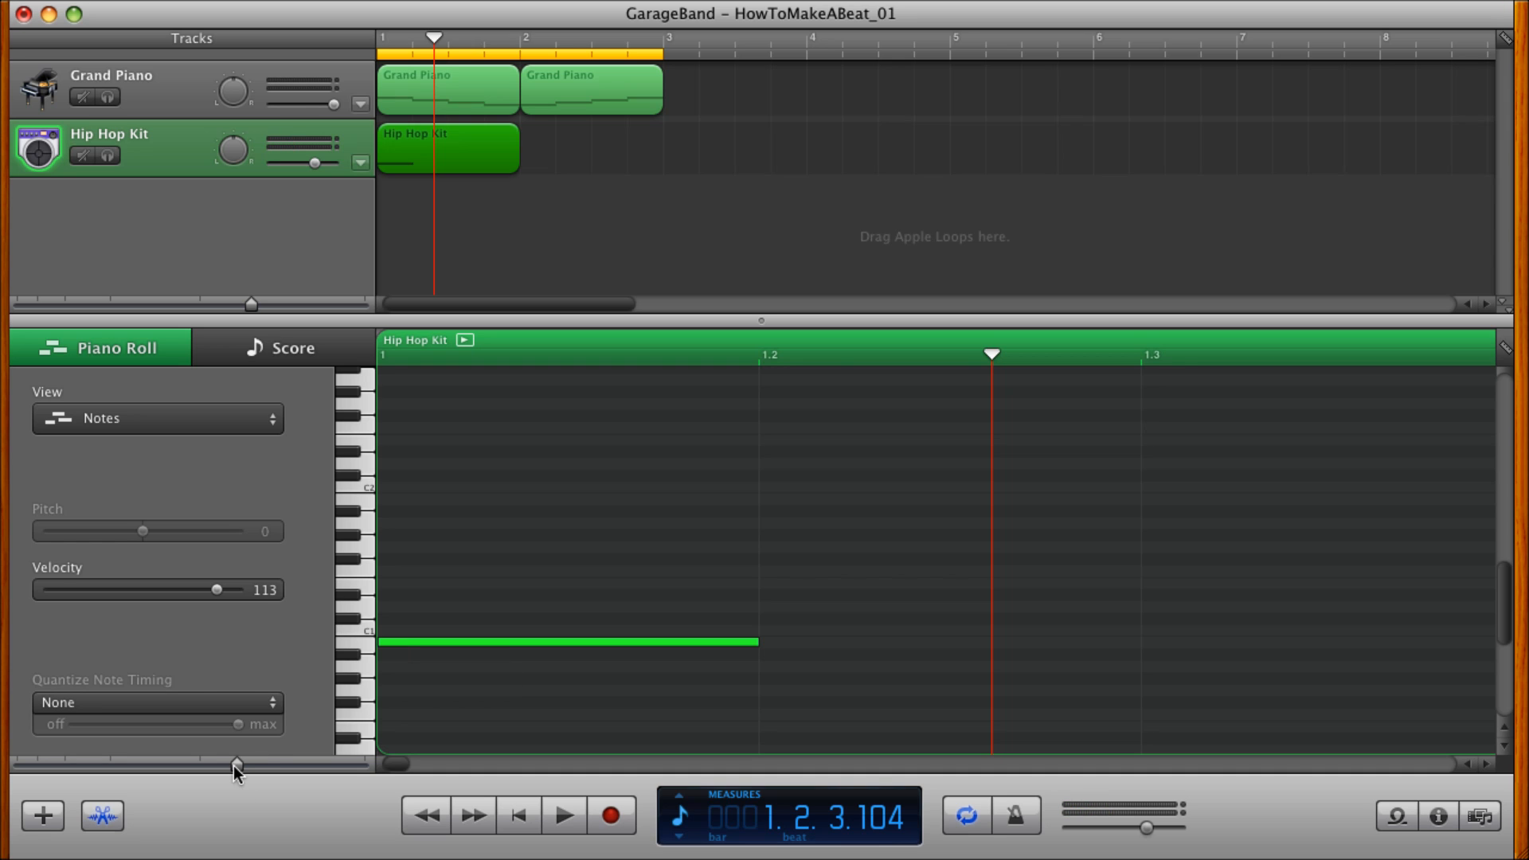
Copy the B0 drum note up to D1 and place the copy on beat 3 of measure 1.
{"action": "left_click_drag", "start_coordinate": [236, 766], "coordinate": [195, 767]}
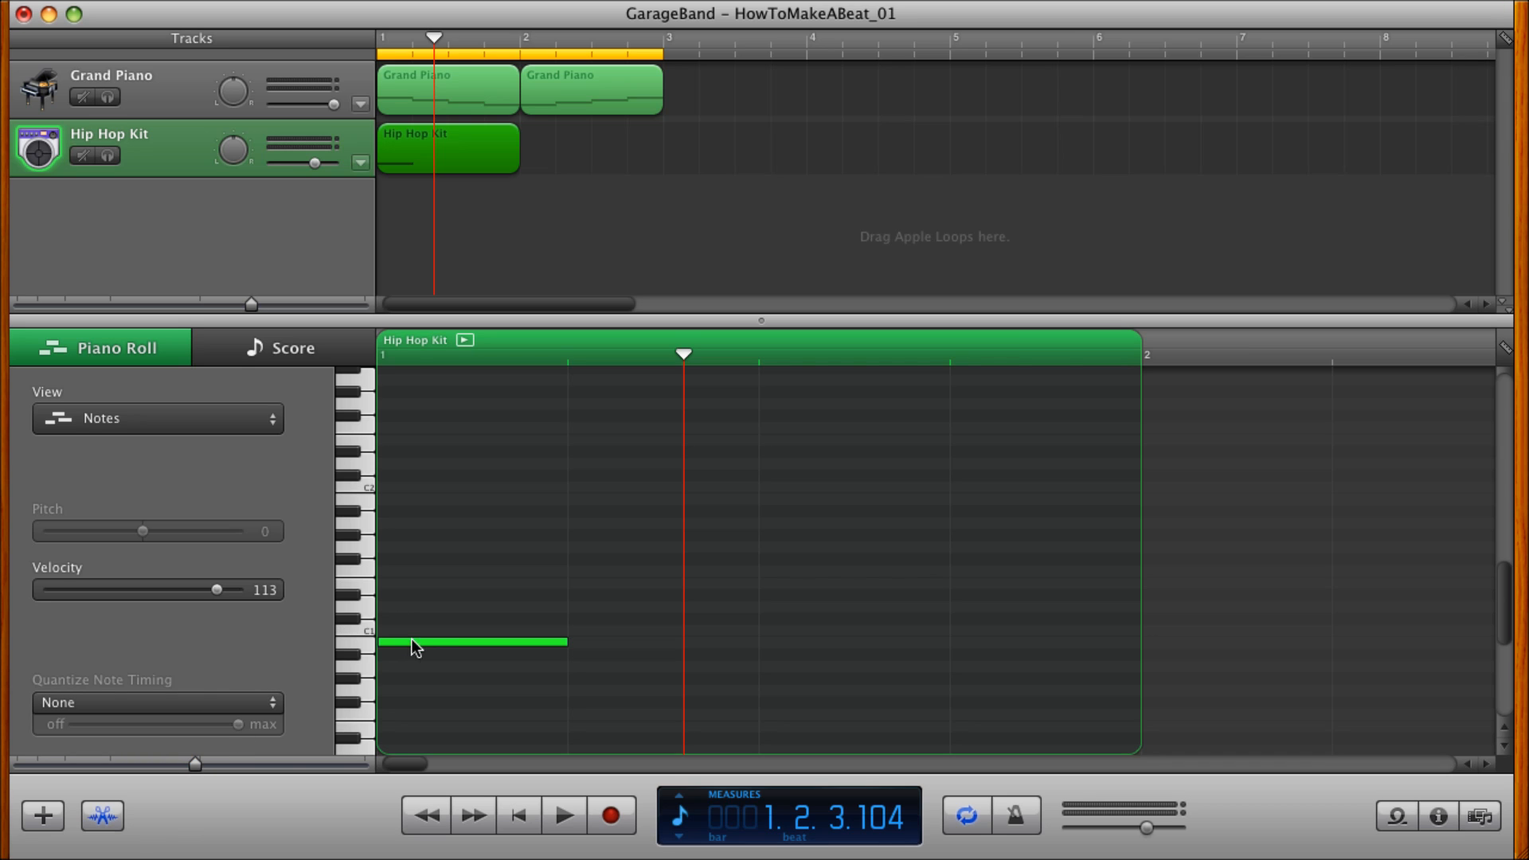
{"action": "mouse_move", "coordinate": [422, 644]}
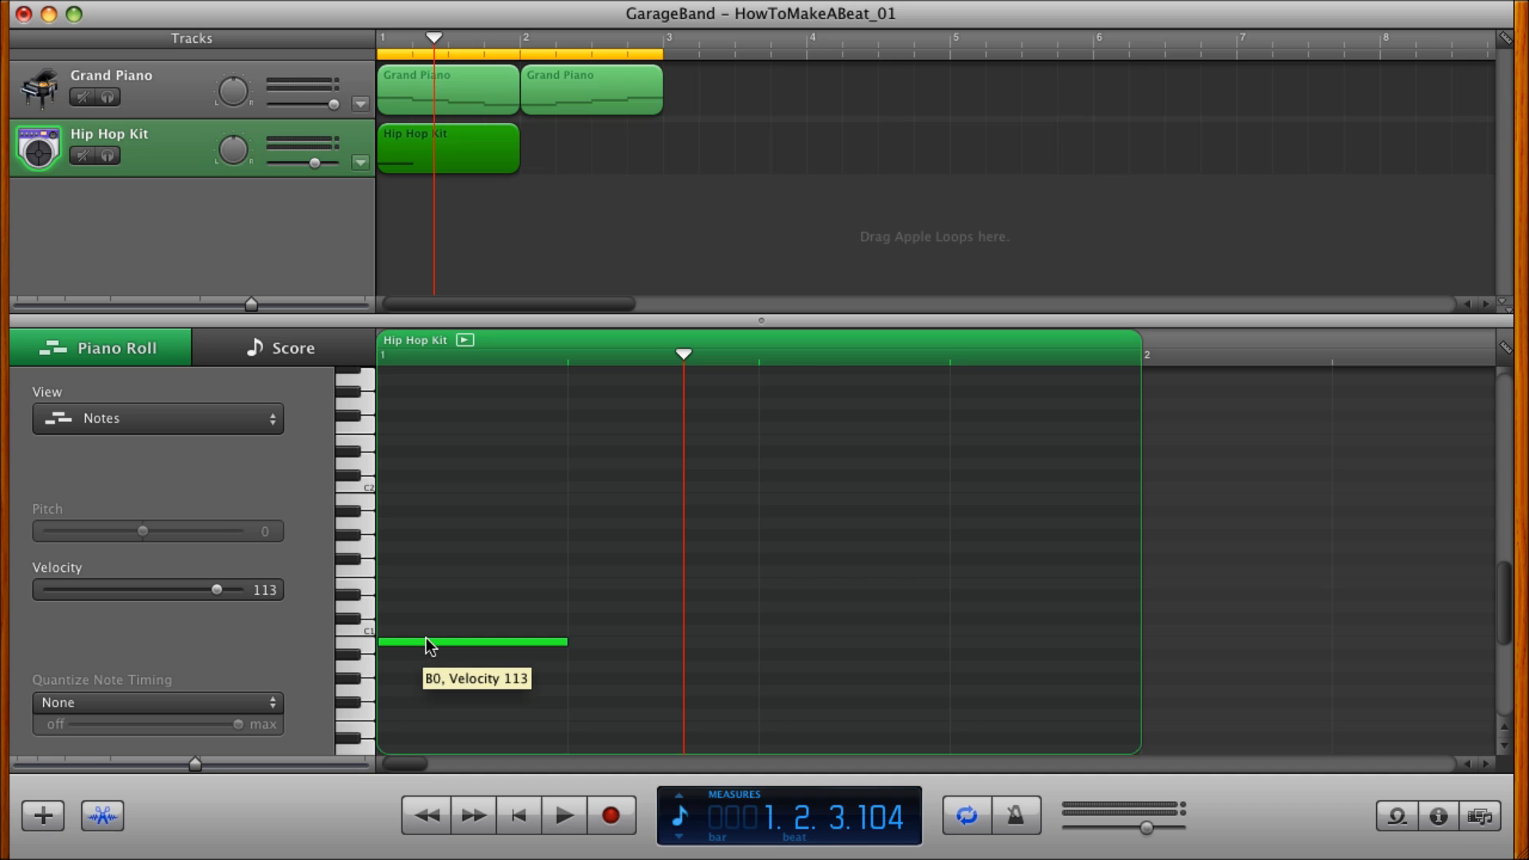
{"action": "left_click_drag", "start_coordinate": [429, 642], "coordinate": [428, 607]}
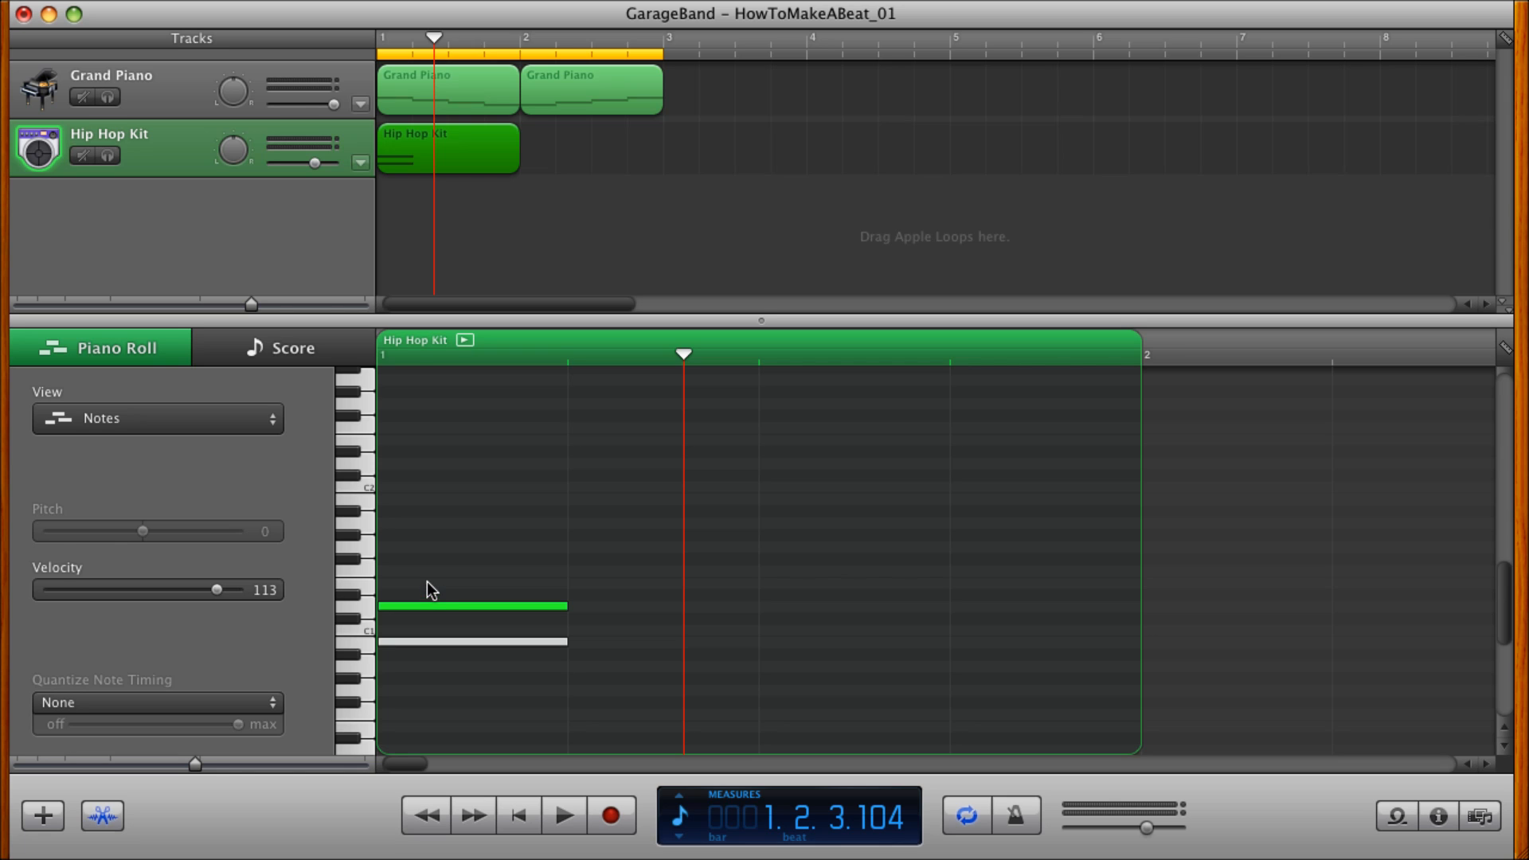
{"action": "left_click", "coordinate": [423, 605]}
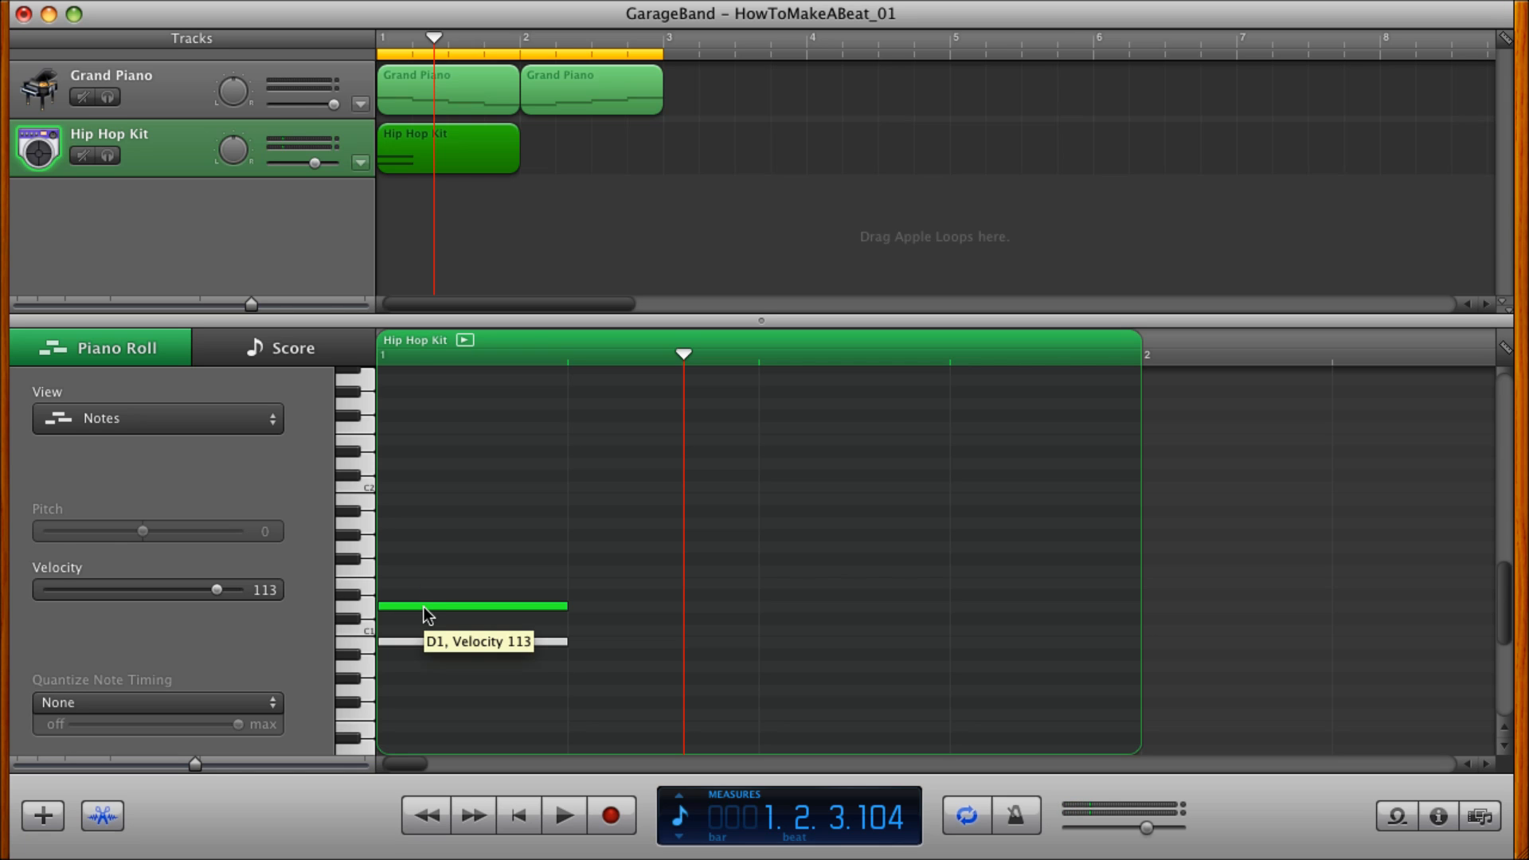
{"action": "left_click", "coordinate": [423, 605]}
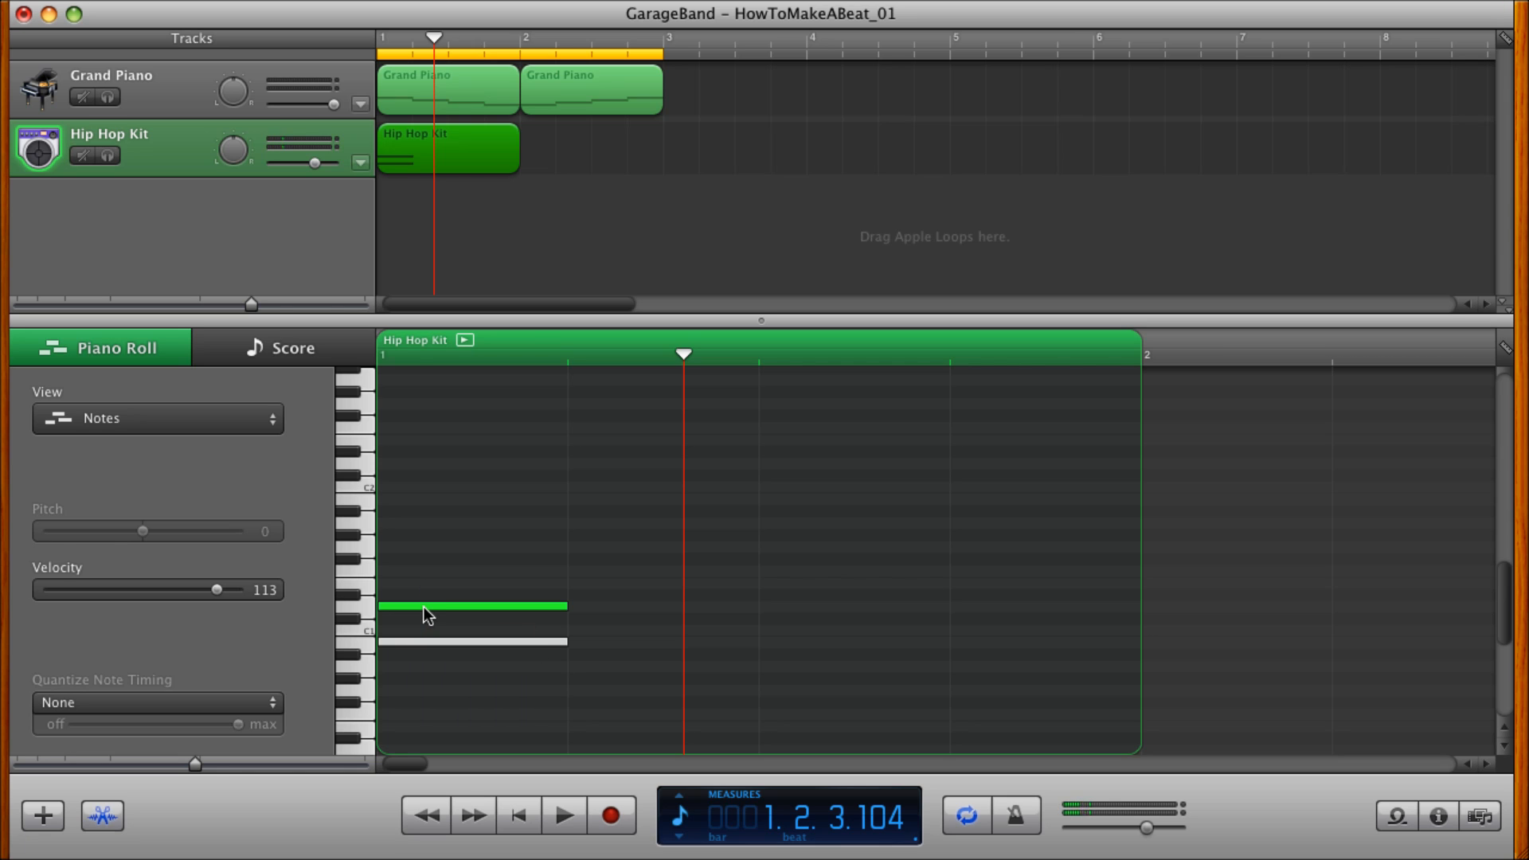
{"action": "left_click_drag", "start_coordinate": [409, 606], "coordinate": [765, 605]}
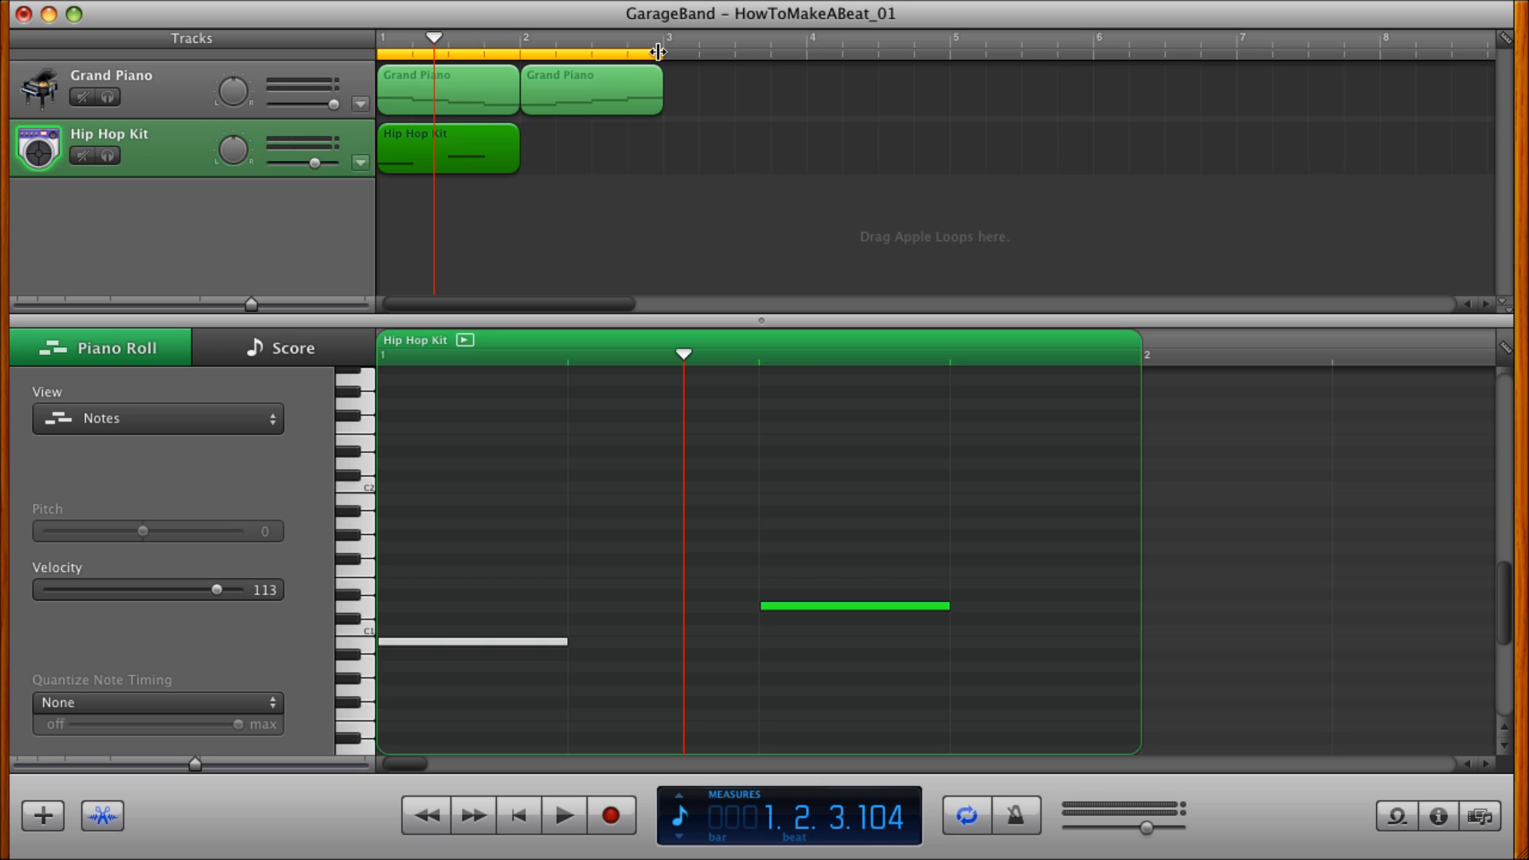
Shorten the cycle region to cover only measure 1 and return the playhead to the beginning.
{"action": "left_click_drag", "start_coordinate": [663, 53], "coordinate": [527, 56]}
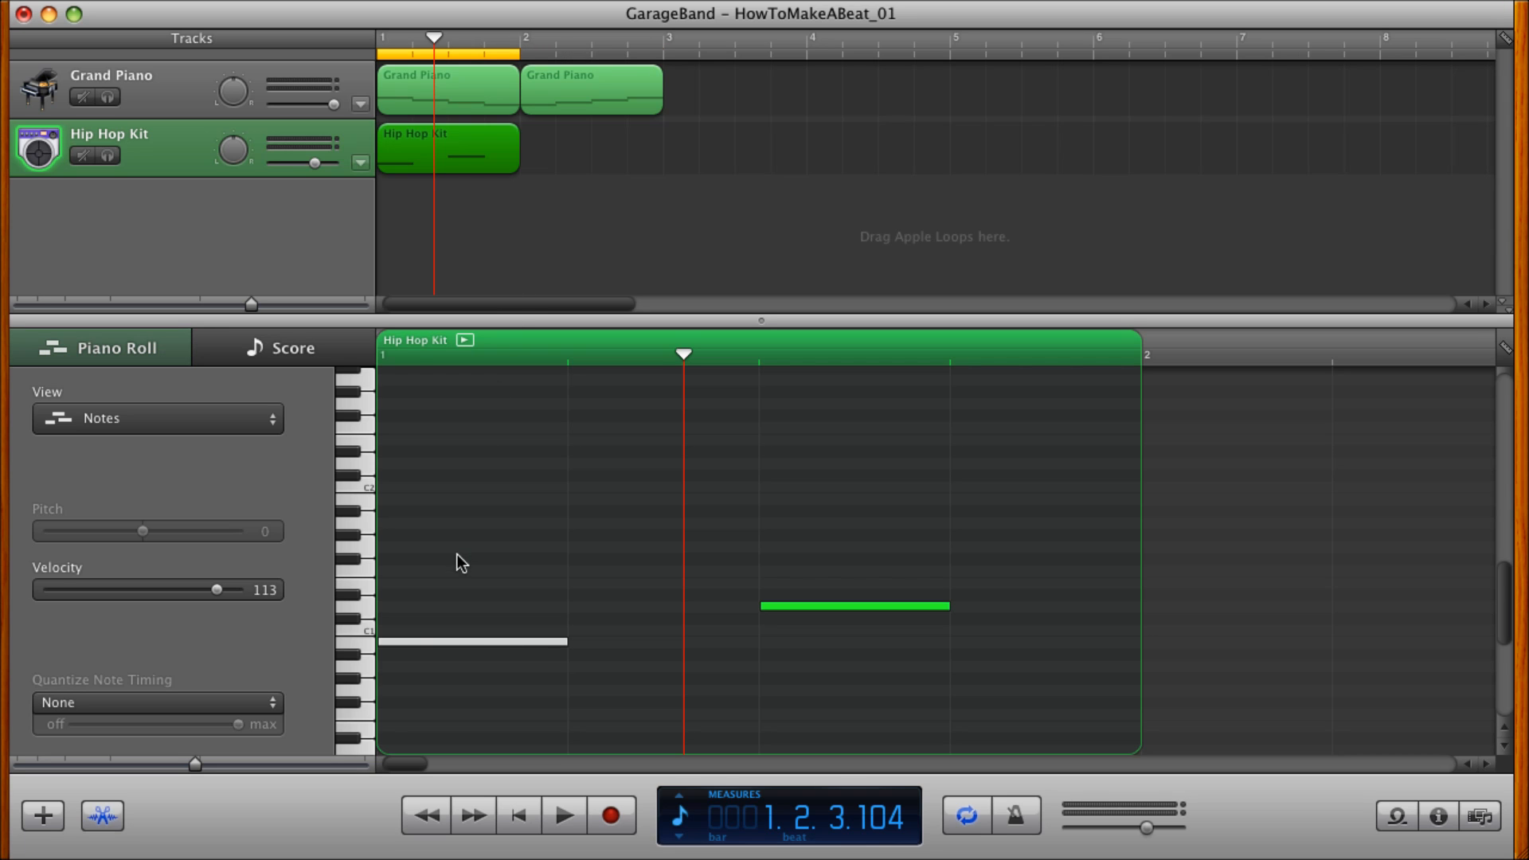
{"action": "left_click", "coordinate": [525, 818]}
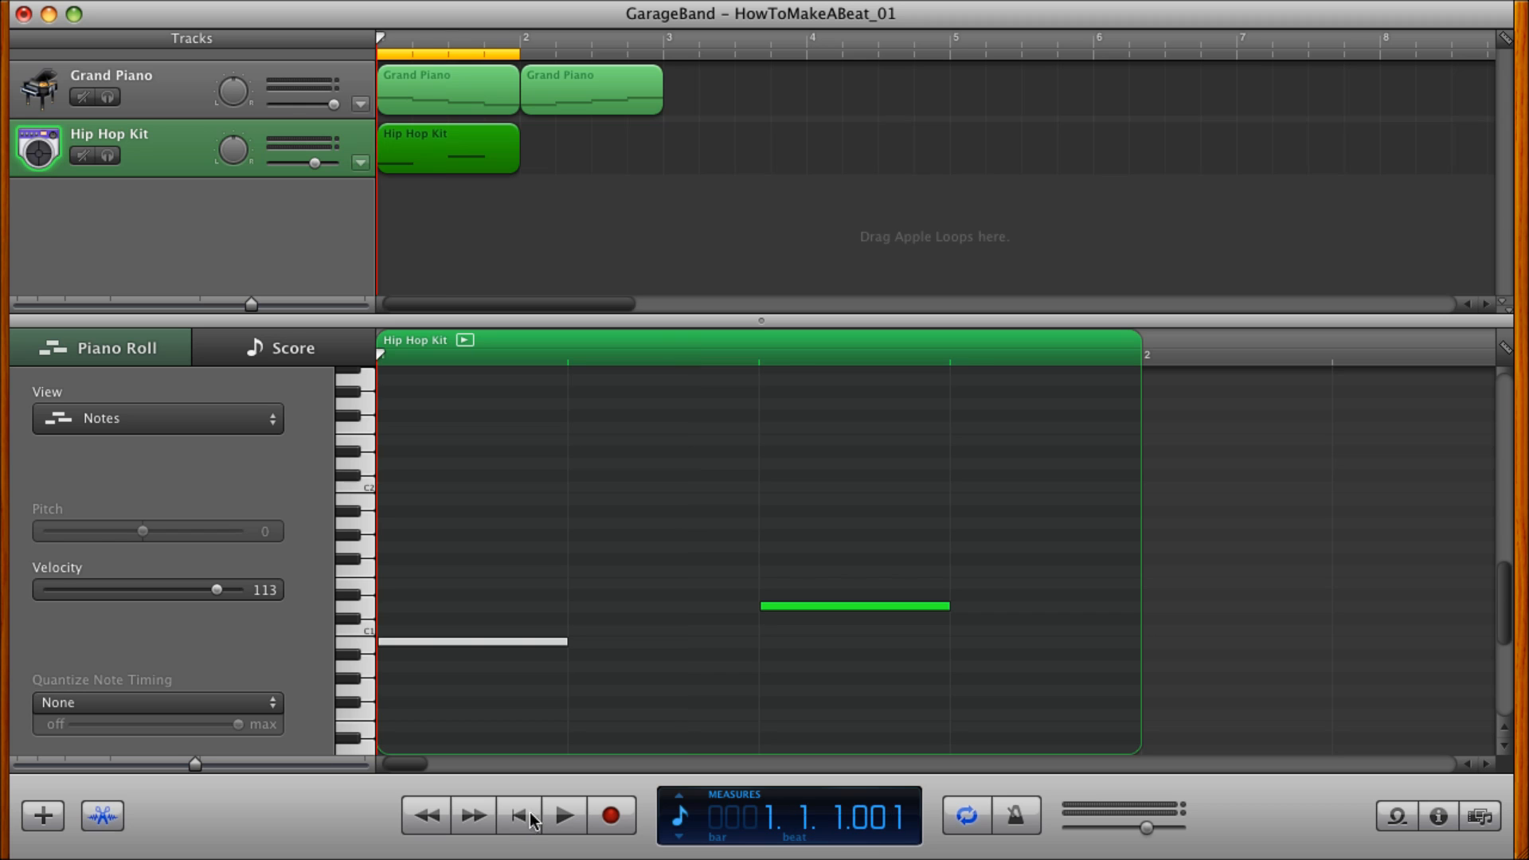
Play back measure 1 to hear the piano and drum notes together.
{"action": "left_click", "coordinate": [564, 816]}
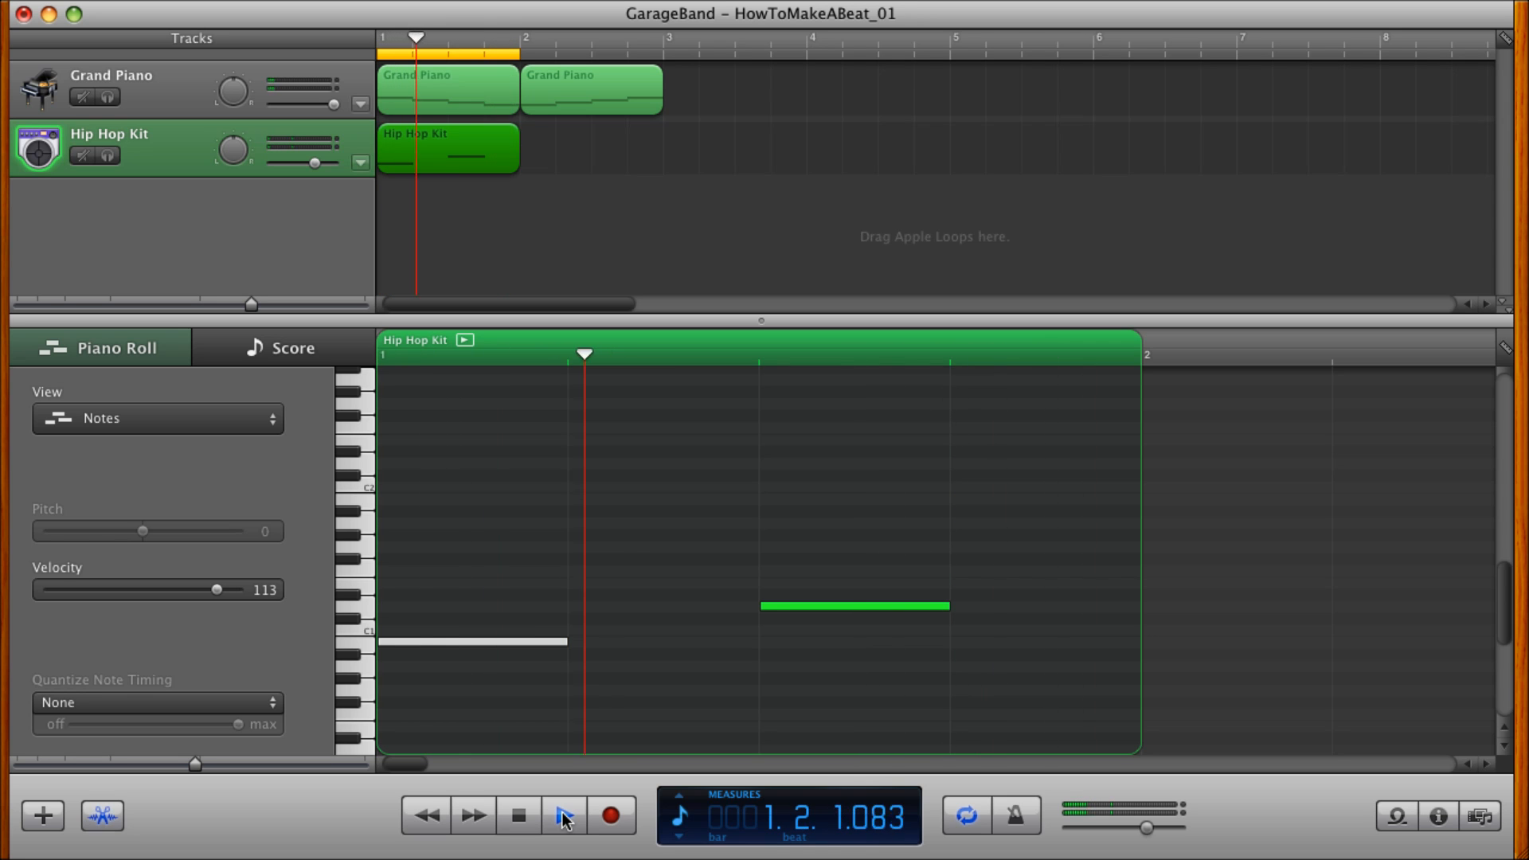
{"action": "left_click", "coordinate": [517, 817]}
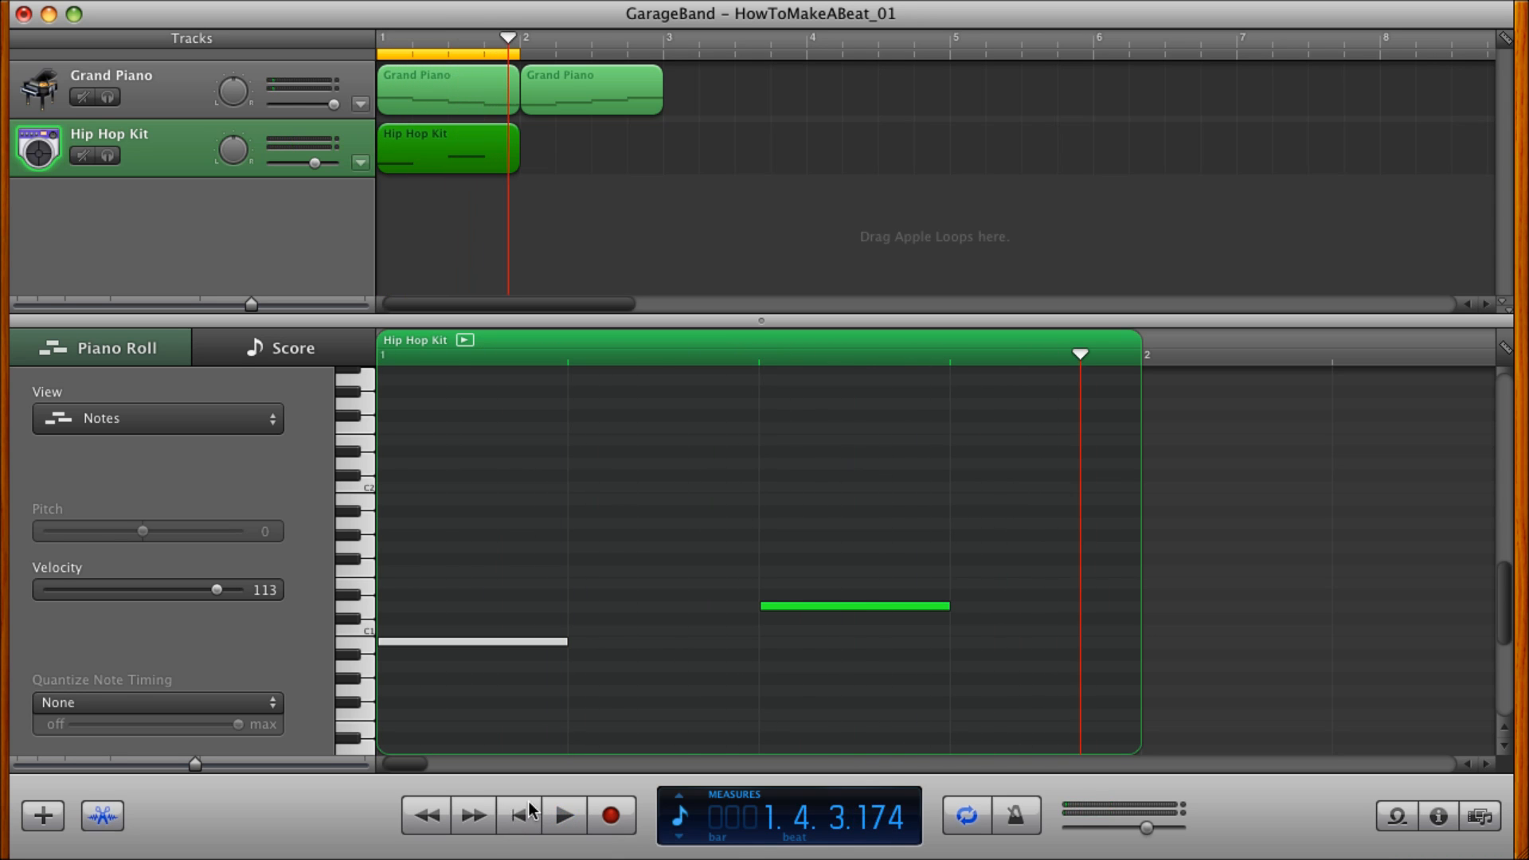
Extend the cycle region through measure 2 and create an empty Hip Hop Kit region in measure 2.
{"action": "left_click_drag", "start_coordinate": [522, 51], "coordinate": [651, 52]}
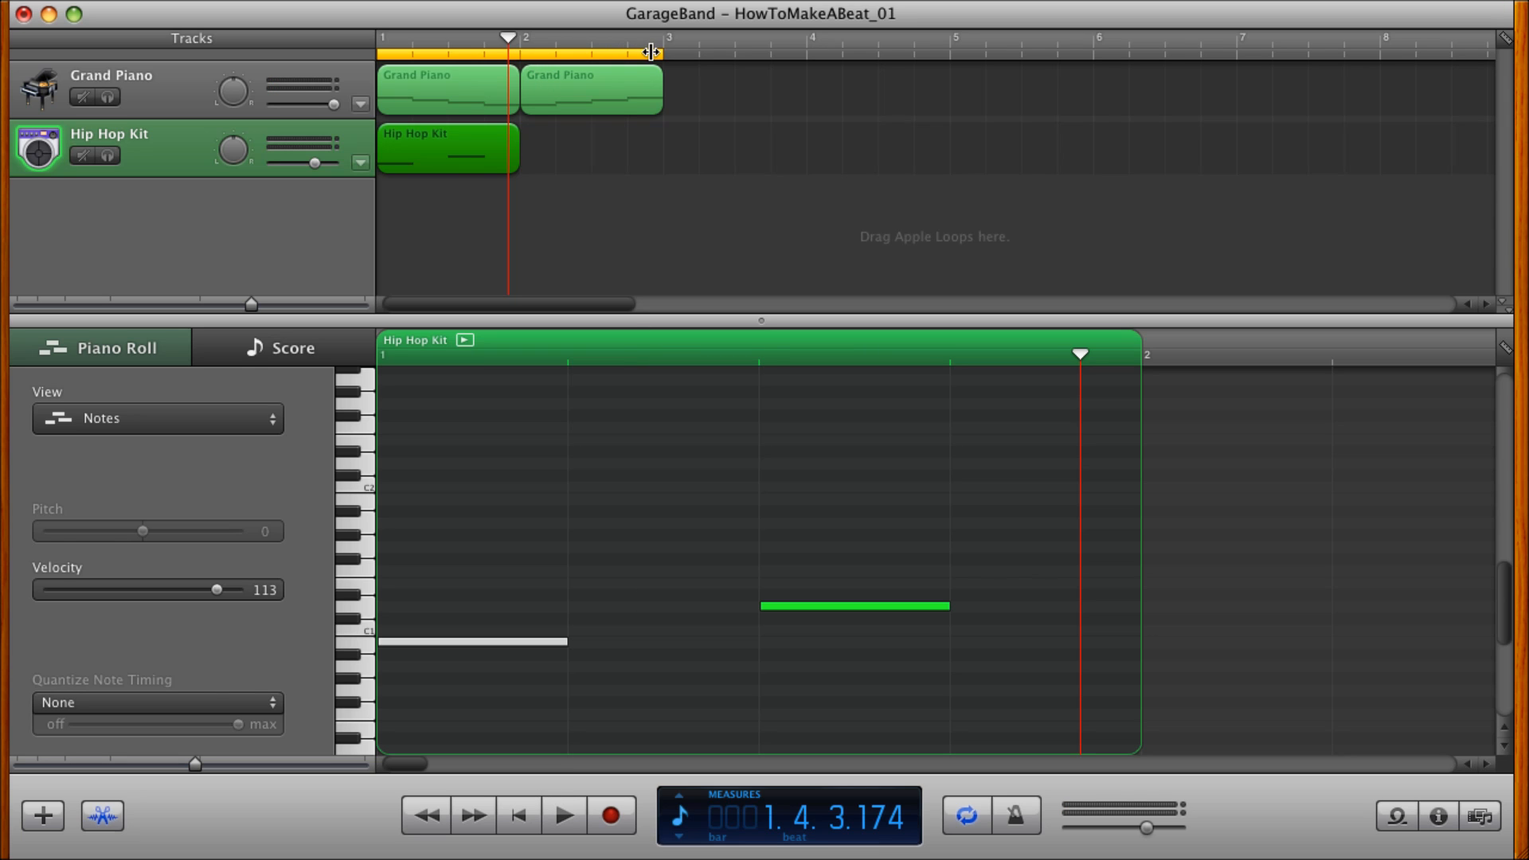
{"action": "left_click", "coordinate": [537, 145], "text": "super"}
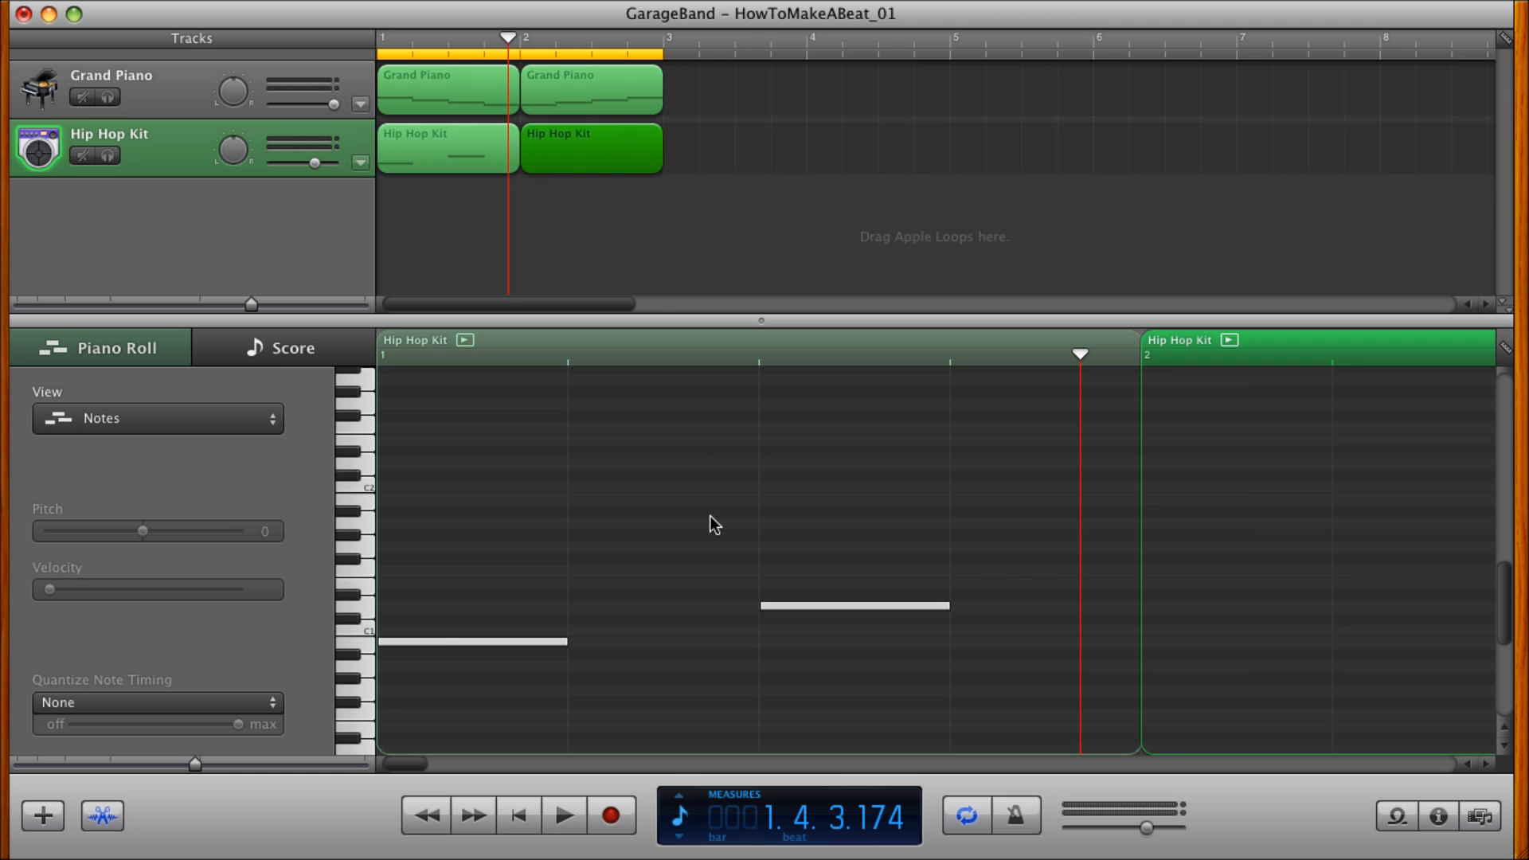
{"action": "left_click_drag", "start_coordinate": [193, 767], "coordinate": [143, 770]}
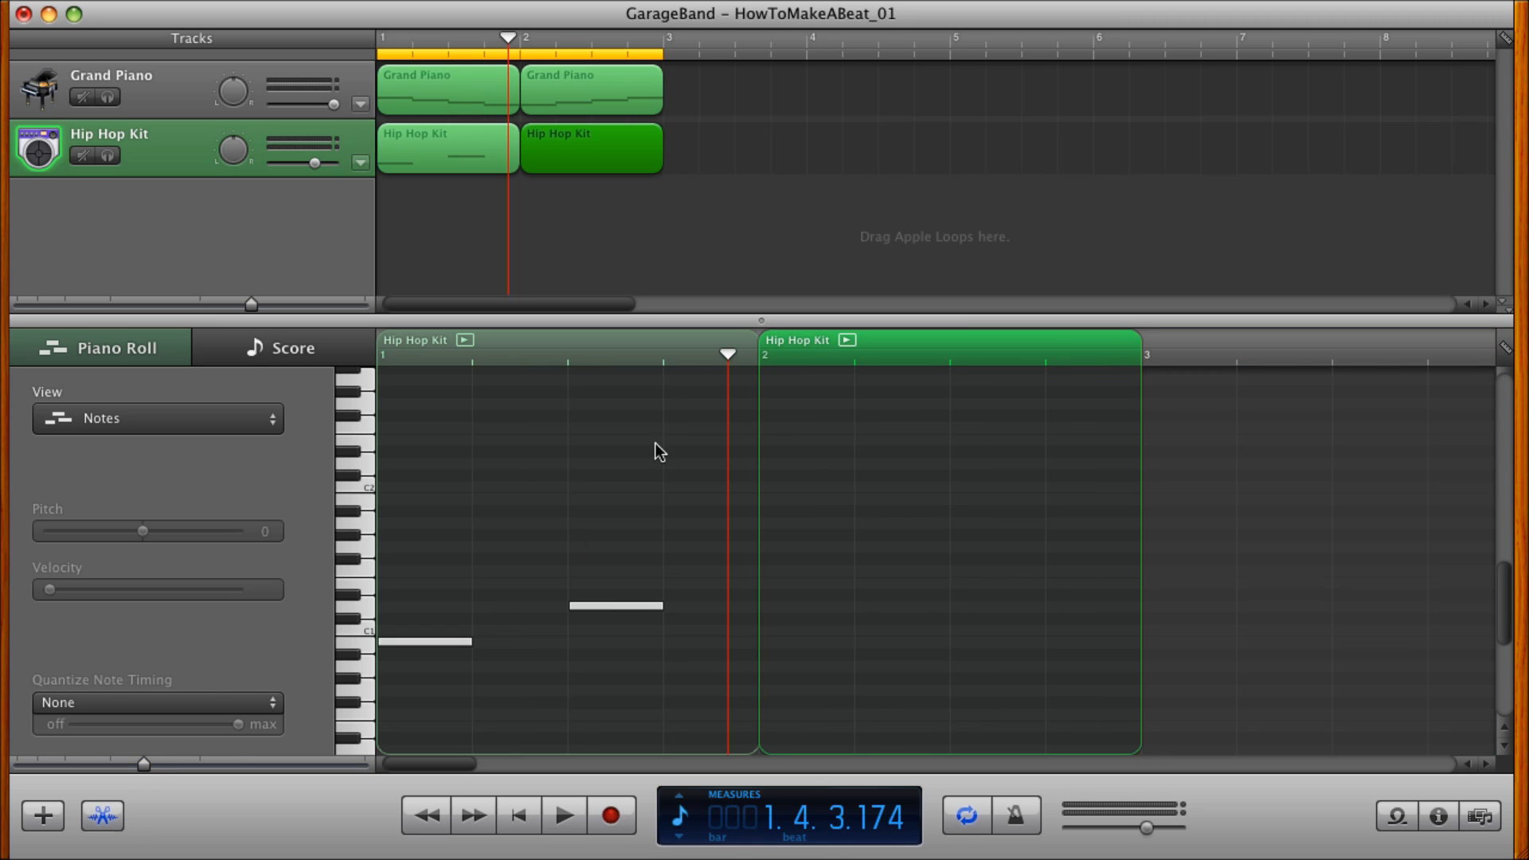
Audition the D1 drum note, move it up to F1 on beat 2 of measure 1, and play the beat from the beginning.
{"action": "left_click_drag", "start_coordinate": [723, 353], "coordinate": [542, 360]}
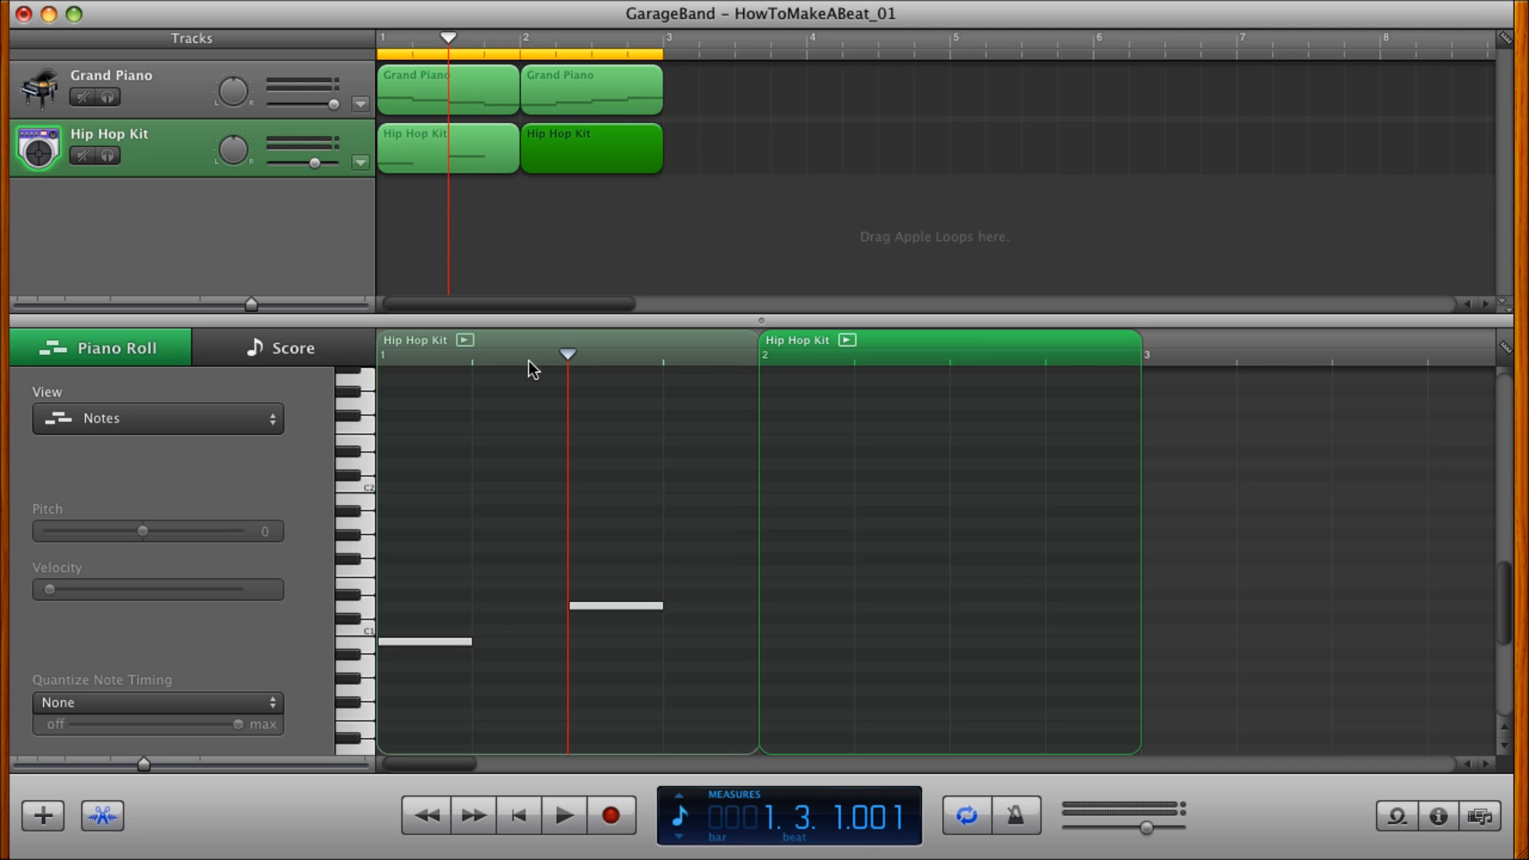
{"action": "key", "text": "space"}
{"action": "key", "text": "space"}
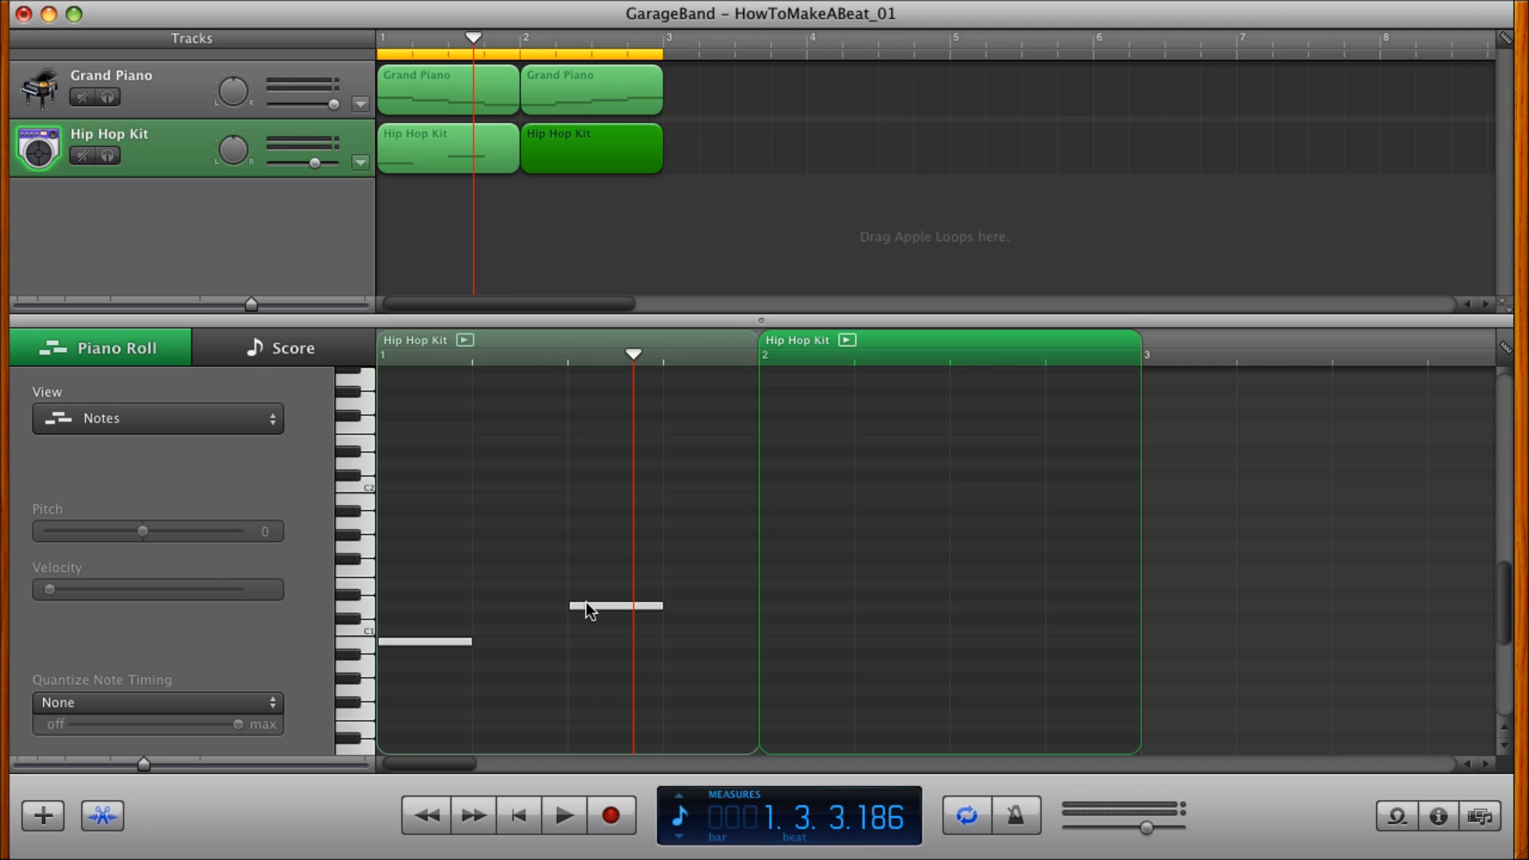
{"action": "left_click", "coordinate": [587, 606]}
{"action": "left_click_drag", "start_coordinate": [587, 608], "coordinate": [494, 572]}
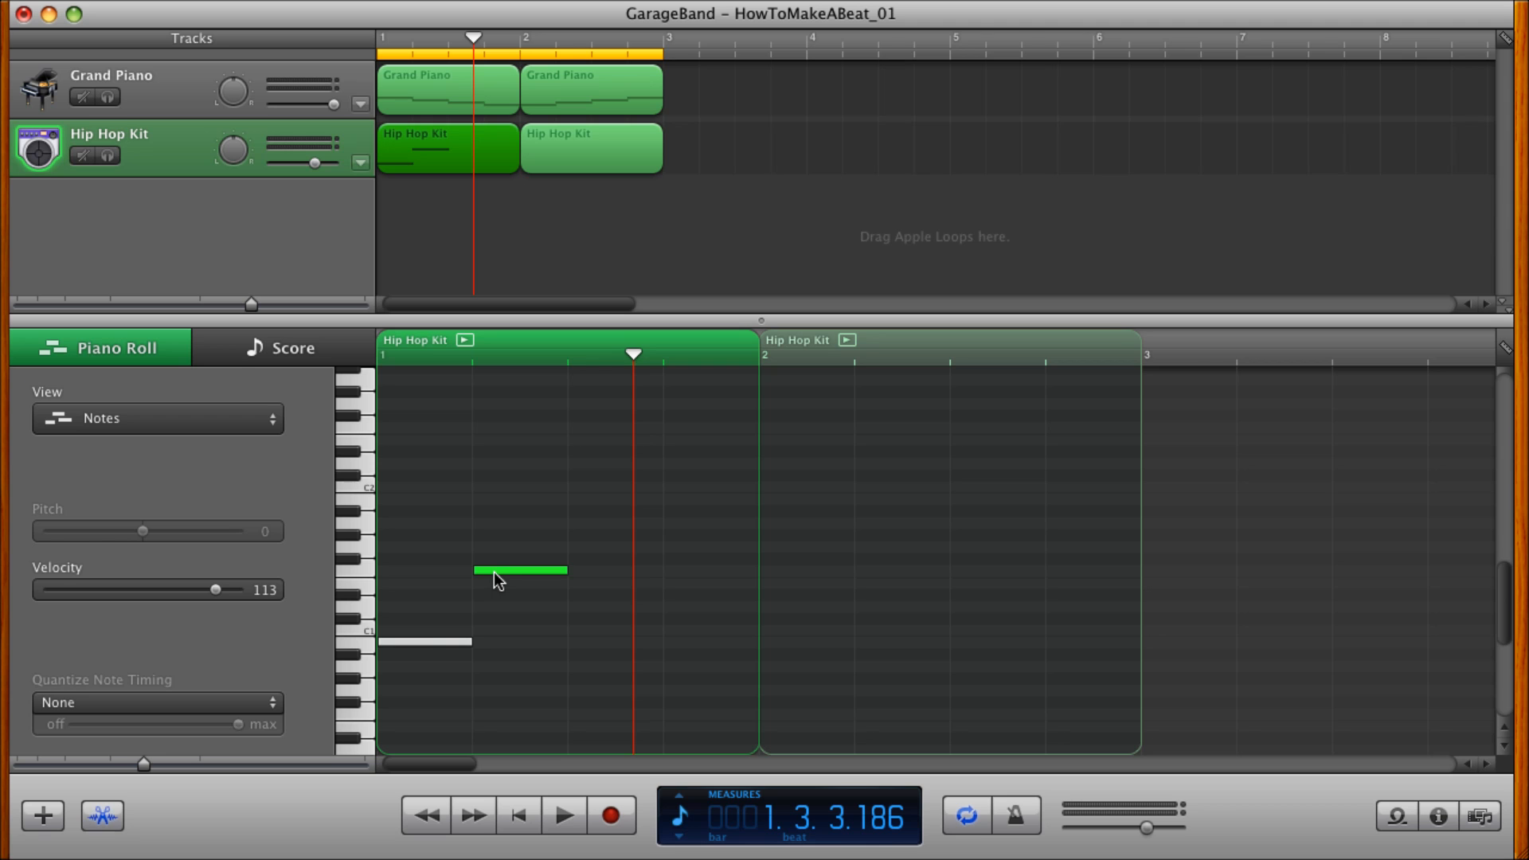
{"action": "left_click", "coordinate": [519, 815]}
{"action": "left_click", "coordinate": [566, 820]}
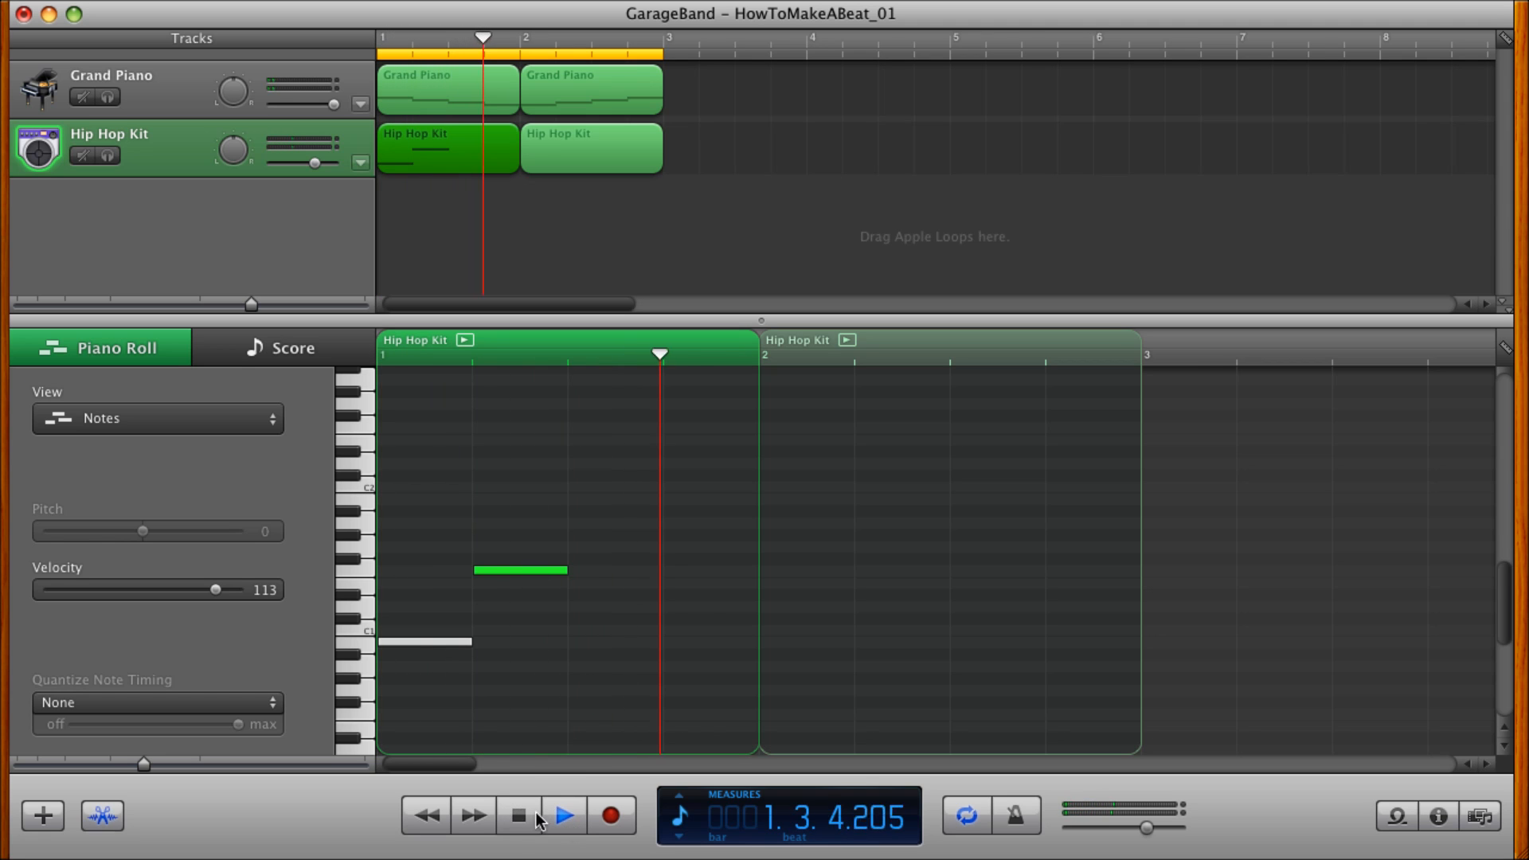
{"action": "left_click", "coordinate": [536, 818]}
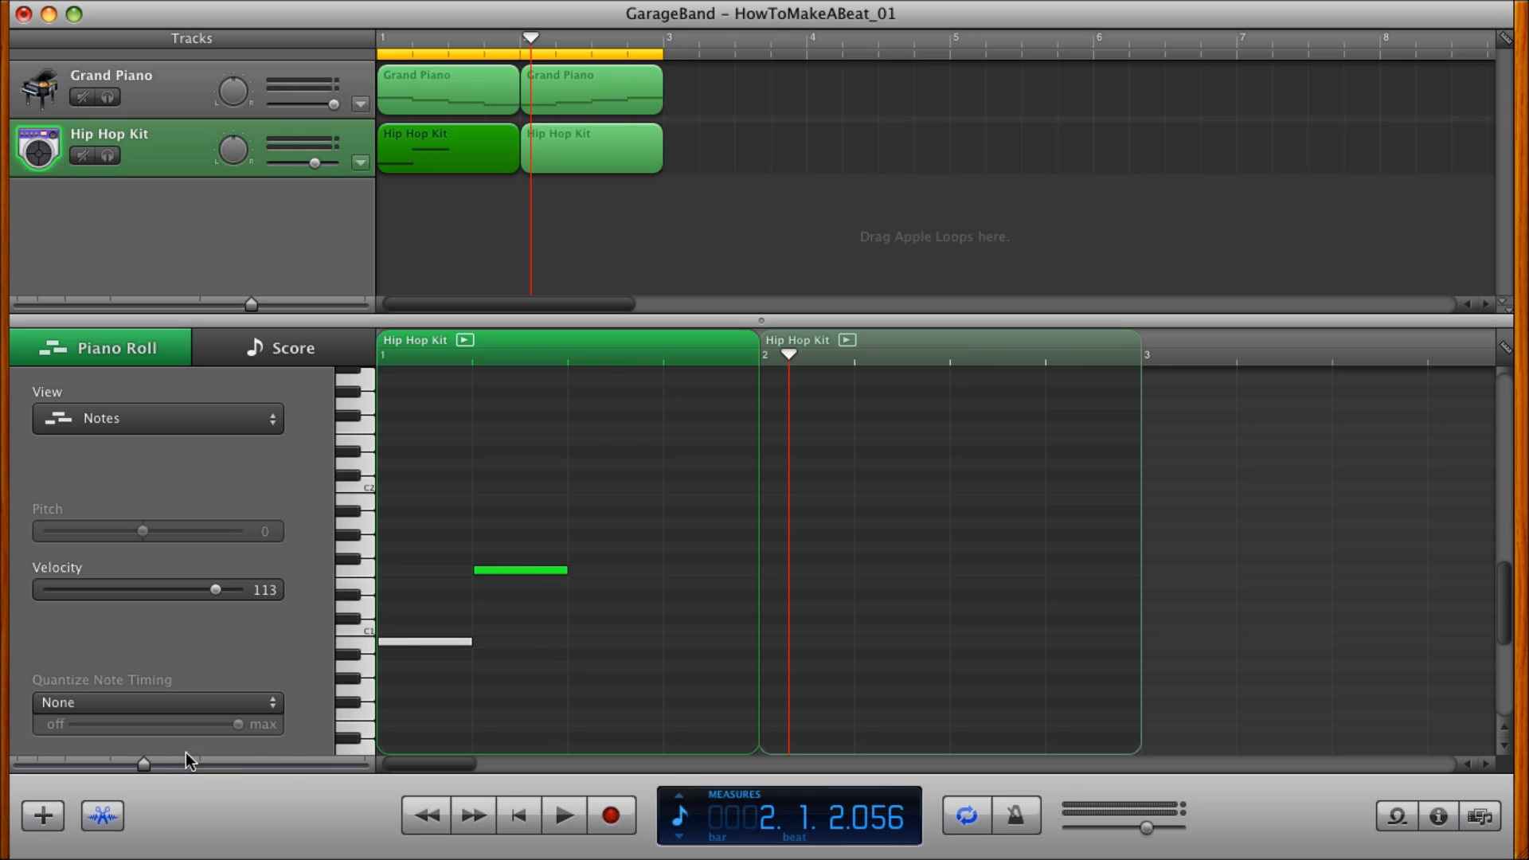
Set the piano roll's note grid to 1/8 Note.
{"action": "left_click_drag", "start_coordinate": [148, 763], "coordinate": [183, 763]}
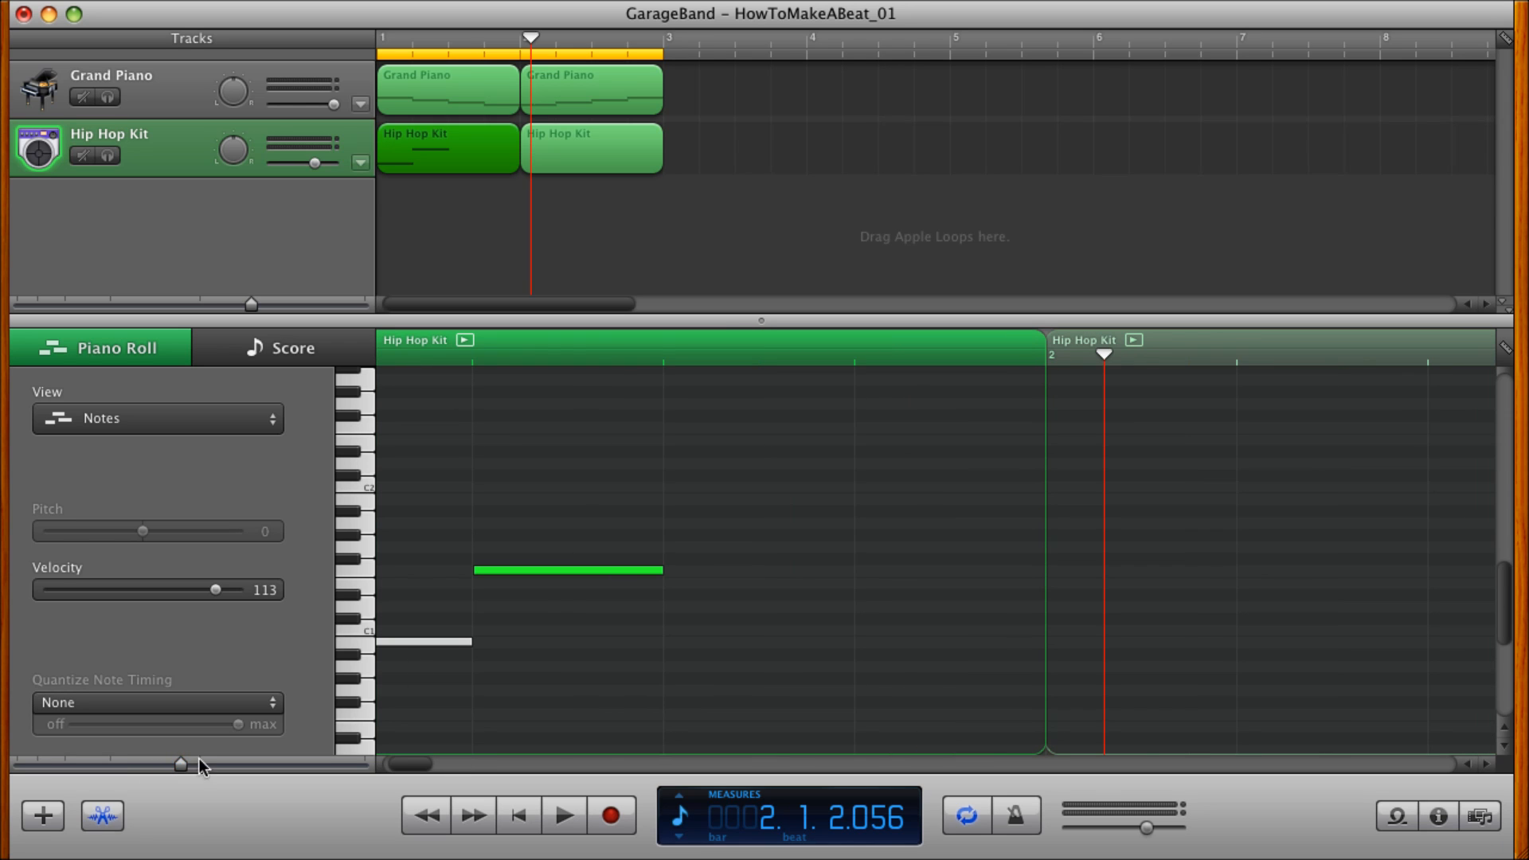
{"action": "scroll", "coordinate": [569, 607], "scroll_direction": "left", "scroll_amount": 4}
{"action": "scroll", "coordinate": [568, 607], "scroll_direction": "up", "scroll_amount": 3}
{"action": "scroll", "coordinate": [569, 612], "scroll_direction": "down", "scroll_amount": 5}
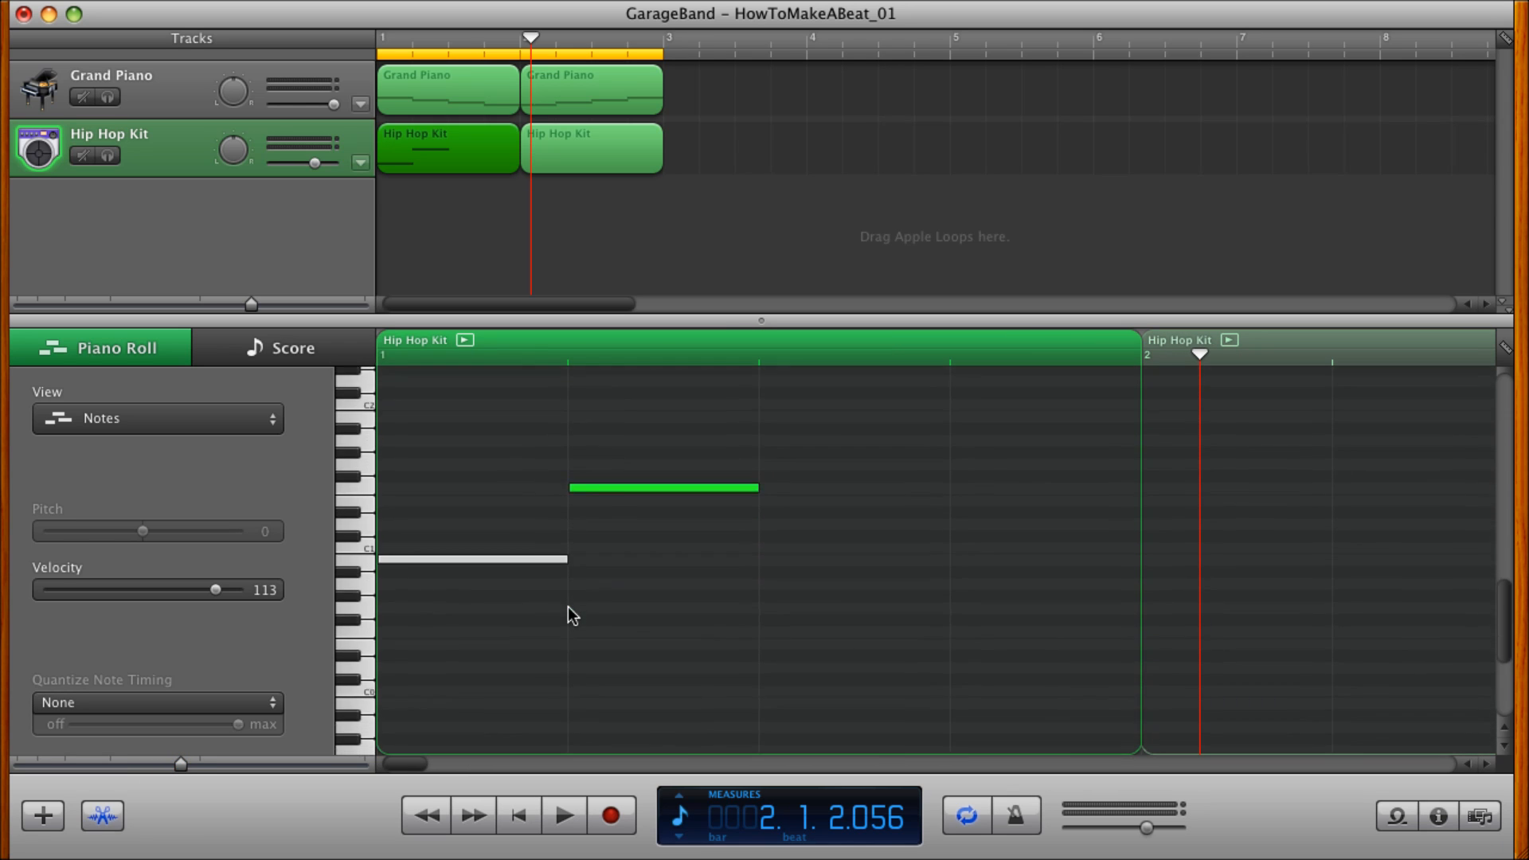
{"action": "scroll", "coordinate": [569, 612], "scroll_direction": "up", "scroll_amount": 2}
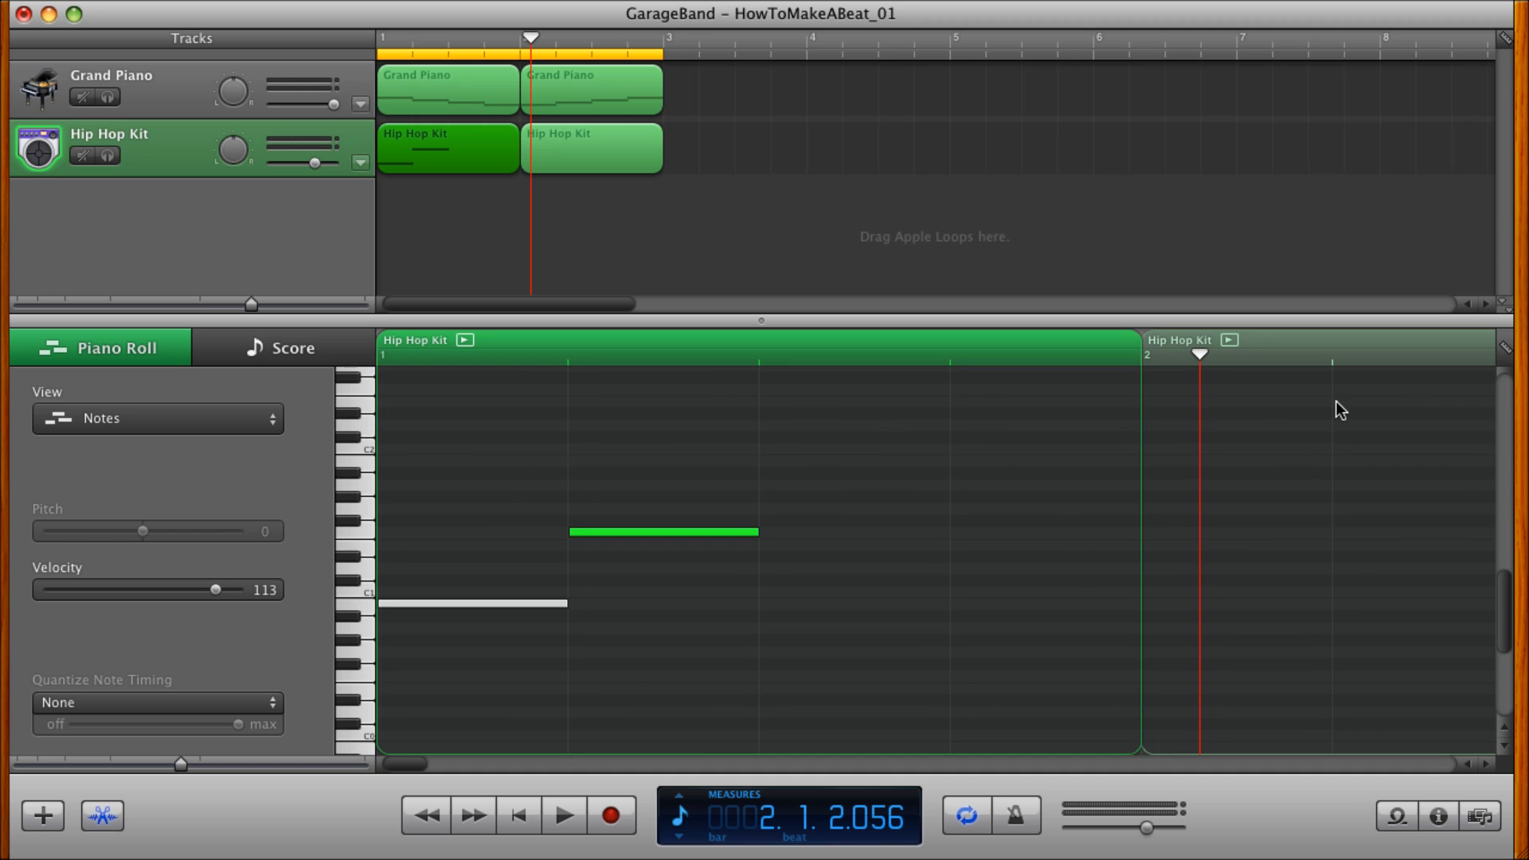
{"action": "left_click", "coordinate": [1509, 348]}
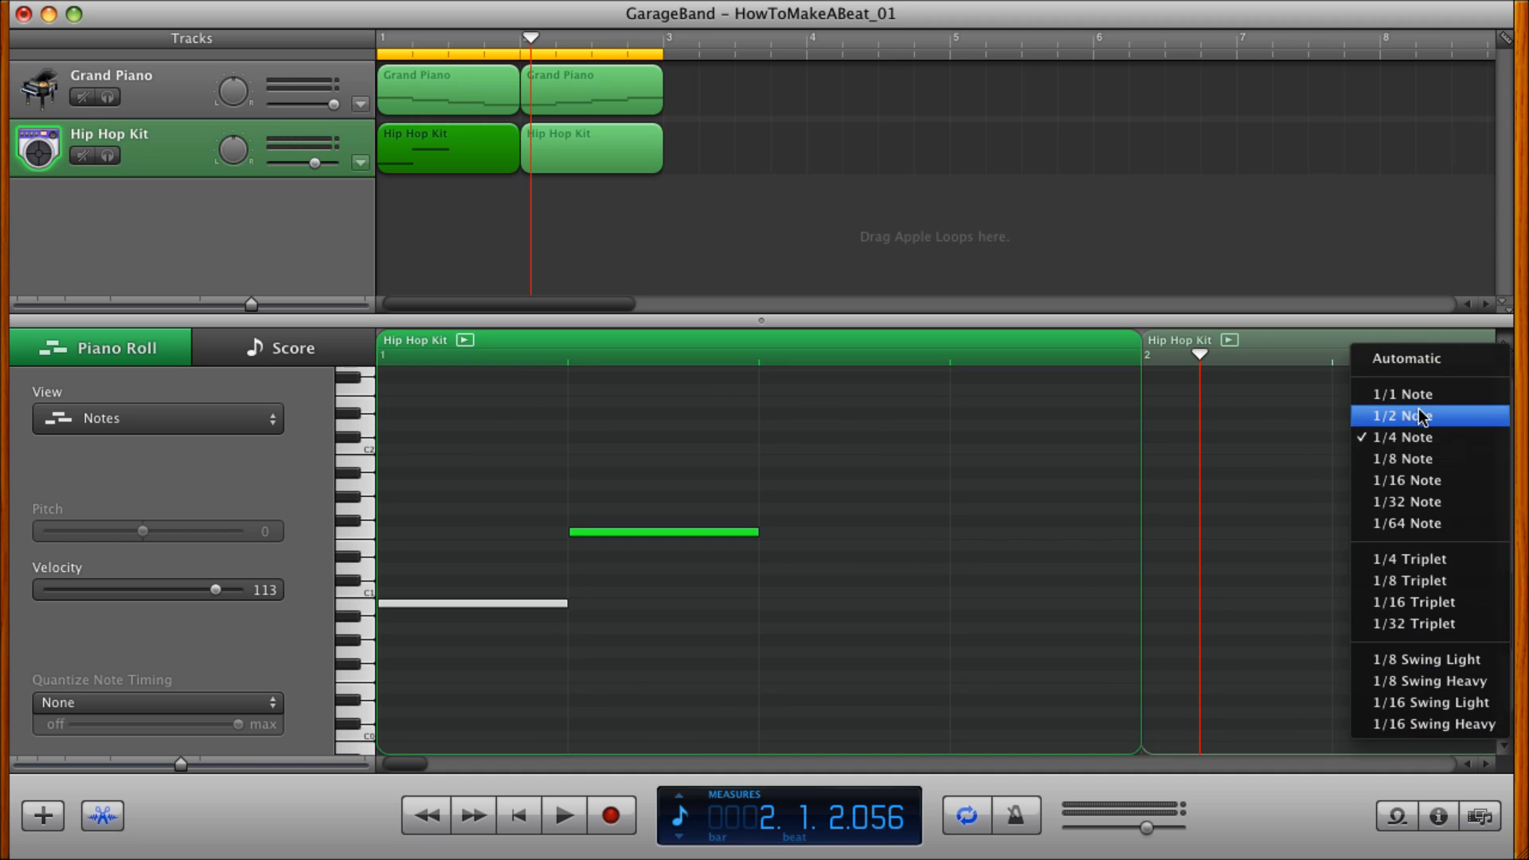
{"action": "left_click", "coordinate": [1410, 459]}
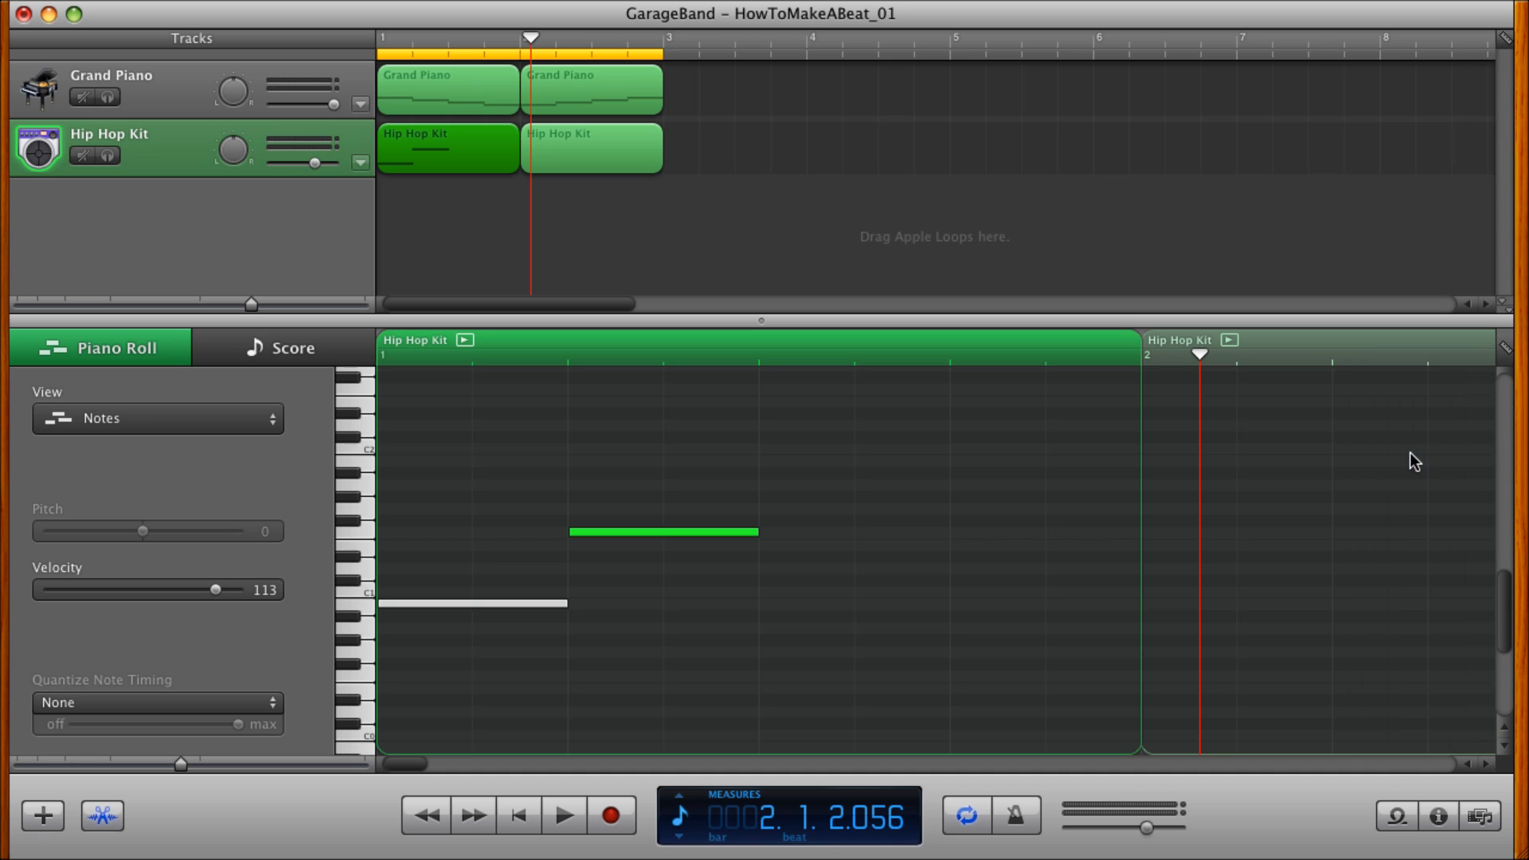
Move the F1 drum note half a beat later, shorten it to an eighth note, and play the beat from the beginning.
{"action": "left_click_drag", "start_coordinate": [620, 532], "coordinate": [693, 535]}
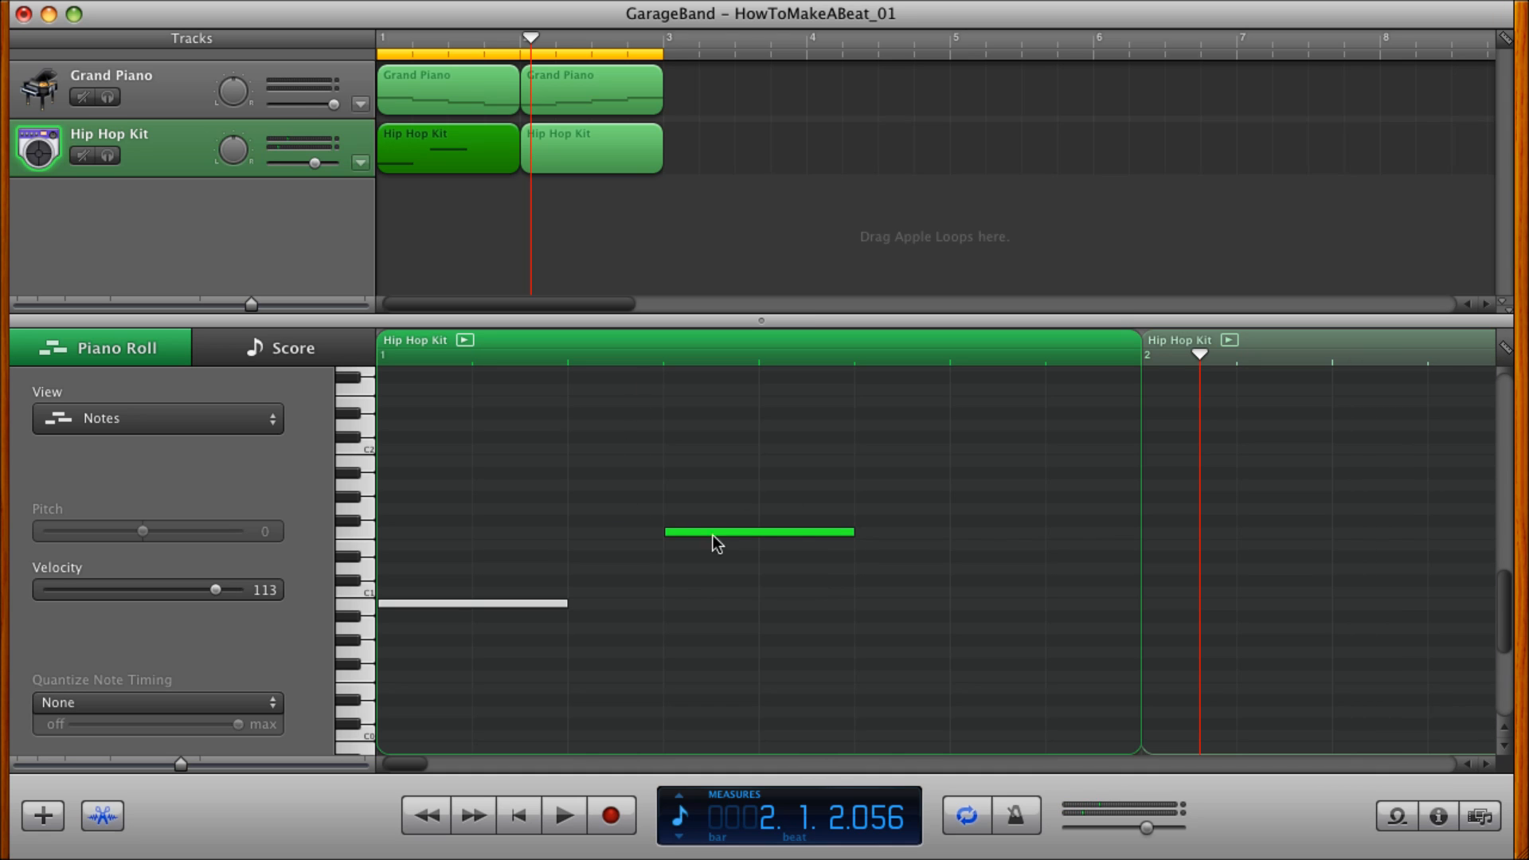
{"action": "left_click_drag", "start_coordinate": [855, 533], "coordinate": [764, 531]}
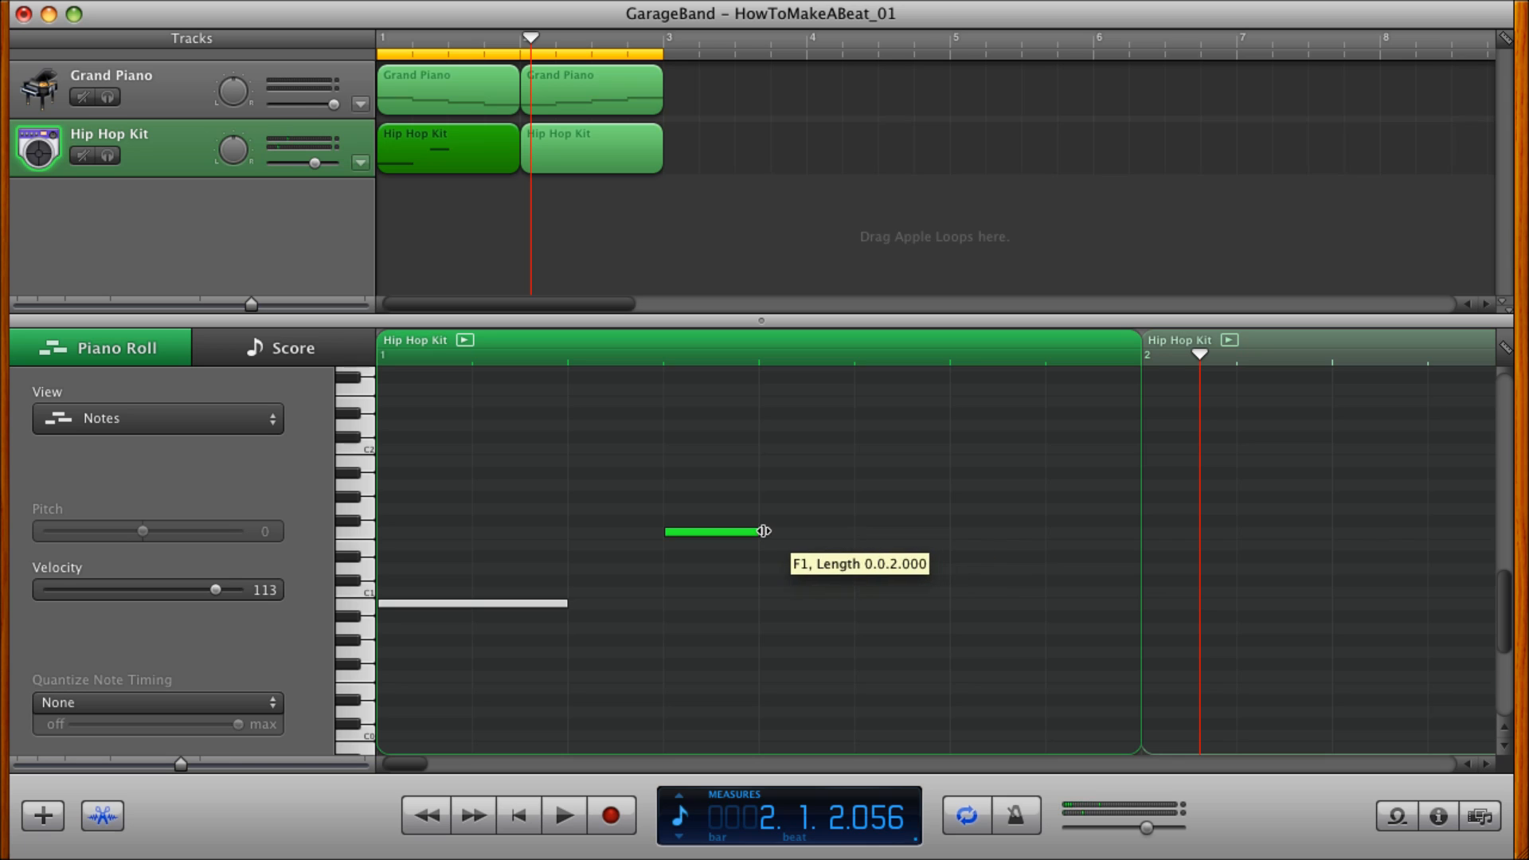
{"action": "left_click_drag", "start_coordinate": [566, 605], "coordinate": [566, 604]}
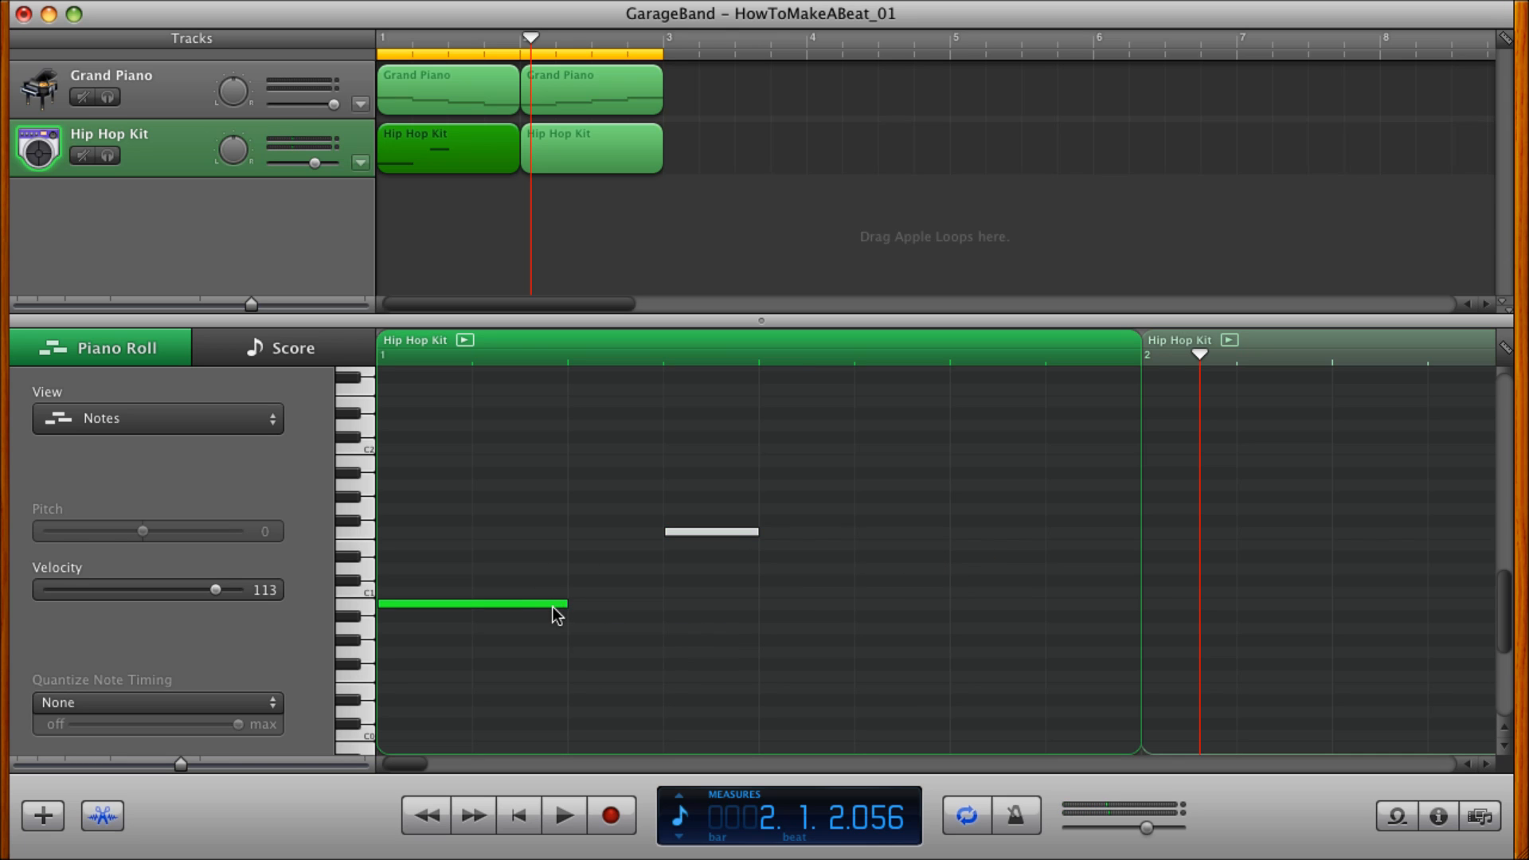
{"action": "left_click", "coordinate": [519, 812]}
{"action": "left_click", "coordinate": [563, 816]}
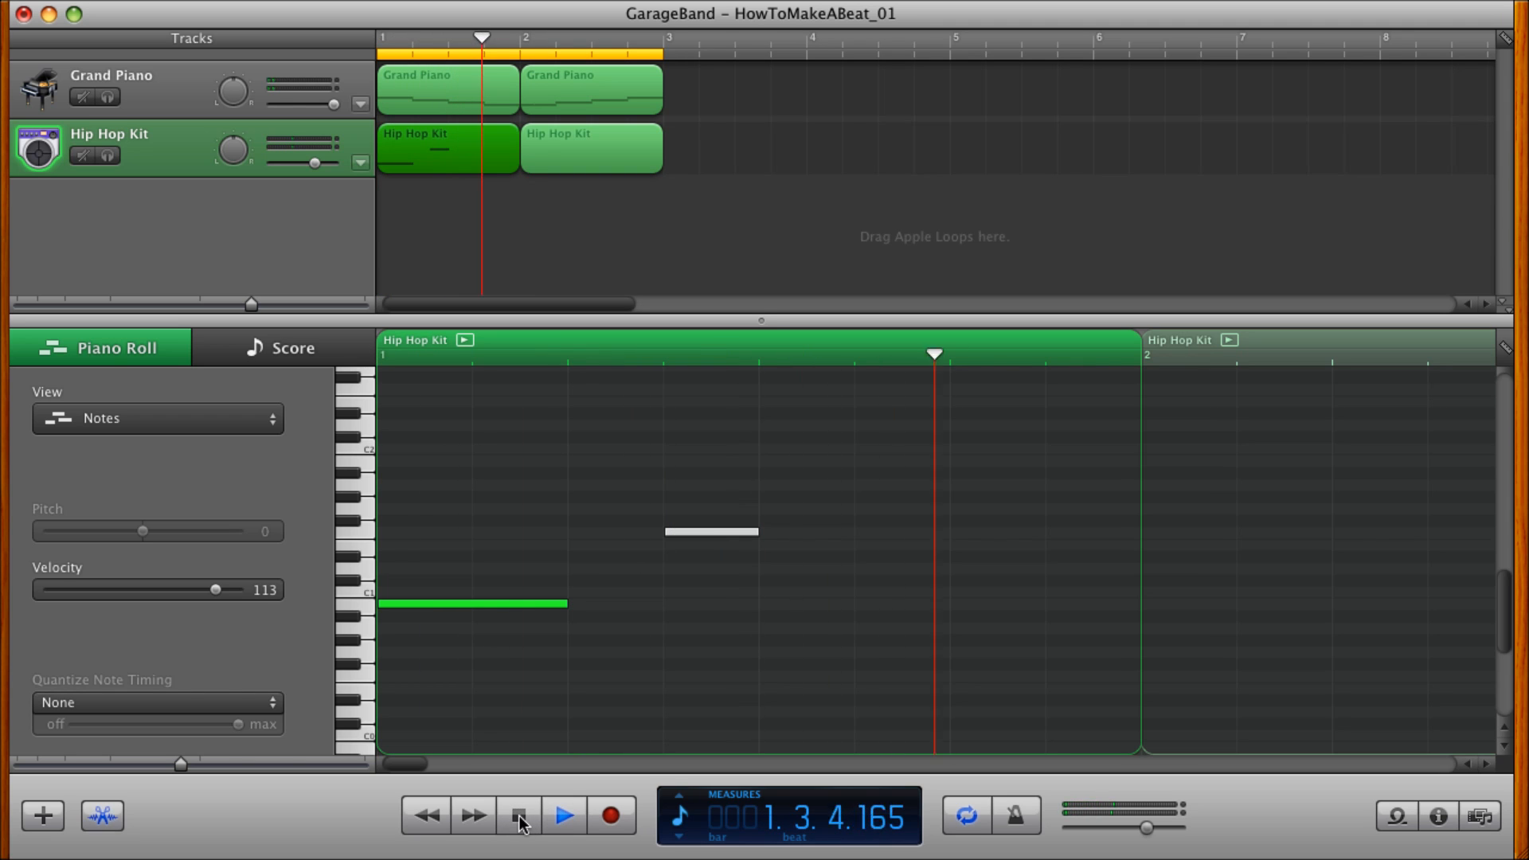
Copy the F1 drum note down to D1 on beat 3 of measure 1 and play the beat from the beginning.
{"action": "left_click", "coordinate": [714, 533]}
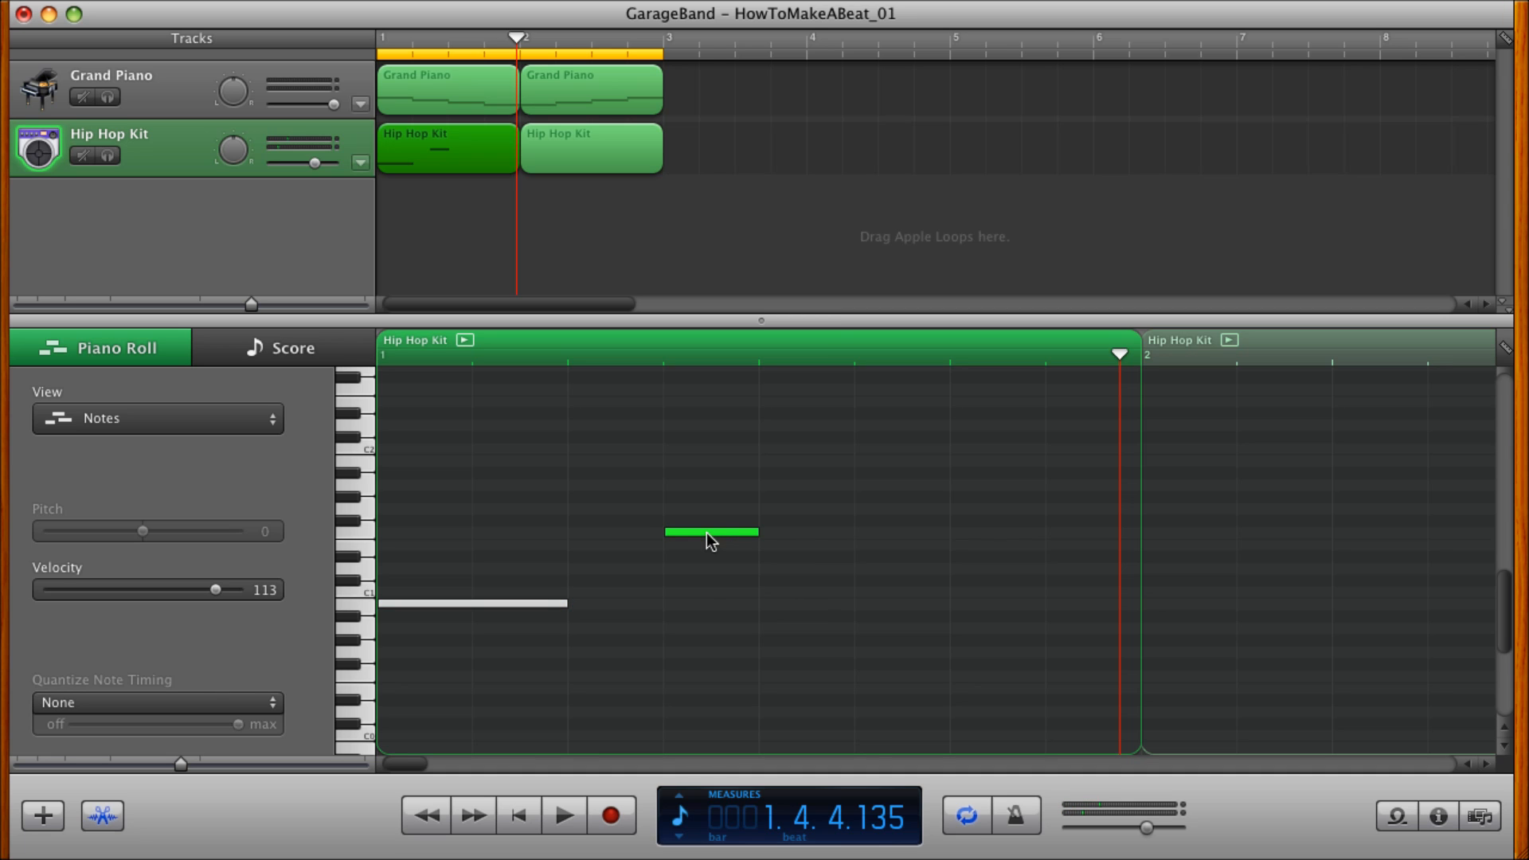
{"action": "left_click_drag", "start_coordinate": [706, 532], "coordinate": [805, 569]}
{"action": "left_click", "coordinate": [506, 825]}
{"action": "left_click", "coordinate": [563, 826]}
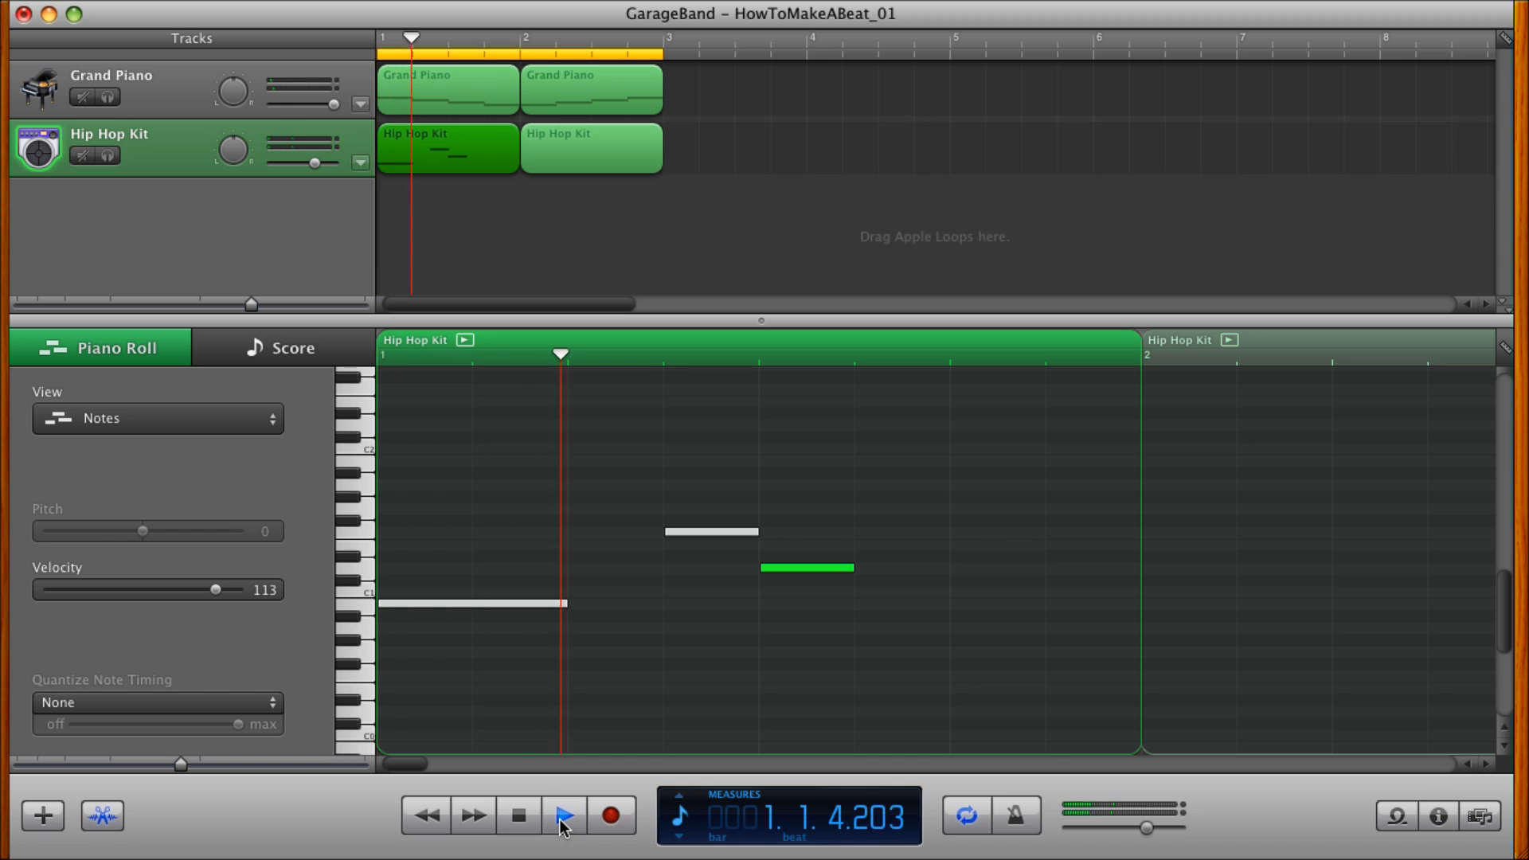
{"action": "left_click", "coordinate": [557, 821]}
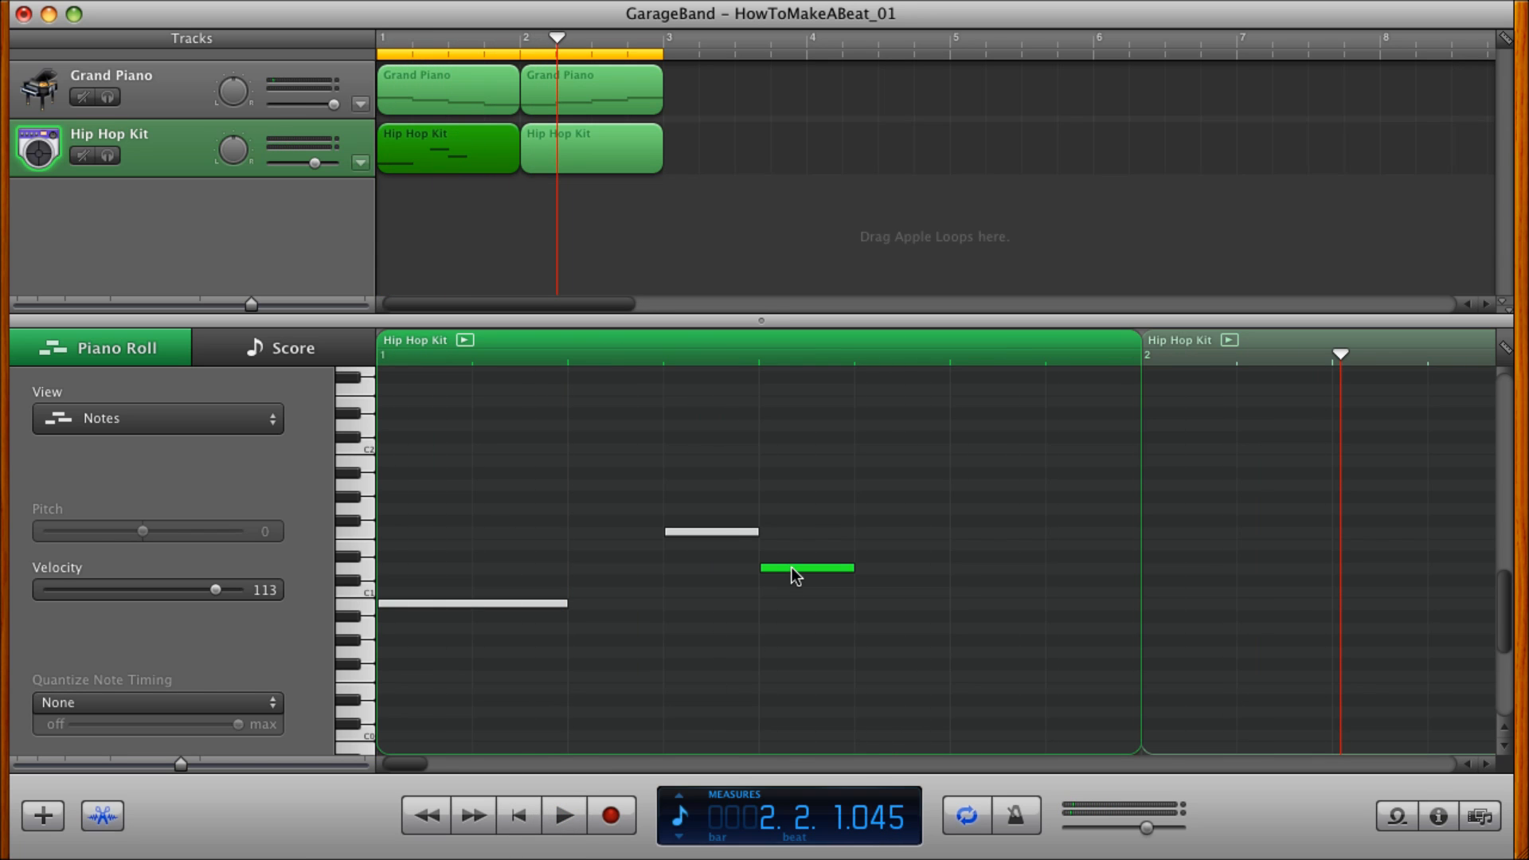
Copy the D1 drum note from beat 3 to beat 4 of measure 1 and play the result.
{"action": "left_click_drag", "start_coordinate": [792, 567], "coordinate": [953, 568]}
{"action": "left_click", "coordinate": [524, 815]}
{"action": "left_click", "coordinate": [563, 816]}
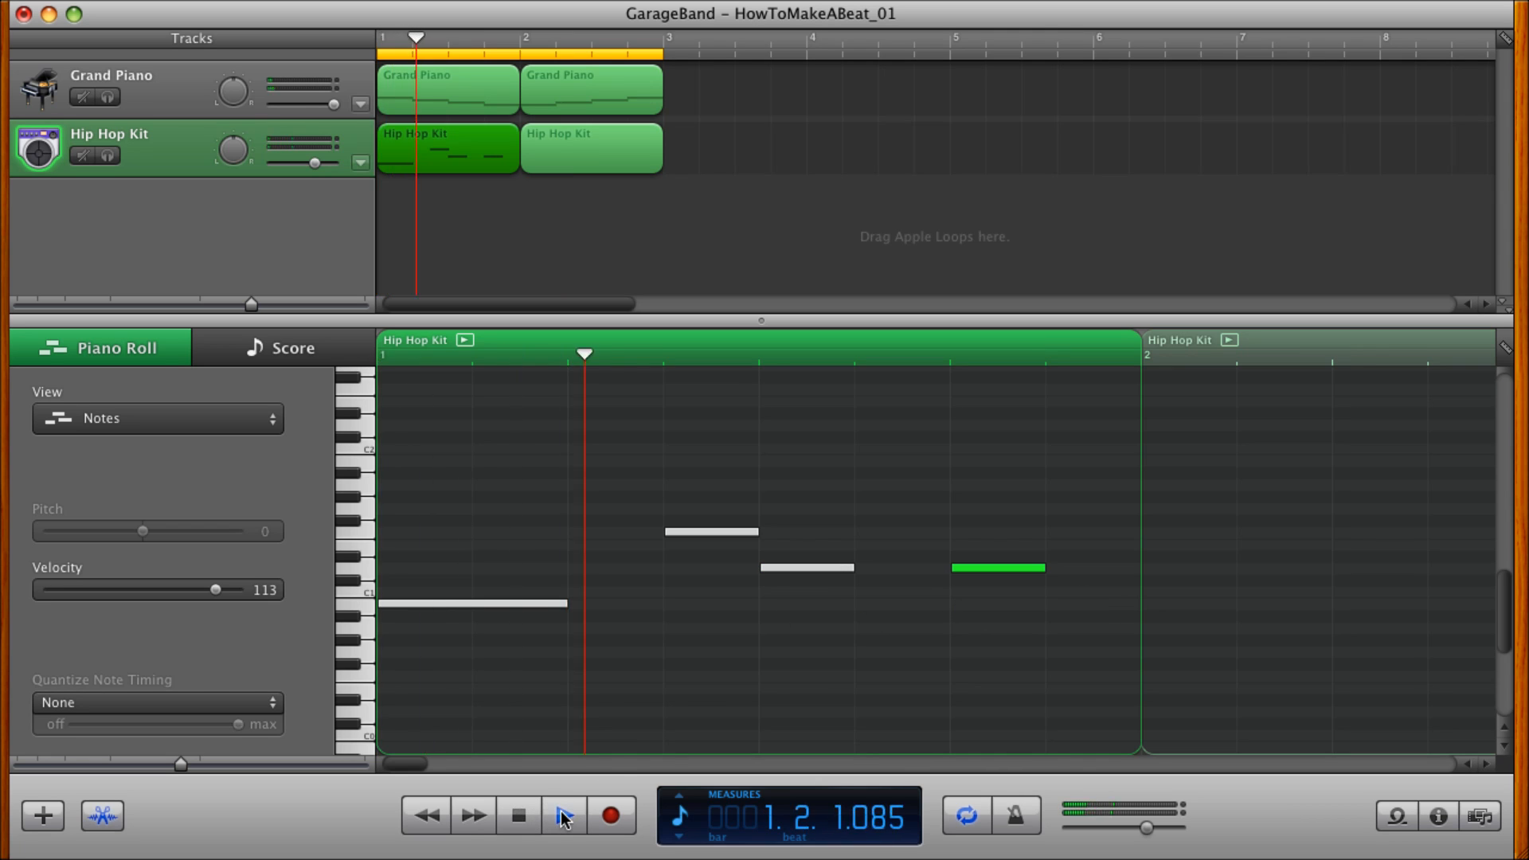
{"action": "left_click", "coordinate": [563, 817]}
Move the beat 4 drum note an eighth note later to the end of measure 1 and replay the beat.
{"action": "left_click_drag", "start_coordinate": [987, 574], "coordinate": [1064, 576]}
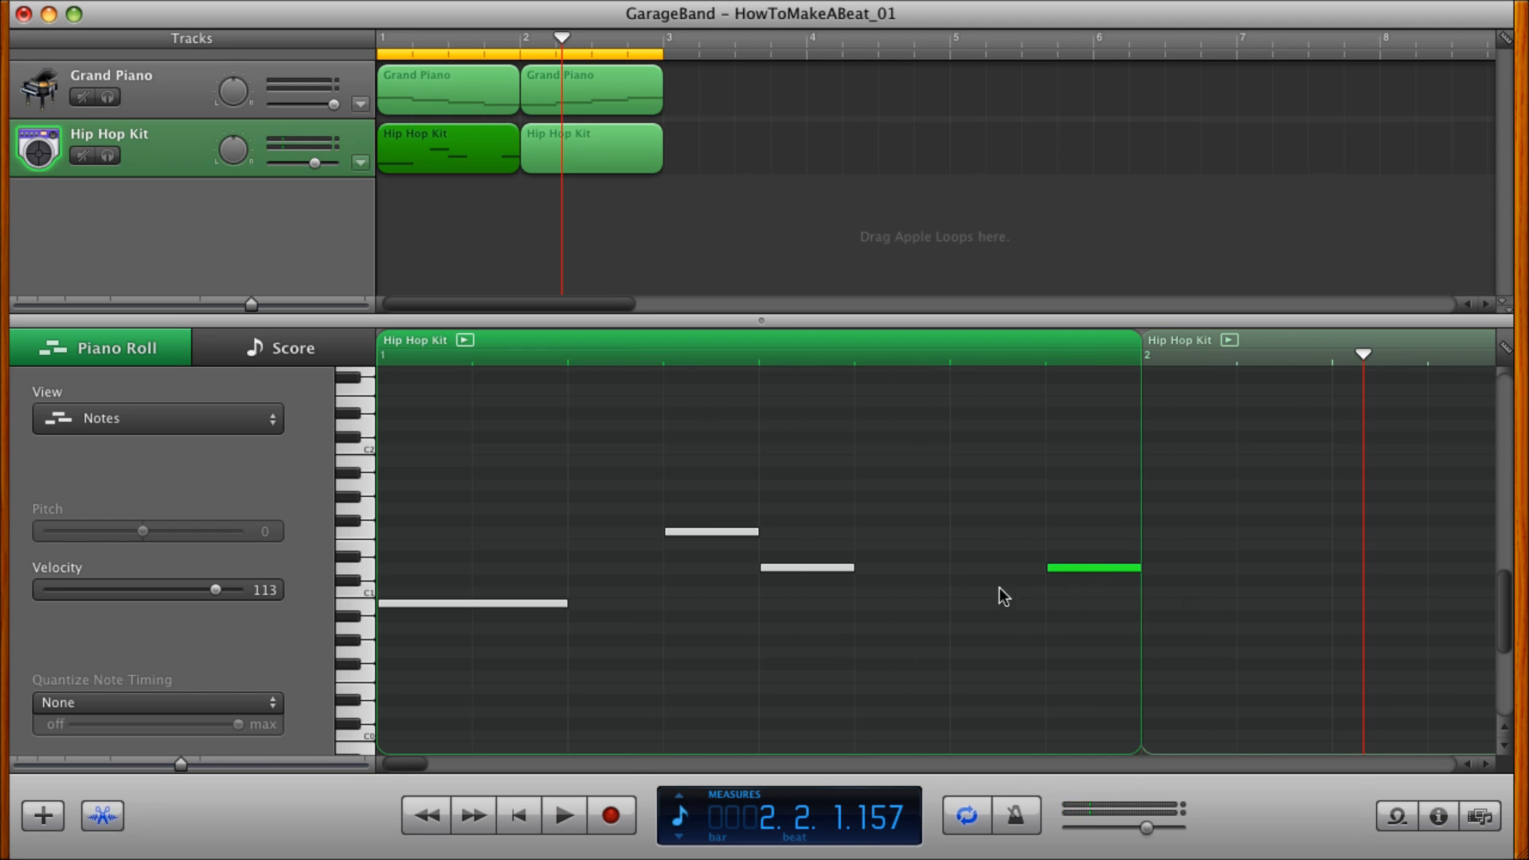
{"action": "left_click", "coordinate": [518, 820]}
{"action": "left_click", "coordinate": [563, 817]}
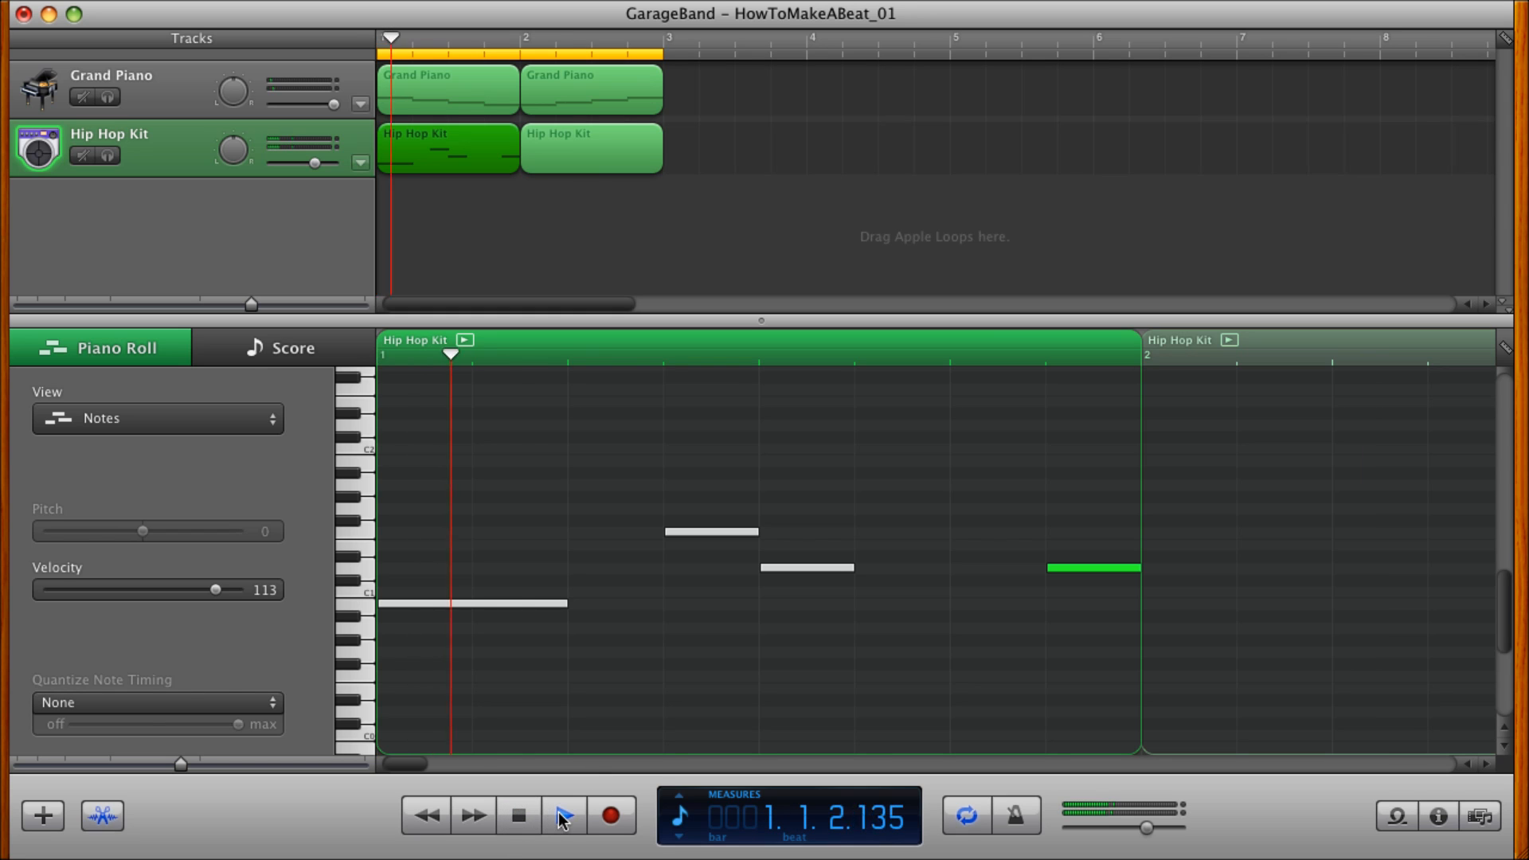
{"action": "left_click", "coordinate": [563, 821]}
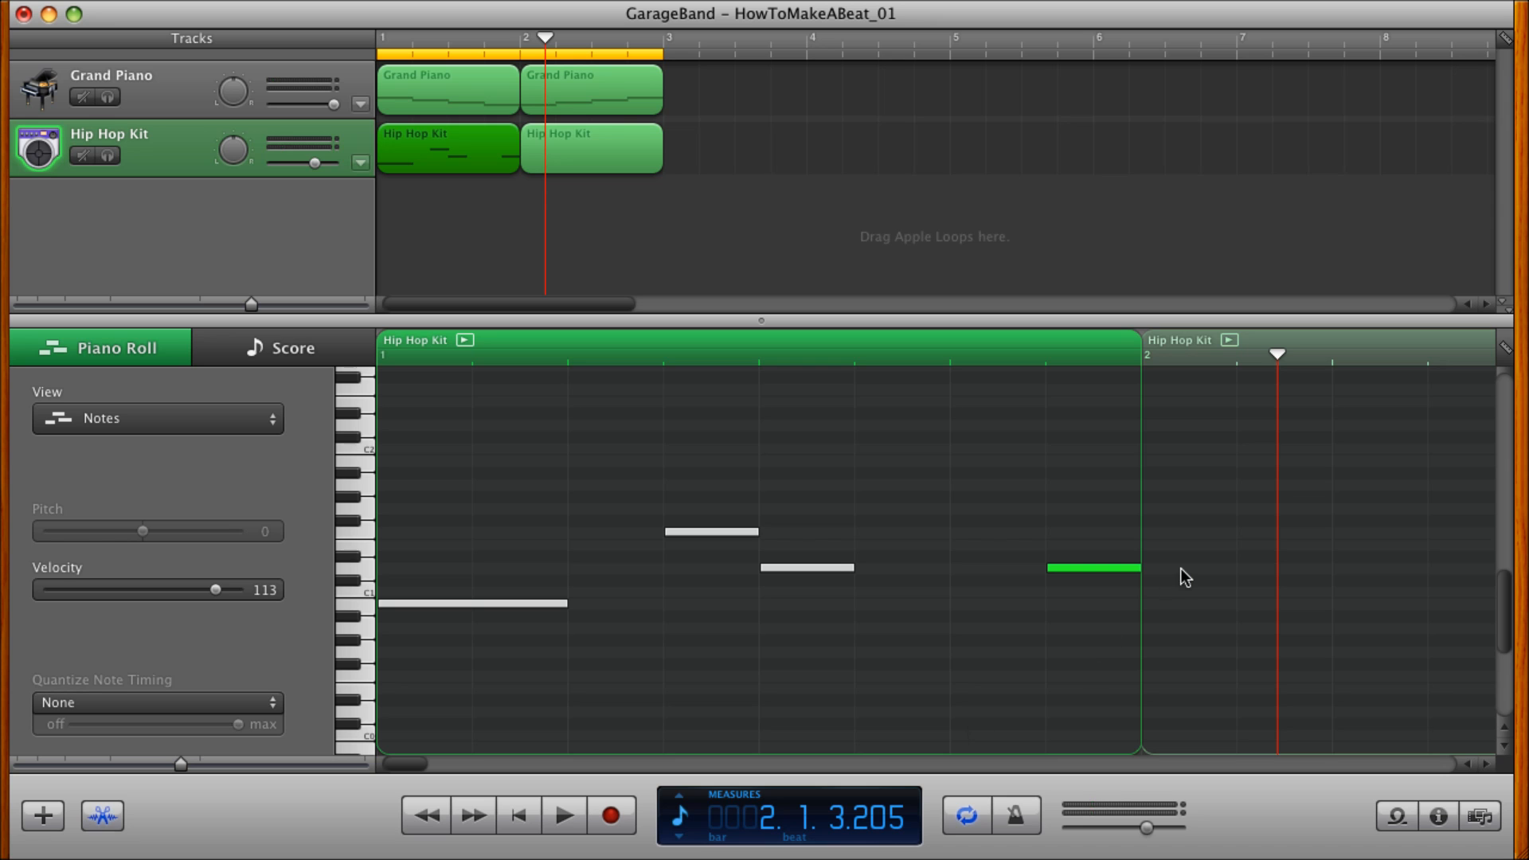
Draw a D1 drum note on the first beat of measure 2 and shorten it to an eighth note.
{"action": "scroll", "coordinate": [1181, 567], "scroll_direction": "right", "scroll_amount": 5}
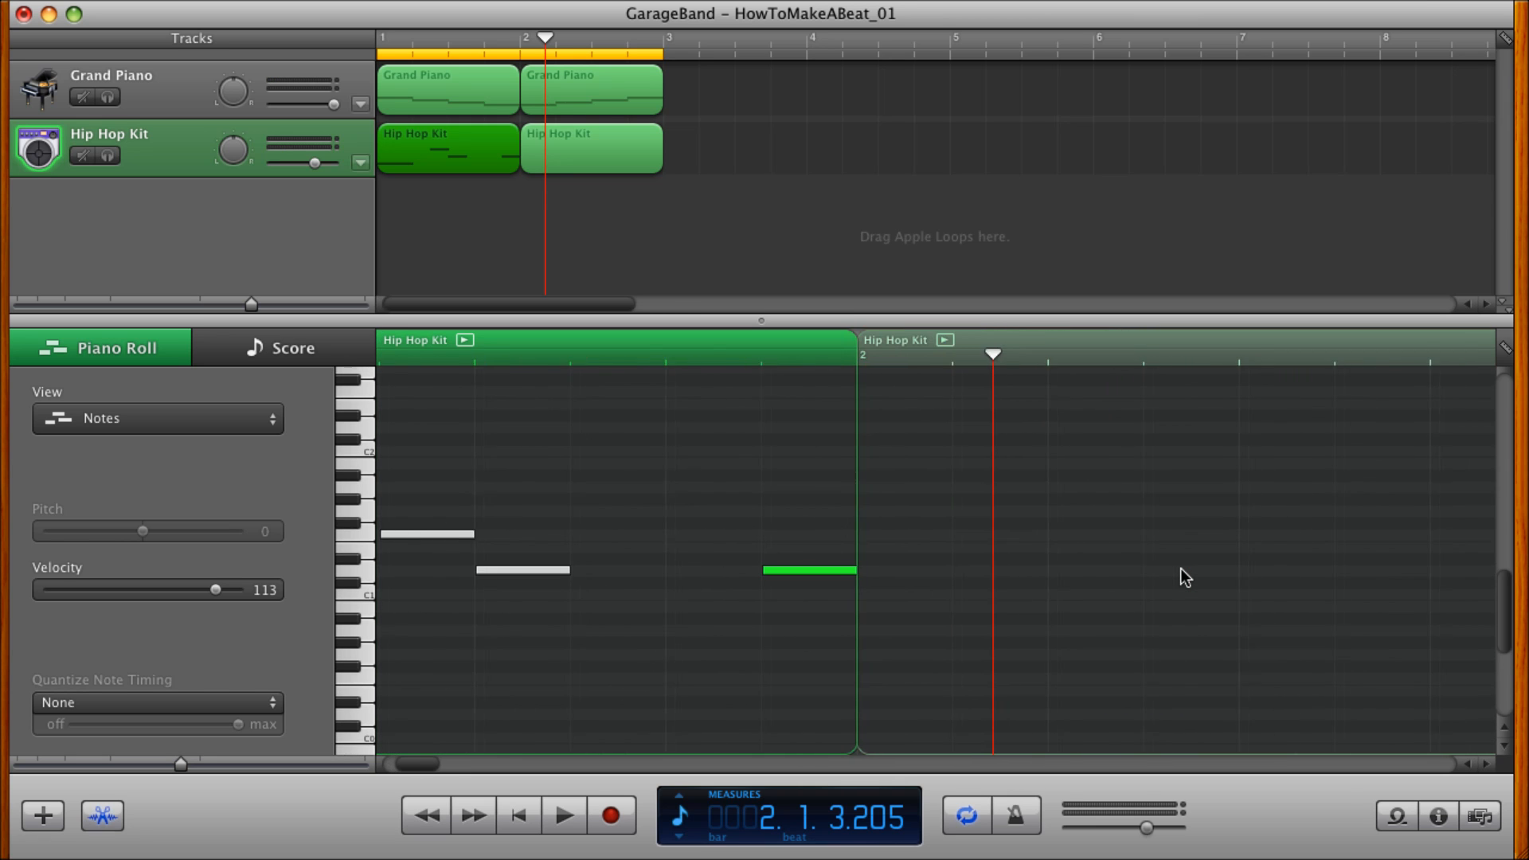
{"action": "scroll", "coordinate": [1180, 569], "scroll_direction": "right", "scroll_amount": 1}
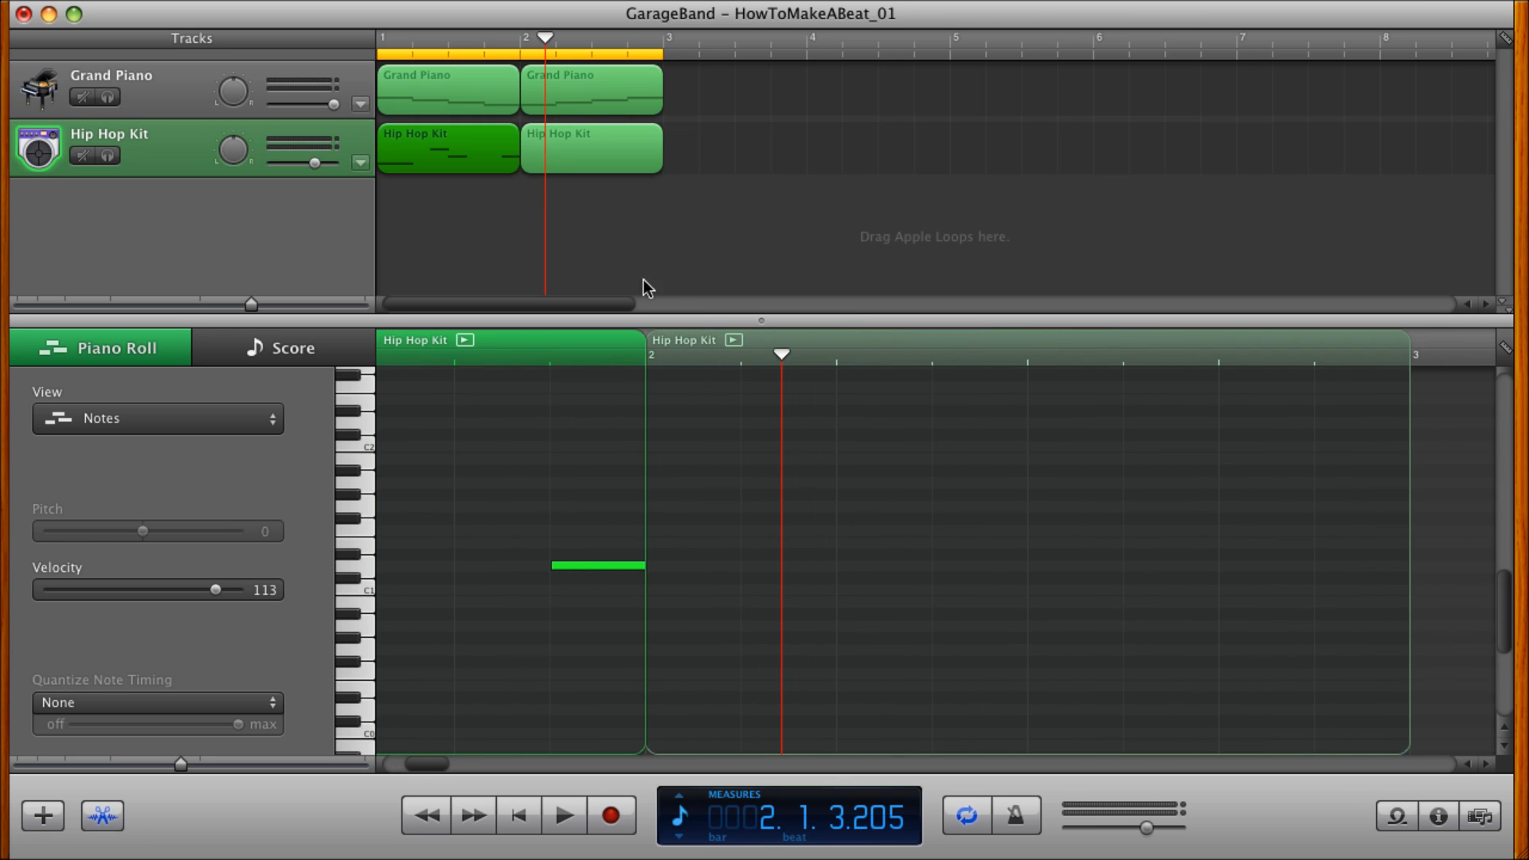
{"action": "left_click", "coordinate": [577, 152]}
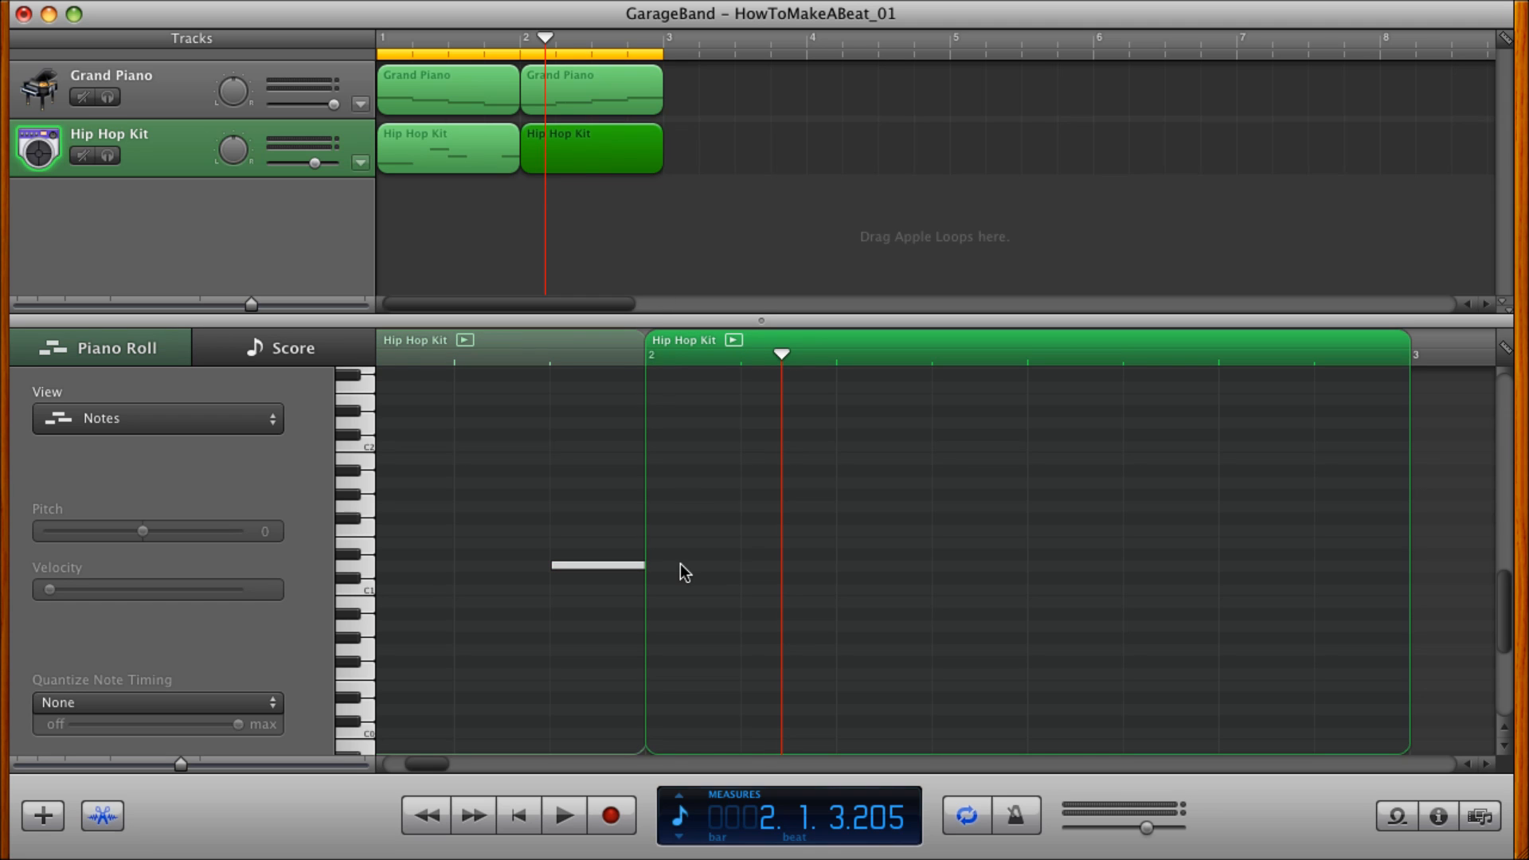
{"action": "left_click", "coordinate": [595, 566]}
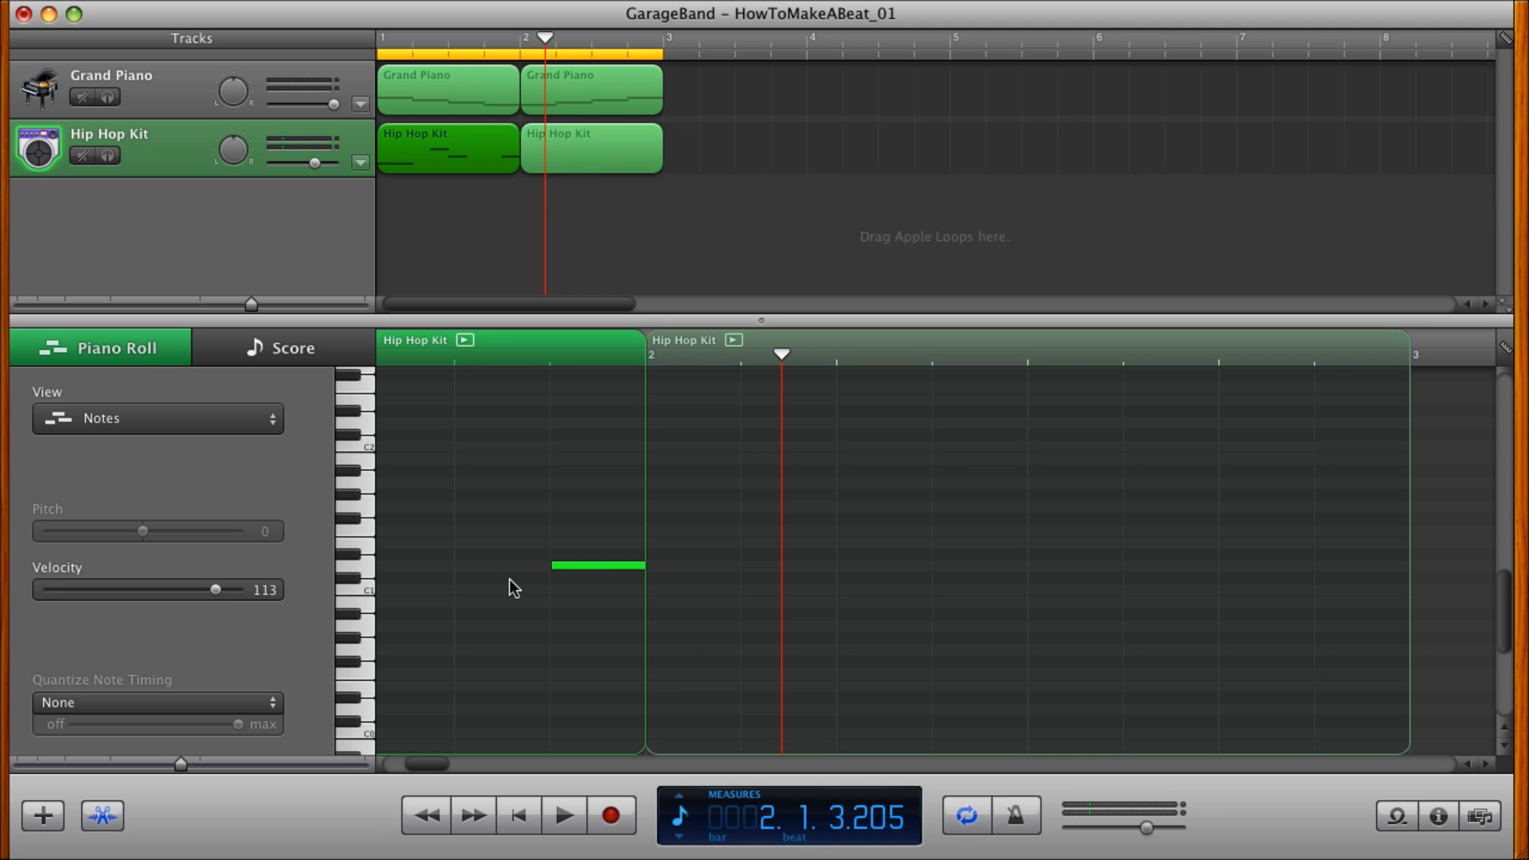
{"action": "left_click", "coordinate": [677, 562]}
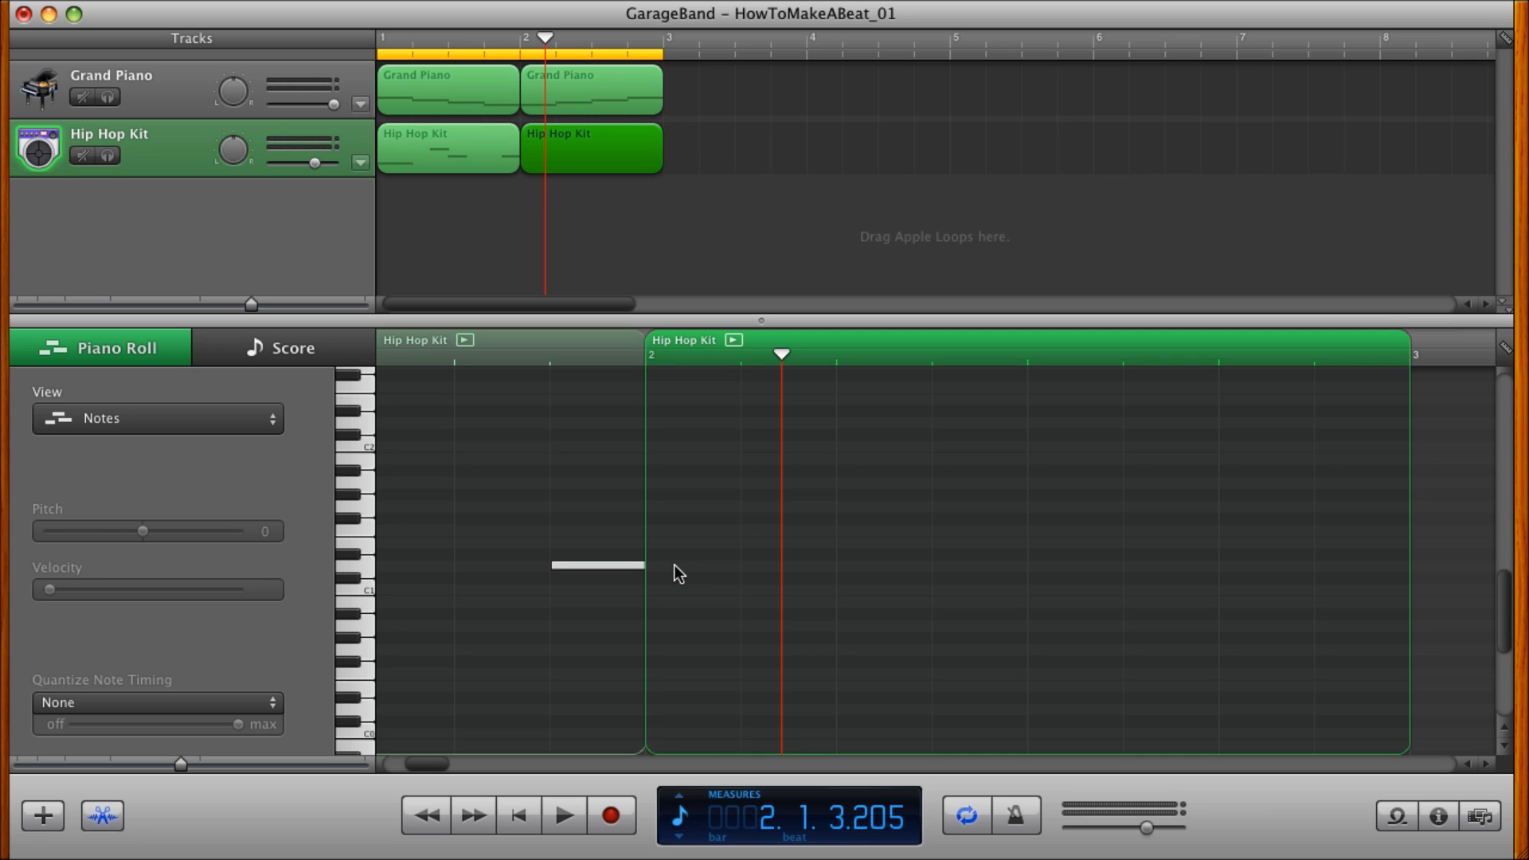
{"action": "left_click", "coordinate": [676, 567], "text": "super"}
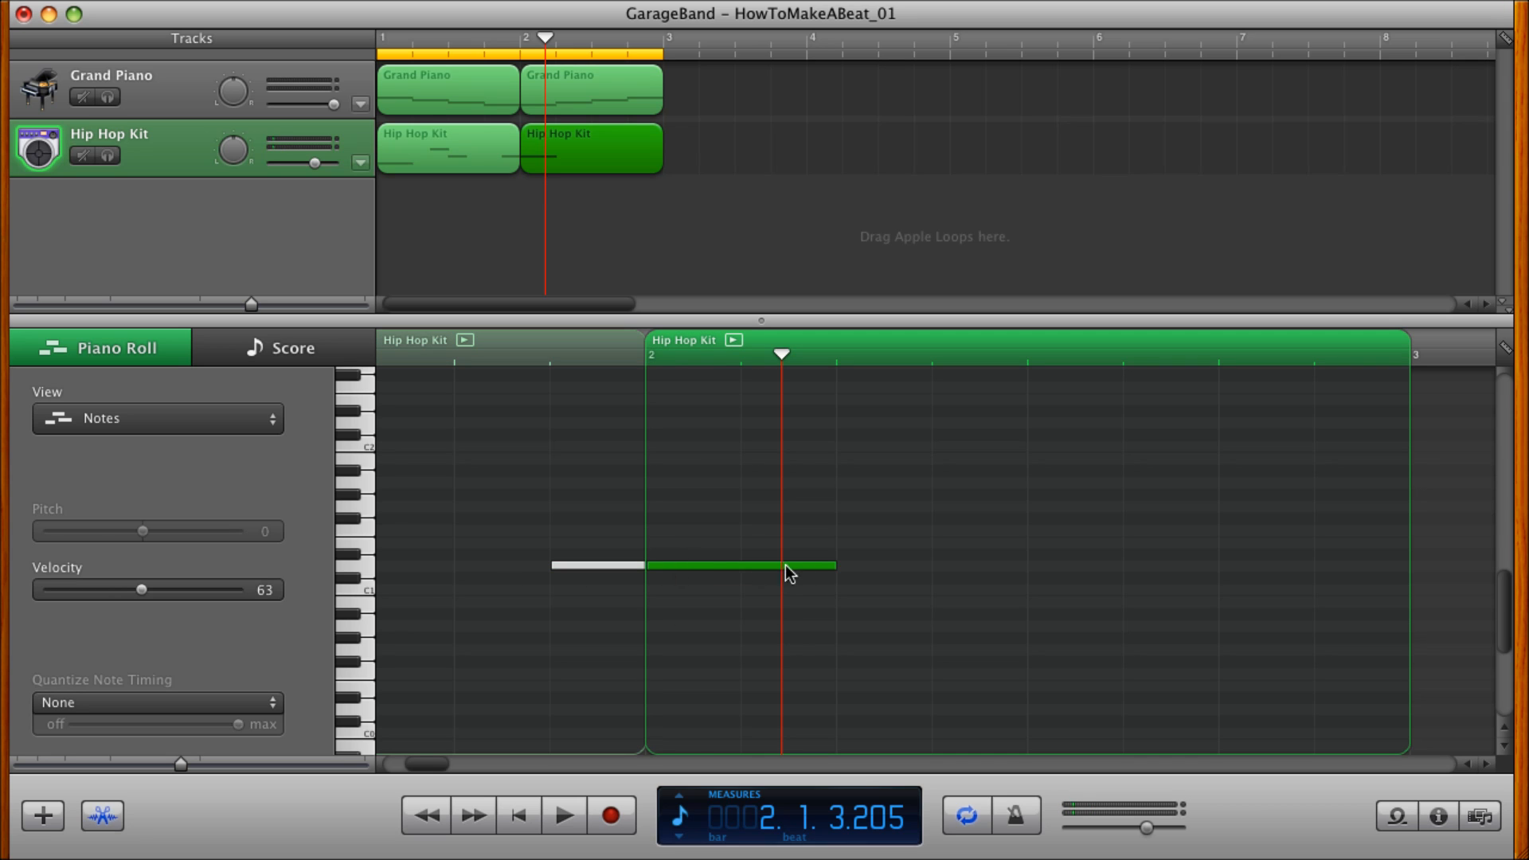
{"action": "left_click_drag", "start_coordinate": [836, 563], "coordinate": [749, 570]}
Set the velocity of the new measure 2 drum note to 113 and return the playhead to the beginning.
{"action": "left_click", "coordinate": [266, 593]}
{"action": "type", "text": "11"}
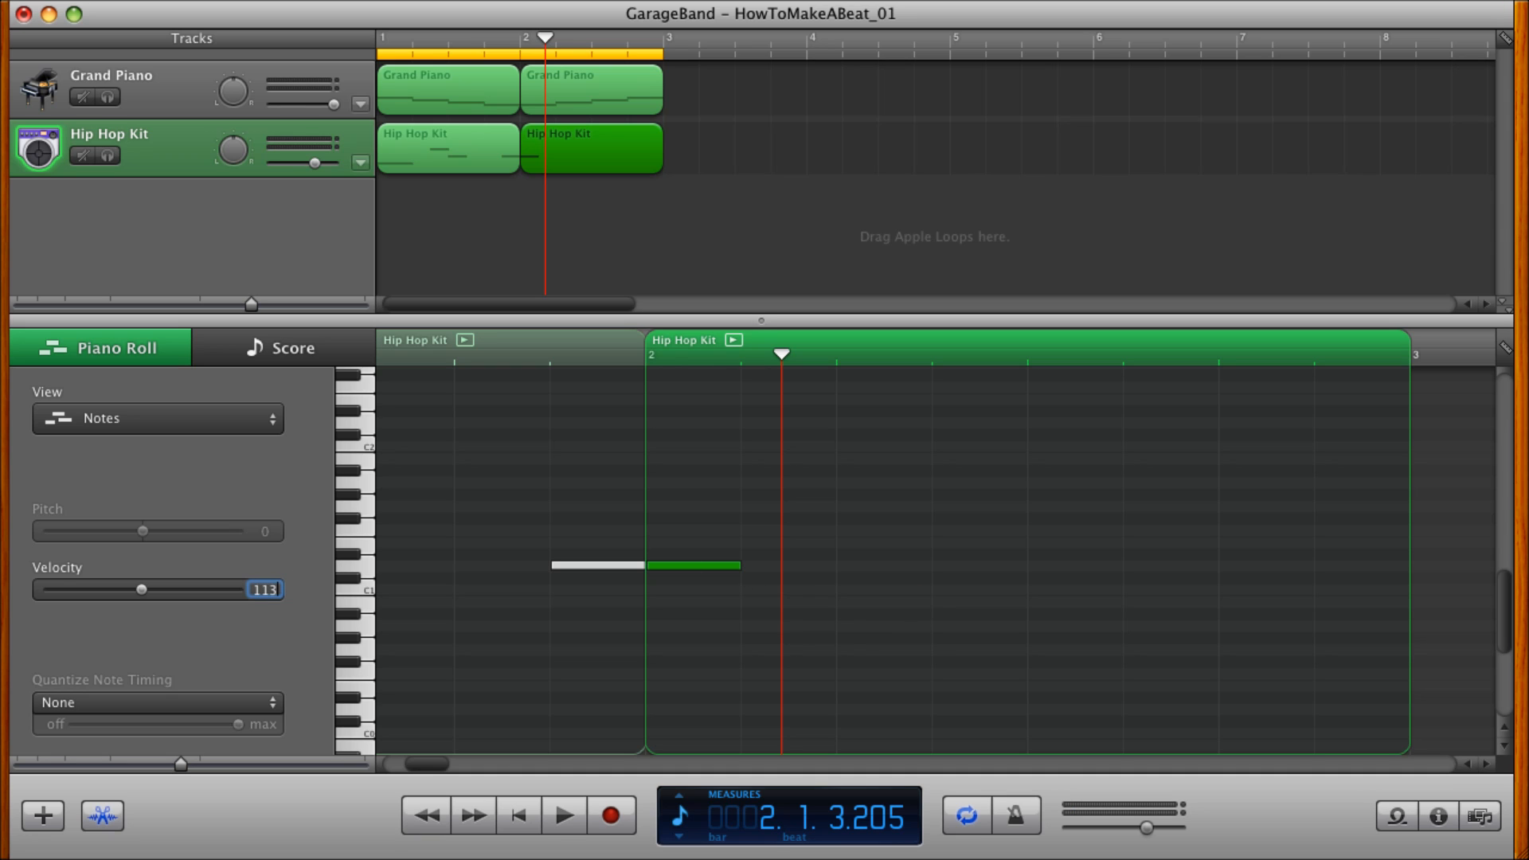
{"action": "key", "text": "Return"}
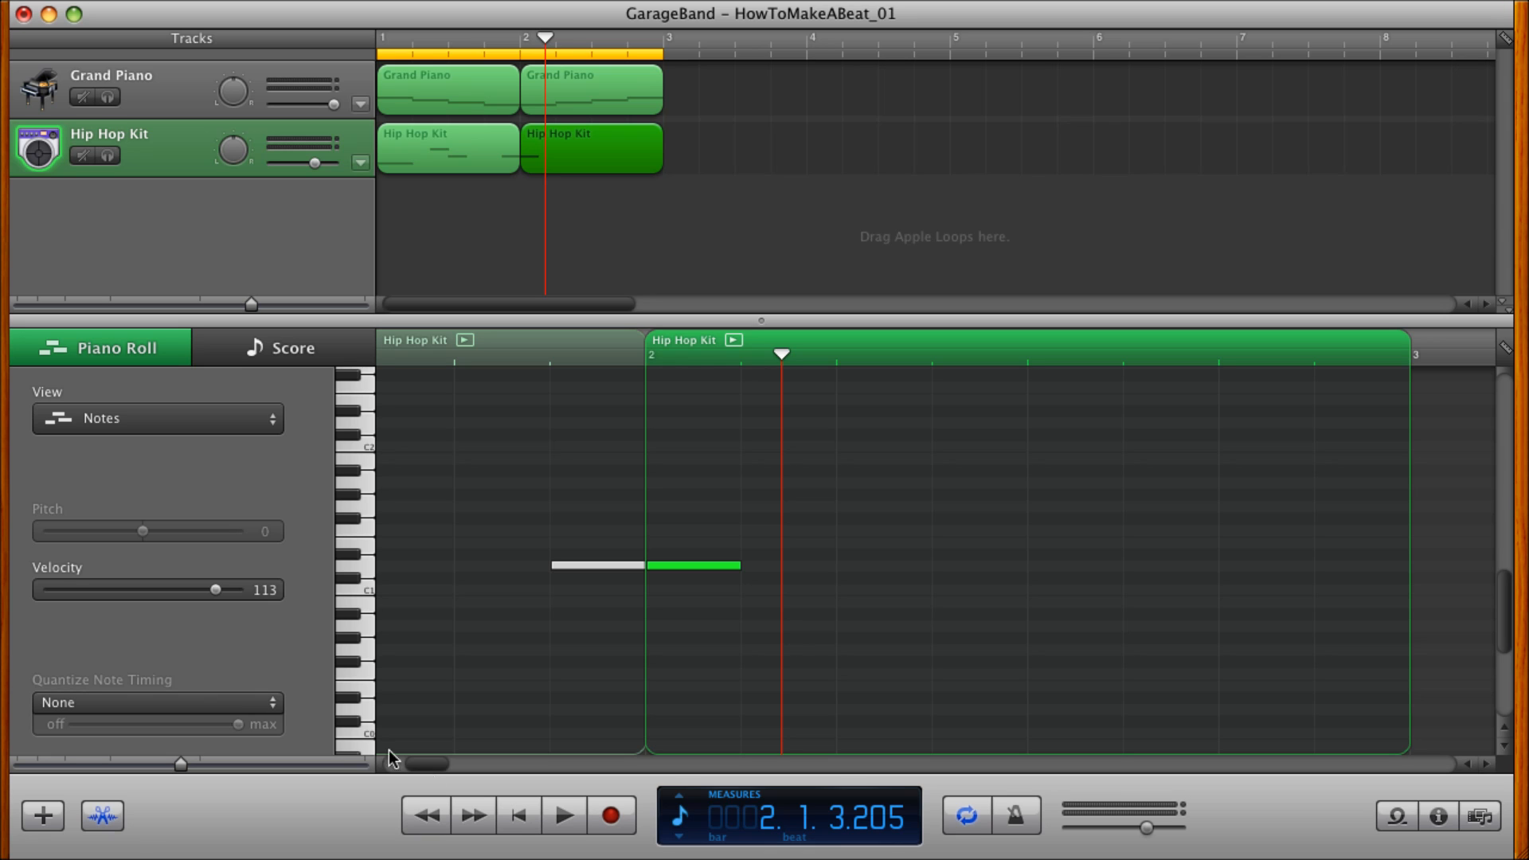
{"action": "left_click", "coordinate": [519, 825]}
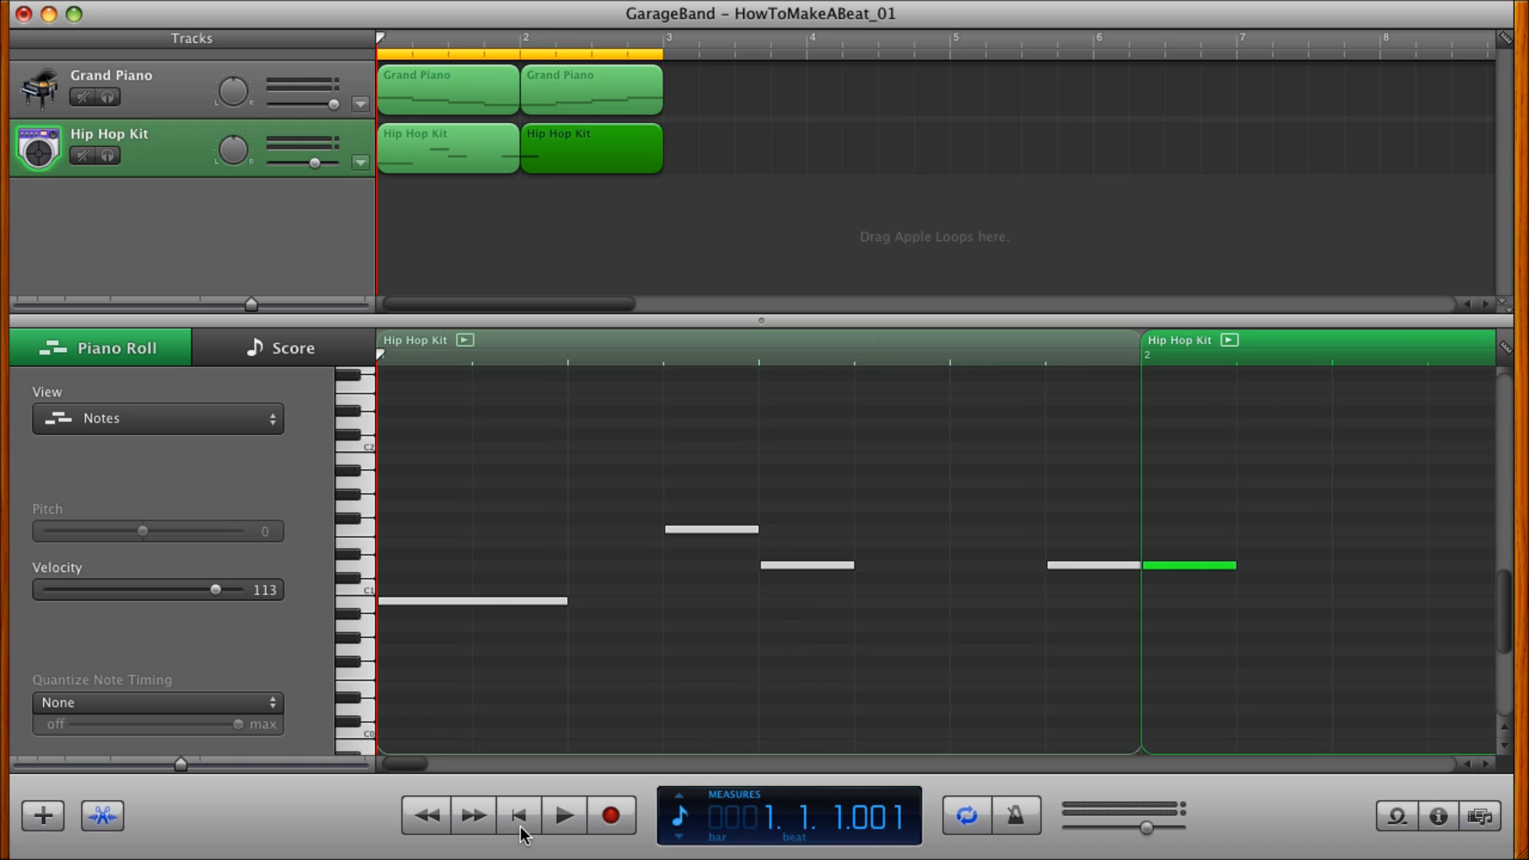
Play the beat, move the measure 2 D1 drum note an eighth note later and replay from the beginning.
{"action": "left_click", "coordinate": [563, 815]}
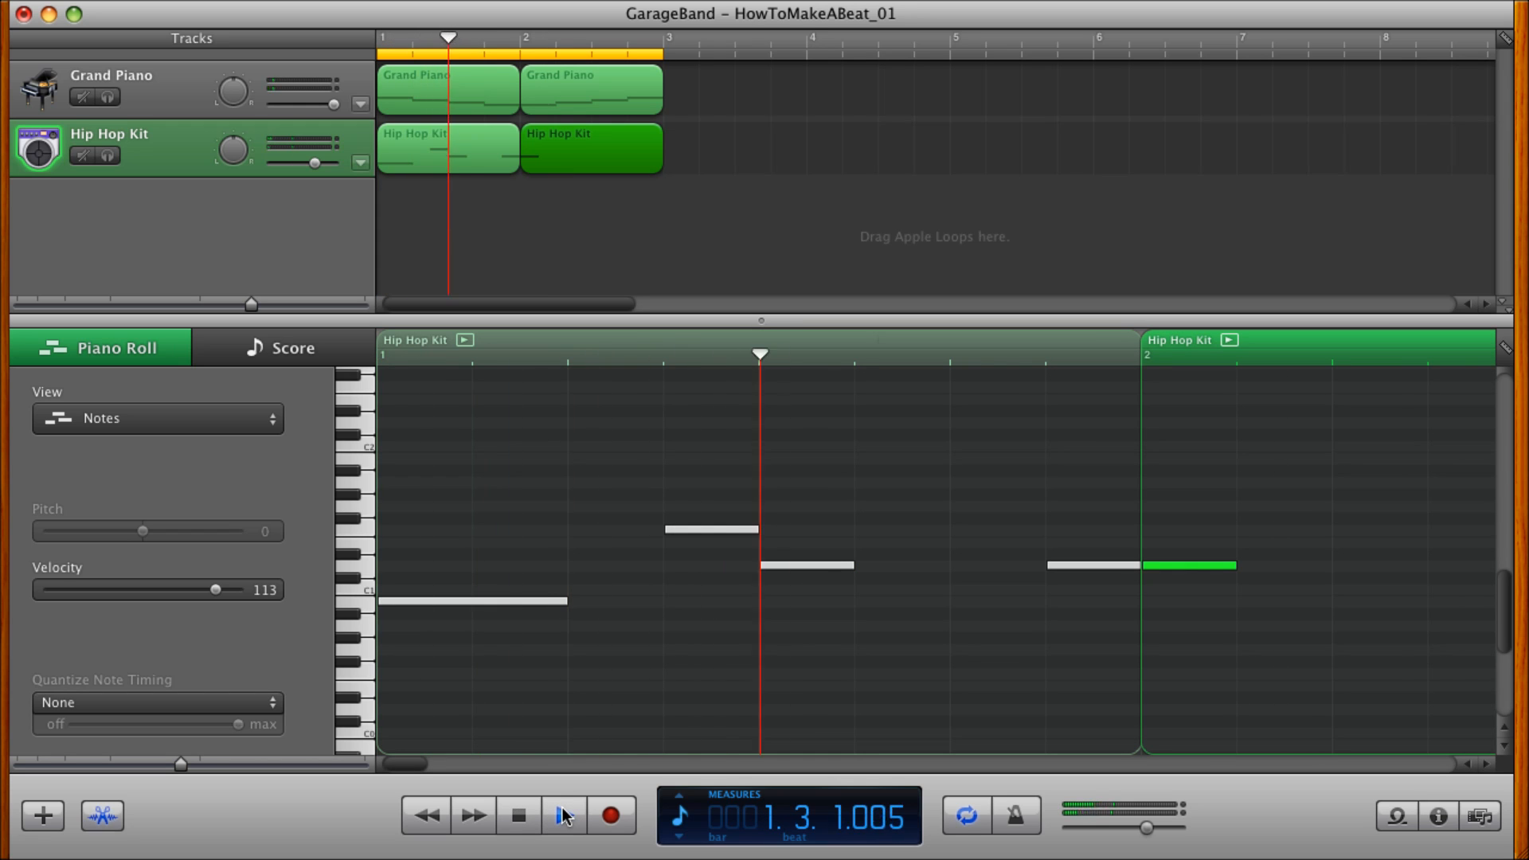
{"action": "left_click", "coordinate": [563, 816]}
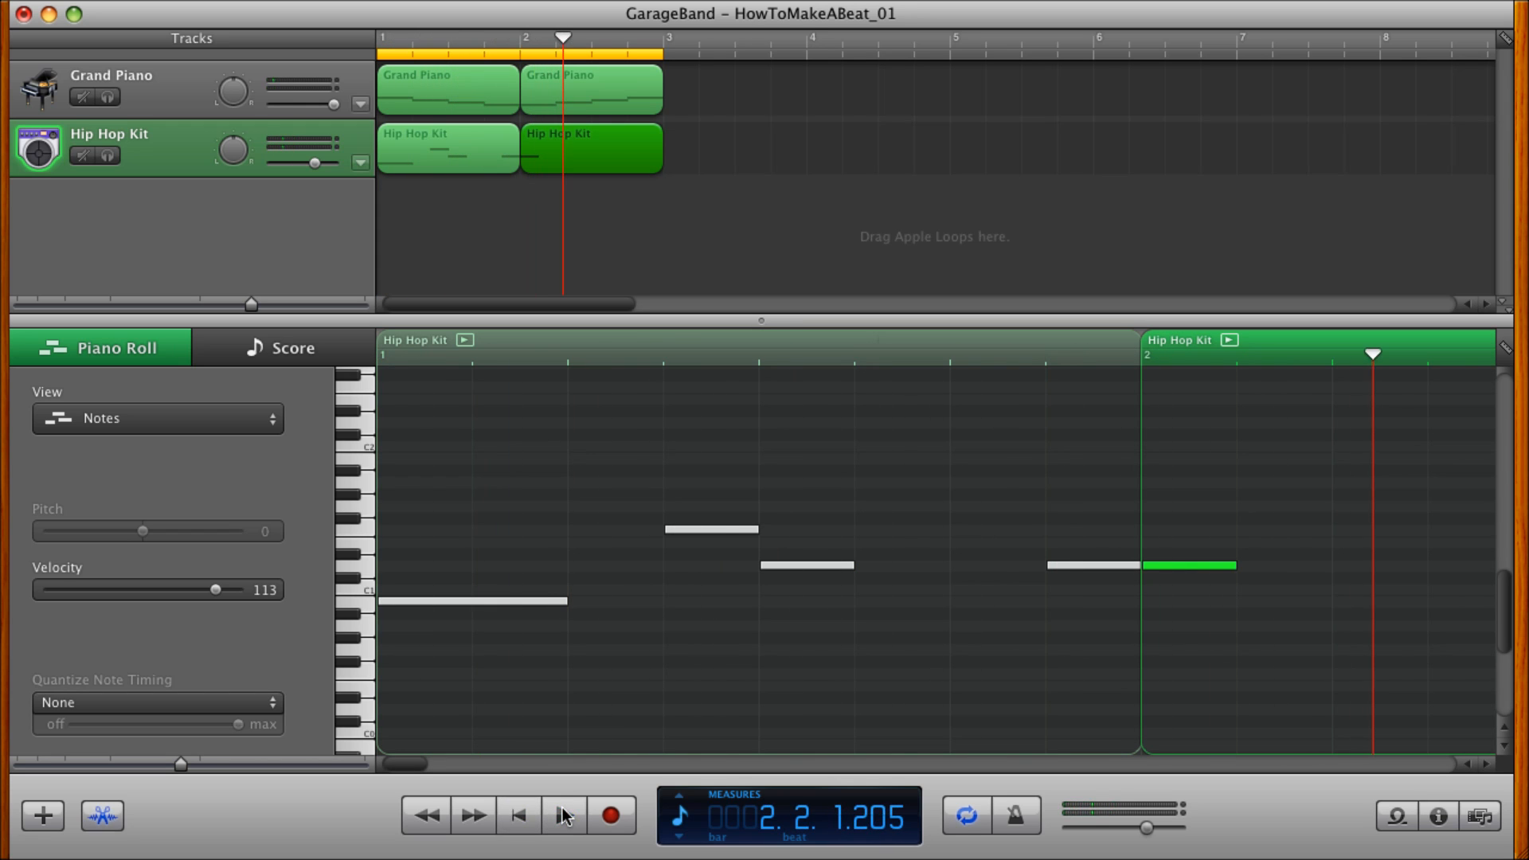
{"action": "left_click_drag", "start_coordinate": [1160, 562], "coordinate": [1236, 563]}
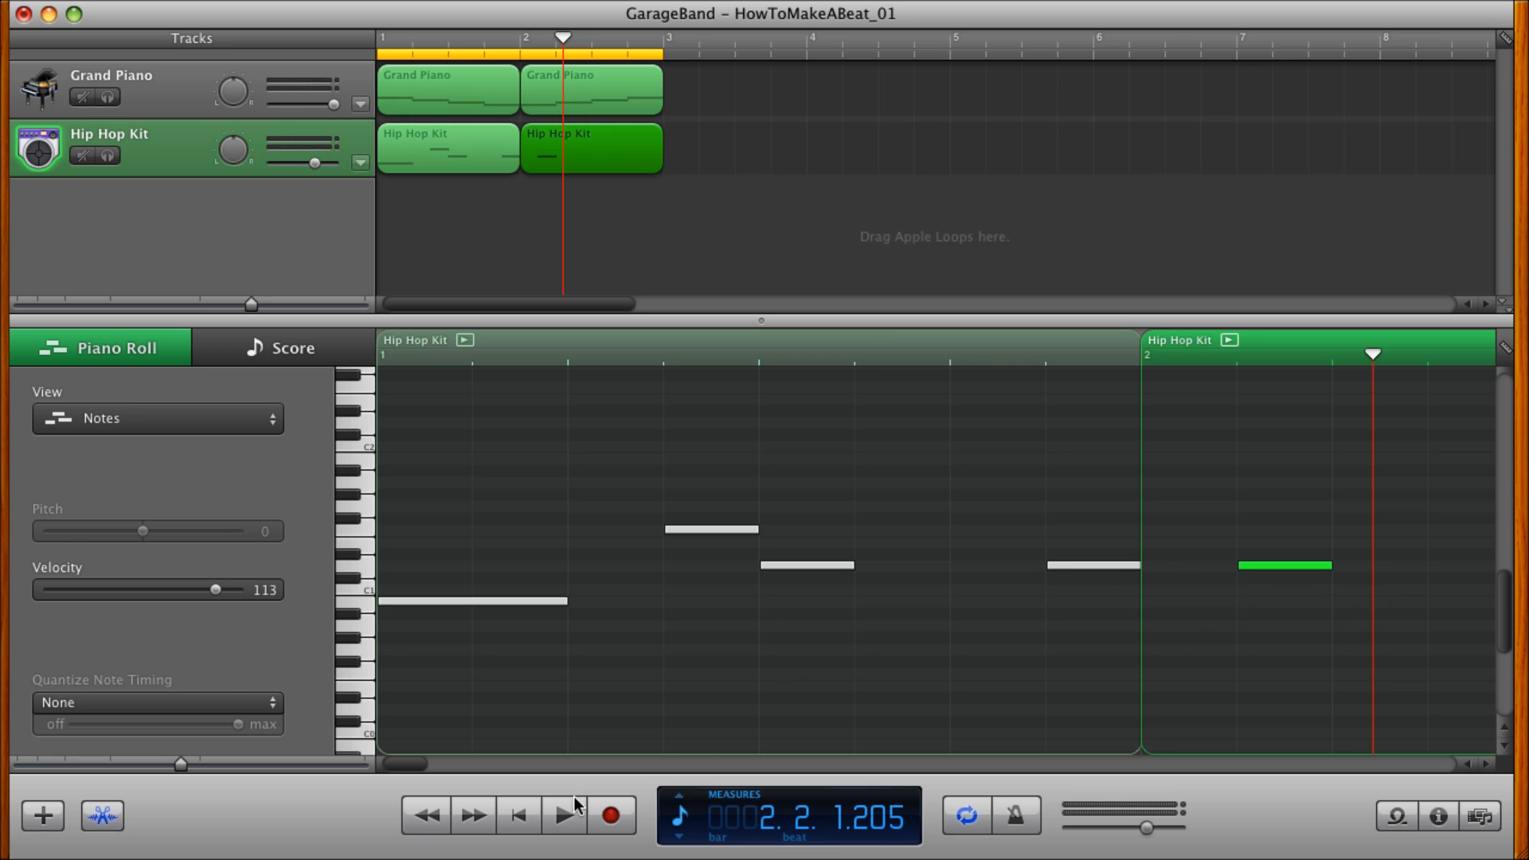
{"action": "left_click", "coordinate": [518, 816]}
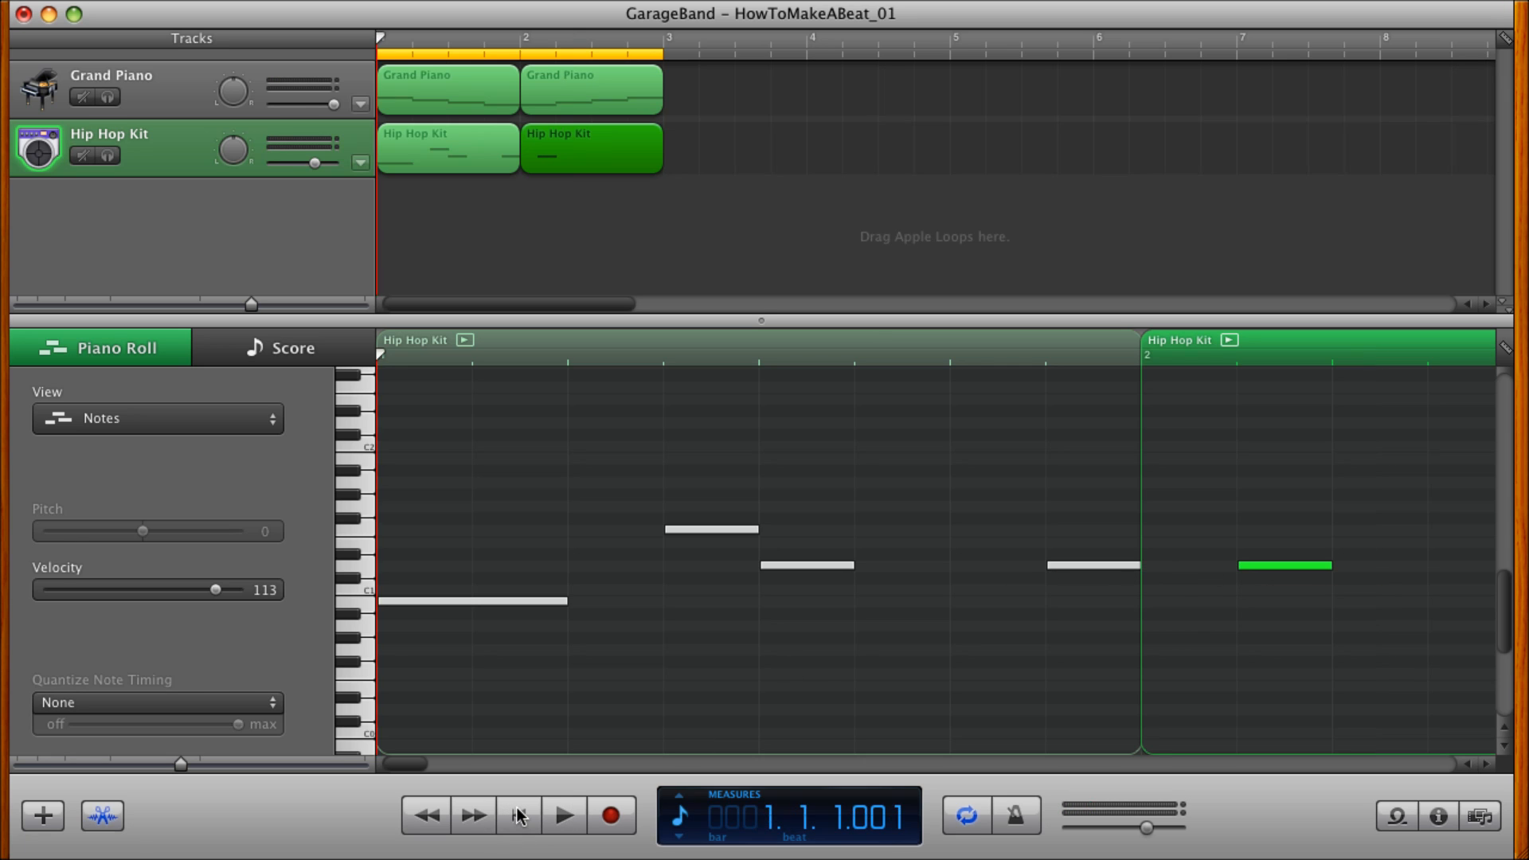
{"action": "left_click", "coordinate": [564, 815]}
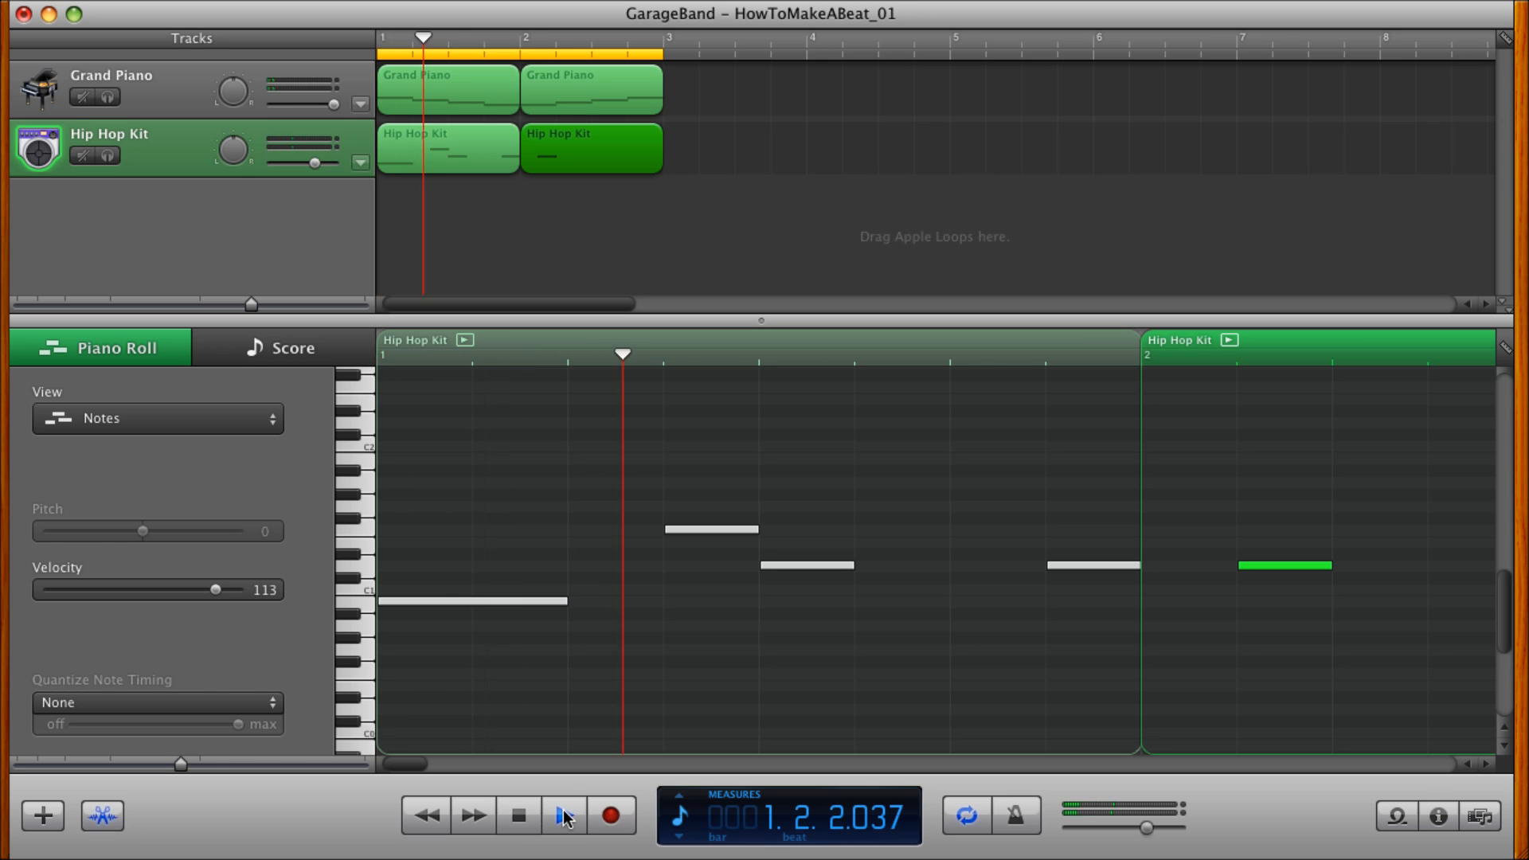
{"action": "left_click", "coordinate": [564, 816]}
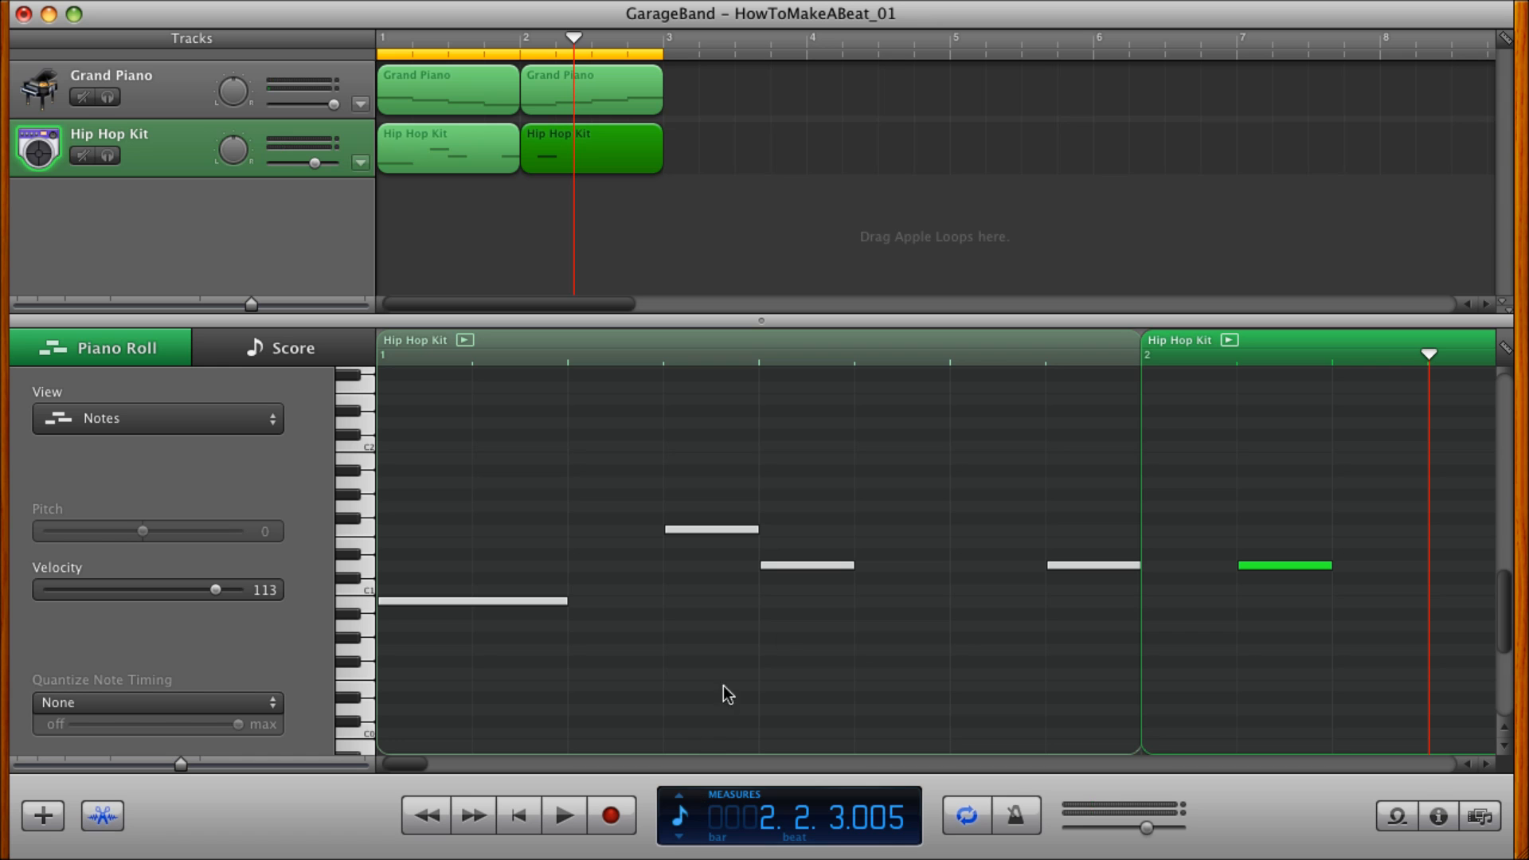
Copy the measure 2 D1 drum note to F1 on the second half of beat 2 and play the beat.
{"action": "scroll", "coordinate": [817, 615], "scroll_direction": "right", "scroll_amount": 10}
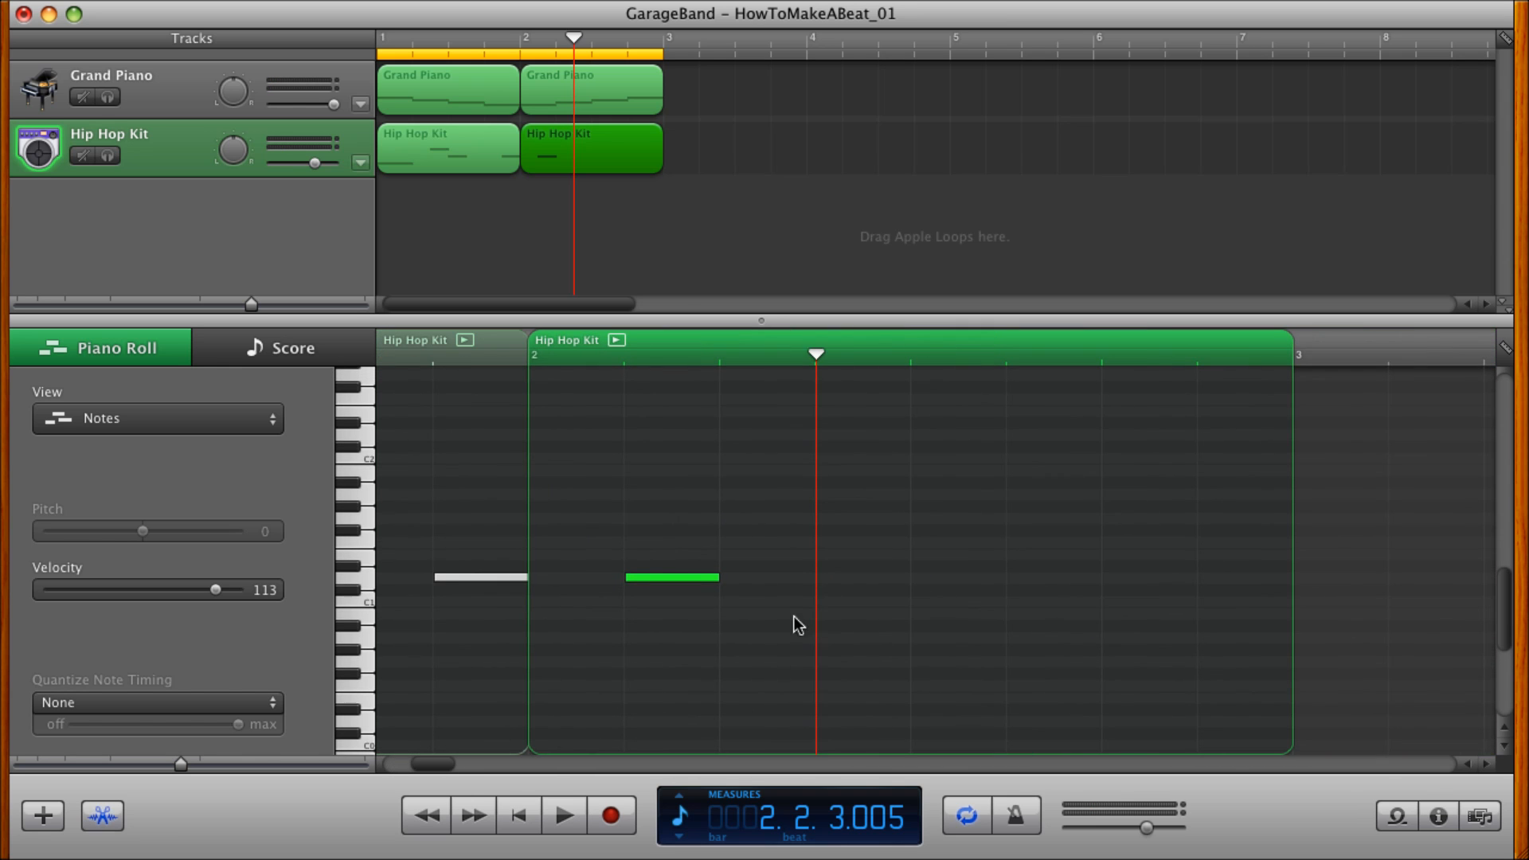
{"action": "scroll", "coordinate": [484, 570], "scroll_direction": "left", "scroll_amount": 10}
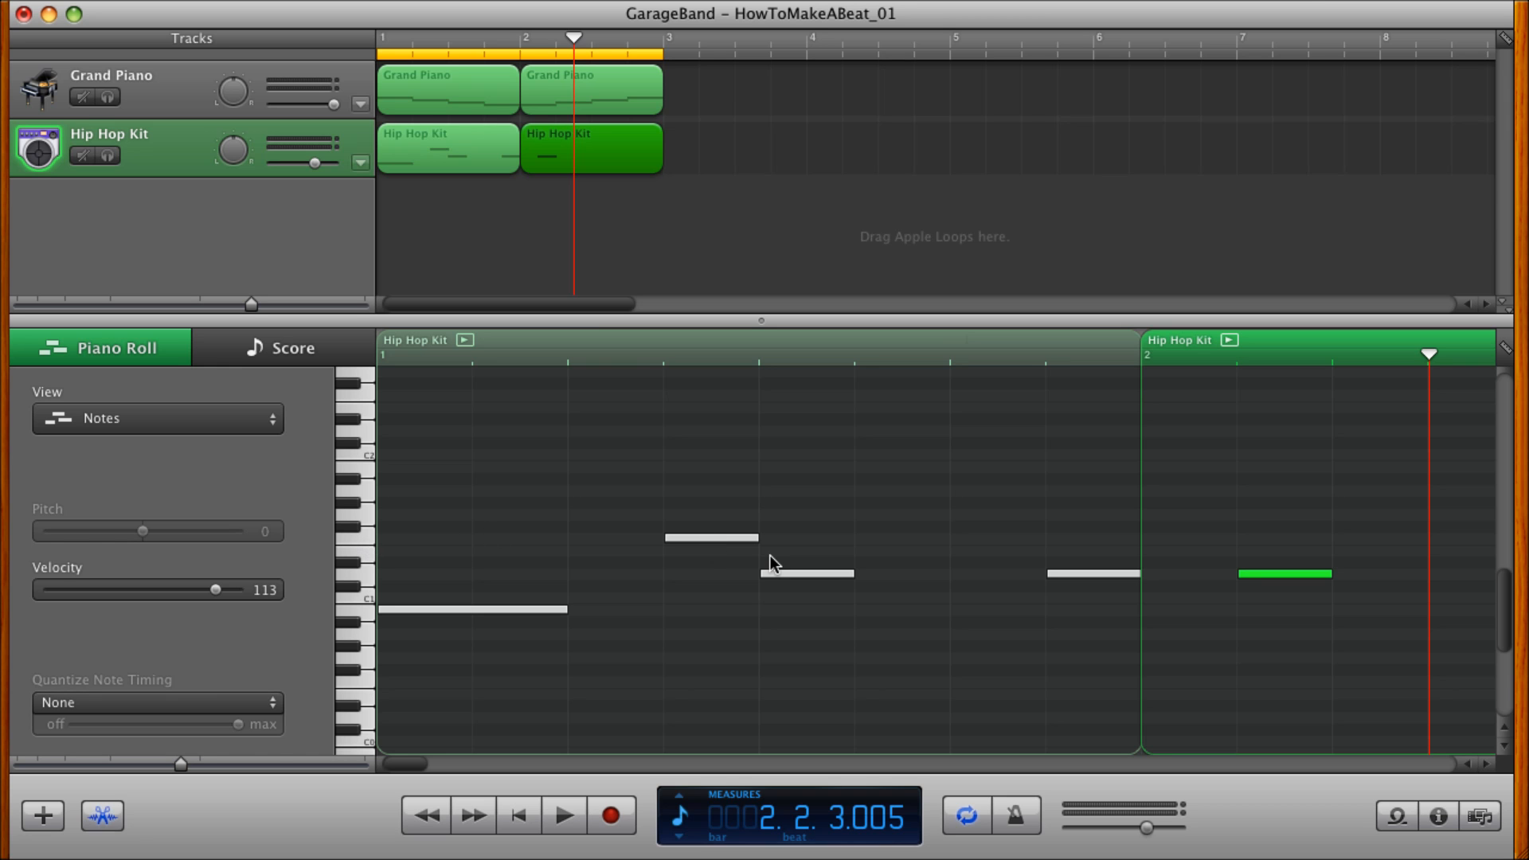
{"action": "scroll", "coordinate": [771, 562], "scroll_direction": "right", "scroll_amount": 14}
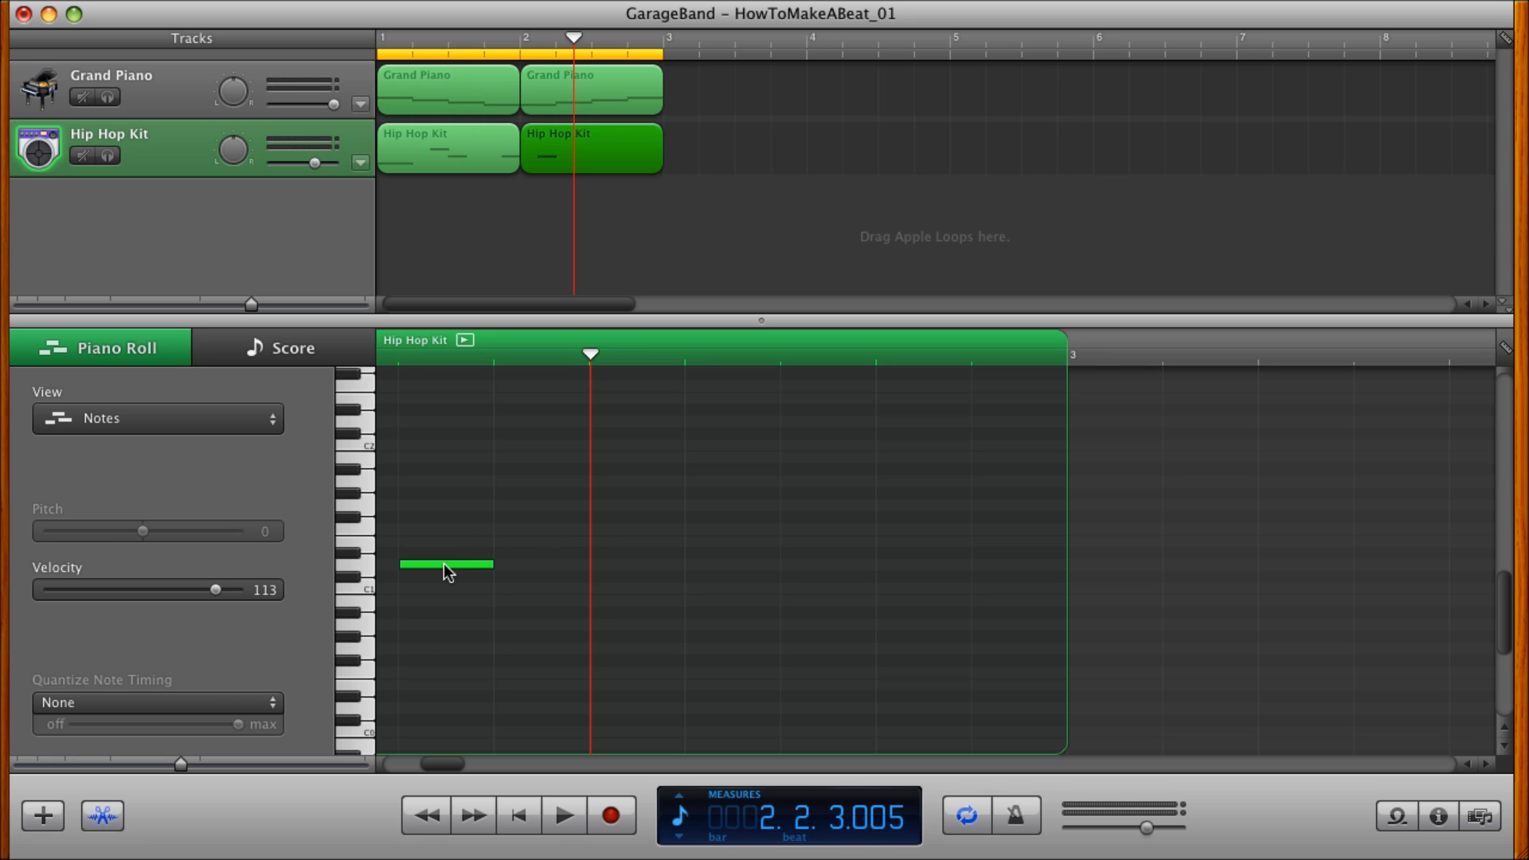
{"action": "mouse_move", "coordinate": [443, 566]}
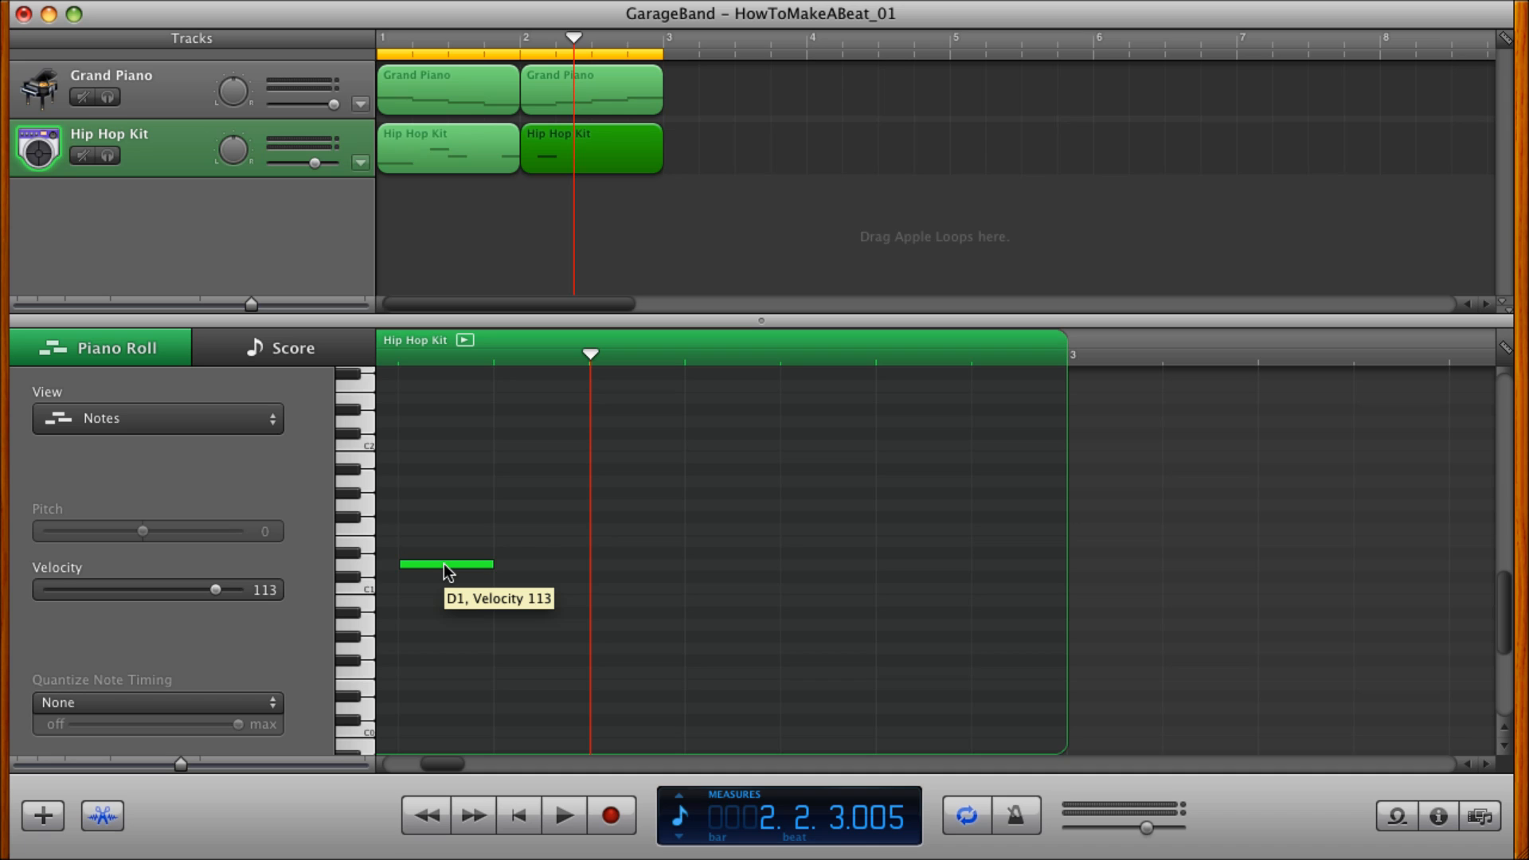
{"action": "left_click_drag", "start_coordinate": [444, 566], "coordinate": [614, 529]}
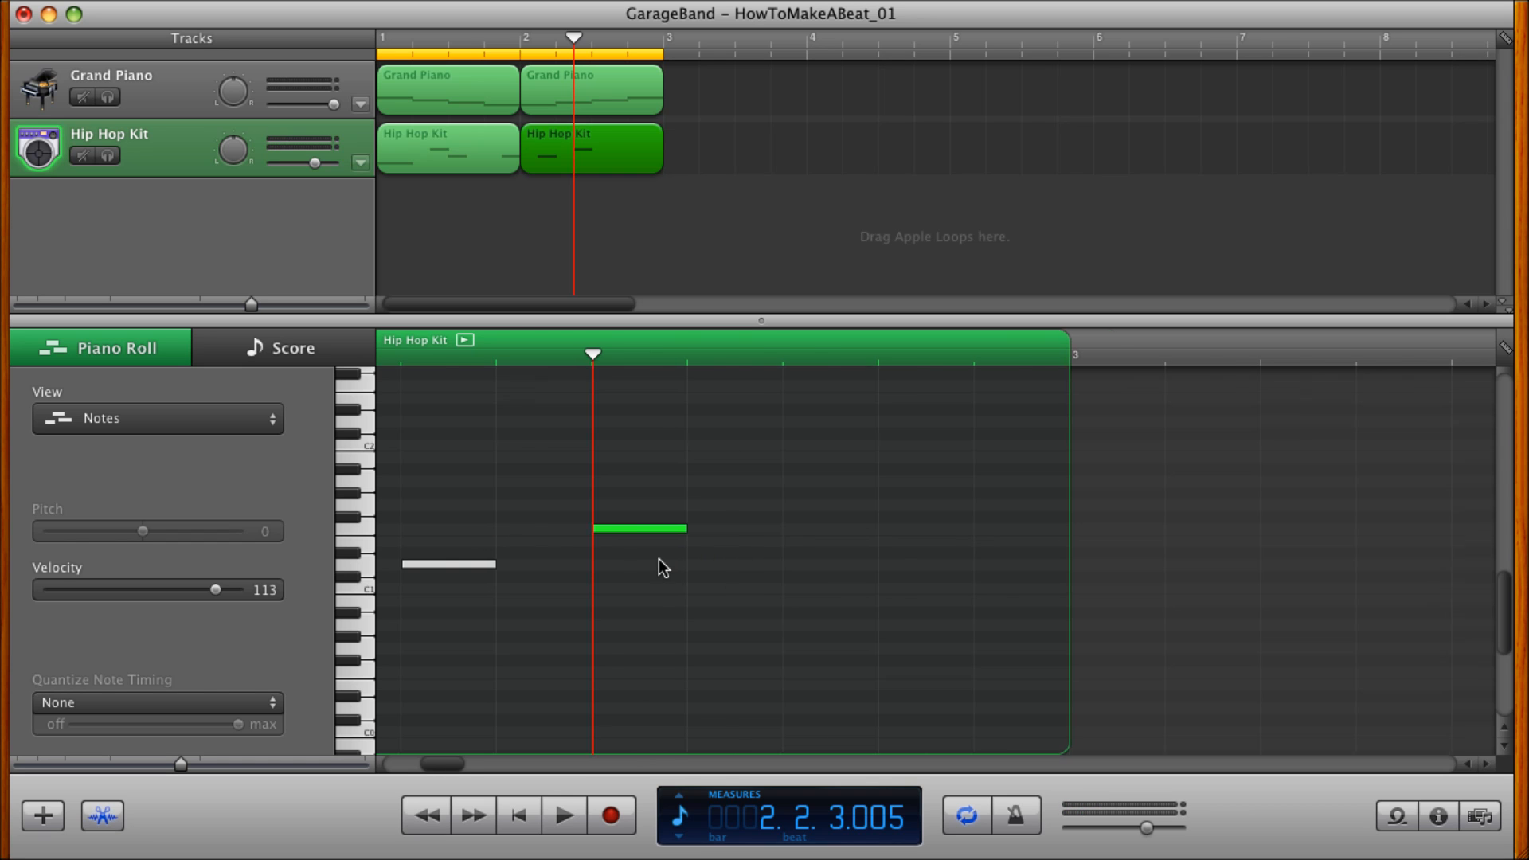
{"action": "scroll", "coordinate": [658, 557], "scroll_direction": "left", "scroll_amount": 5}
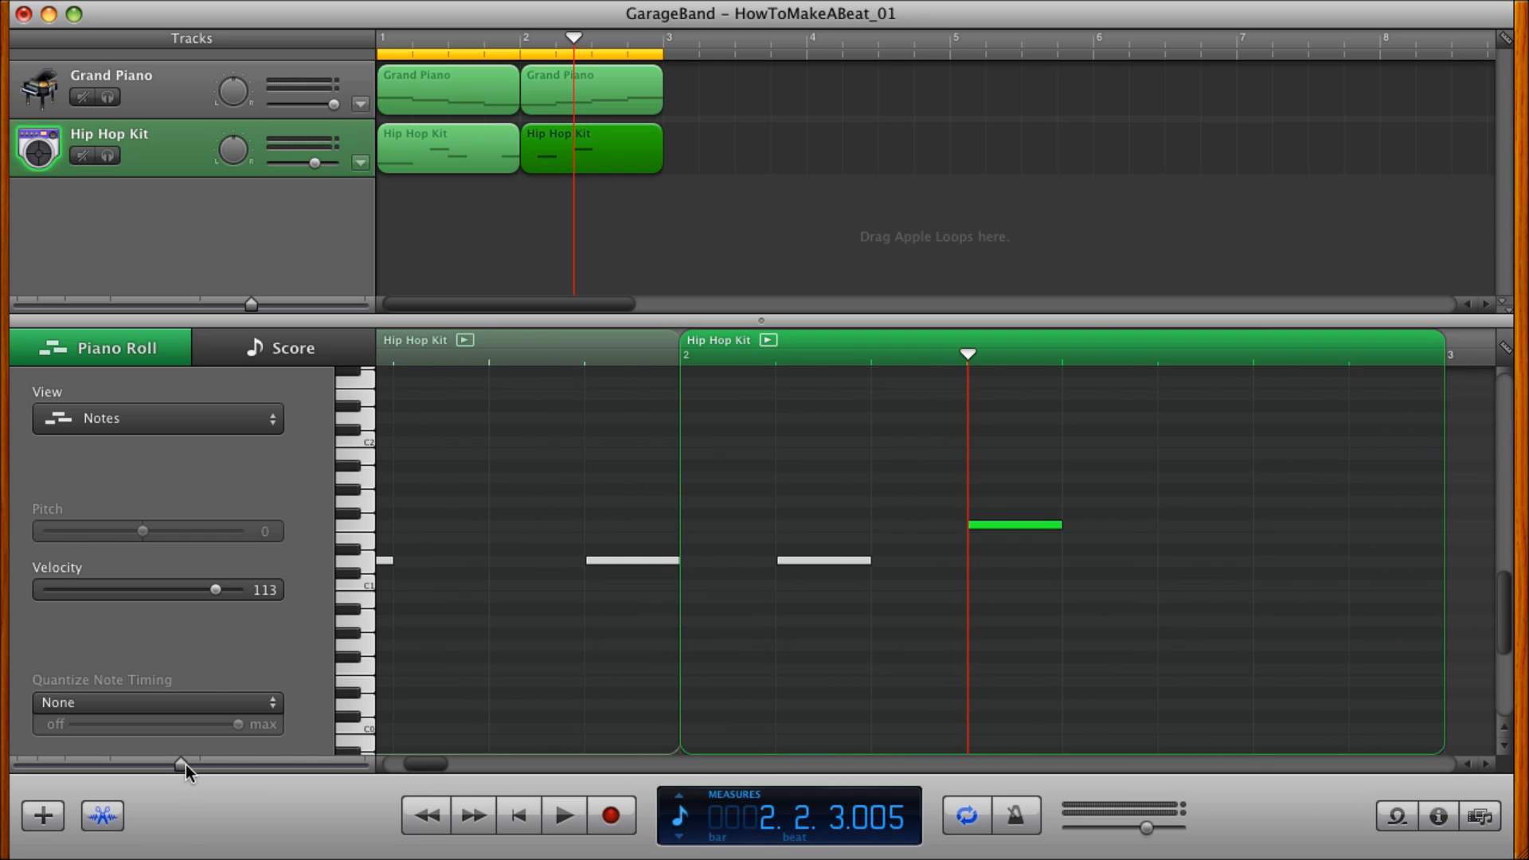
{"action": "left_click_drag", "start_coordinate": [175, 767], "coordinate": [170, 767]}
{"action": "scroll", "coordinate": [569, 615], "scroll_direction": "left", "scroll_amount": 5}
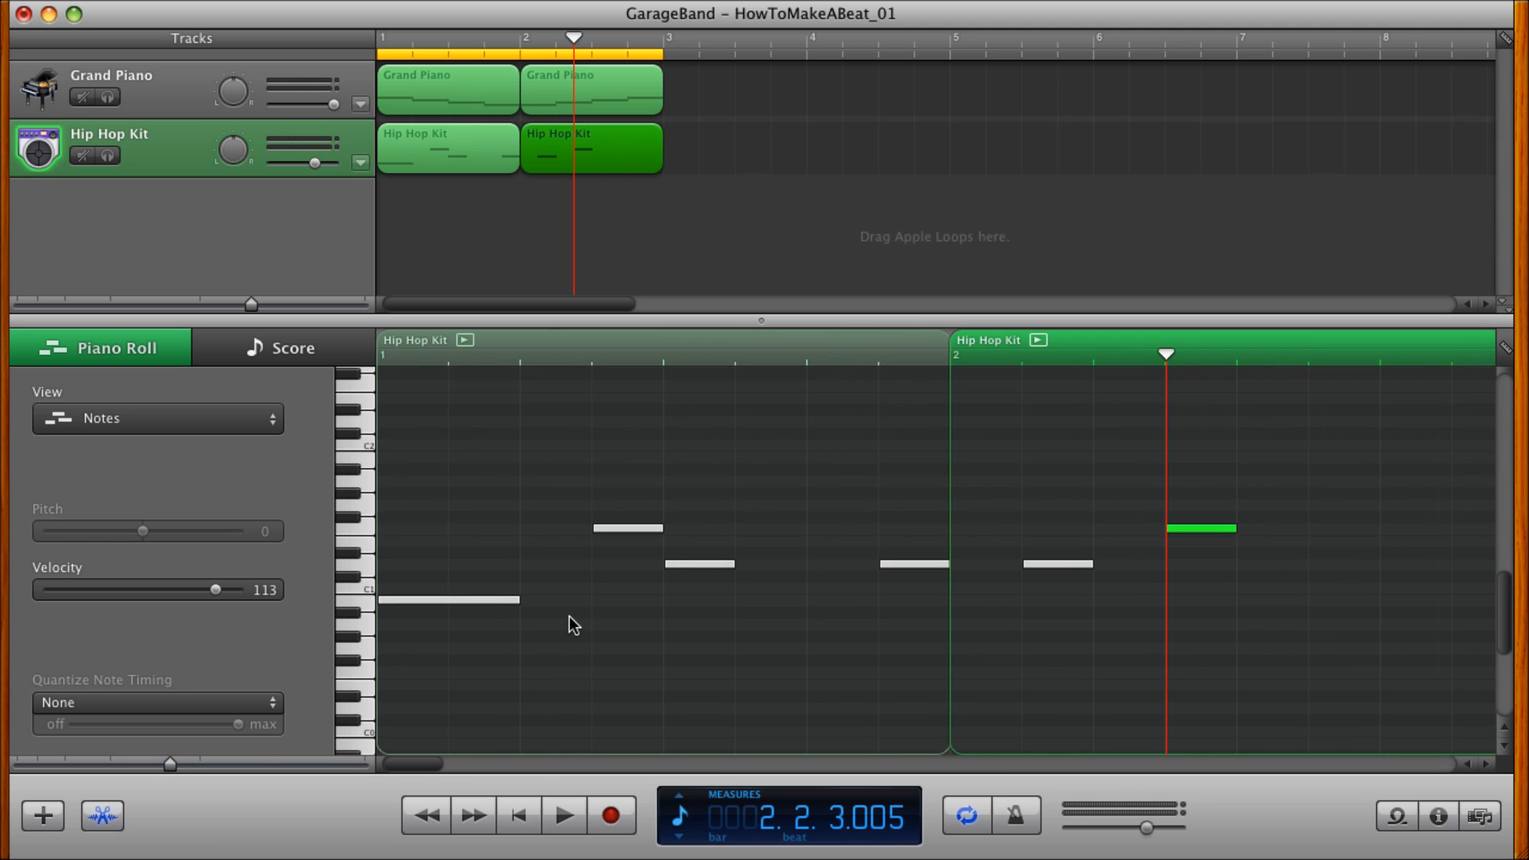
{"action": "left_click", "coordinate": [519, 817]}
{"action": "left_click", "coordinate": [564, 816]}
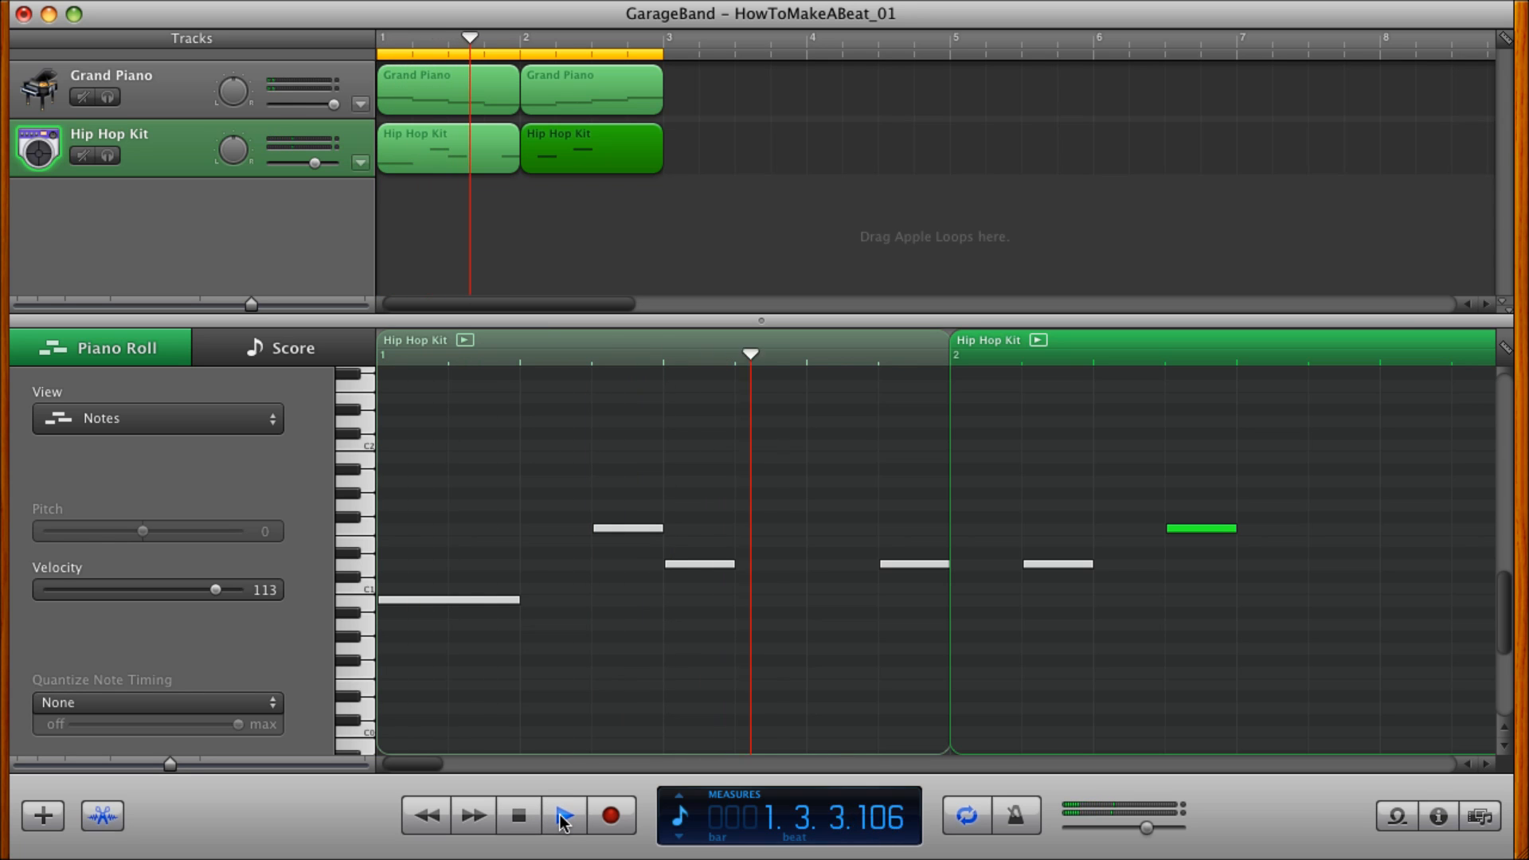
{"action": "left_click", "coordinate": [564, 819]}
Copy the measure 2 F1 note an eighth note earlier onto beat 2 and replay from the beginning.
{"action": "mouse_move", "coordinate": [1202, 537]}
{"action": "left_mouse_down"}
{"action": "mouse_move", "coordinate": [1136, 529]}
{"action": "mouse_move", "coordinate": [1178, 529]}
{"action": "left_mouse_up"}
{"action": "left_click", "coordinate": [518, 815]}
{"action": "left_click", "coordinate": [564, 816]}
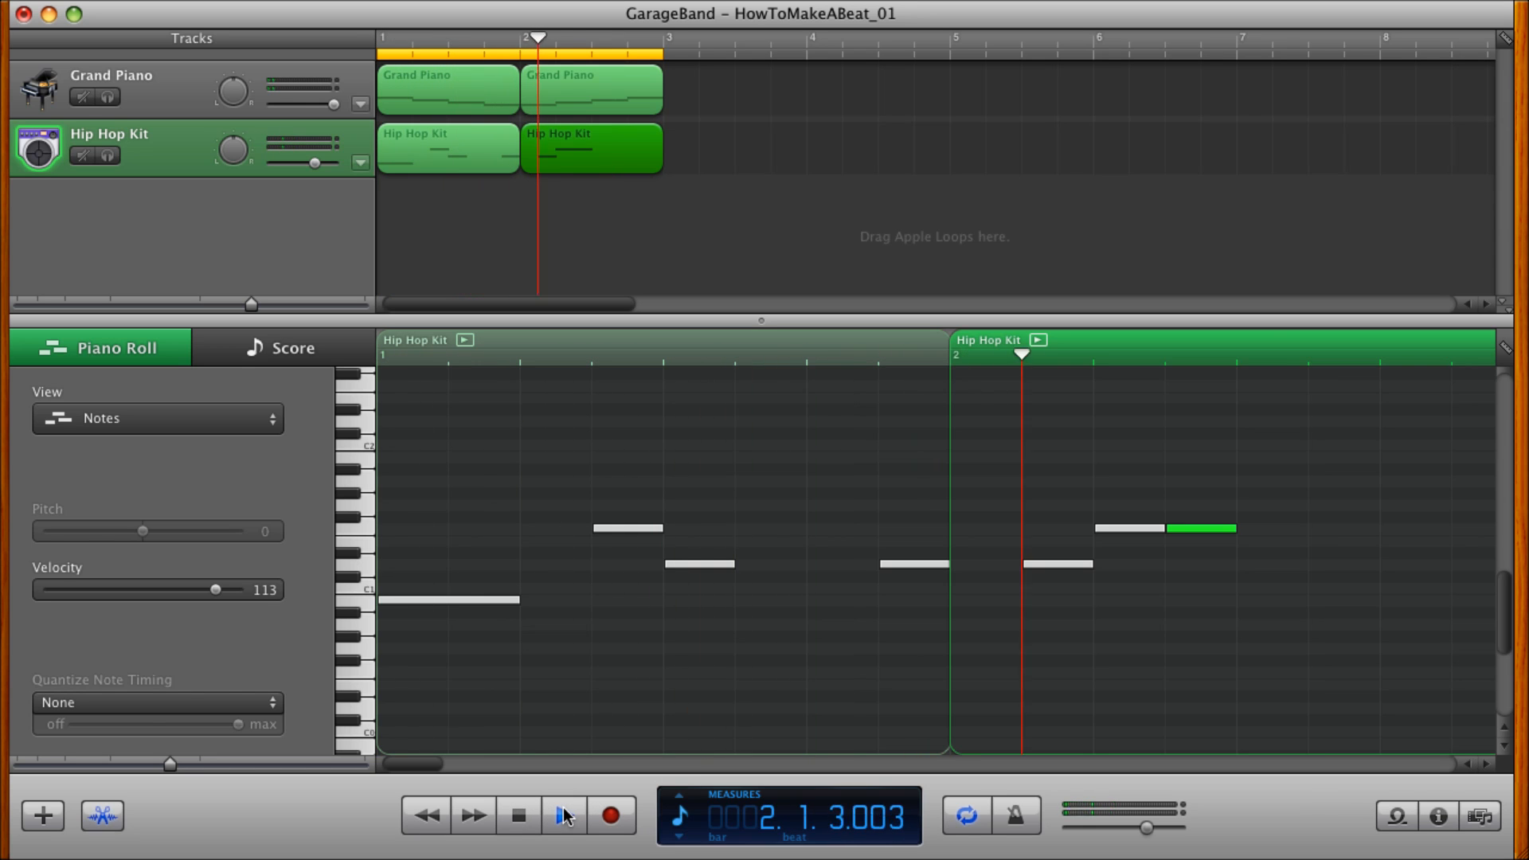
{"action": "left_click", "coordinate": [564, 816]}
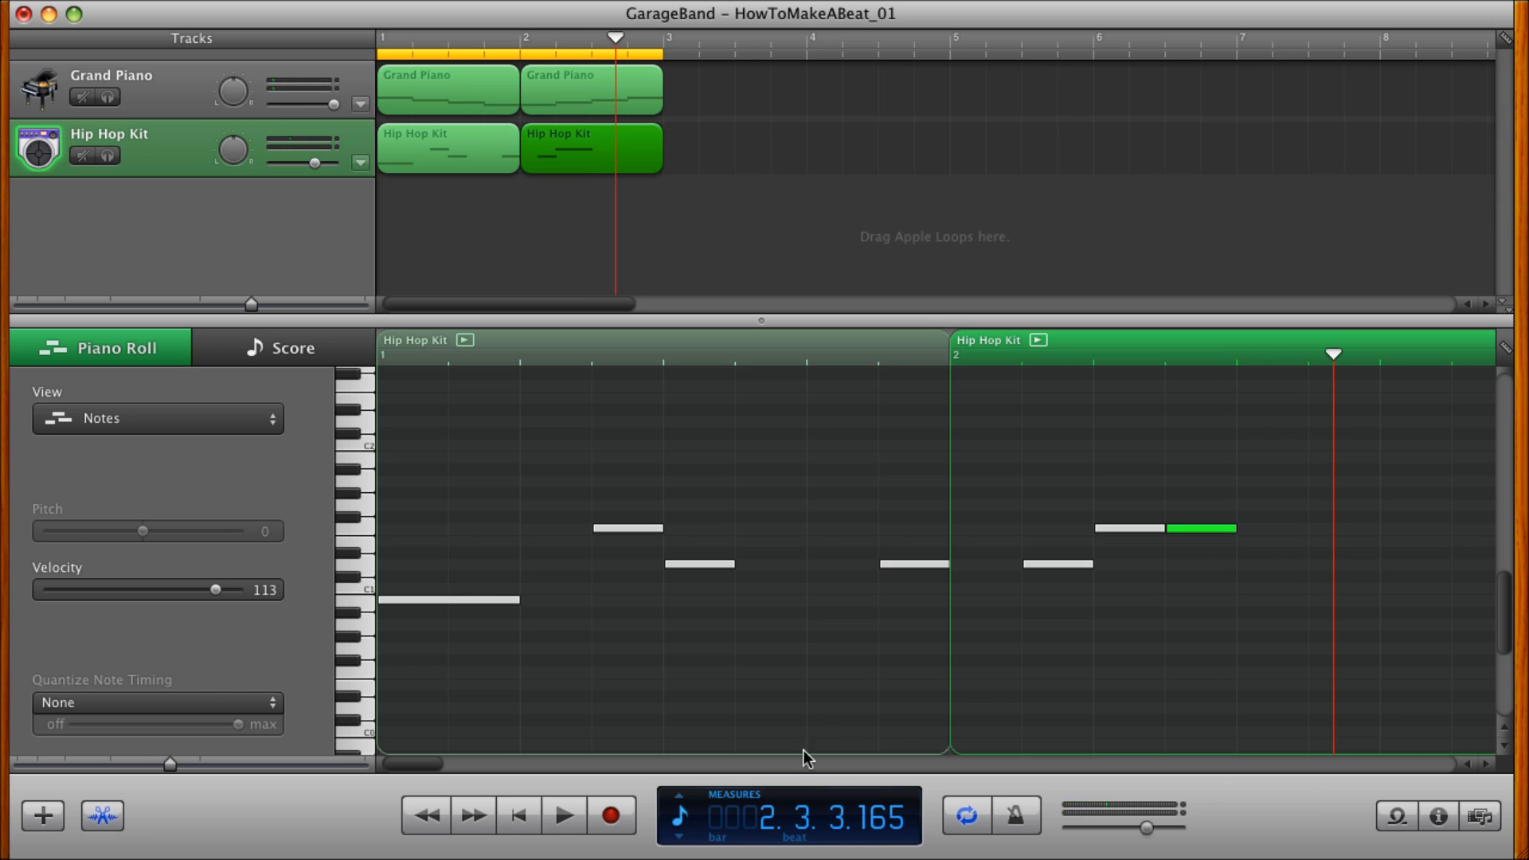
Copy the measure 2 D1 note to the second half of beat 3 and play the beat from the beginning.
{"action": "left_click", "coordinate": [1063, 565]}
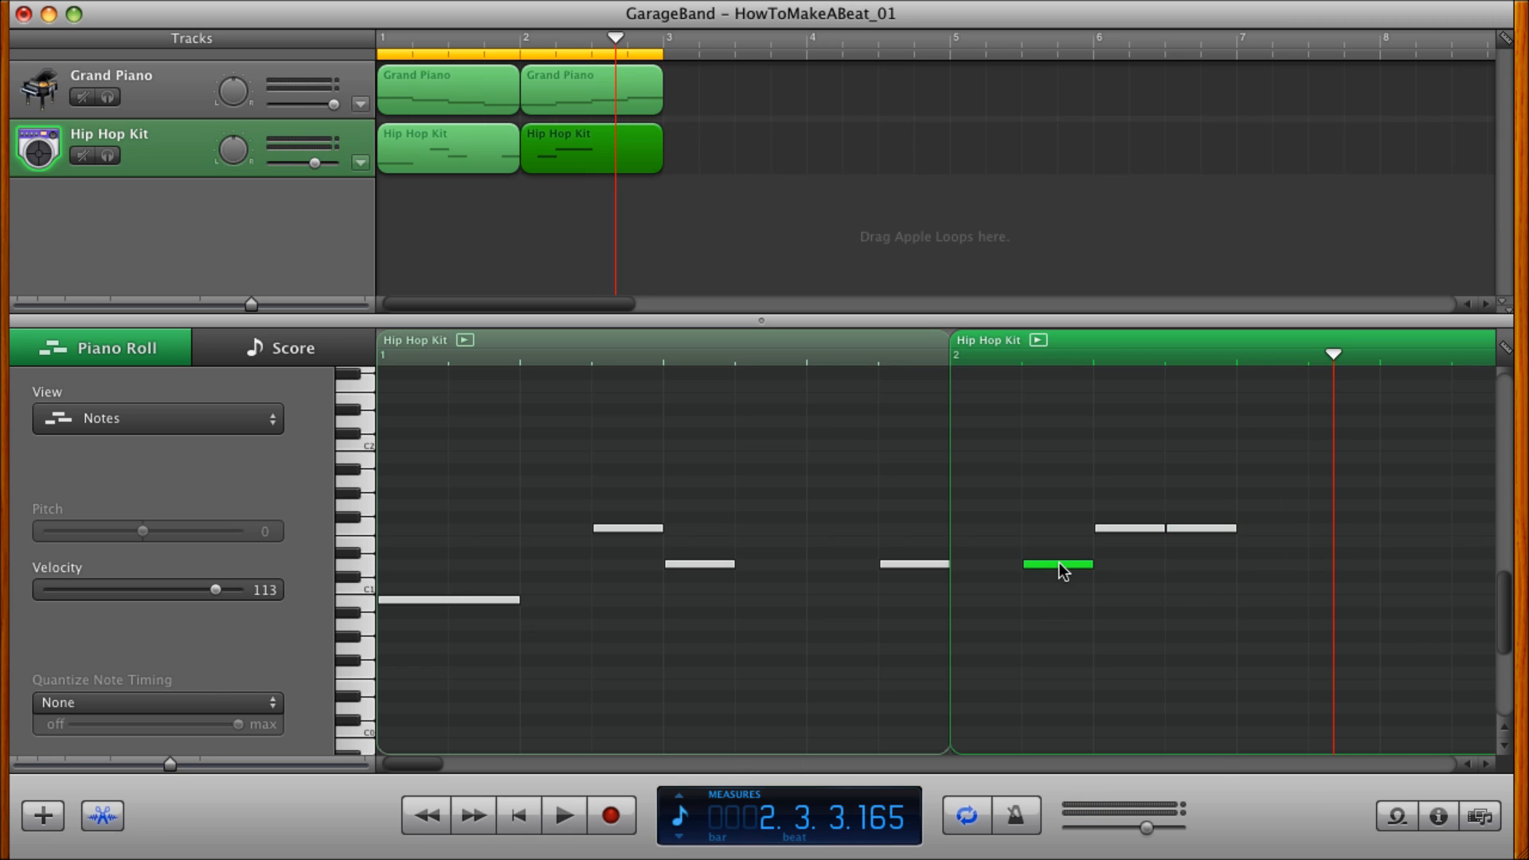
{"action": "left_click_drag", "start_coordinate": [1059, 564], "coordinate": [1334, 559]}
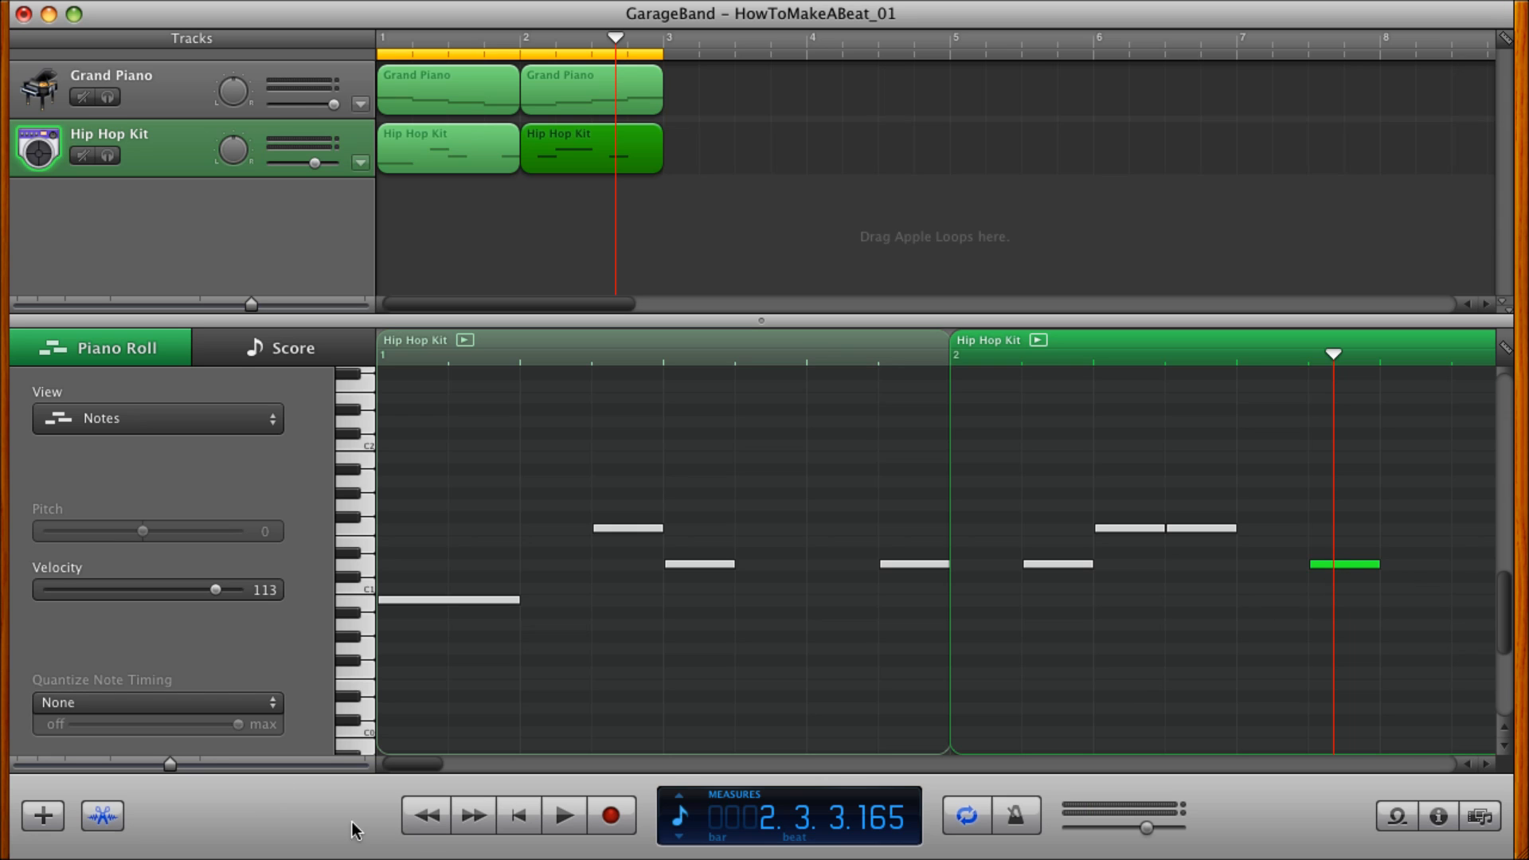
{"action": "left_click", "coordinate": [541, 819]}
{"action": "left_click", "coordinate": [567, 824]}
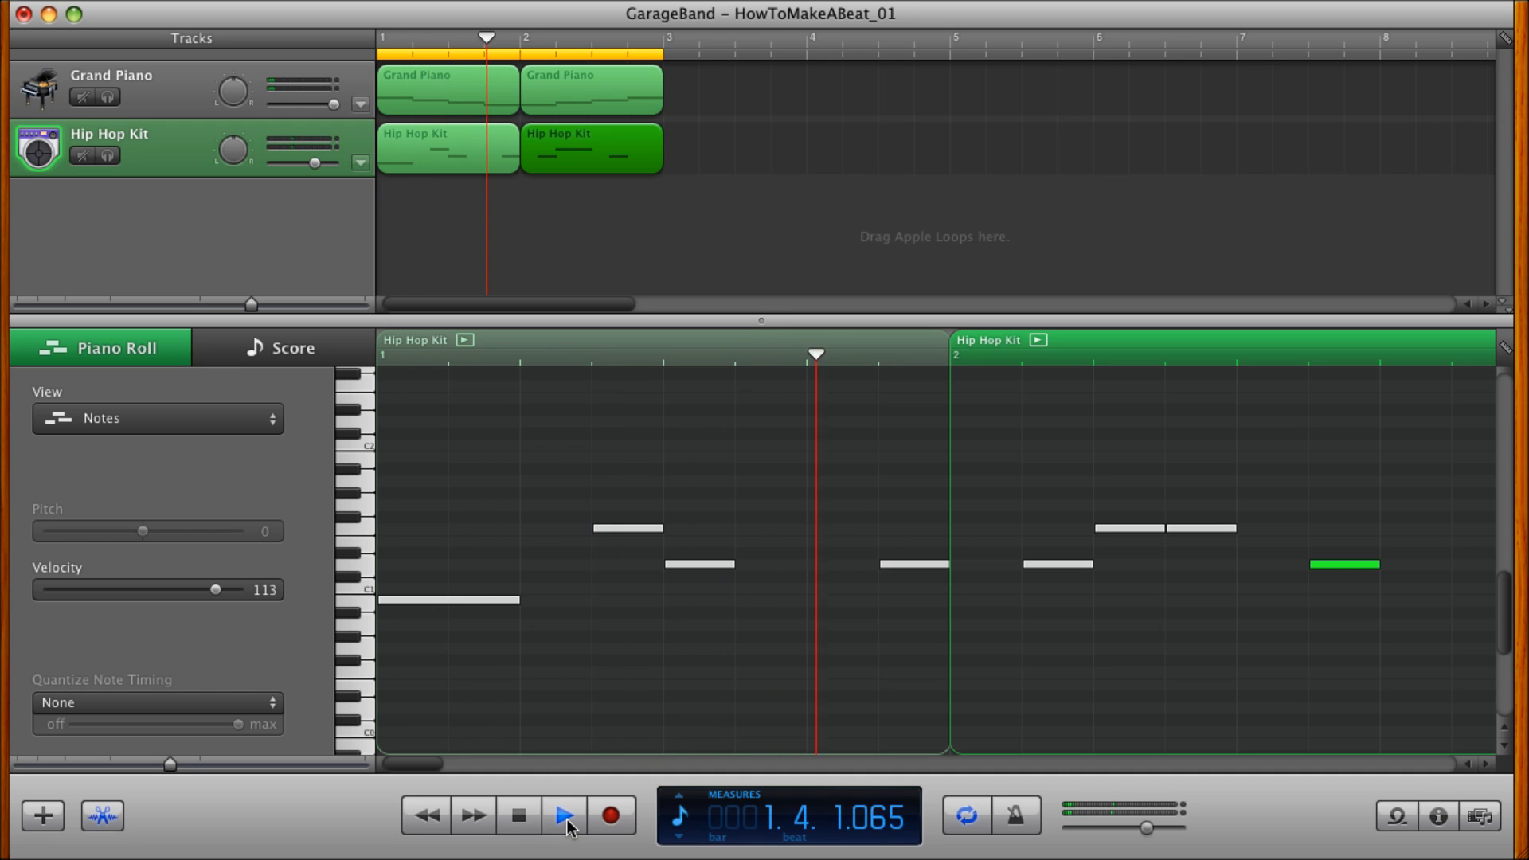
{"action": "left_click", "coordinate": [567, 820]}
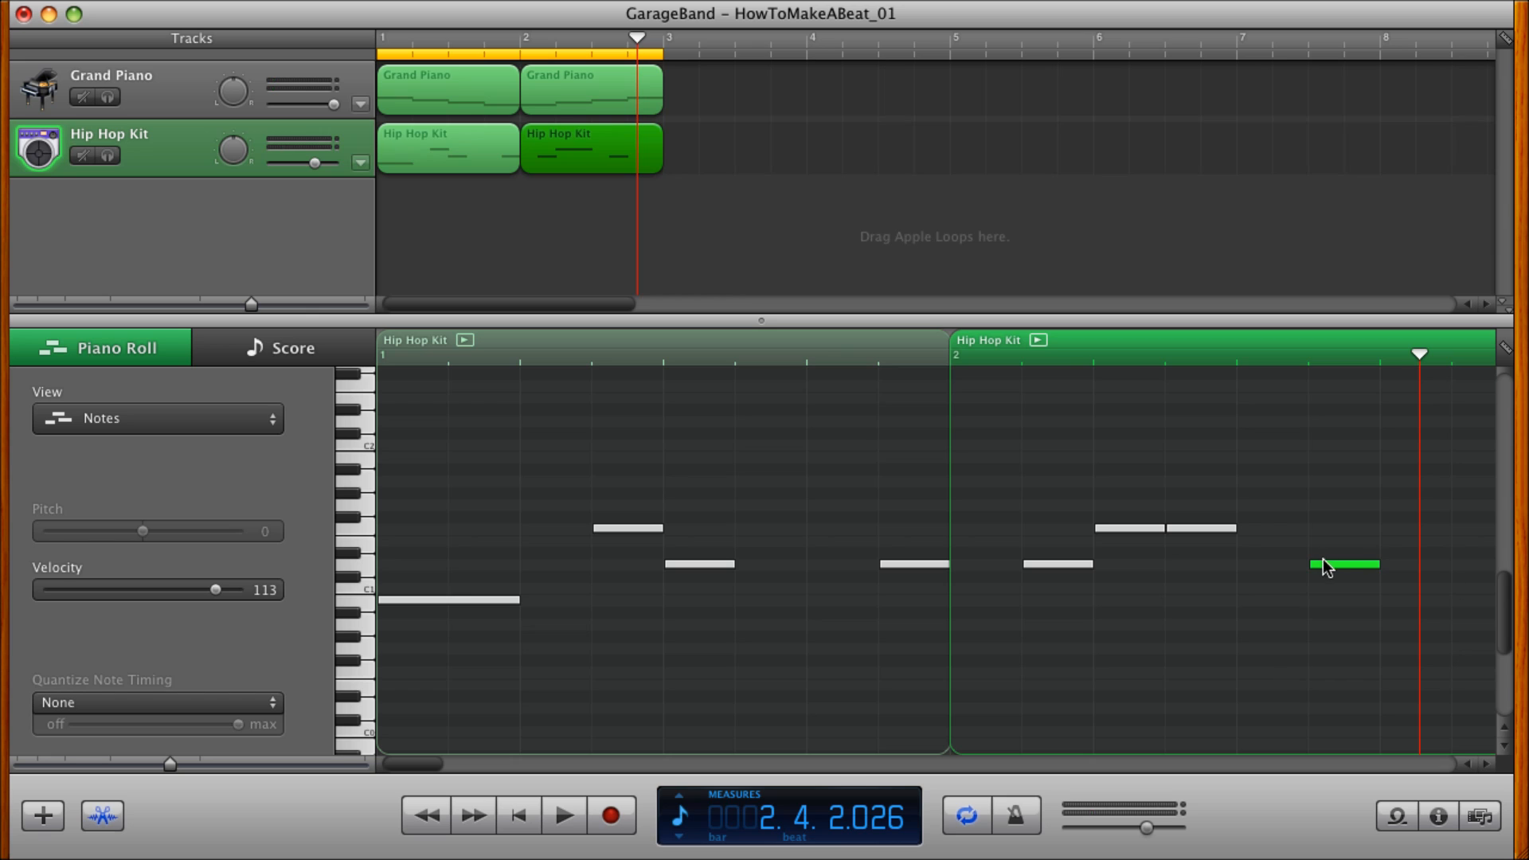
Move the copied D1 note an eighth note earlier onto beat 3 of measure 2 and replay the beat.
{"action": "left_click_drag", "start_coordinate": [1327, 567], "coordinate": [1279, 570]}
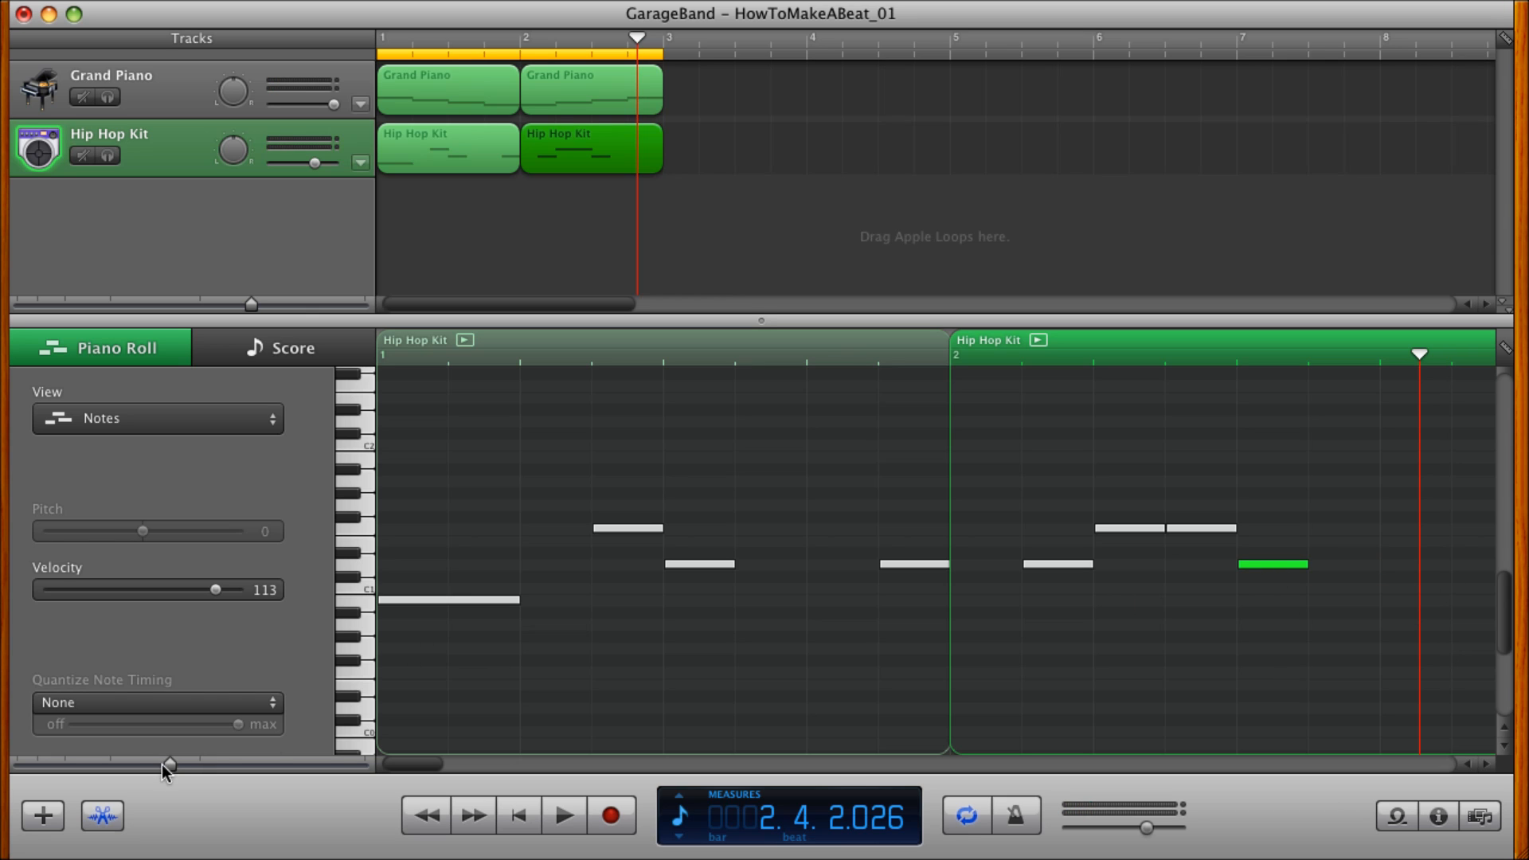
{"action": "left_click_drag", "start_coordinate": [142, 763], "coordinate": [135, 763]}
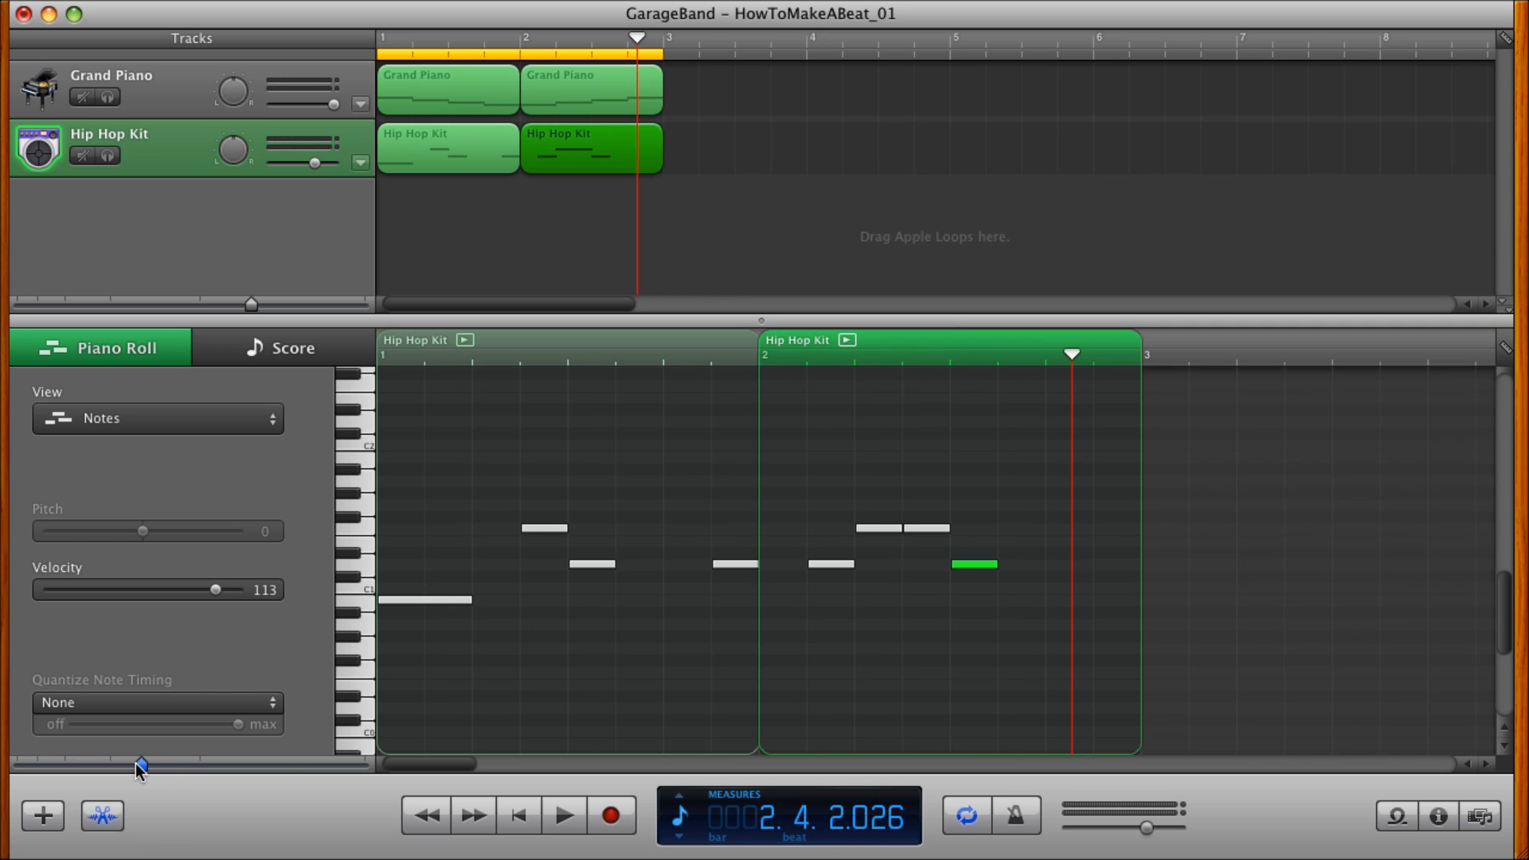
{"action": "left_click", "coordinate": [520, 820]}
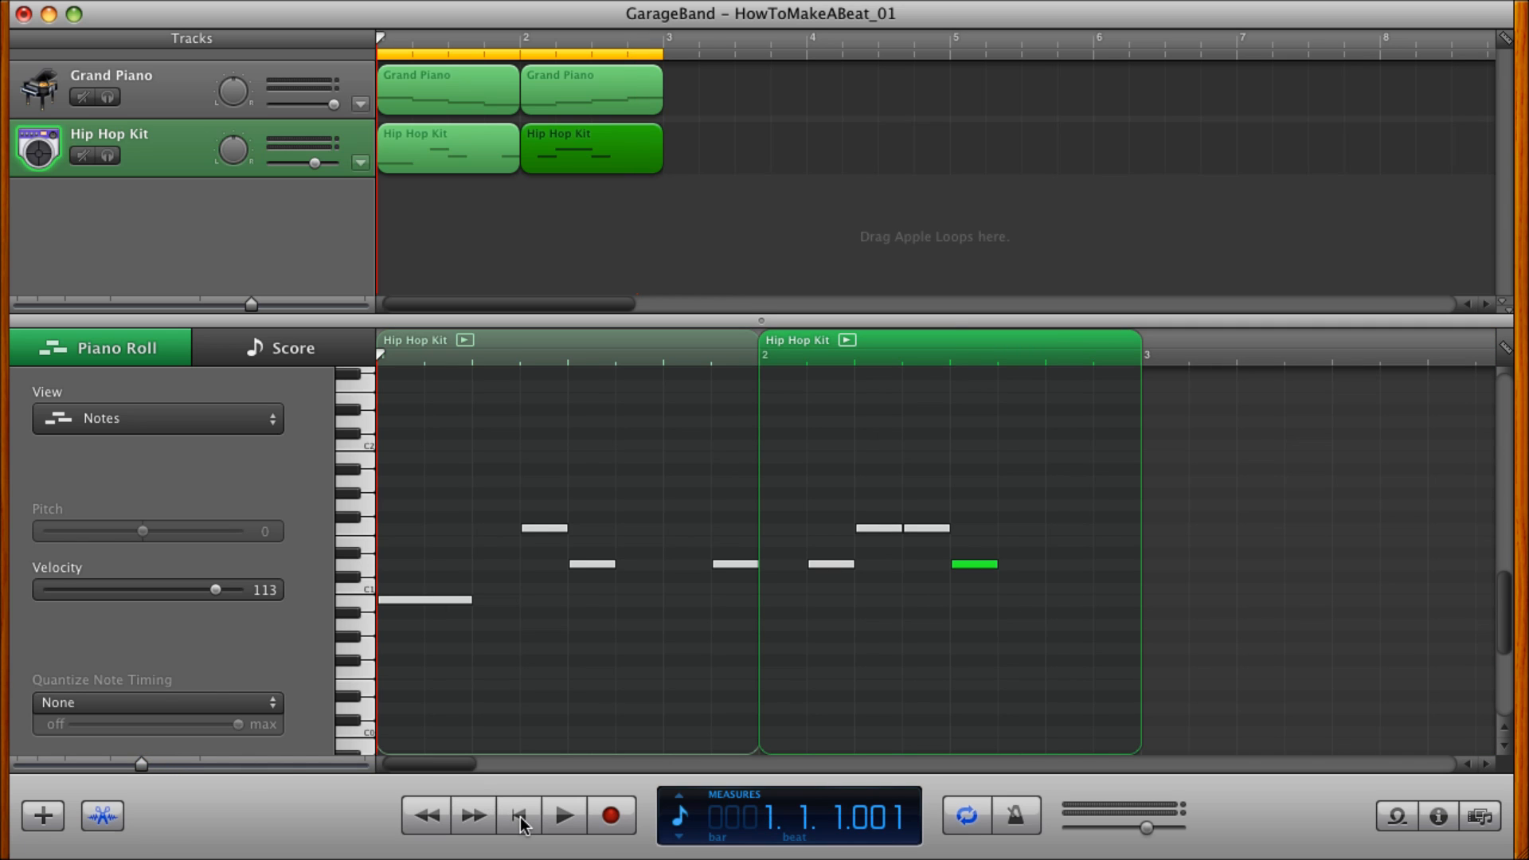
{"action": "left_click", "coordinate": [563, 816]}
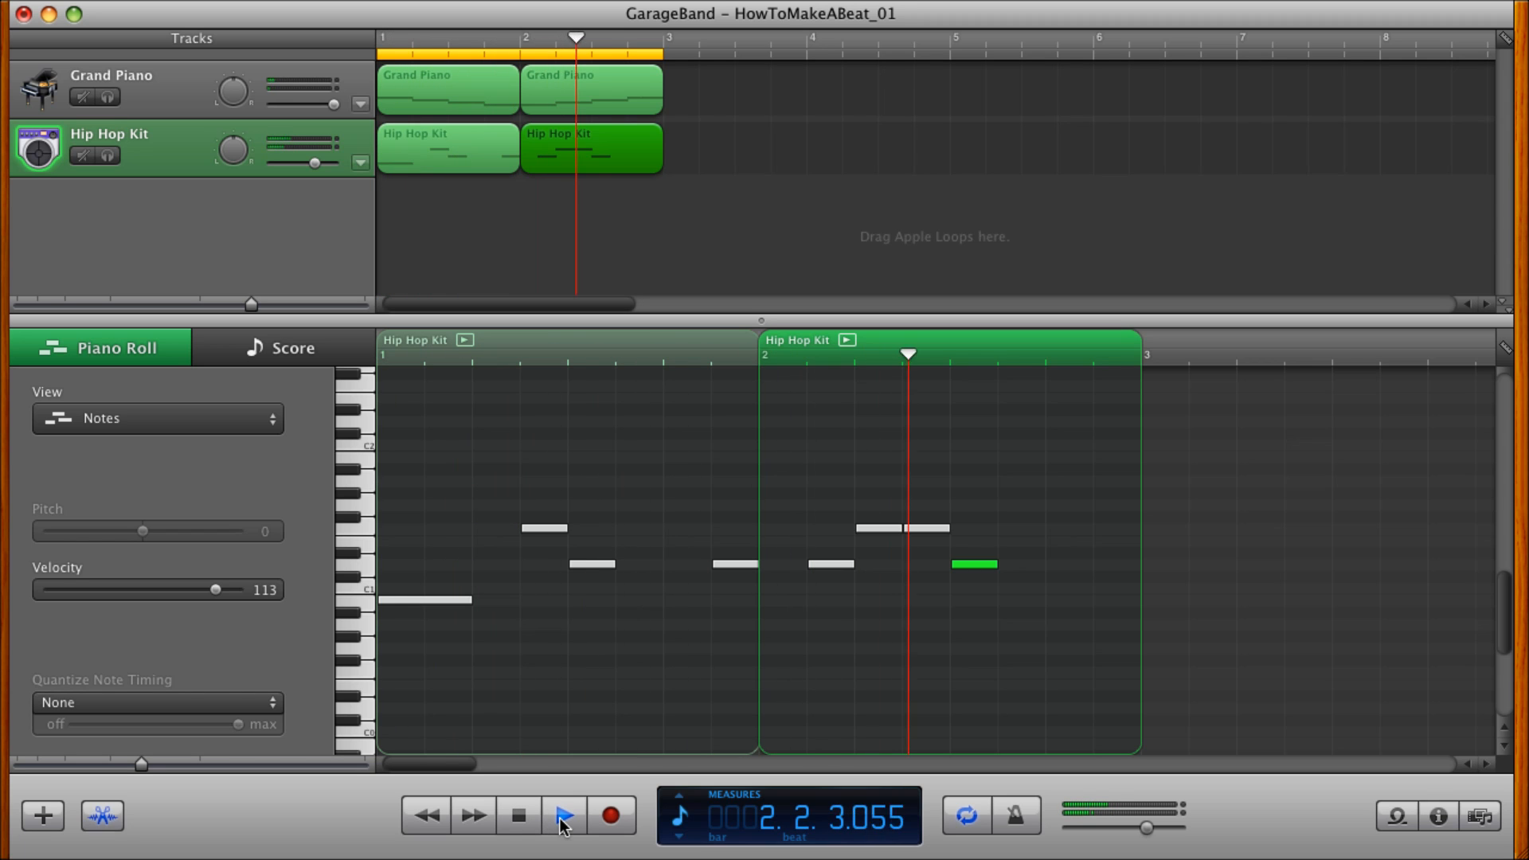
{"action": "left_click", "coordinate": [564, 816]}
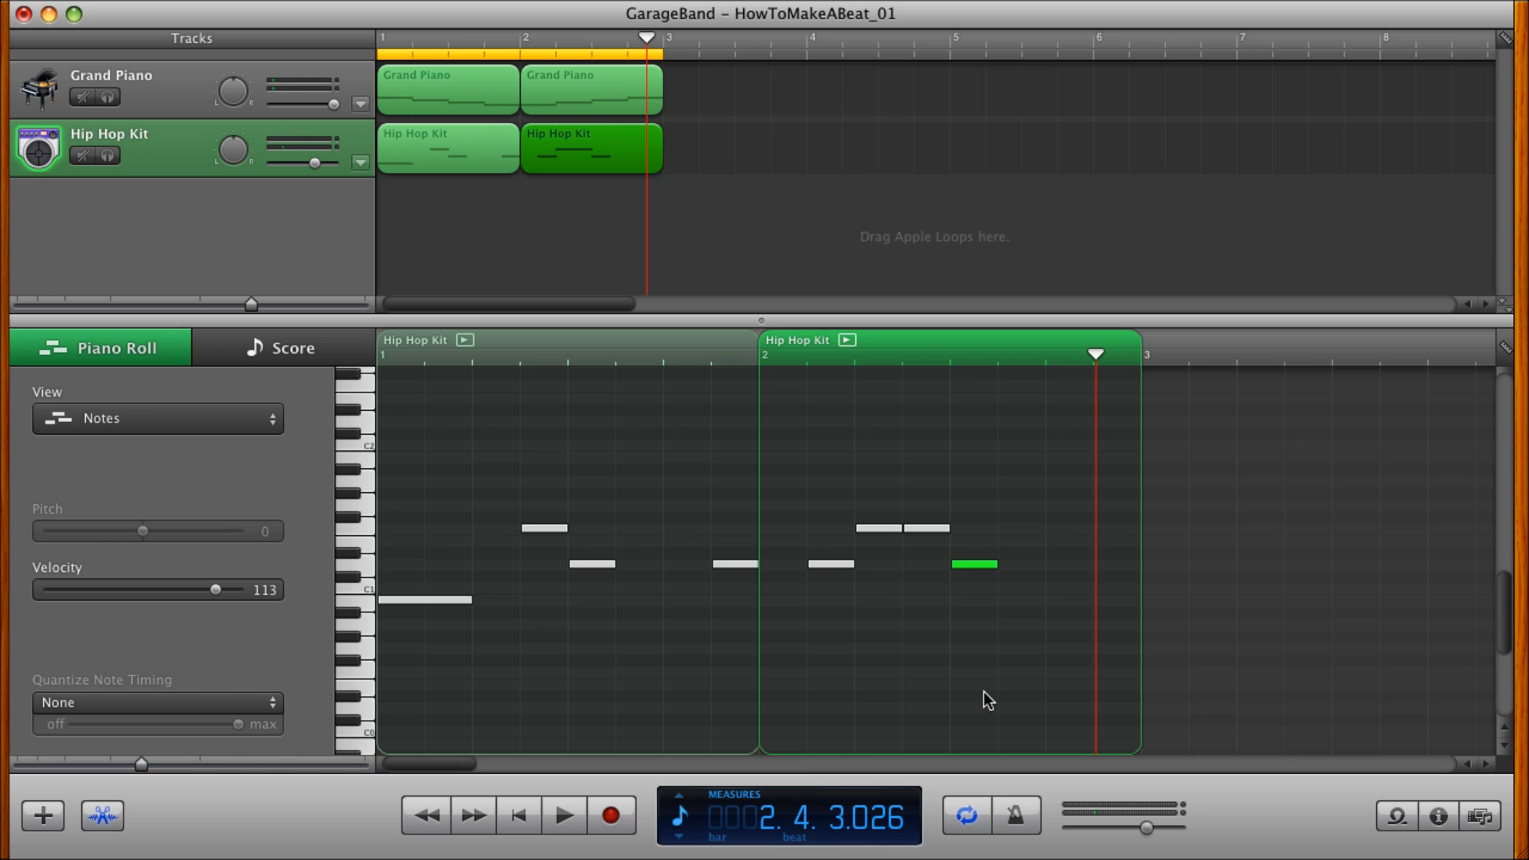
Copy F1 notes to the second half of beat 3 and to beat 4 of measure 2, and play the result.
{"action": "left_click", "coordinate": [926, 529]}
{"action": "left_click_drag", "start_coordinate": [924, 529], "coordinate": [1053, 532]}
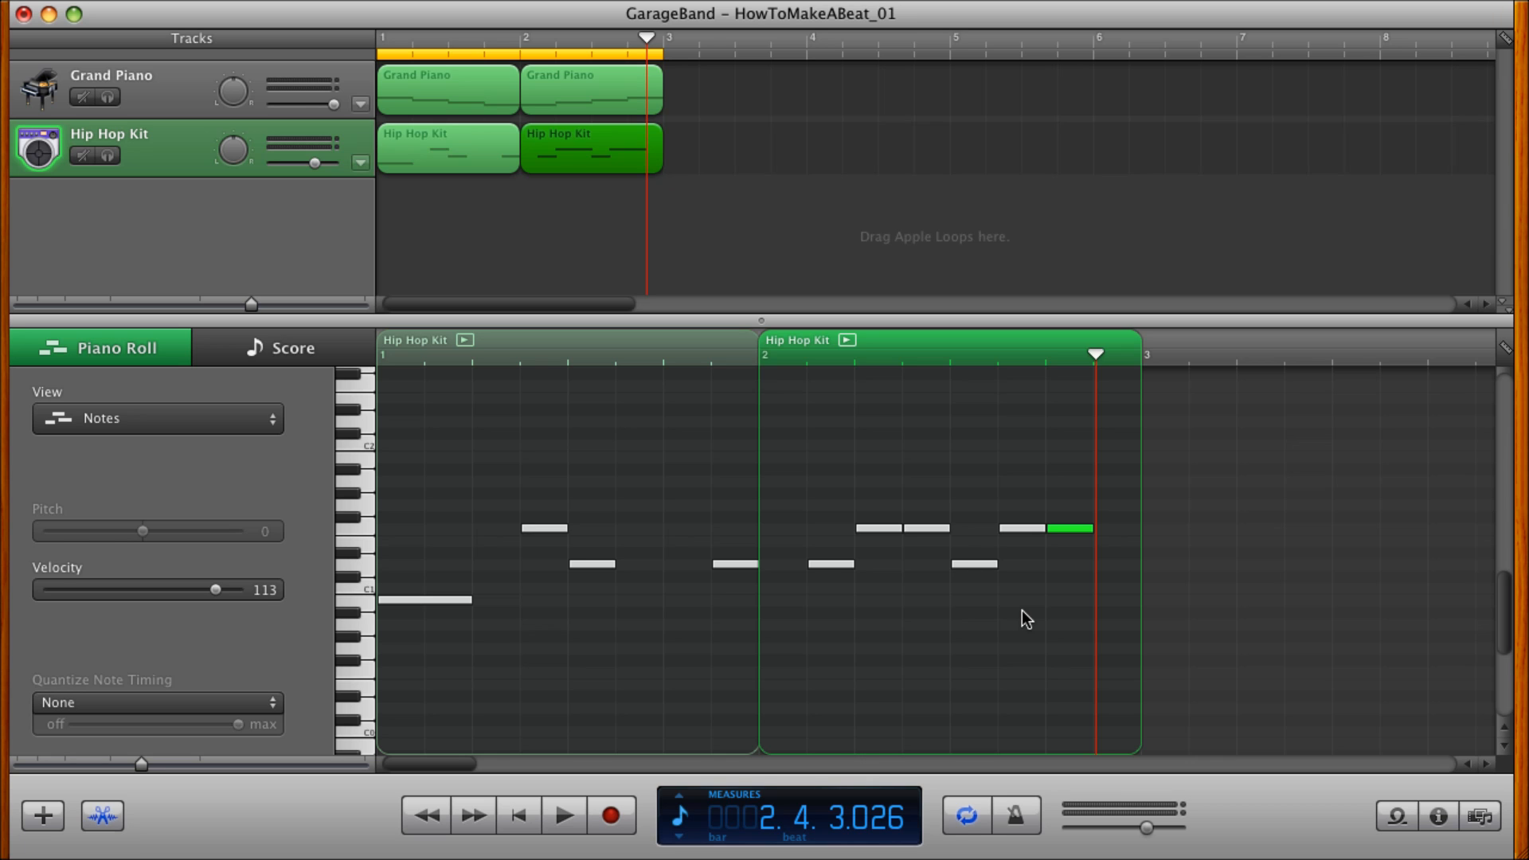
{"action": "key", "text": "Return"}
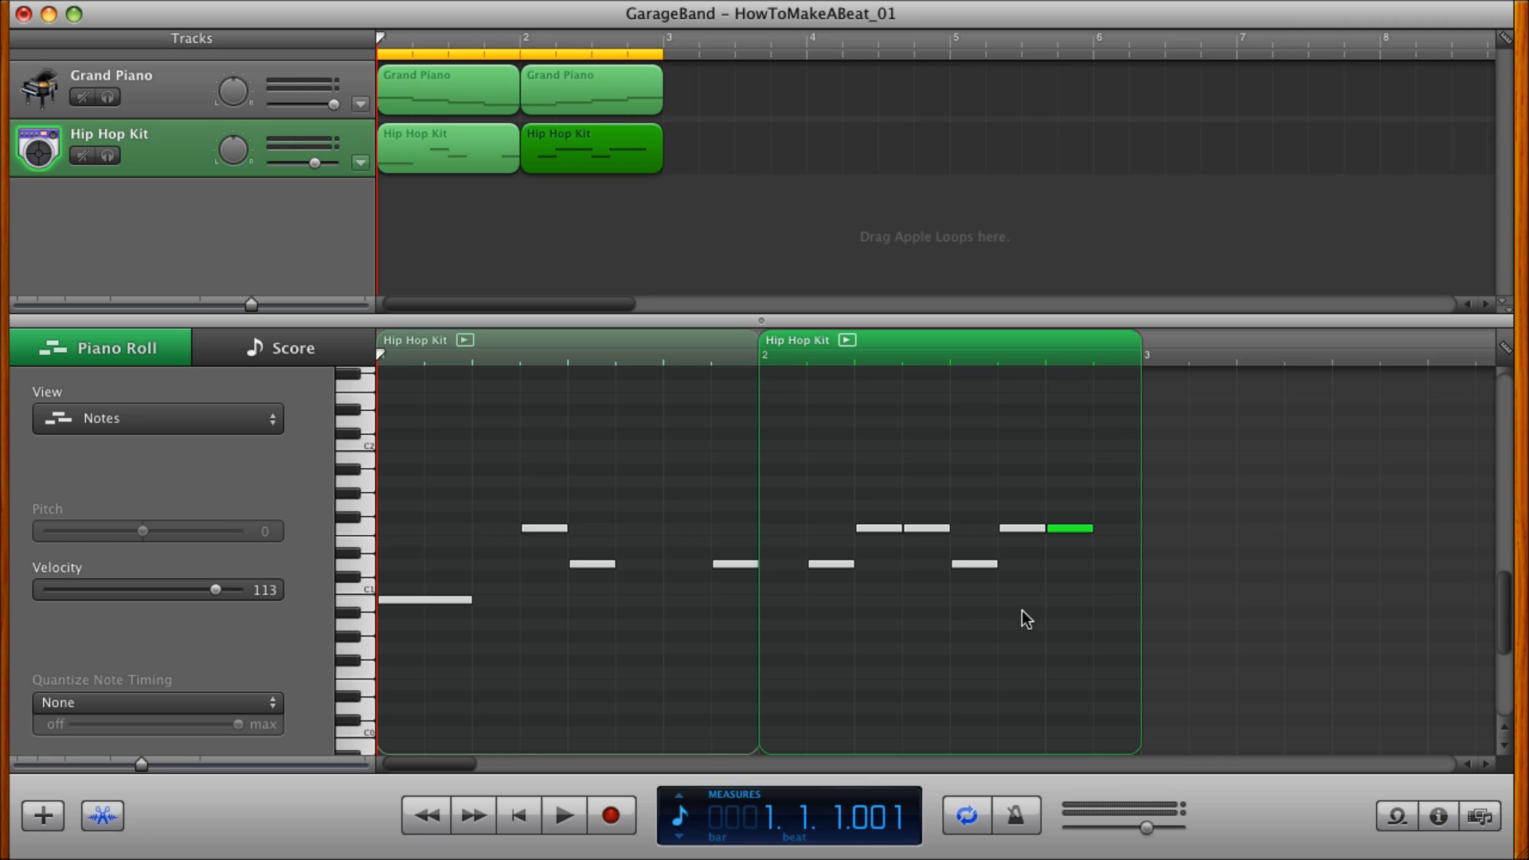
{"action": "key", "text": "space"}
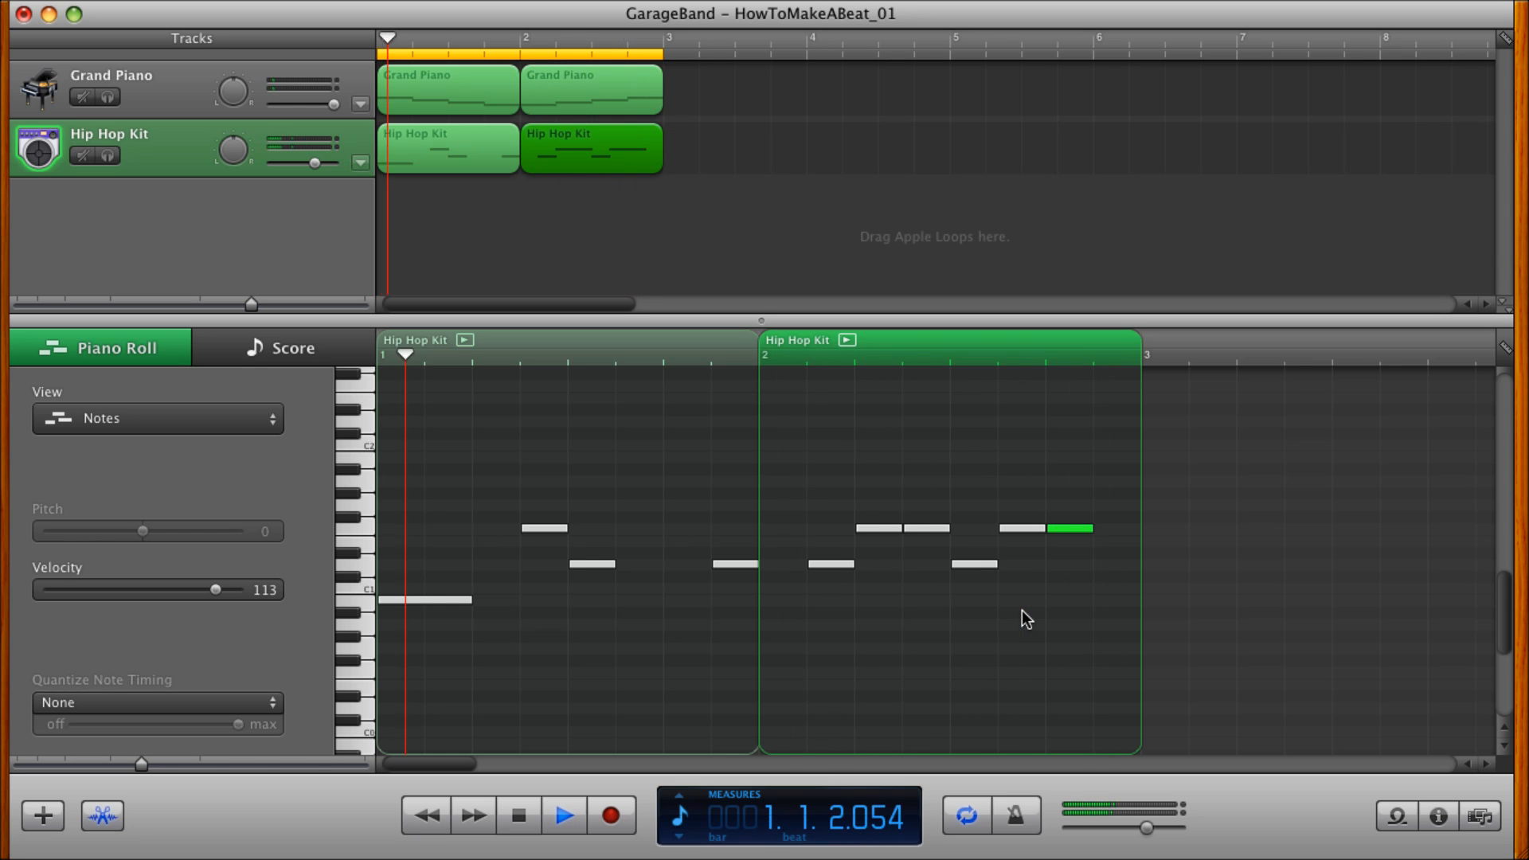
{"action": "key", "text": "space"}
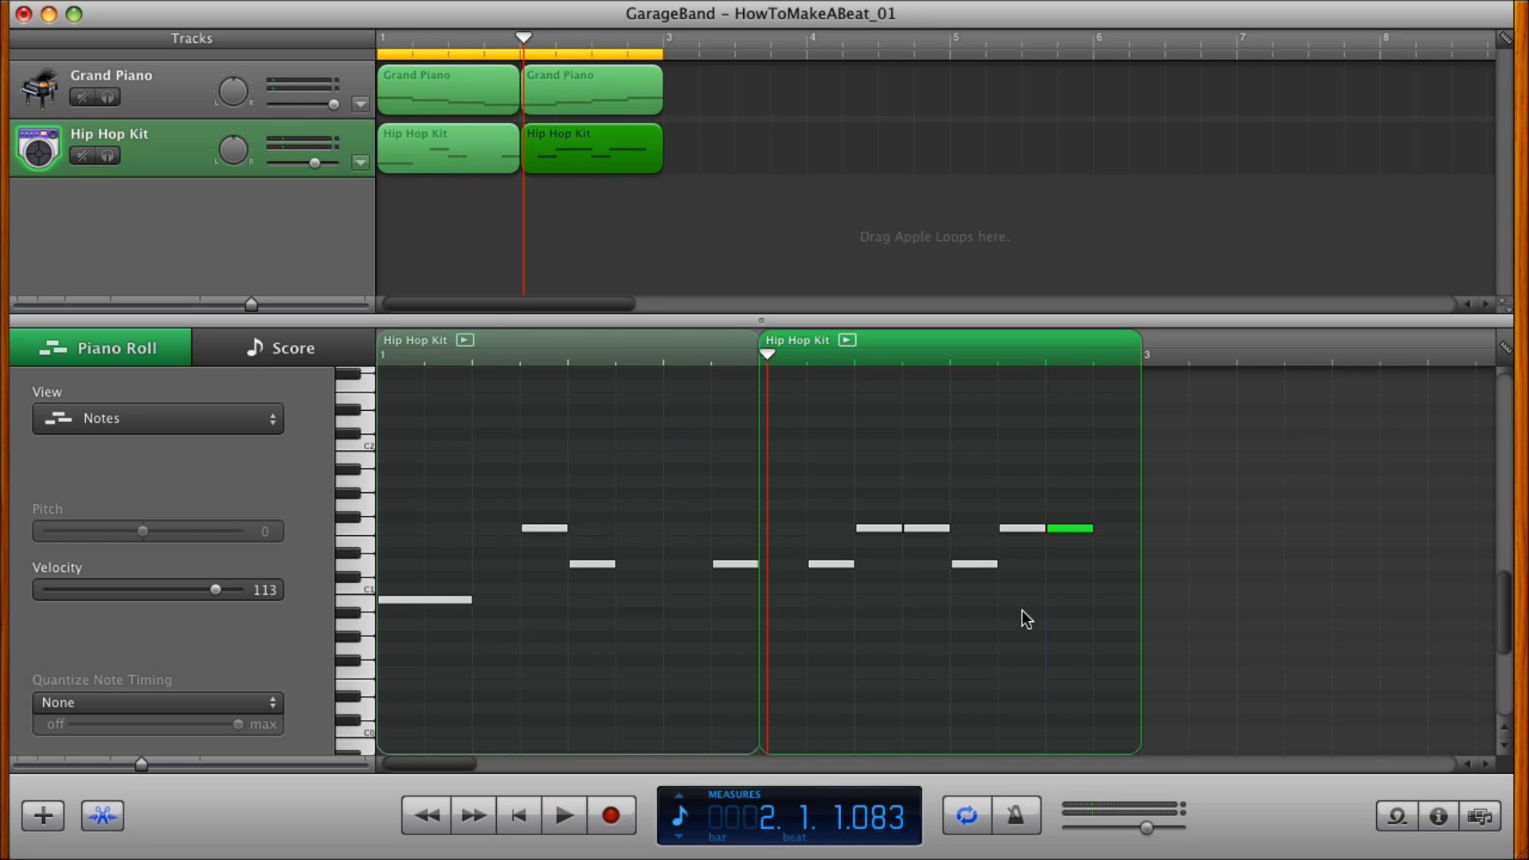
Copy the measure 1 F1 note up to F#1 and repeat it as eight consecutive eighth notes filling measure 1.
{"action": "left_click", "coordinate": [547, 529]}
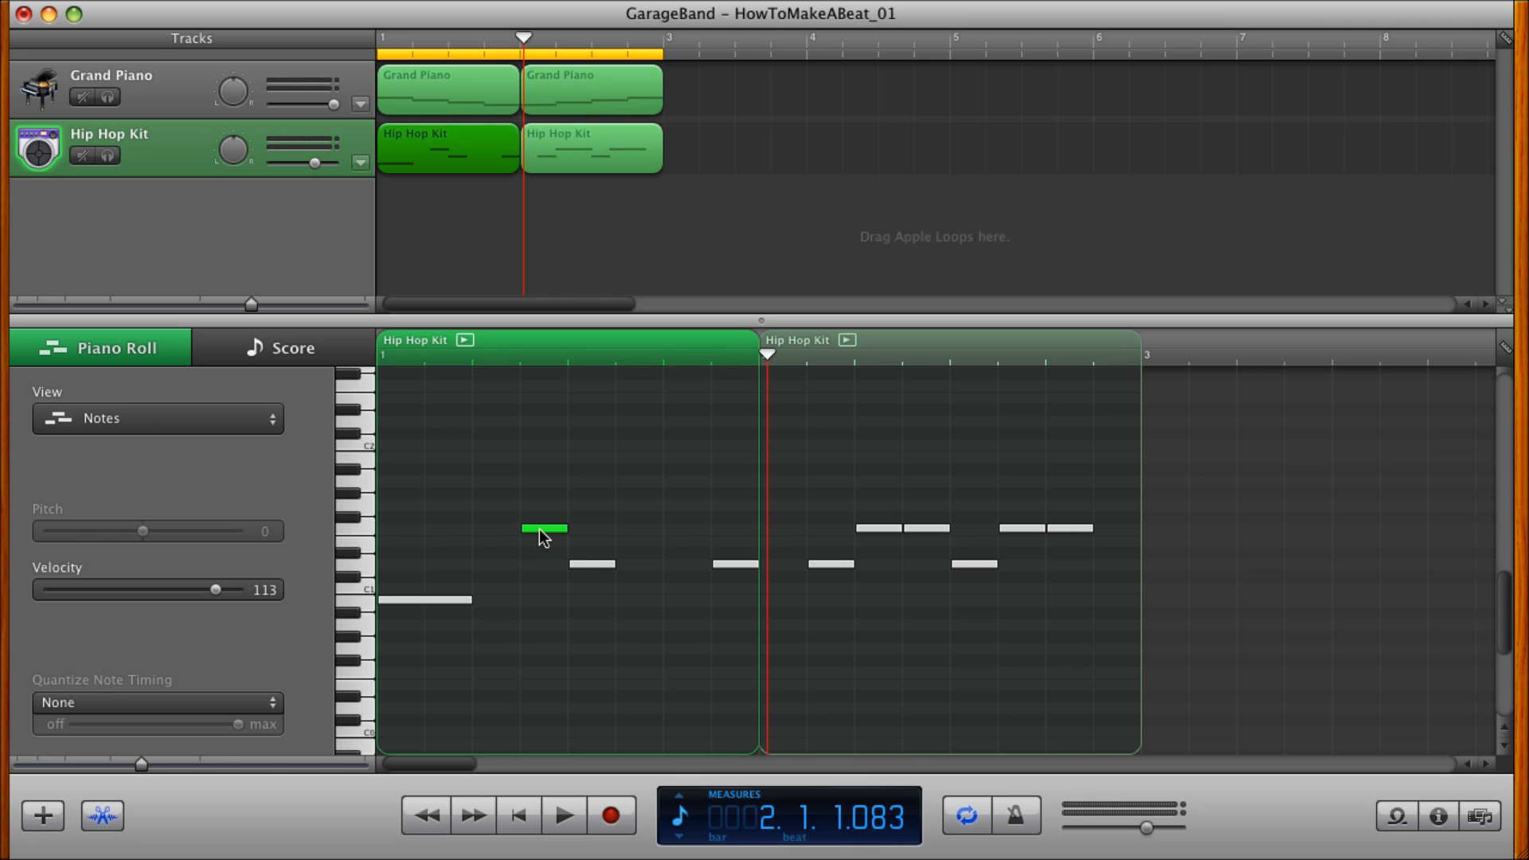
{"action": "left_click_drag", "start_coordinate": [539, 528], "coordinate": [392, 515]}
{"action": "left_click_drag", "start_coordinate": [407, 526], "coordinate": [539, 518]}
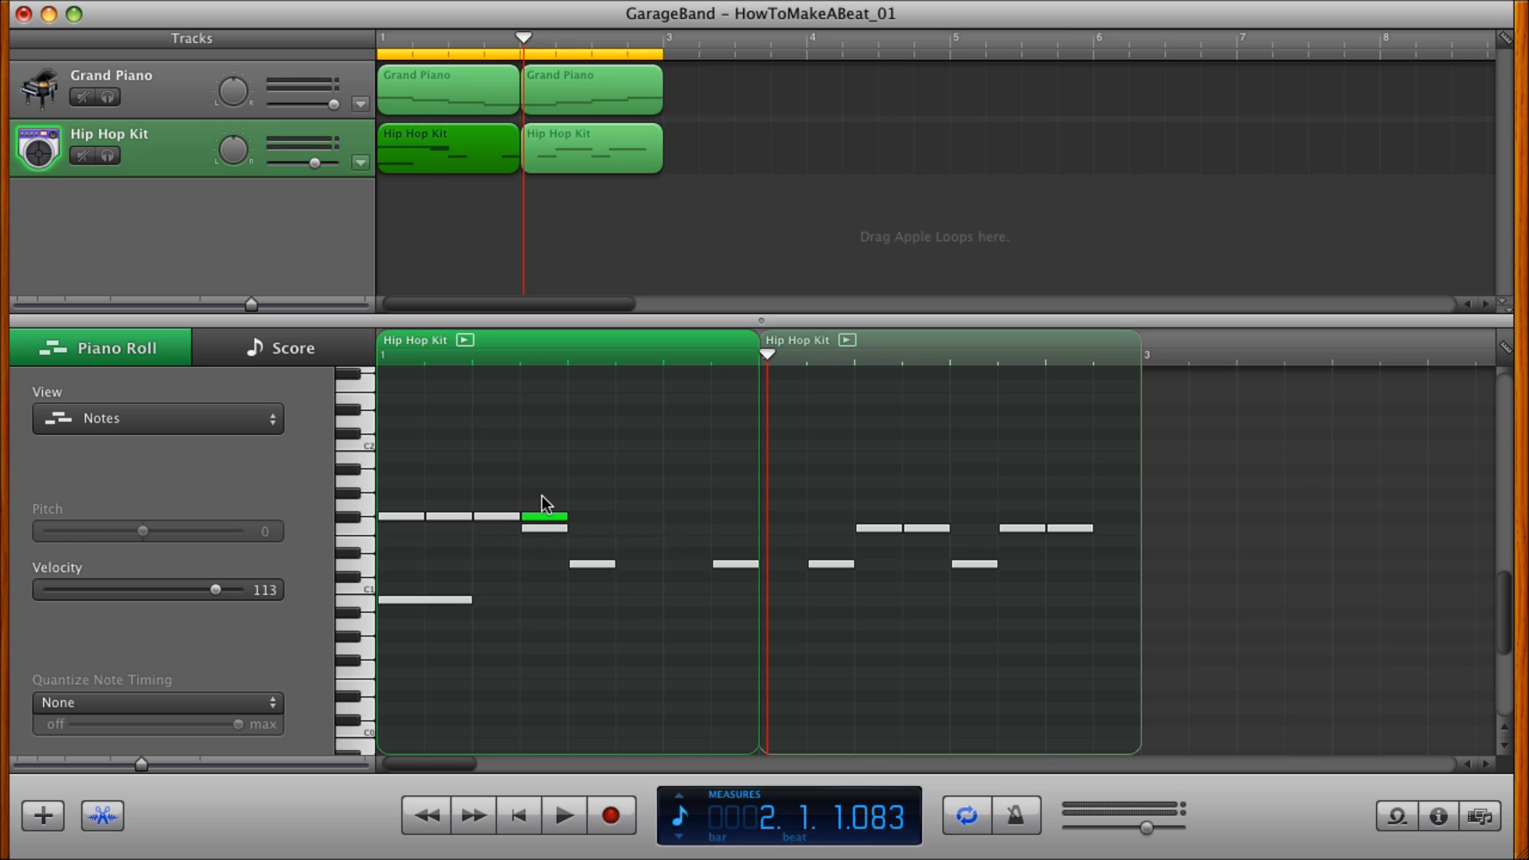
{"action": "left_click_drag", "start_coordinate": [542, 495], "coordinate": [590, 518]}
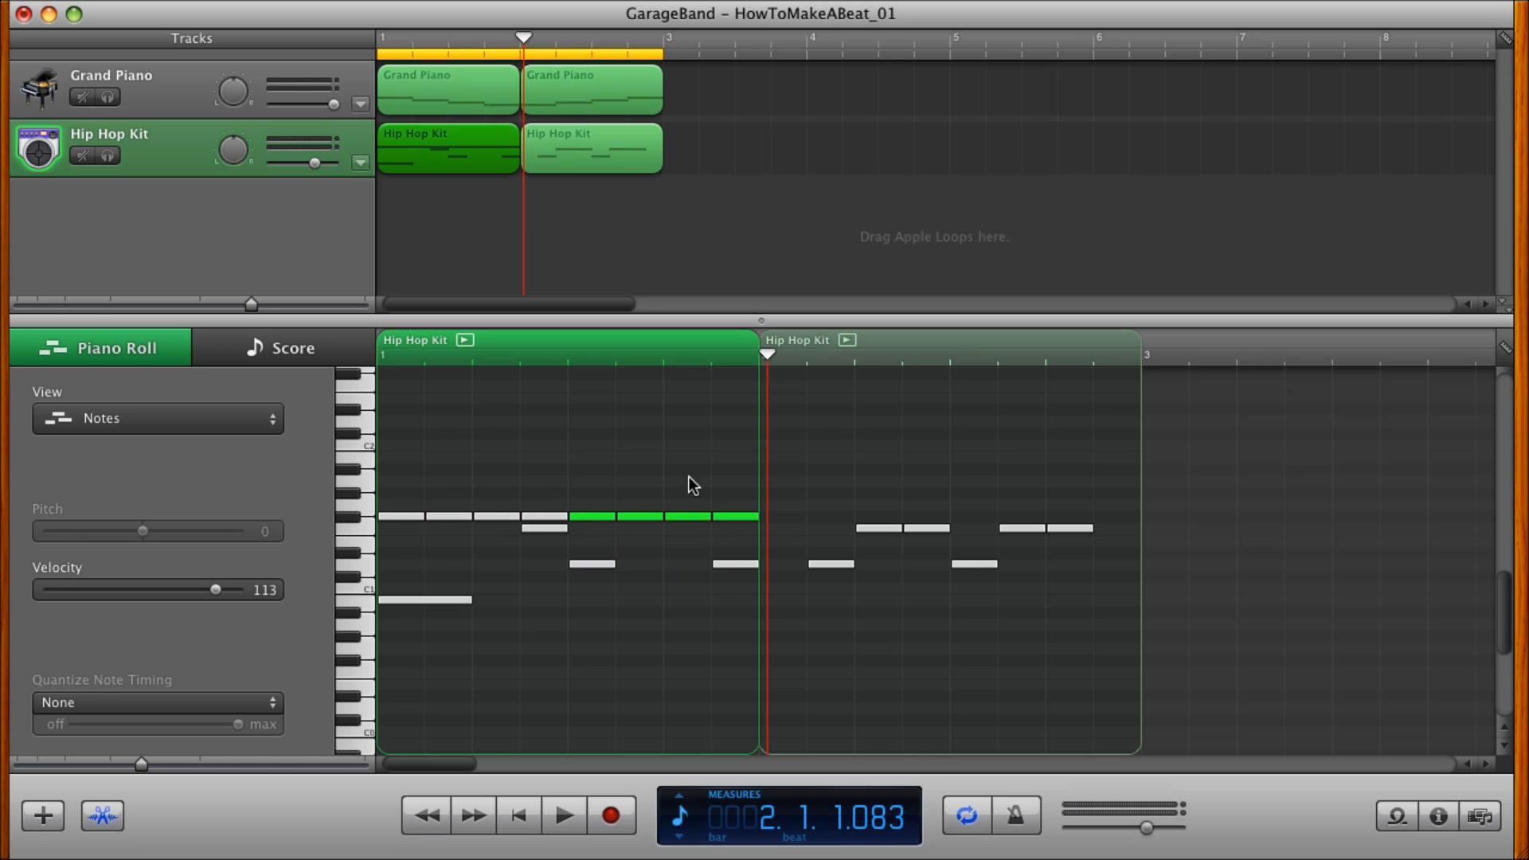
Try a copy of the eight F#1 notes on A1 in measure 1 and delete that copy.
{"action": "left_click_drag", "start_coordinate": [733, 482], "coordinate": [562, 487]}
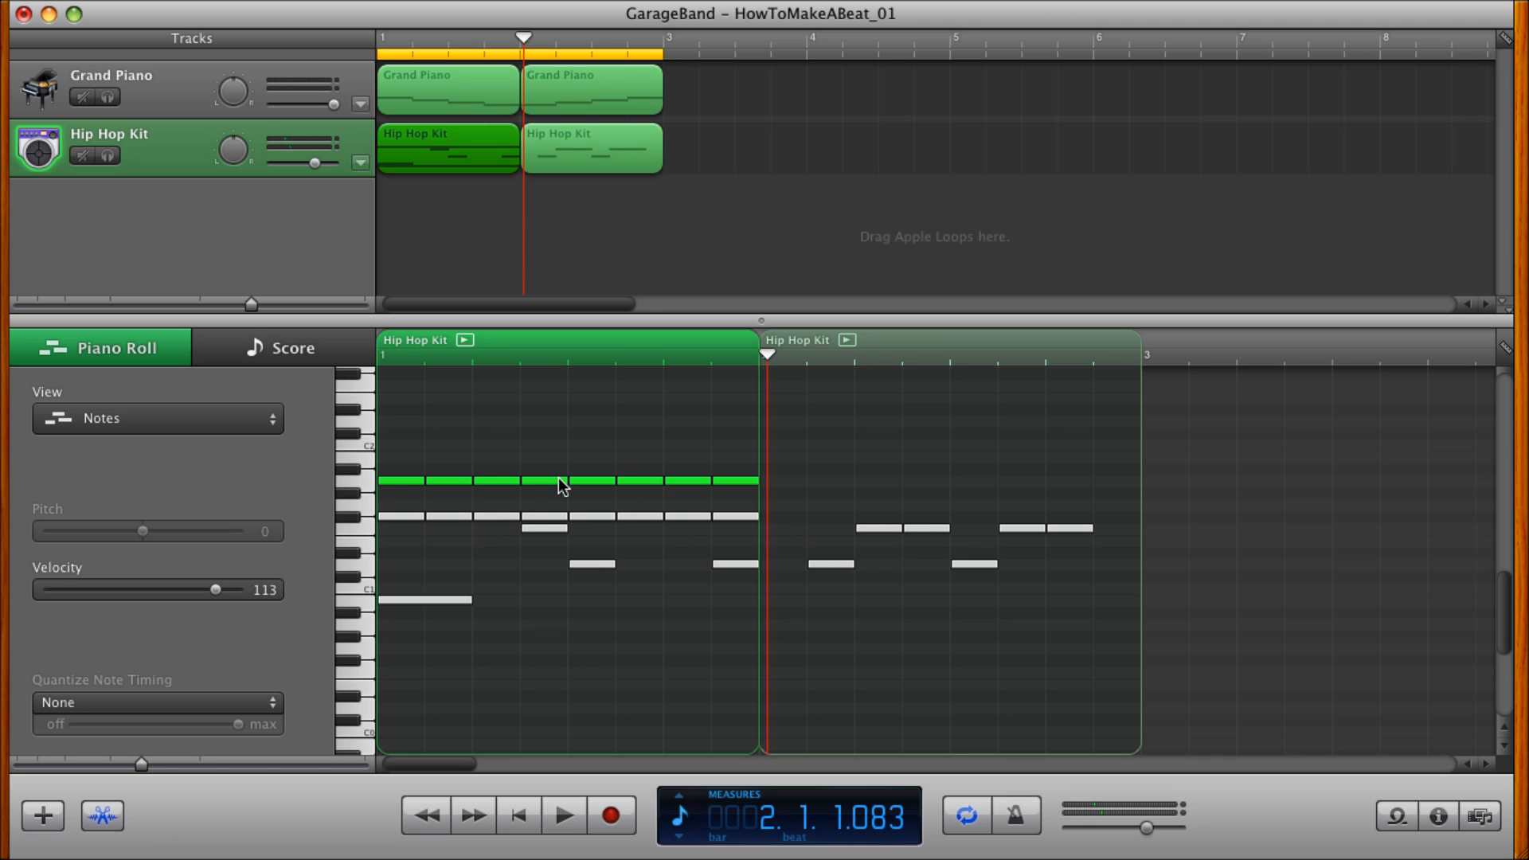
{"action": "key", "text": "Delete"}
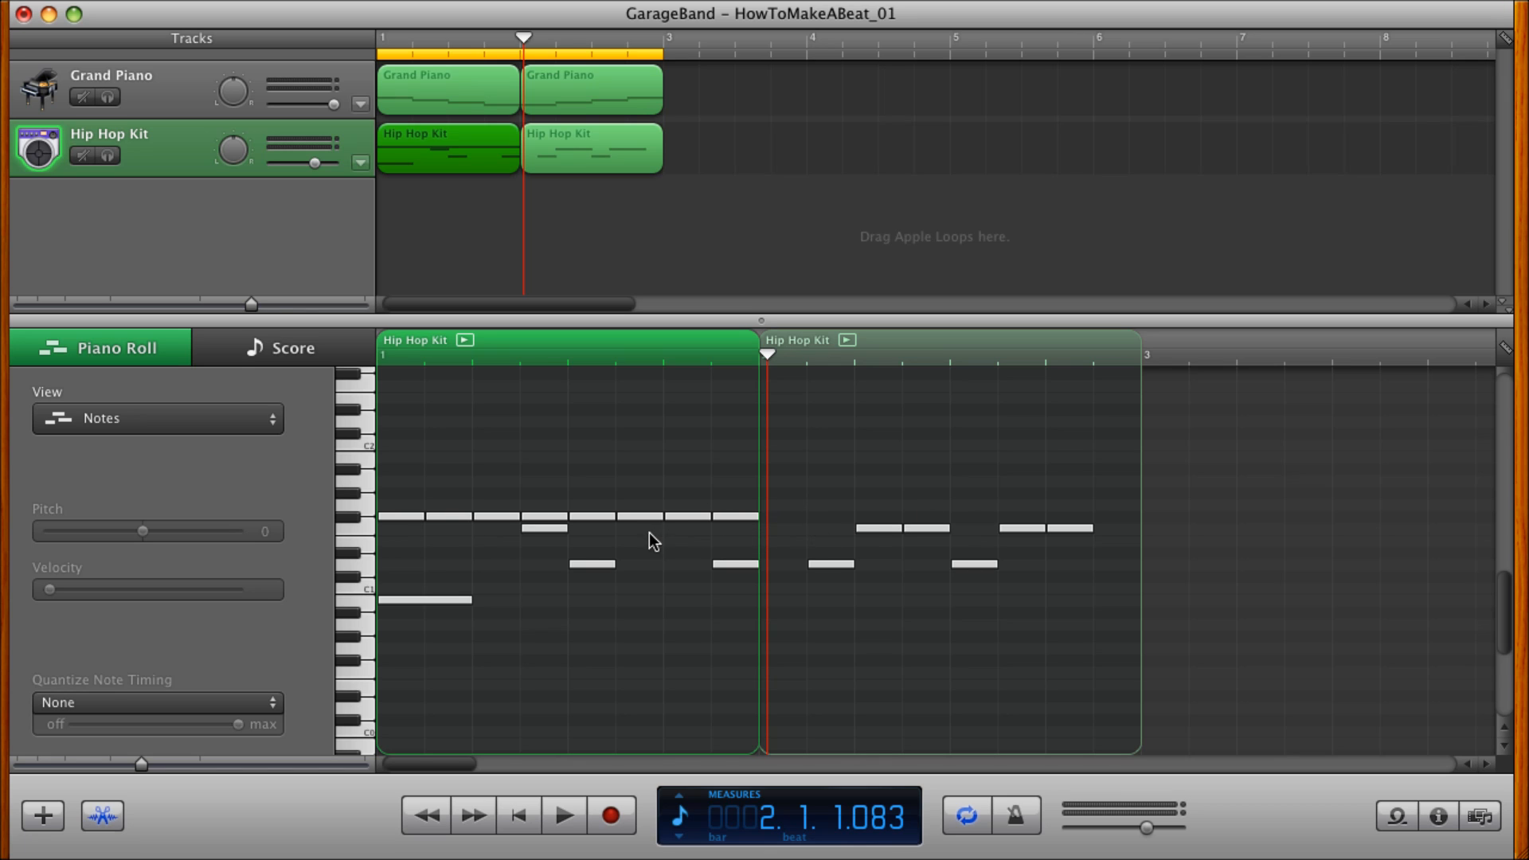
Add an eighth-note F#1 at the start of measure 2 in the Hip Hop Kit part and set its velocity to 113.
{"action": "left_click", "coordinate": [403, 516]}
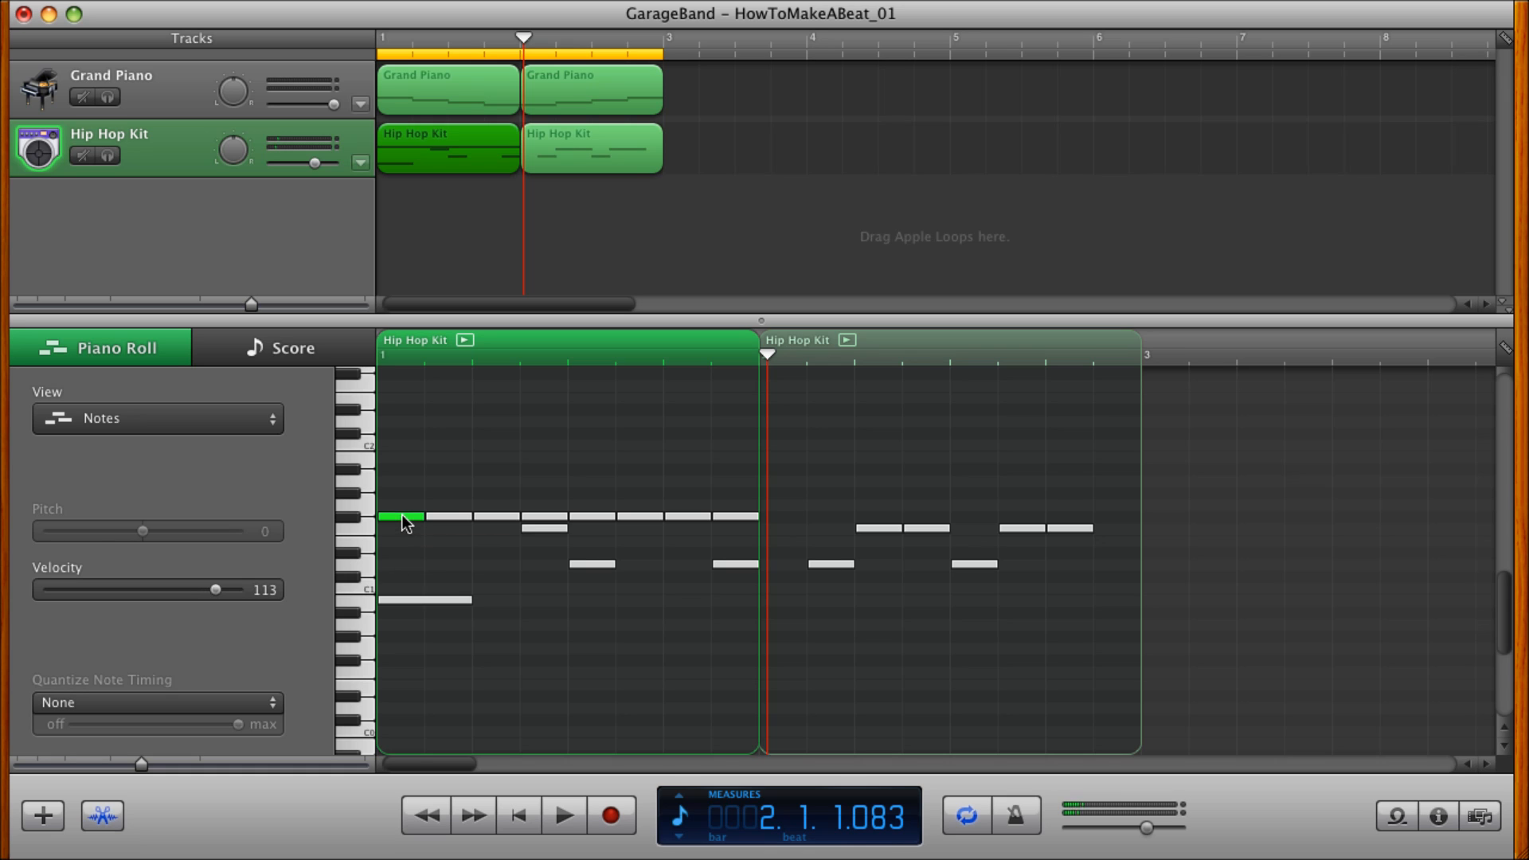
{"action": "left_click", "coordinate": [781, 518], "text": "super"}
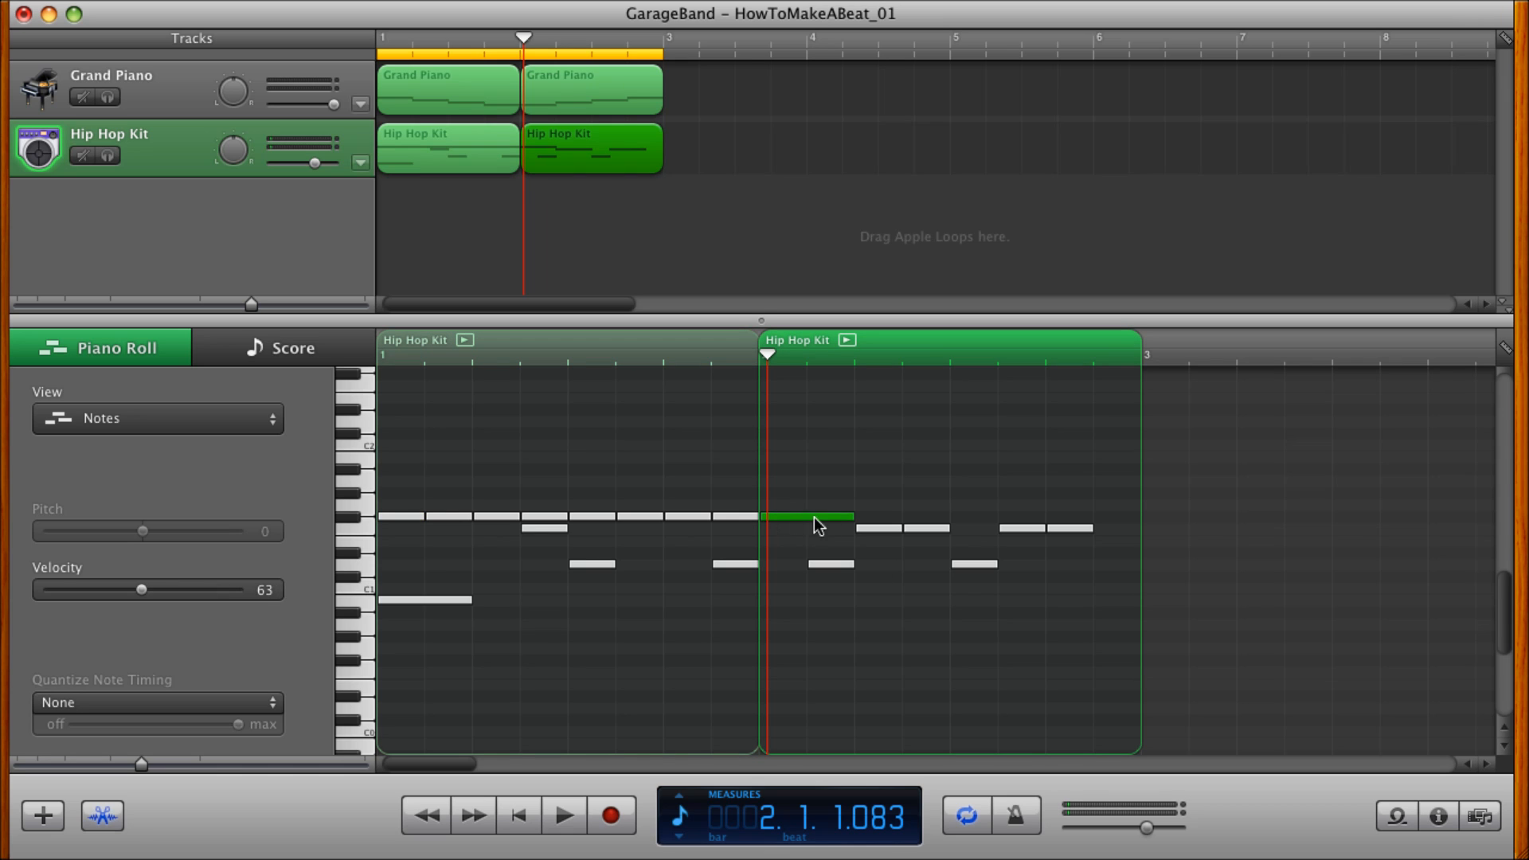
{"action": "left_click_drag", "start_coordinate": [856, 516], "coordinate": [810, 516]}
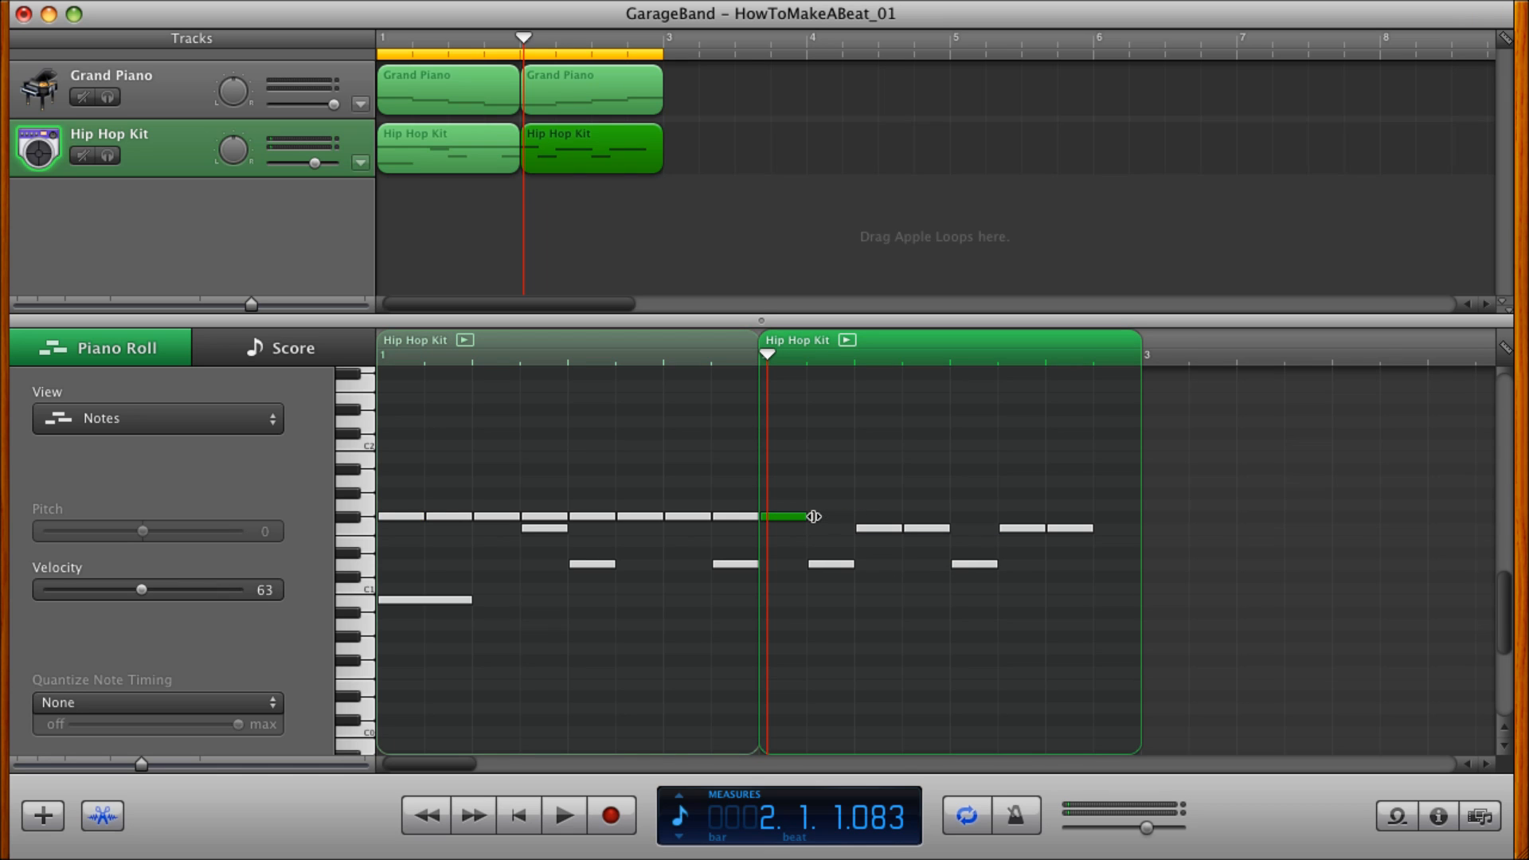
{"action": "left_click", "coordinate": [268, 591]}
{"action": "type", "text": "113"}
{"action": "key", "text": "Return"}
Copy the F#1 note across measure 2 until it holds eight consecutive eighth notes, and play the beat from the start.
{"action": "left_click_drag", "start_coordinate": [776, 518], "coordinate": [819, 515]}
{"action": "left_click_drag", "start_coordinate": [825, 518], "coordinate": [862, 528]}
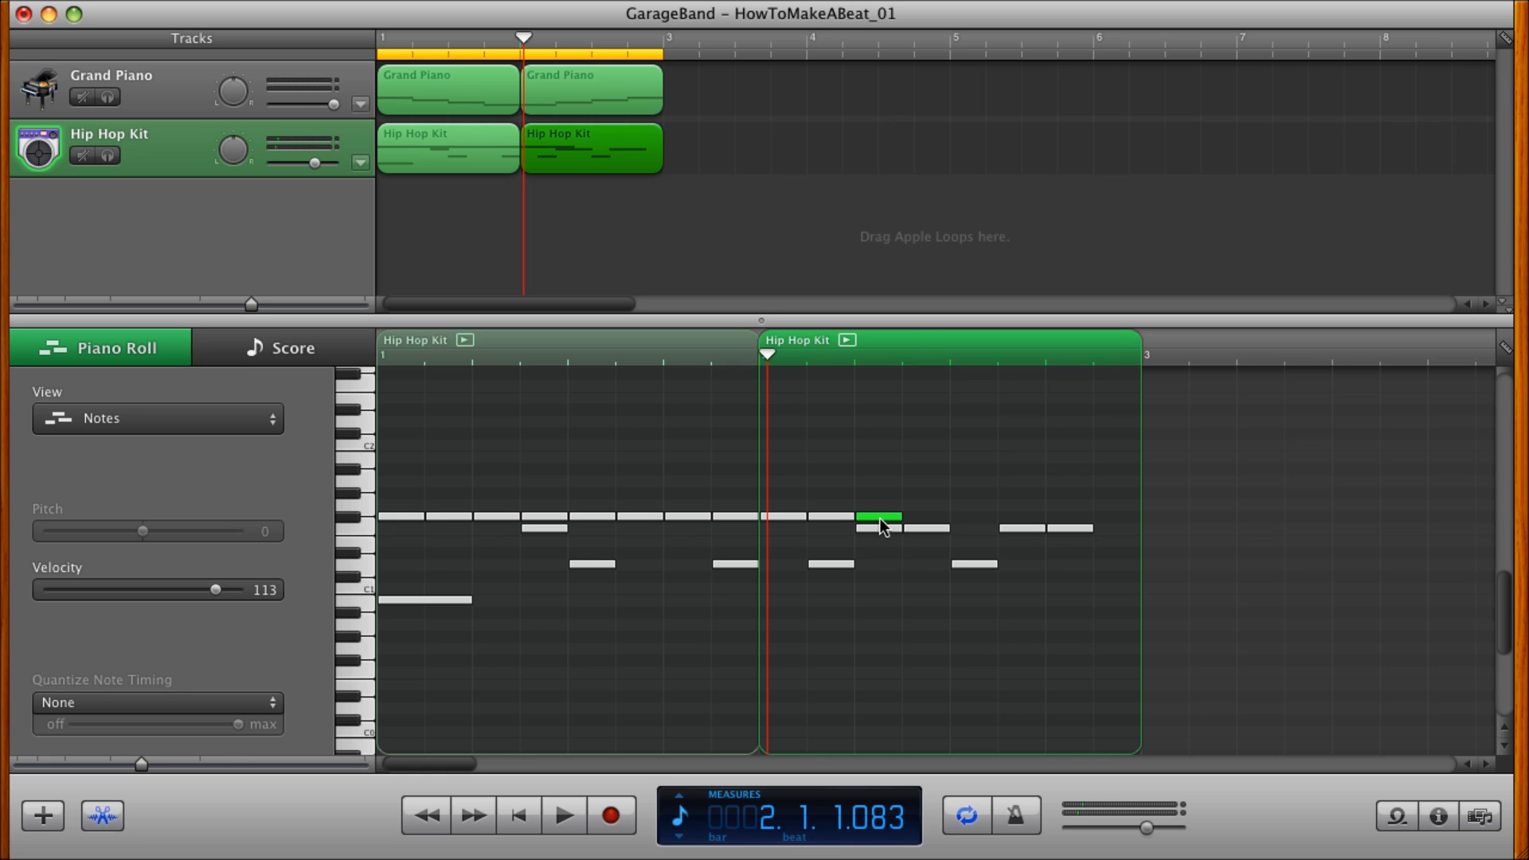
{"action": "left_click_drag", "start_coordinate": [882, 519], "coordinate": [910, 516]}
{"action": "left_click_drag", "start_coordinate": [926, 471], "coordinate": [1000, 520]}
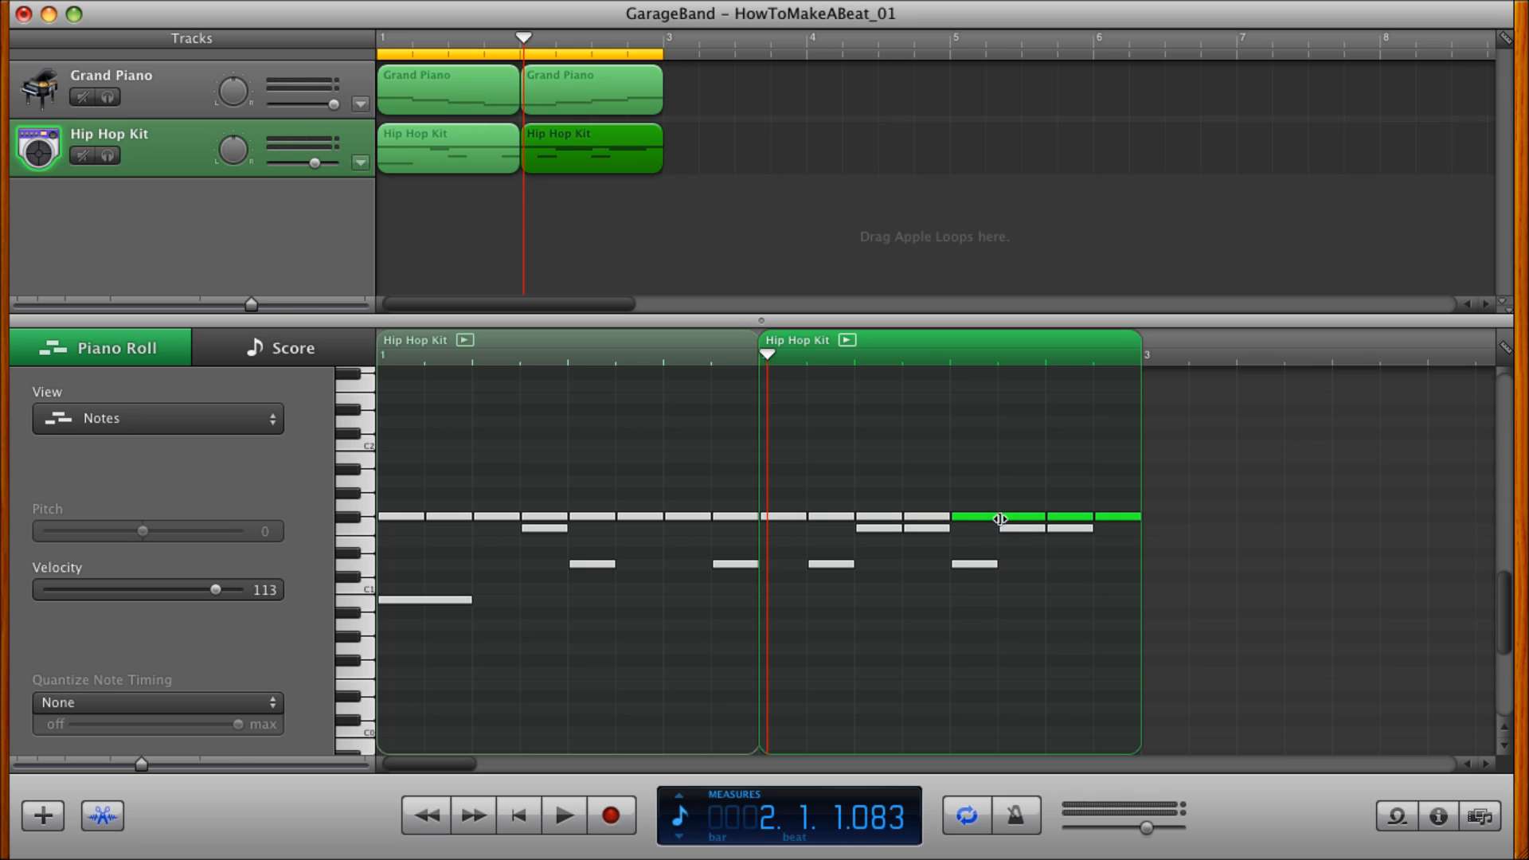
{"action": "left_click", "coordinate": [514, 820]}
{"action": "left_click", "coordinate": [567, 818]}
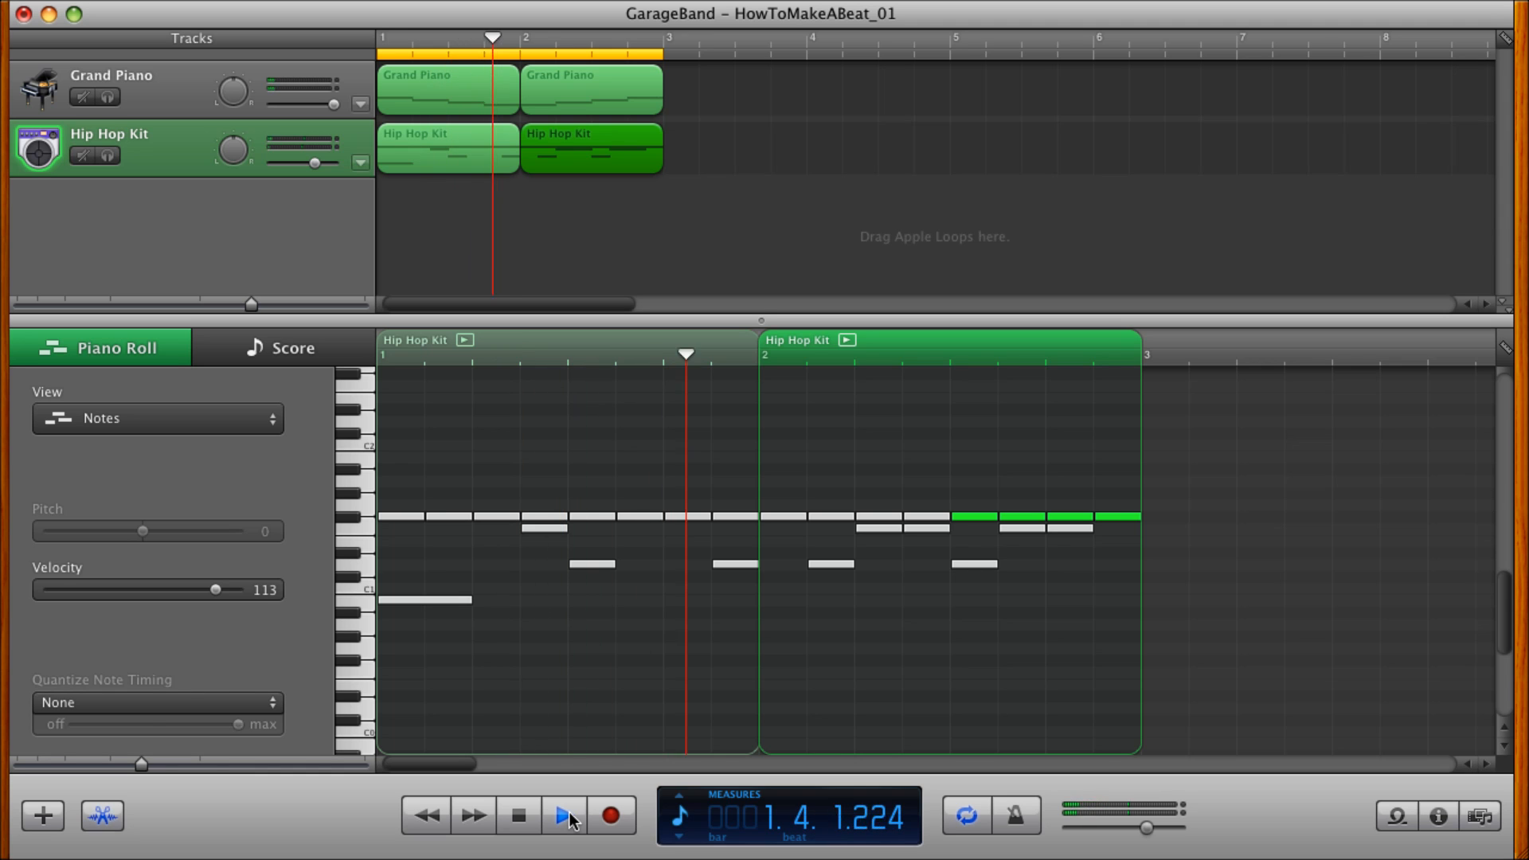
{"action": "left_click", "coordinate": [571, 817]}
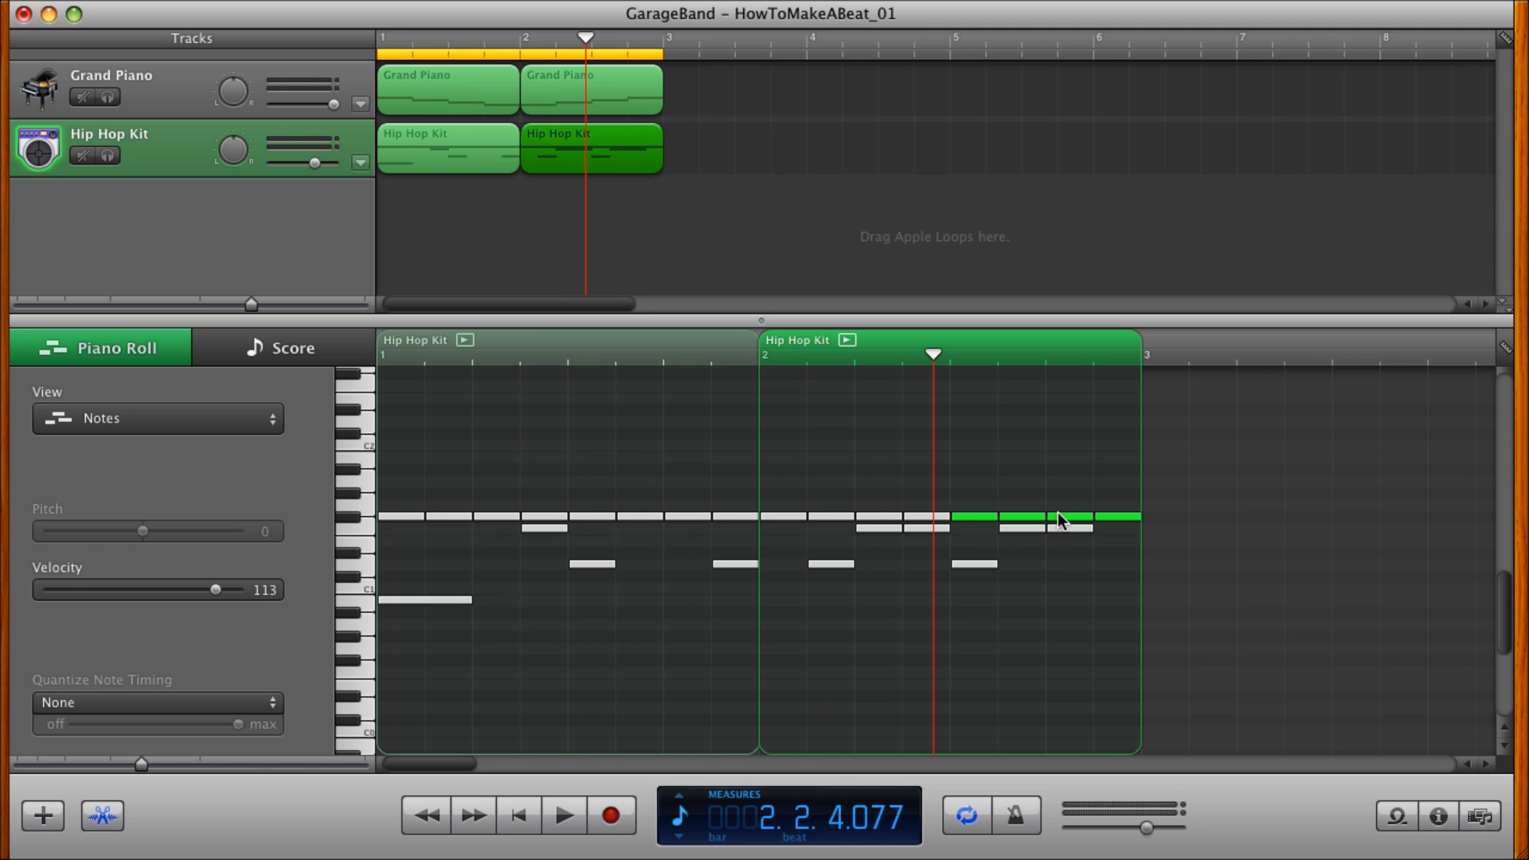
Set the piano roll grid to 1/16 Note and enlarge the start of measure 1.
{"action": "left_click", "coordinate": [1504, 351]}
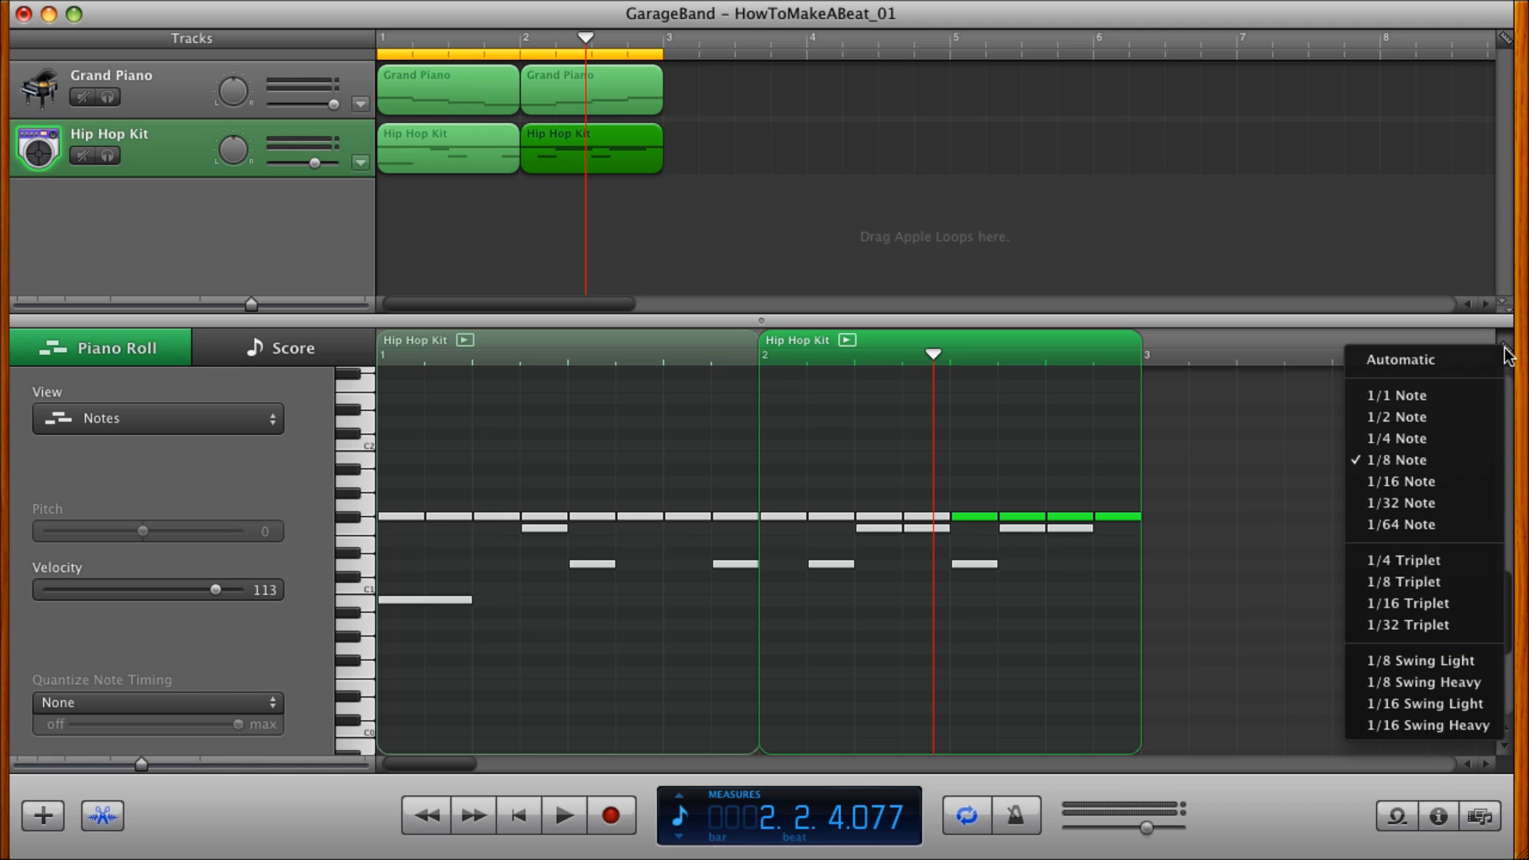
{"action": "left_click", "coordinate": [1391, 480]}
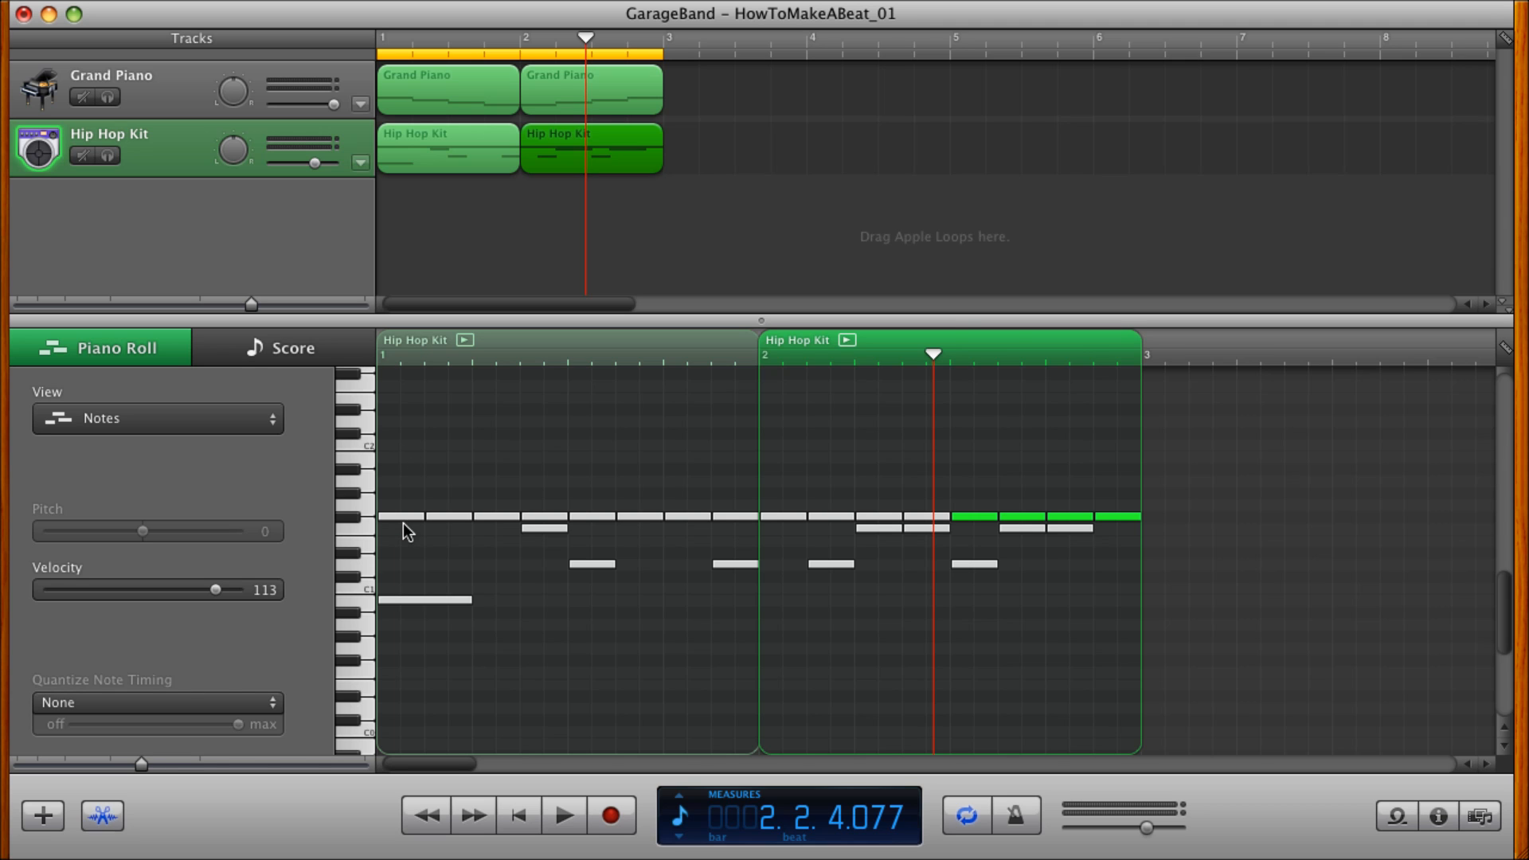
{"action": "key", "text": "ctrl+Right"}
{"action": "key", "text": "ctrl+Right"}
{"action": "key", "text": "ctrl+Right"}
{"action": "scroll", "coordinate": [403, 523], "scroll_direction": "left", "scroll_amount": 10}
{"action": "scroll", "coordinate": [501, 537], "scroll_direction": "up", "scroll_amount": 1}
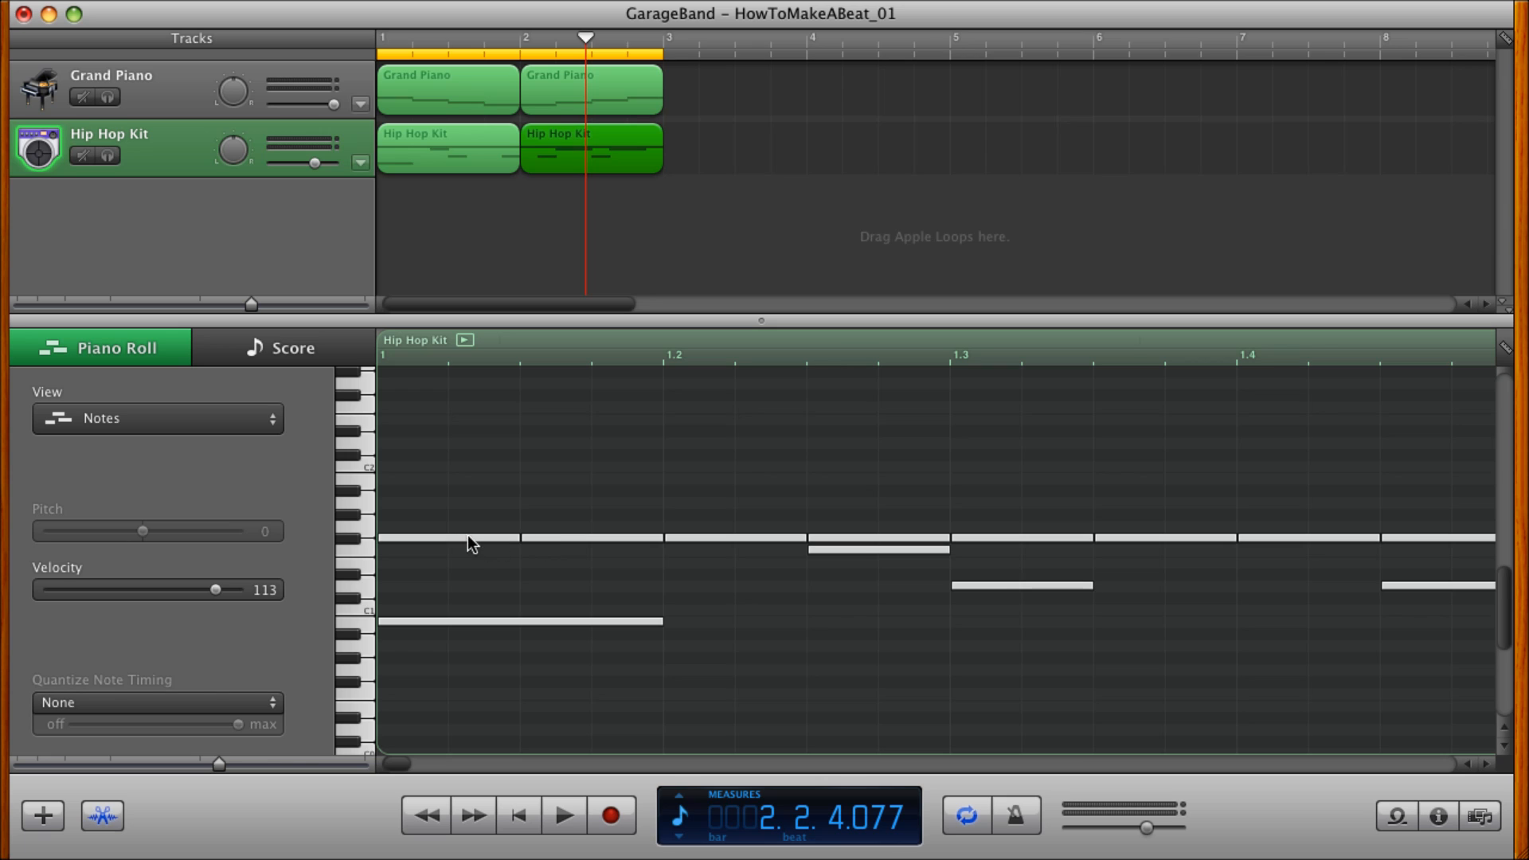
Turn the first three F#1 eighth notes of measure 1 into three consecutive sixteenth notes from beat 1 and play the result.
{"action": "left_click", "coordinate": [467, 537]}
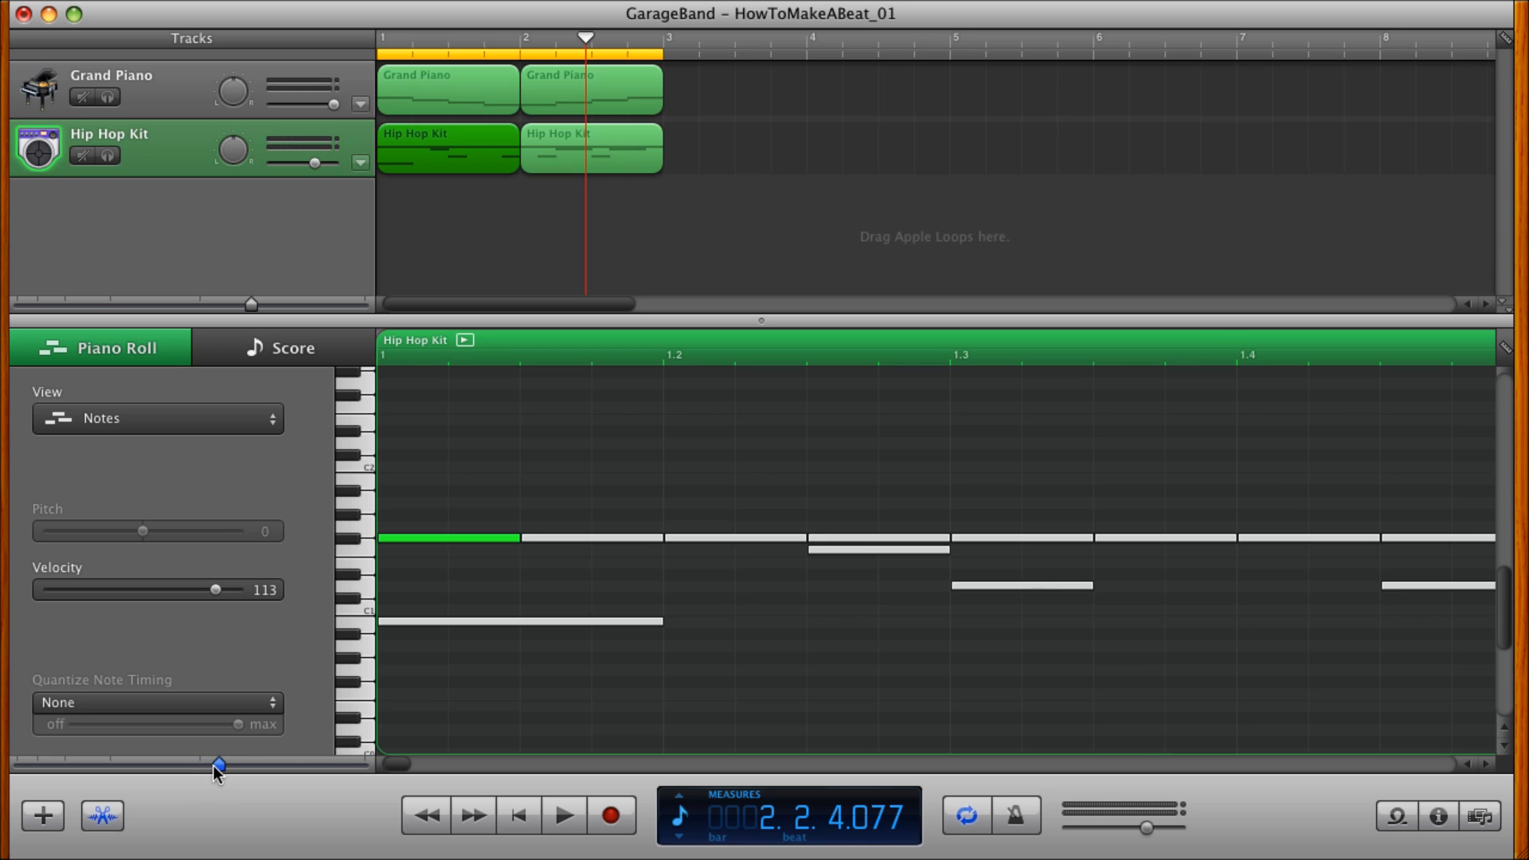
{"action": "left_click_drag", "start_coordinate": [196, 767], "coordinate": [195, 767]}
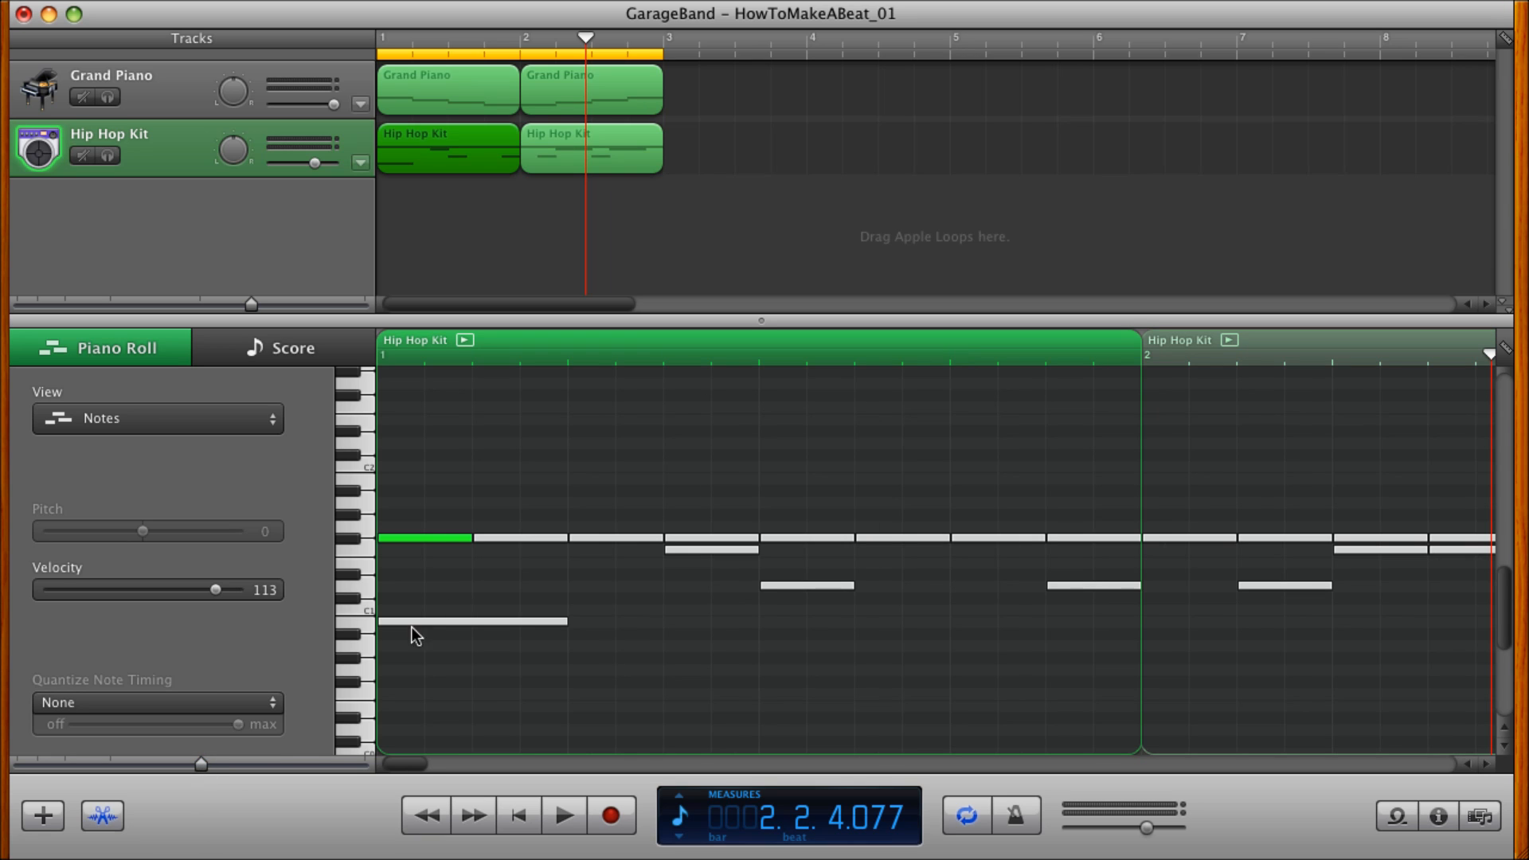
{"action": "mouse_move", "coordinate": [472, 538]}
{"action": "left_mouse_down"}
{"action": "mouse_move", "coordinate": [429, 542]}
{"action": "mouse_move", "coordinate": [482, 541]}
{"action": "left_mouse_up"}
{"action": "left_click_drag", "start_coordinate": [584, 538], "coordinate": [530, 542]}
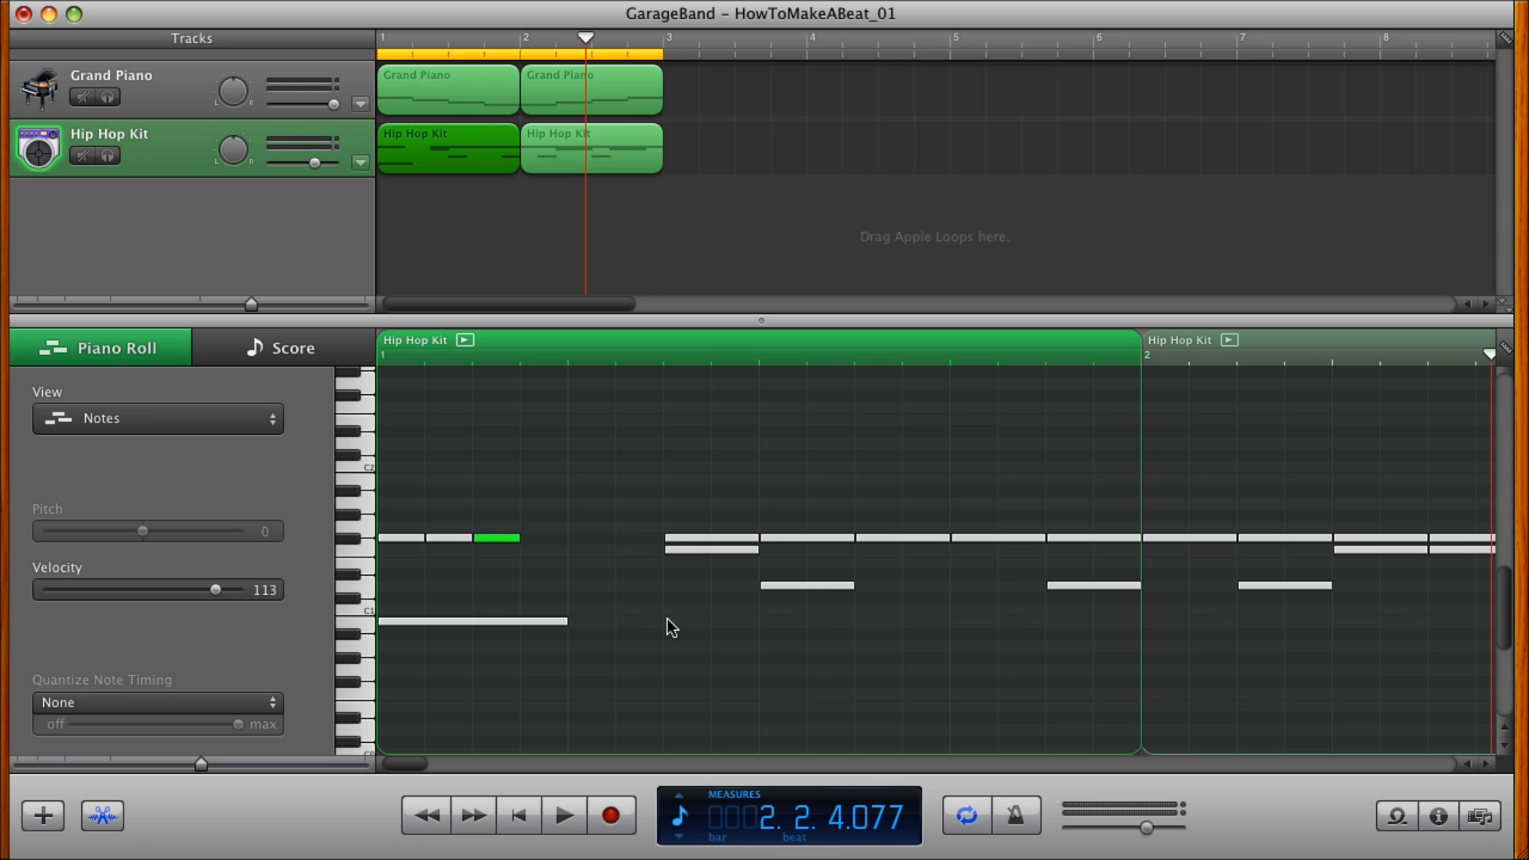
{"action": "left_click", "coordinate": [518, 821]}
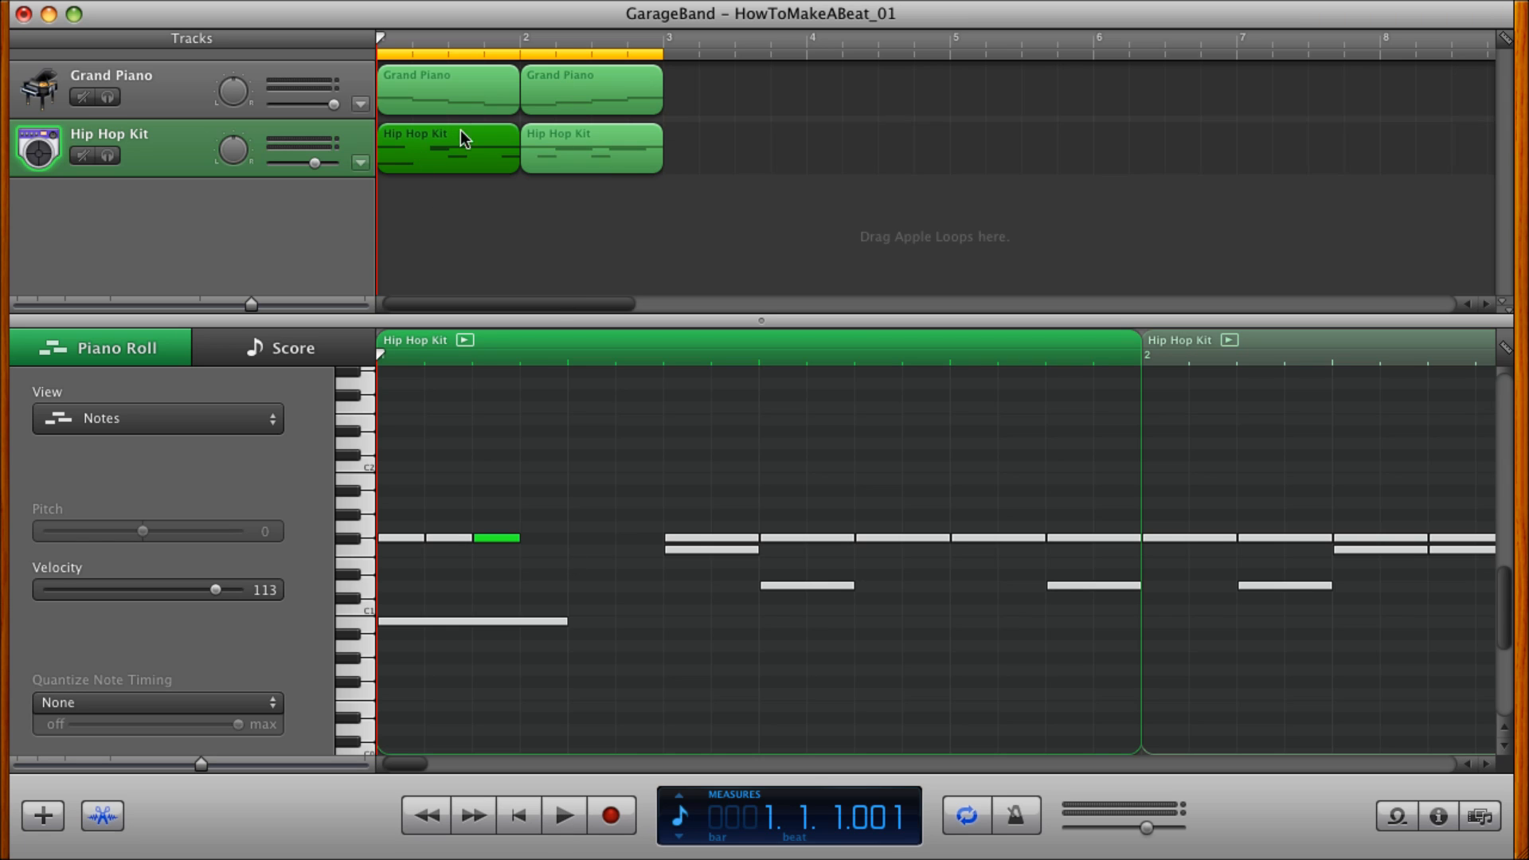
{"action": "left_click", "coordinate": [522, 242]}
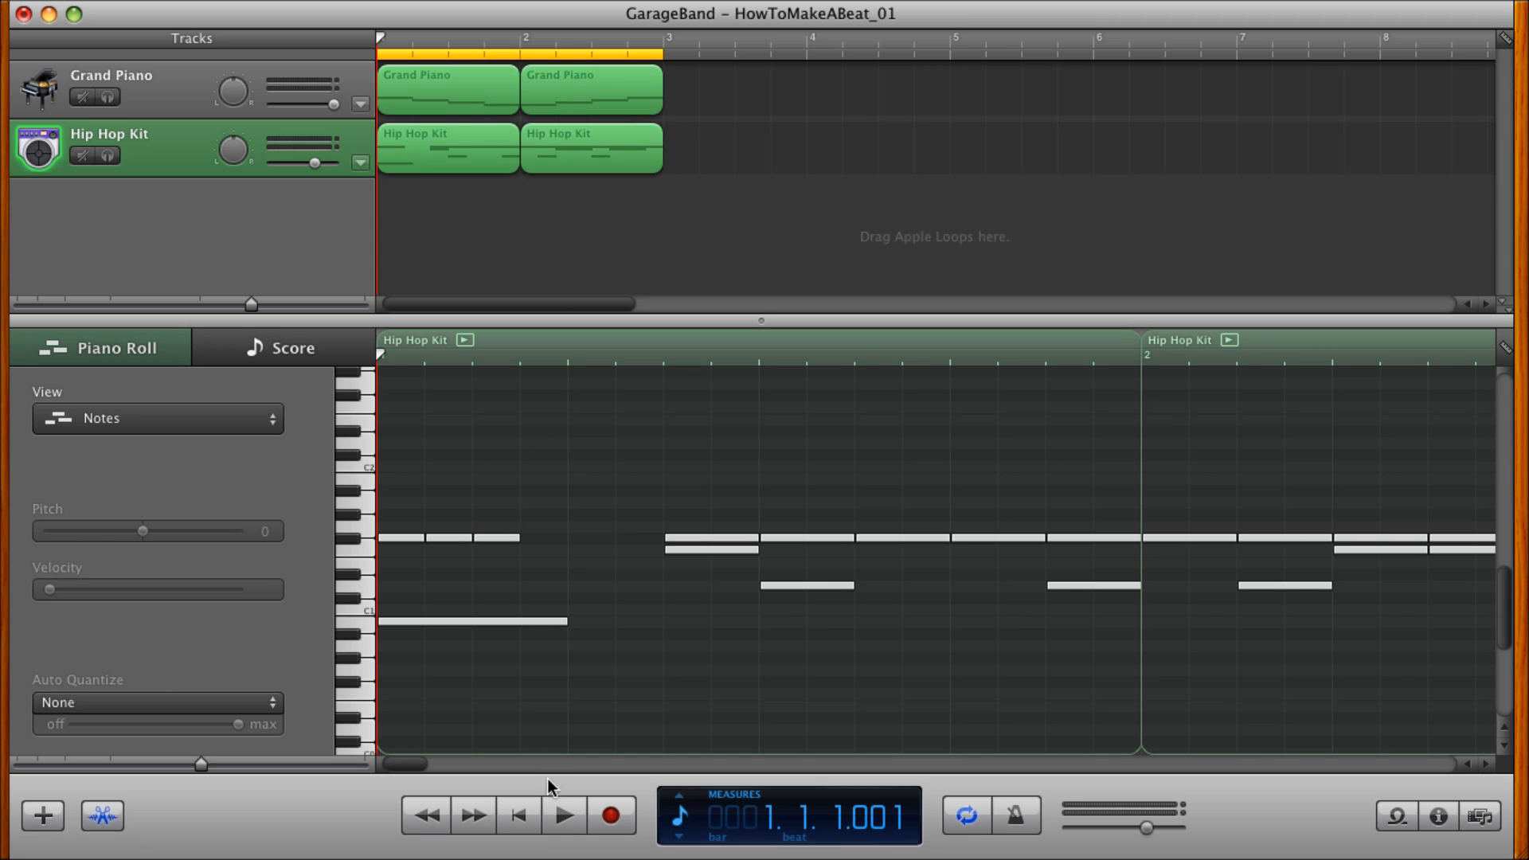
{"action": "left_click", "coordinate": [565, 816]}
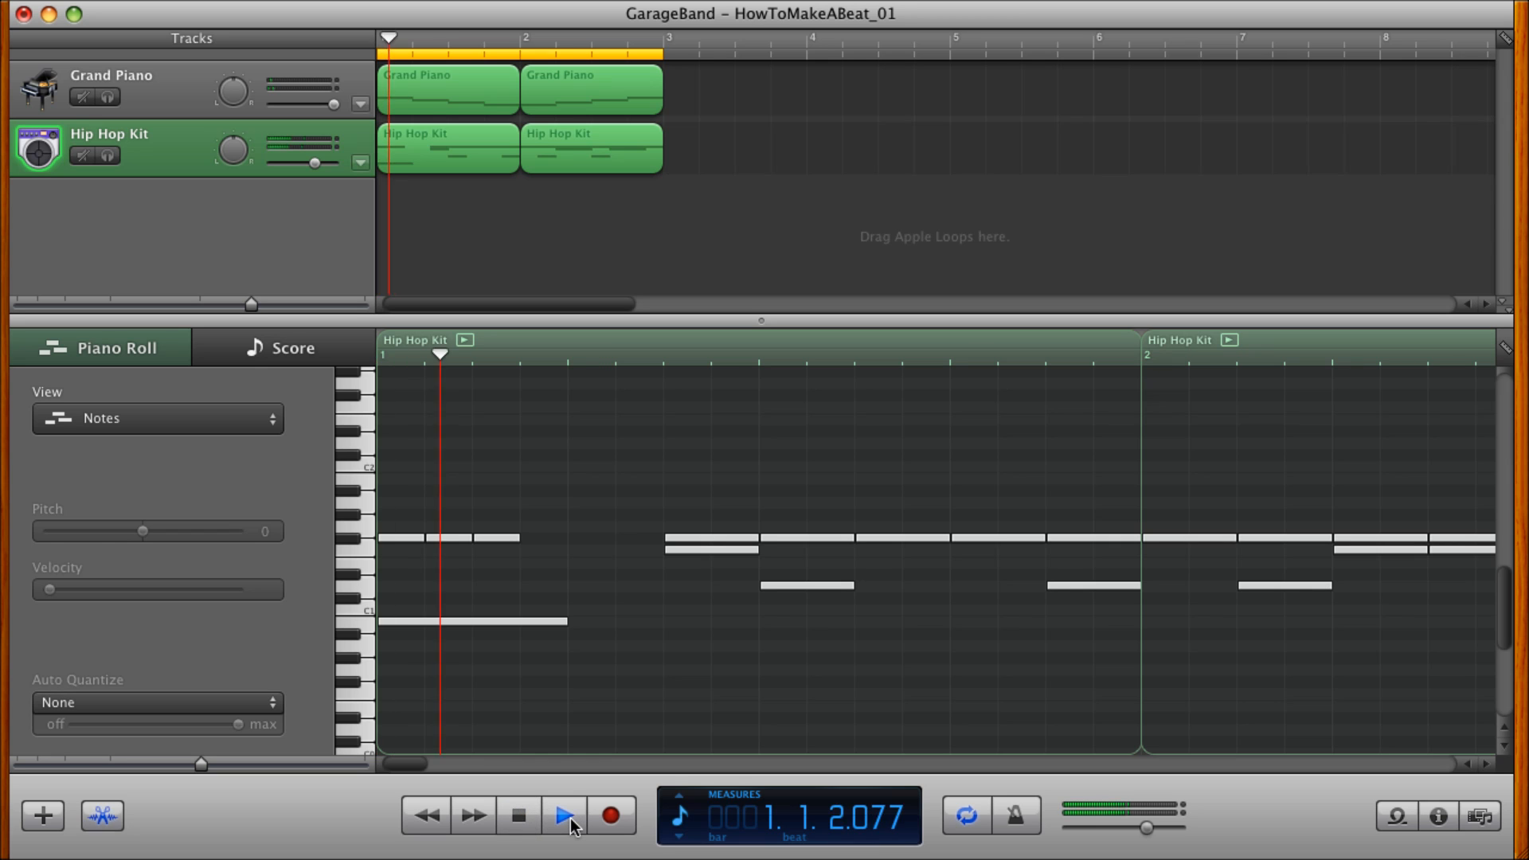
{"action": "left_click", "coordinate": [526, 819]}
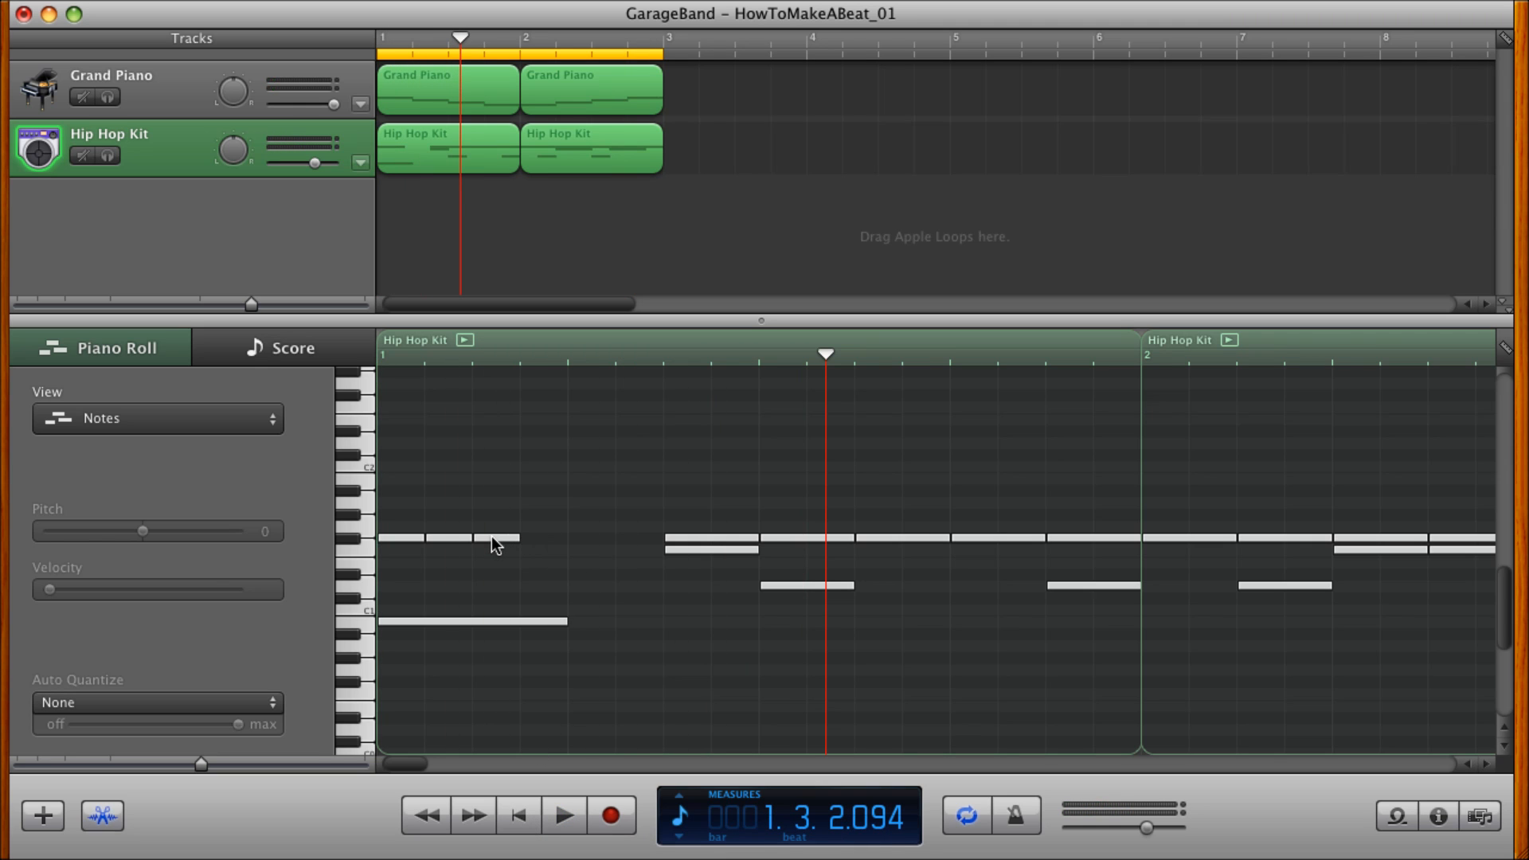
Copy the third F#1 sixteenth note to beat 2 of measure 1 and play the beat from the start.
{"action": "left_click", "coordinate": [494, 538]}
{"action": "left_click_drag", "start_coordinate": [494, 542], "coordinate": [575, 544]}
{"action": "left_click", "coordinate": [514, 818]}
{"action": "left_click", "coordinate": [565, 816]}
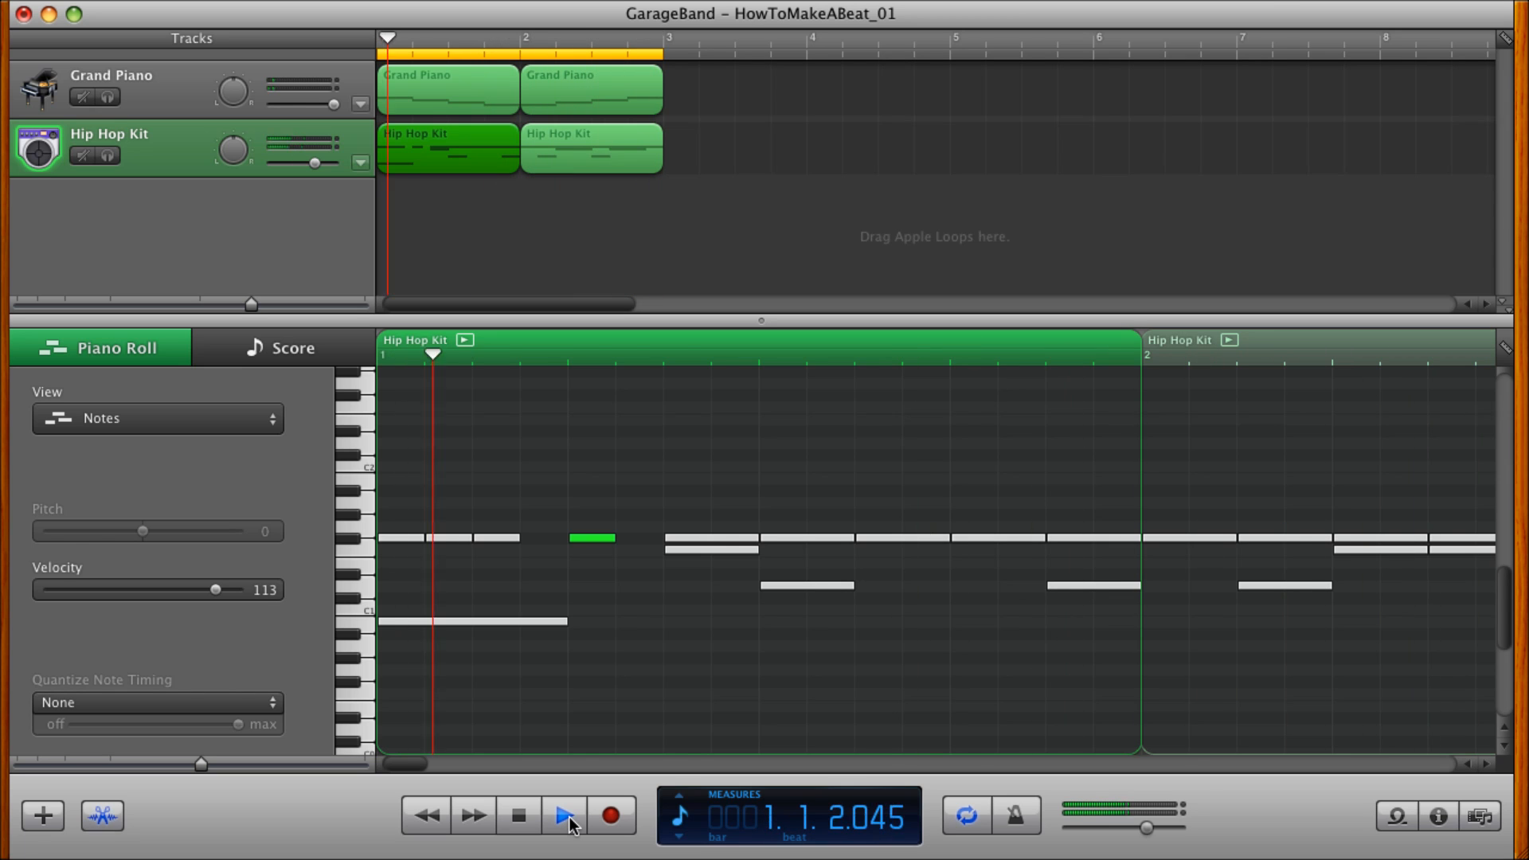
{"action": "left_click", "coordinate": [567, 818]}
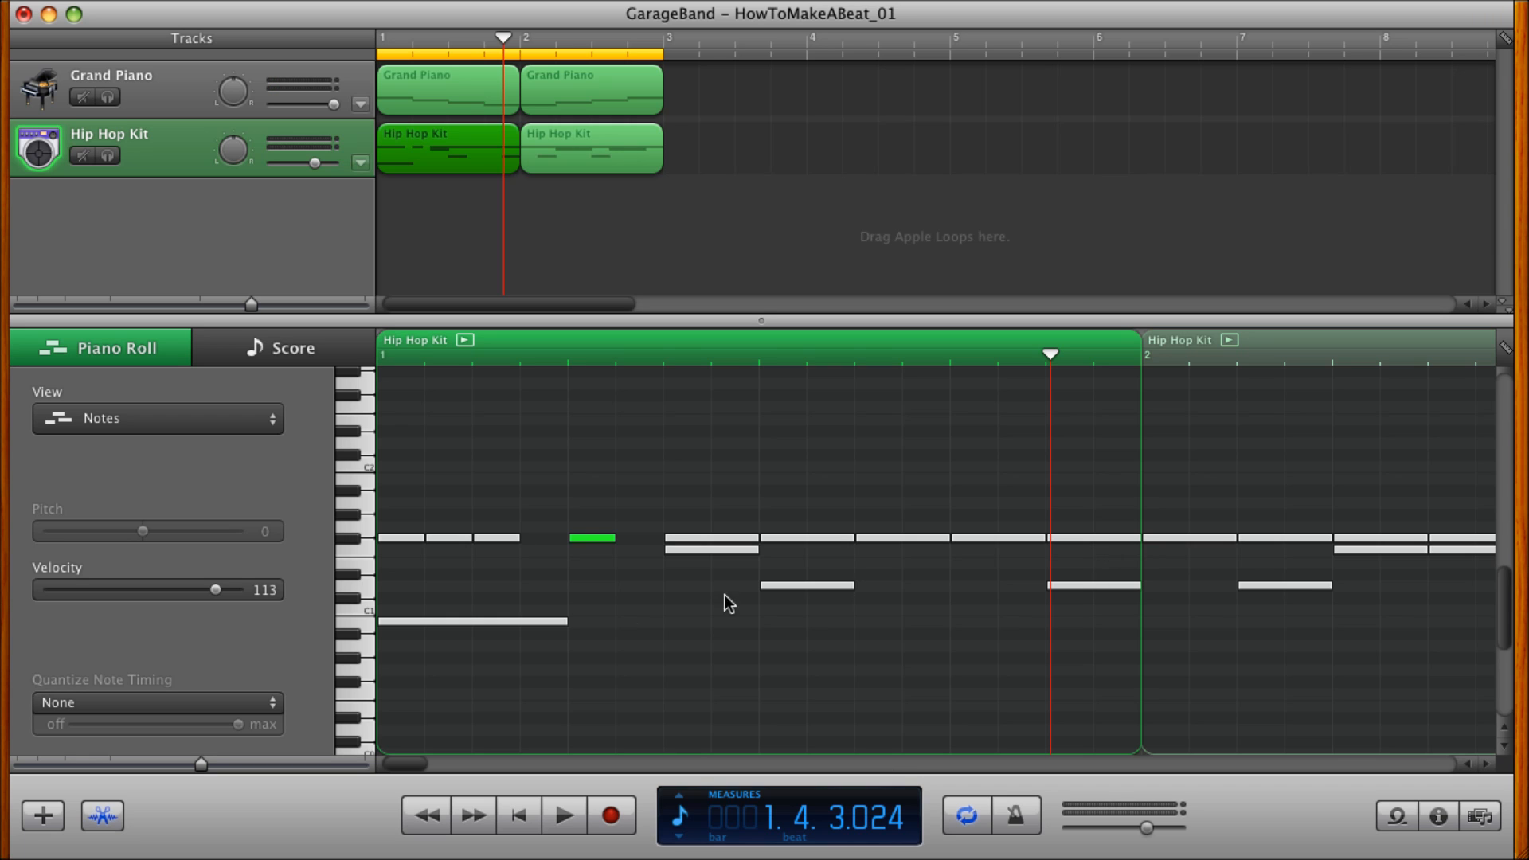
{"action": "left_click", "coordinate": [523, 816]}
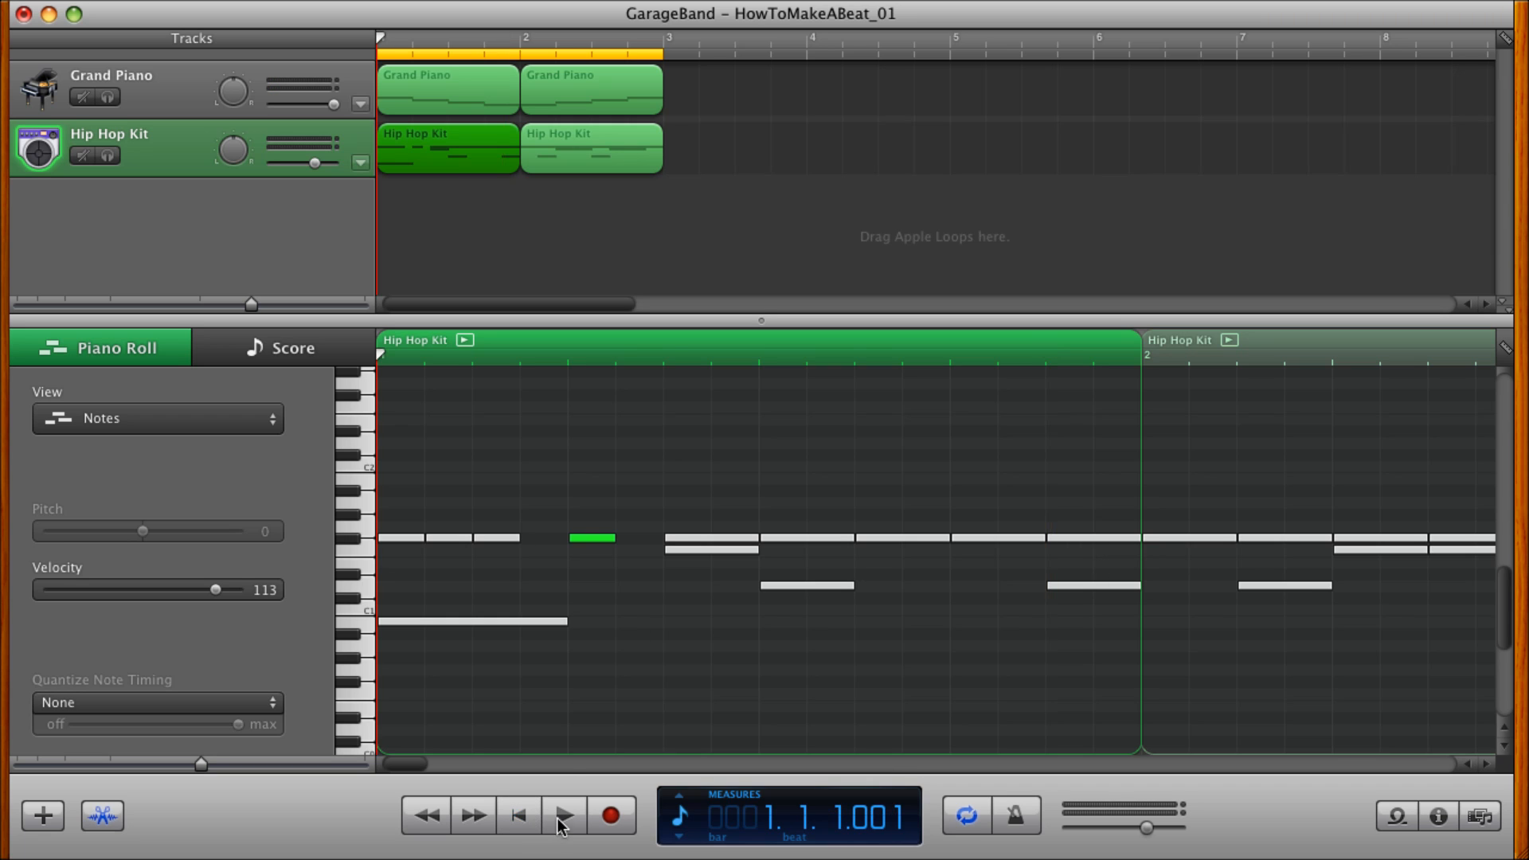
{"action": "left_click", "coordinate": [564, 816]}
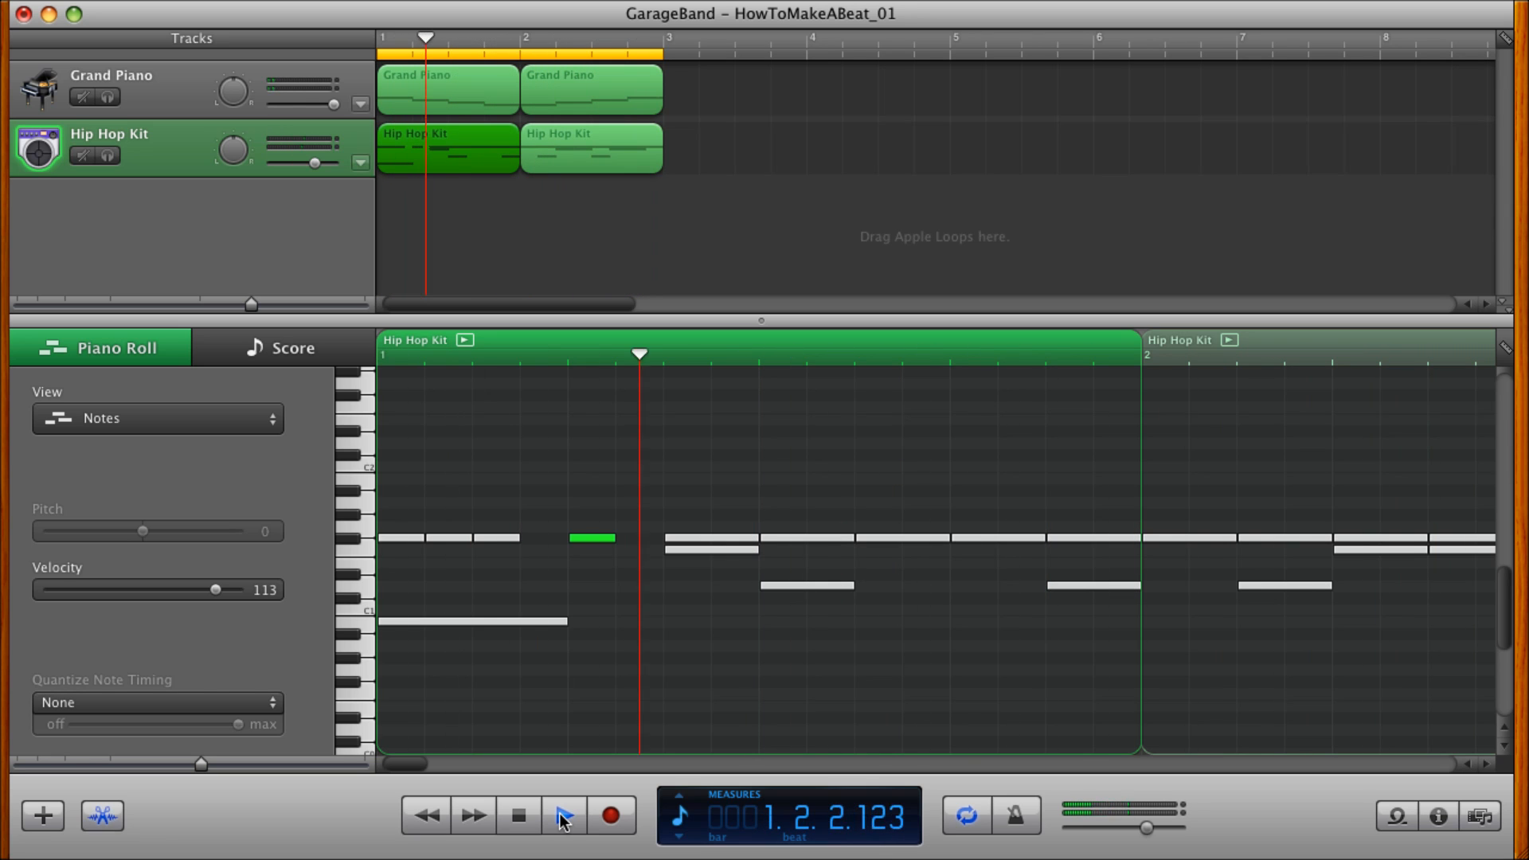
{"action": "left_click", "coordinate": [563, 817]}
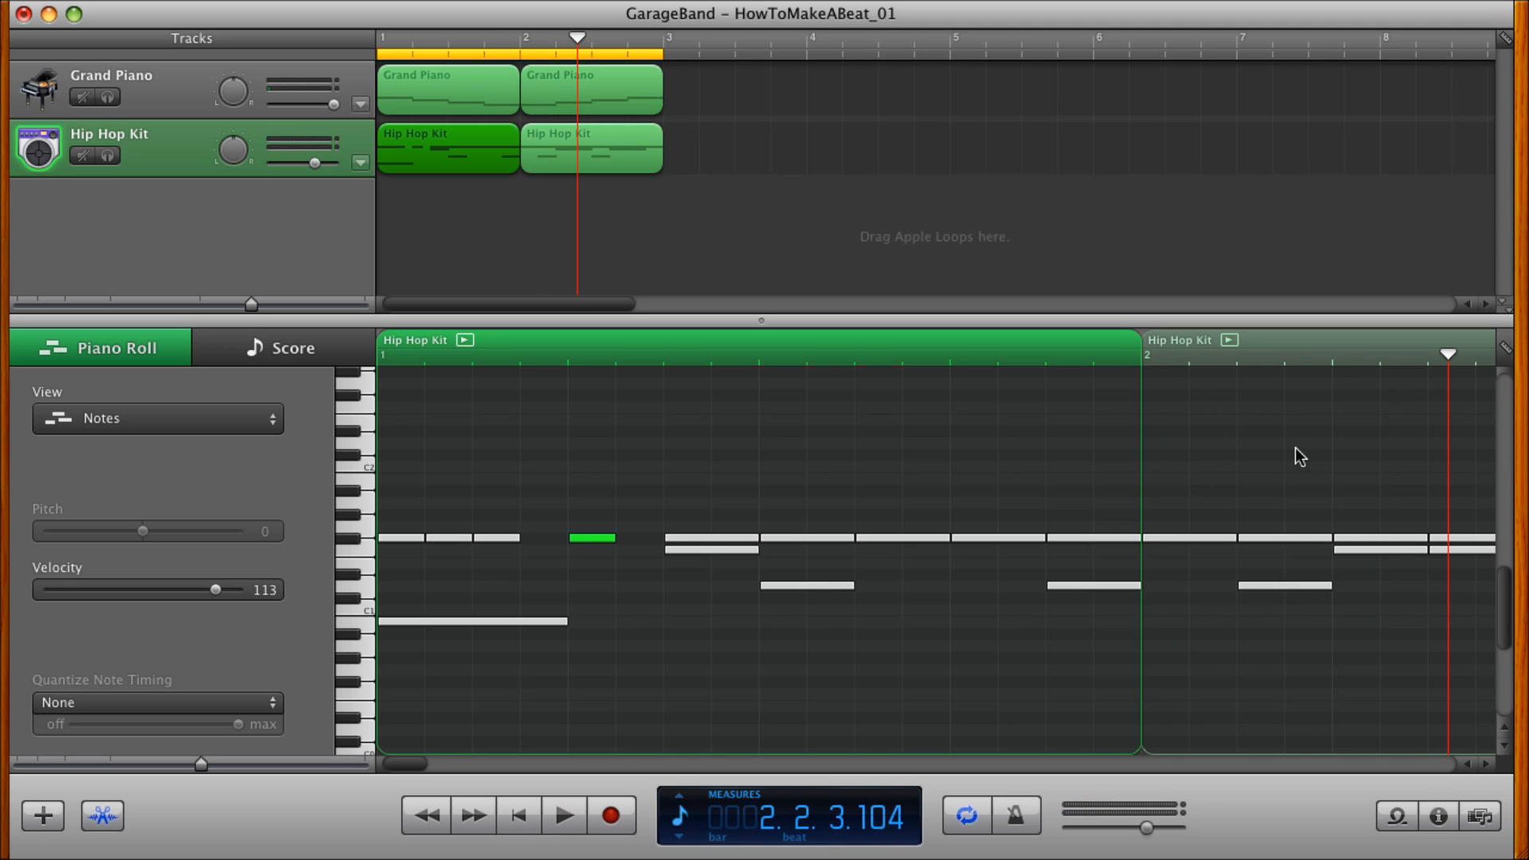
Set the piano roll grid to 1/32 Note and remove the F#1 note from the second half of beat 4 in measure 1.
{"action": "left_click", "coordinate": [1504, 349]}
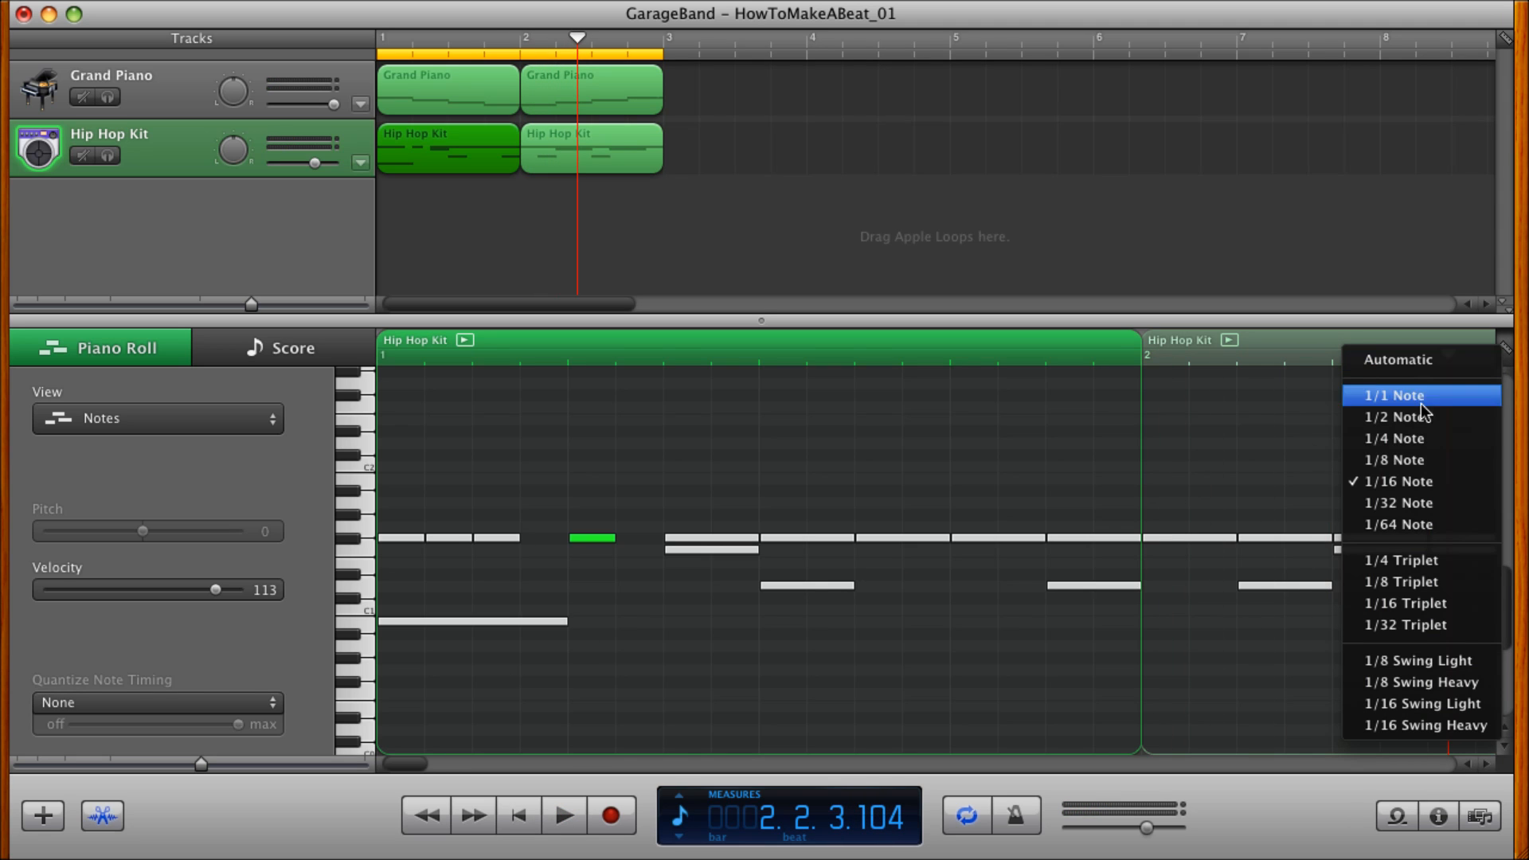
{"action": "left_click", "coordinate": [1396, 502]}
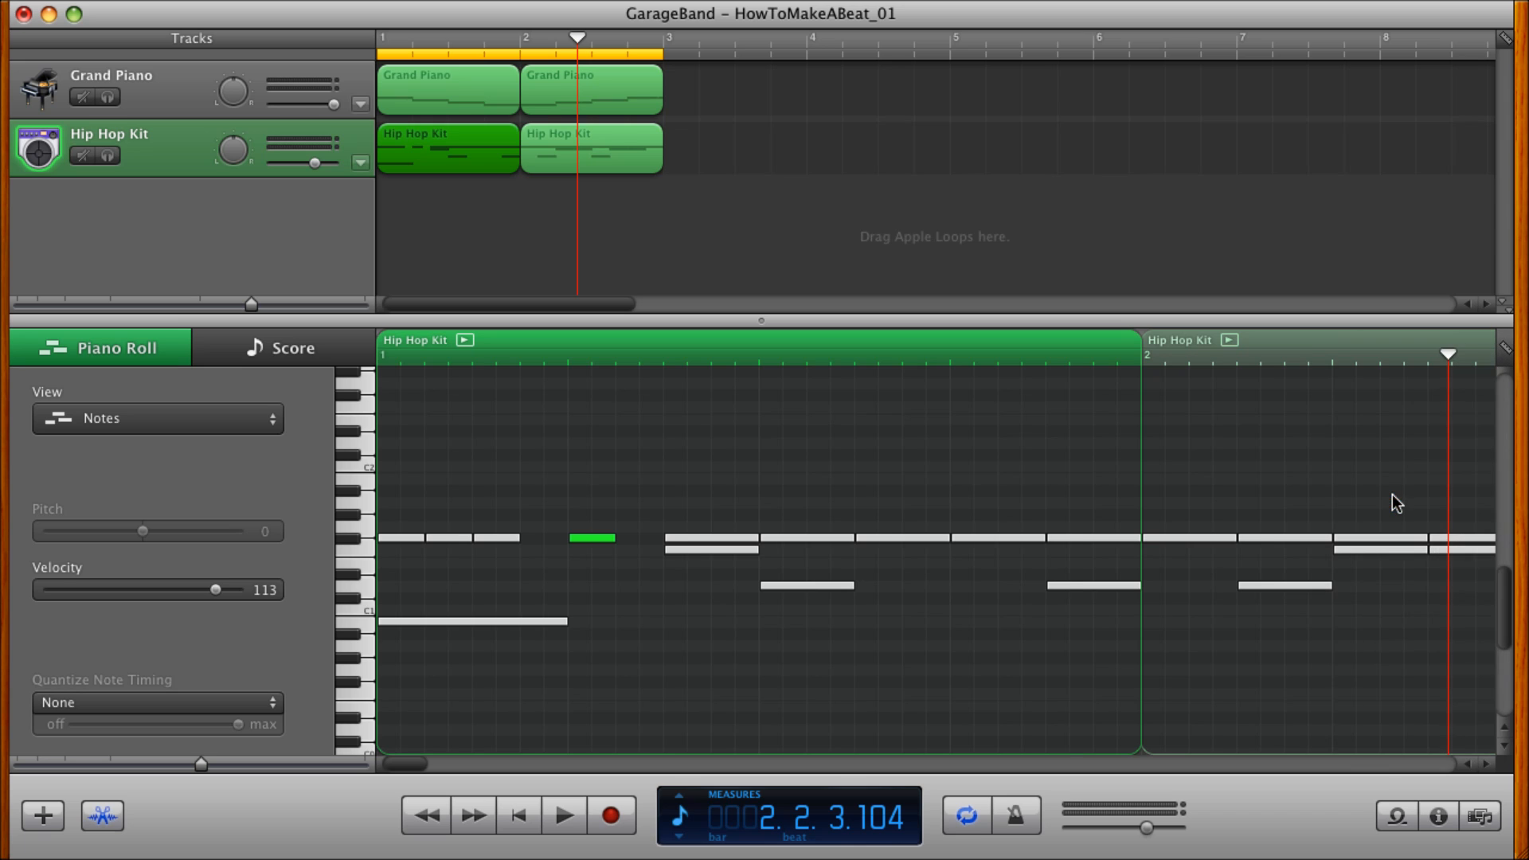
{"action": "left_click", "coordinate": [1070, 538]}
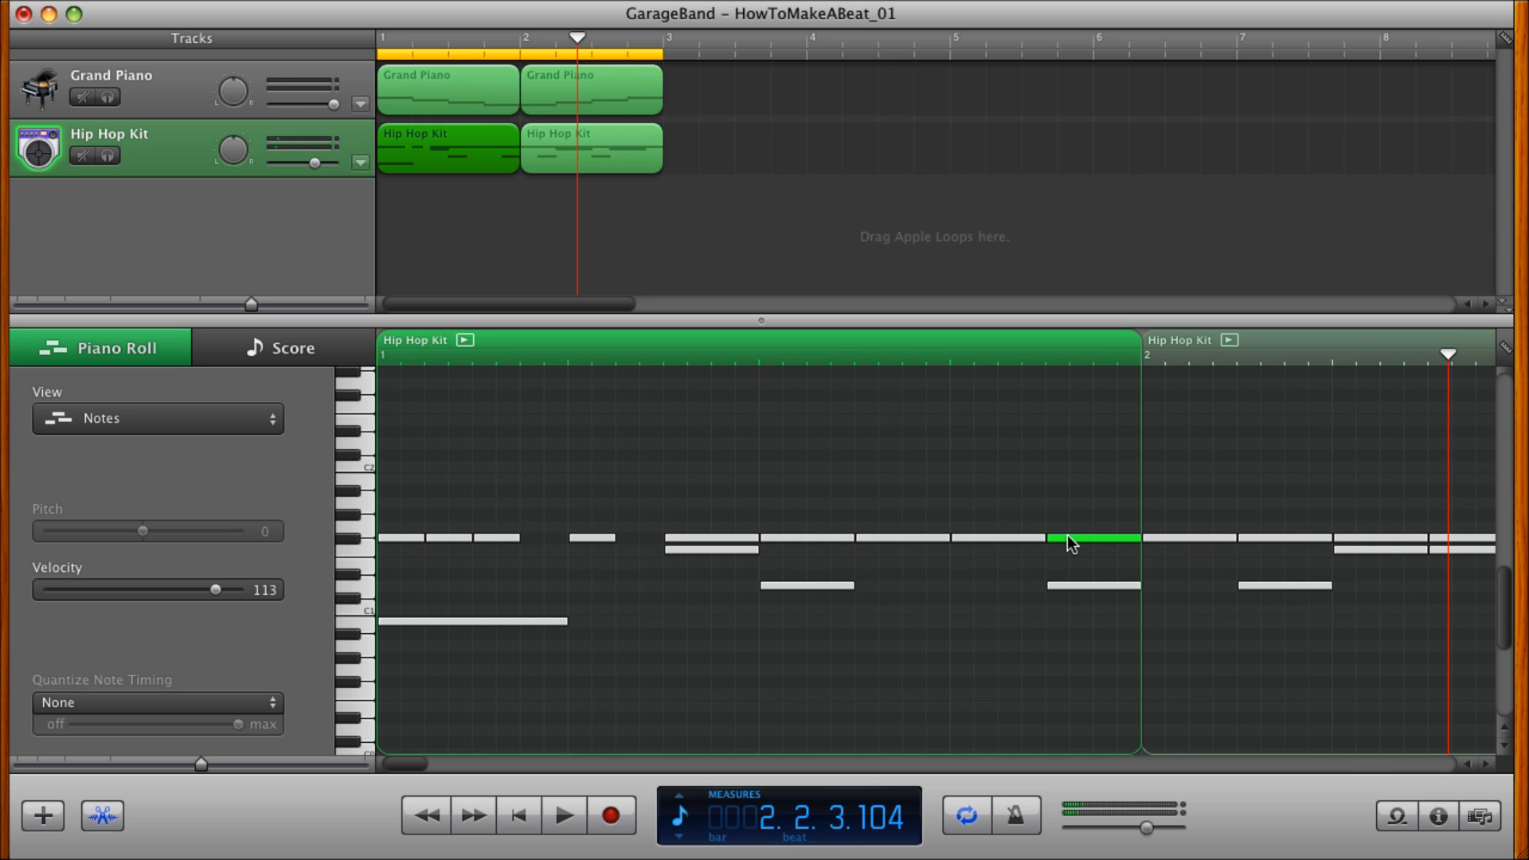
{"action": "key", "text": "Delete"}
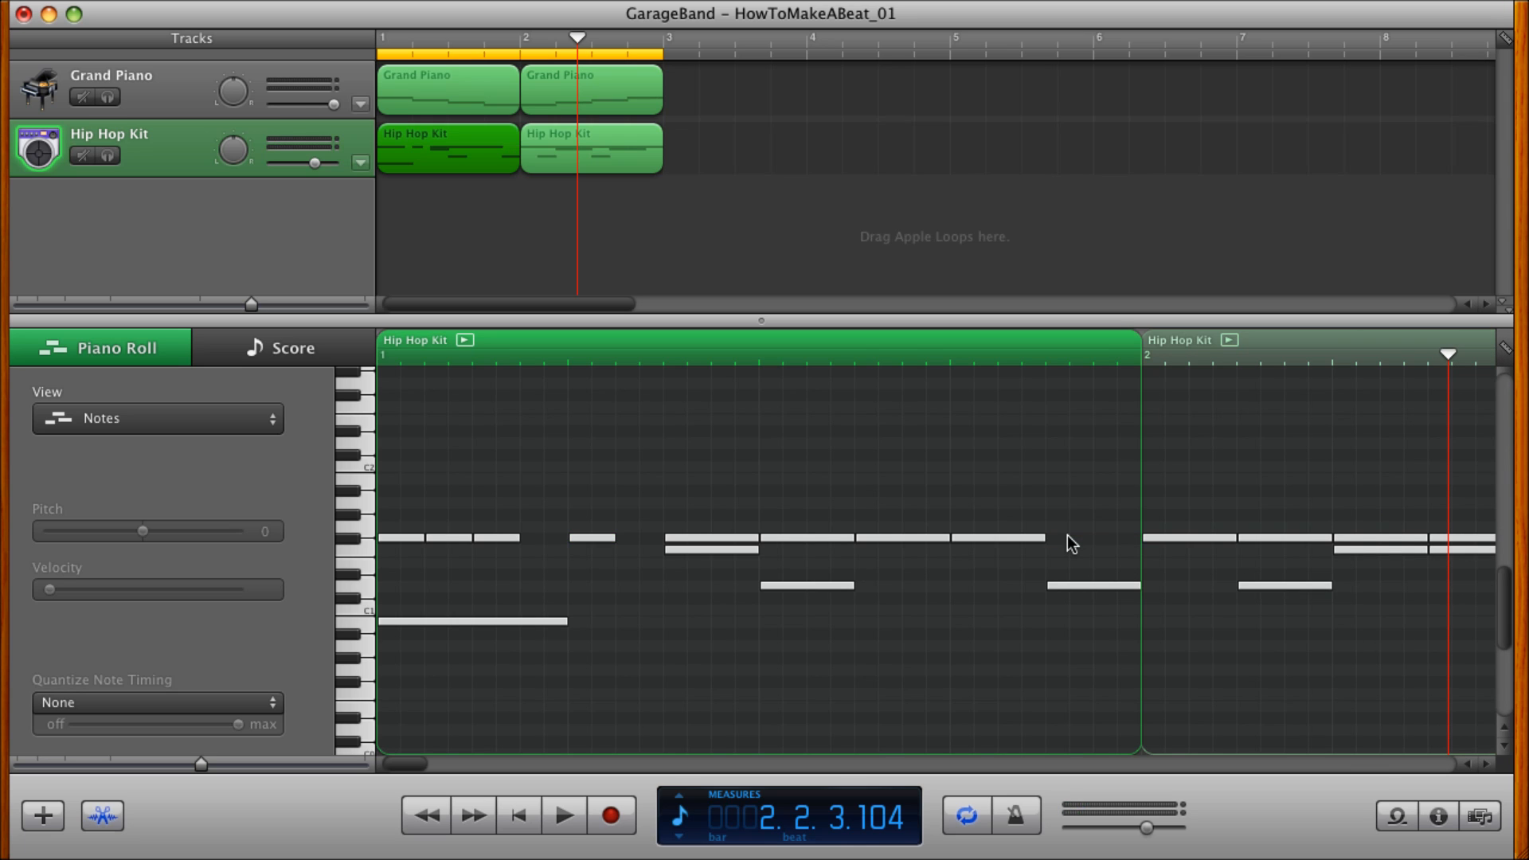
{"action": "left_click", "coordinate": [1058, 538], "text": "super"}
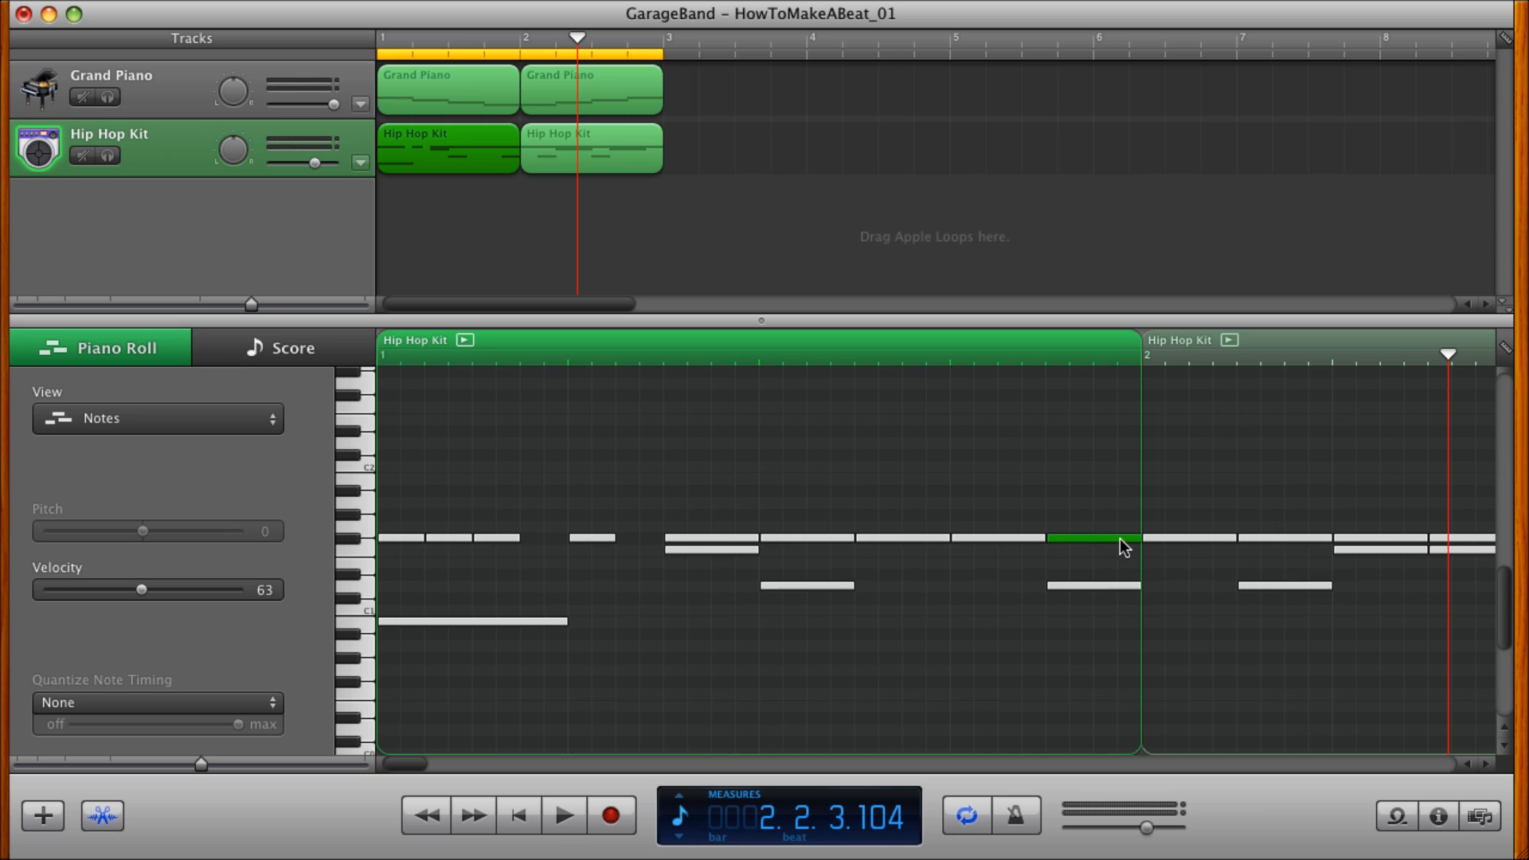
{"action": "key", "text": "Delete"}
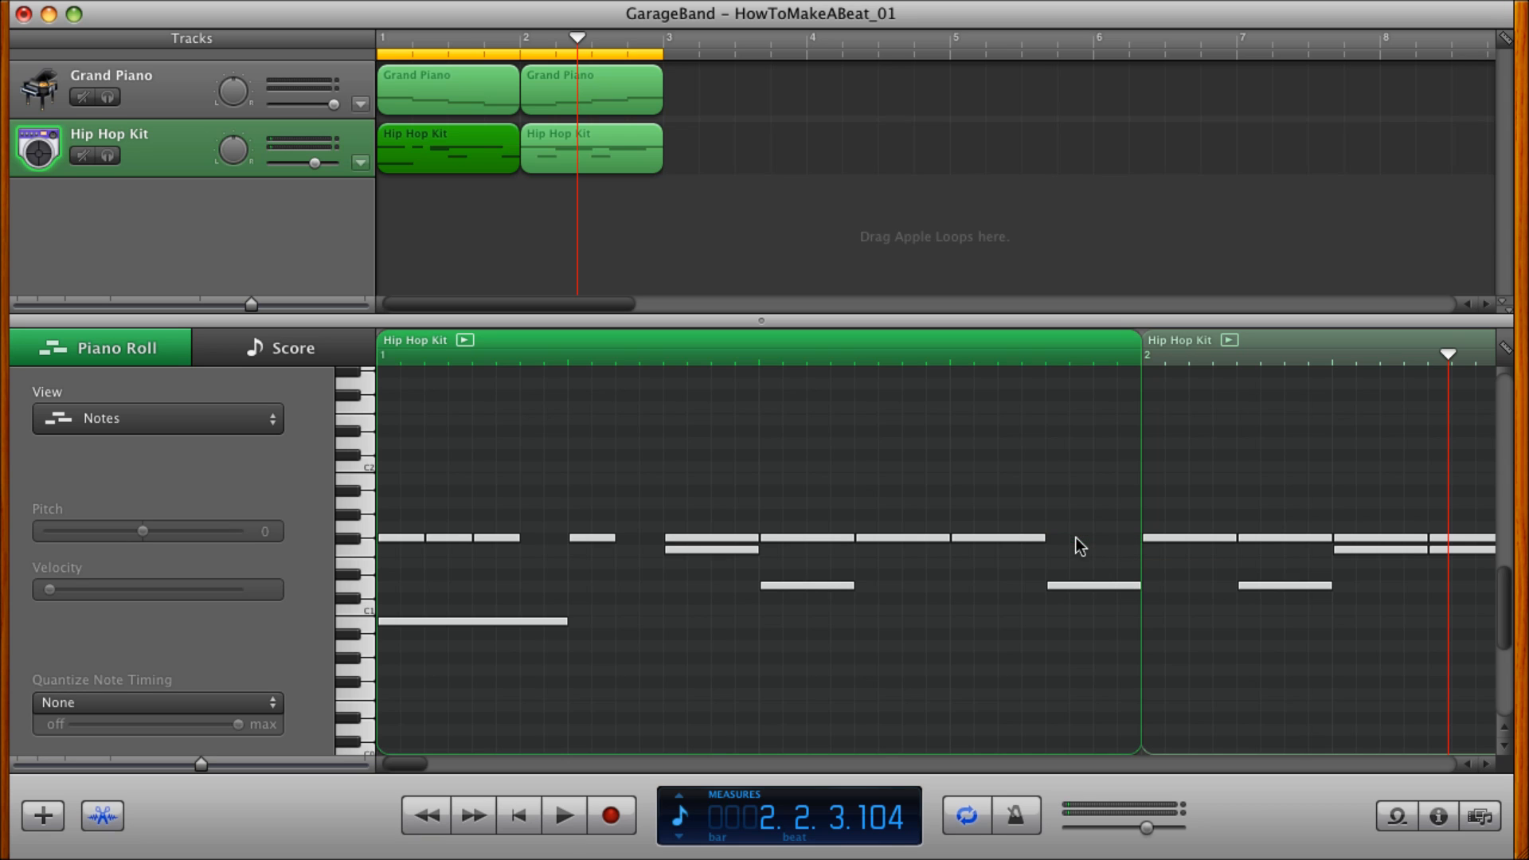
Turn the F#1 note on beat 4 of measure 1 into four consecutive thirty-second notes and play the beat.
{"action": "left_click", "coordinate": [1003, 540]}
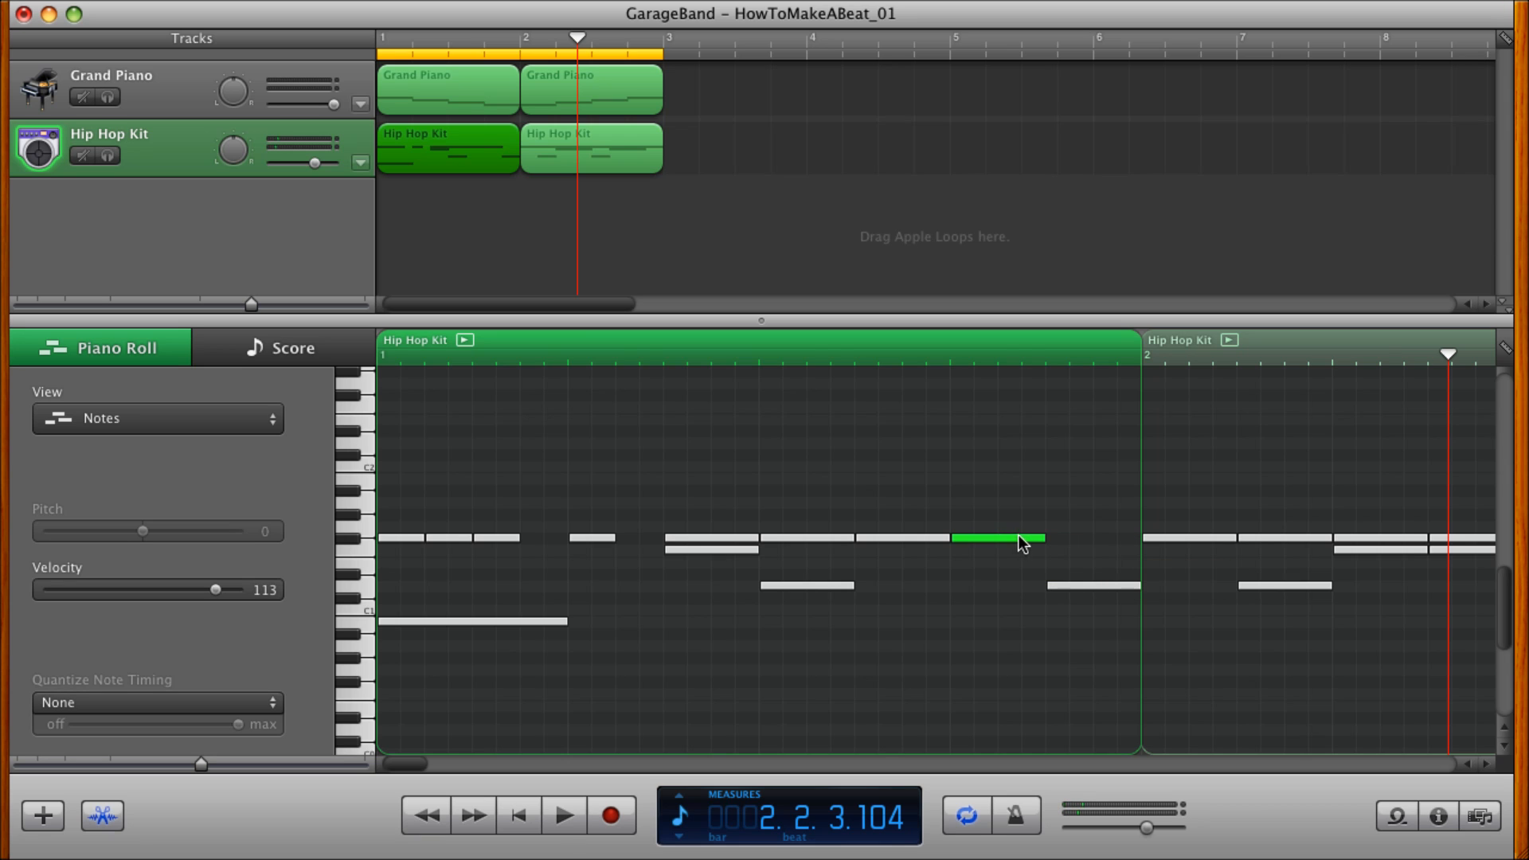
{"action": "left_click_drag", "start_coordinate": [1046, 537], "coordinate": [979, 540]}
{"action": "left_click_drag", "start_coordinate": [964, 544], "coordinate": [1007, 545]}
{"action": "mouse_move", "coordinate": [1010, 542]}
{"action": "left_mouse_down"}
{"action": "mouse_move", "coordinate": [1018, 564]}
{"action": "mouse_move", "coordinate": [1040, 558]}
{"action": "mouse_move", "coordinate": [1034, 528]}
{"action": "left_mouse_up"}
{"action": "left_click", "coordinate": [520, 814]}
{"action": "left_click", "coordinate": [560, 821]}
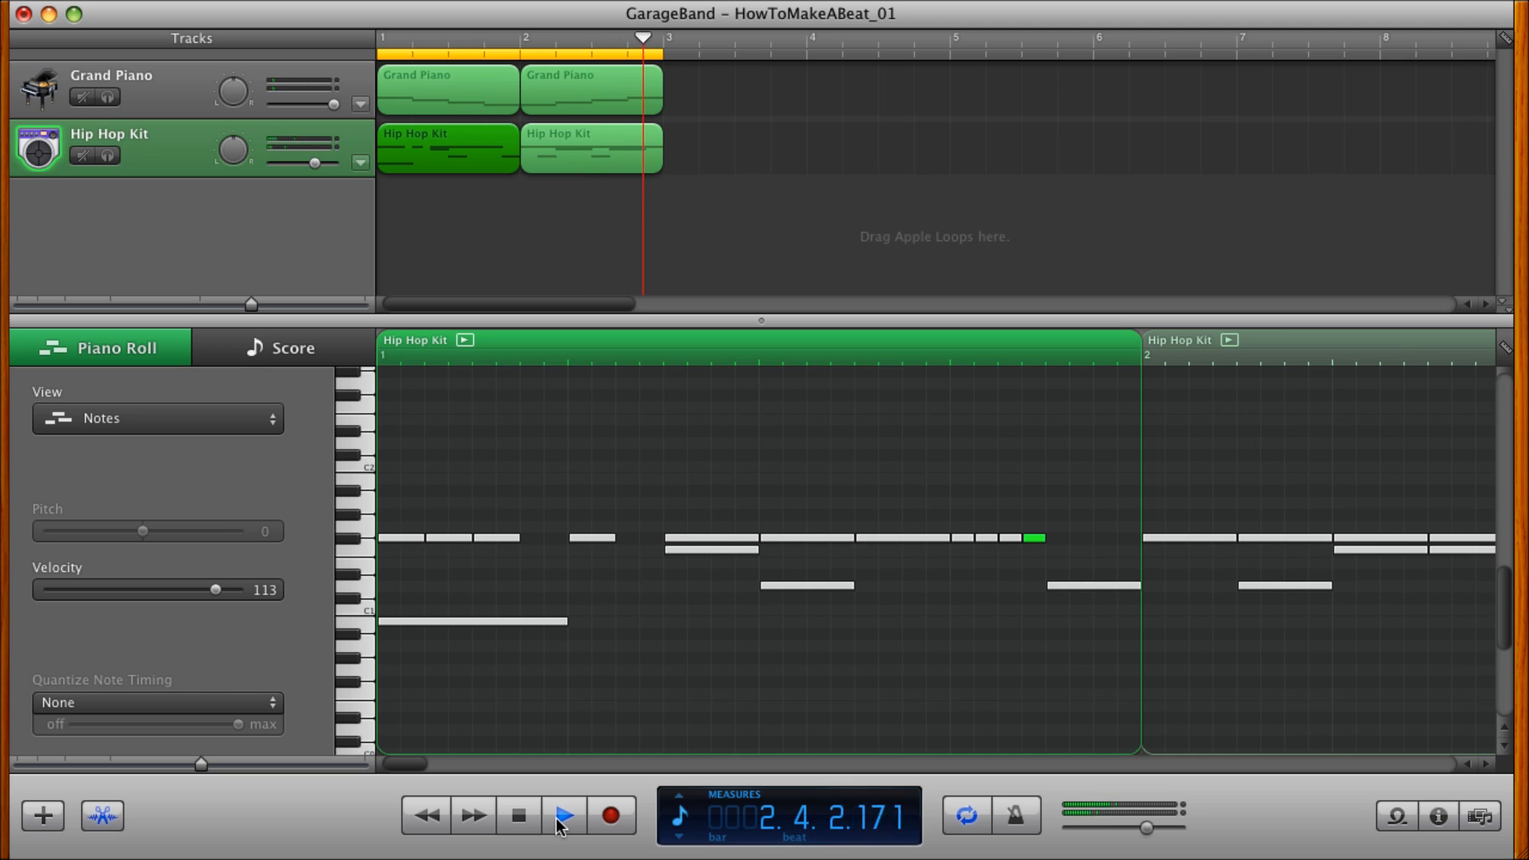
{"action": "left_click", "coordinate": [519, 816]}
Move the four F#1 thirty-second notes in measure 1 a sixteenth note later and replay the beat from the start.
{"action": "left_click", "coordinate": [969, 538]}
{"action": "left_click_drag", "start_coordinate": [1055, 548], "coordinate": [1055, 548]}
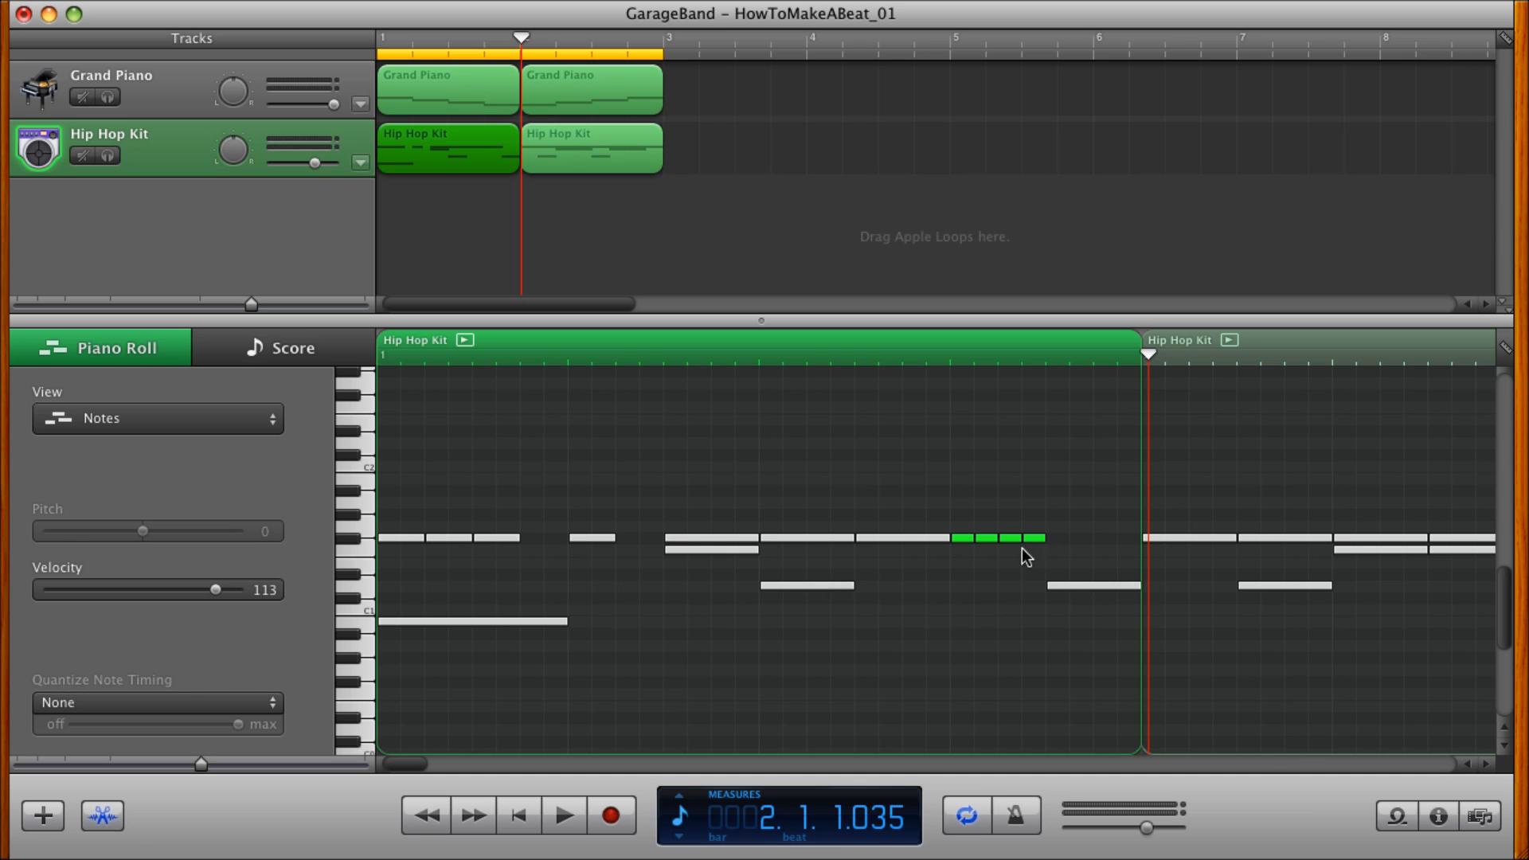
{"action": "left_click_drag", "start_coordinate": [962, 538], "coordinate": [1004, 537]}
{"action": "left_click", "coordinate": [522, 815]}
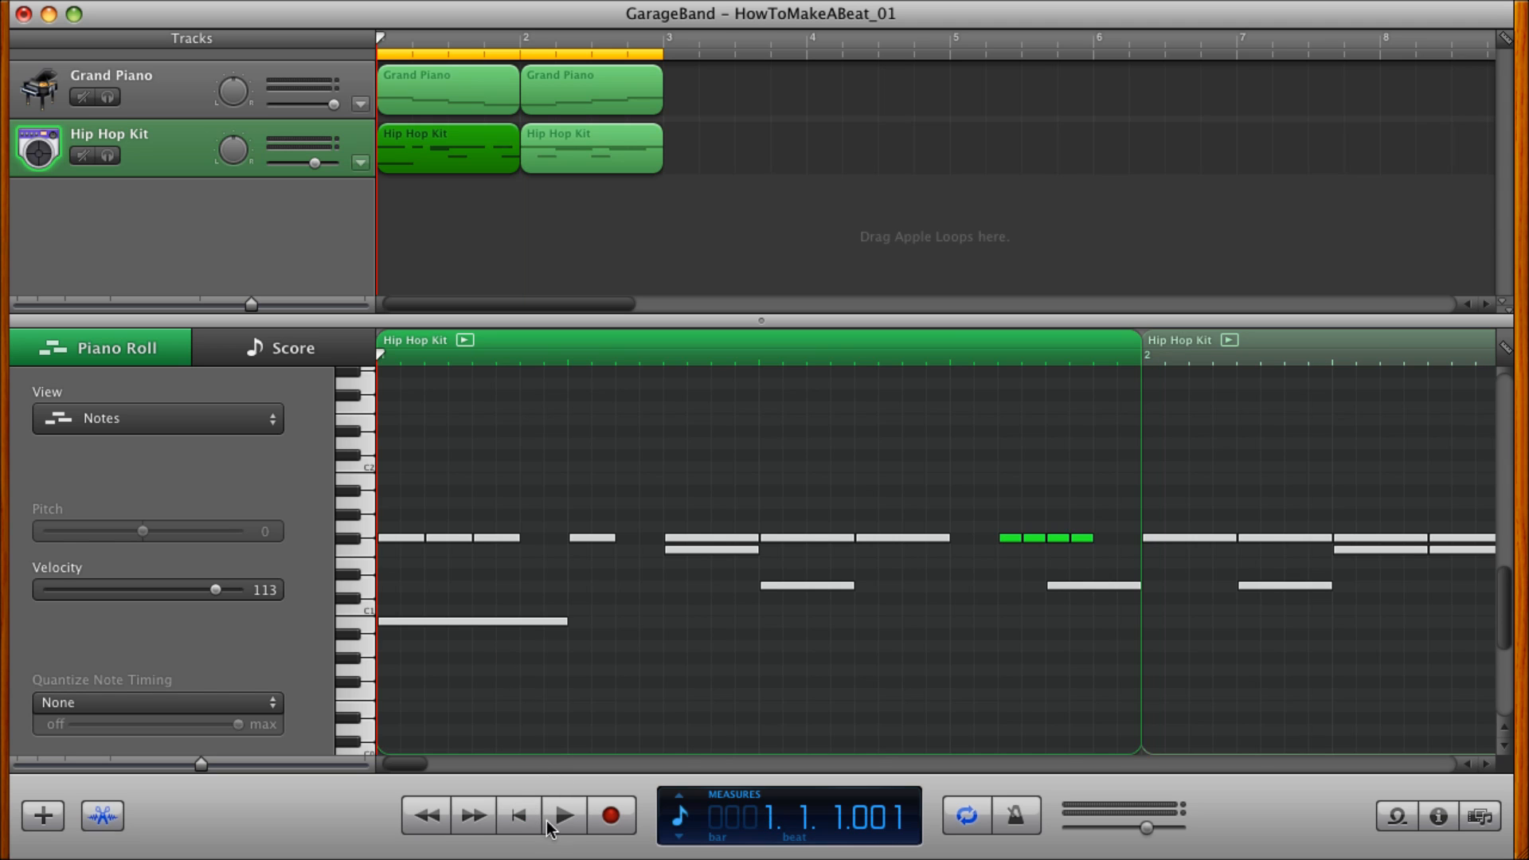
{"action": "left_click", "coordinate": [563, 819]}
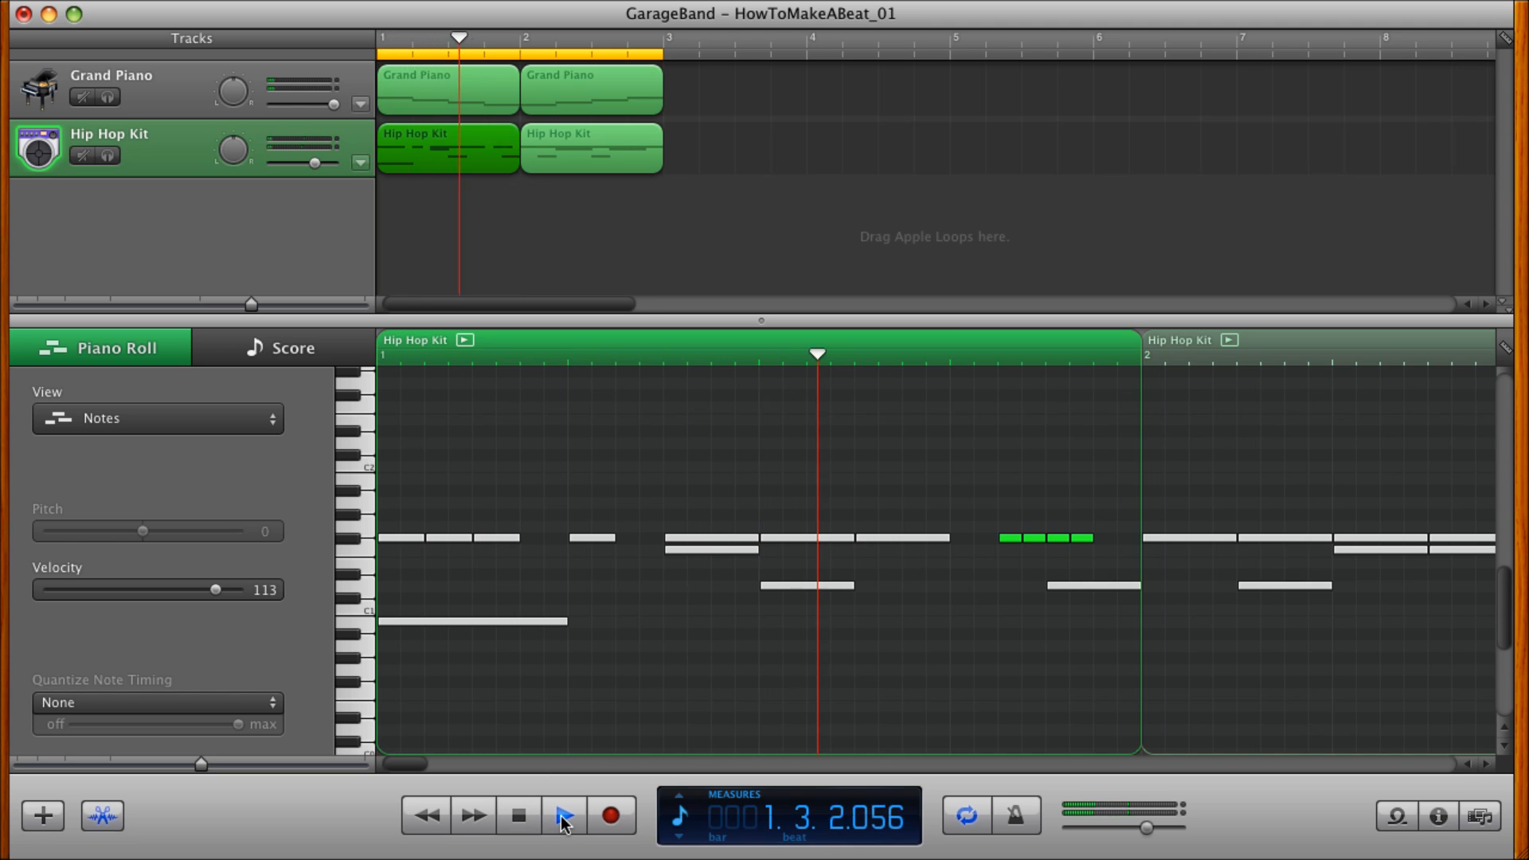
{"action": "left_click", "coordinate": [564, 819]}
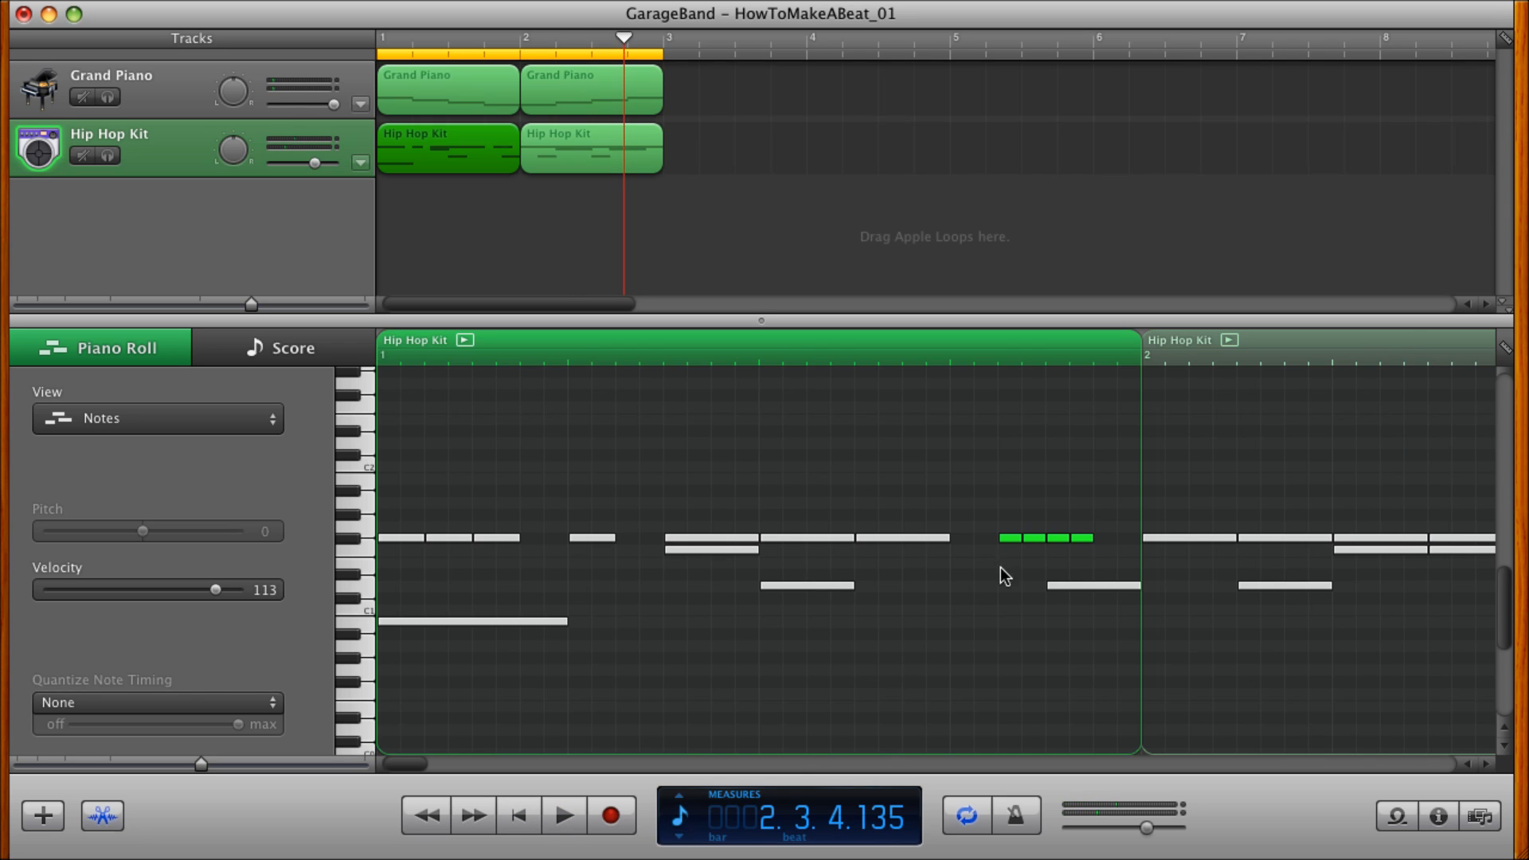
Add an F#1 sixteenth note on beat 4 of measure 1, before the four thirty-second notes, and play the beat from the start.
{"action": "left_click", "coordinate": [968, 547]}
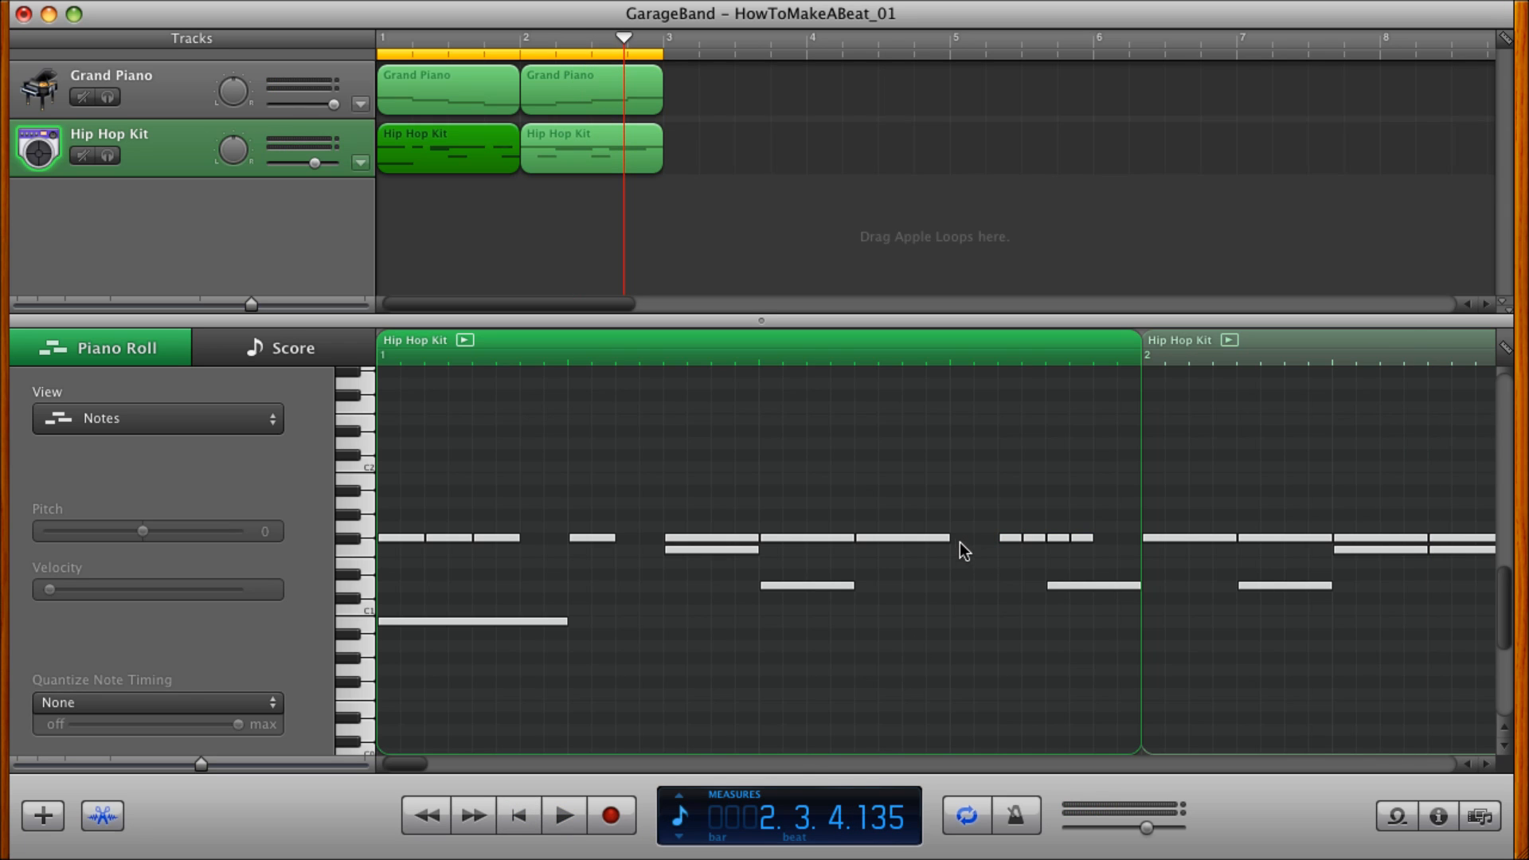
{"action": "left_click", "coordinate": [962, 532], "text": "super"}
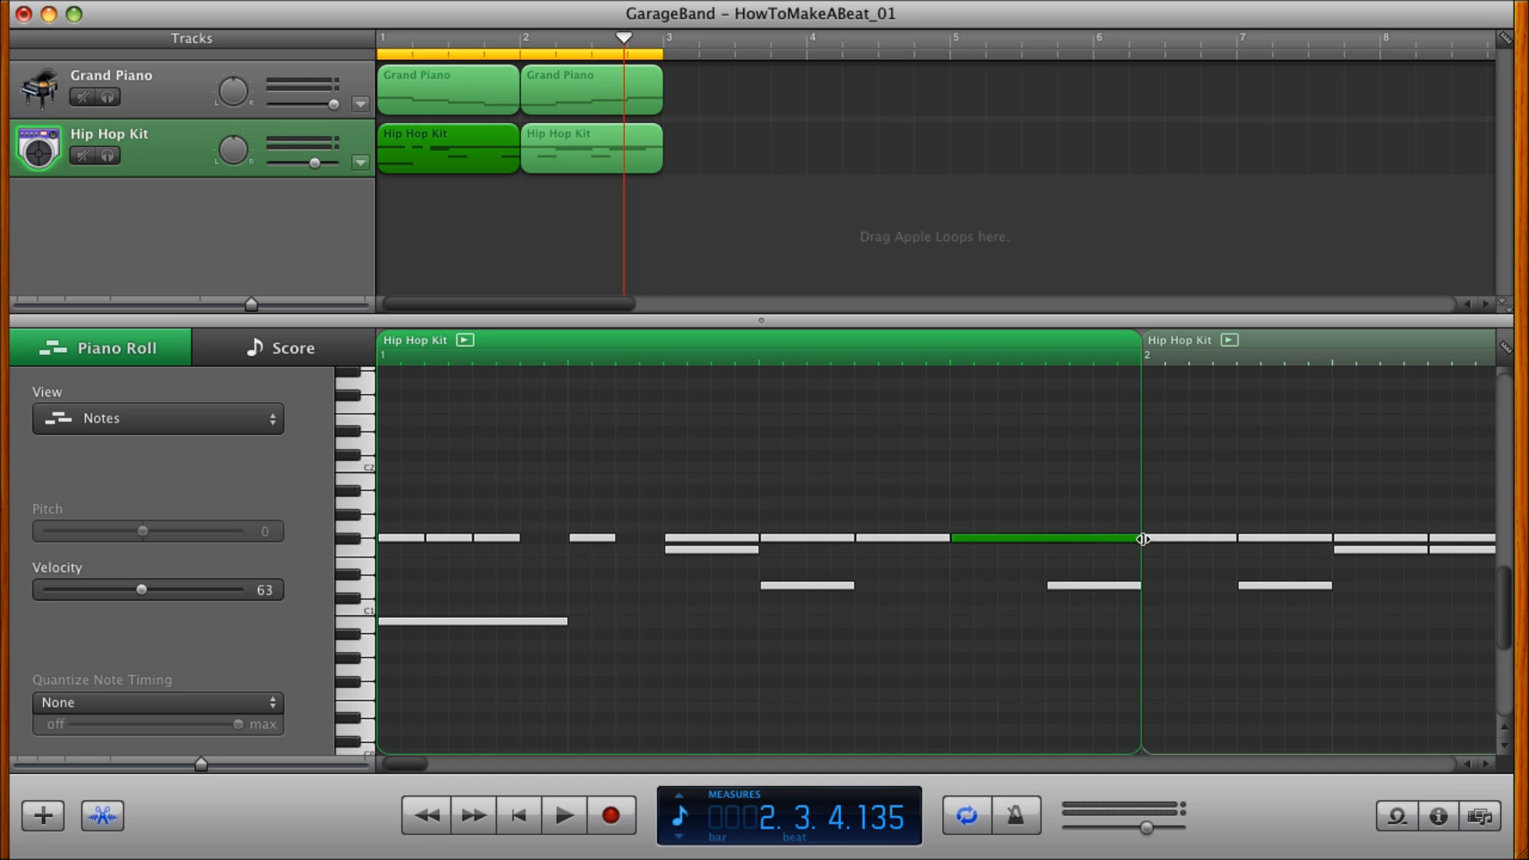
{"action": "left_click_drag", "start_coordinate": [1141, 540], "coordinate": [990, 540]}
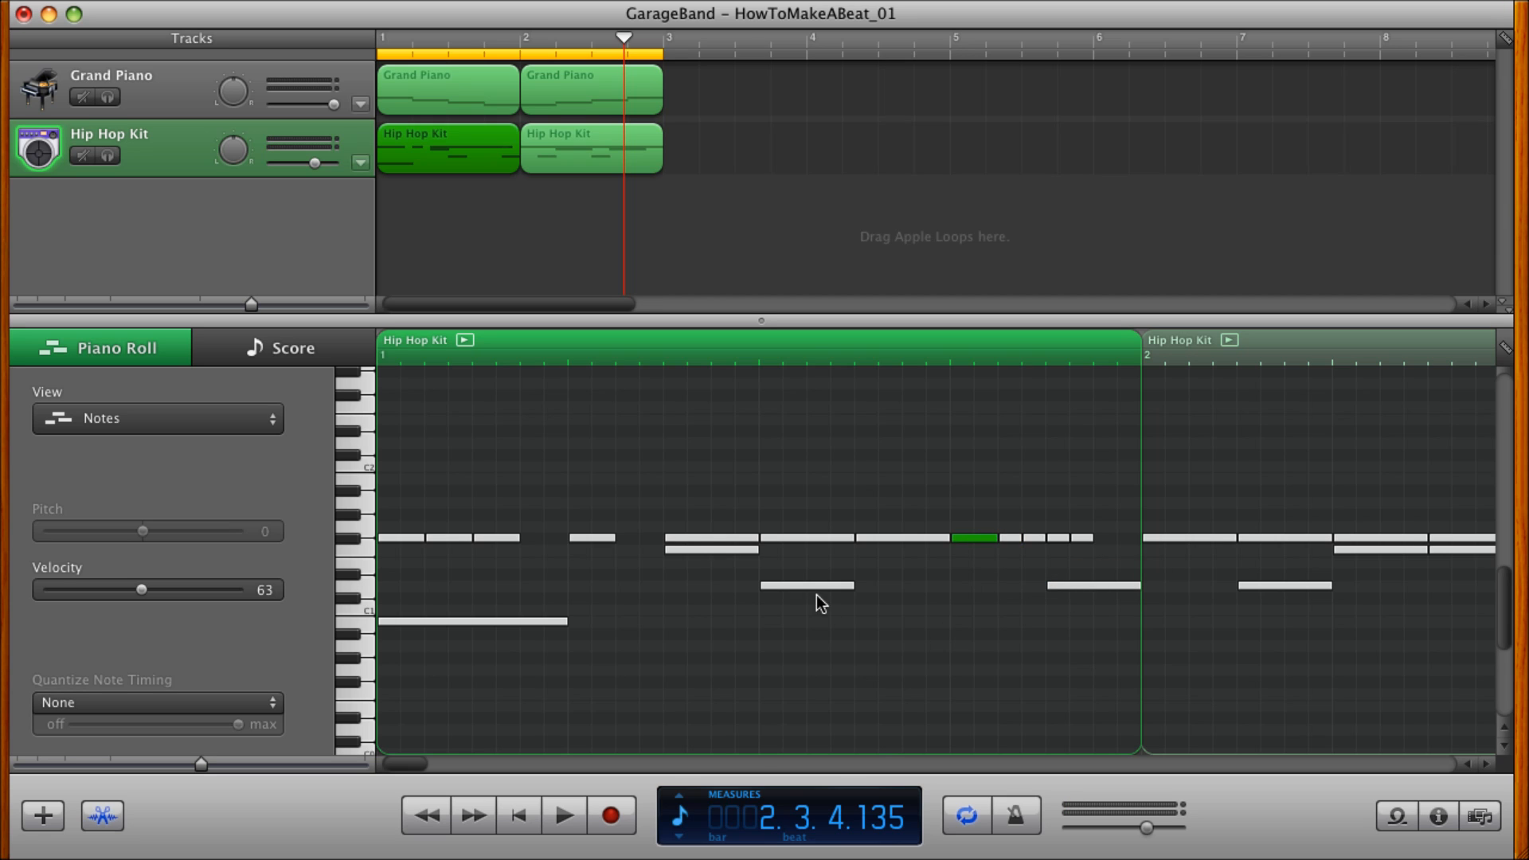
{"action": "left_click", "coordinate": [522, 815]}
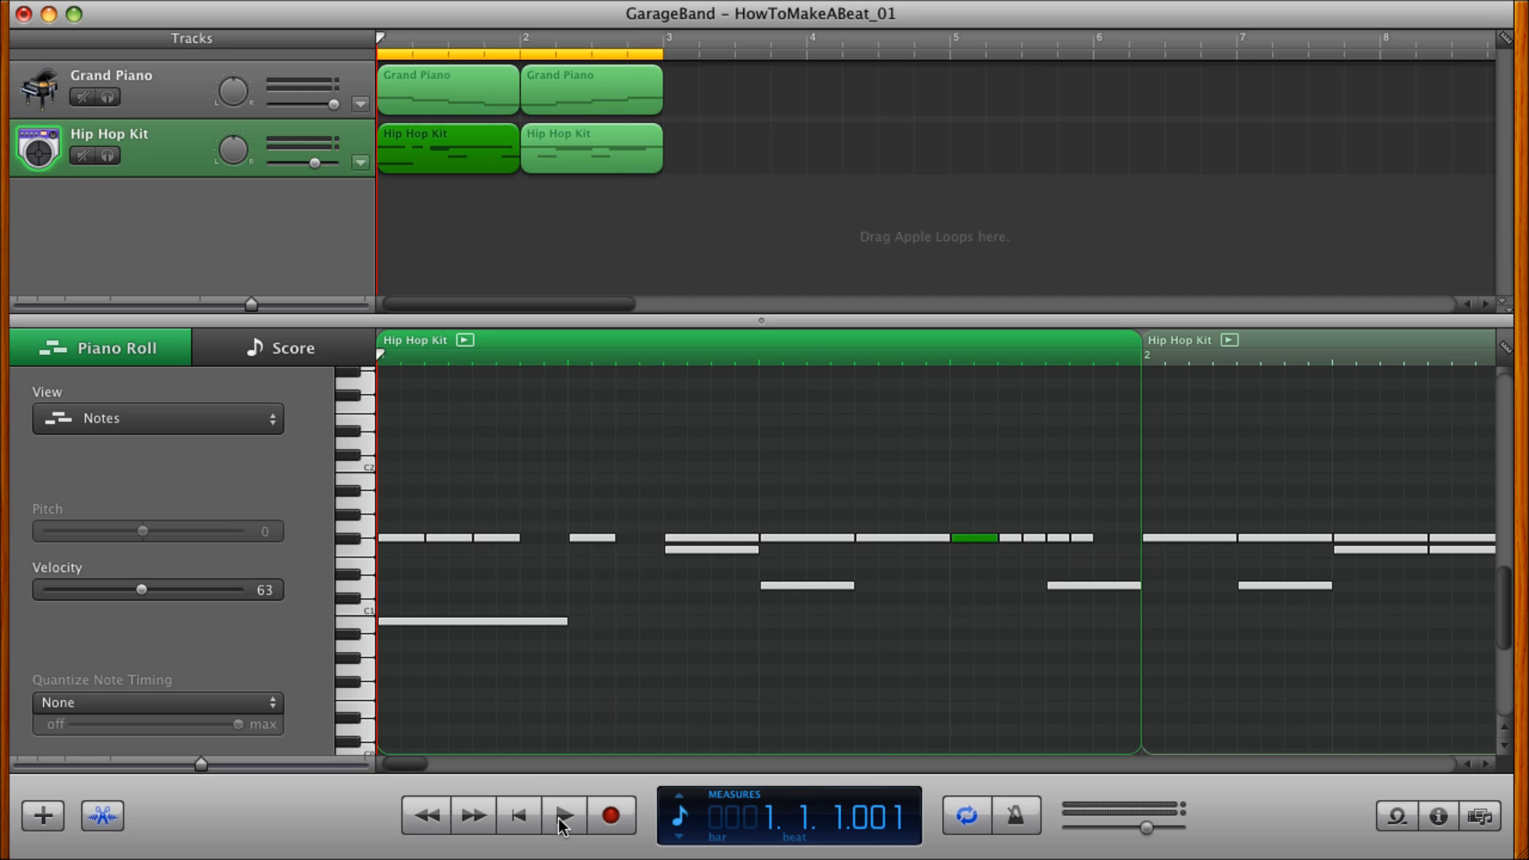
{"action": "left_click", "coordinate": [561, 821]}
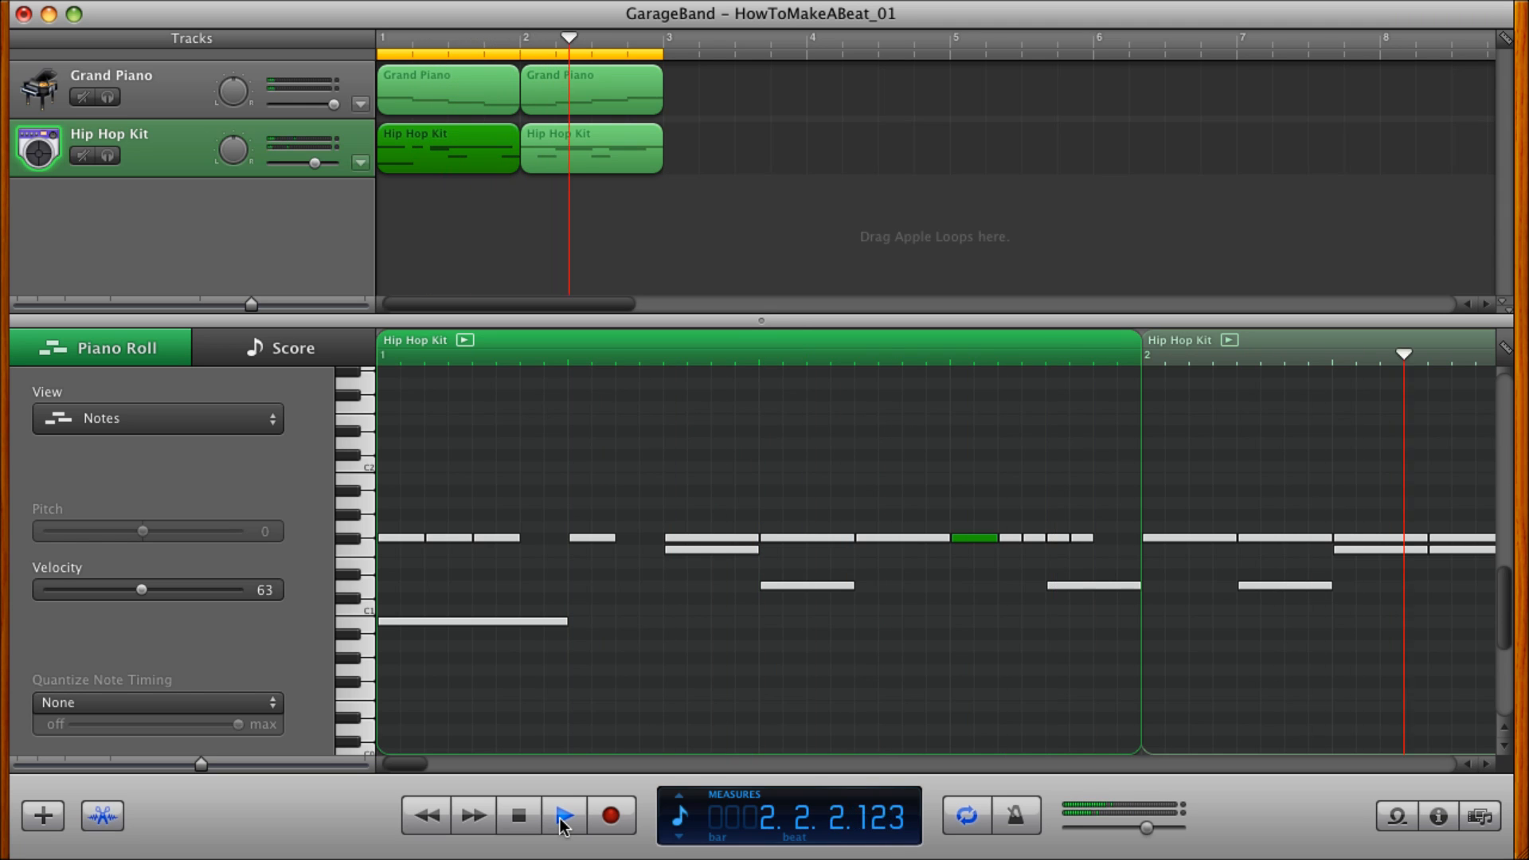
{"action": "left_click", "coordinate": [563, 817]}
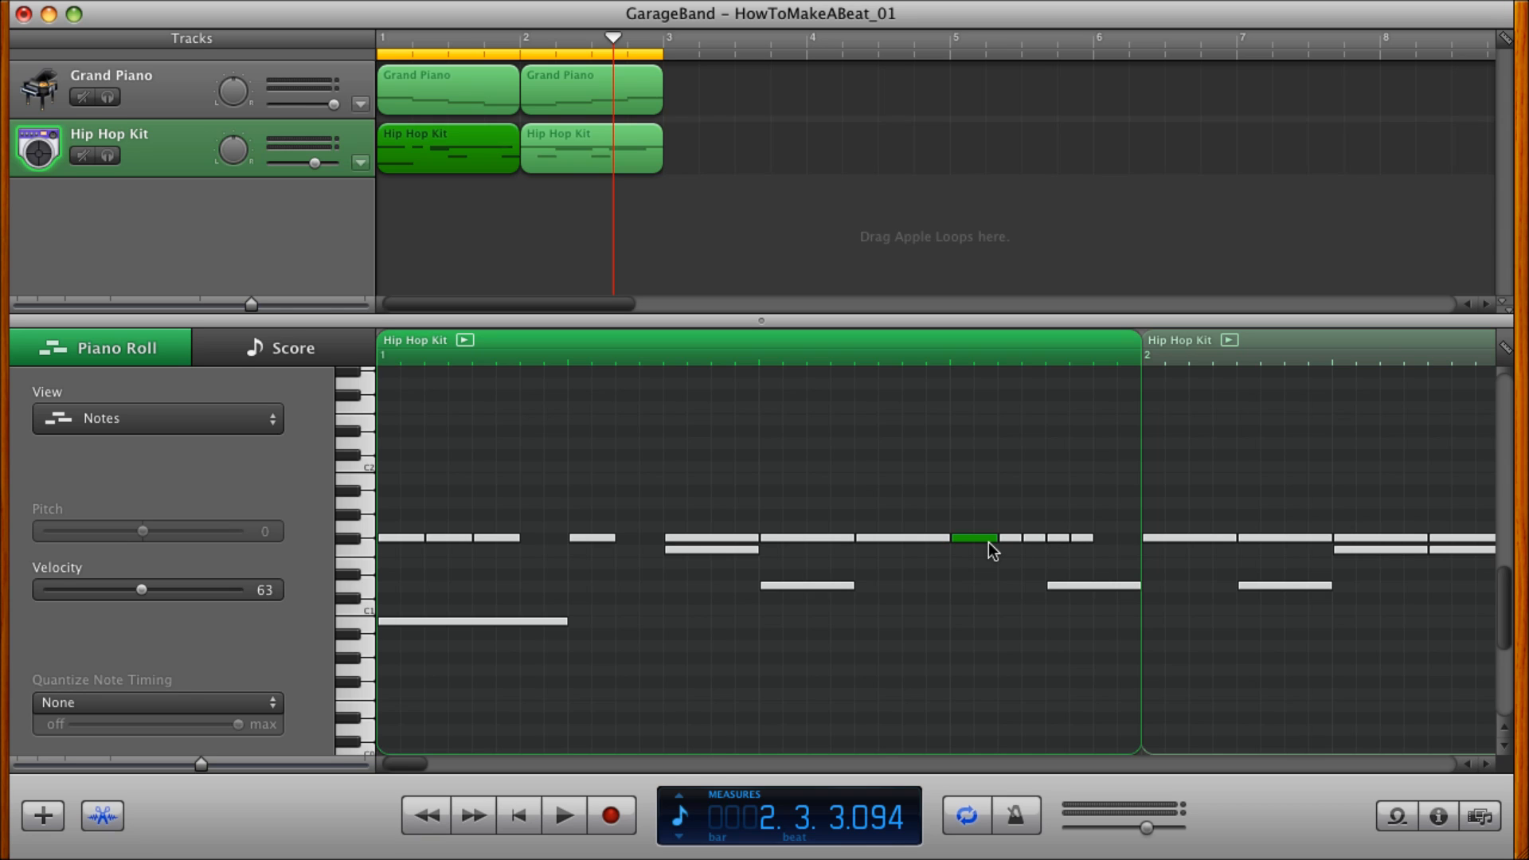
Copy the beat 4 F#1 sixteenth note to the end of measure 1, shorten measure 2's first F#1 note to a sixteenth, and replay.
{"action": "left_click_drag", "start_coordinate": [974, 537], "coordinate": [1112, 537]}
{"action": "left_click", "coordinate": [1190, 537]}
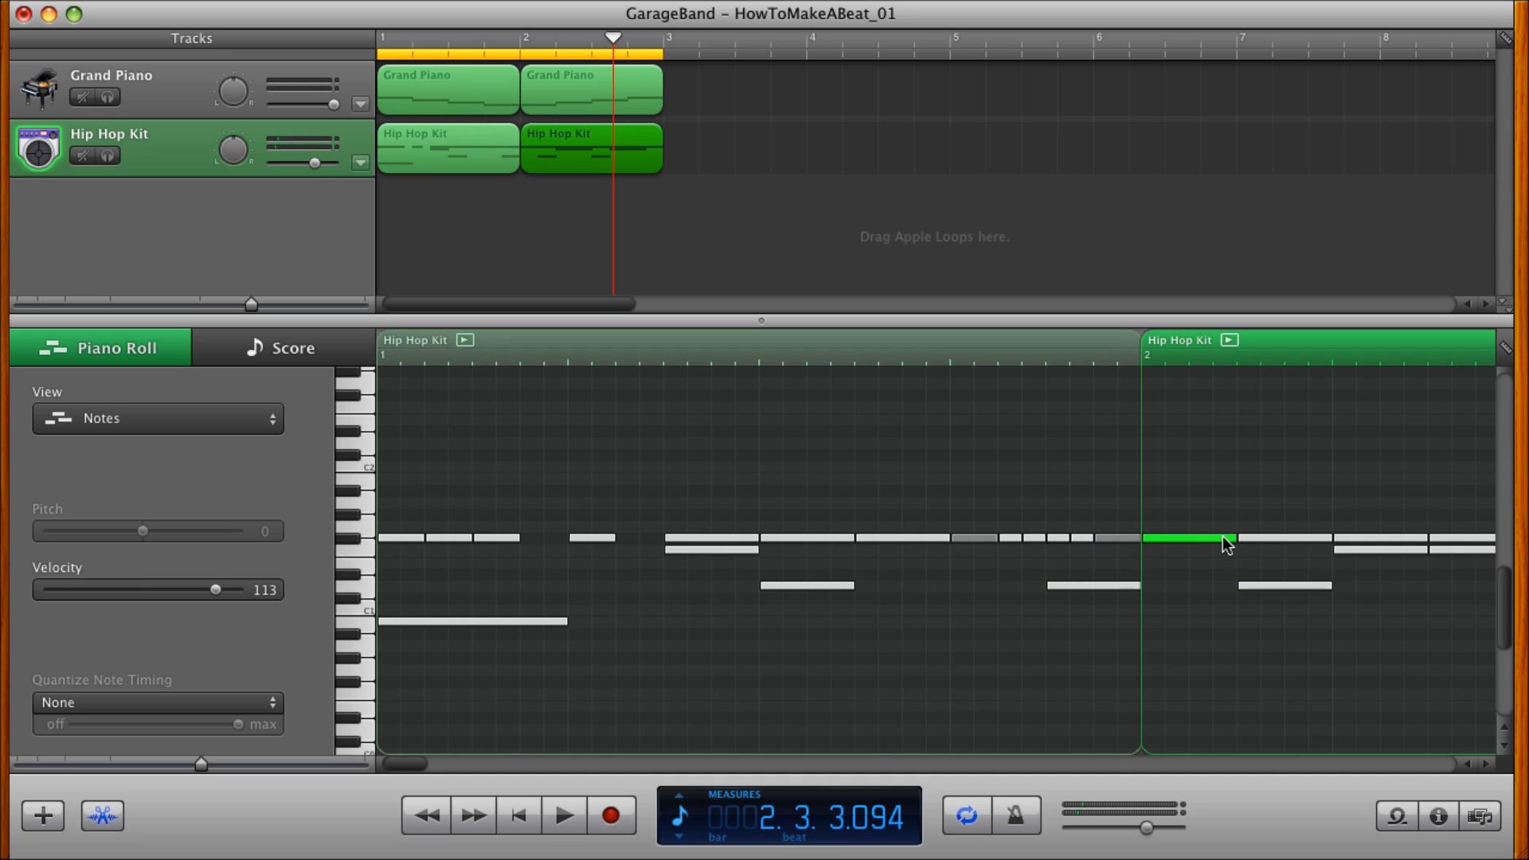
{"action": "left_click_drag", "start_coordinate": [1233, 538], "coordinate": [1199, 539]}
{"action": "left_click", "coordinate": [517, 817]}
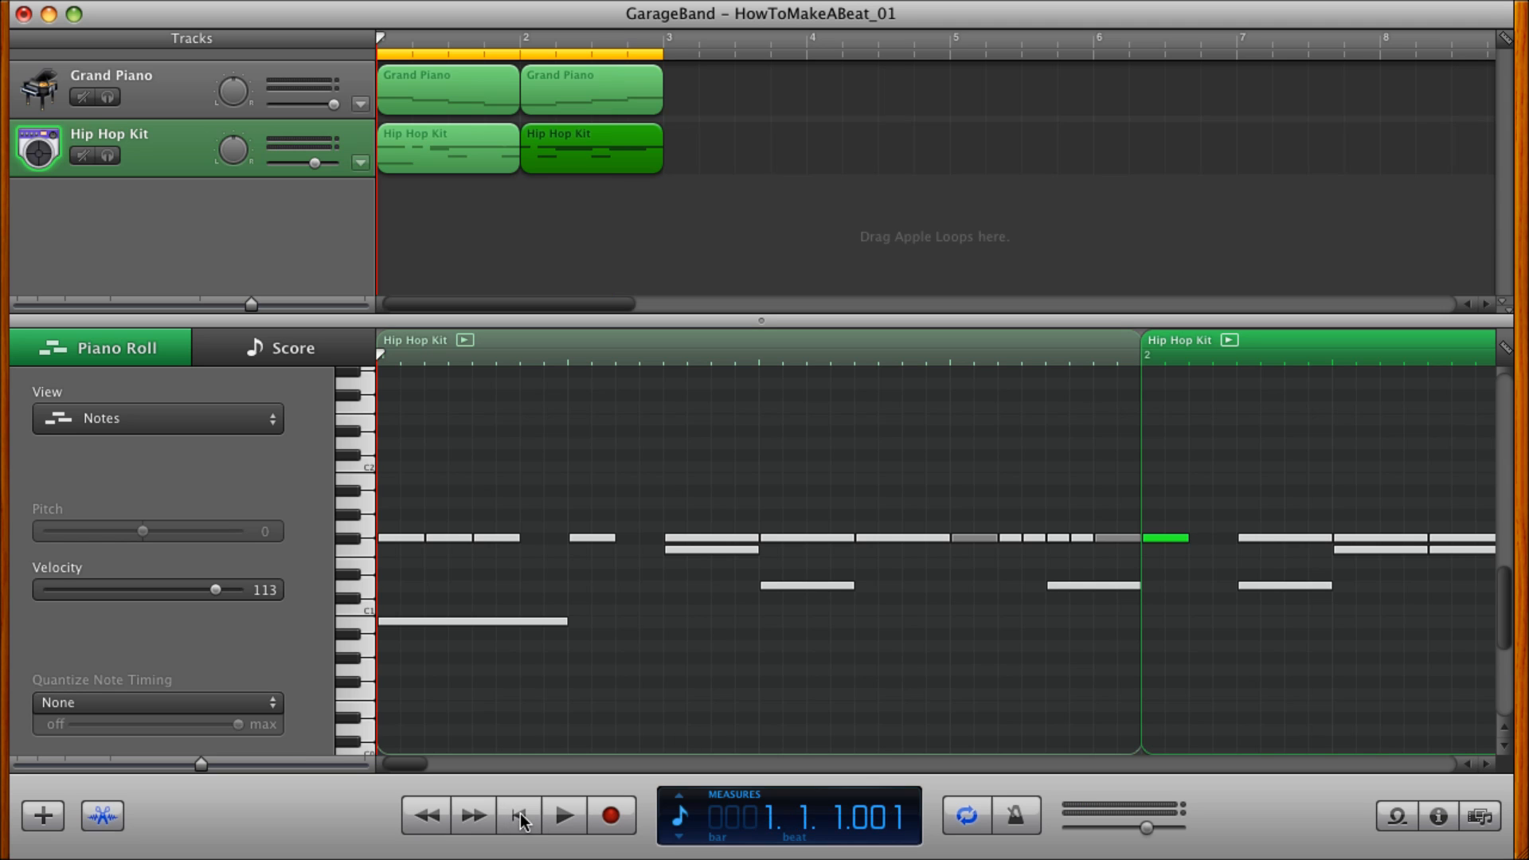
{"action": "left_click", "coordinate": [557, 823]}
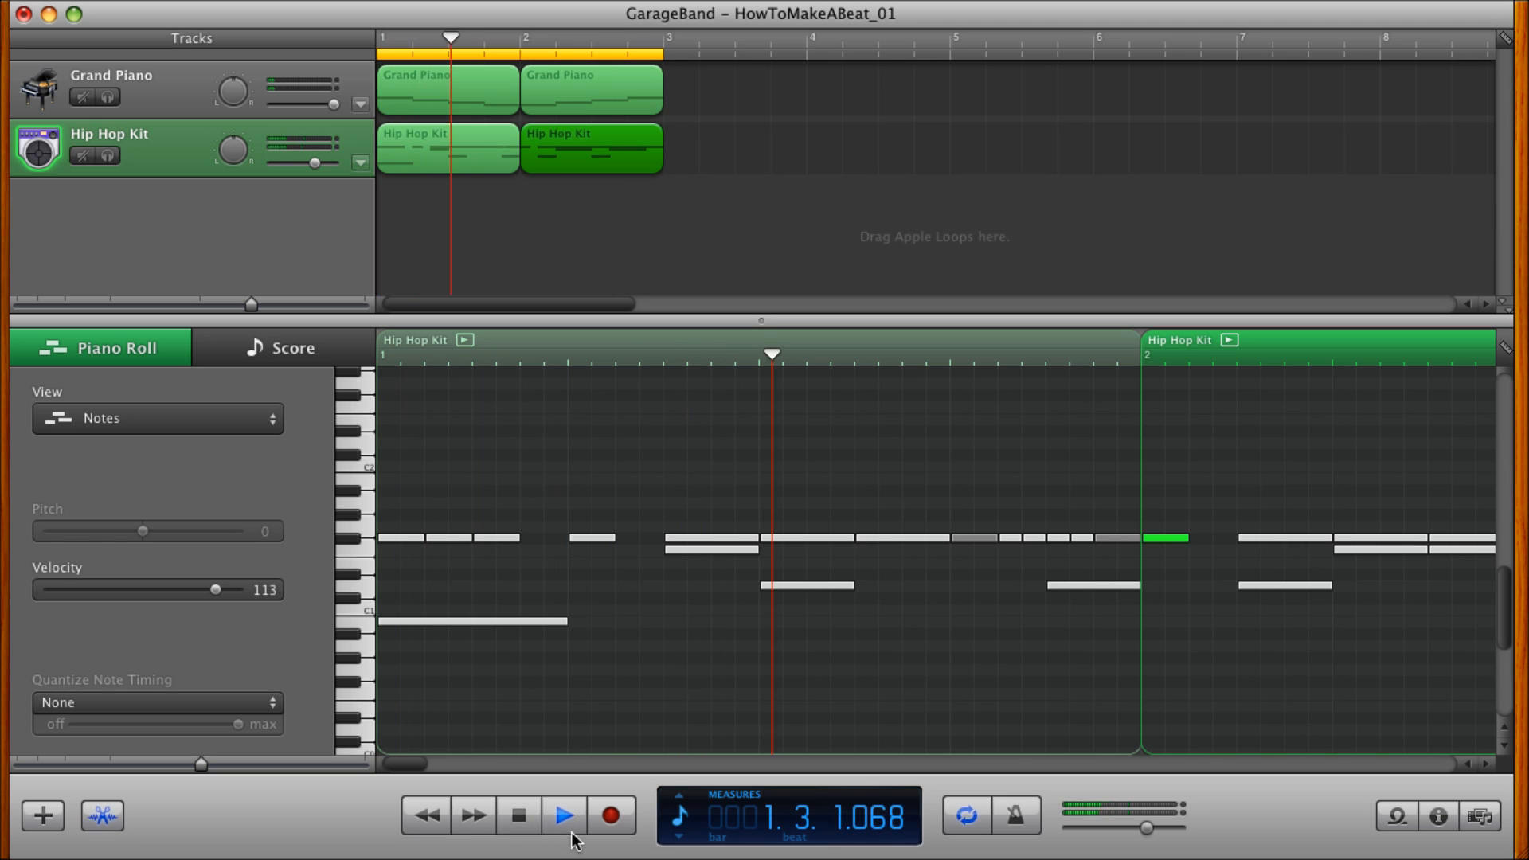
{"action": "left_click", "coordinate": [572, 834]}
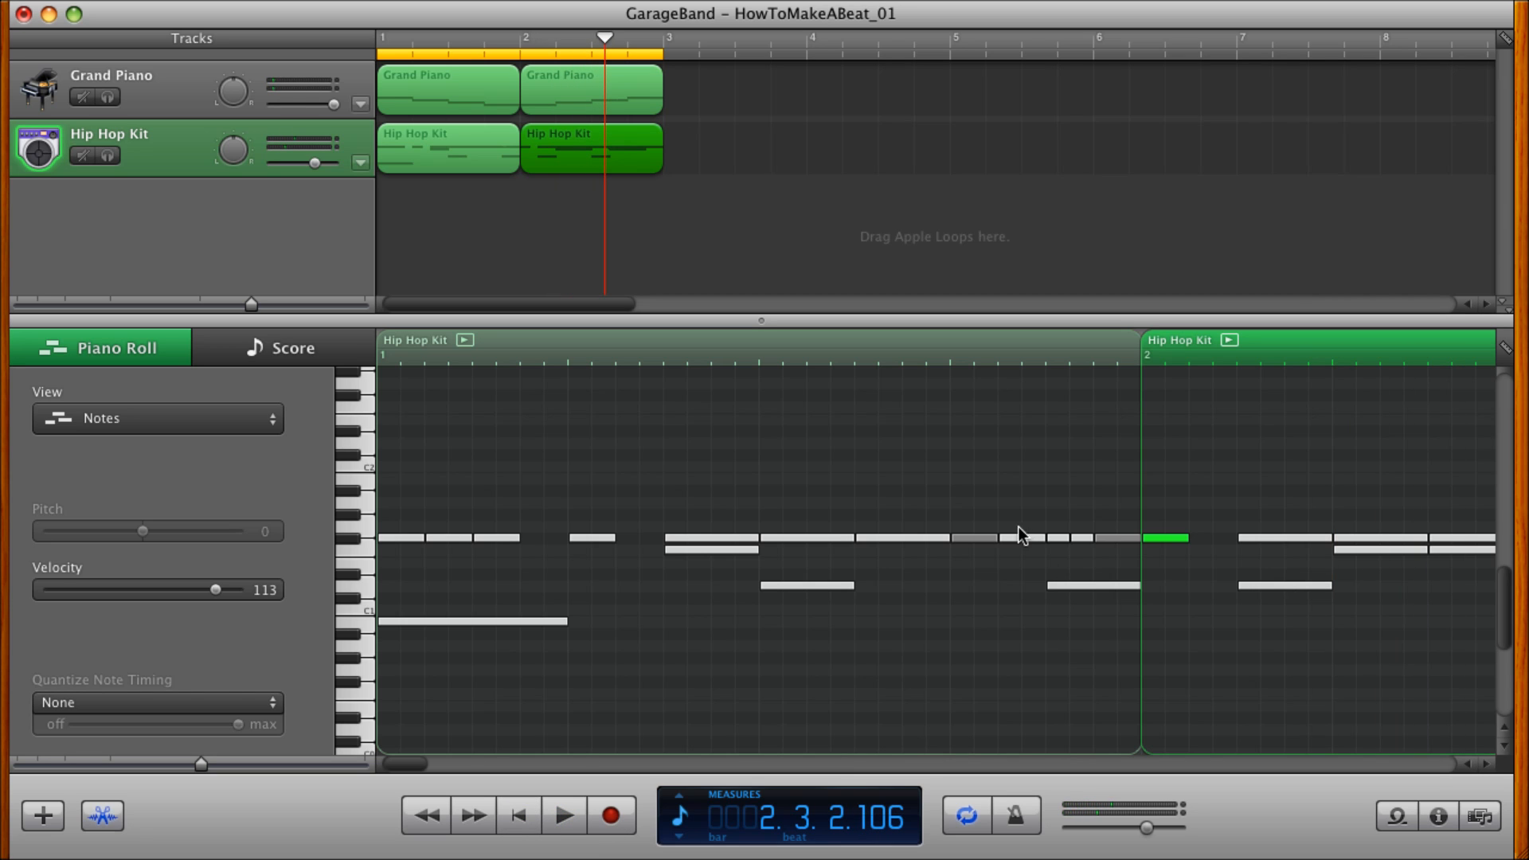
Delete the last F#1 sixteenth note of measure 1, move the four thirty-second notes a sixteenth later, and play the beat.
{"action": "left_click", "coordinate": [1109, 539]}
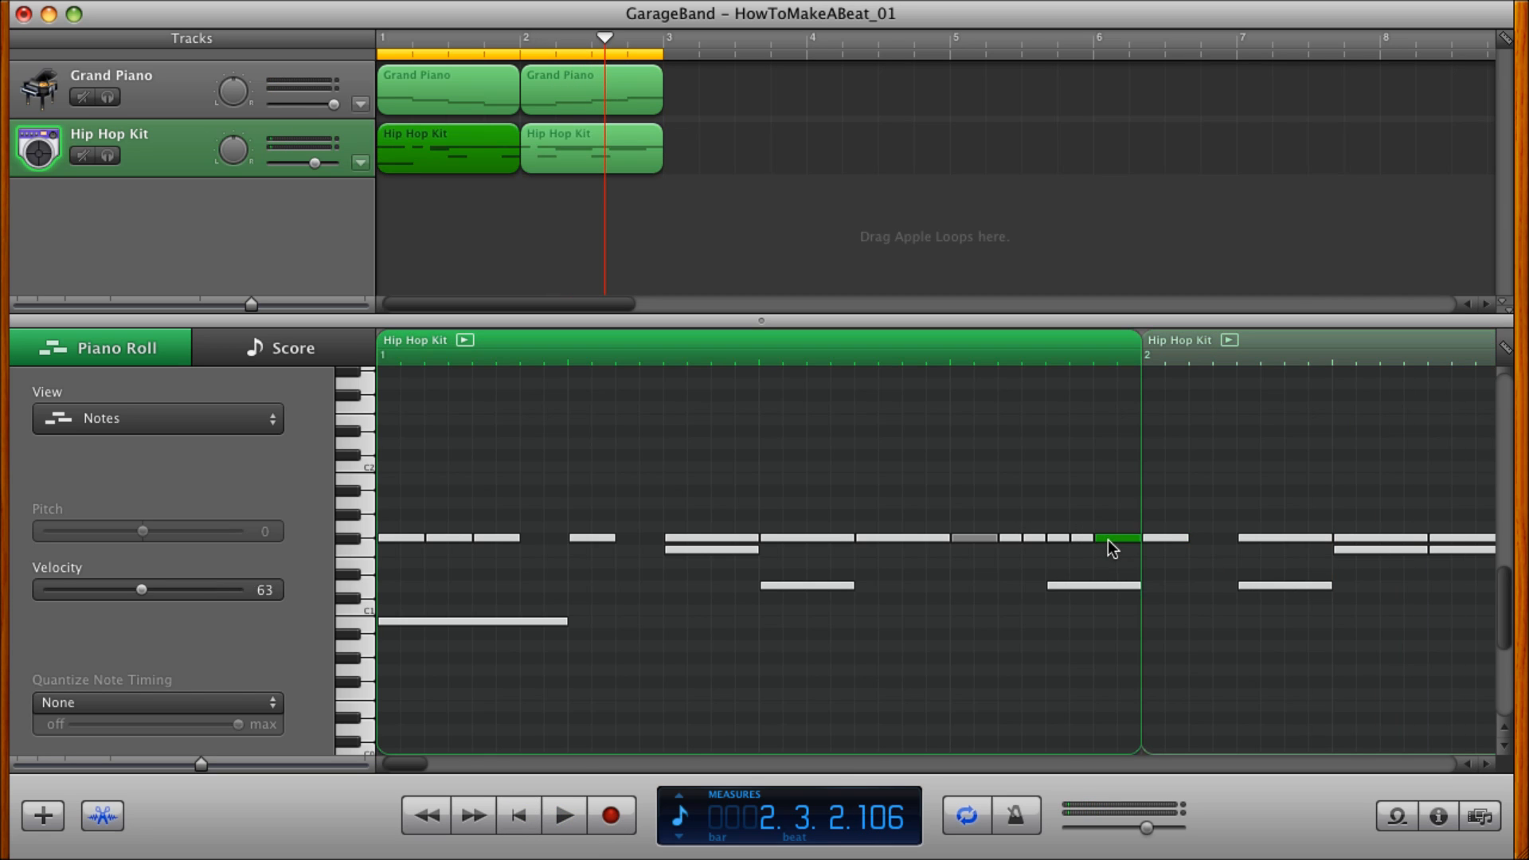
{"action": "key", "text": "Delete"}
{"action": "left_click_drag", "start_coordinate": [1011, 519], "coordinate": [1060, 550]}
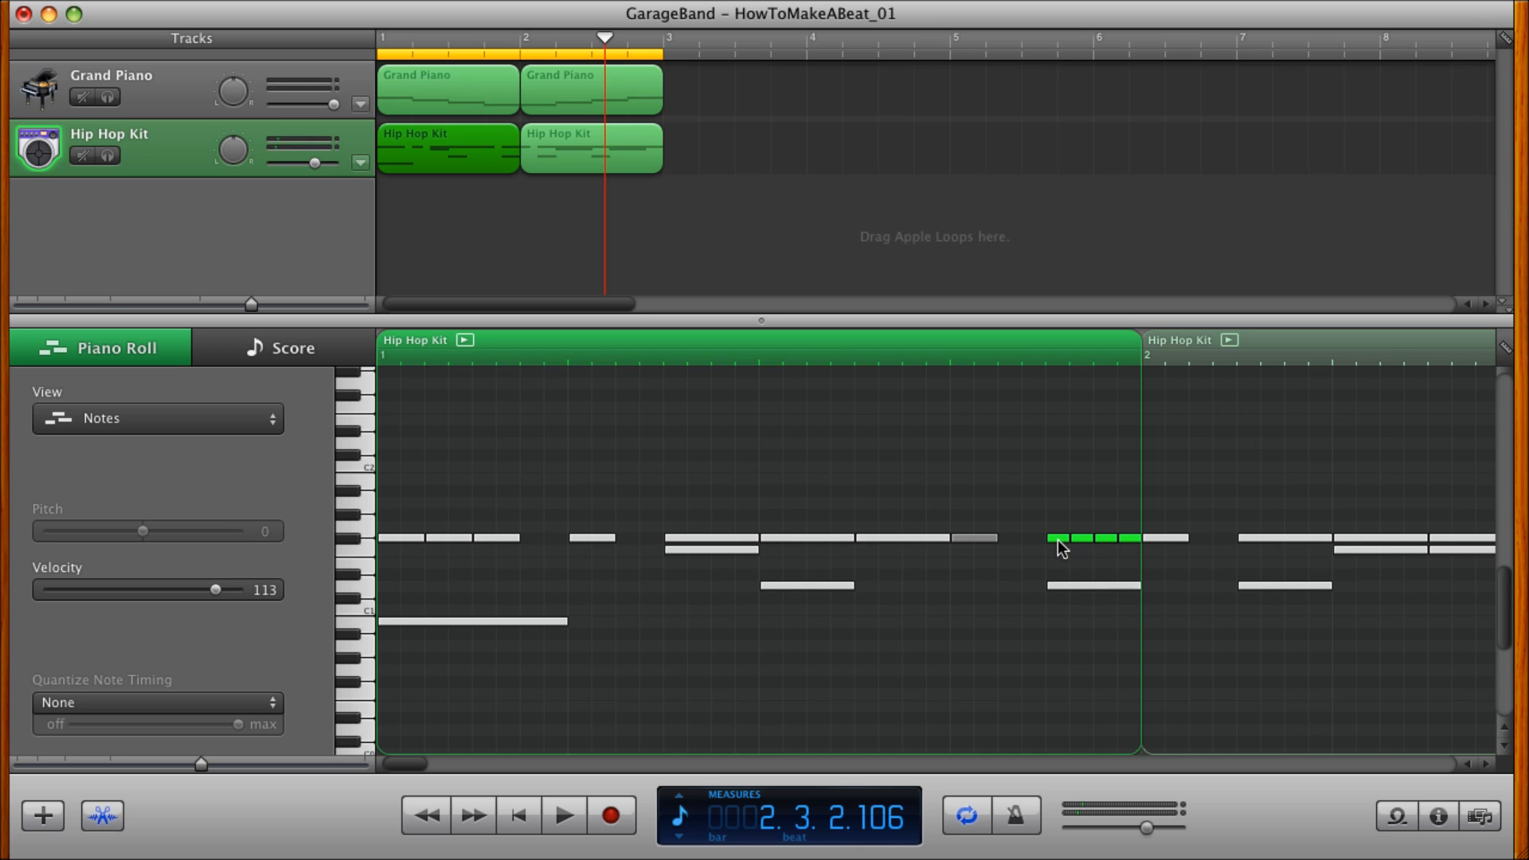
{"action": "left_click", "coordinate": [527, 814]}
{"action": "left_click", "coordinate": [560, 830]}
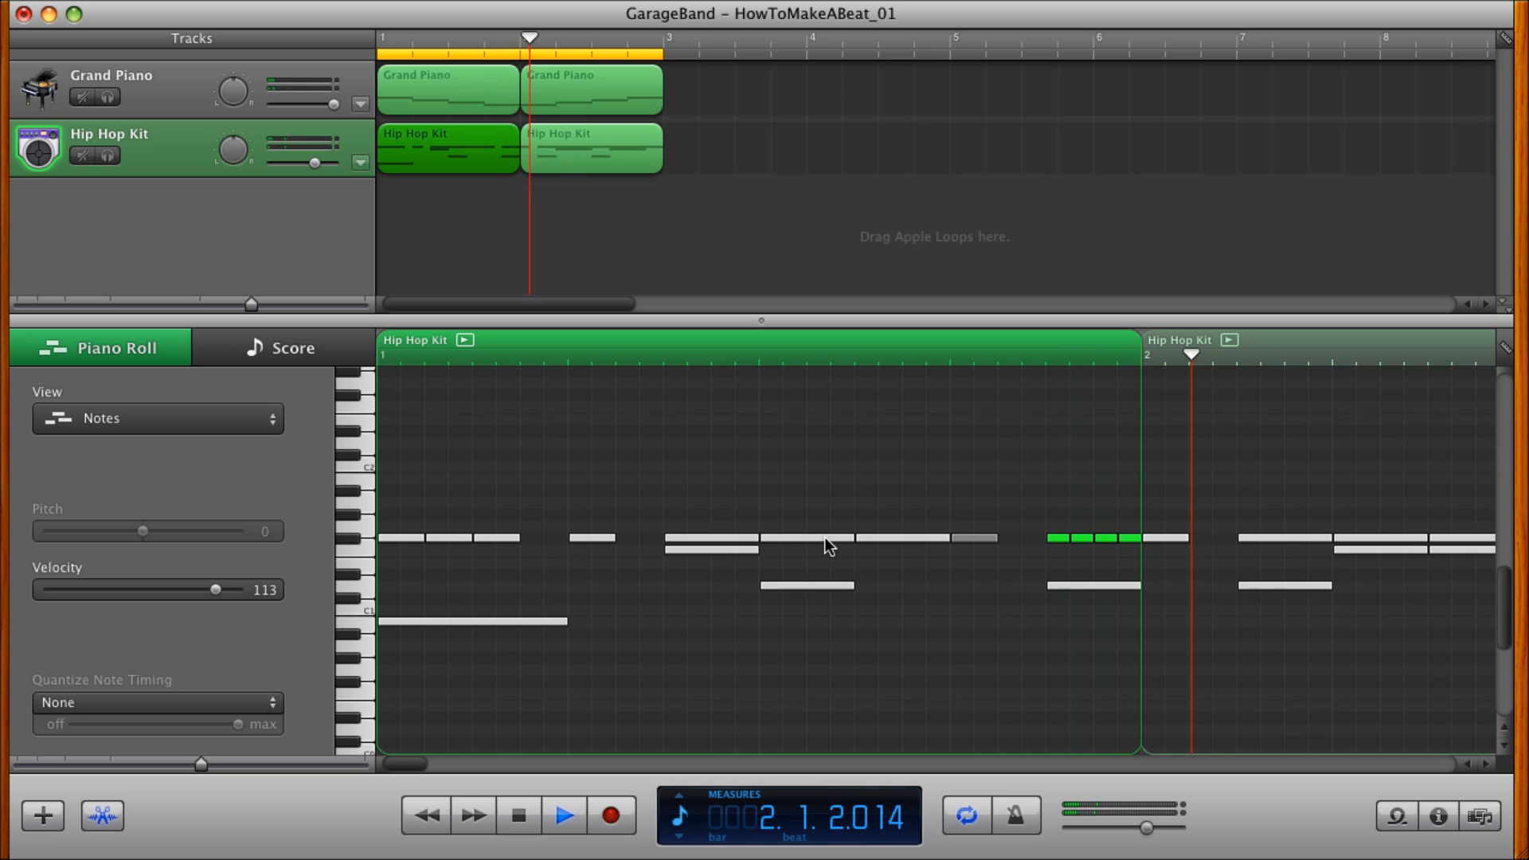
{"action": "key", "text": "space"}
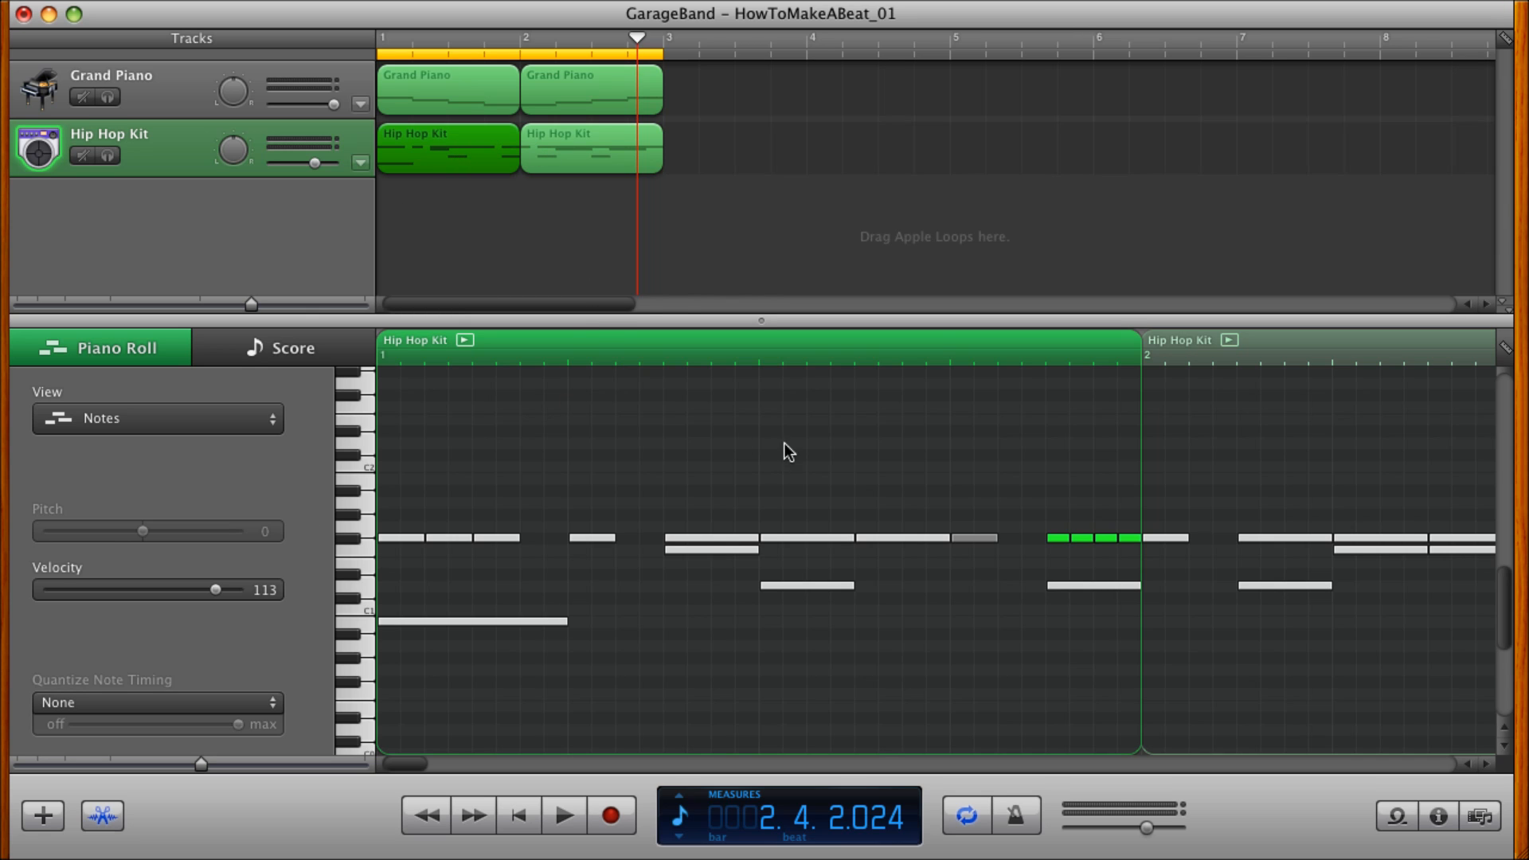
Show both Hip Hop Kit measures together in the piano roll and play the beat from the start.
{"action": "left_click", "coordinate": [585, 146]}
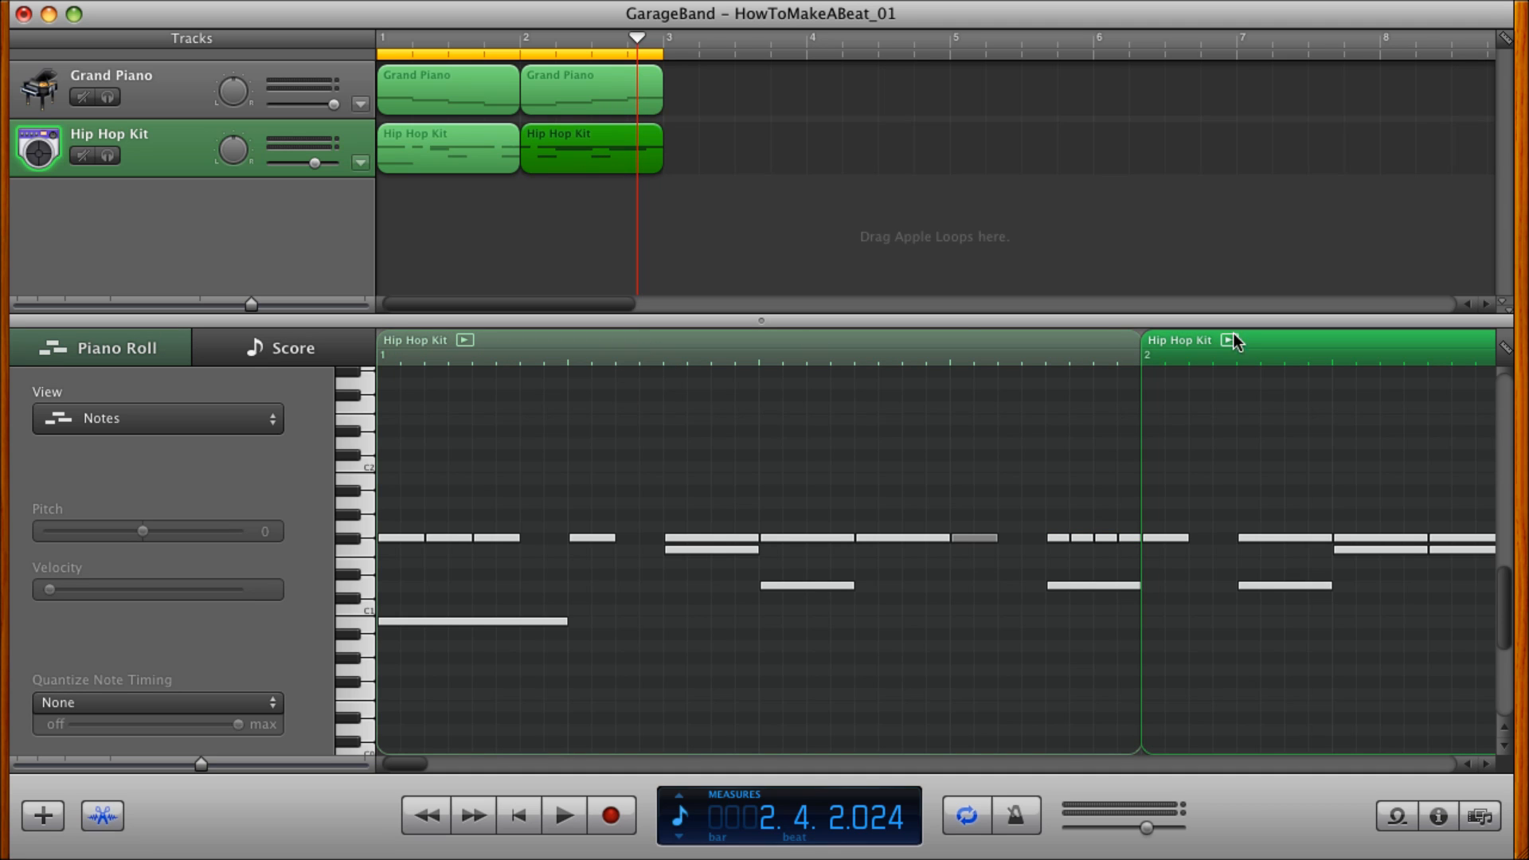
{"action": "scroll", "coordinate": [929, 461], "scroll_direction": "right", "scroll_amount": 10}
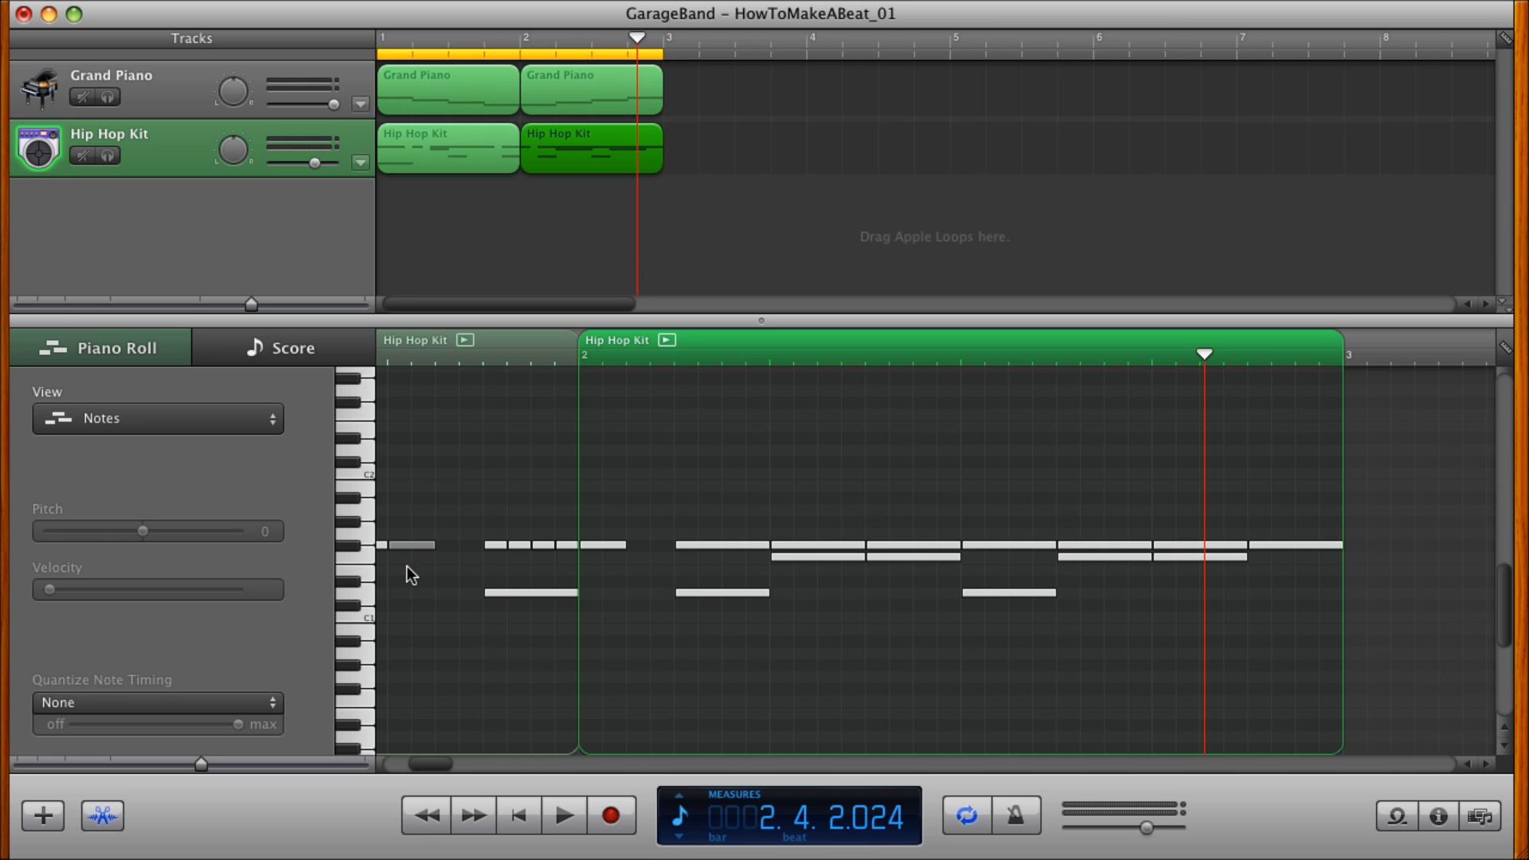
{"action": "left_click", "coordinate": [522, 821]}
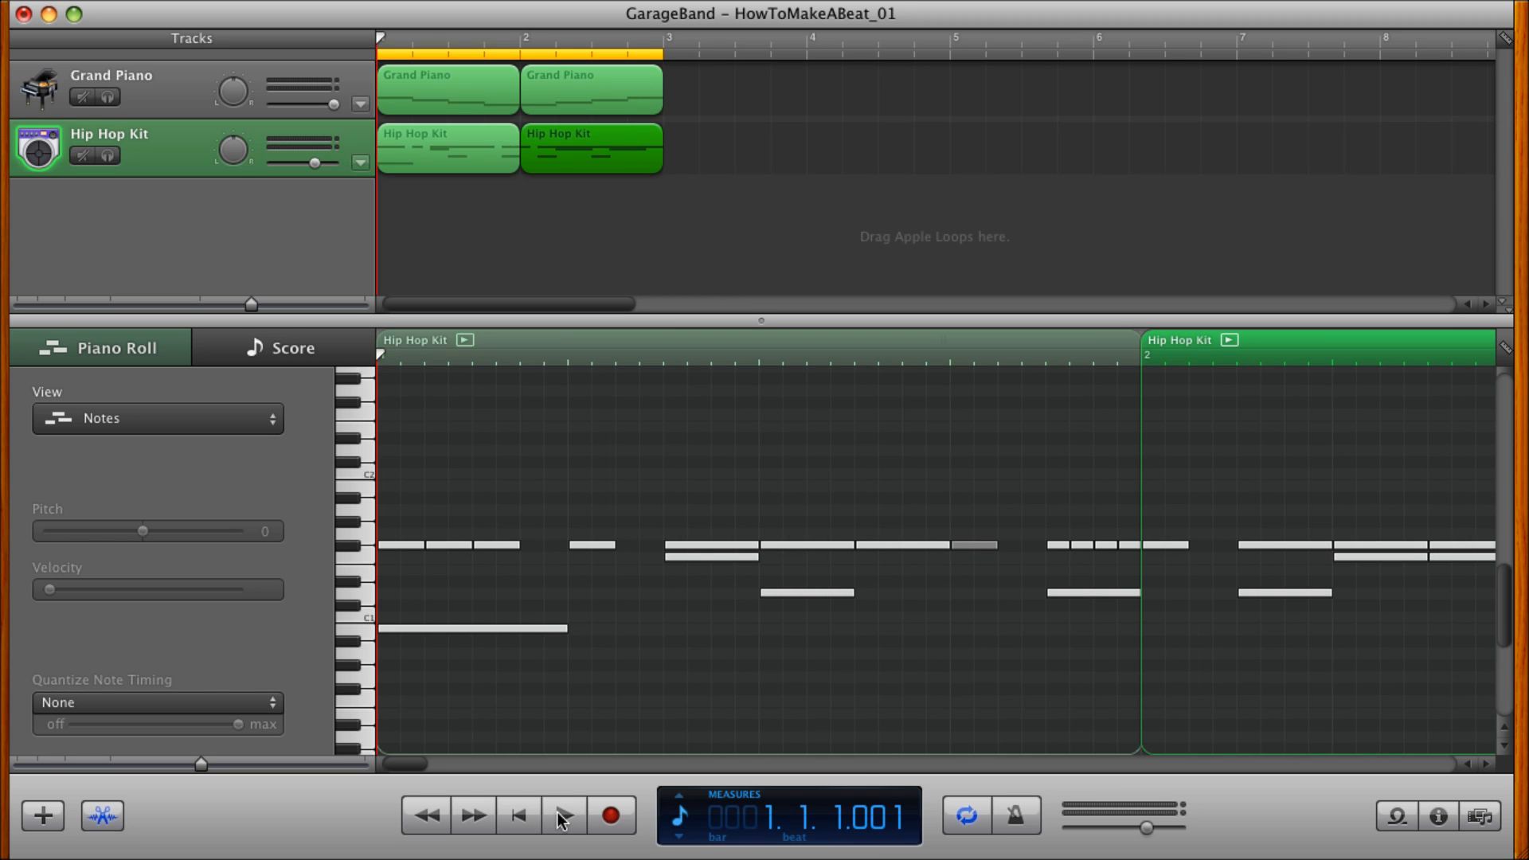
{"action": "key", "text": "ctrl+Left"}
{"action": "key", "text": "ctrl+Left"}
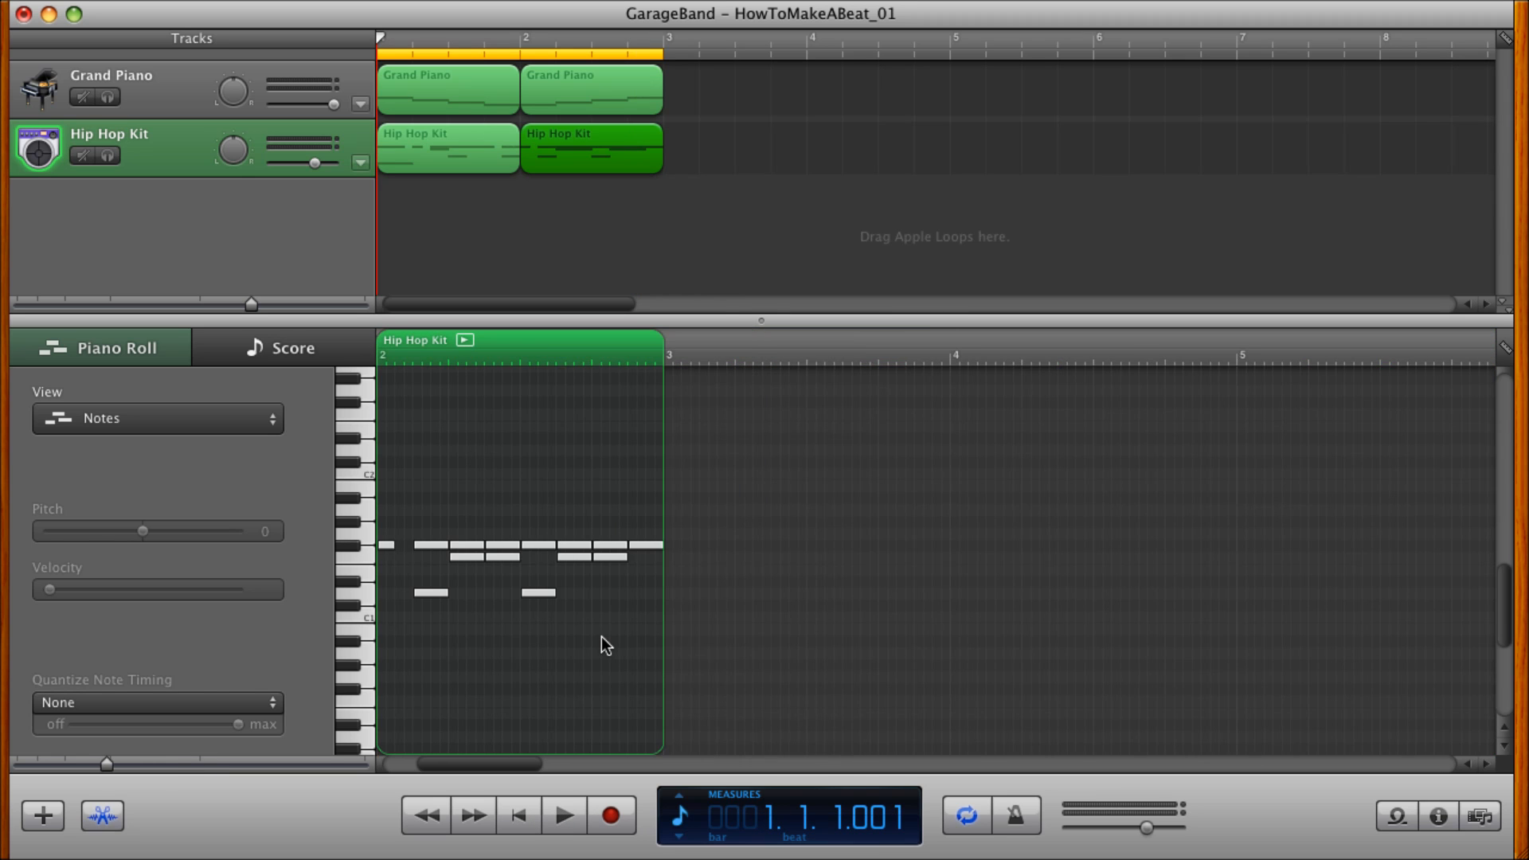
{"action": "scroll", "coordinate": [601, 638], "scroll_direction": "left", "scroll_amount": 5}
{"action": "scroll", "coordinate": [601, 637], "scroll_direction": "up", "scroll_amount": 1}
{"action": "left_click", "coordinate": [554, 806]}
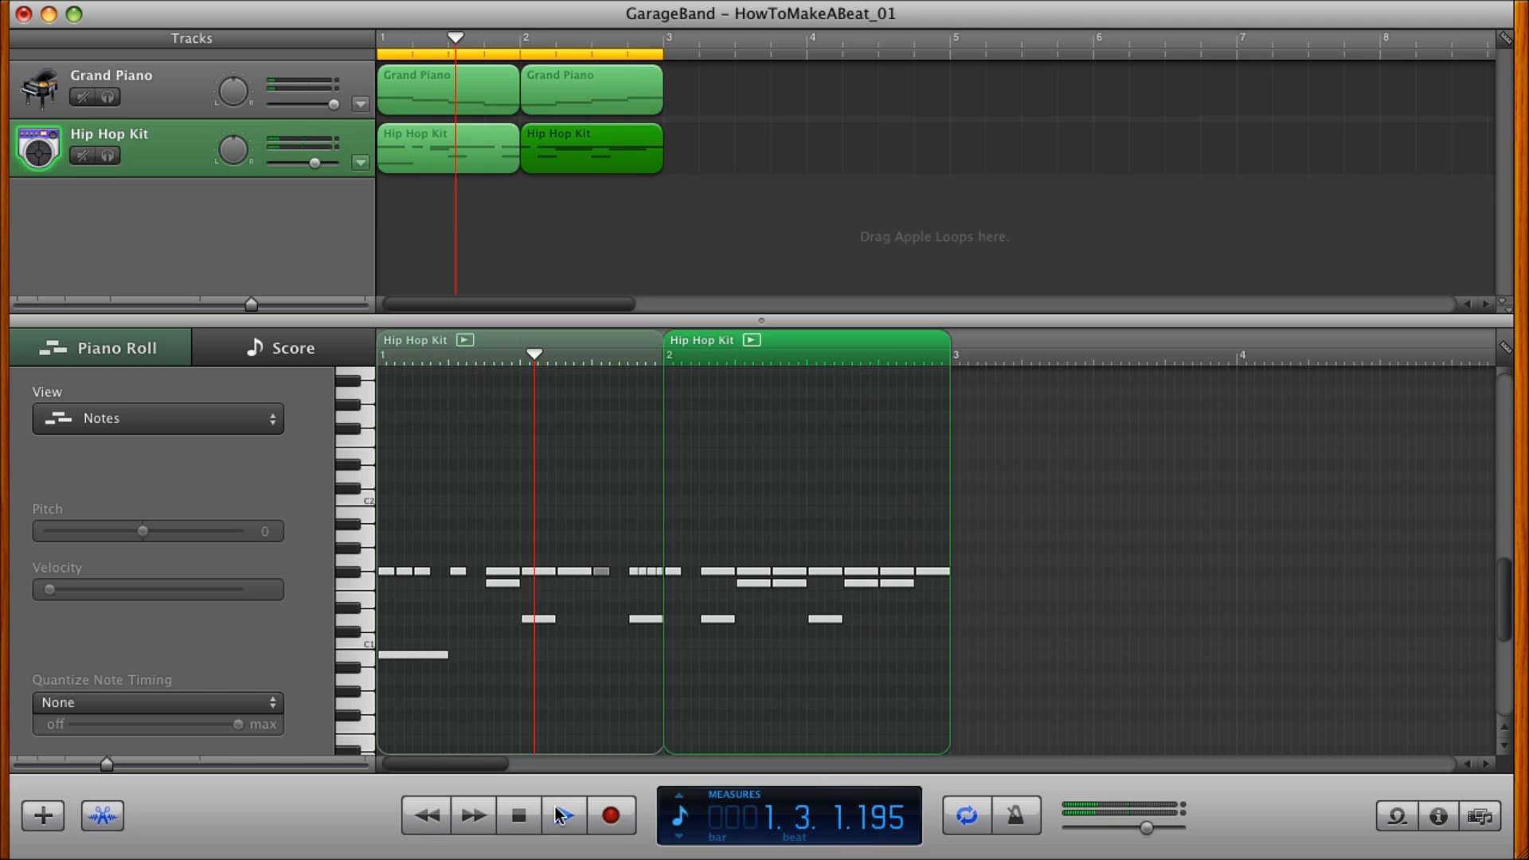
{"action": "left_click", "coordinate": [561, 815]}
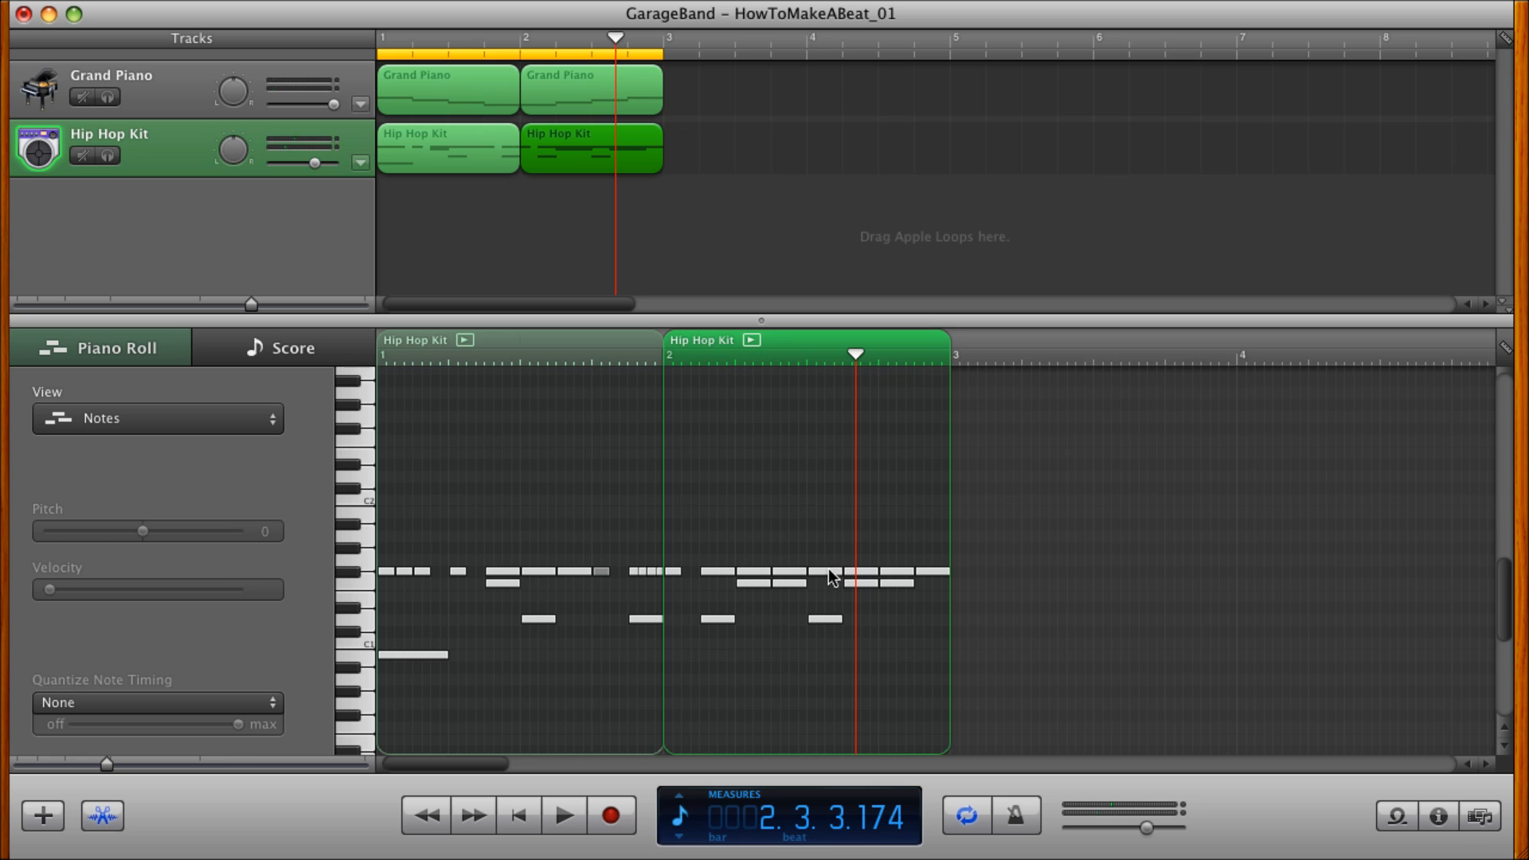
Delete the F#1 note on beat 3 of measure 2 and replay the beat from the start.
{"action": "left_click", "coordinate": [827, 571]}
{"action": "key", "text": "Delete"}
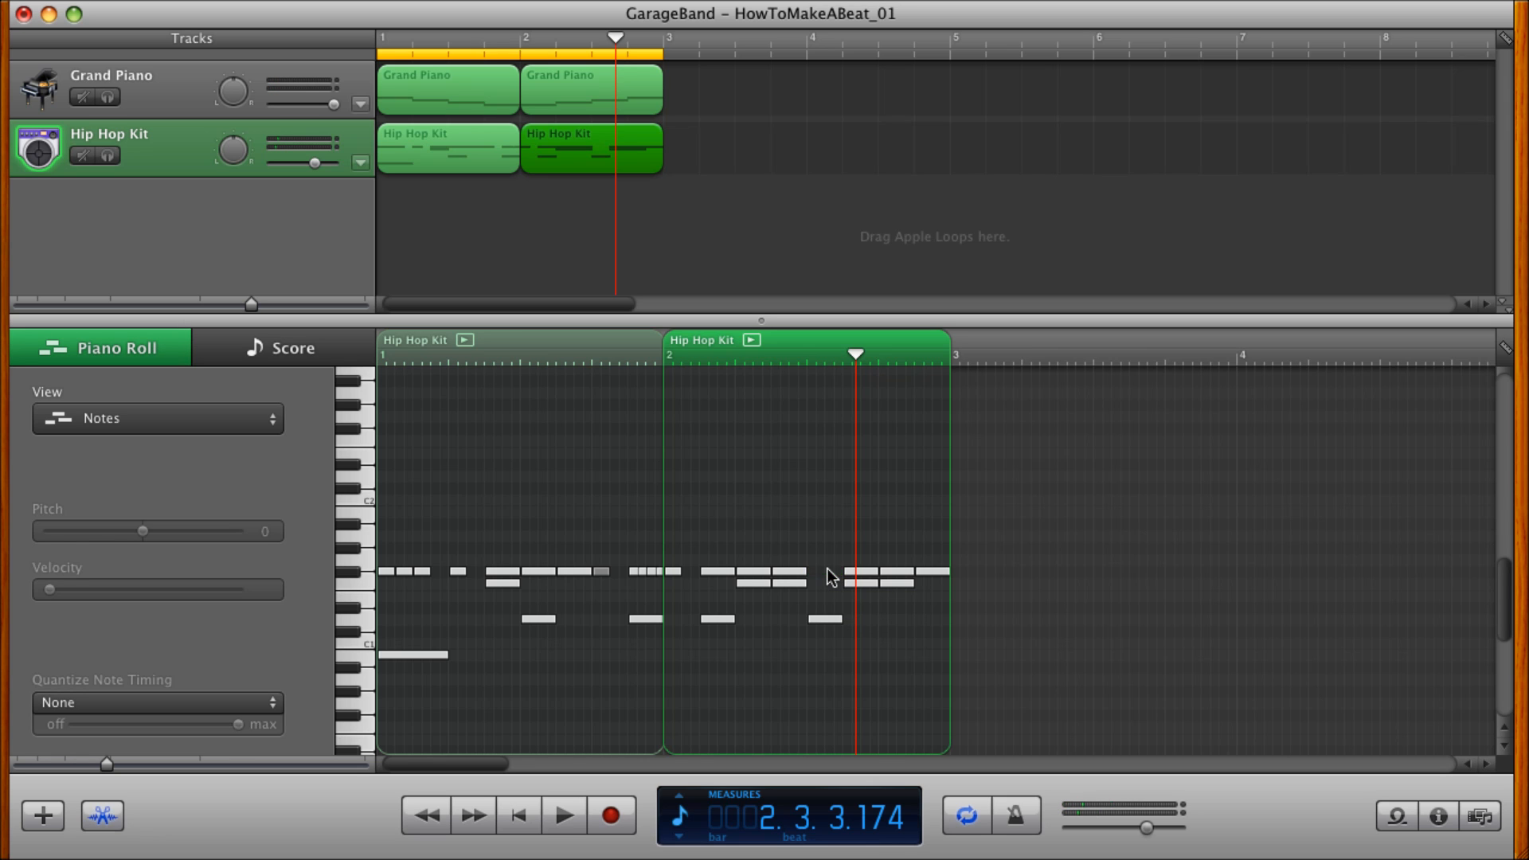
{"action": "left_click", "coordinate": [523, 816]}
{"action": "left_click", "coordinate": [557, 816]}
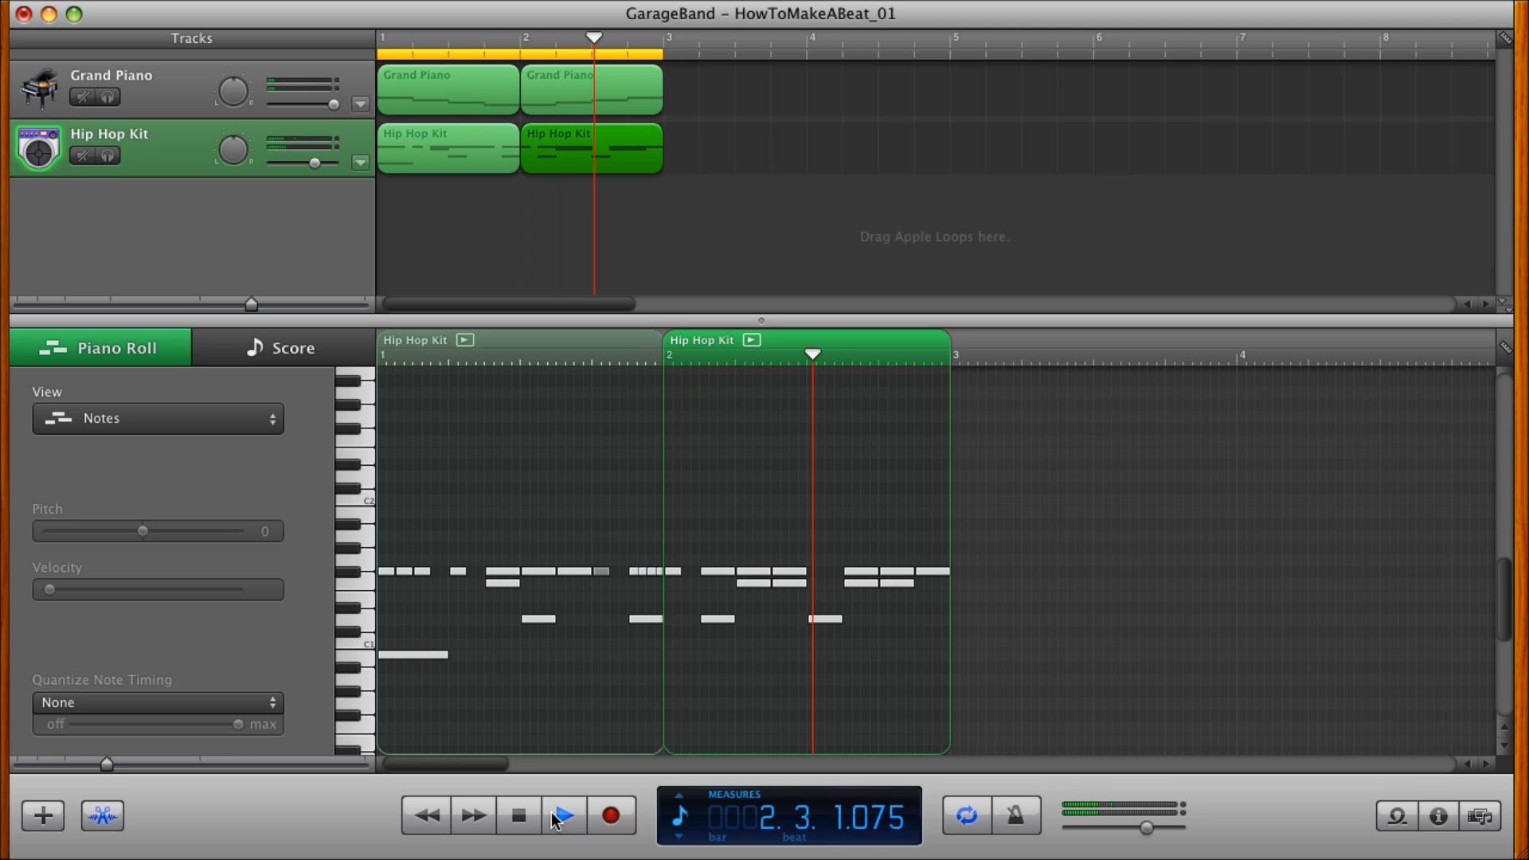
{"action": "left_click", "coordinate": [555, 820]}
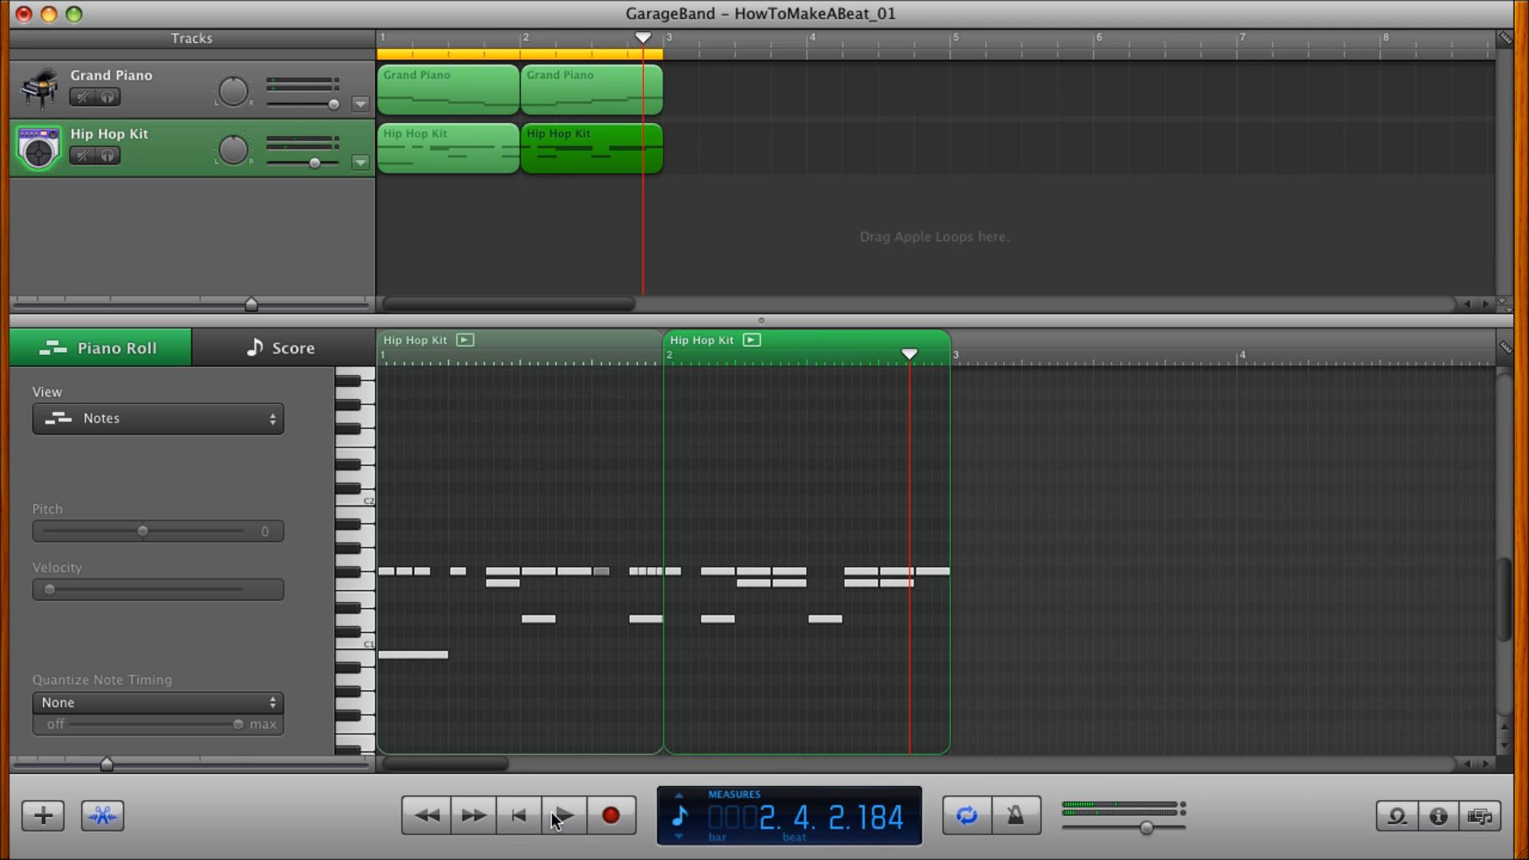
Show the project settings in the LCD display and set the tempo to 130.
{"action": "left_click", "coordinate": [681, 816]}
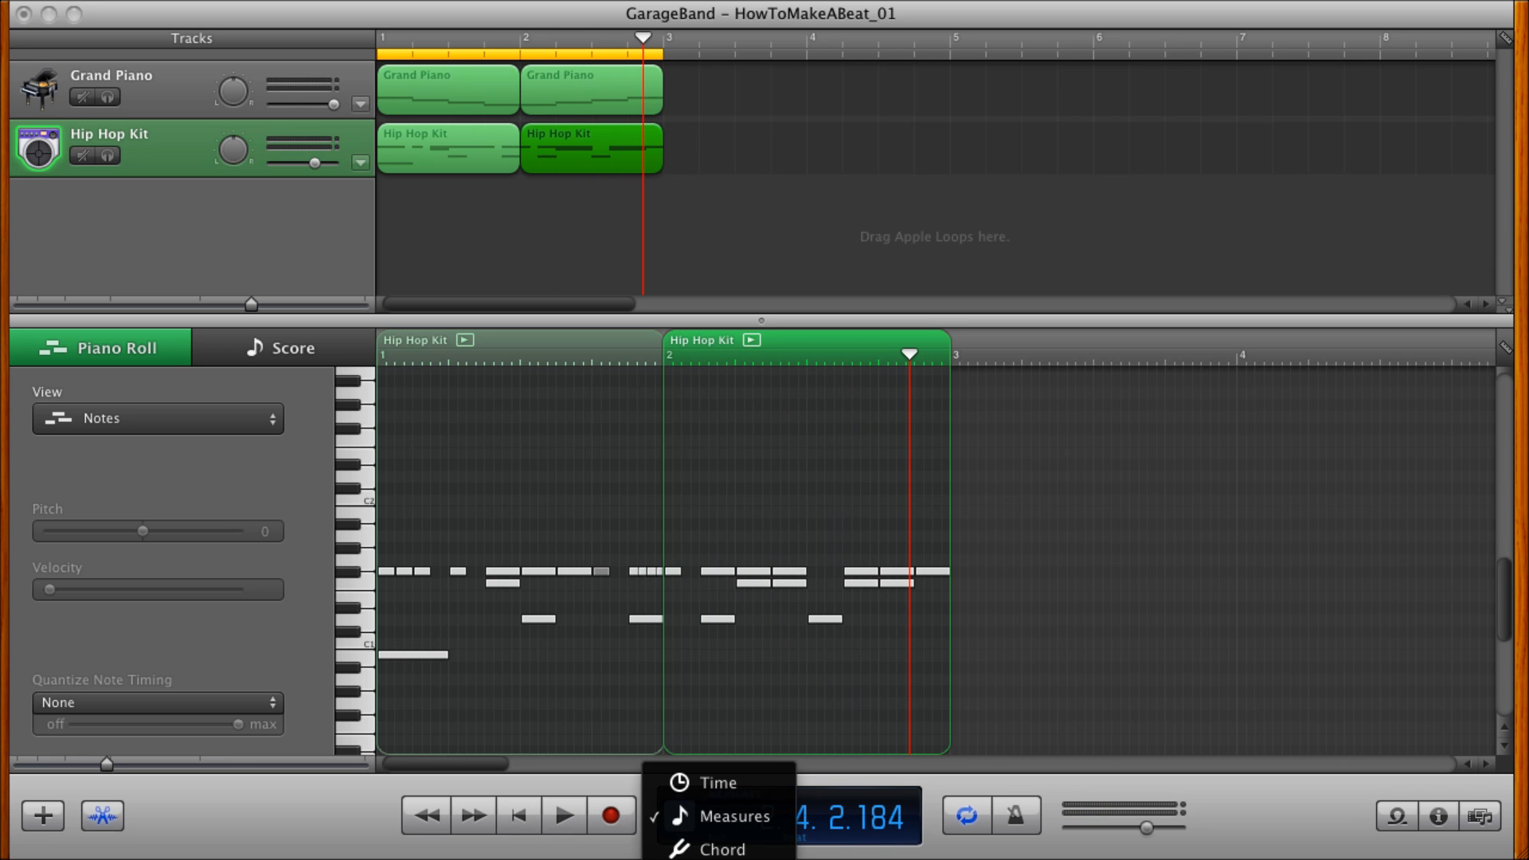
{"action": "left_click", "coordinate": [717, 852]}
{"action": "left_click", "coordinate": [803, 819]}
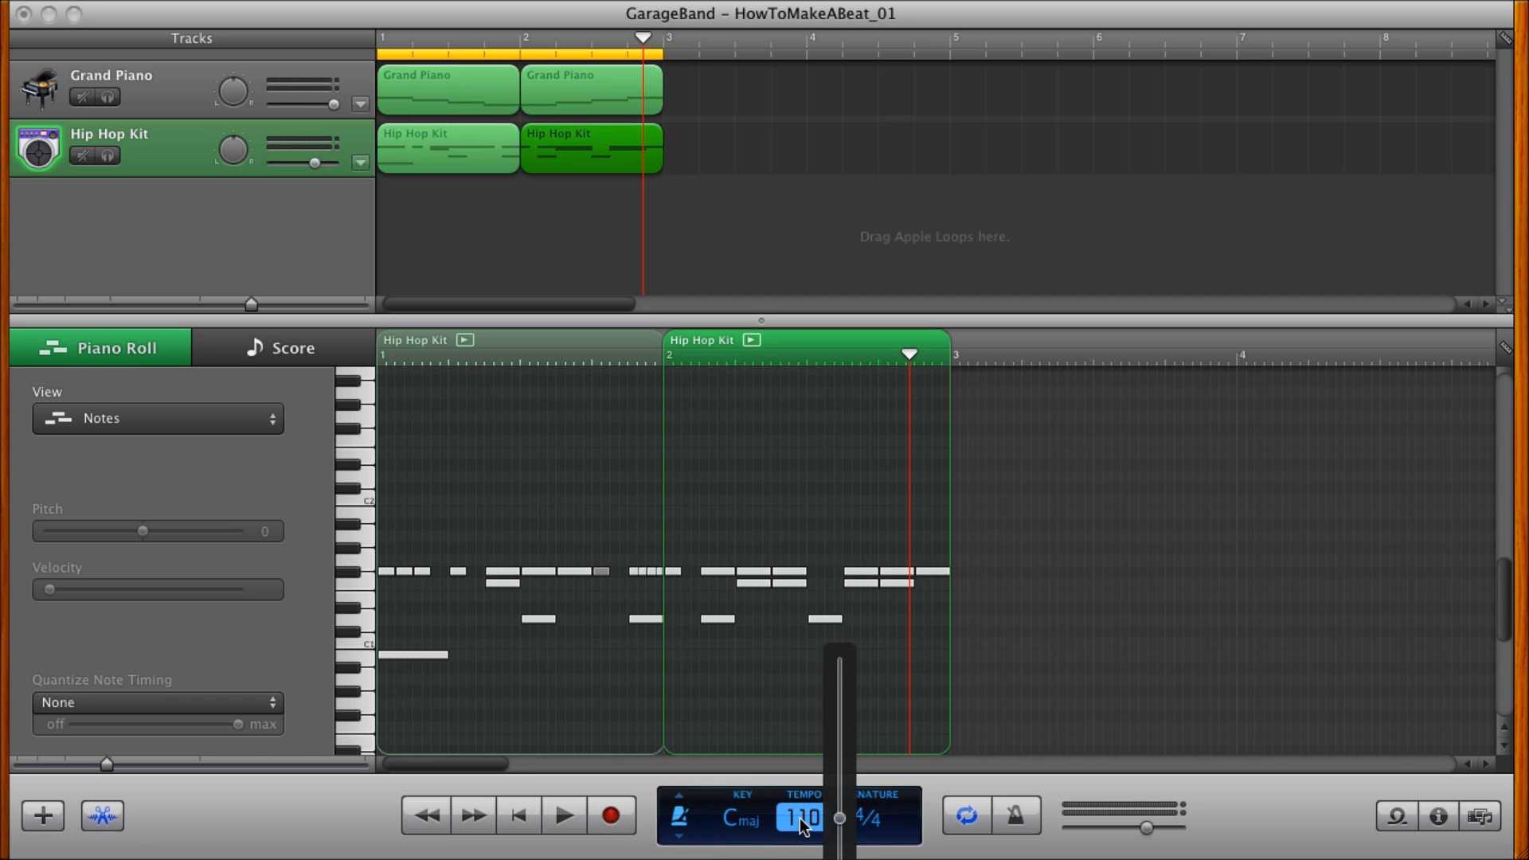
{"action": "left_click_drag", "start_coordinate": [841, 824], "coordinate": [841, 806]}
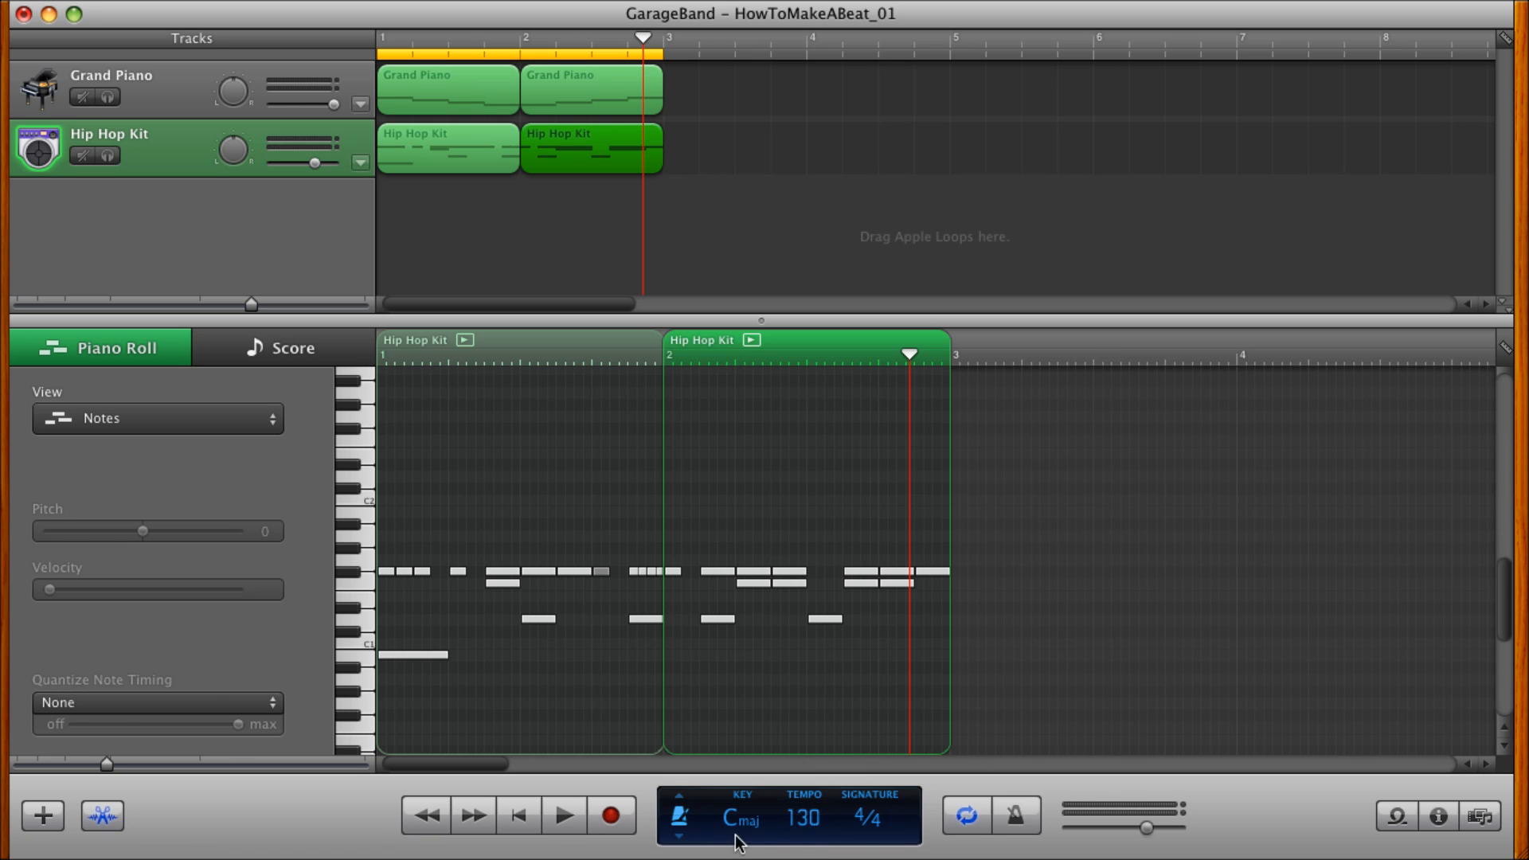
Return the LCD display to Measures and play the beat from the start at the new tempo.
{"action": "left_click", "coordinate": [684, 815]}
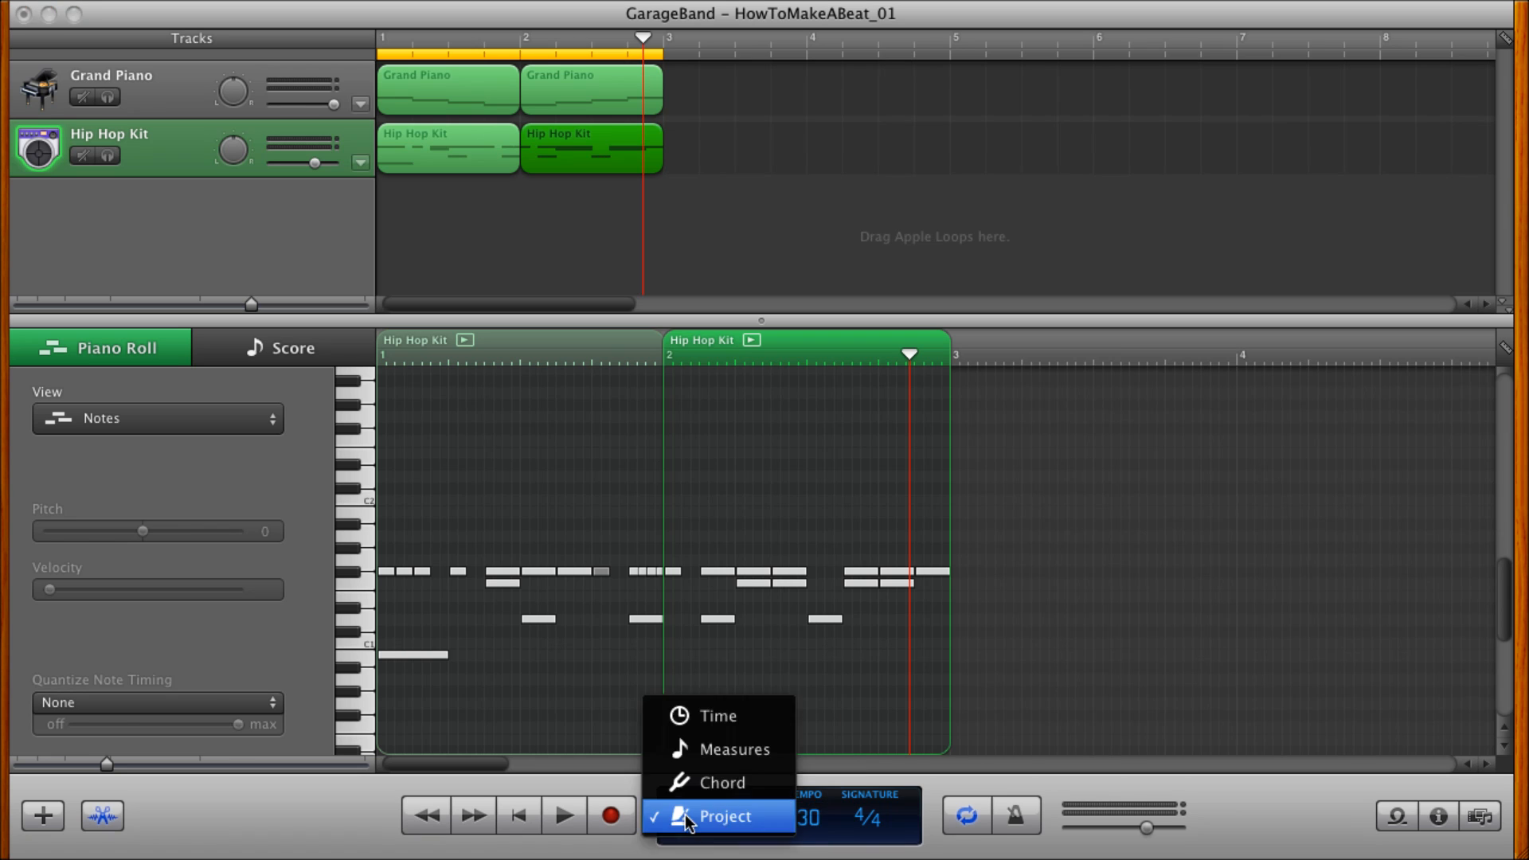
{"action": "left_click", "coordinate": [694, 747]}
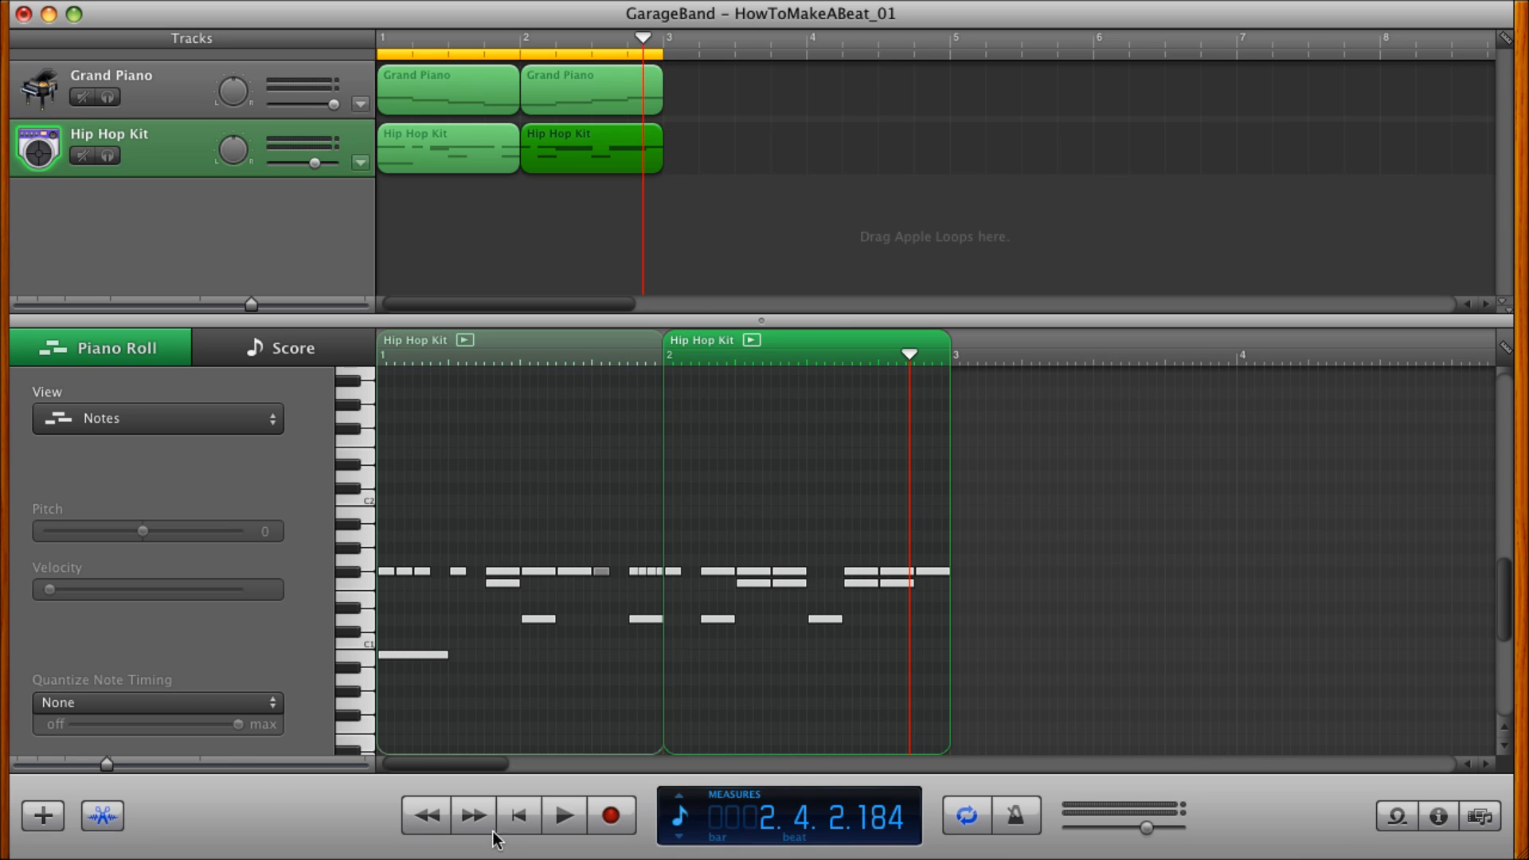
{"action": "left_click", "coordinate": [520, 817]}
{"action": "left_click", "coordinate": [555, 826]}
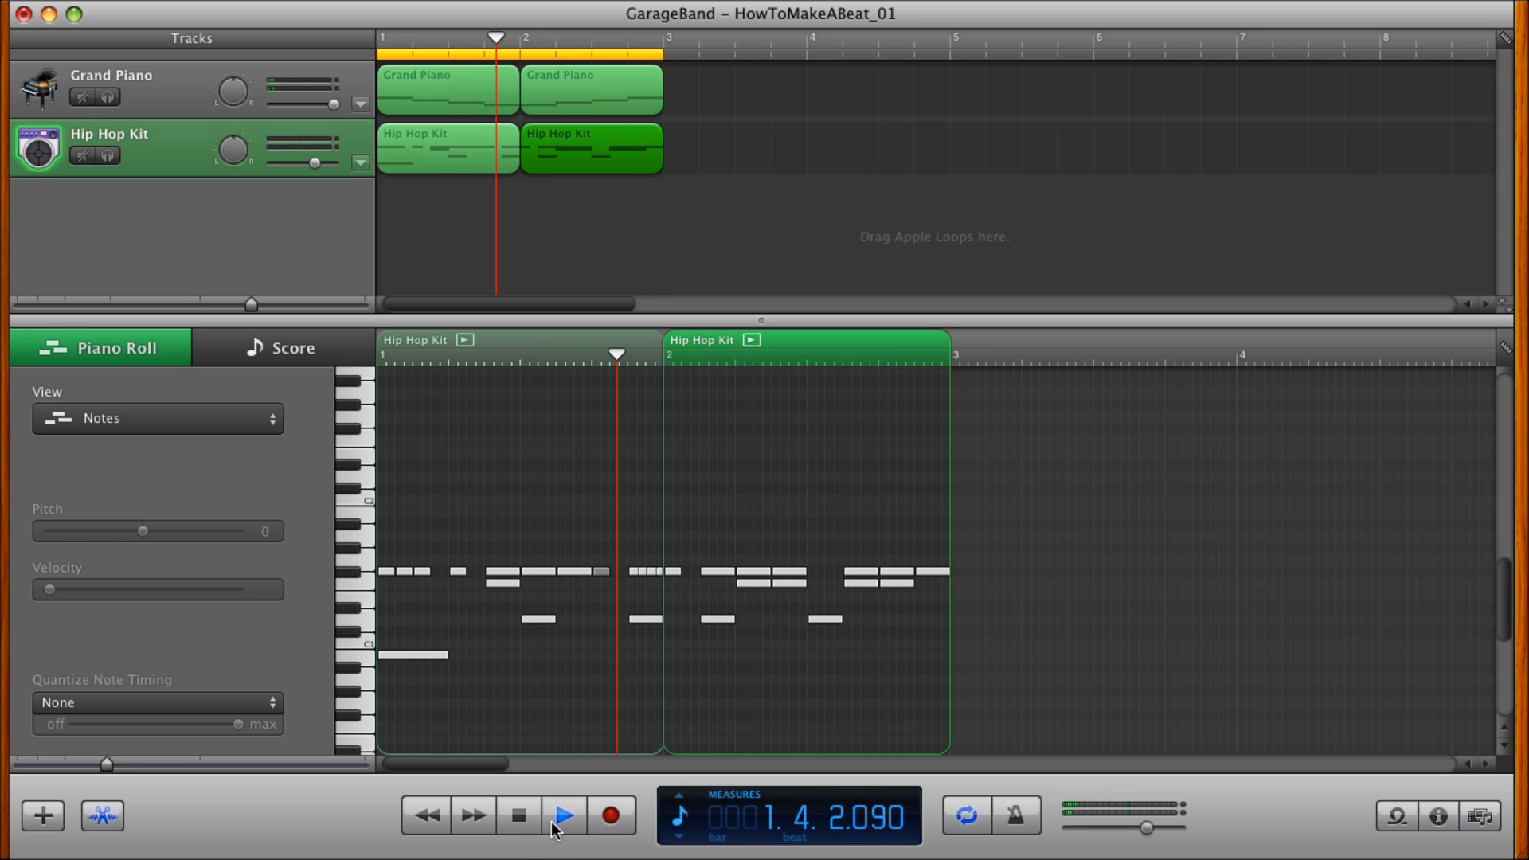
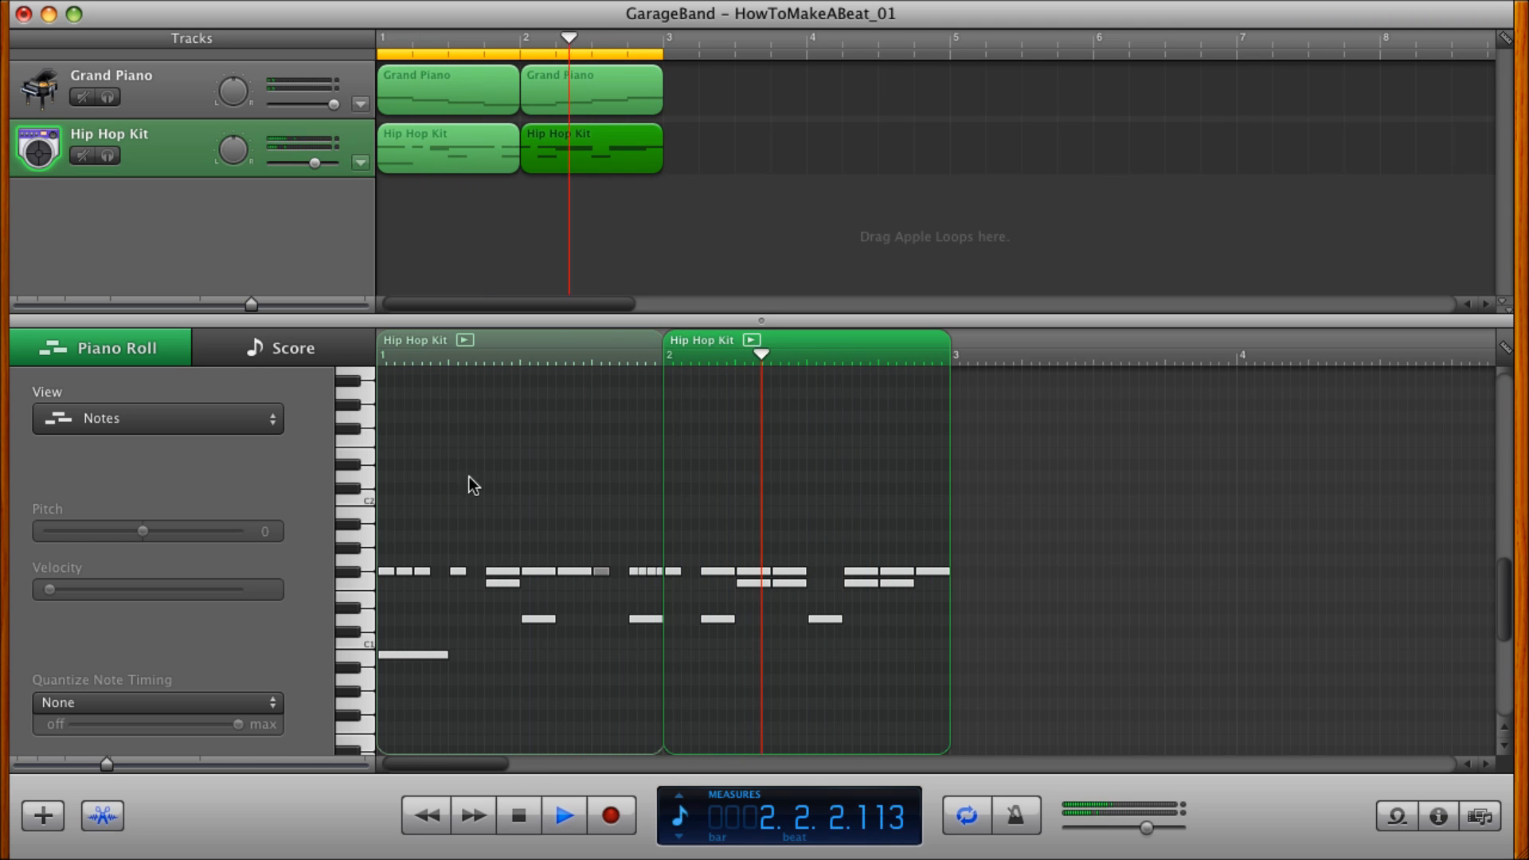
Stop playback, change the Grand Piano track's instrument to Jazz Organ and play the beat from the start.
{"action": "key", "text": "space"}
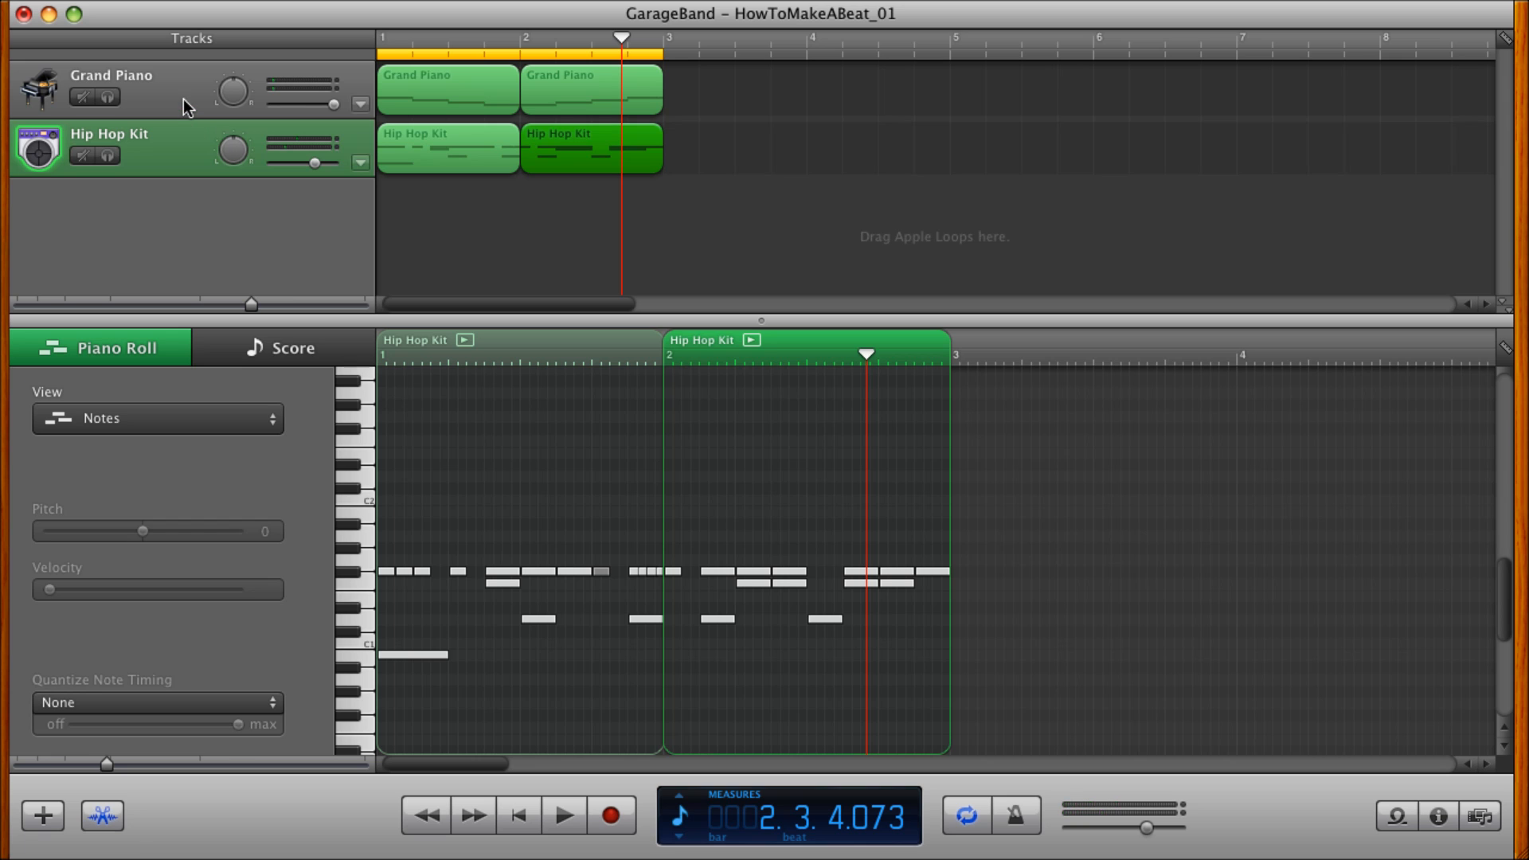
{"action": "left_click", "coordinate": [184, 98]}
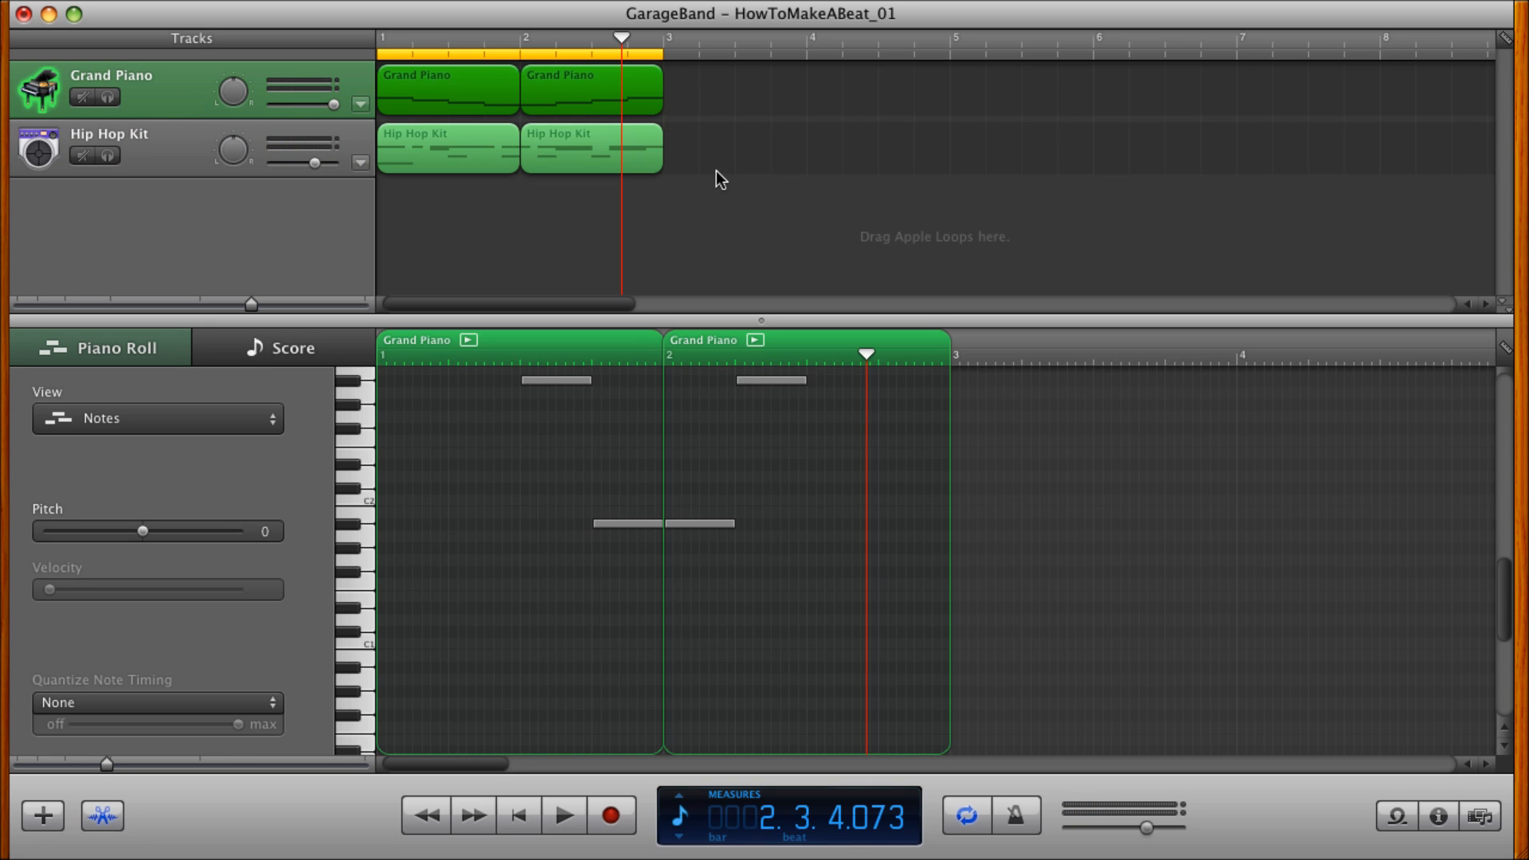
{"action": "left_click", "coordinate": [1440, 819]}
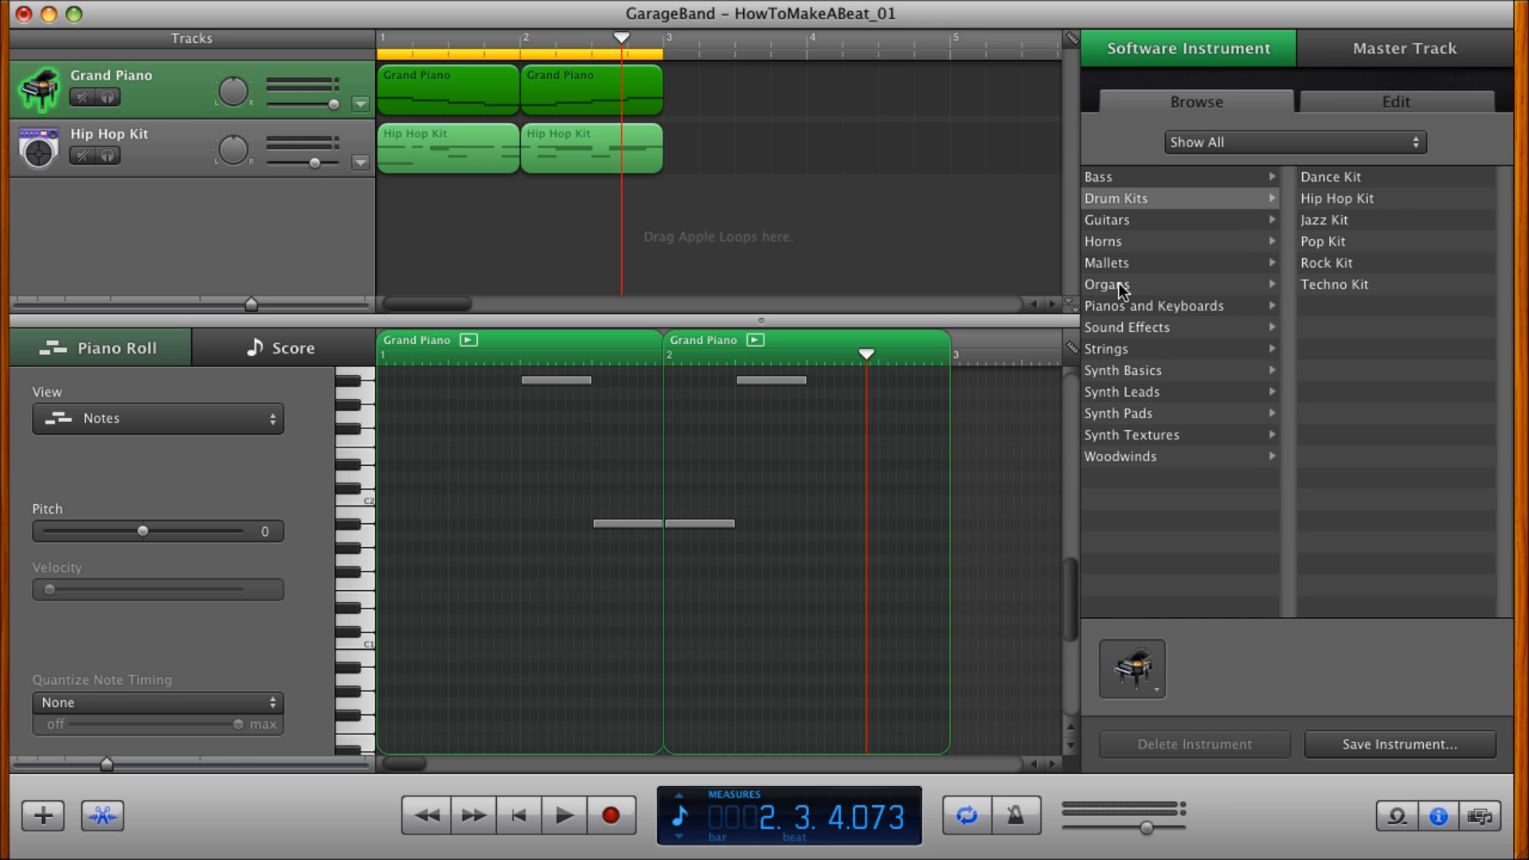
{"action": "left_click", "coordinate": [1120, 285]}
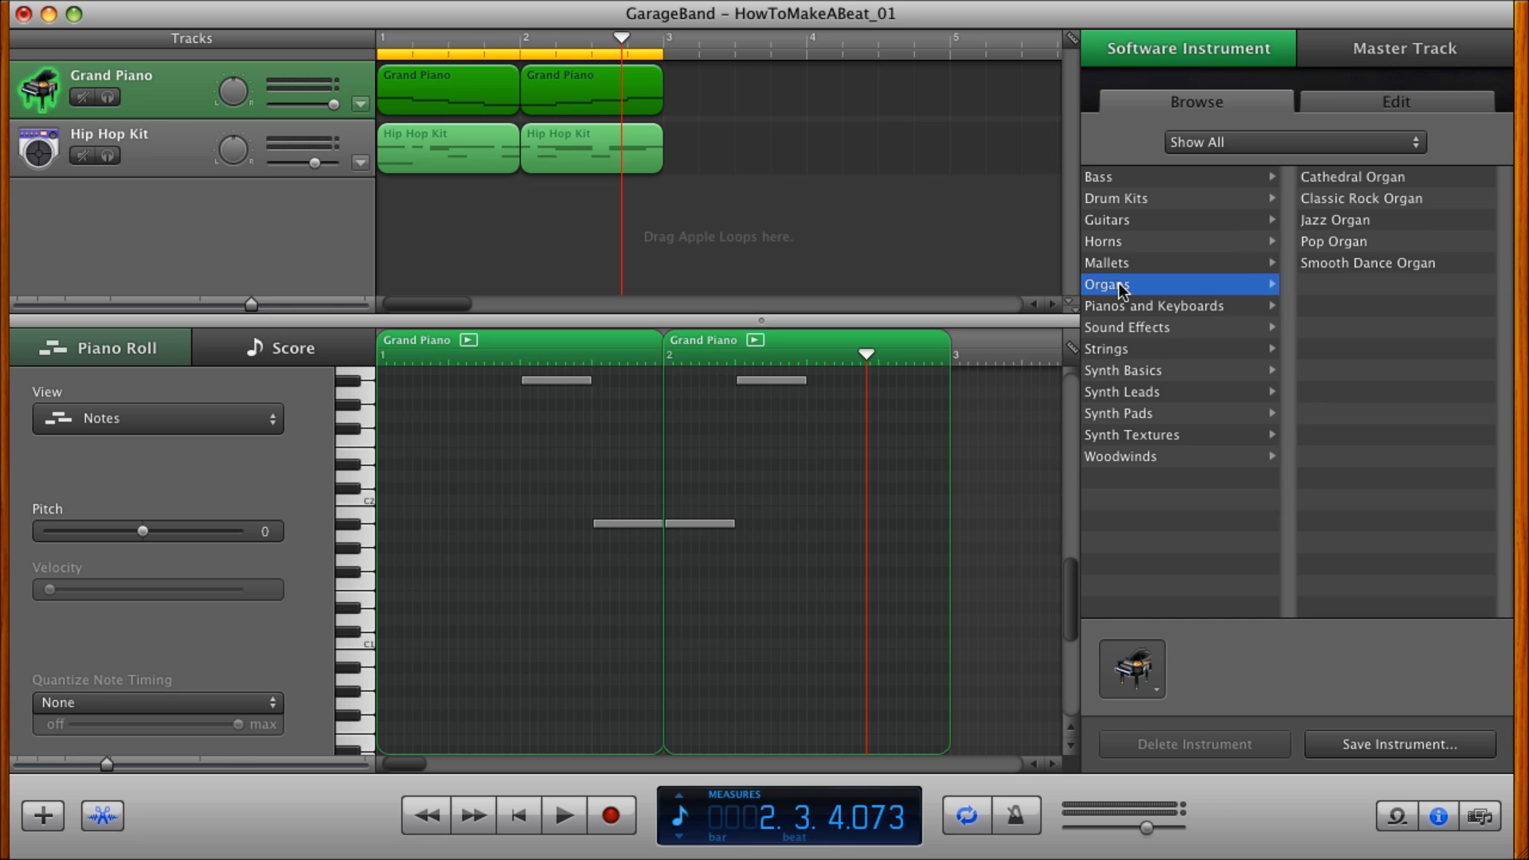
{"action": "left_click", "coordinate": [1328, 215]}
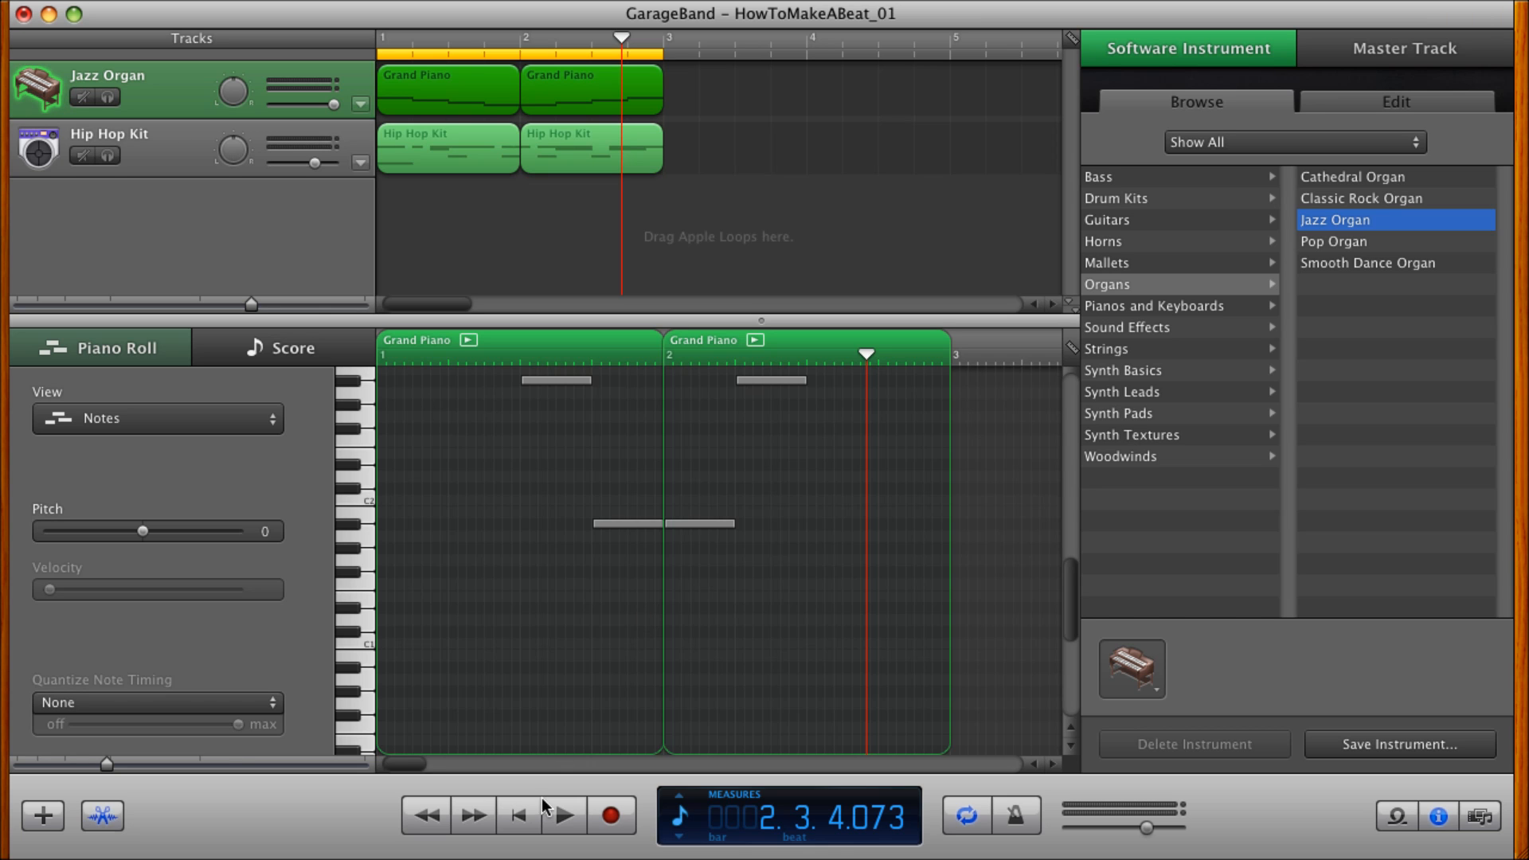
{"action": "left_click", "coordinate": [520, 815]}
{"action": "left_click", "coordinate": [565, 816]}
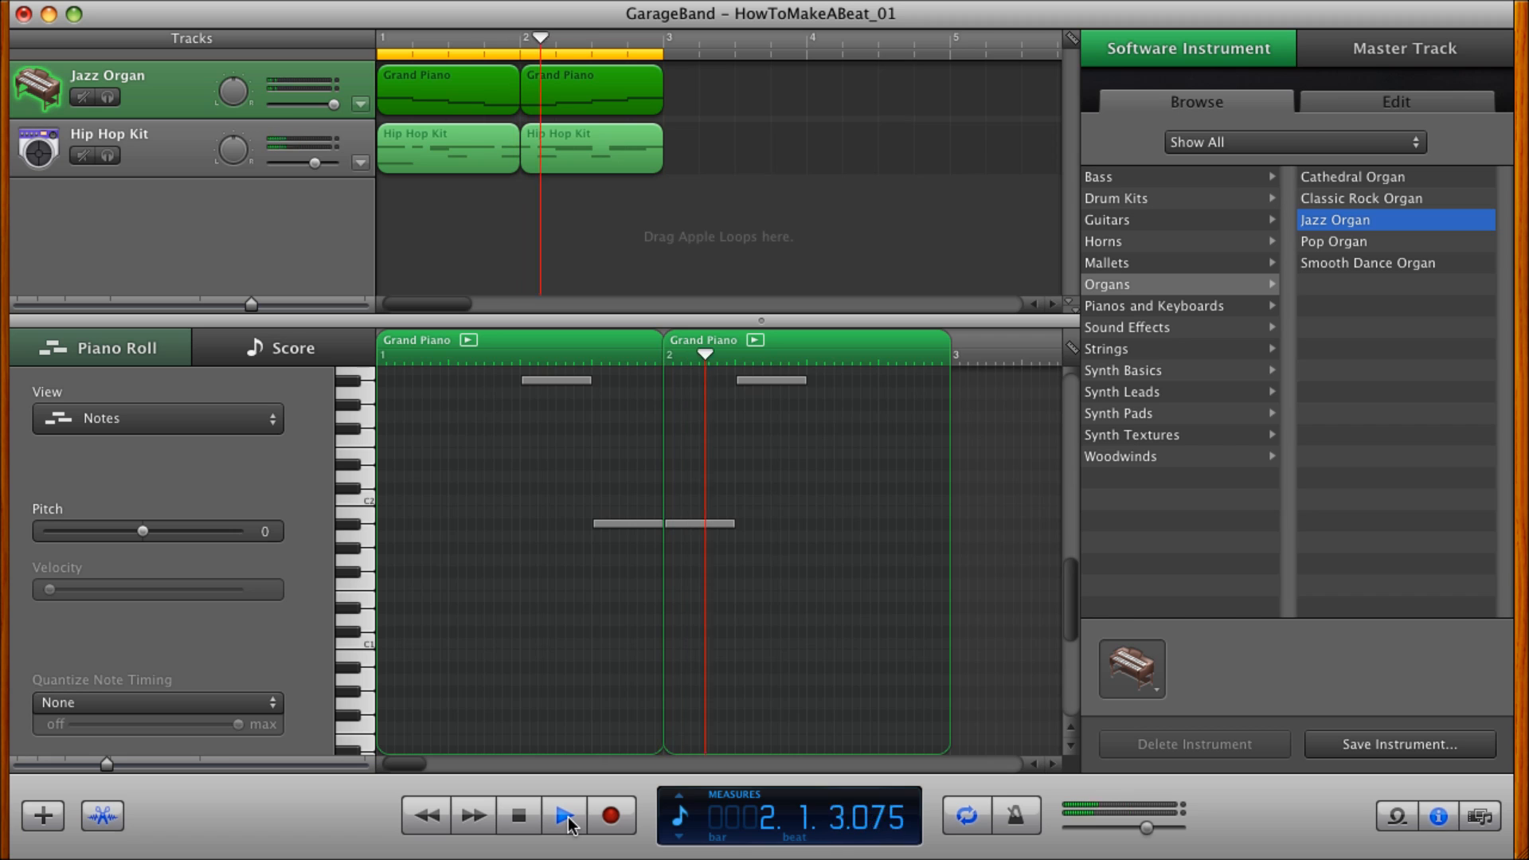
{"action": "scroll", "coordinate": [572, 596], "scroll_direction": "up", "scroll_amount": 2}
{"action": "scroll", "coordinate": [572, 596], "scroll_direction": "up", "scroll_amount": 4}
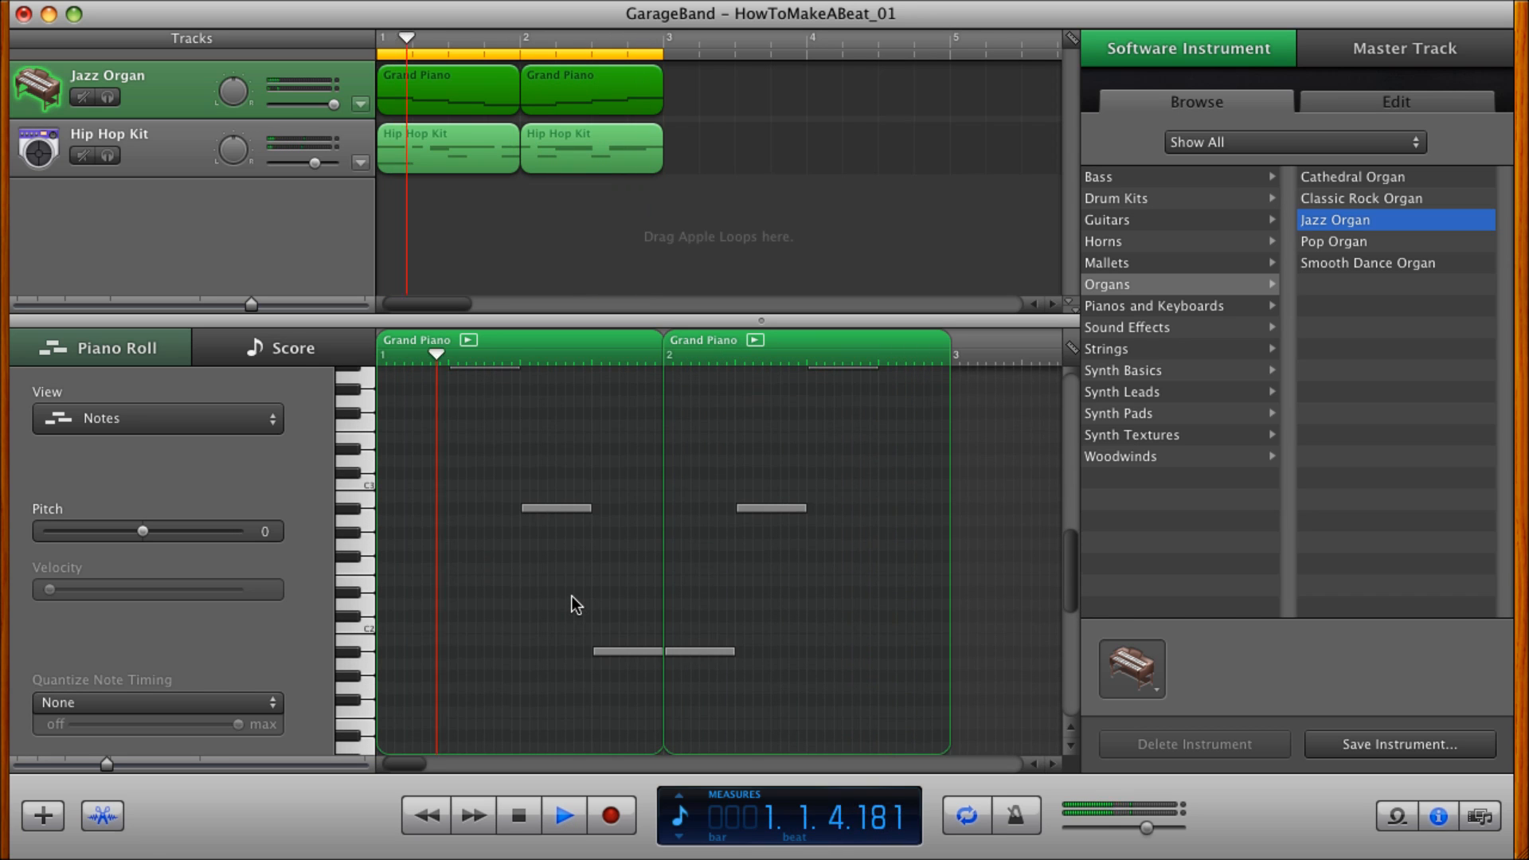
Try Pop Organ and Smooth Dance Organ, followed by Hollywood, Lunar and Reflective Strings, on the melody track during playback.
{"action": "left_click", "coordinate": [1320, 237]}
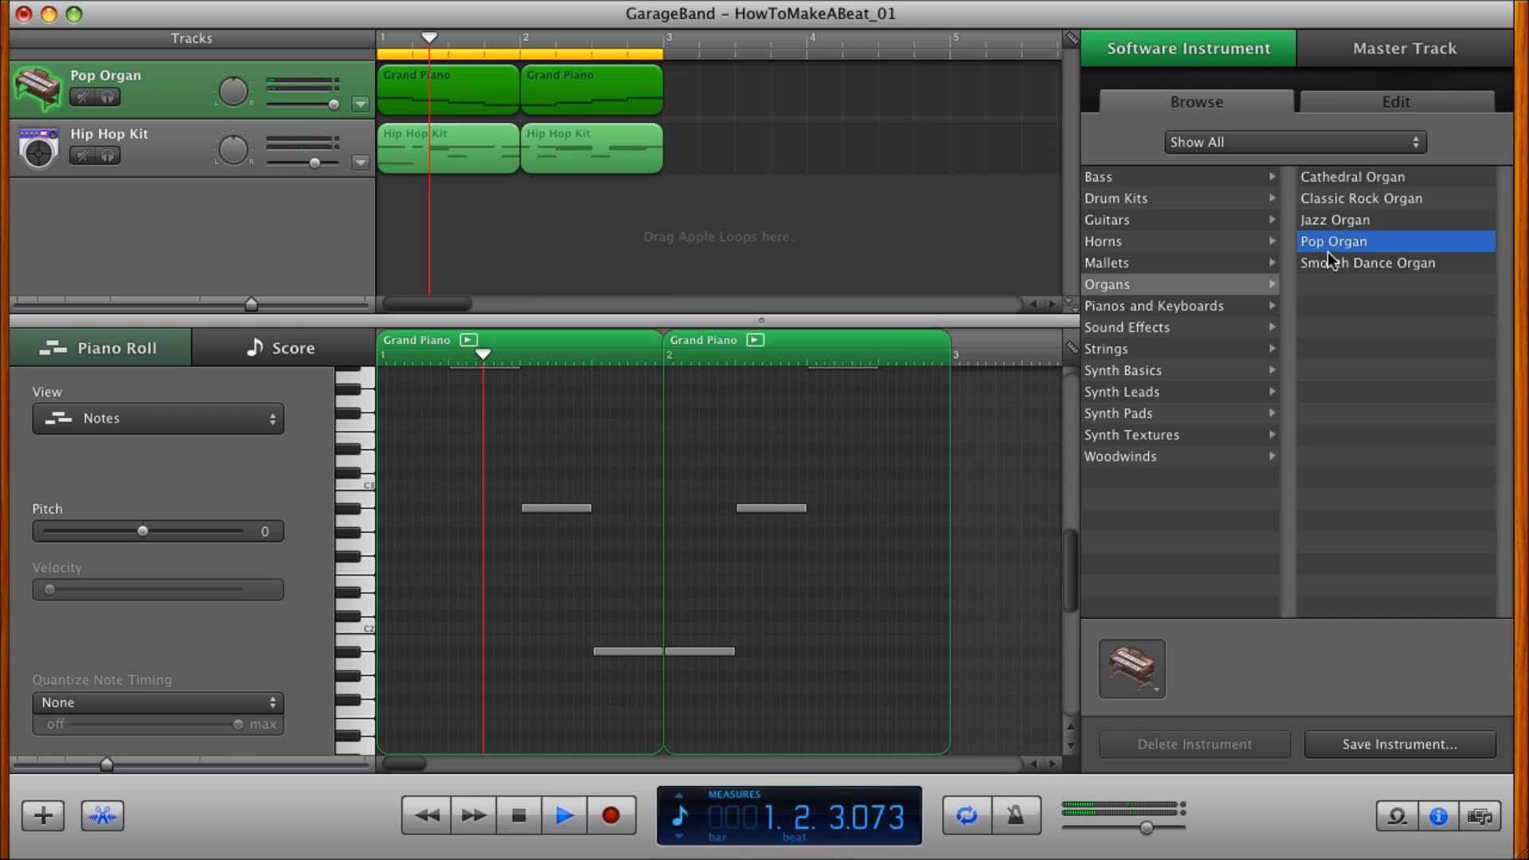
{"action": "left_click", "coordinate": [1327, 265]}
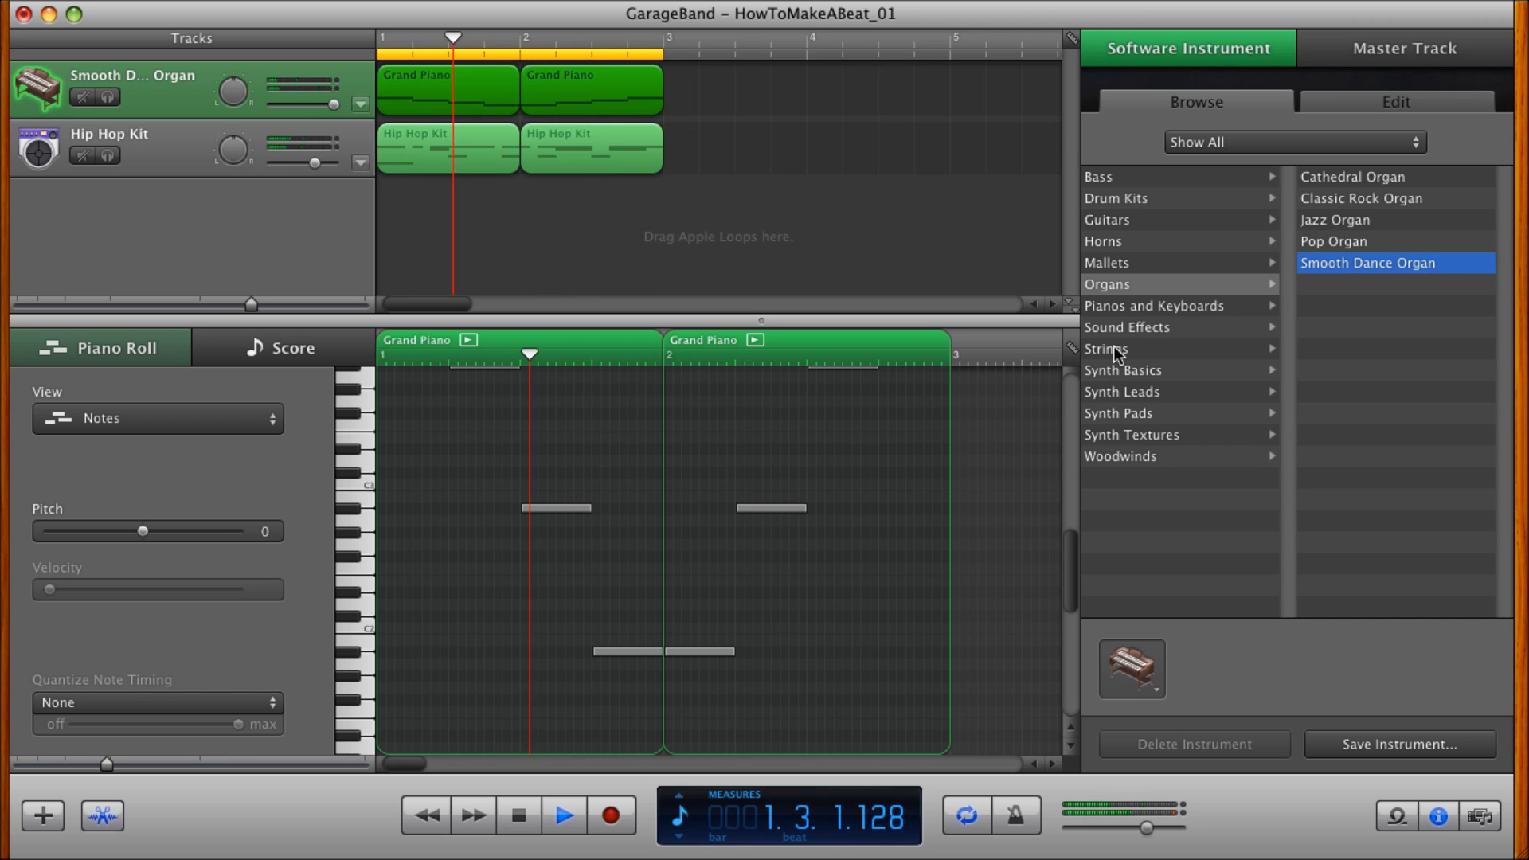
{"action": "left_click", "coordinate": [1144, 347]}
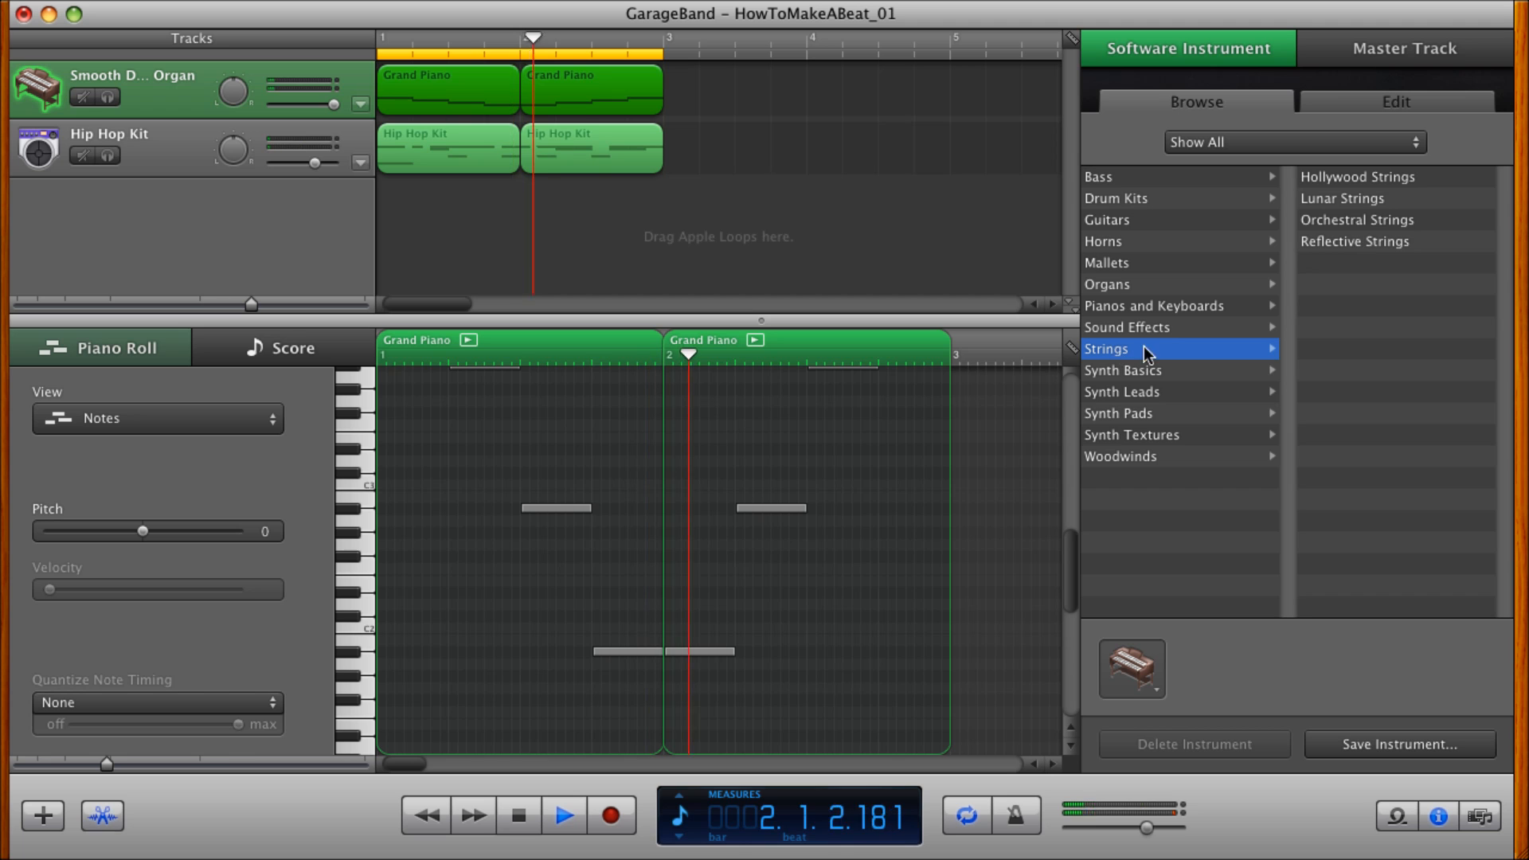
{"action": "left_click", "coordinate": [1340, 177]}
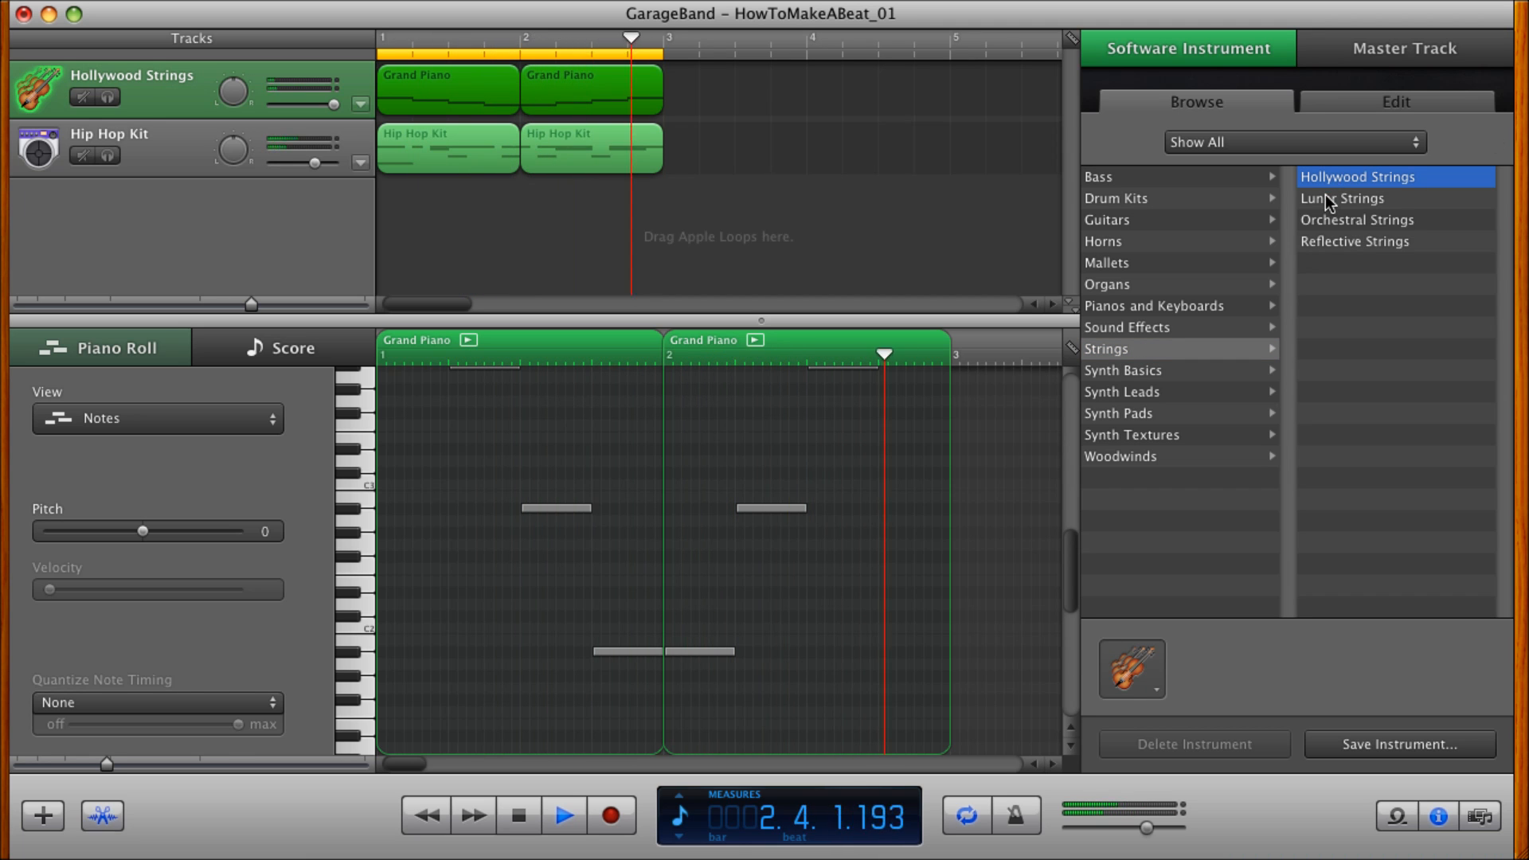
{"action": "left_click", "coordinate": [1327, 195]}
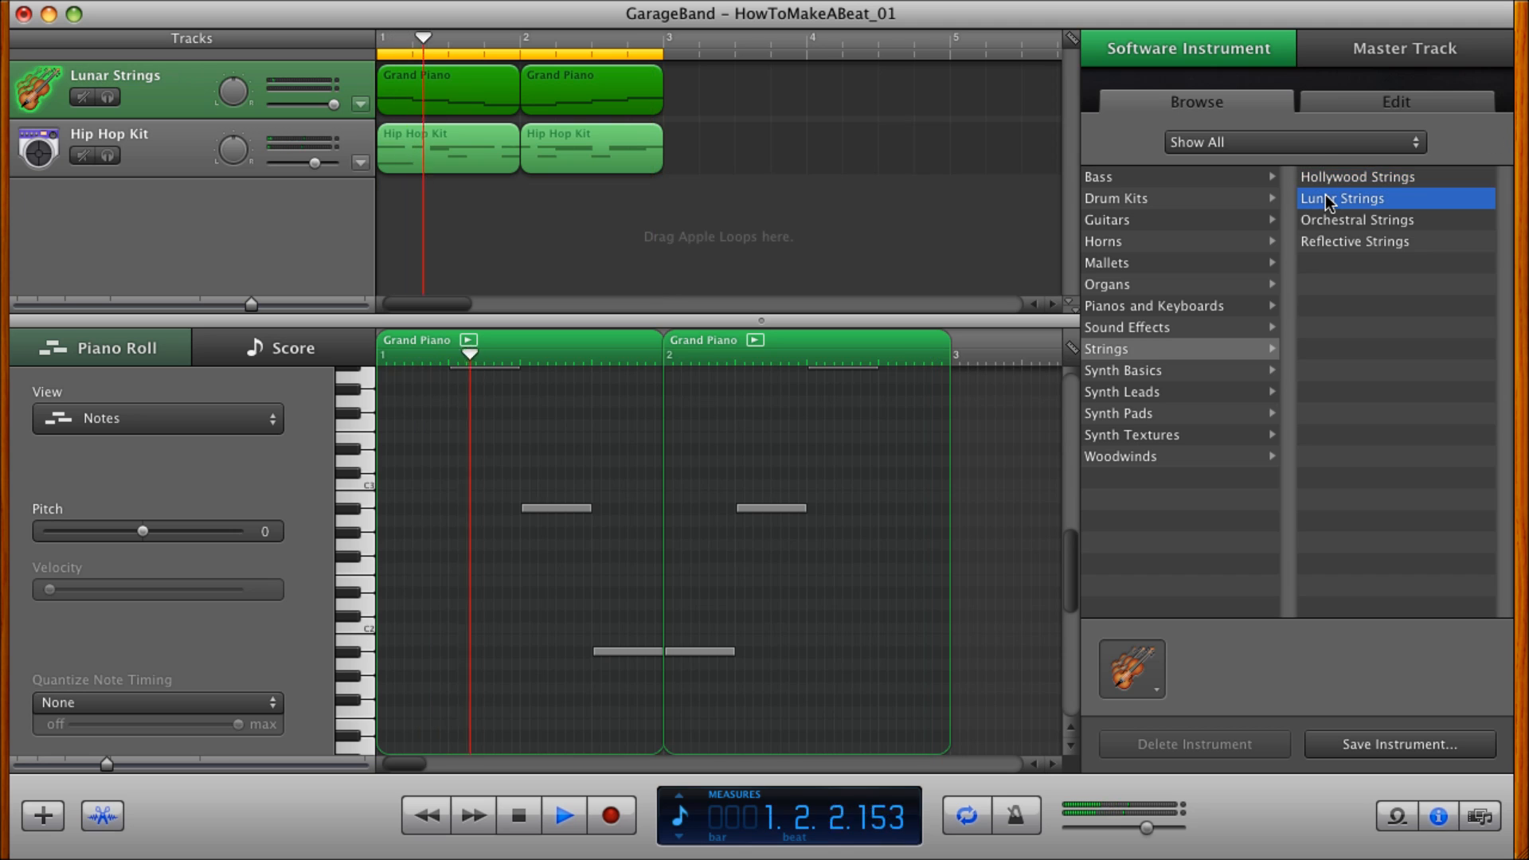
{"action": "left_click", "coordinate": [1320, 243]}
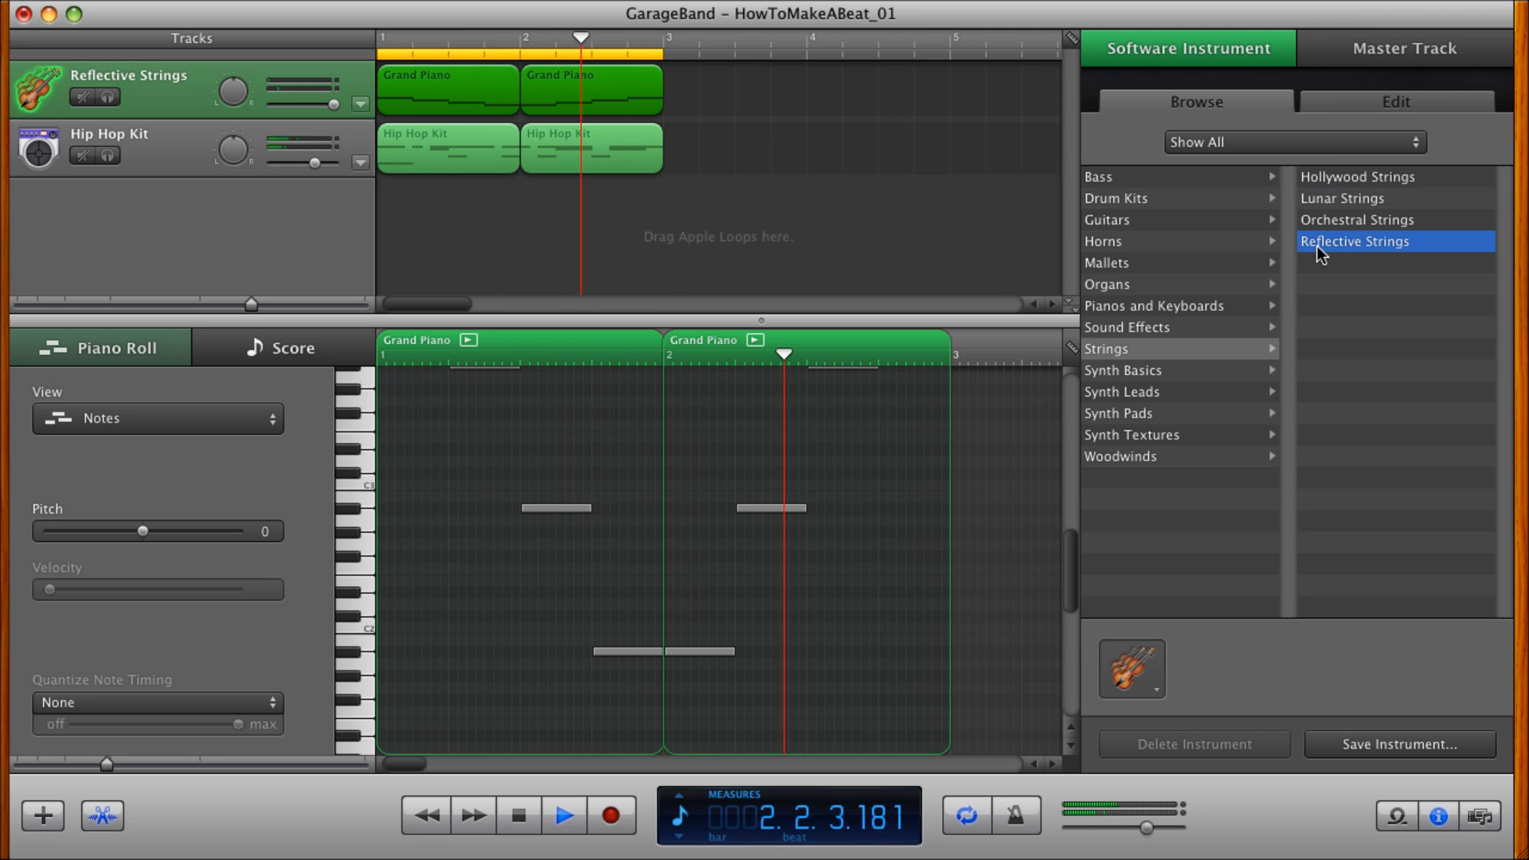
Try the Synth Basics sounds Constellation and Modern Prophecy on the melody track and lower its volume.
{"action": "left_click", "coordinate": [1117, 369]}
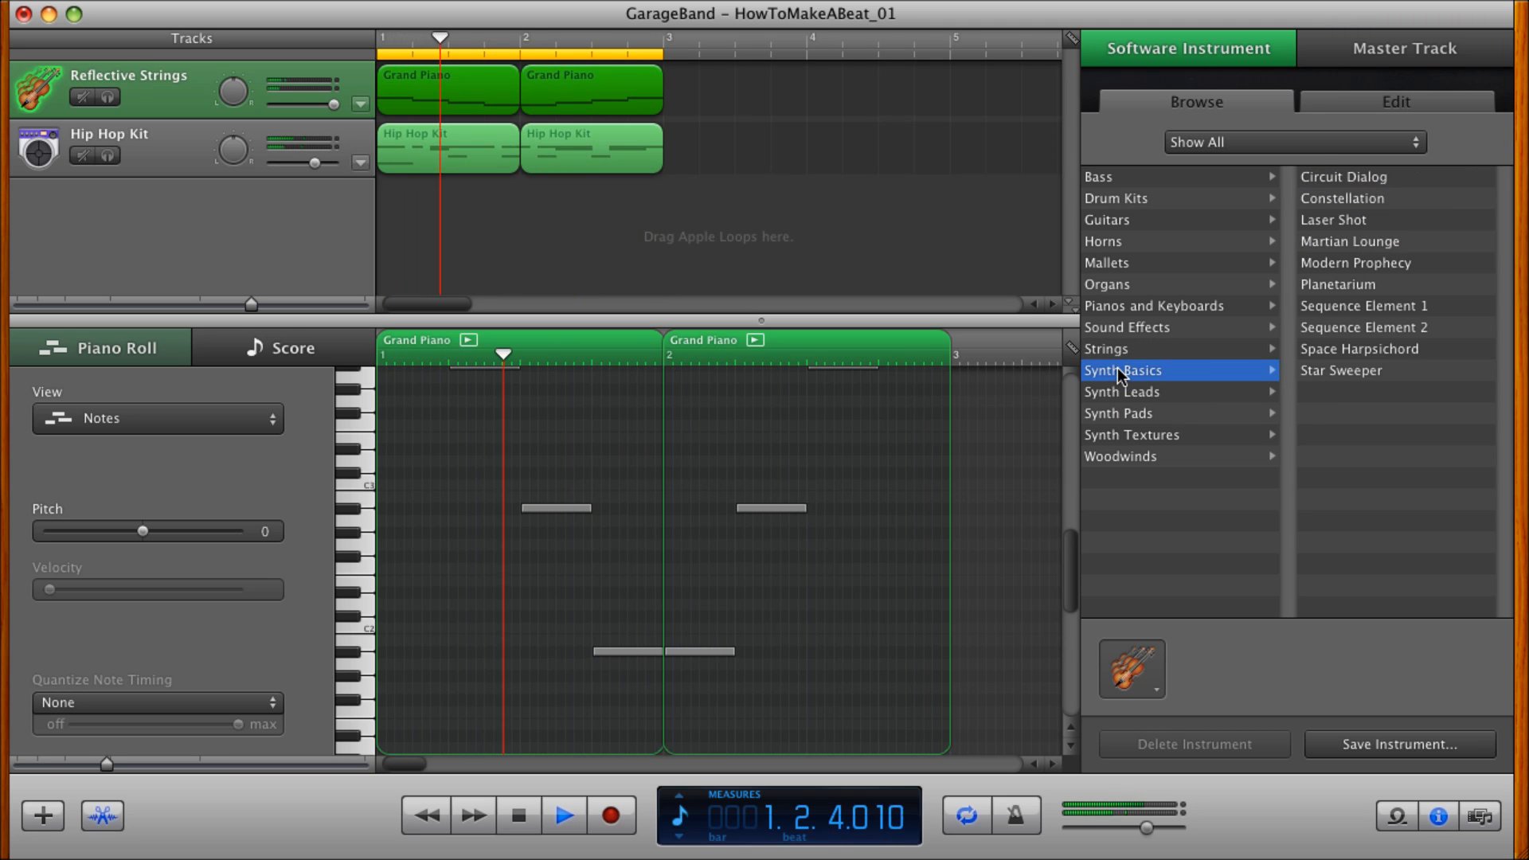
{"action": "left_click", "coordinate": [1329, 199]}
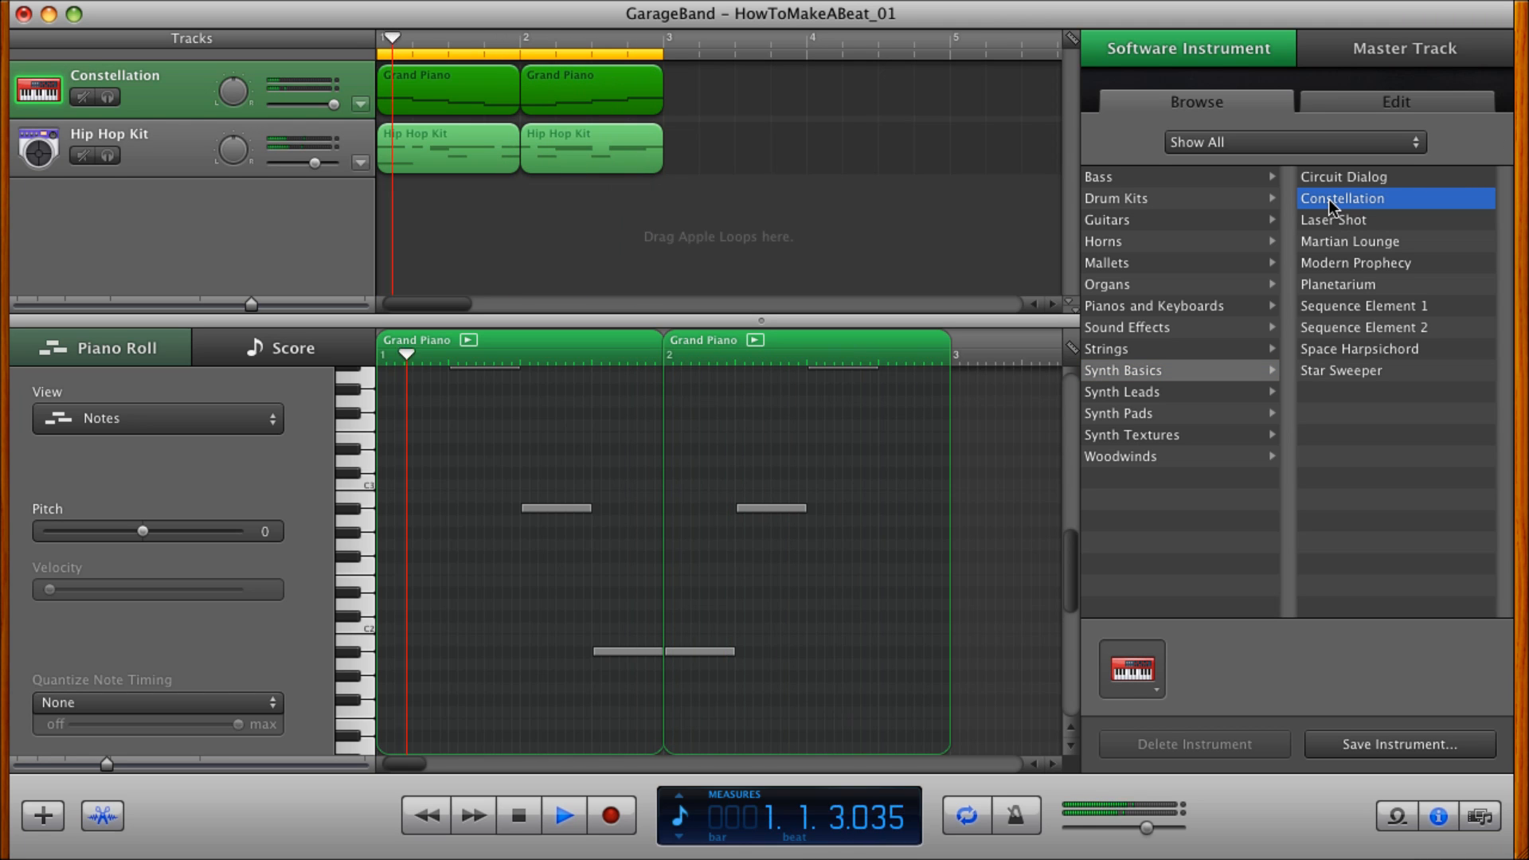
{"action": "left_click", "coordinate": [1330, 262]}
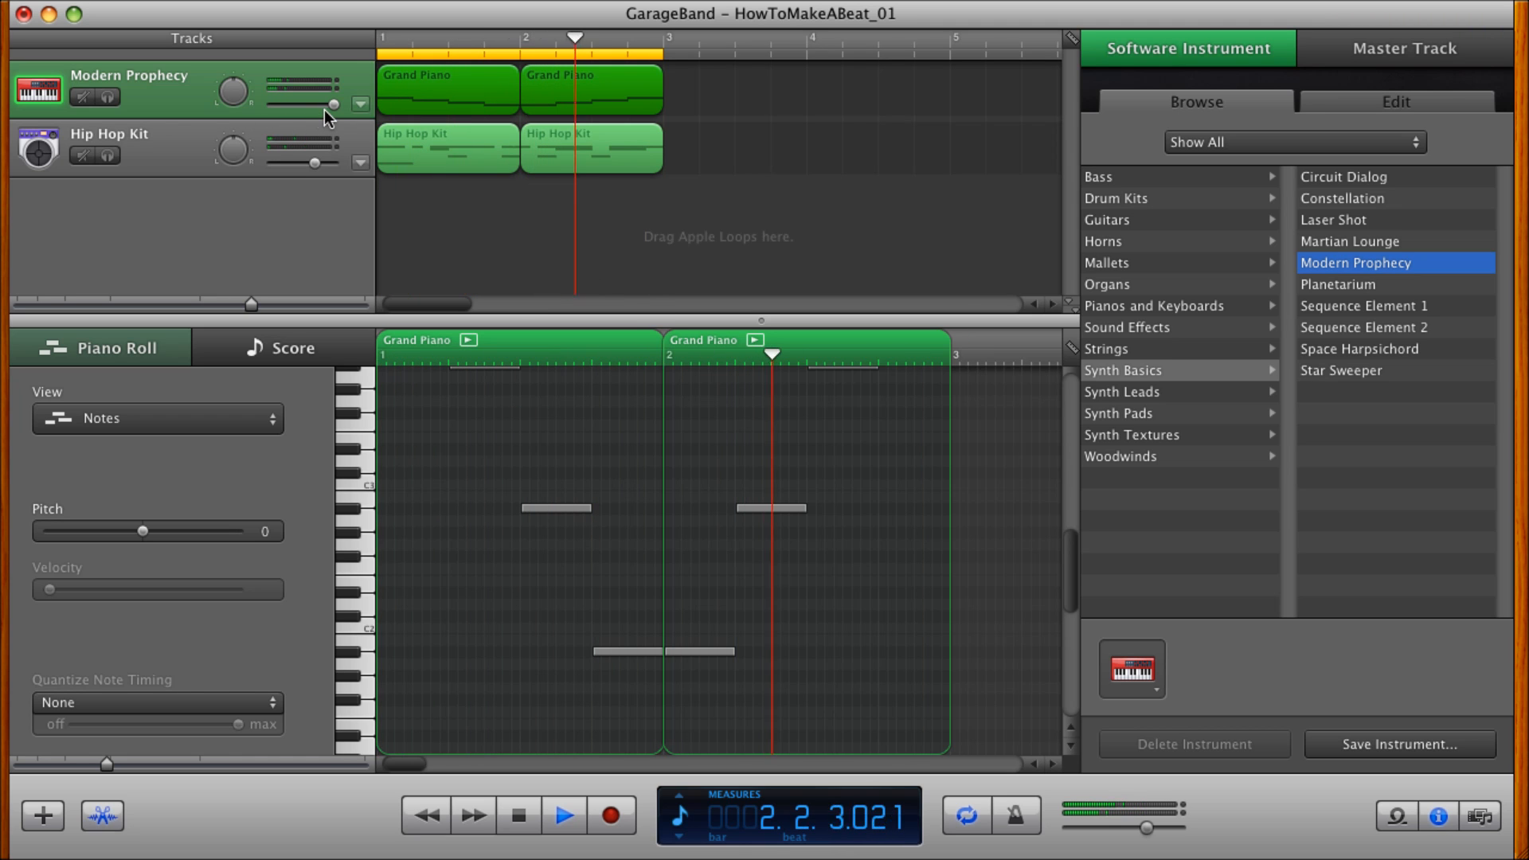
{"action": "mouse_move", "coordinate": [333, 105]}
{"action": "left_mouse_down"}
{"action": "mouse_move", "coordinate": [289, 112]}
{"action": "mouse_move", "coordinate": [311, 111]}
{"action": "left_mouse_up"}
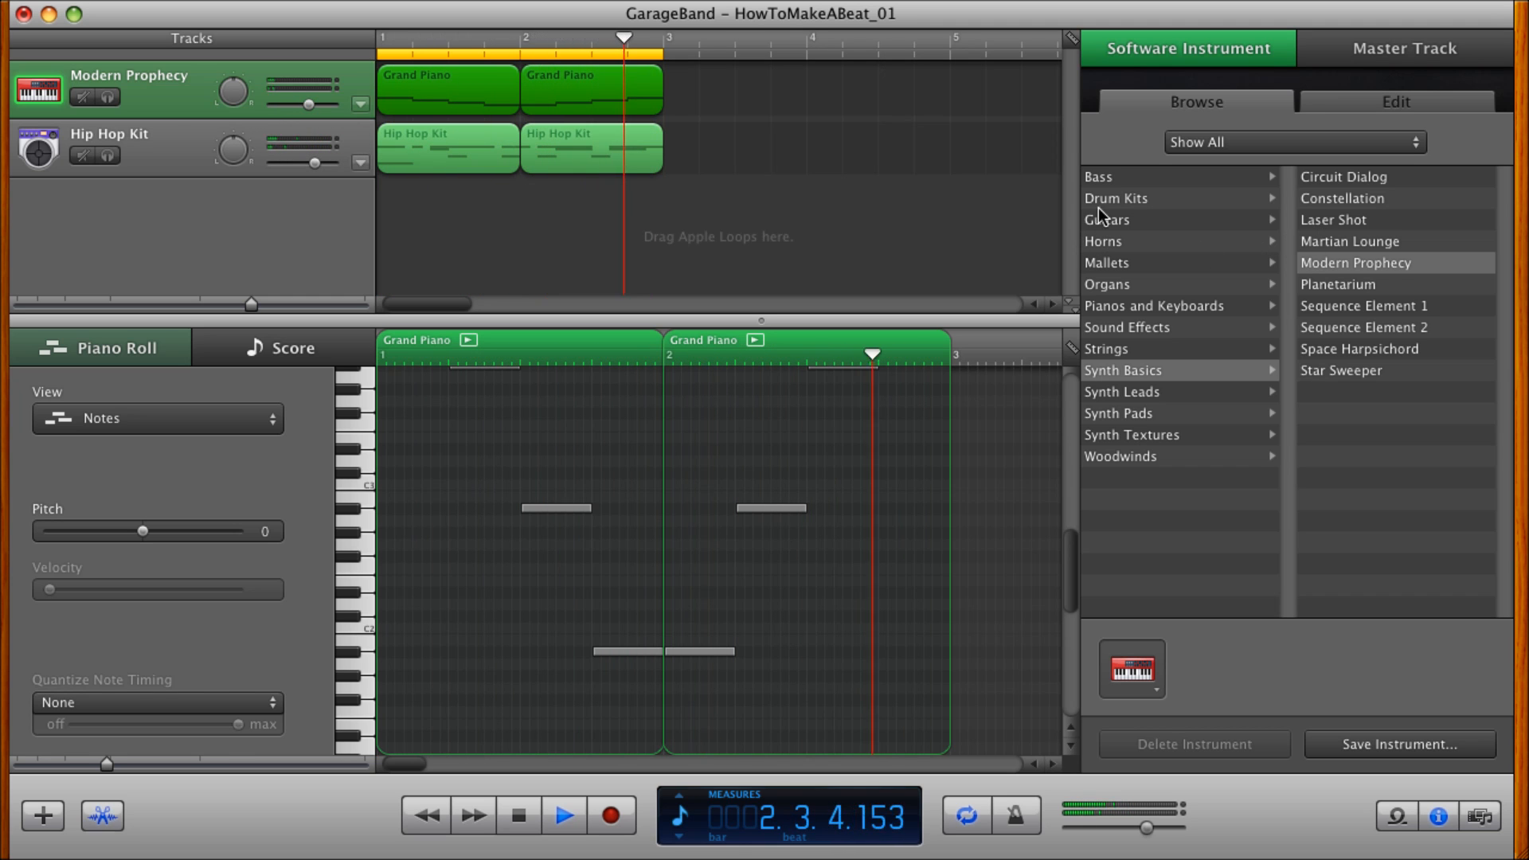
Set the melody track's instrument to Electric Piano, raise its volume slightly and stop playback.
{"action": "left_click", "coordinate": [1118, 304]}
{"action": "left_click", "coordinate": [1360, 176]}
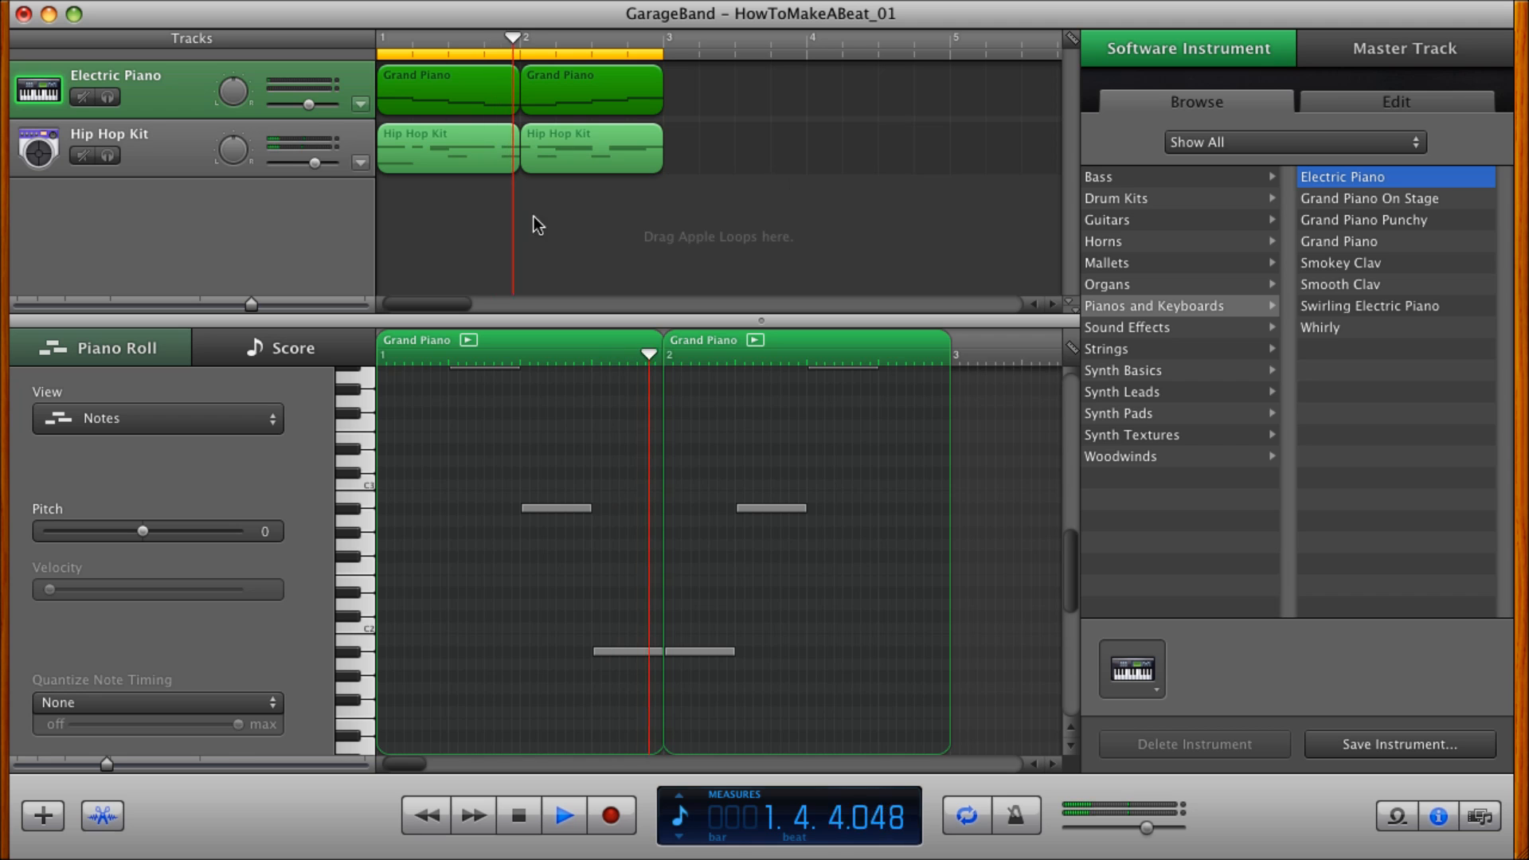
{"action": "left_click_drag", "start_coordinate": [309, 105], "coordinate": [322, 104]}
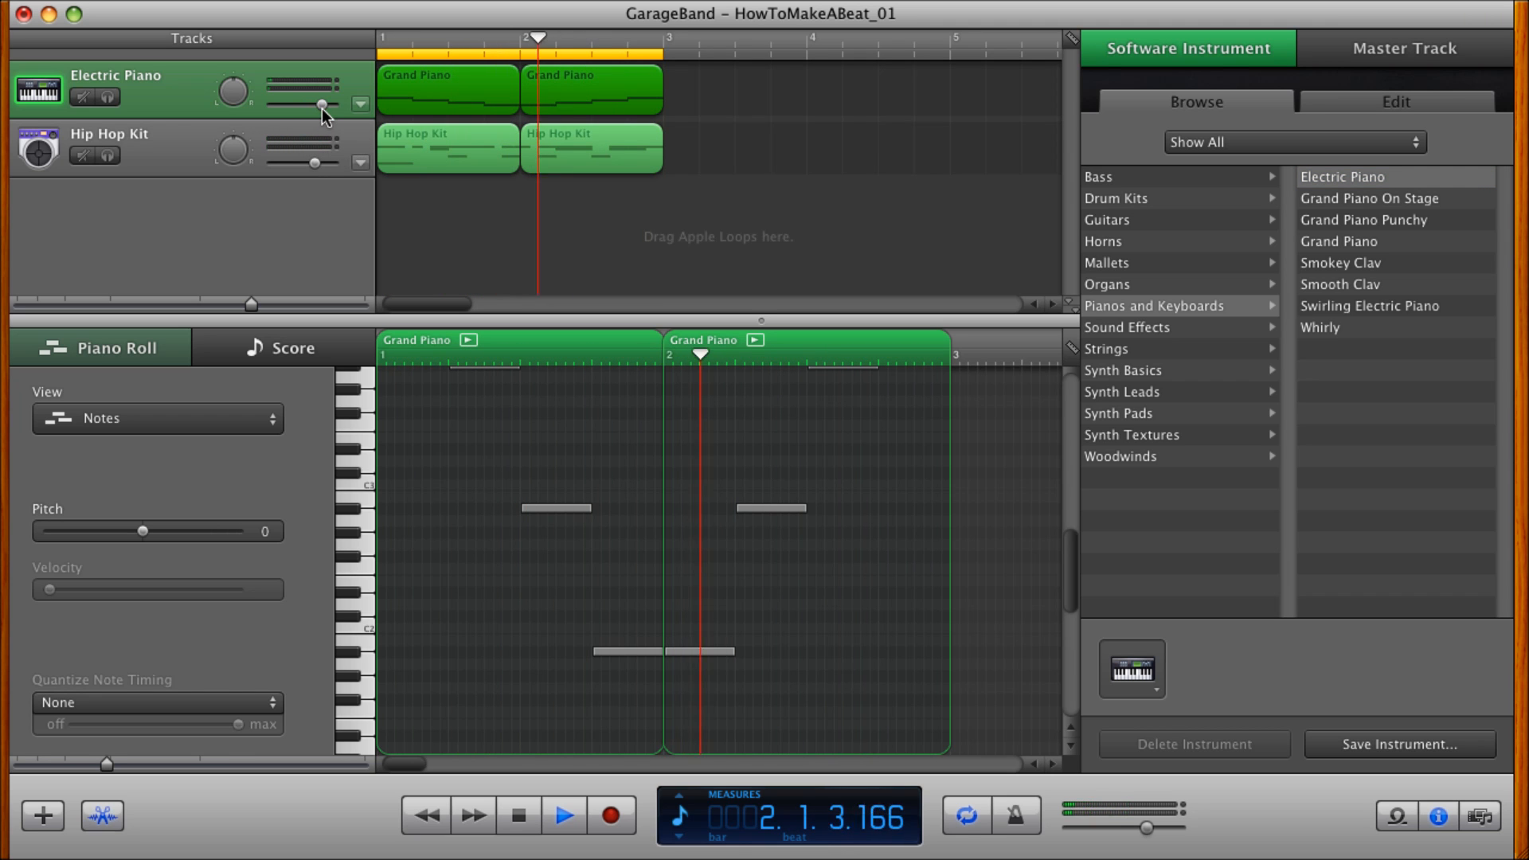
{"action": "left_click", "coordinate": [518, 815]}
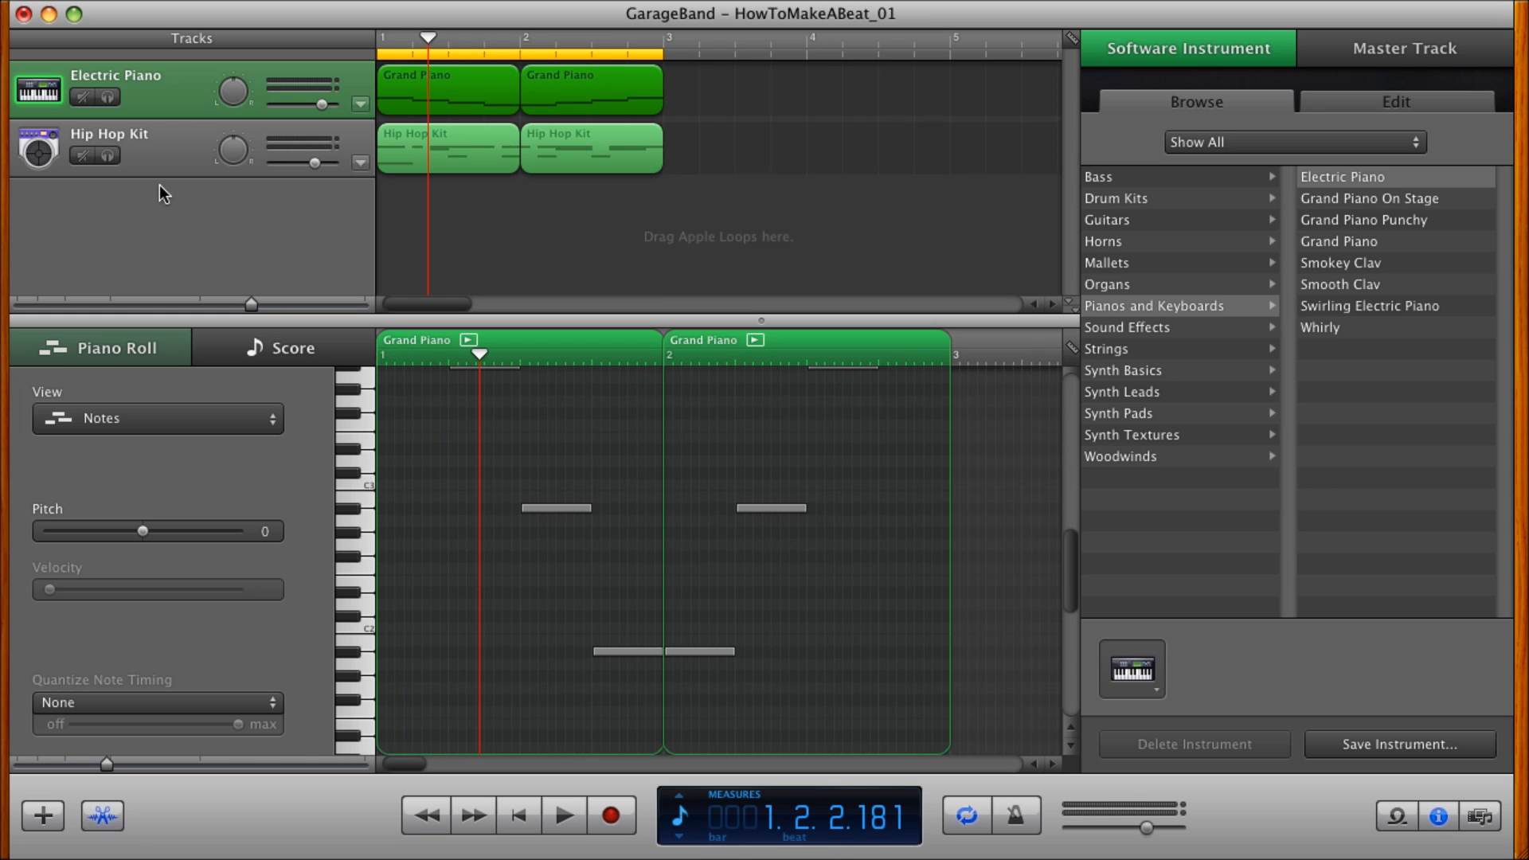
Add a new software instrument track below the Hip Hop Kit track.
{"action": "left_click", "coordinate": [171, 1]}
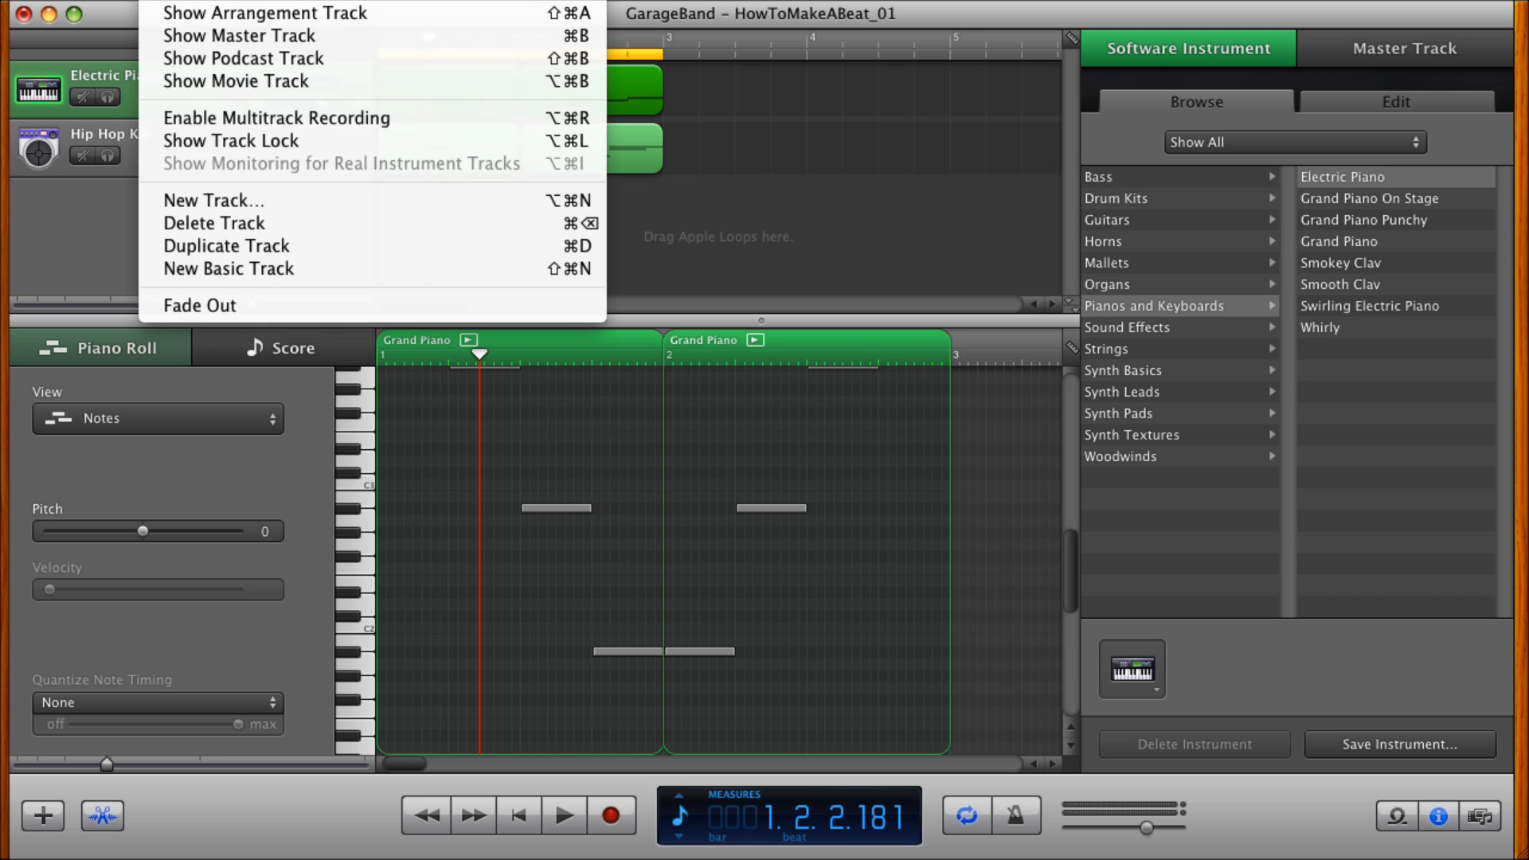
{"action": "left_click", "coordinate": [212, 202]}
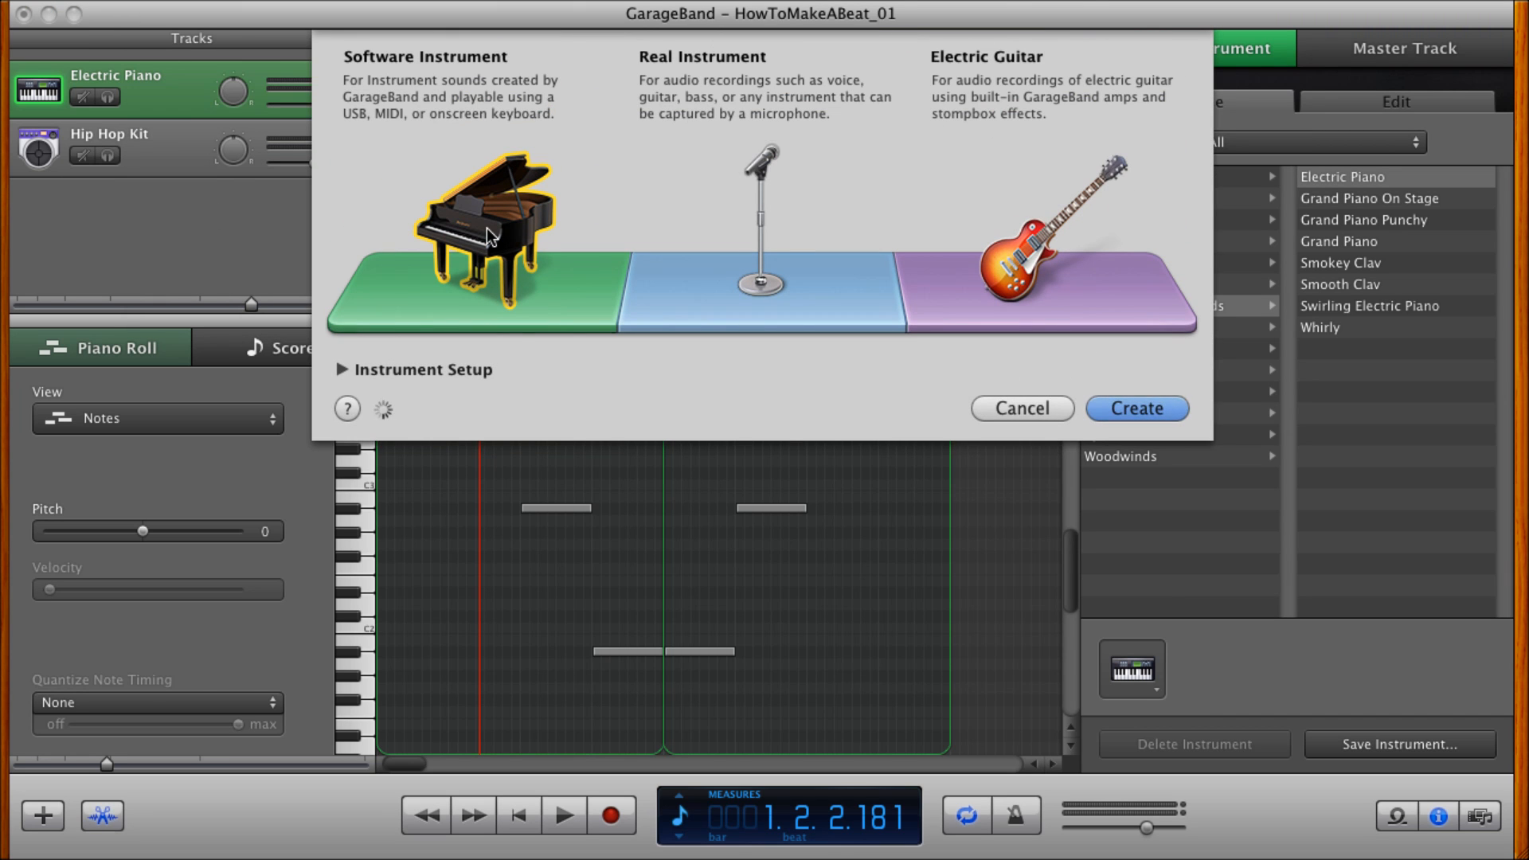
{"action": "key", "text": "Escape"}
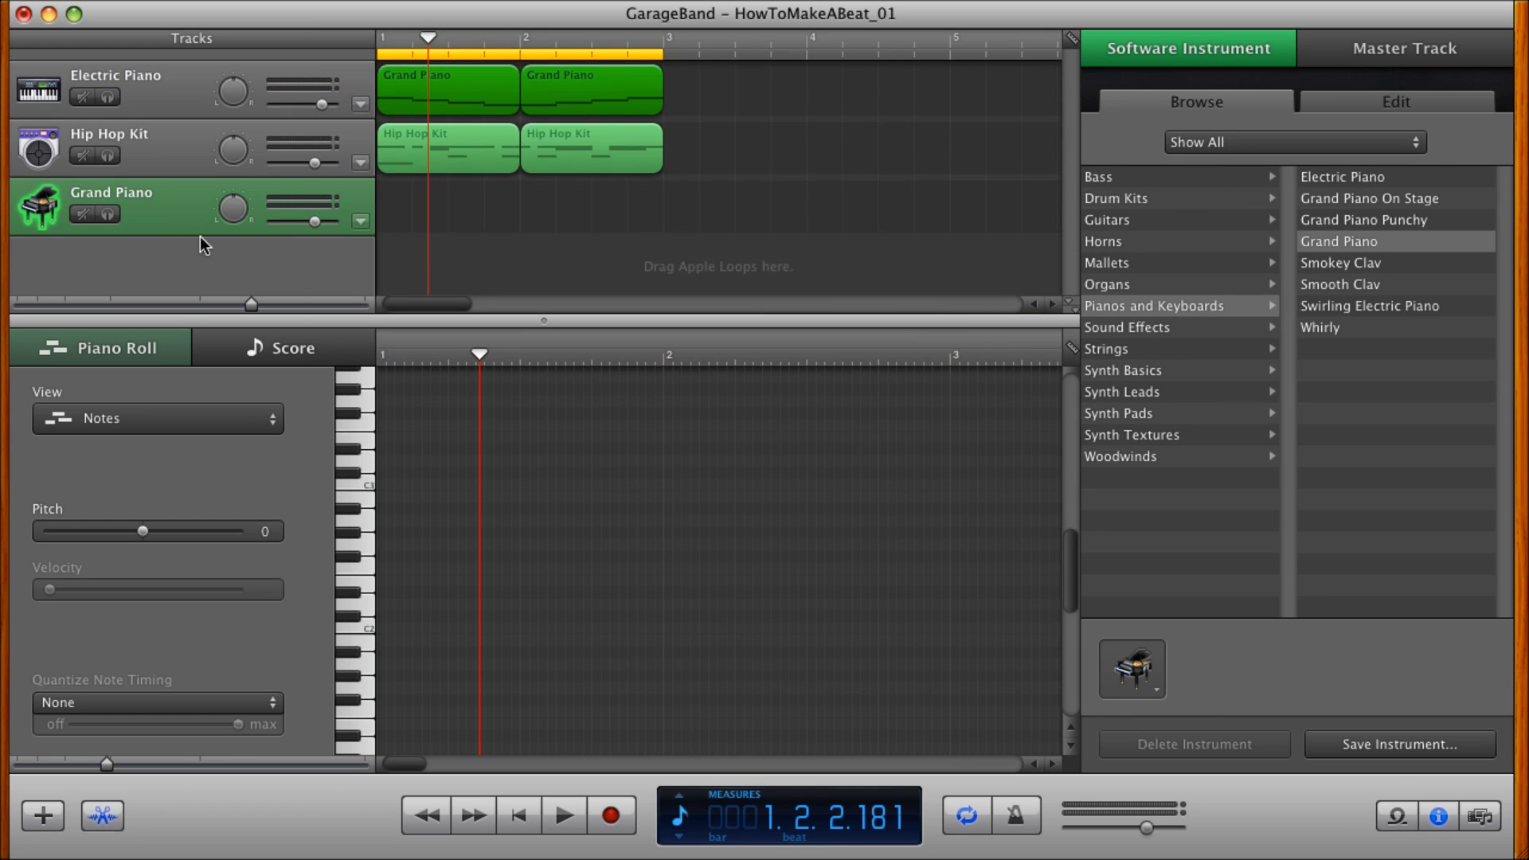
{"action": "left_click", "coordinate": [171, 218]}
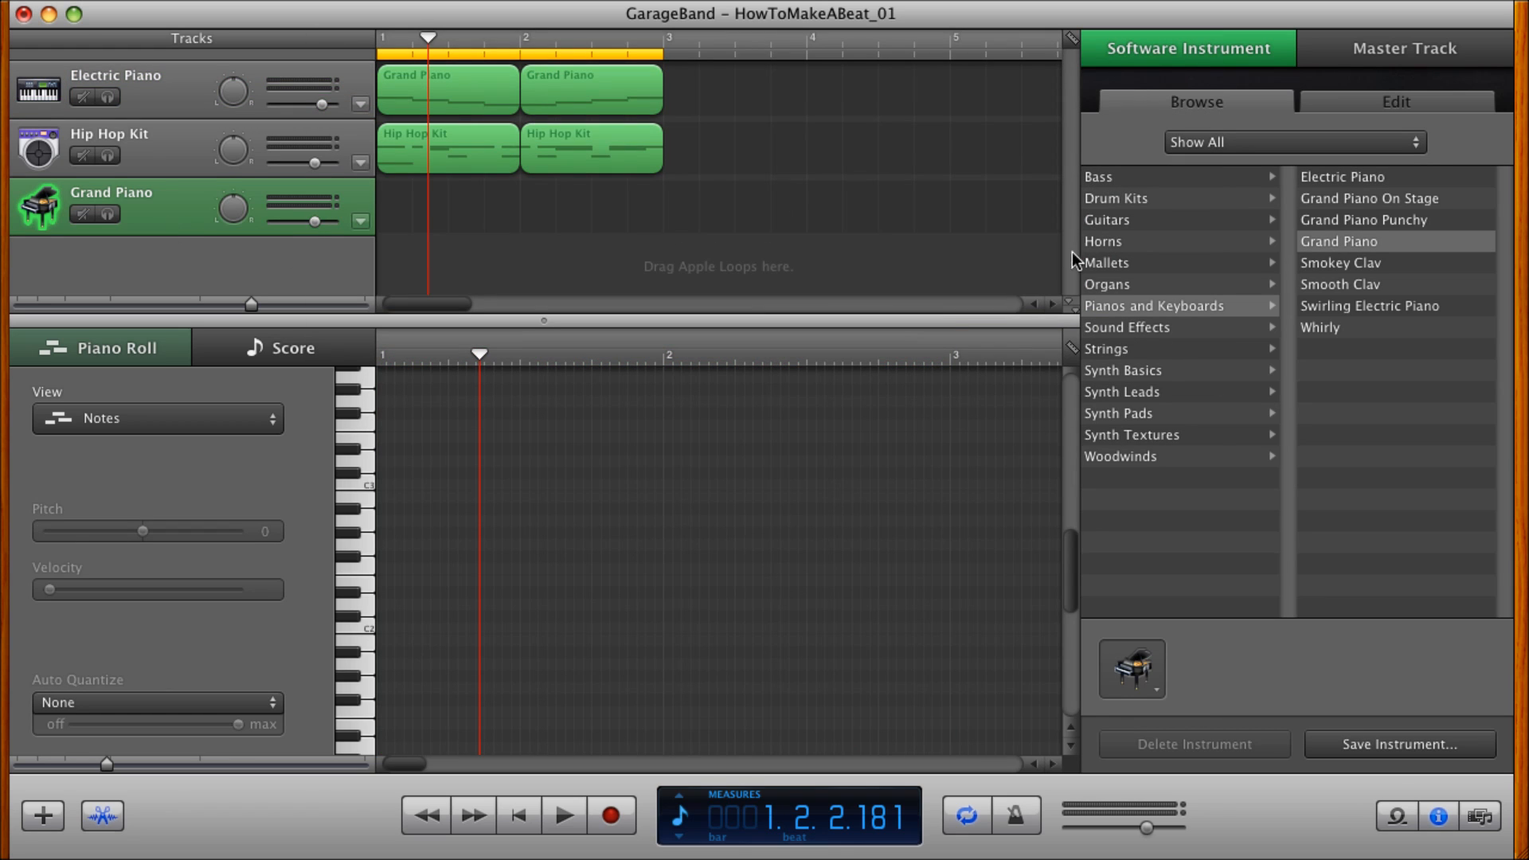
Set the new track's instrument to Fretless Electric Bass, create an empty region in measure 1 and hide the instrument browser.
{"action": "left_click", "coordinate": [1097, 180]}
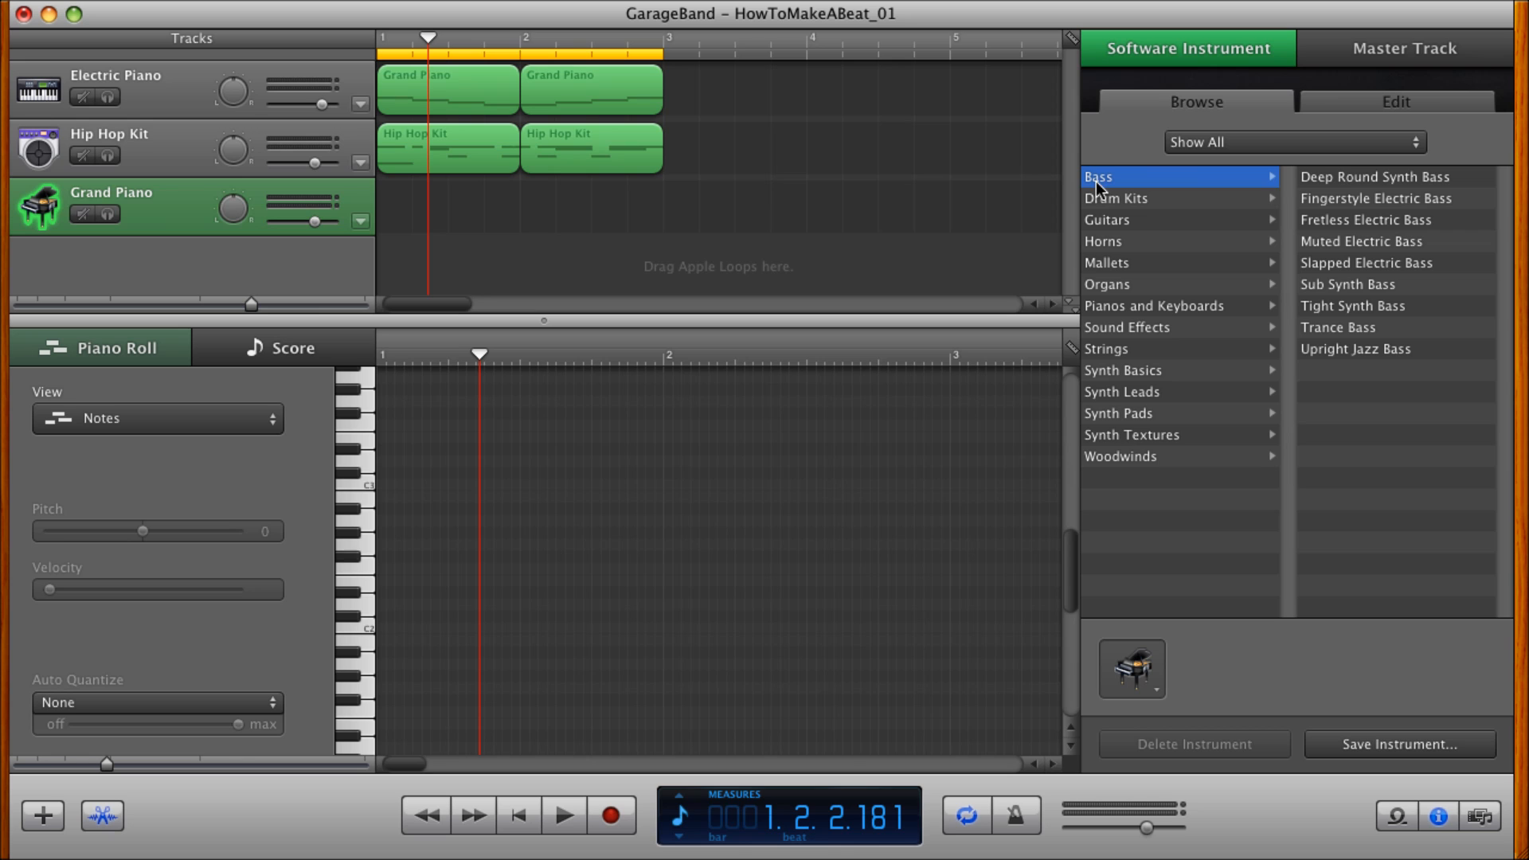
{"action": "left_click", "coordinate": [1342, 176]}
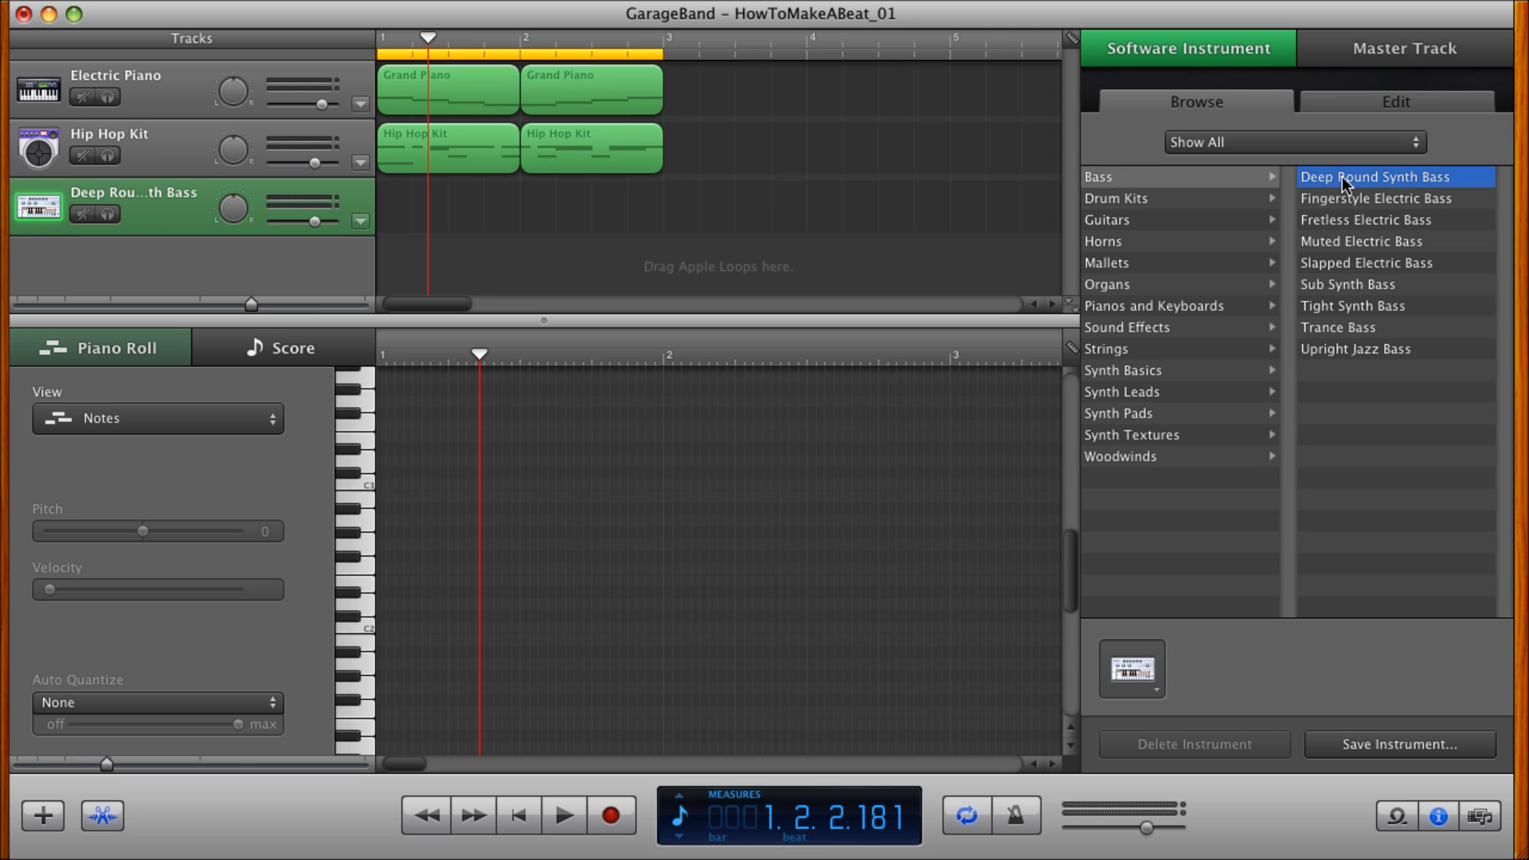
{"action": "left_click", "coordinate": [1338, 223]}
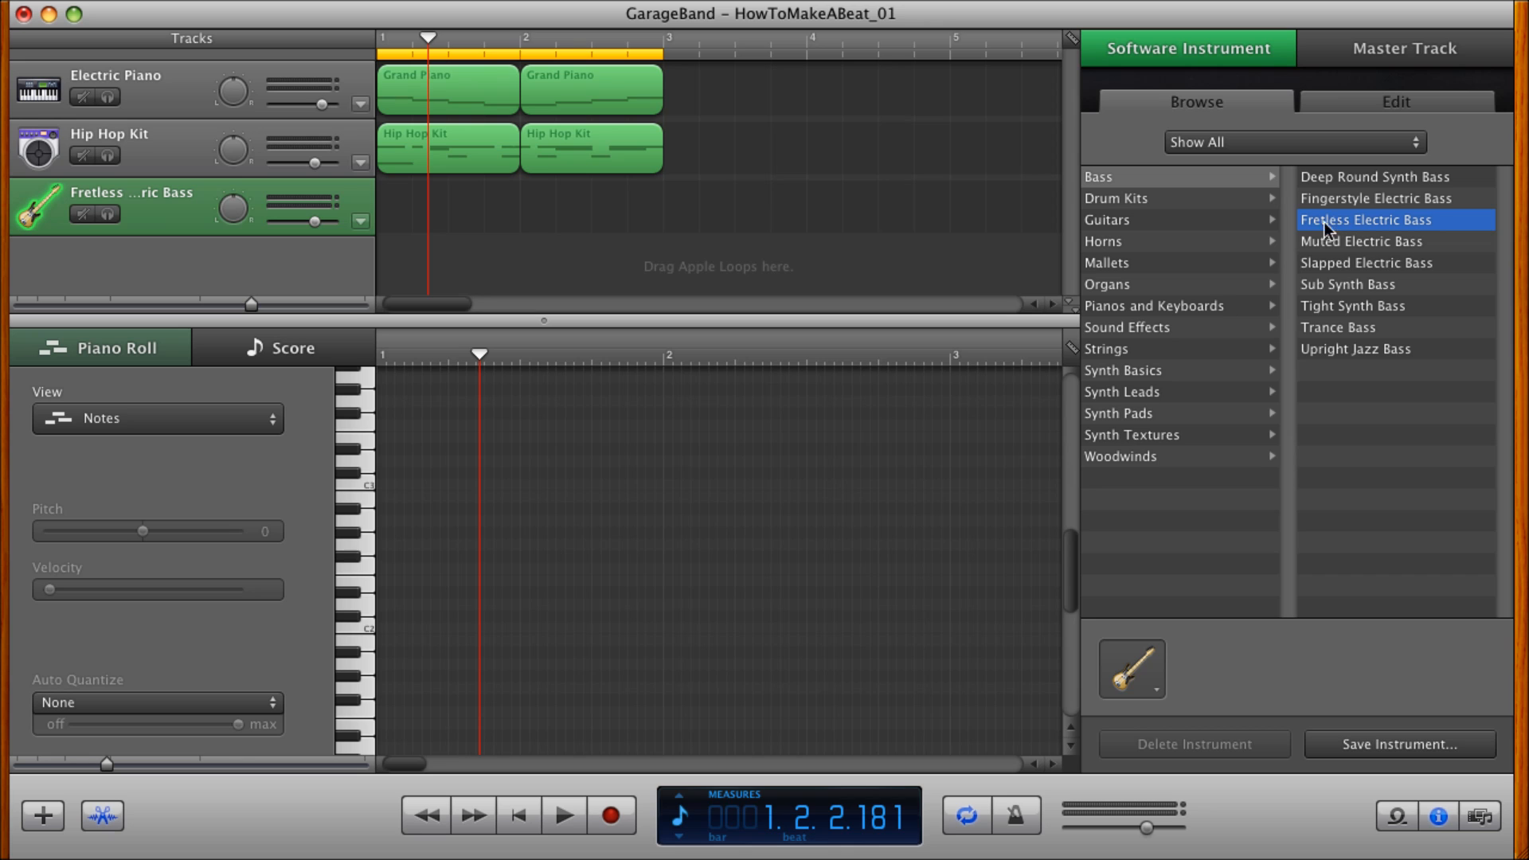
{"action": "left_click", "coordinate": [391, 211], "text": "super"}
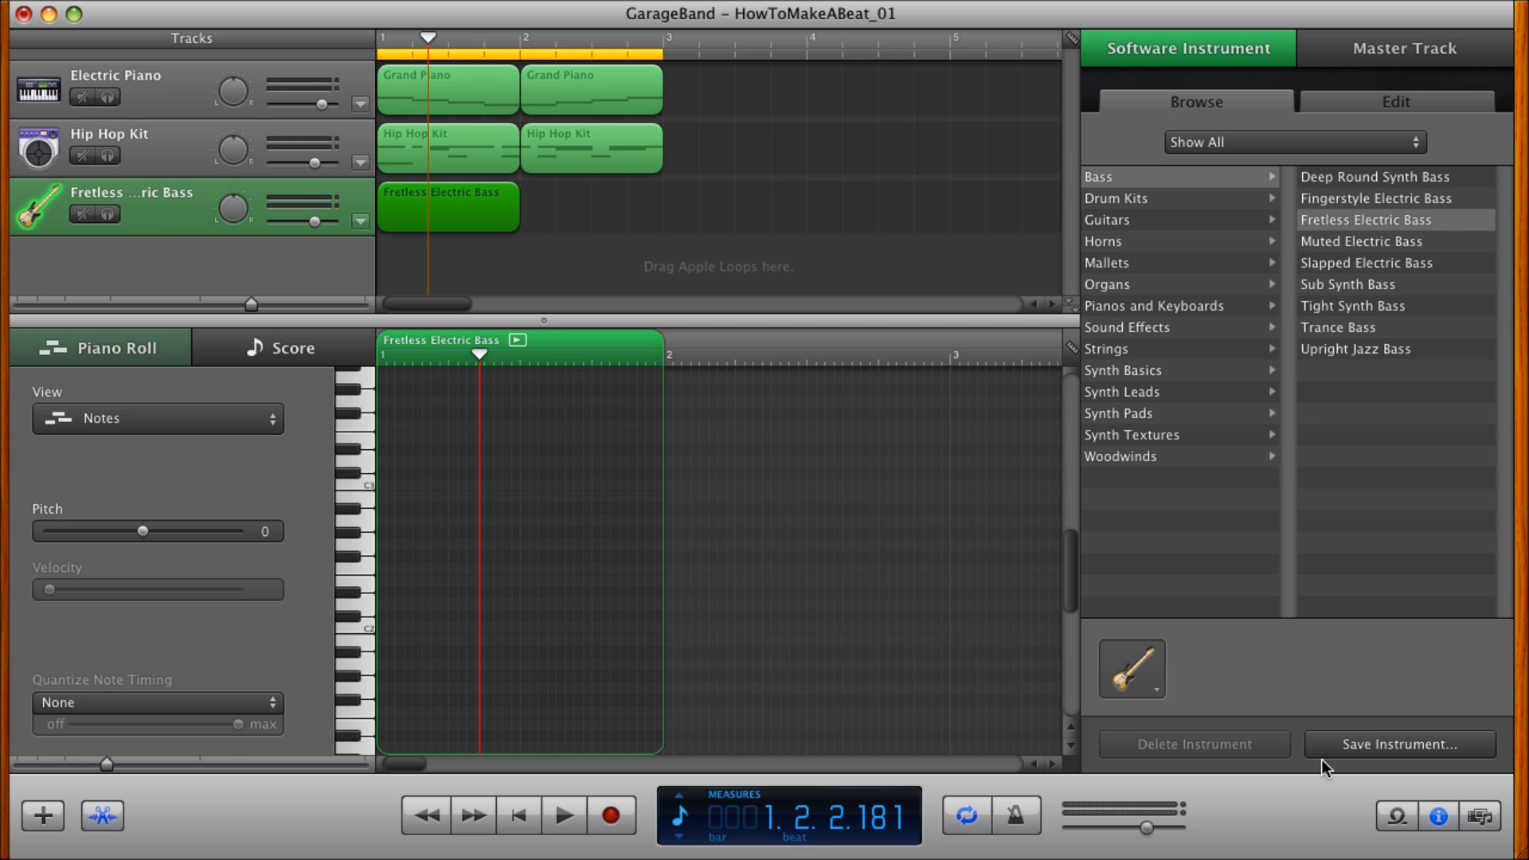
{"action": "left_click", "coordinate": [1438, 817]}
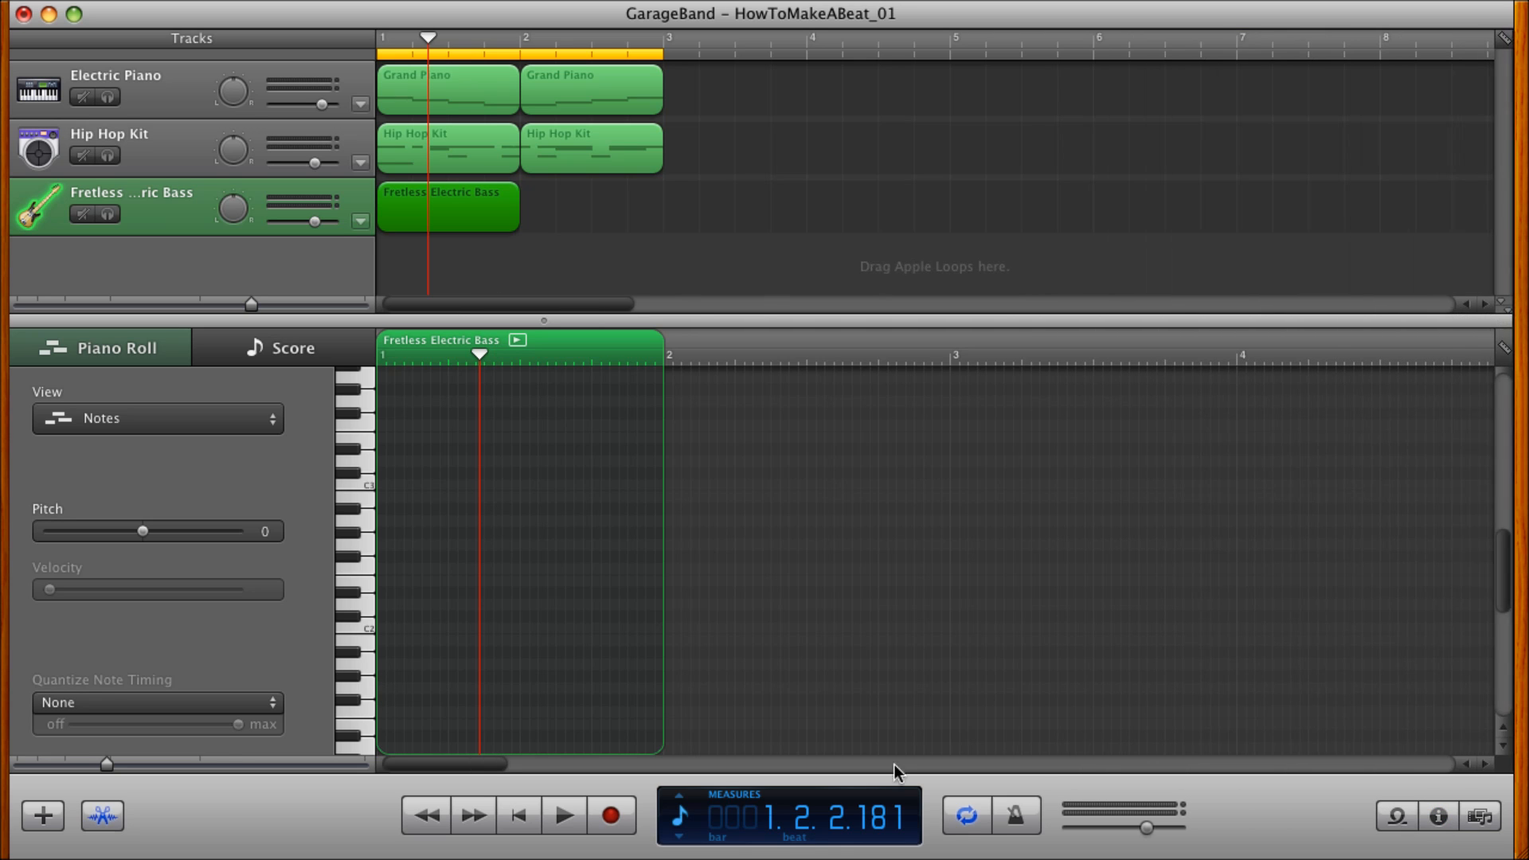
Add a one-beat A#0 note at the start of the Fretless Electric Bass region and shorten the cycle region to measure 1.
{"action": "key", "text": "ctrl+Right"}
{"action": "key", "text": "ctrl+Right"}
{"action": "key", "text": "ctrl+Right"}
{"action": "key", "text": "ctrl+Right"}
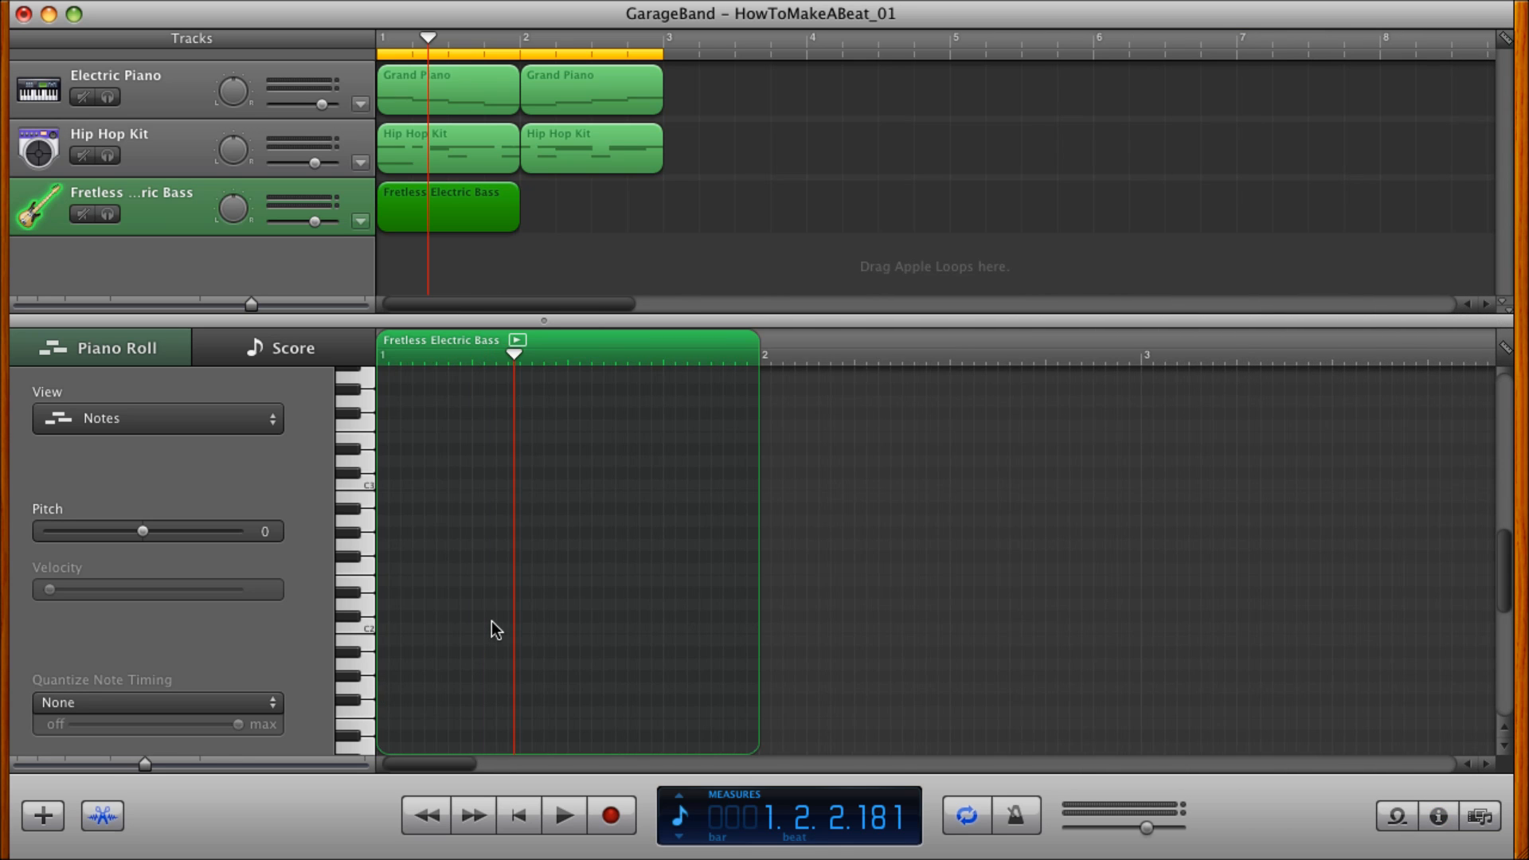
{"action": "scroll", "coordinate": [491, 620], "scroll_direction": "down", "scroll_amount": 1}
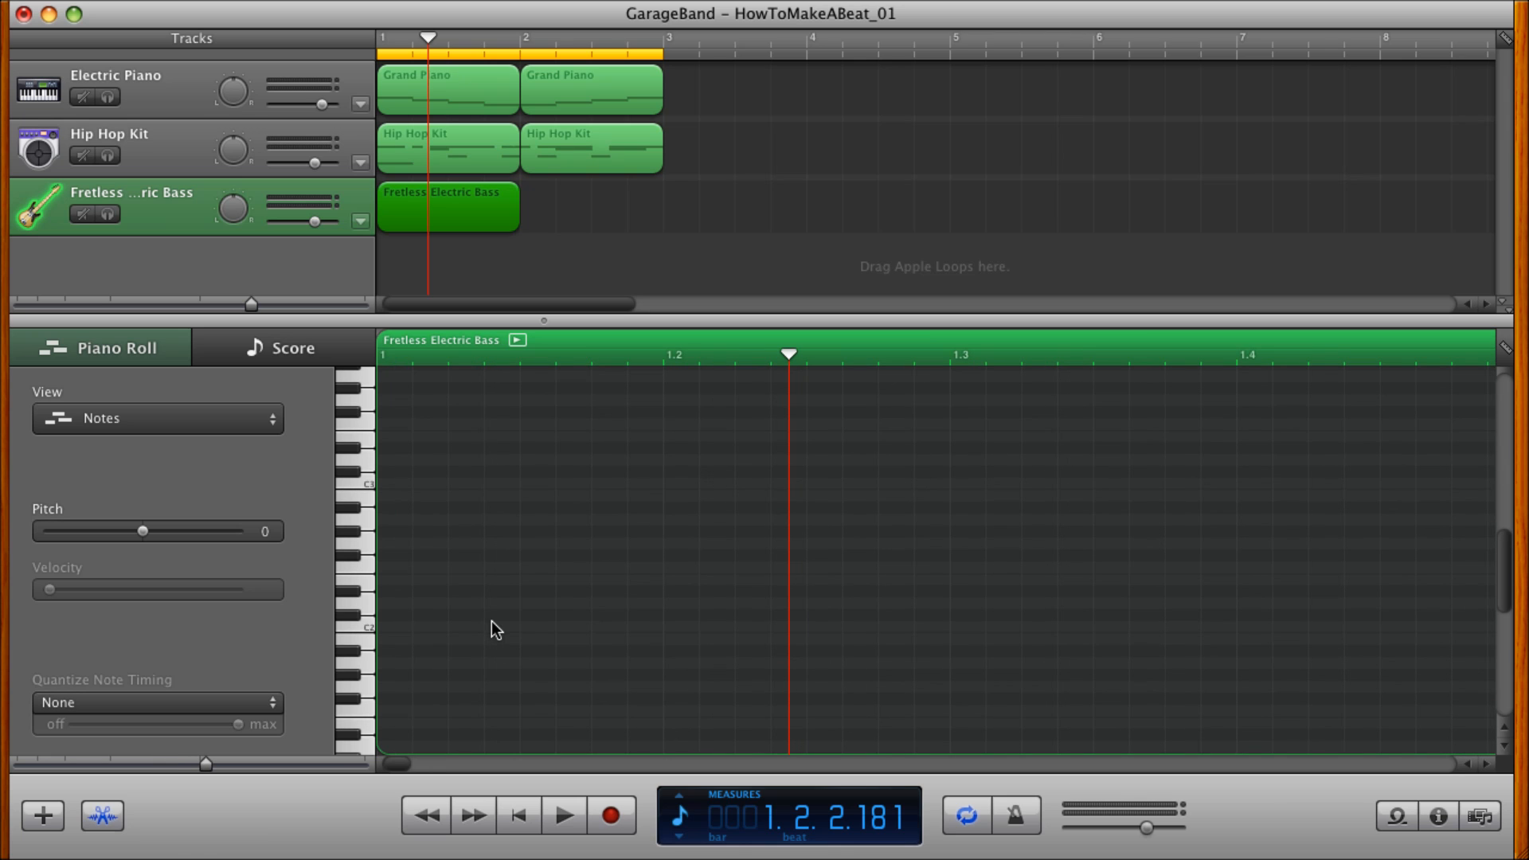
{"action": "left_click", "coordinate": [354, 515]}
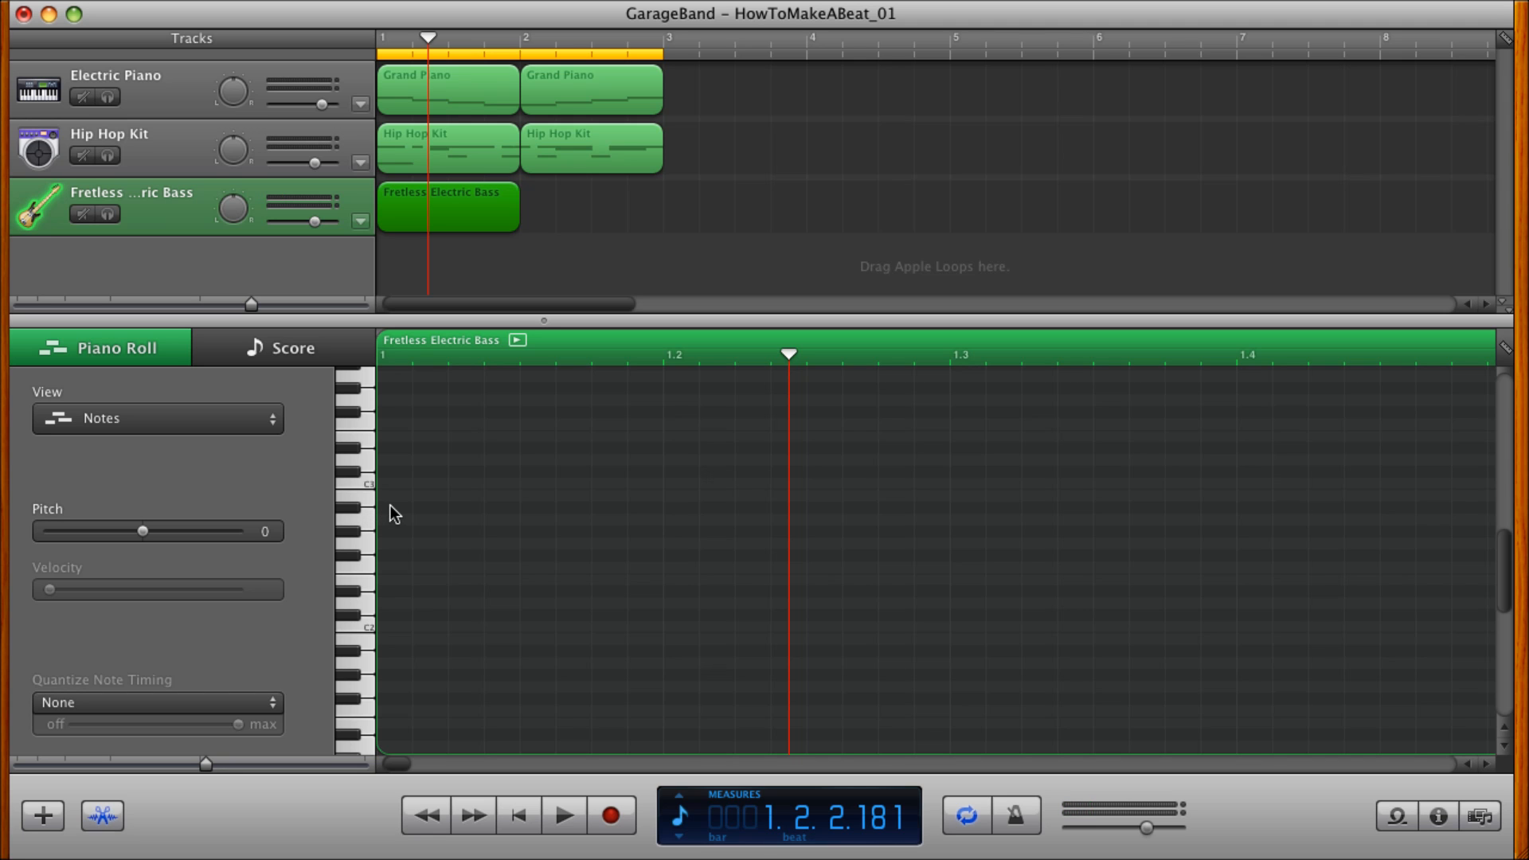
{"action": "scroll", "coordinate": [378, 542], "scroll_direction": "down", "scroll_amount": 5}
{"action": "scroll", "coordinate": [377, 541], "scroll_direction": "down", "scroll_amount": 1}
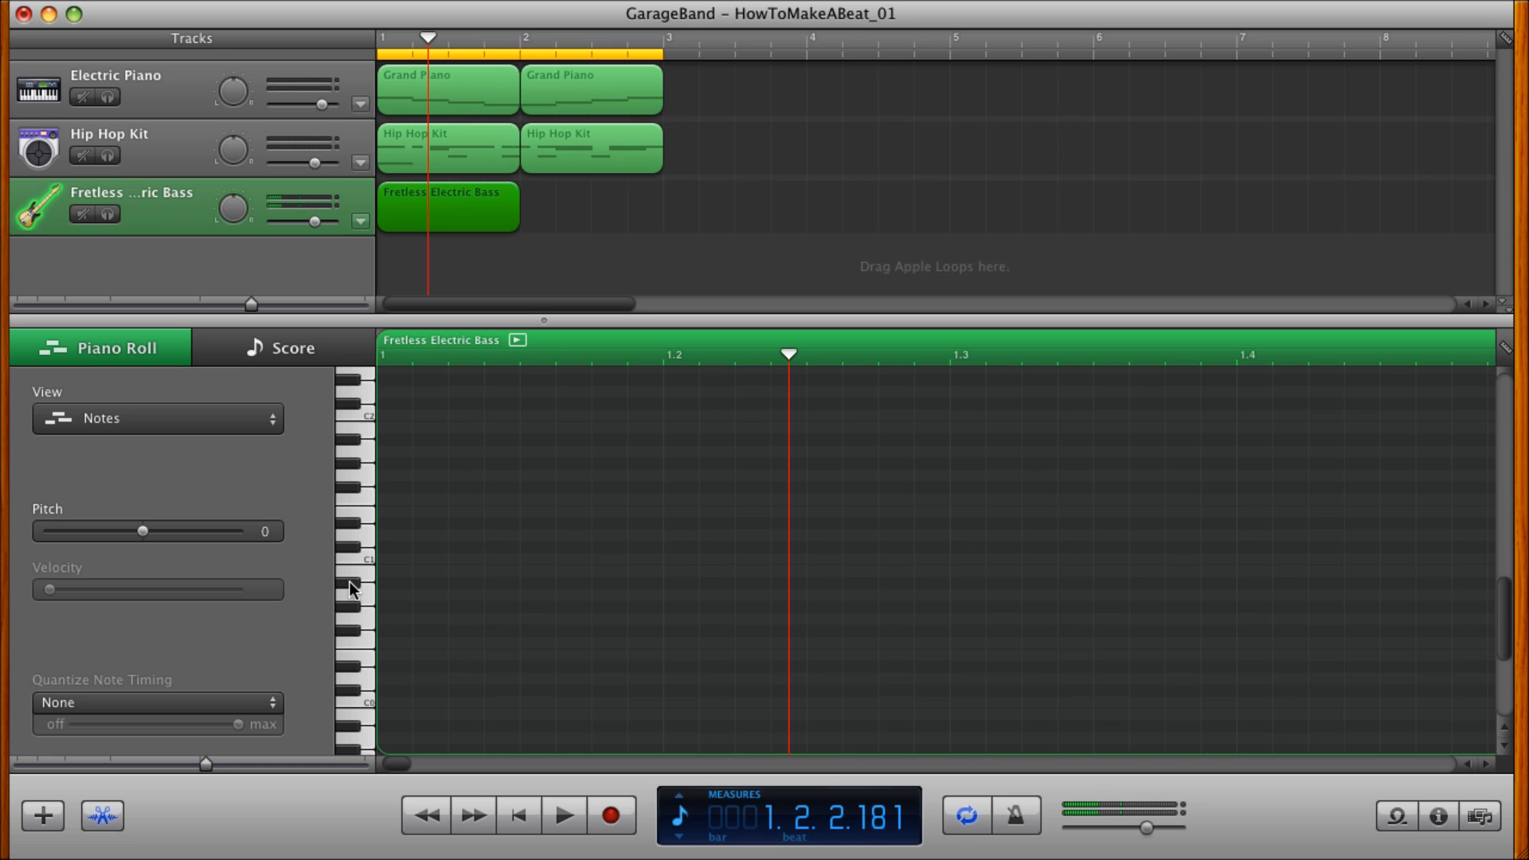
{"action": "left_click", "coordinate": [392, 580], "text": "super"}
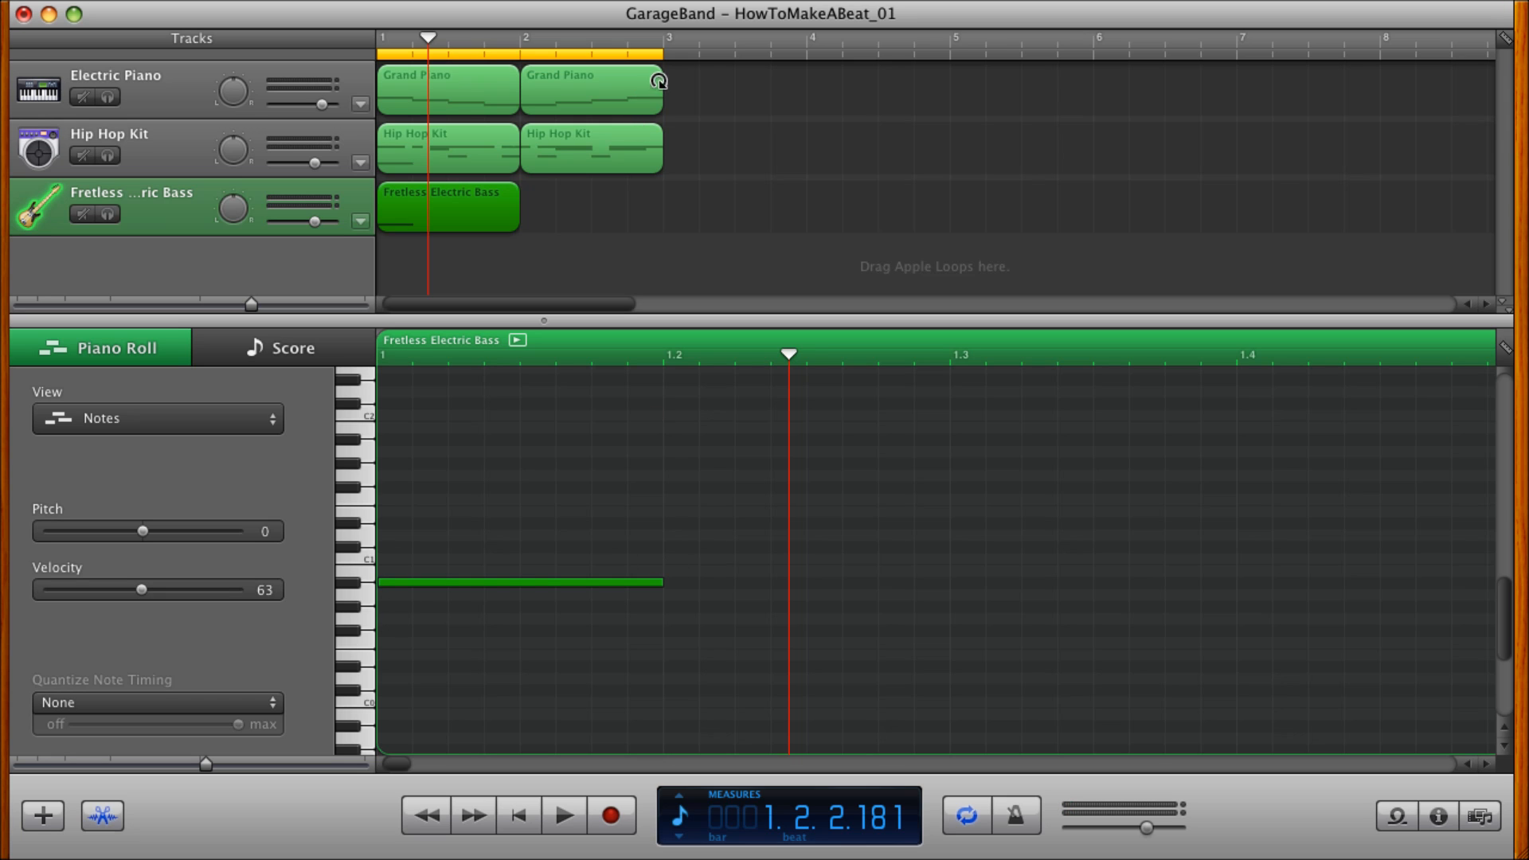
{"action": "left_click_drag", "start_coordinate": [658, 55], "coordinate": [522, 55]}
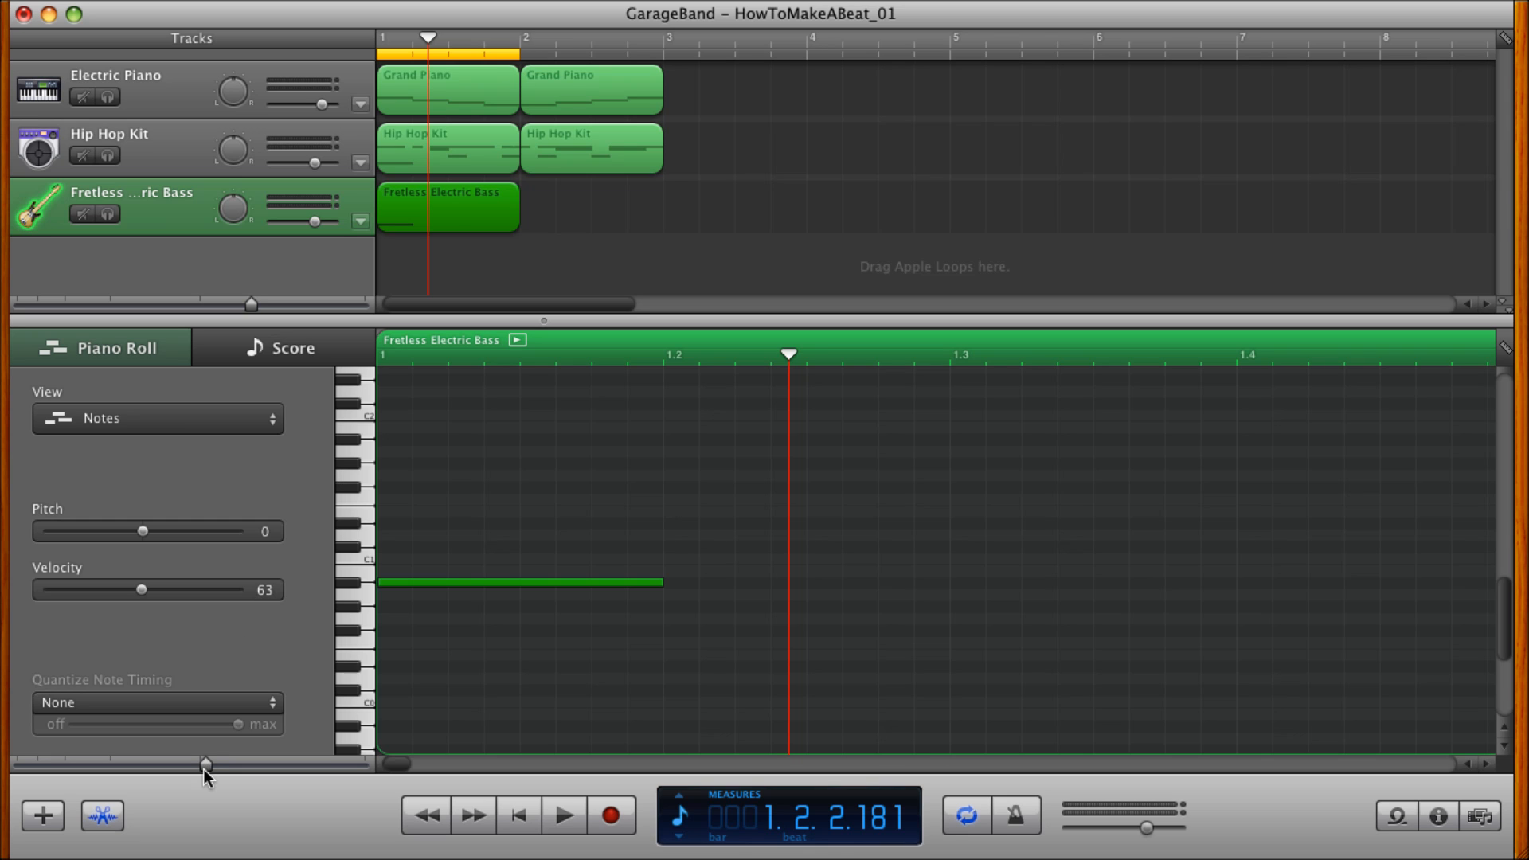
Audition the loop, copy the A#0 bass note to E1 on beat 2, G0 on beat 3 and B1 on beat 4, and replay the loop.
{"action": "left_click_drag", "start_coordinate": [204, 763], "coordinate": [184, 767]}
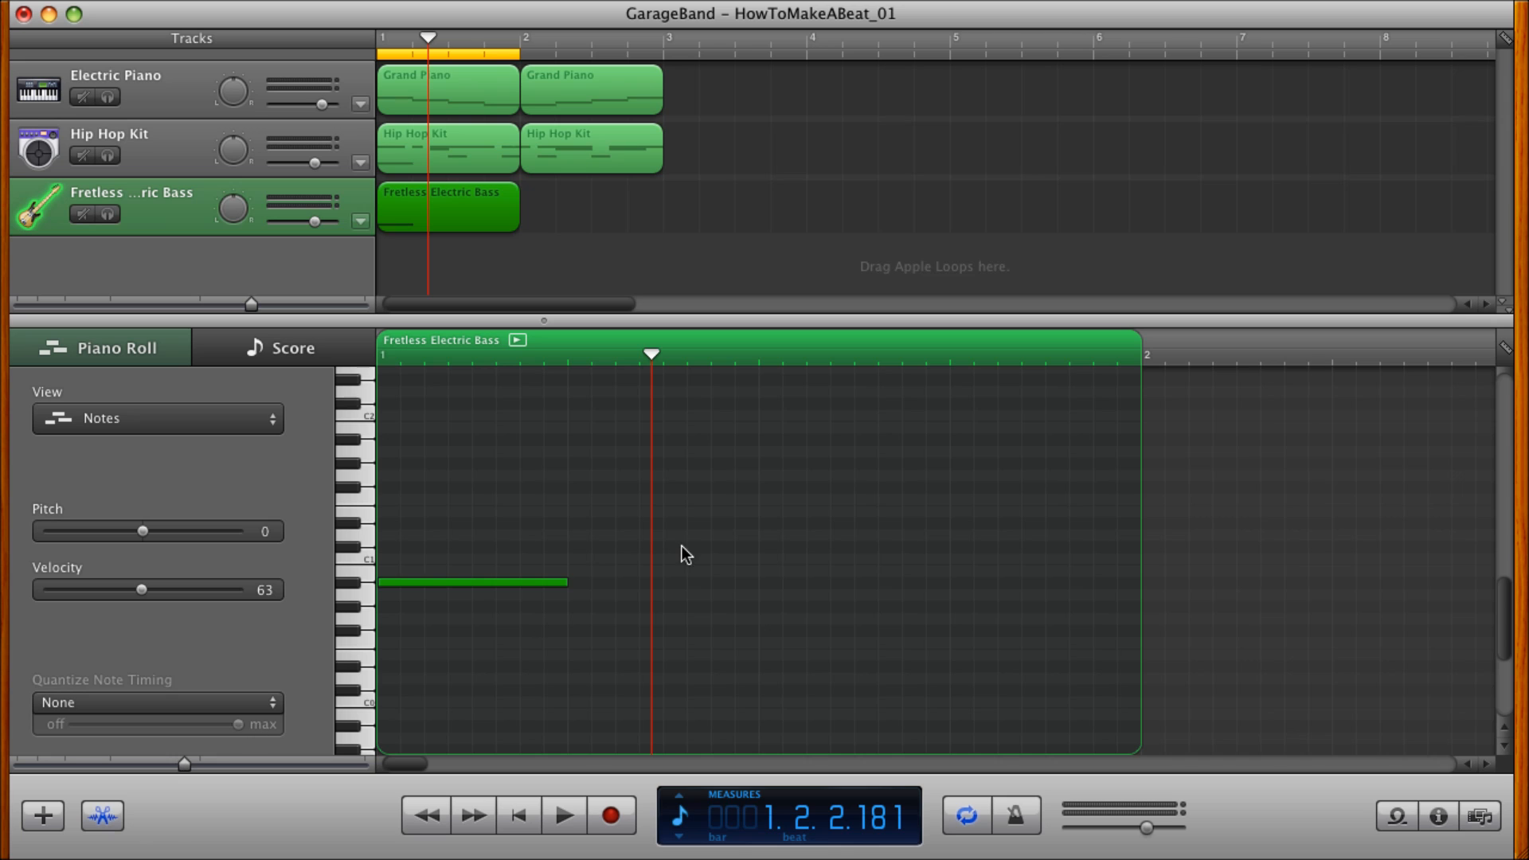
{"action": "left_click", "coordinate": [520, 818]}
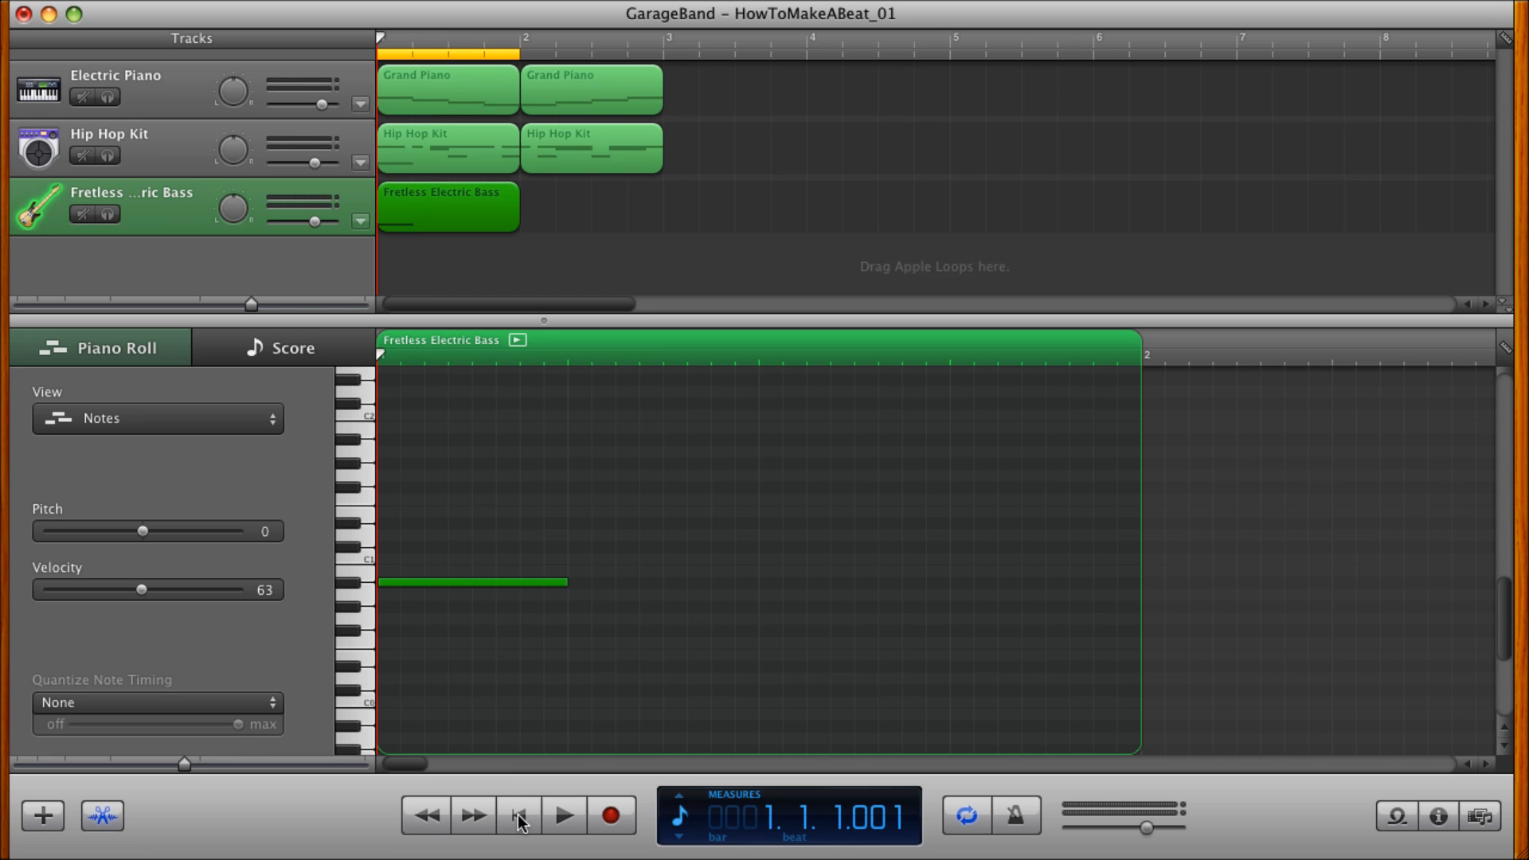
{"action": "left_click", "coordinate": [565, 817]}
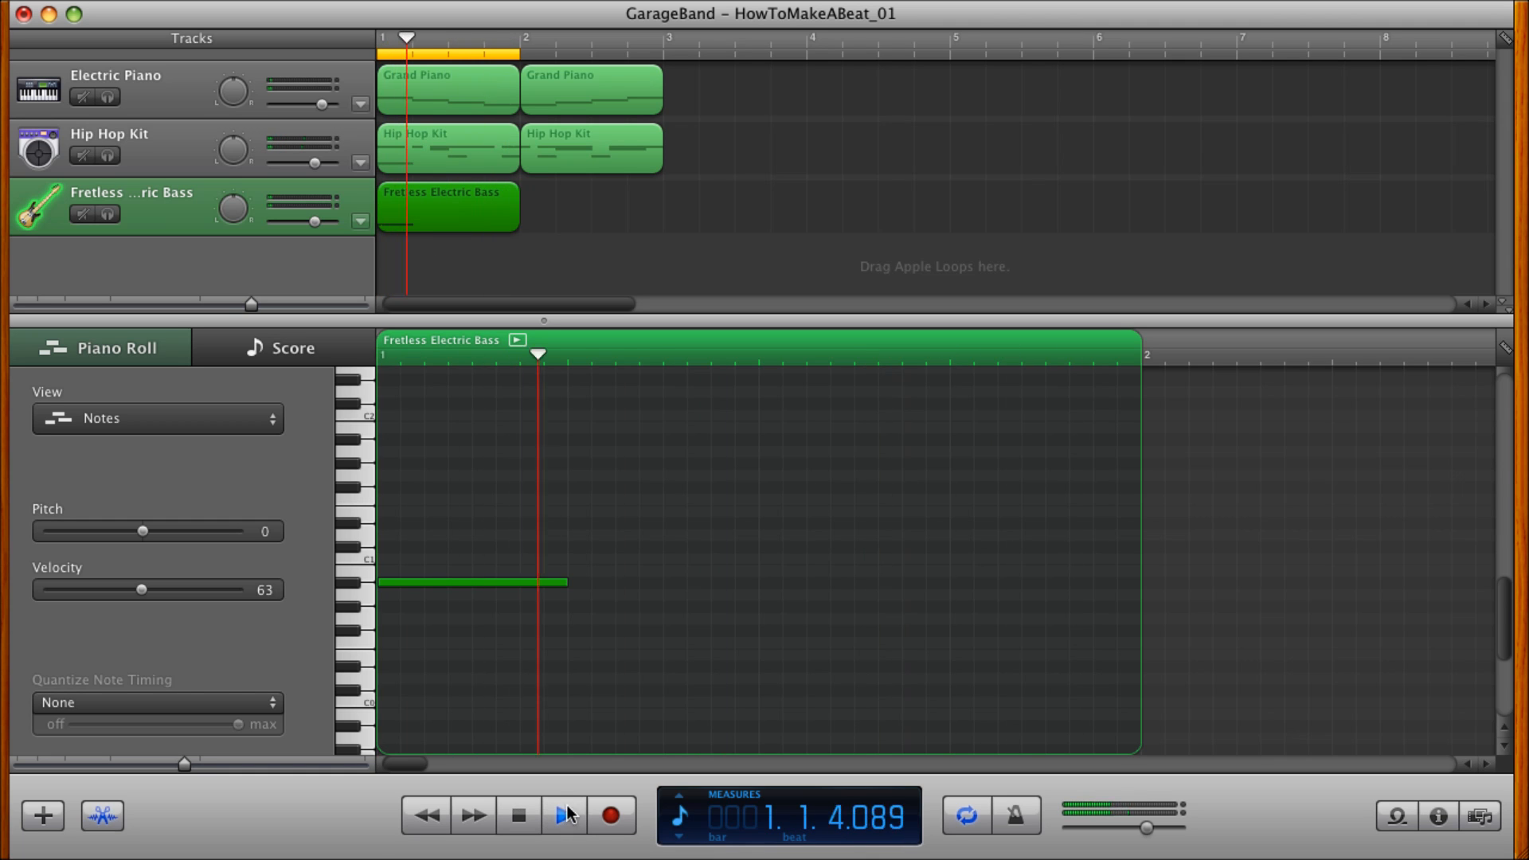
{"action": "left_click", "coordinate": [566, 817]}
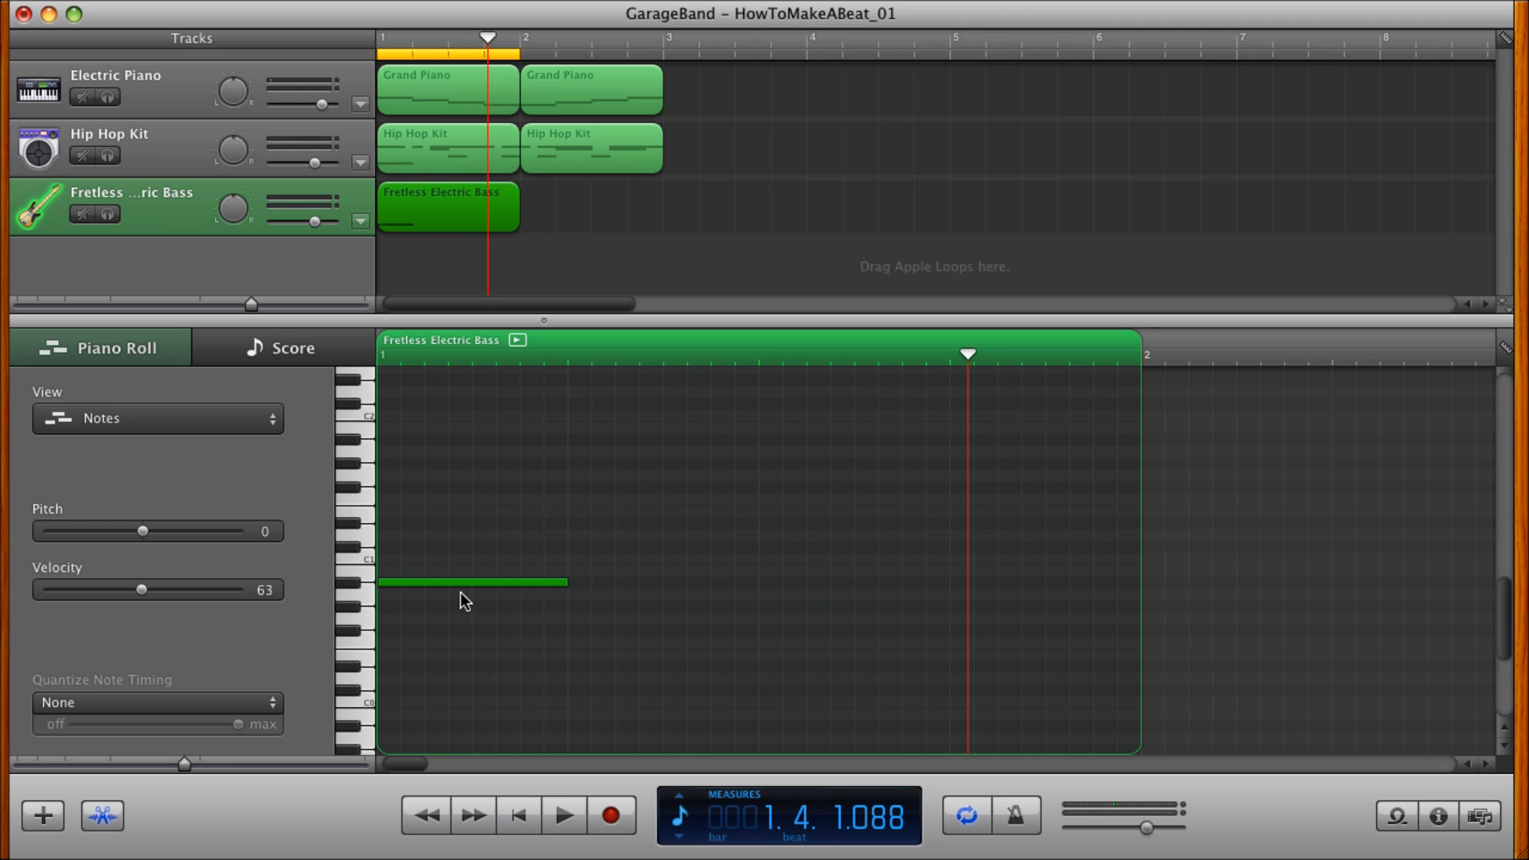
{"action": "left_click_drag", "start_coordinate": [465, 586], "coordinate": [844, 619]}
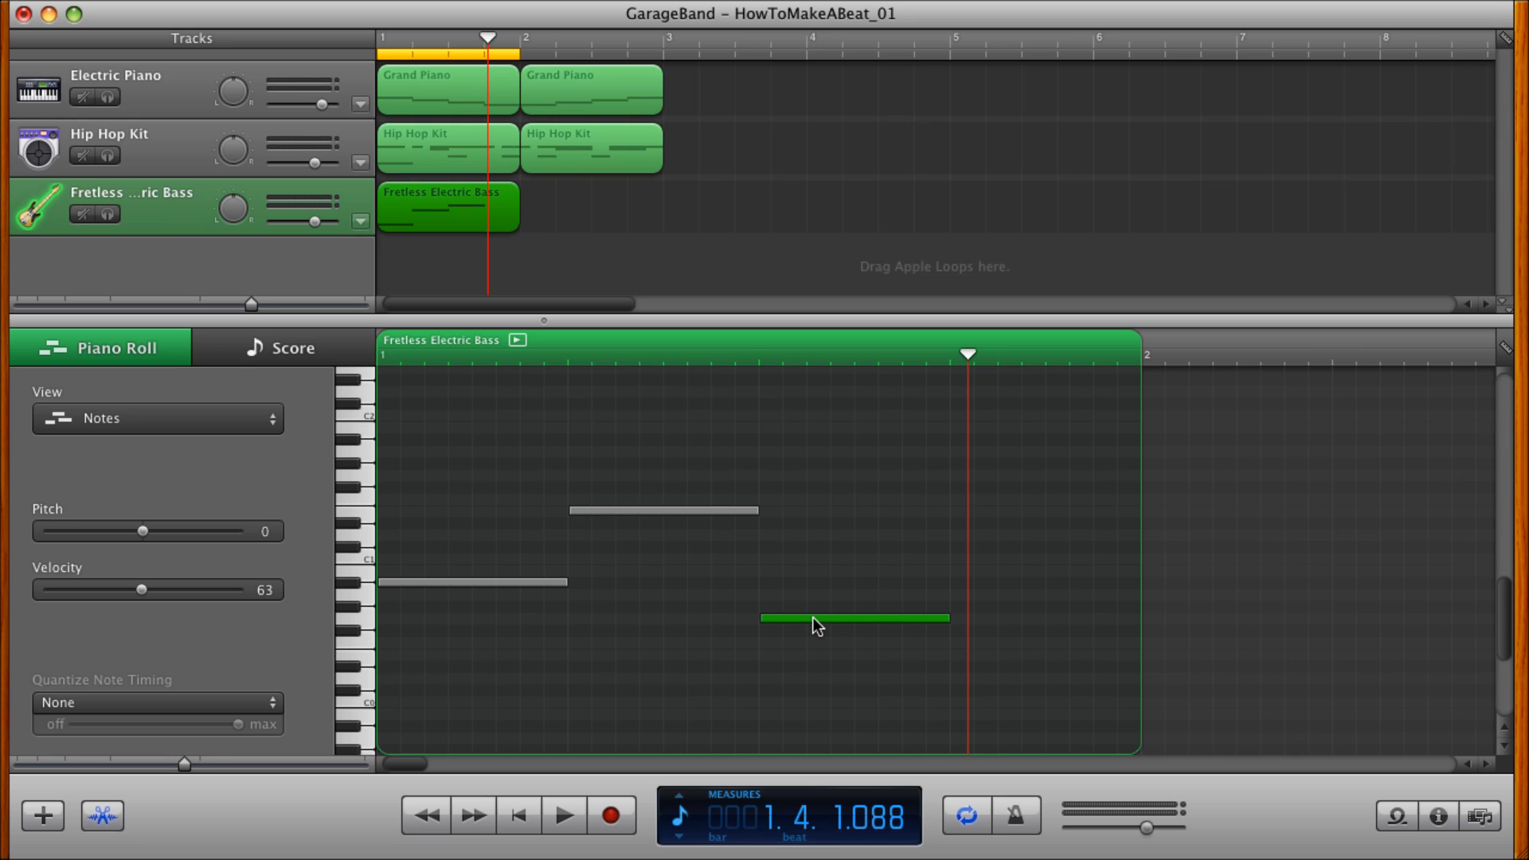
{"action": "left_click_drag", "start_coordinate": [814, 618], "coordinate": [999, 424]}
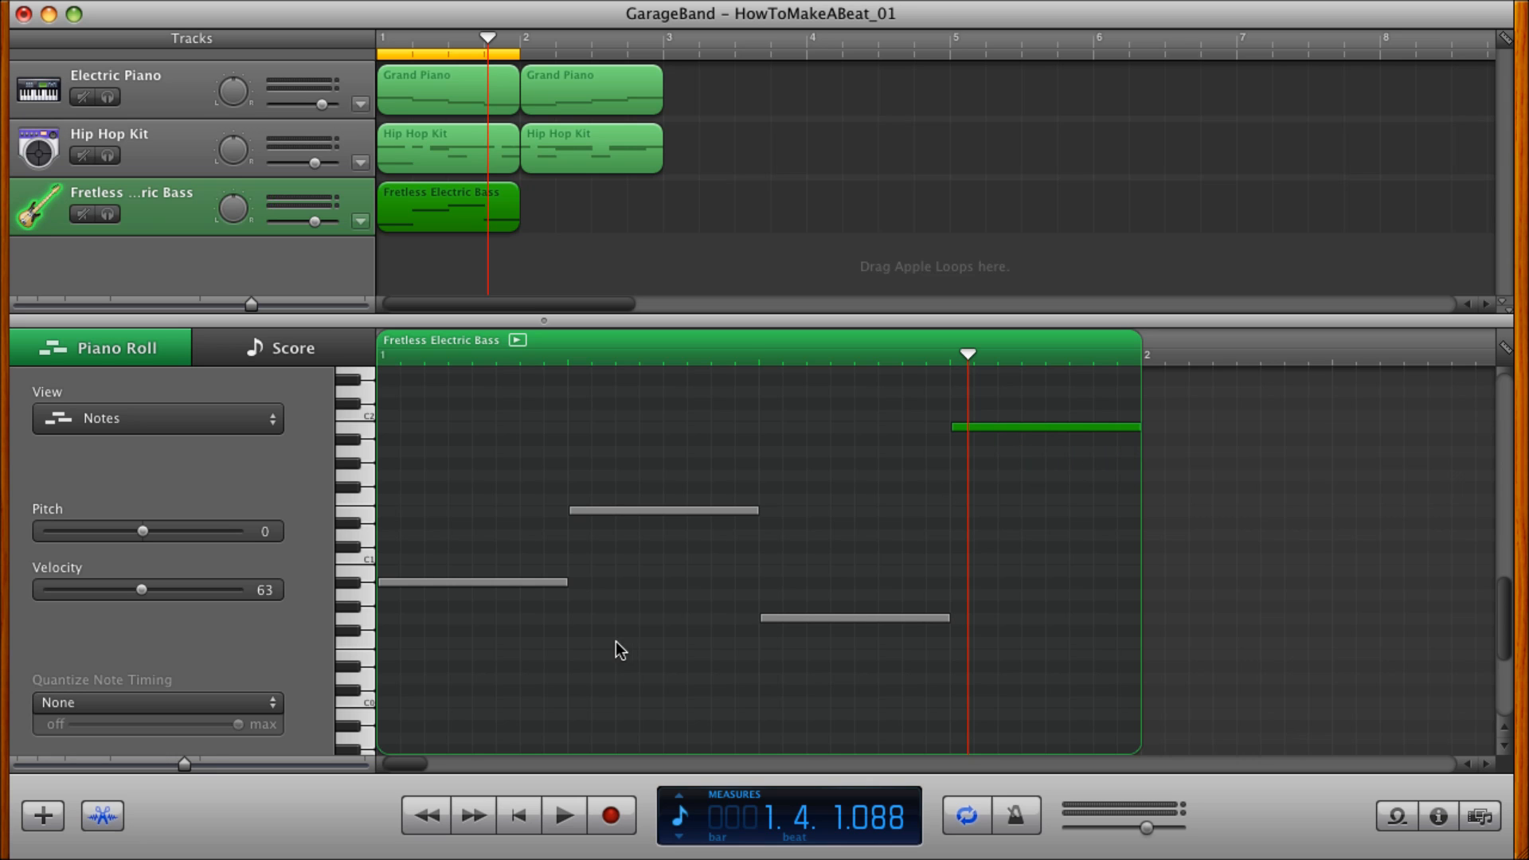
{"action": "left_click", "coordinate": [518, 821]}
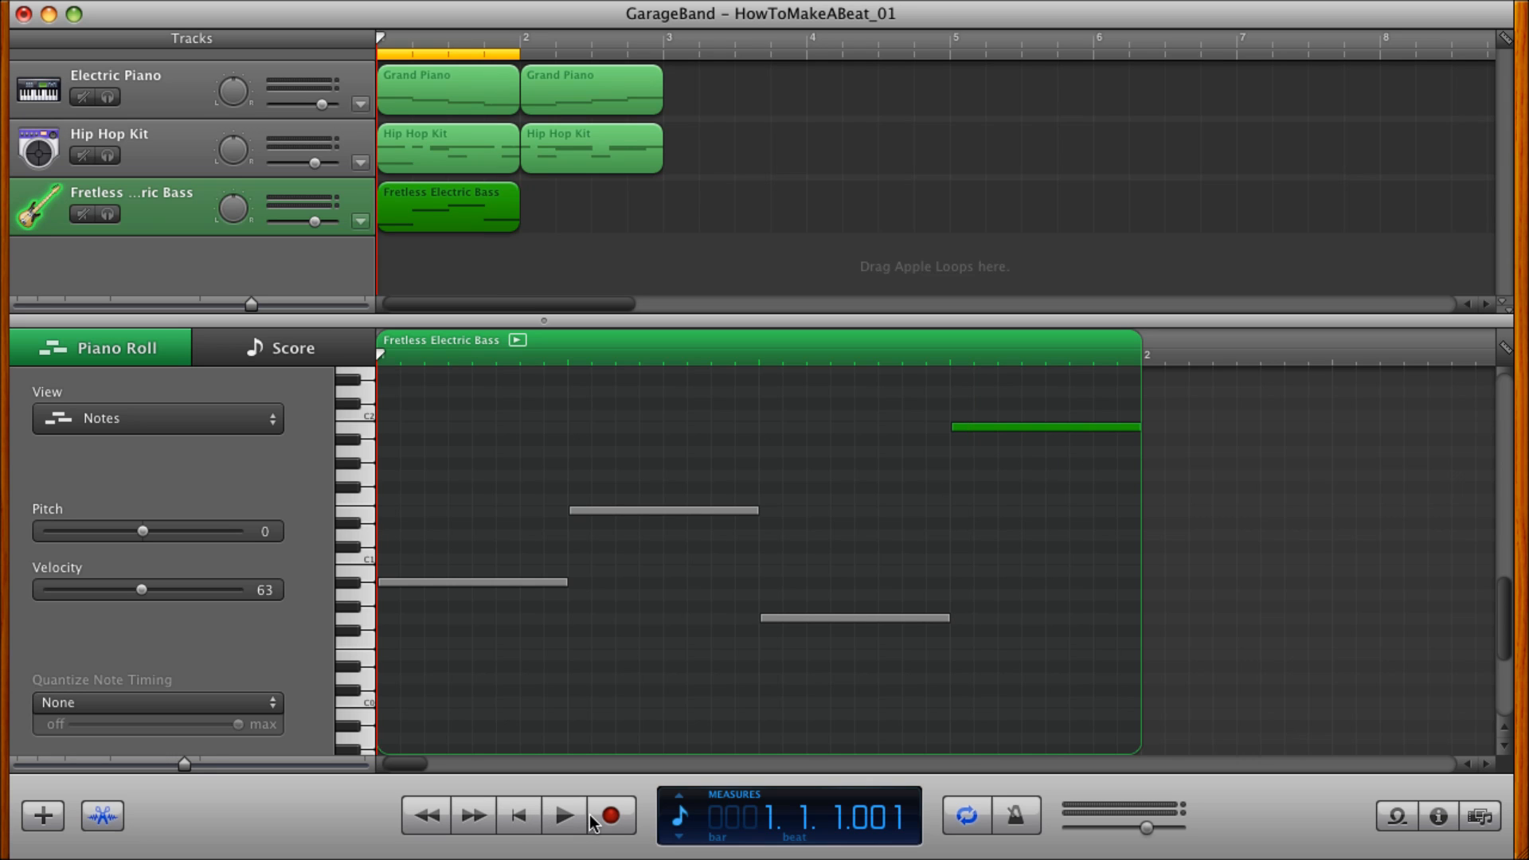
{"action": "left_click", "coordinate": [565, 816]}
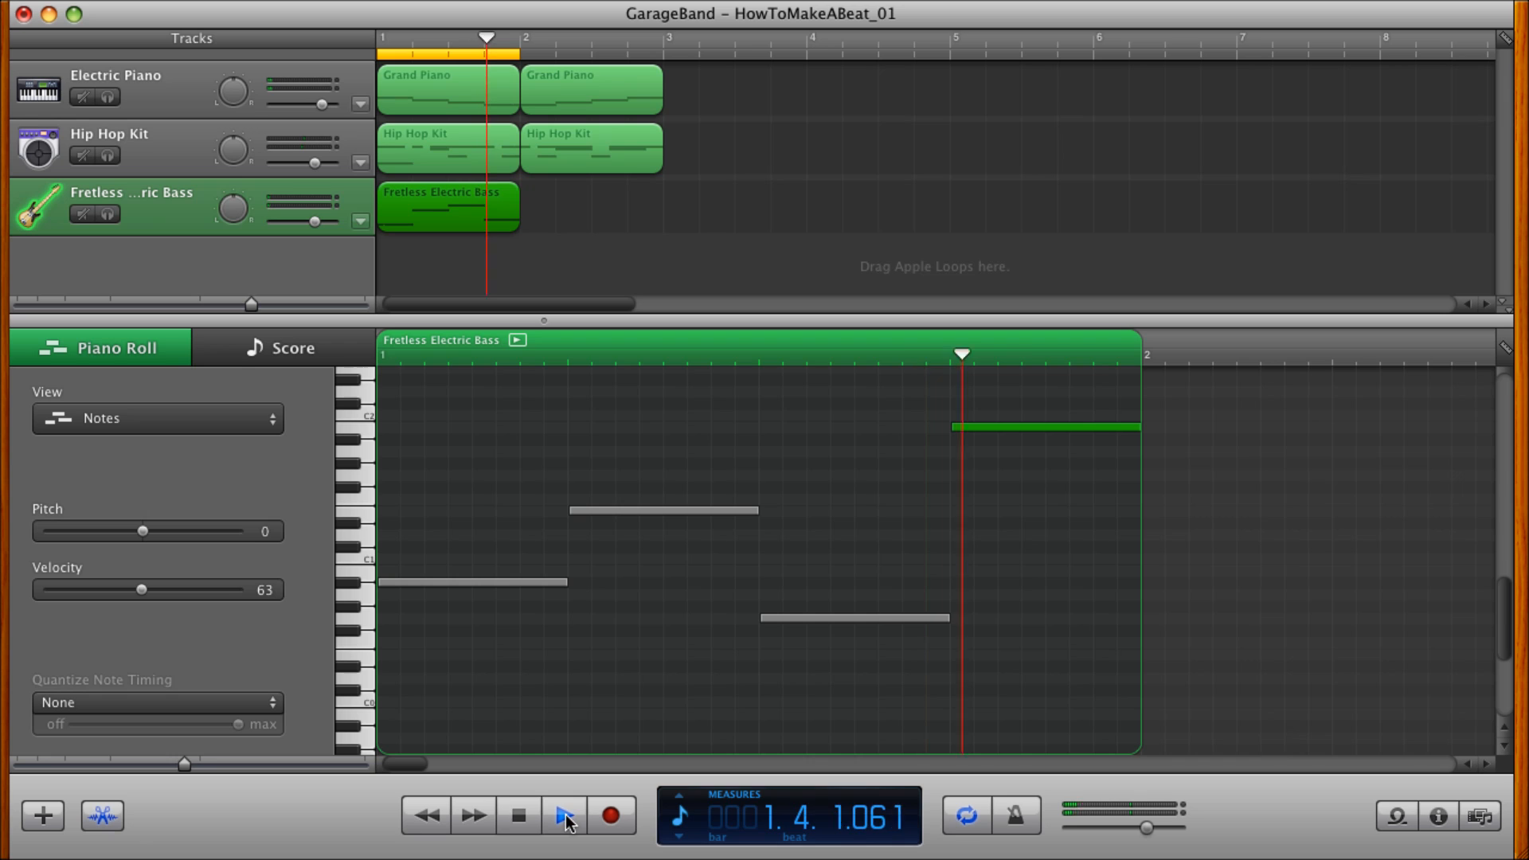
{"action": "key", "text": "space"}
{"action": "left_click", "coordinate": [645, 512]}
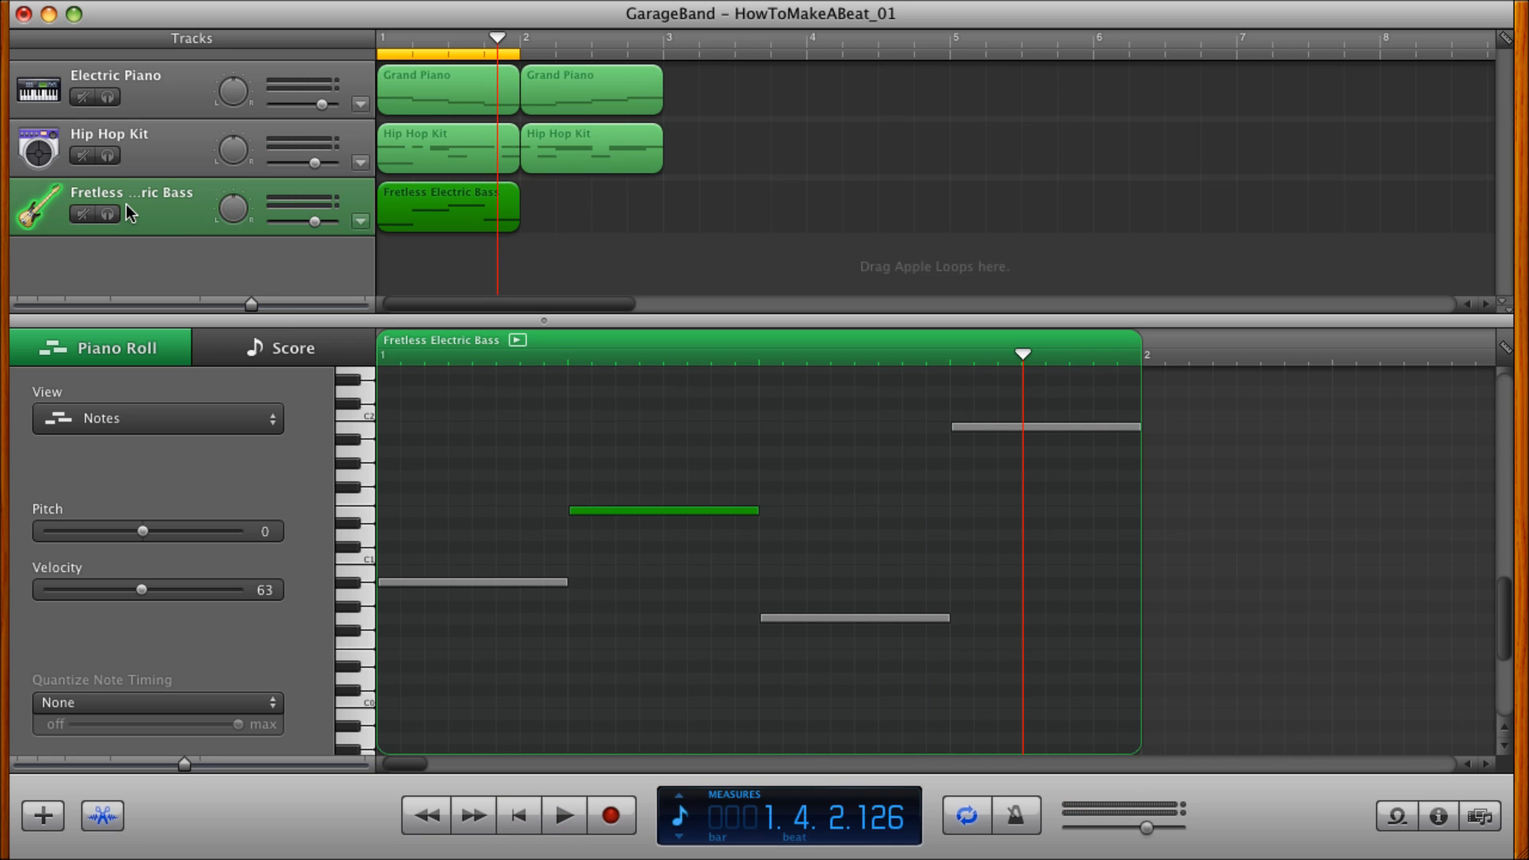
During playback, try Muted and Slapped Electric Bass on the bass track, set it to Sub Synth Bass and stop playback.
{"action": "left_click", "coordinate": [1438, 820]}
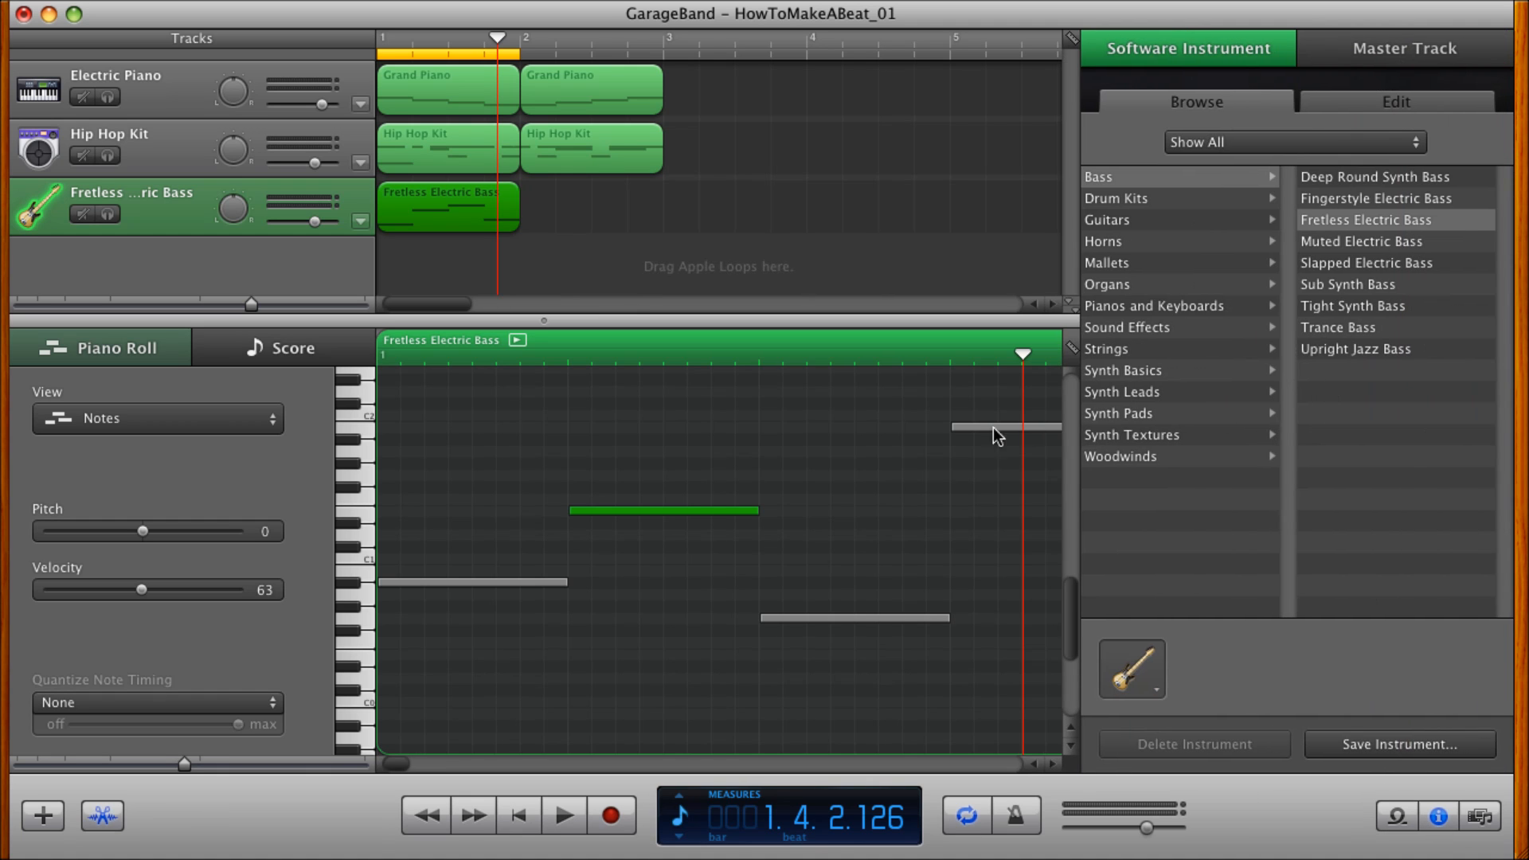
{"action": "left_click", "coordinate": [519, 816]}
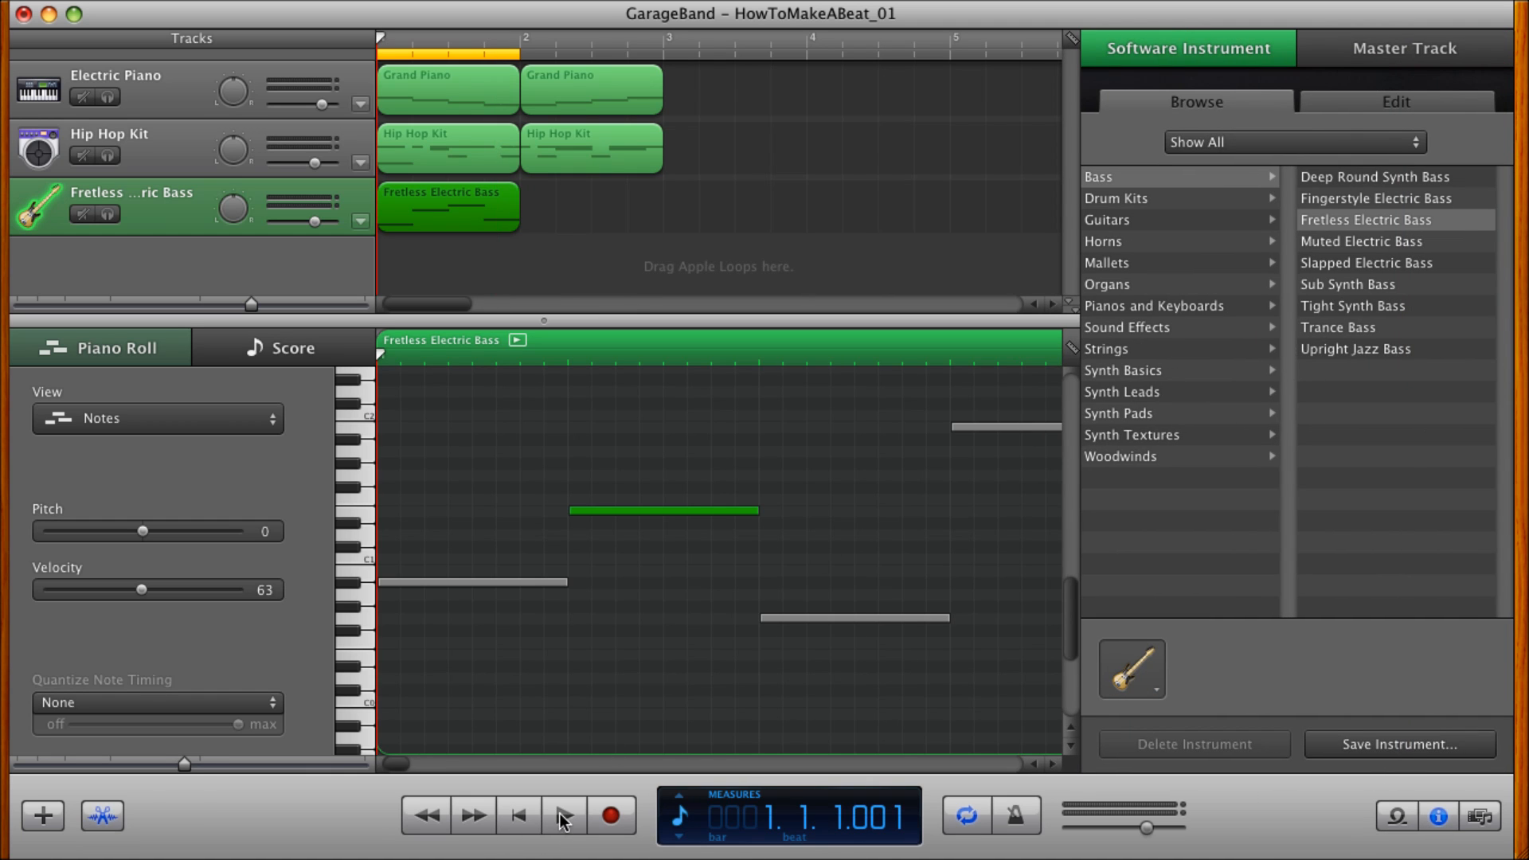
{"action": "left_click", "coordinate": [564, 816]}
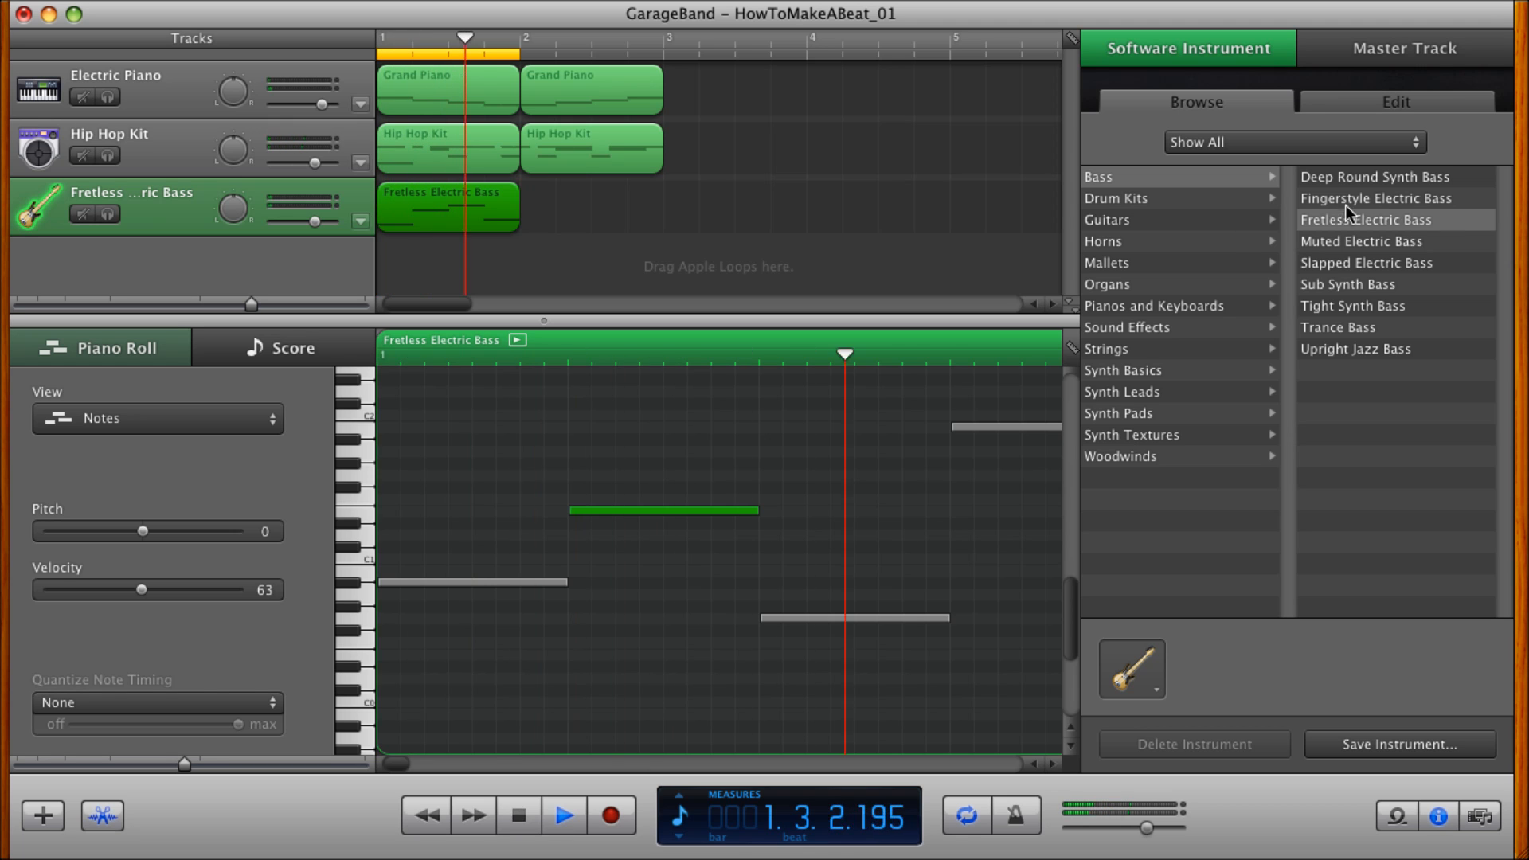
{"action": "left_click", "coordinate": [1337, 238]}
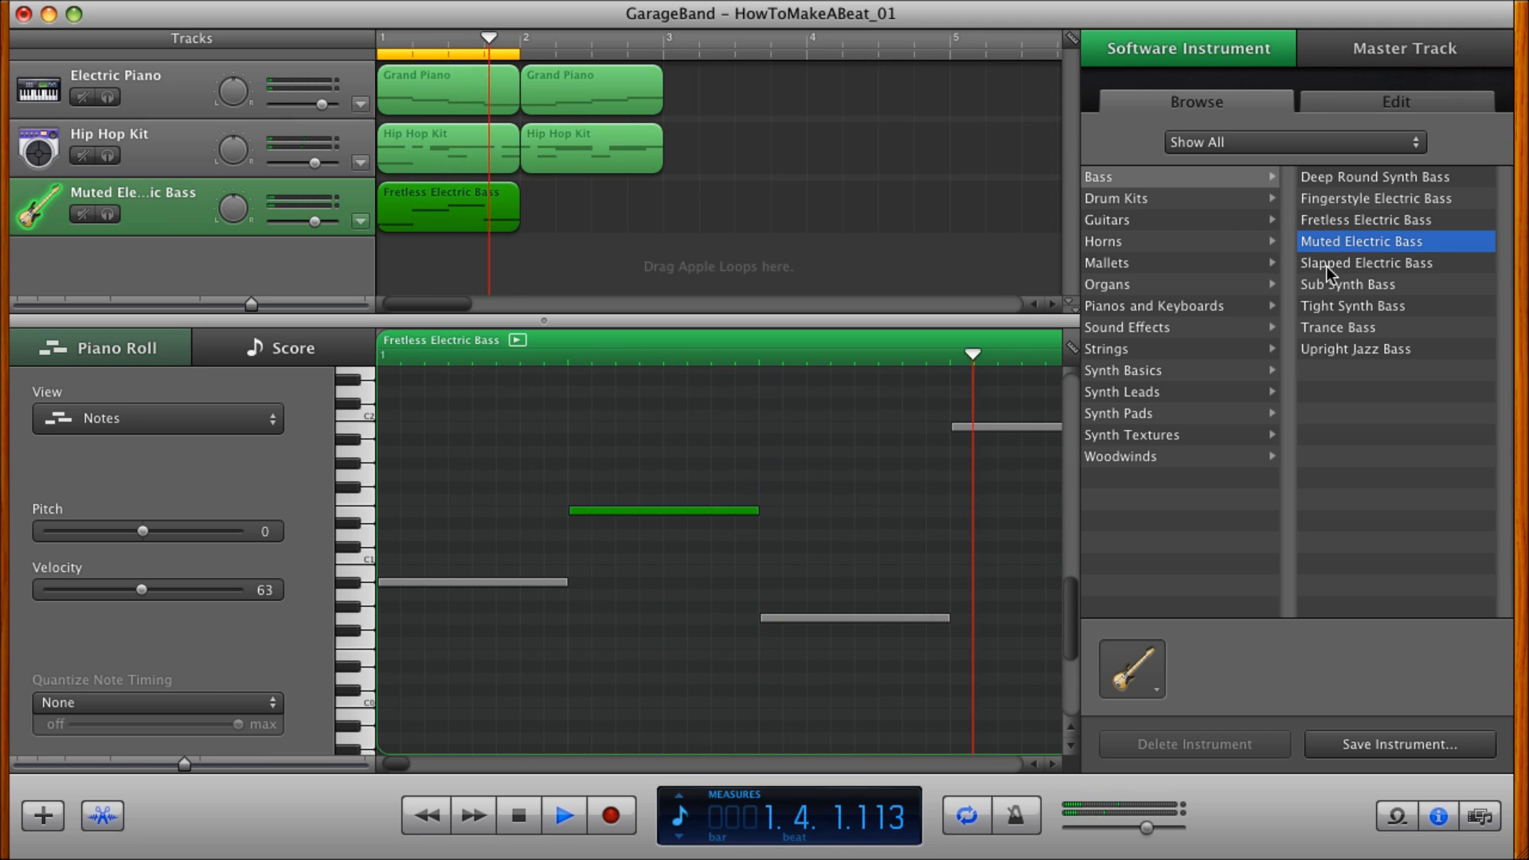
{"action": "left_click", "coordinate": [1326, 266]}
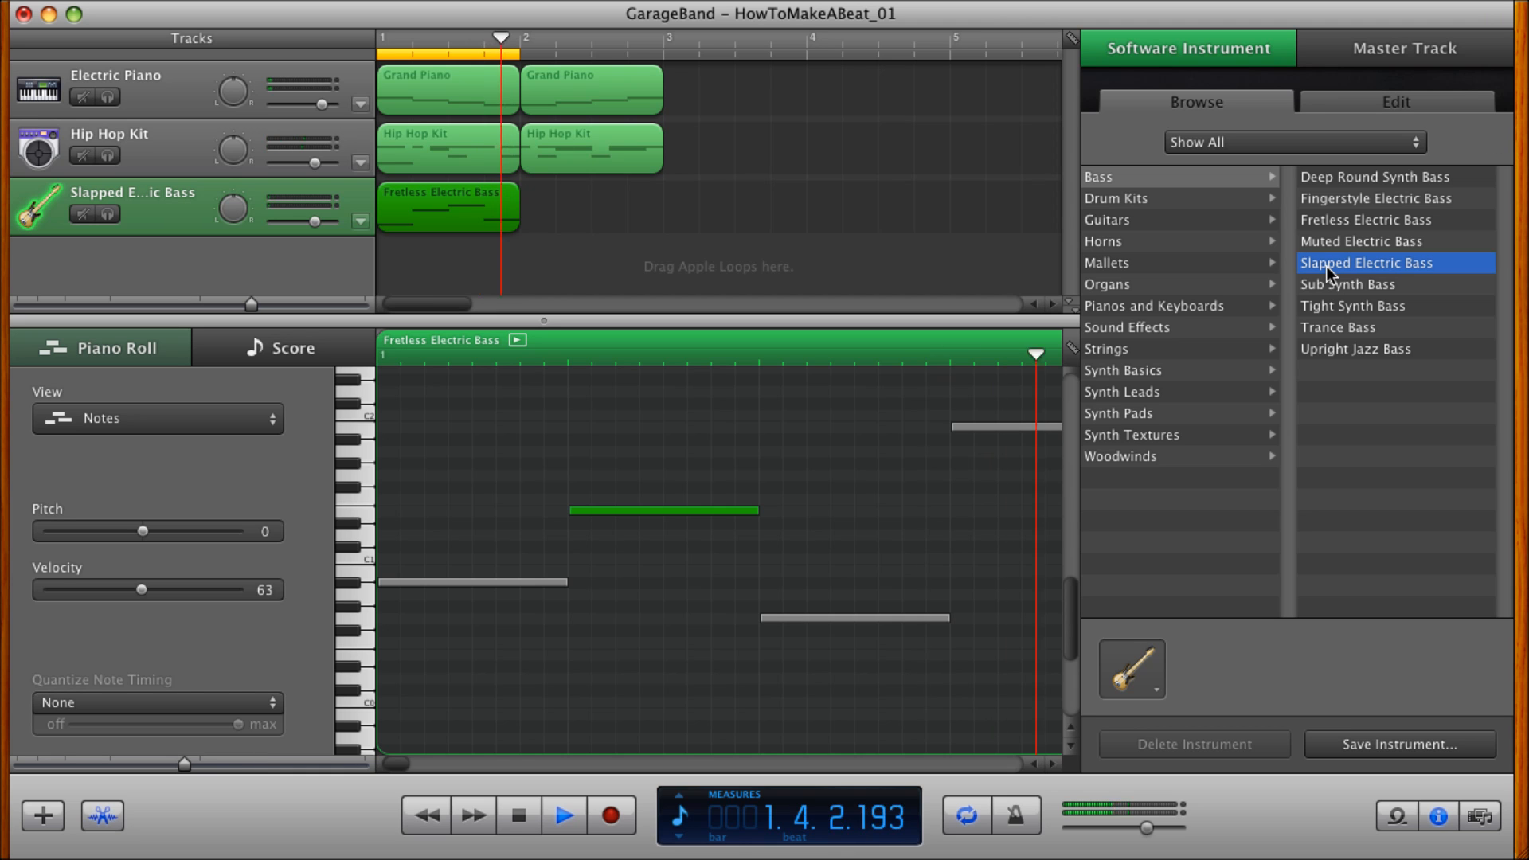
{"action": "left_click", "coordinate": [1326, 283]}
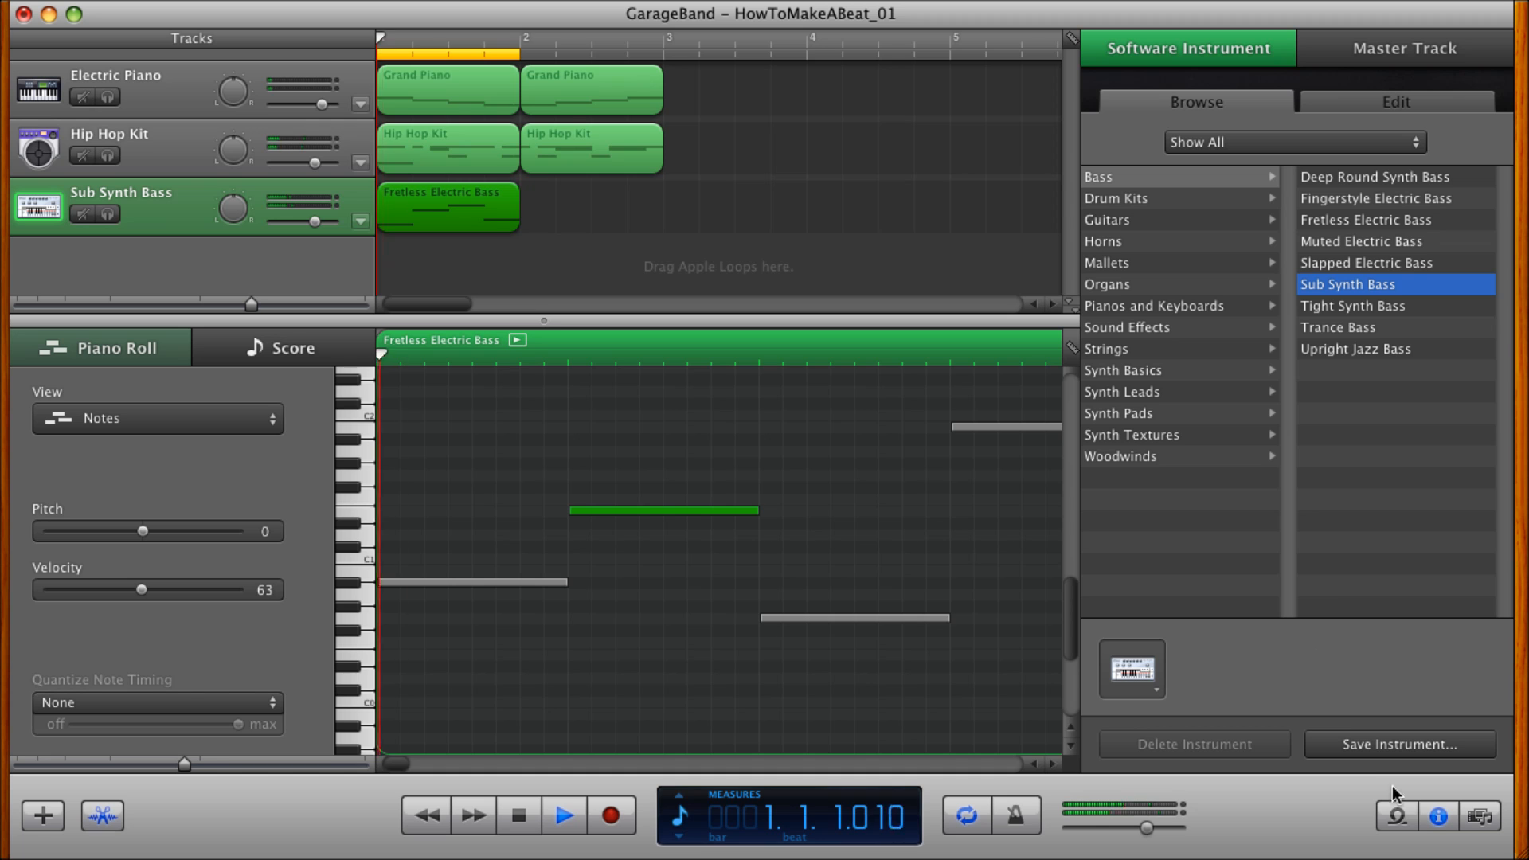
{"action": "left_click", "coordinate": [1430, 821]}
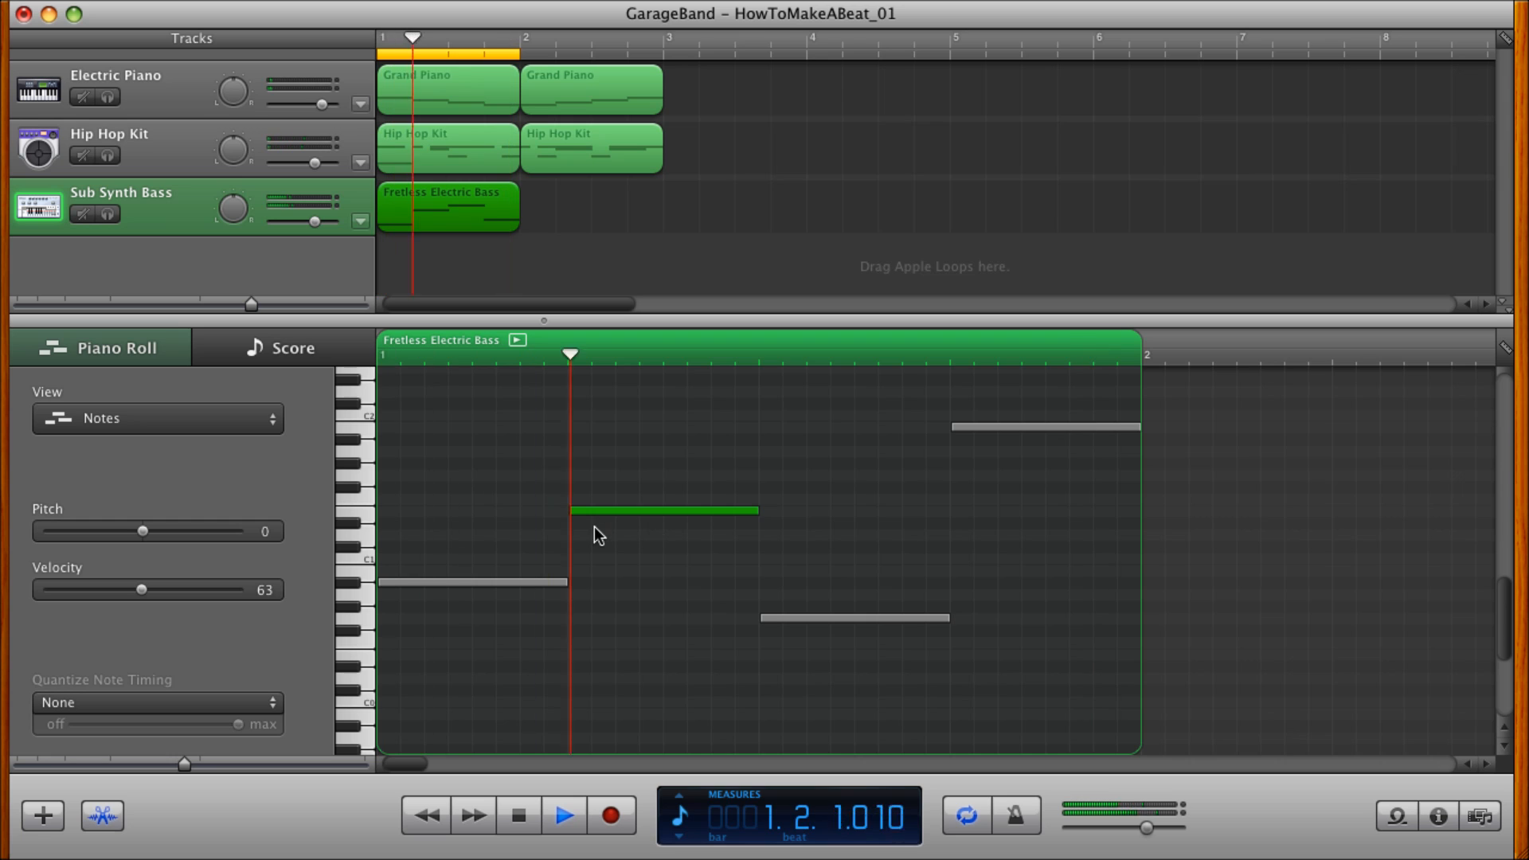
{"action": "key", "text": "space"}
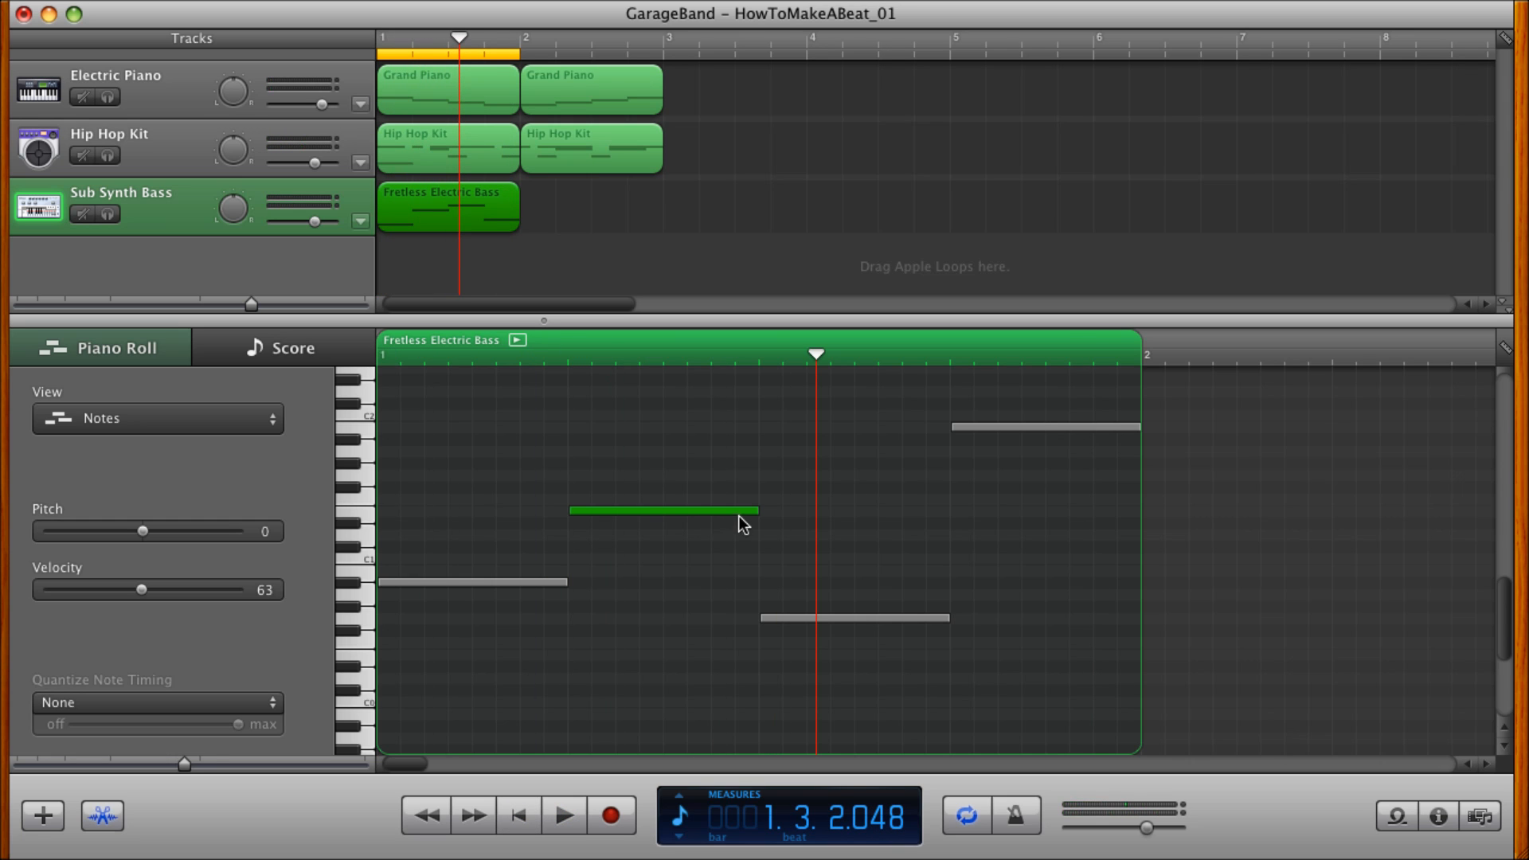
Halve the E1 bass note, move the G0 note to G#1 just before beat 3, and turn the B1 note into two quarter-beat D1 notes.
{"action": "left_click_drag", "start_coordinate": [757, 510], "coordinate": [668, 508]}
{"action": "left_click_drag", "start_coordinate": [782, 618], "coordinate": [753, 467]}
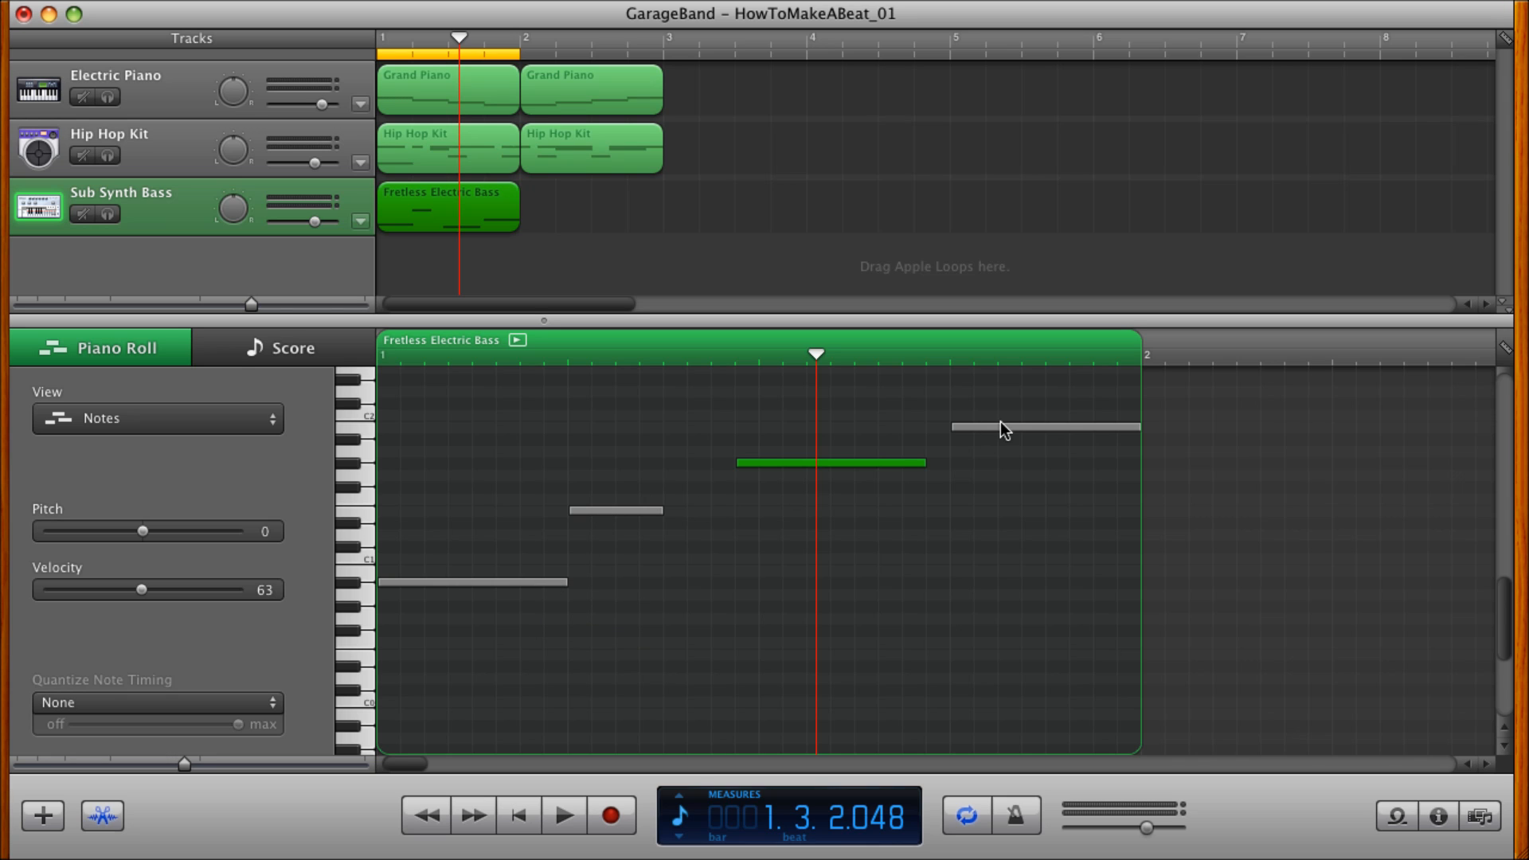
{"action": "left_click_drag", "start_coordinate": [1005, 432], "coordinate": [1004, 528]}
{"action": "left_click_drag", "start_coordinate": [1140, 534], "coordinate": [1060, 535]}
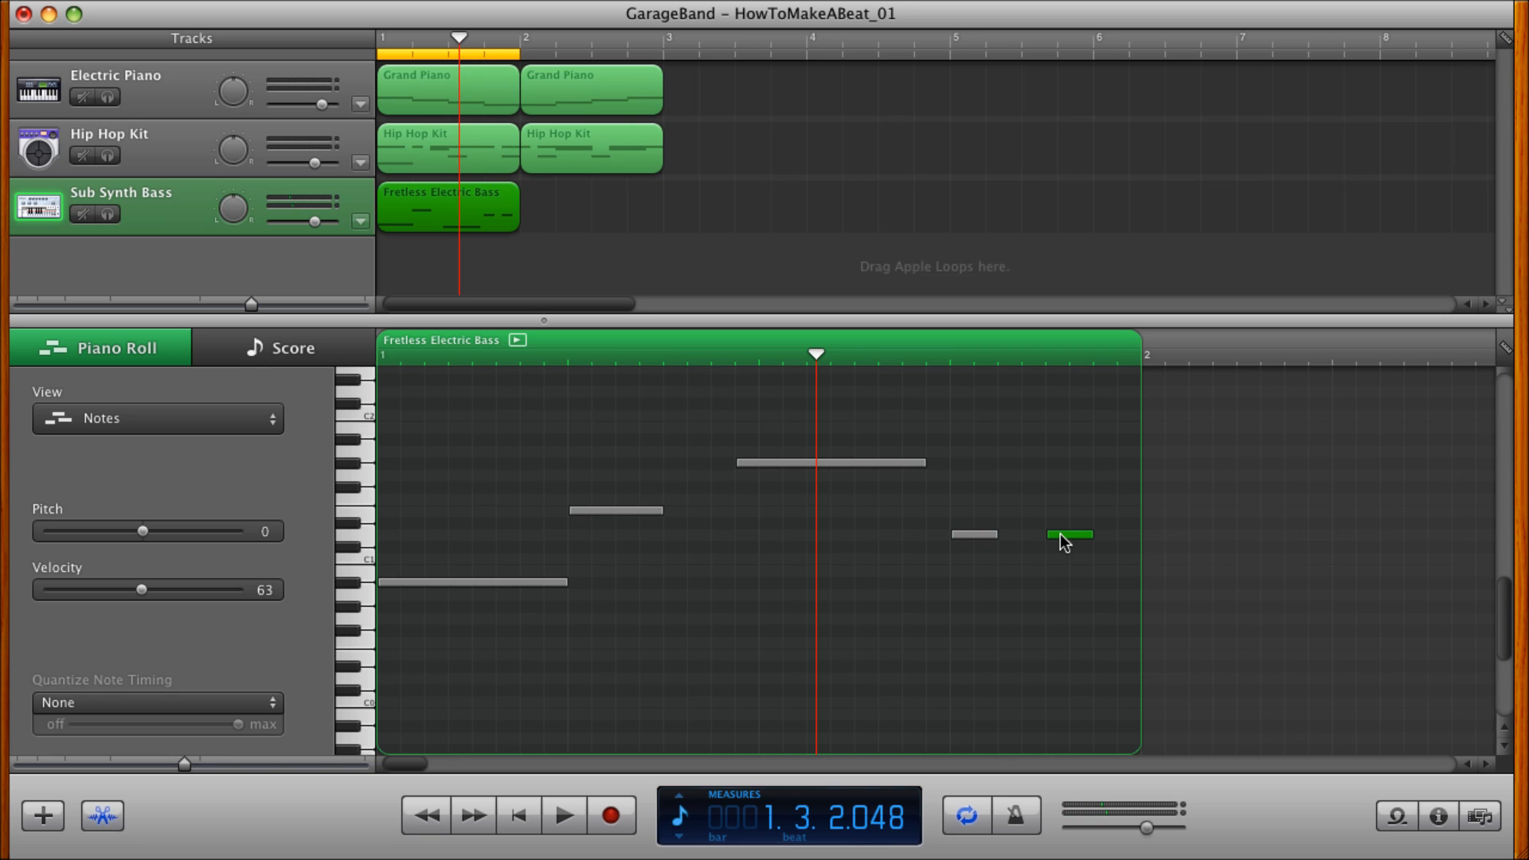
{"action": "left_click", "coordinate": [523, 811]}
{"action": "left_click", "coordinate": [559, 813]}
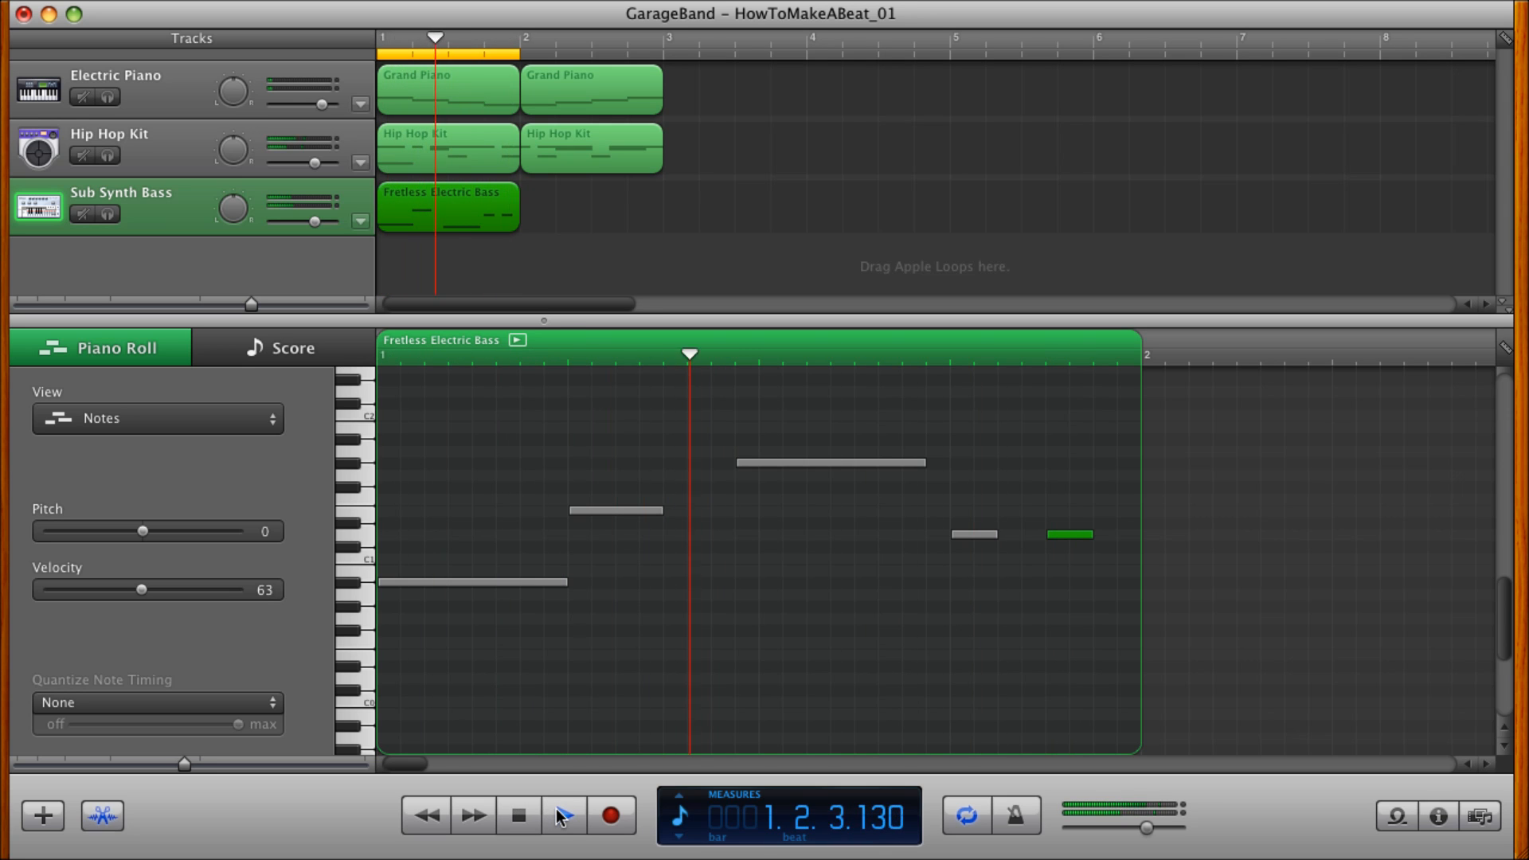
{"action": "left_click", "coordinate": [557, 810]}
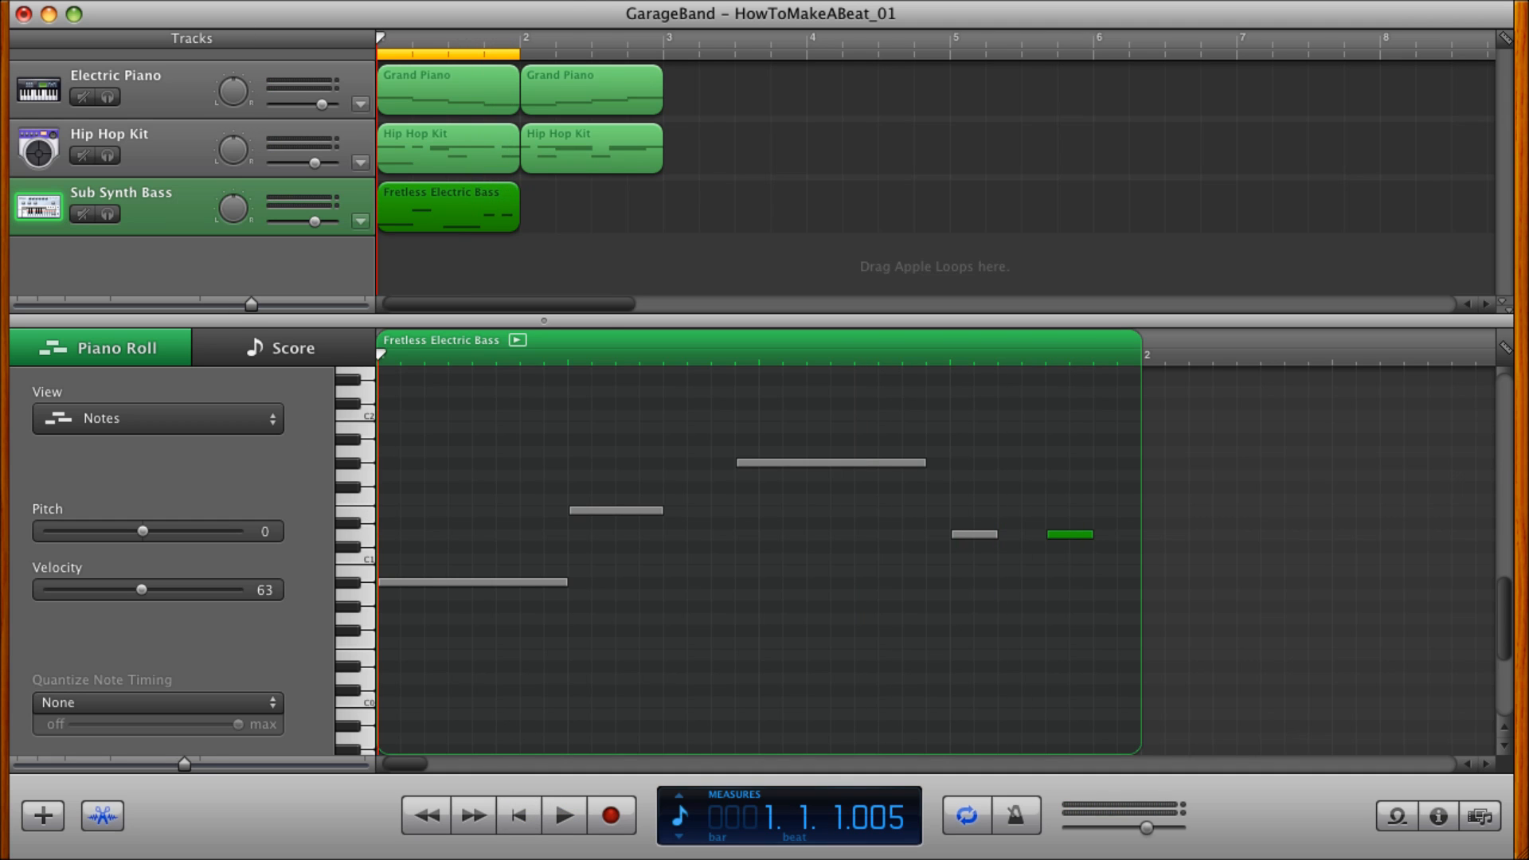
Add a new software instrument track below the Sub Synth Bass track and set its instrument to Hollywood Strings.
{"action": "left_click", "coordinate": [171, 2]}
{"action": "left_click", "coordinate": [213, 194]}
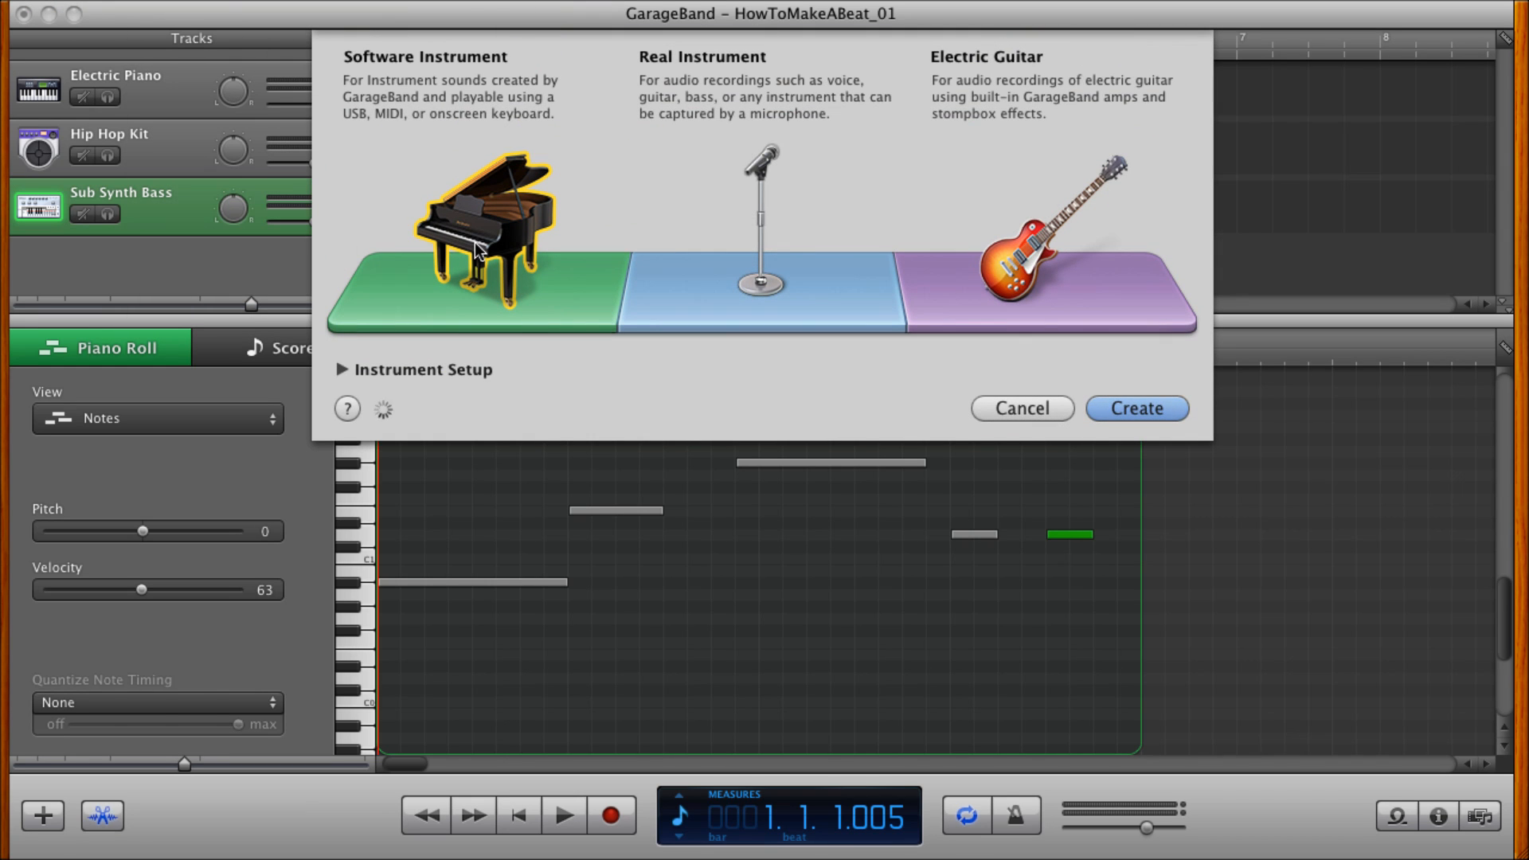
{"action": "double_click", "coordinate": [475, 242]}
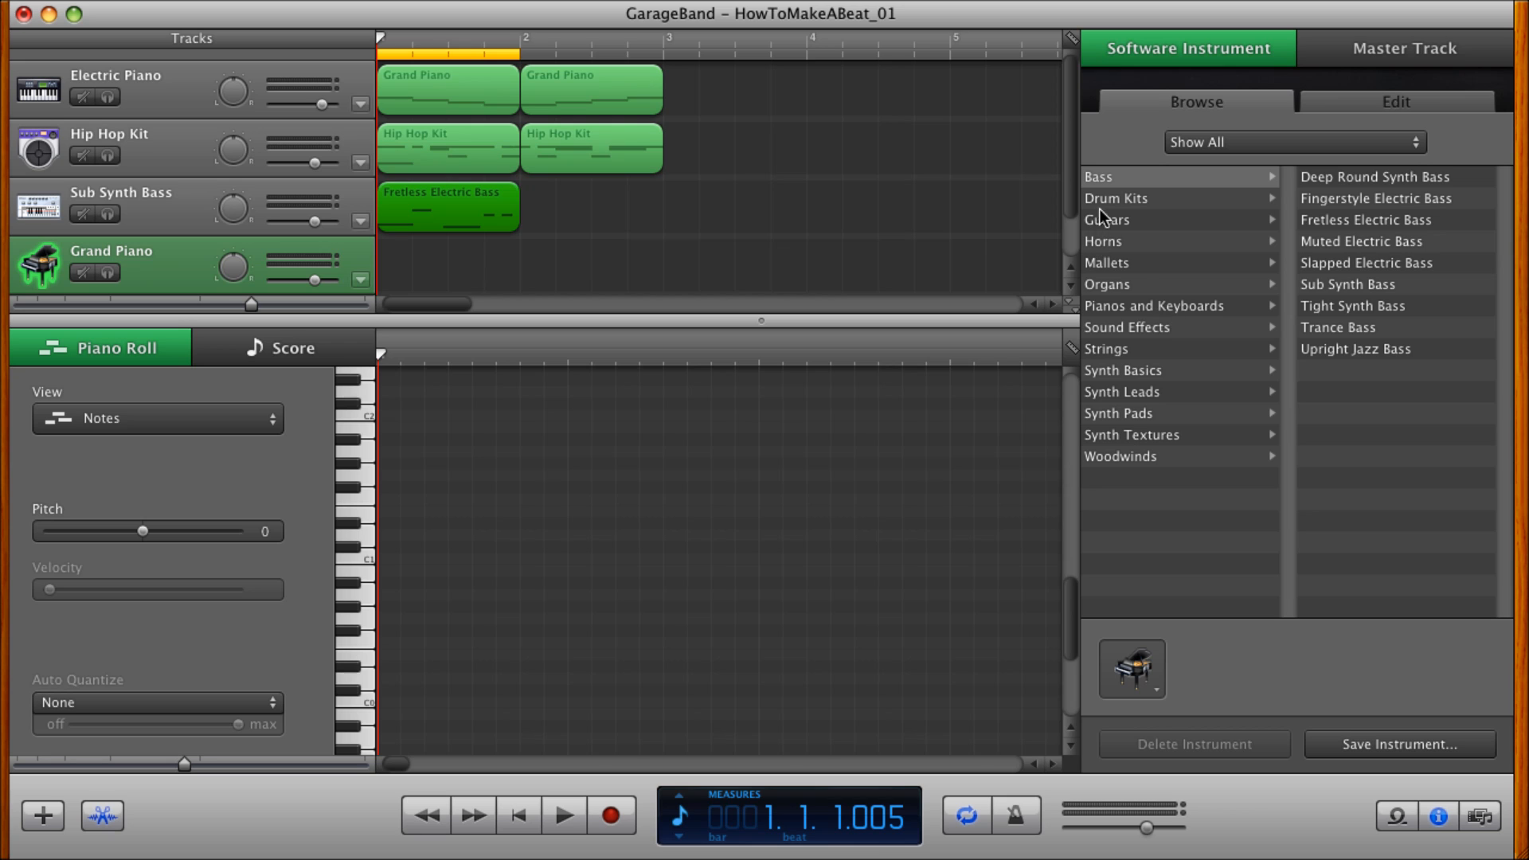
{"action": "left_click", "coordinate": [1102, 352]}
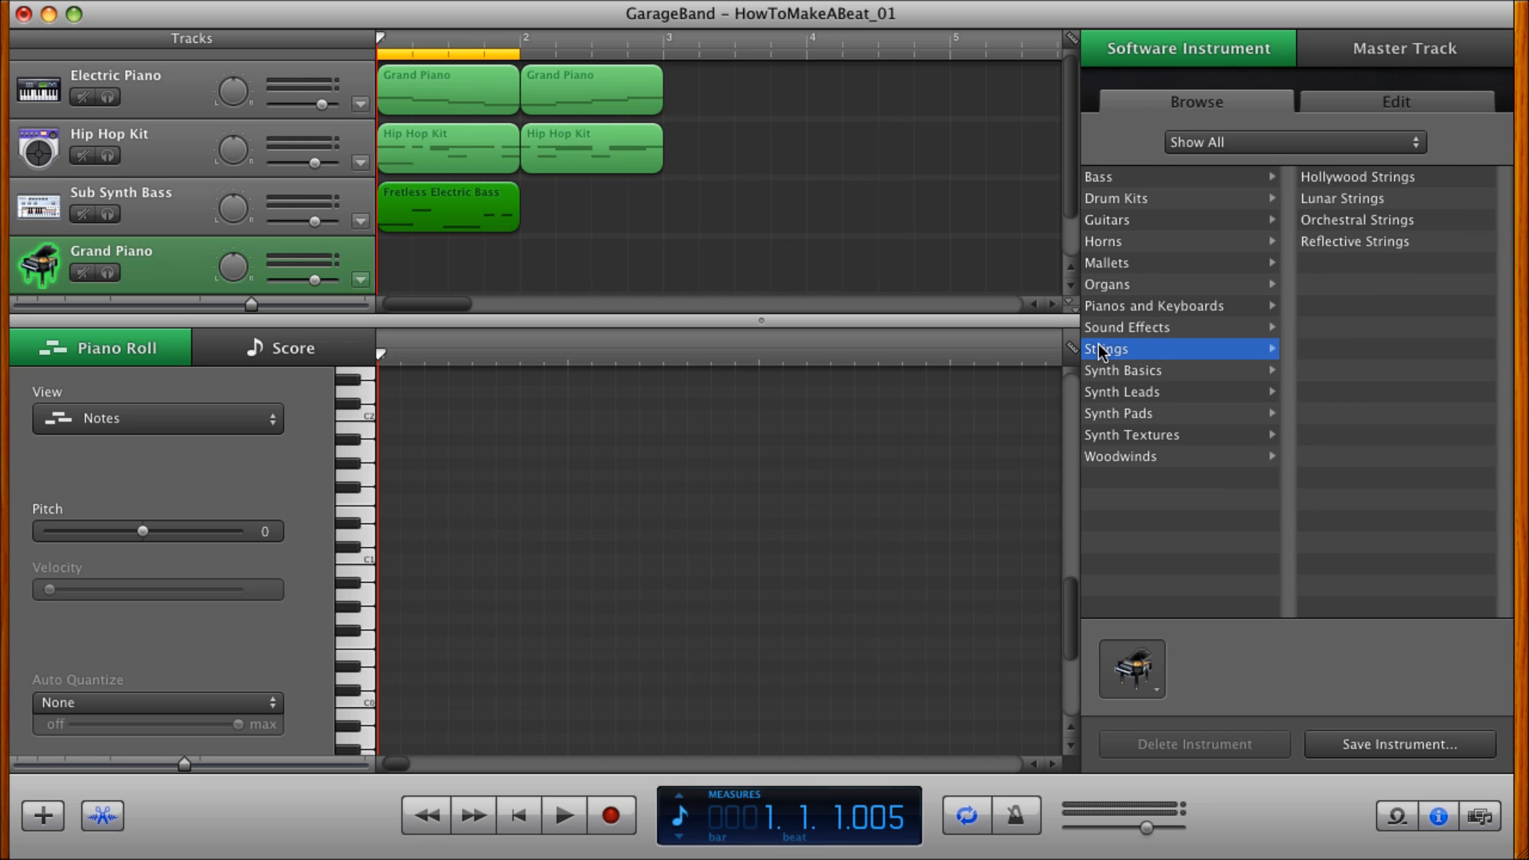
{"action": "left_click", "coordinate": [1314, 178]}
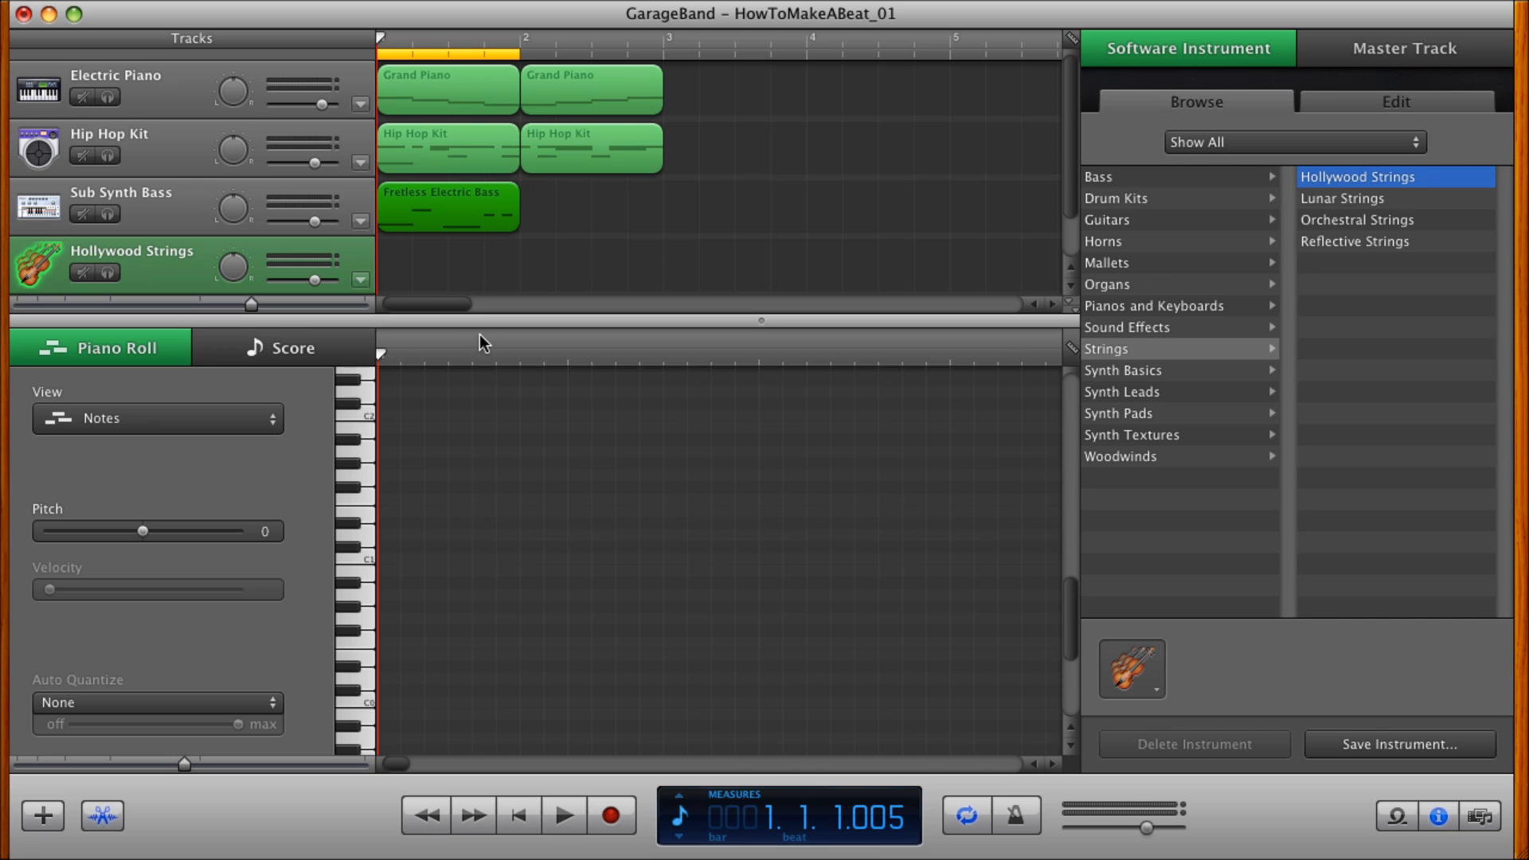
Create a region in measure 1 of the Hollywood Strings track, add a one-beat A#0 note at its start and audition it.
{"action": "left_click", "coordinate": [395, 257], "text": "super"}
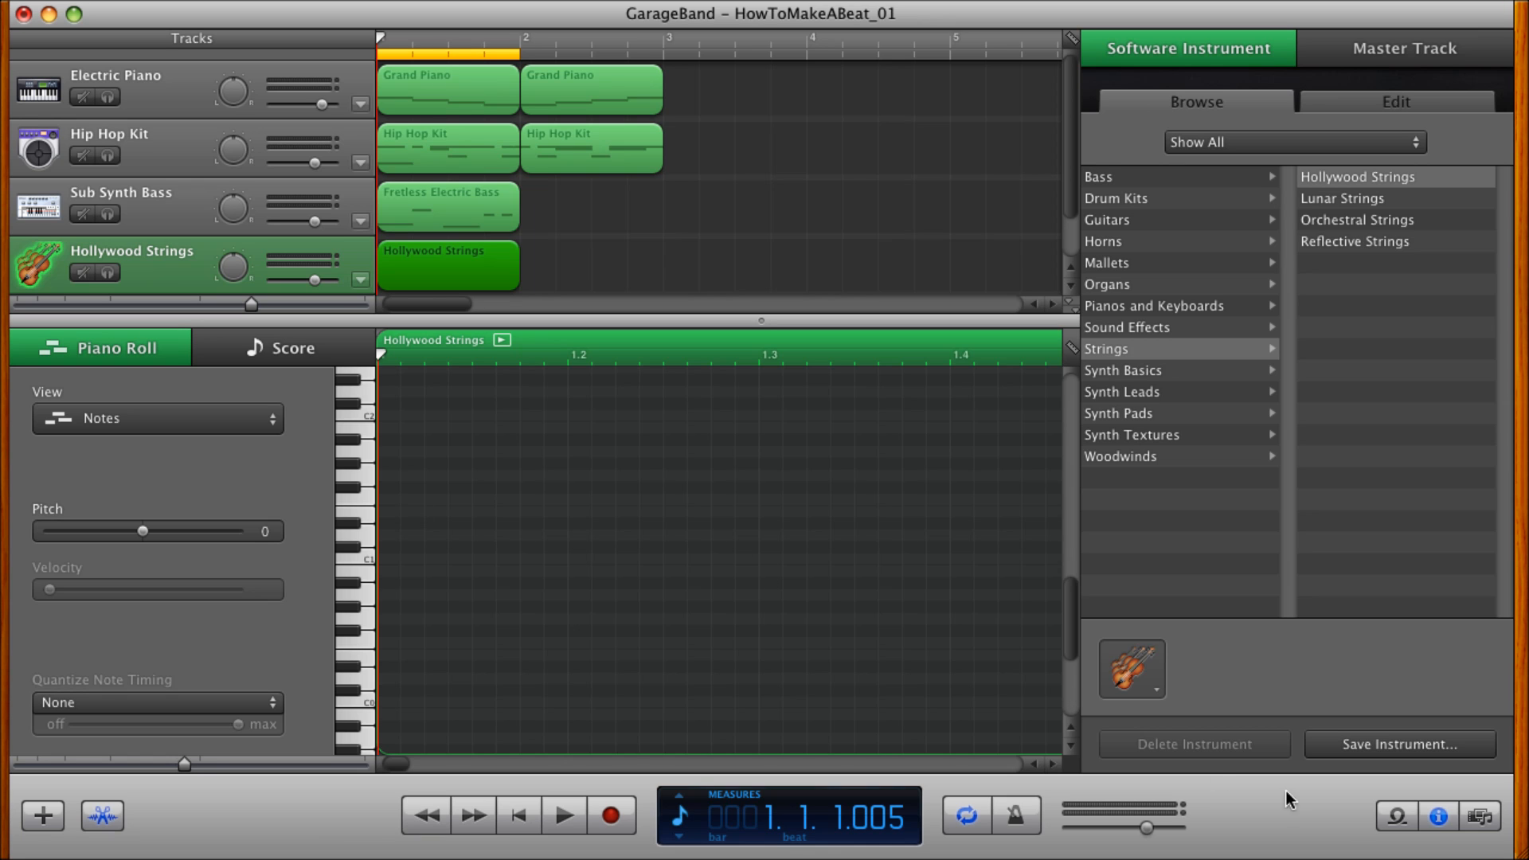
{"action": "left_click", "coordinate": [1439, 819]}
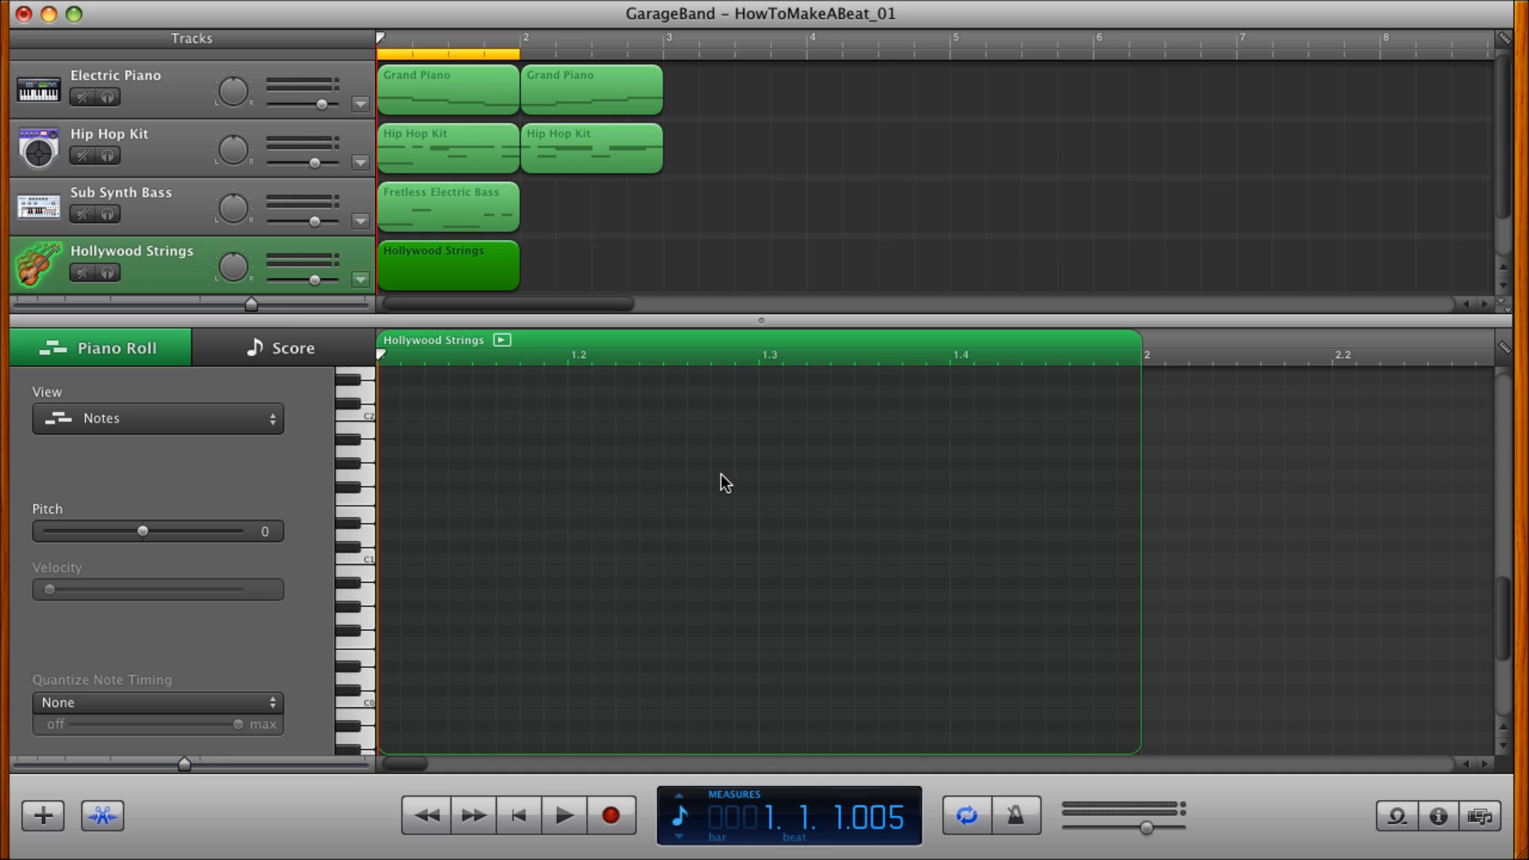
{"action": "left_click", "coordinate": [425, 259]}
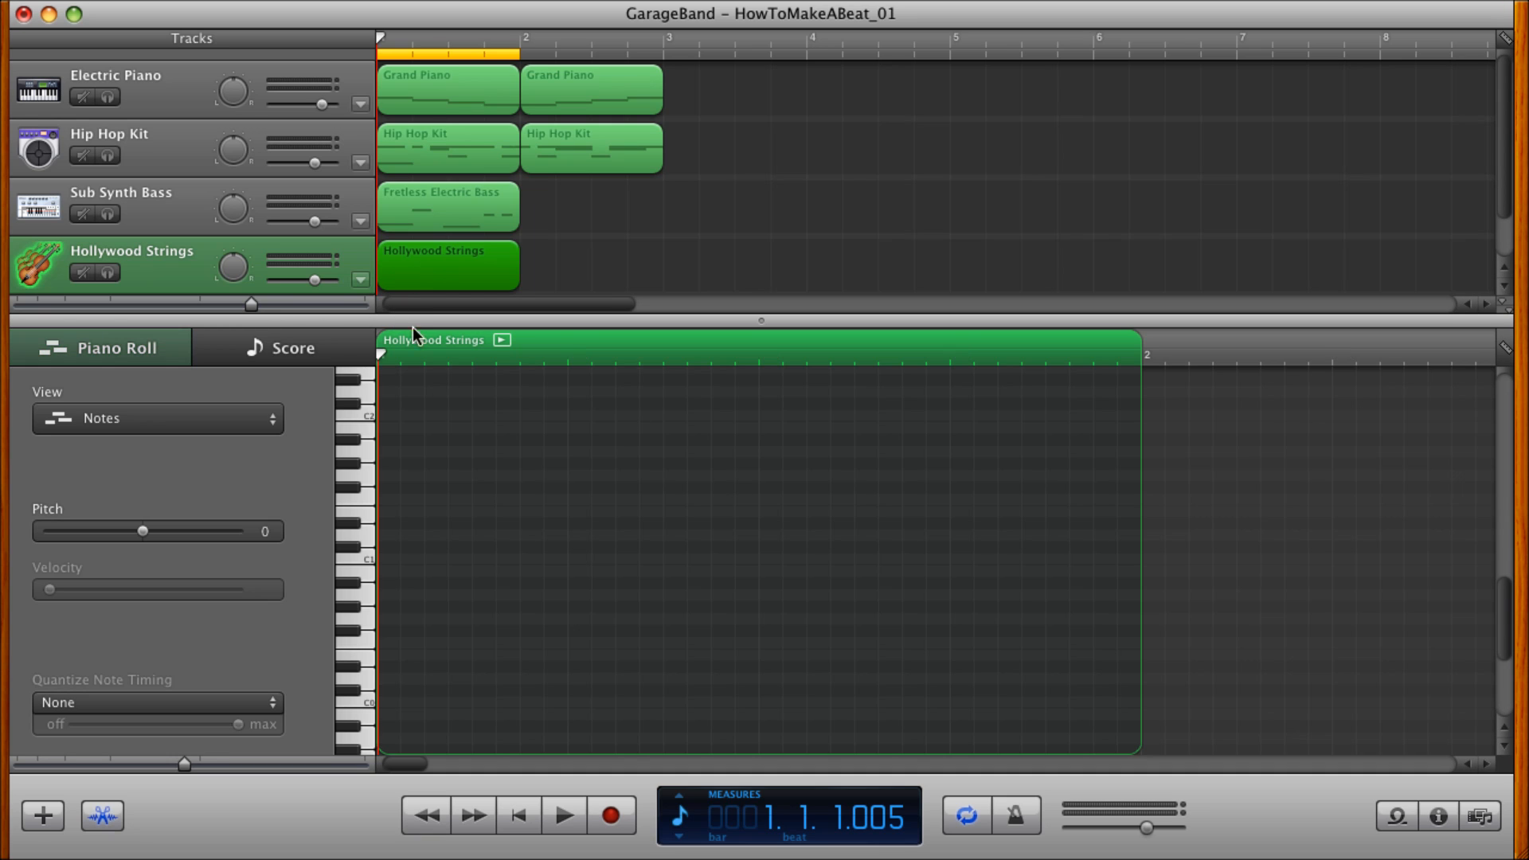
{"action": "left_click", "coordinate": [90, 355]}
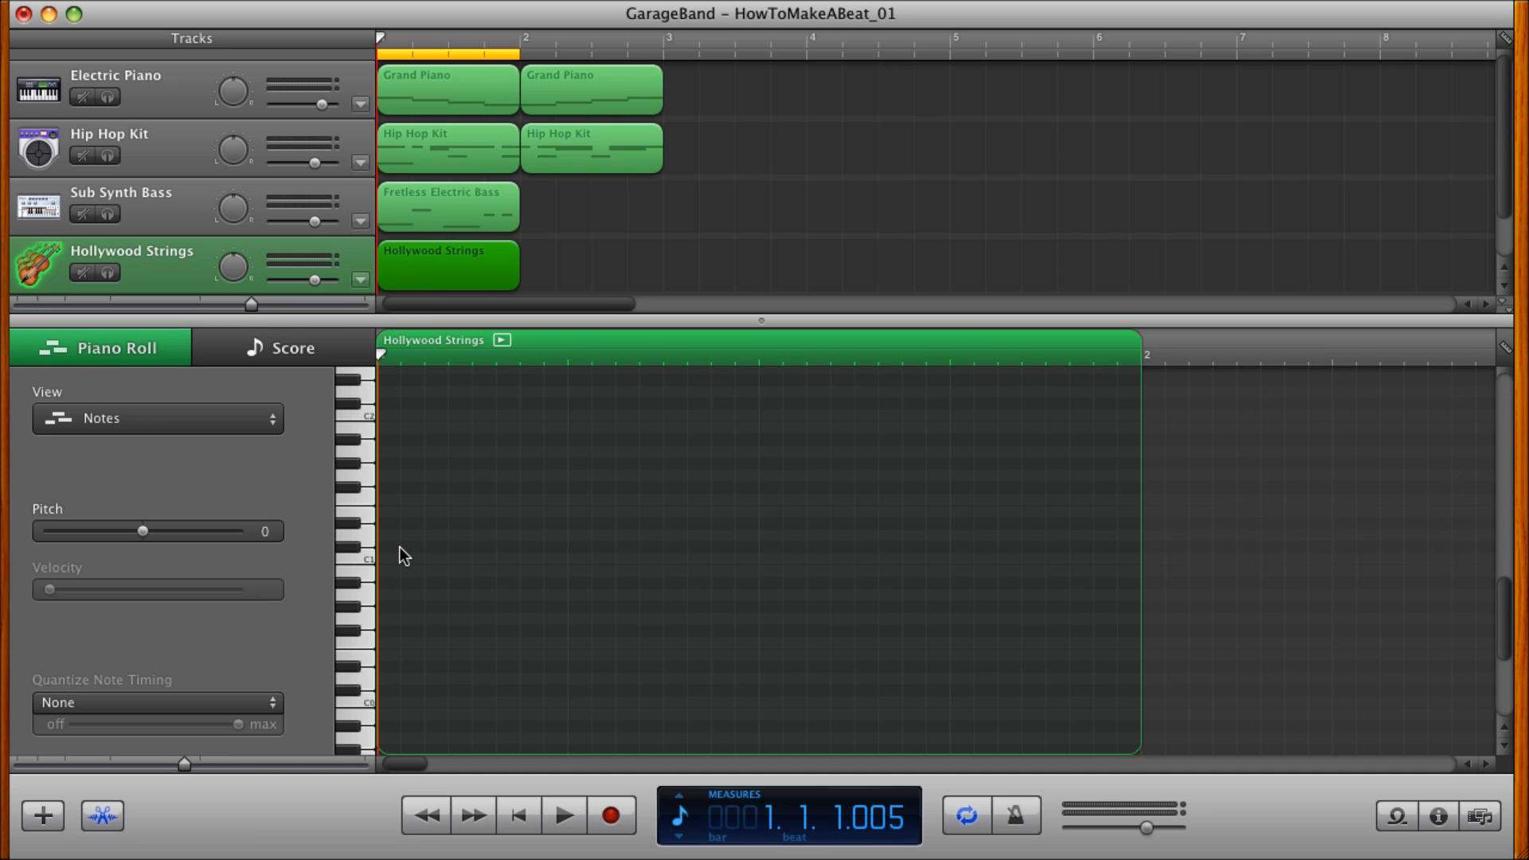
{"action": "left_click", "coordinate": [403, 544], "text": "super"}
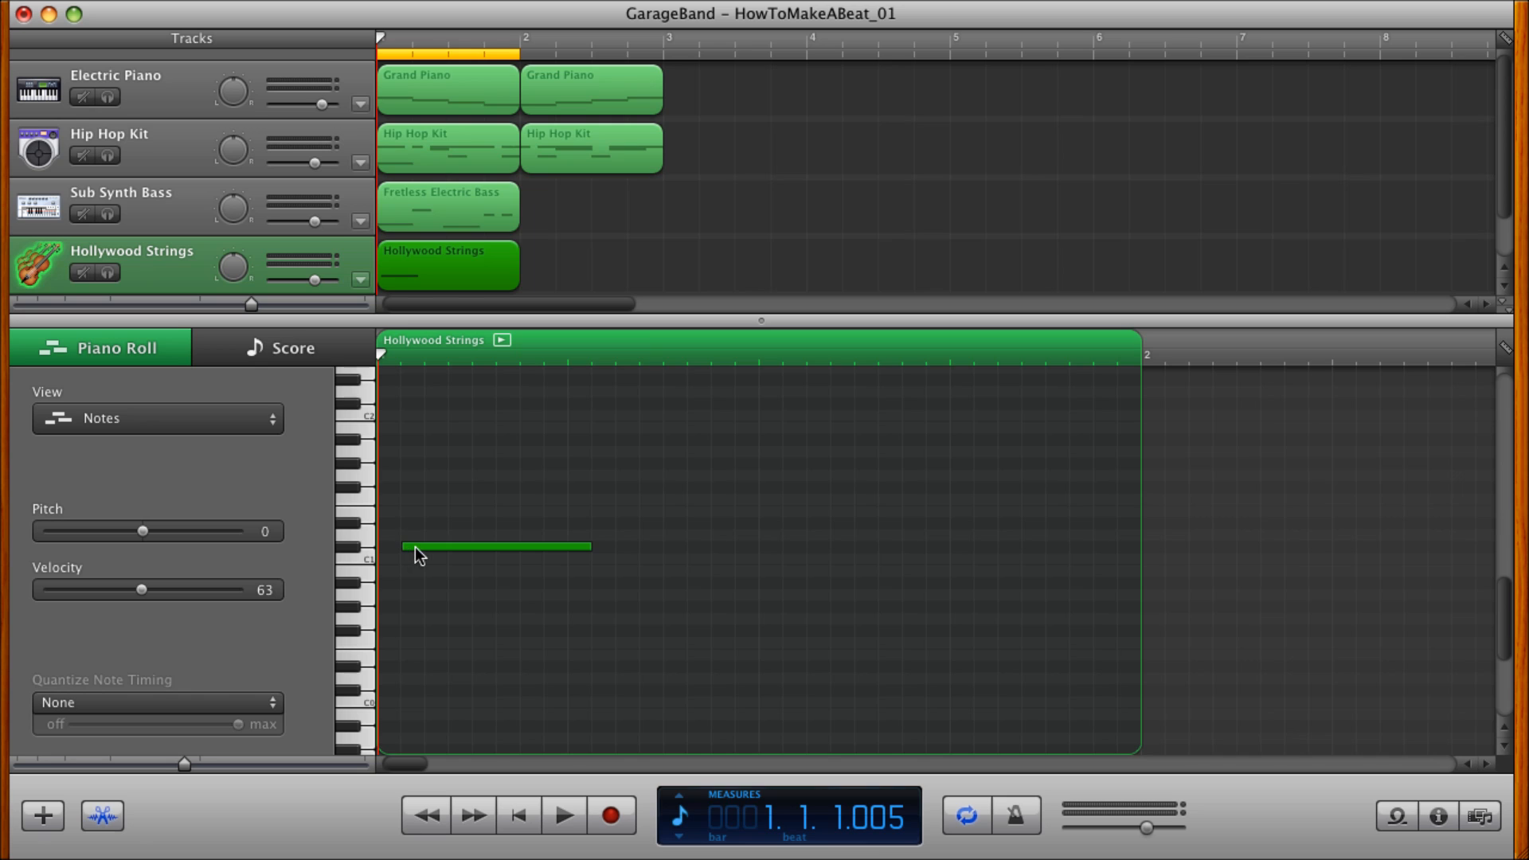
{"action": "left_click_drag", "start_coordinate": [415, 548], "coordinate": [396, 584]}
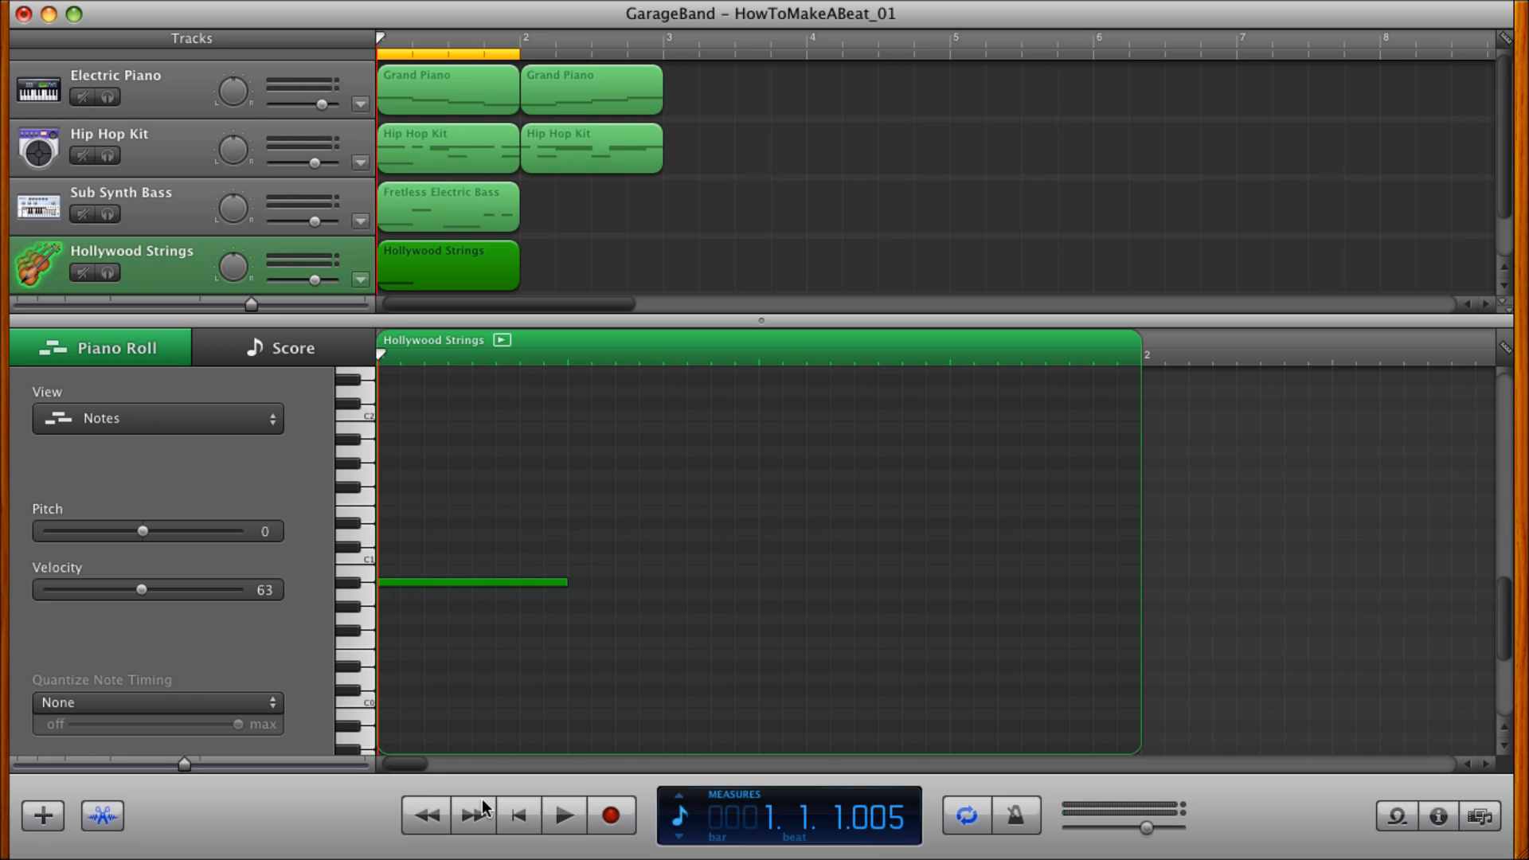
{"action": "left_click", "coordinate": [510, 805]}
{"action": "left_click", "coordinate": [564, 816]}
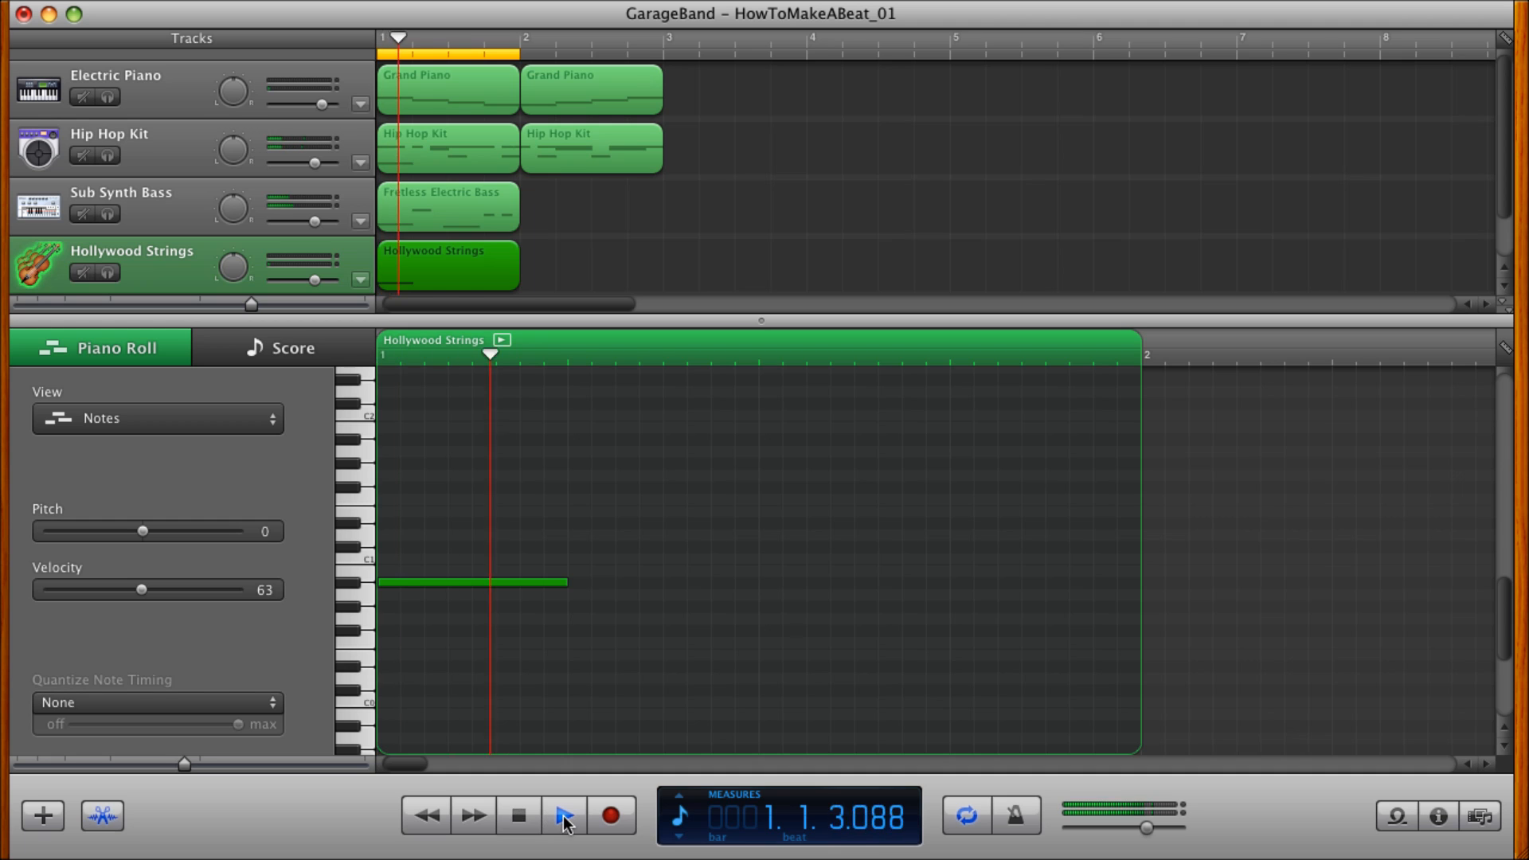
{"action": "left_click", "coordinate": [518, 817]}
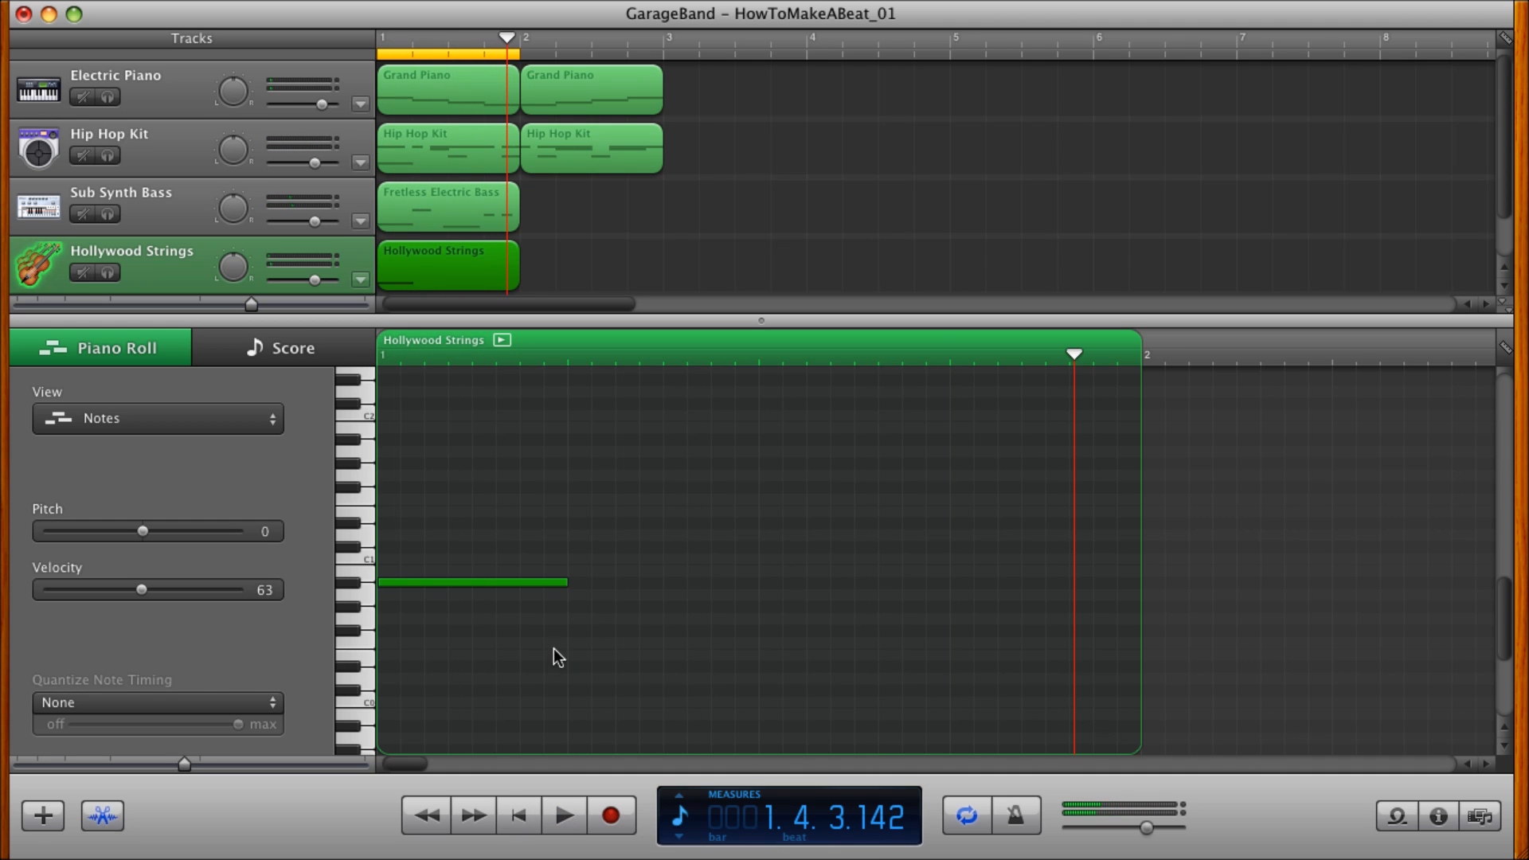
Raise the strings note to A#1, shorten it to a quarter beat and copy it every half beat to make four notes.
{"action": "left_click_drag", "start_coordinate": [422, 582], "coordinate": [398, 533]}
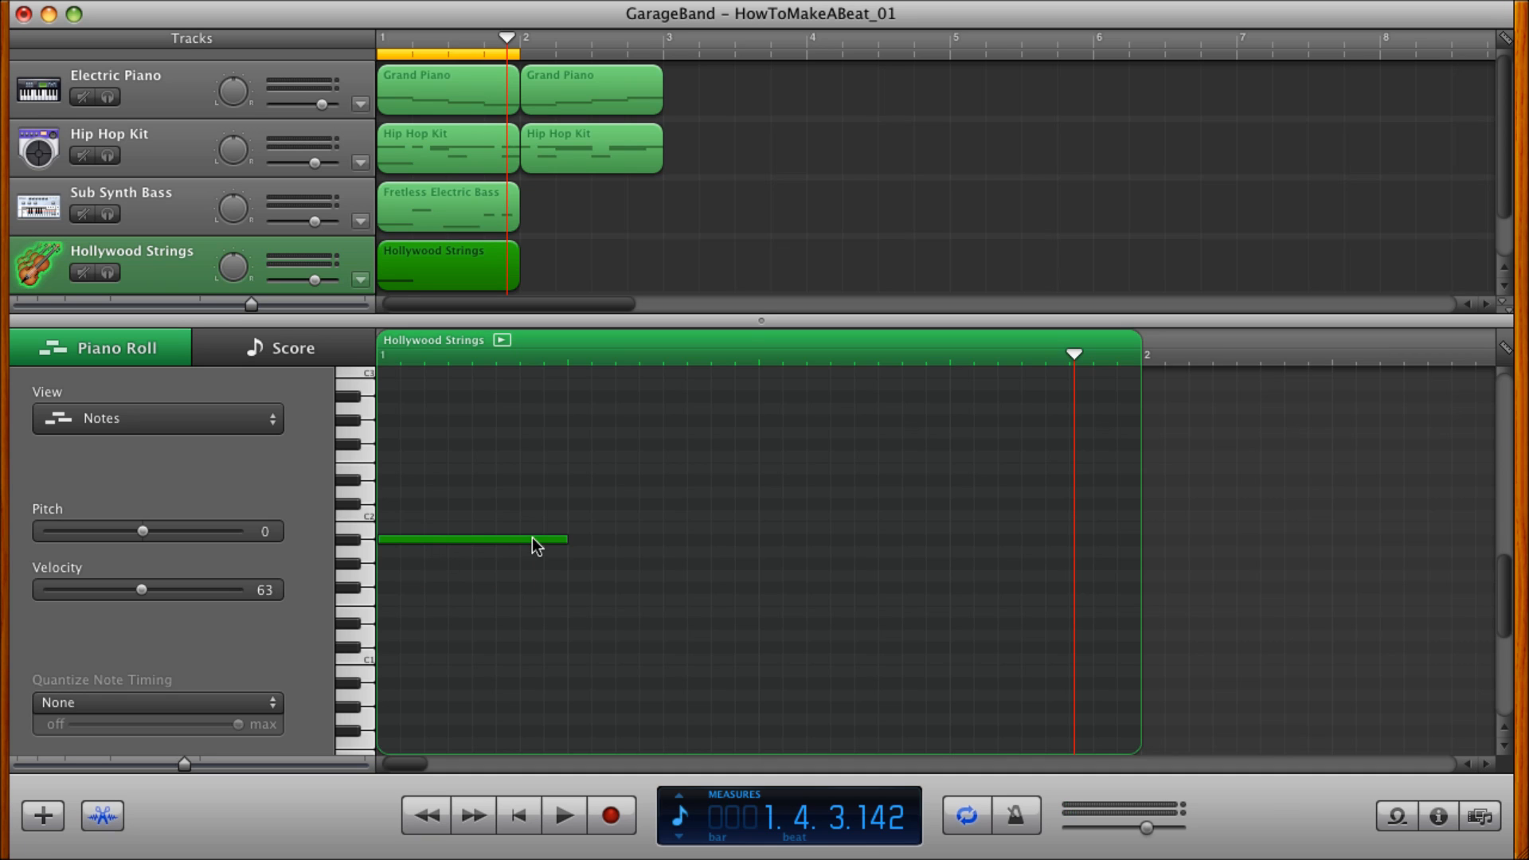
{"action": "left_click_drag", "start_coordinate": [565, 540], "coordinate": [487, 539]}
{"action": "left_click_drag", "start_coordinate": [497, 539], "coordinate": [688, 542]}
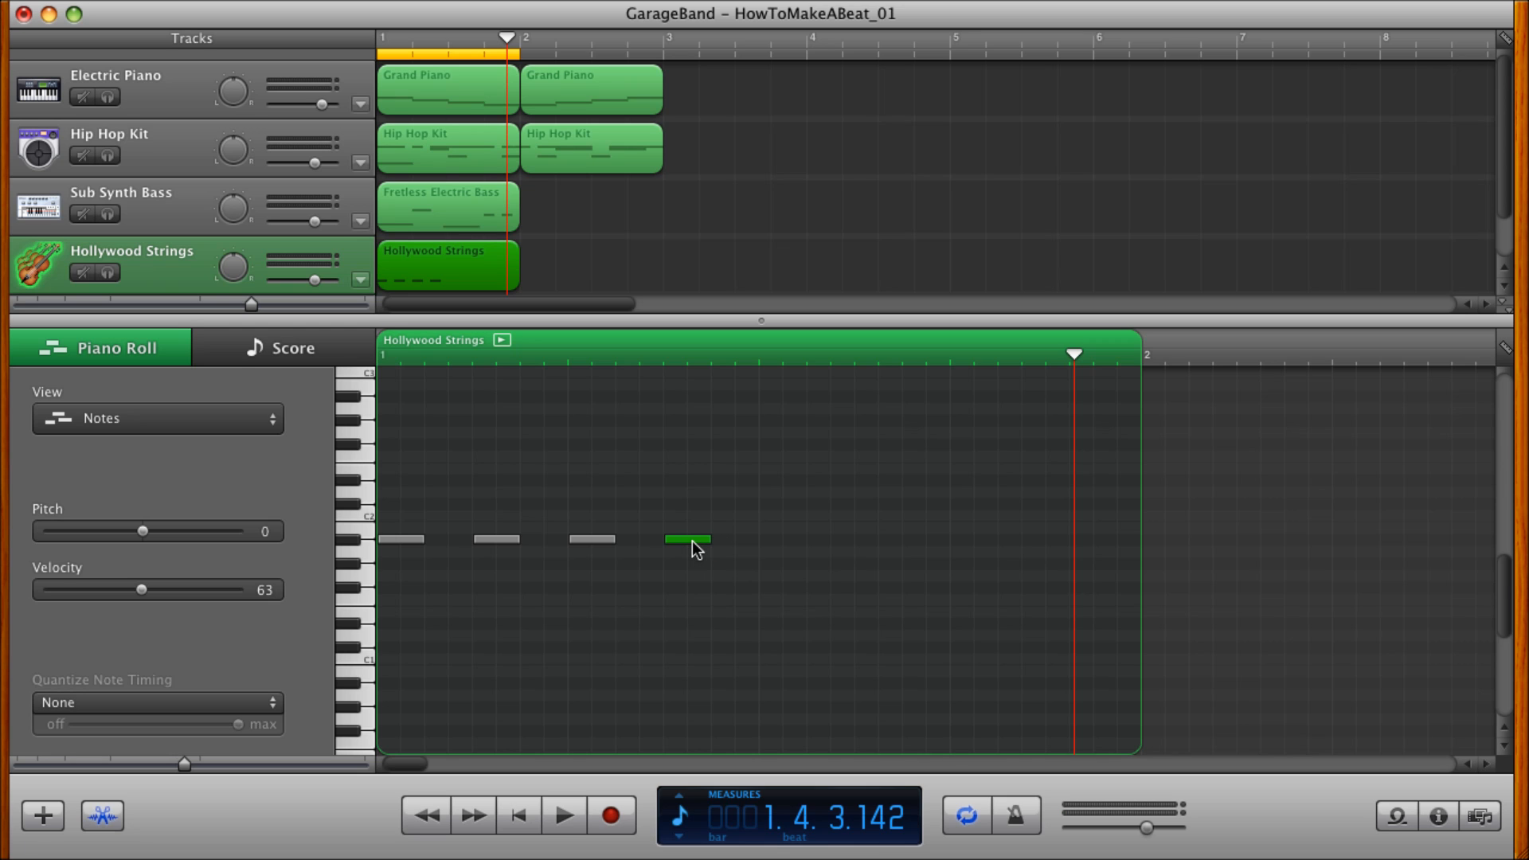
Copy the four A#1 strings notes an octave higher to A#2, duplicate all eight notes into the measure's second half, and play the loop.
{"action": "left_click_drag", "start_coordinate": [690, 542], "coordinate": [391, 390]}
{"action": "left_click_drag", "start_coordinate": [399, 384], "coordinate": [594, 398]}
{"action": "left_click_drag", "start_coordinate": [599, 407], "coordinate": [690, 400]}
{"action": "left_click_drag", "start_coordinate": [730, 552], "coordinate": [366, 384]}
{"action": "left_click_drag", "start_coordinate": [395, 537], "coordinate": [778, 534]}
{"action": "left_click", "coordinate": [516, 825]}
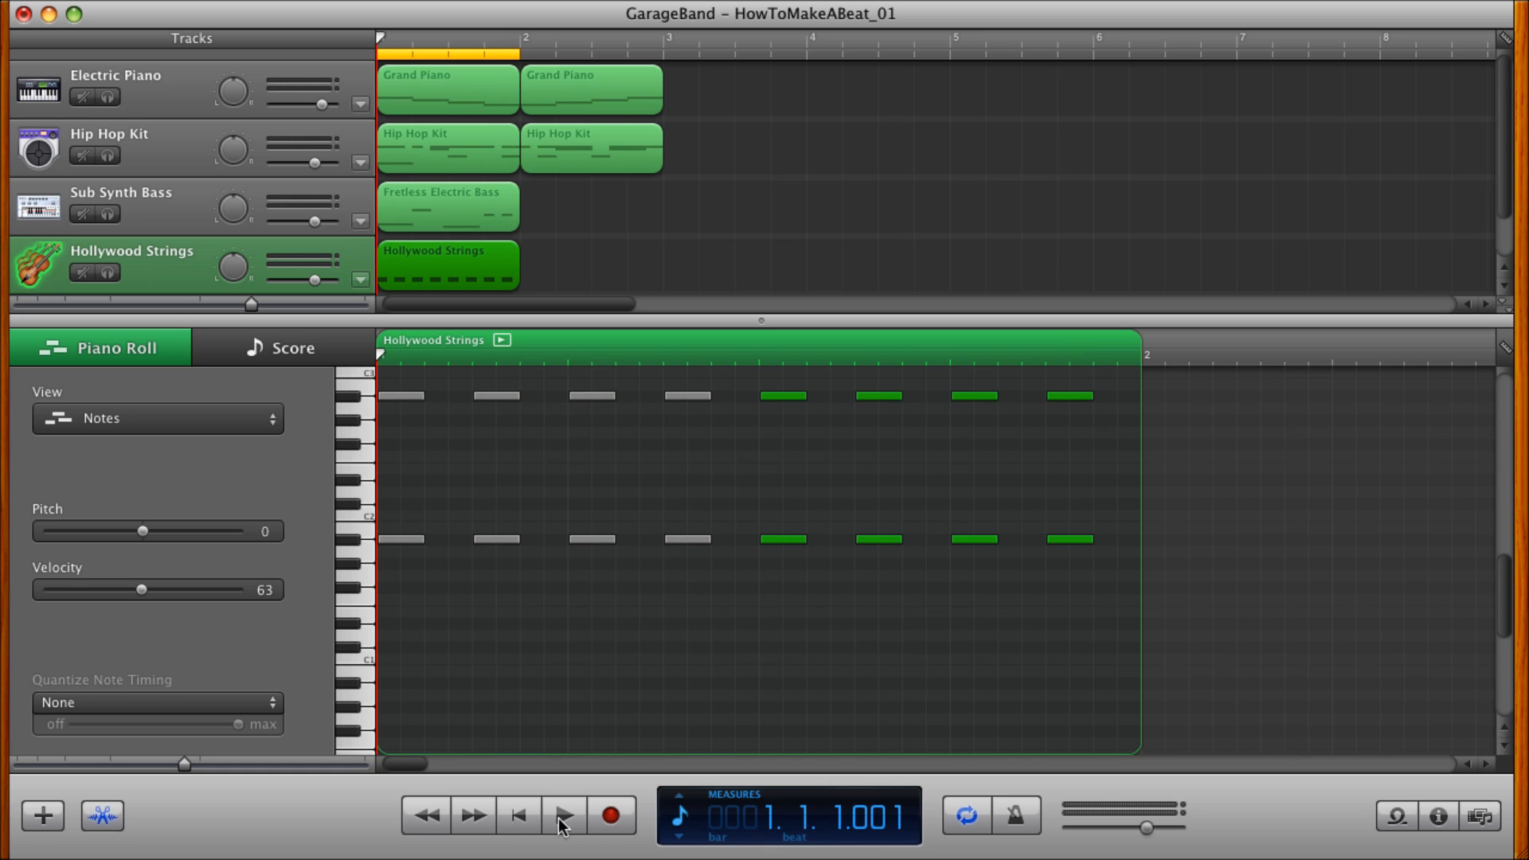
{"action": "left_click", "coordinate": [565, 814]}
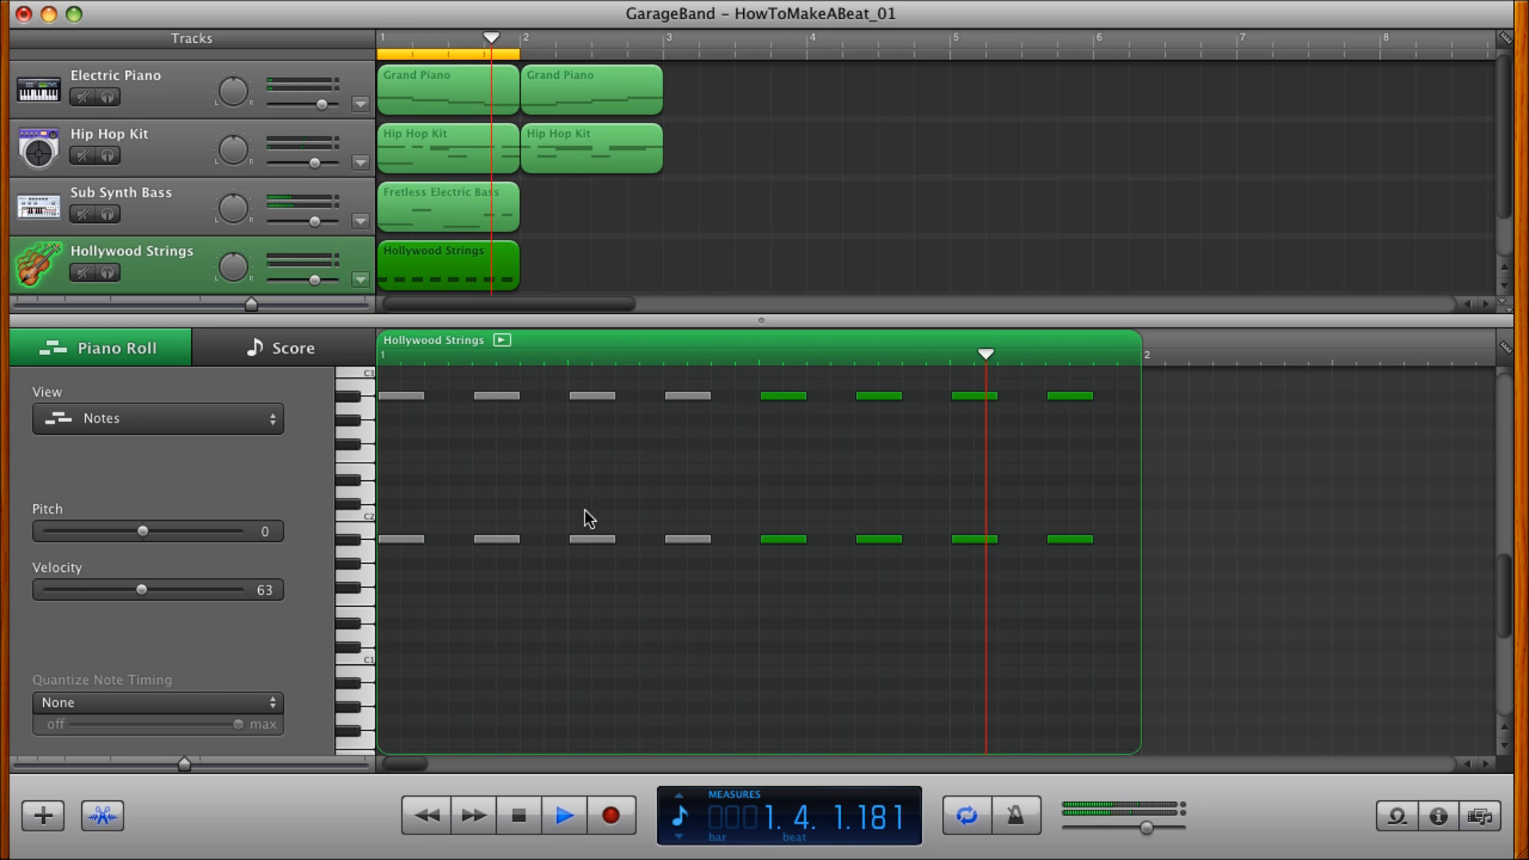
Lower the second and third pairs of strings notes to D#1 and D#2.
{"action": "left_click_drag", "start_coordinate": [532, 387], "coordinate": [476, 548]}
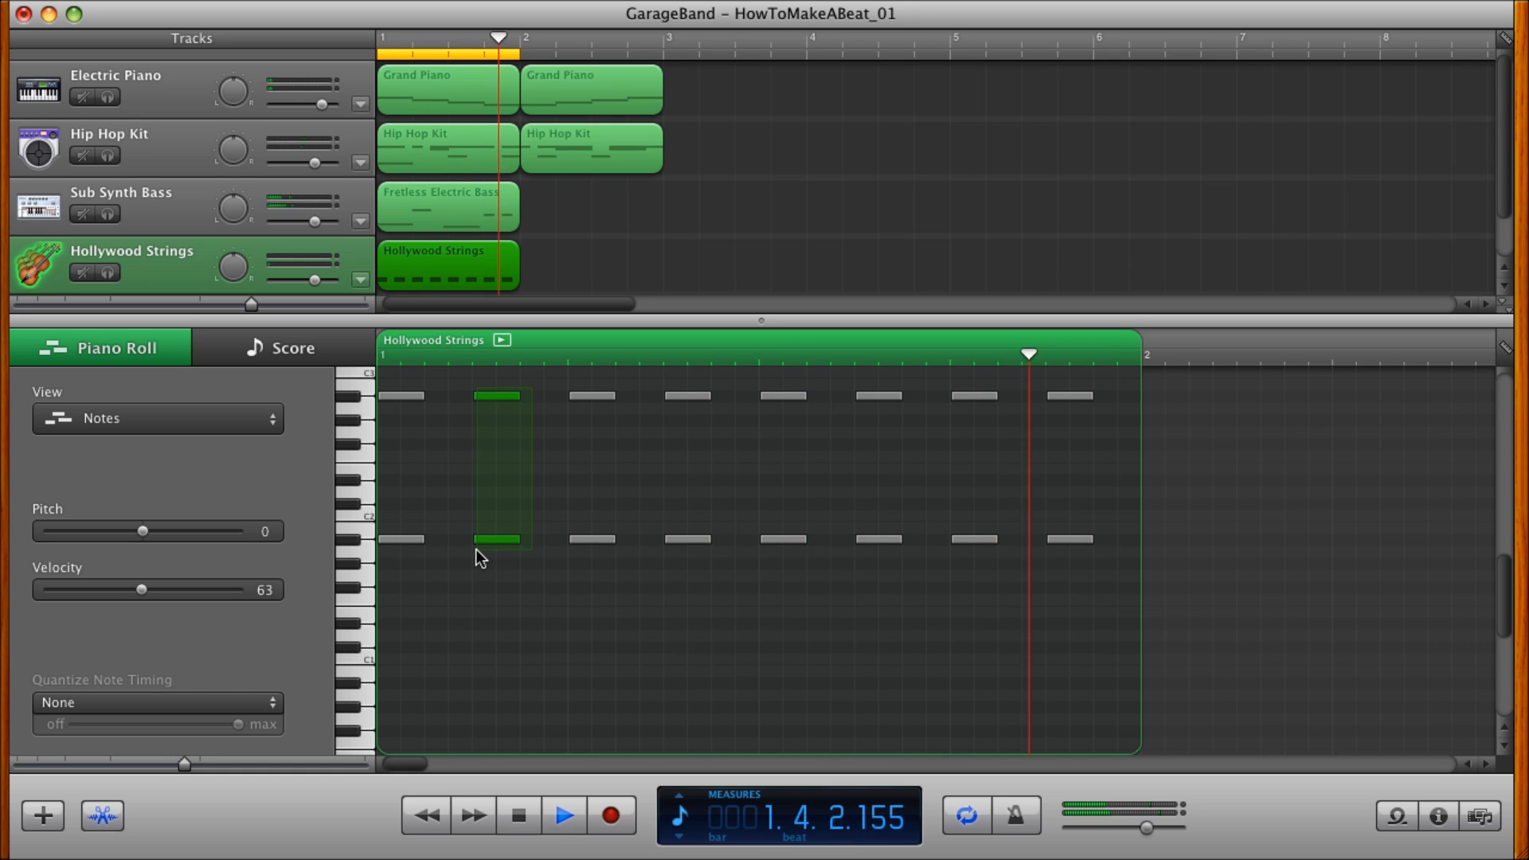
{"action": "left_click_drag", "start_coordinate": [485, 537], "coordinate": [486, 623]}
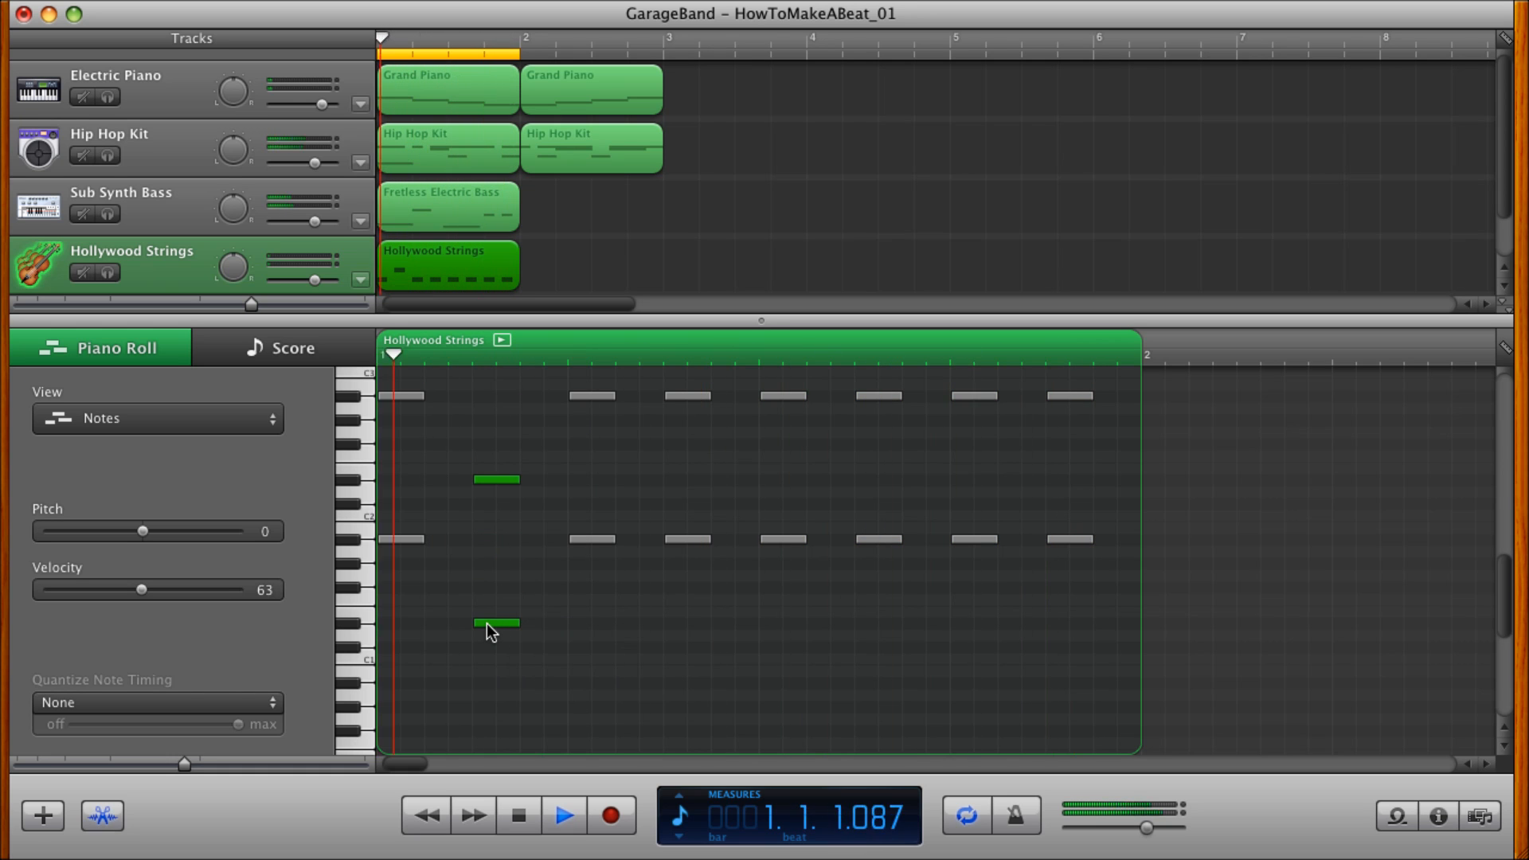
{"action": "left_click_drag", "start_coordinate": [559, 394], "coordinate": [588, 625]}
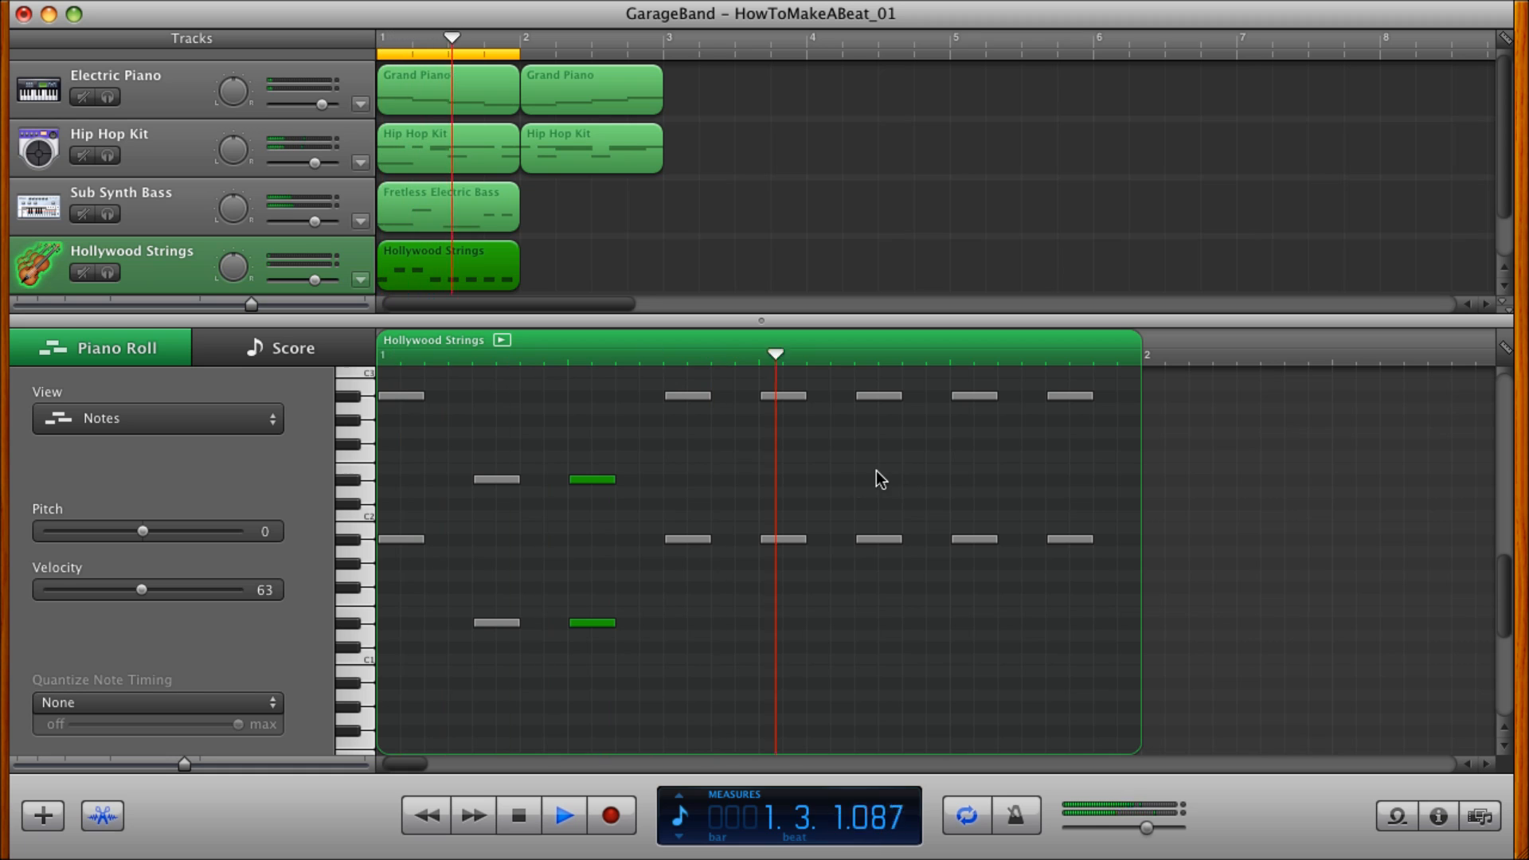
Lower the fifth and sixth pairs of strings notes, starting at beat 3, to F#0 and F#1.
{"action": "left_click_drag", "start_coordinate": [753, 381], "coordinate": [930, 563]}
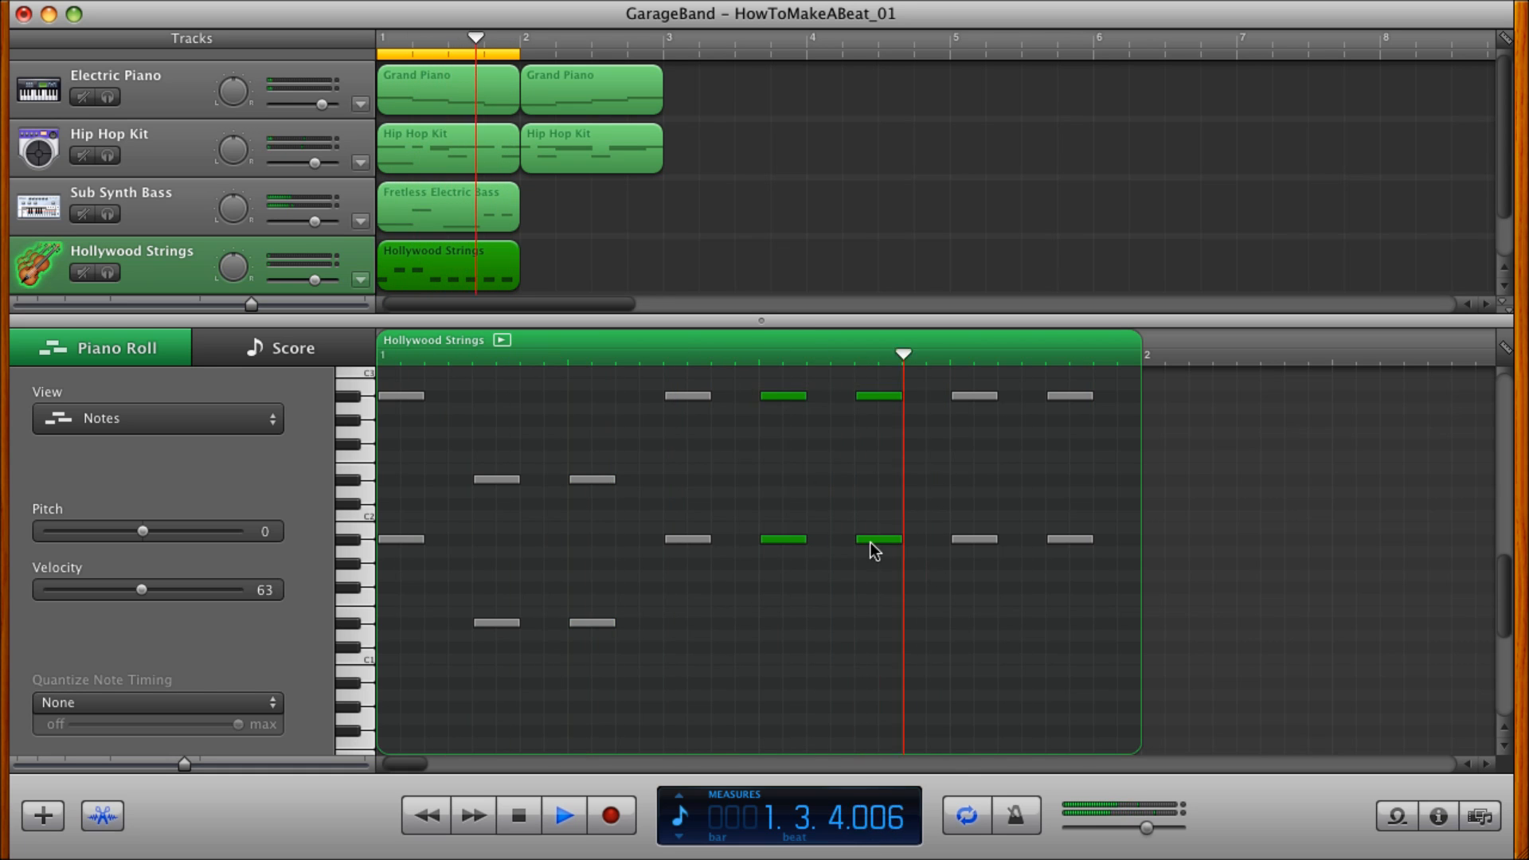
{"action": "mouse_move", "coordinate": [778, 396]}
{"action": "mouse_move", "coordinate": [778, 570]}
{"action": "left_mouse_down"}
{"action": "mouse_move", "coordinate": [776, 677]}
{"action": "mouse_move", "coordinate": [771, 586]}
{"action": "left_mouse_up"}
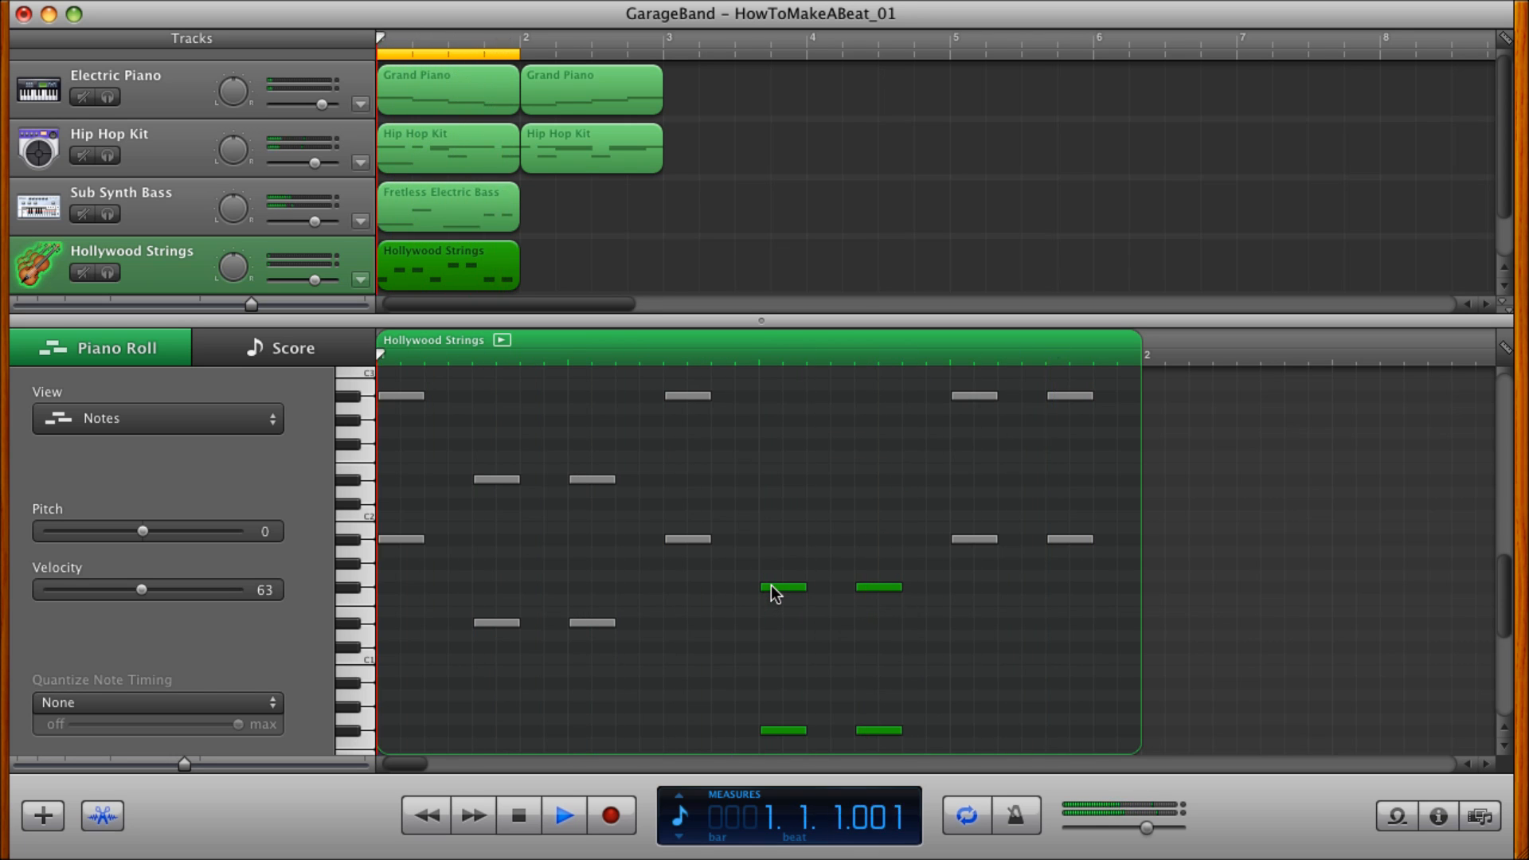
Raise the last two pairs of strings notes, starting at beat 4, one octave to A#2 and A#3.
{"action": "scroll", "coordinate": [901, 587], "scroll_direction": "up", "scroll_amount": 3}
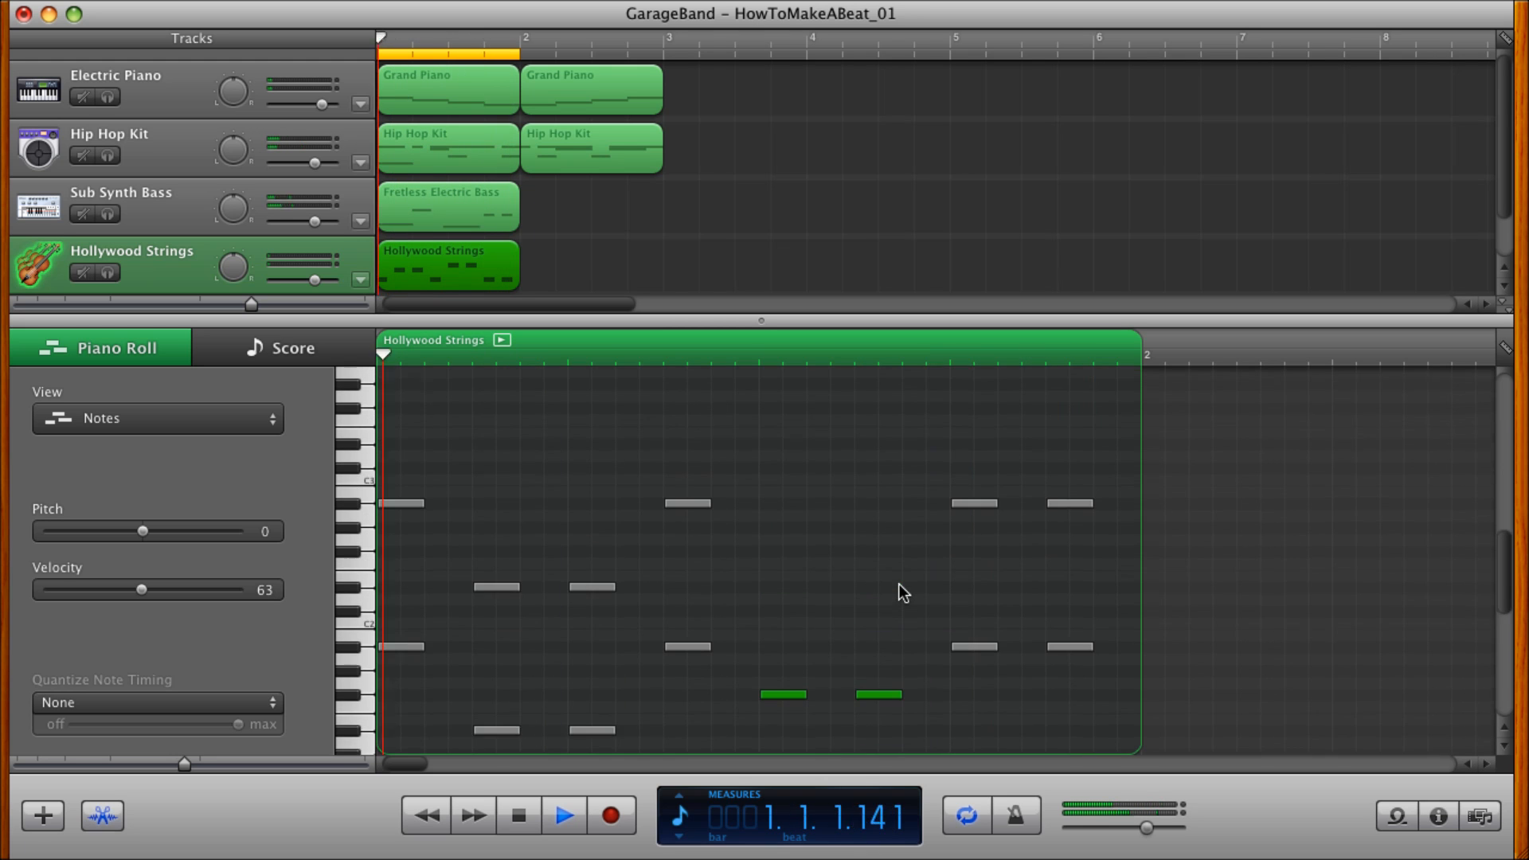
{"action": "left_click_drag", "start_coordinate": [932, 510], "coordinate": [1099, 675]}
{"action": "scroll", "coordinate": [1100, 676], "scroll_direction": "up", "scroll_amount": 3}
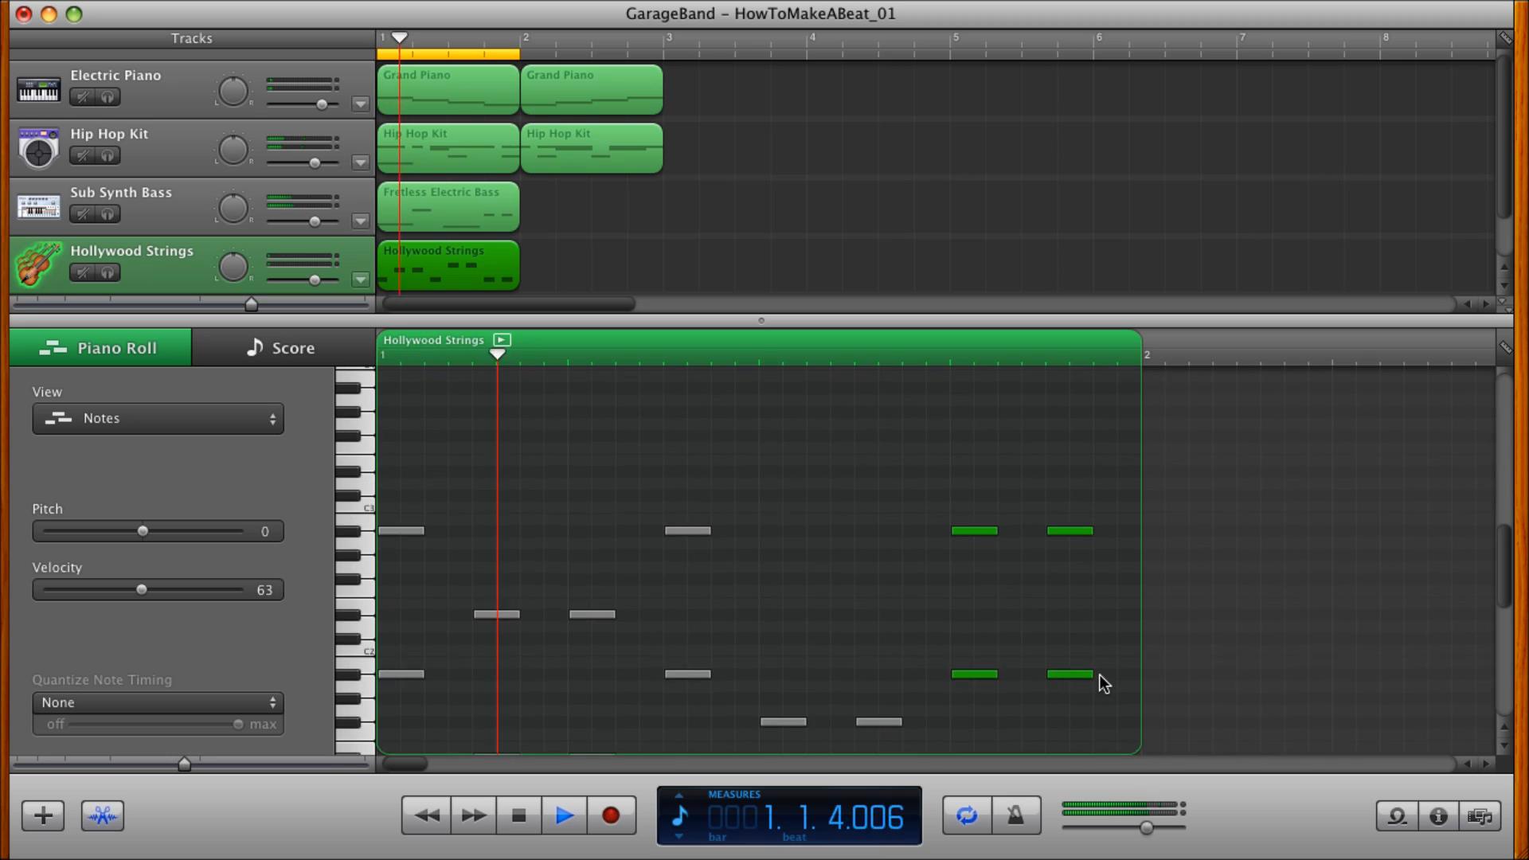
{"action": "left_click_drag", "start_coordinate": [973, 549], "coordinate": [963, 404]}
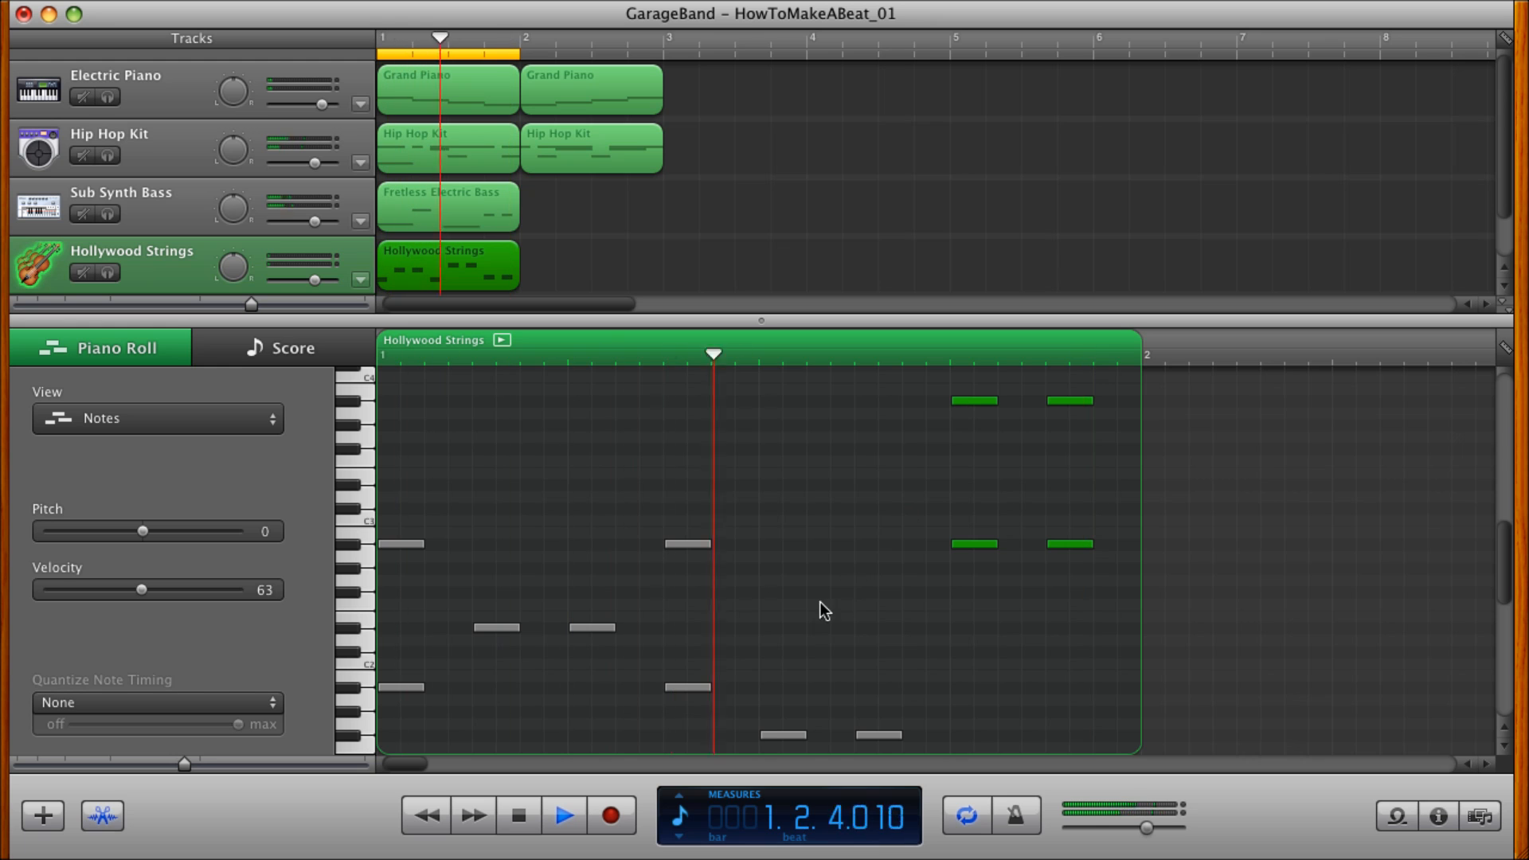
Raise the fifth and sixth pairs of strings notes, starting at beat 3, to D#2 and D#3.
{"action": "scroll", "coordinate": [856, 612], "scroll_direction": "down", "scroll_amount": 4}
{"action": "scroll", "coordinate": [854, 606], "scroll_direction": "down", "scroll_amount": 1}
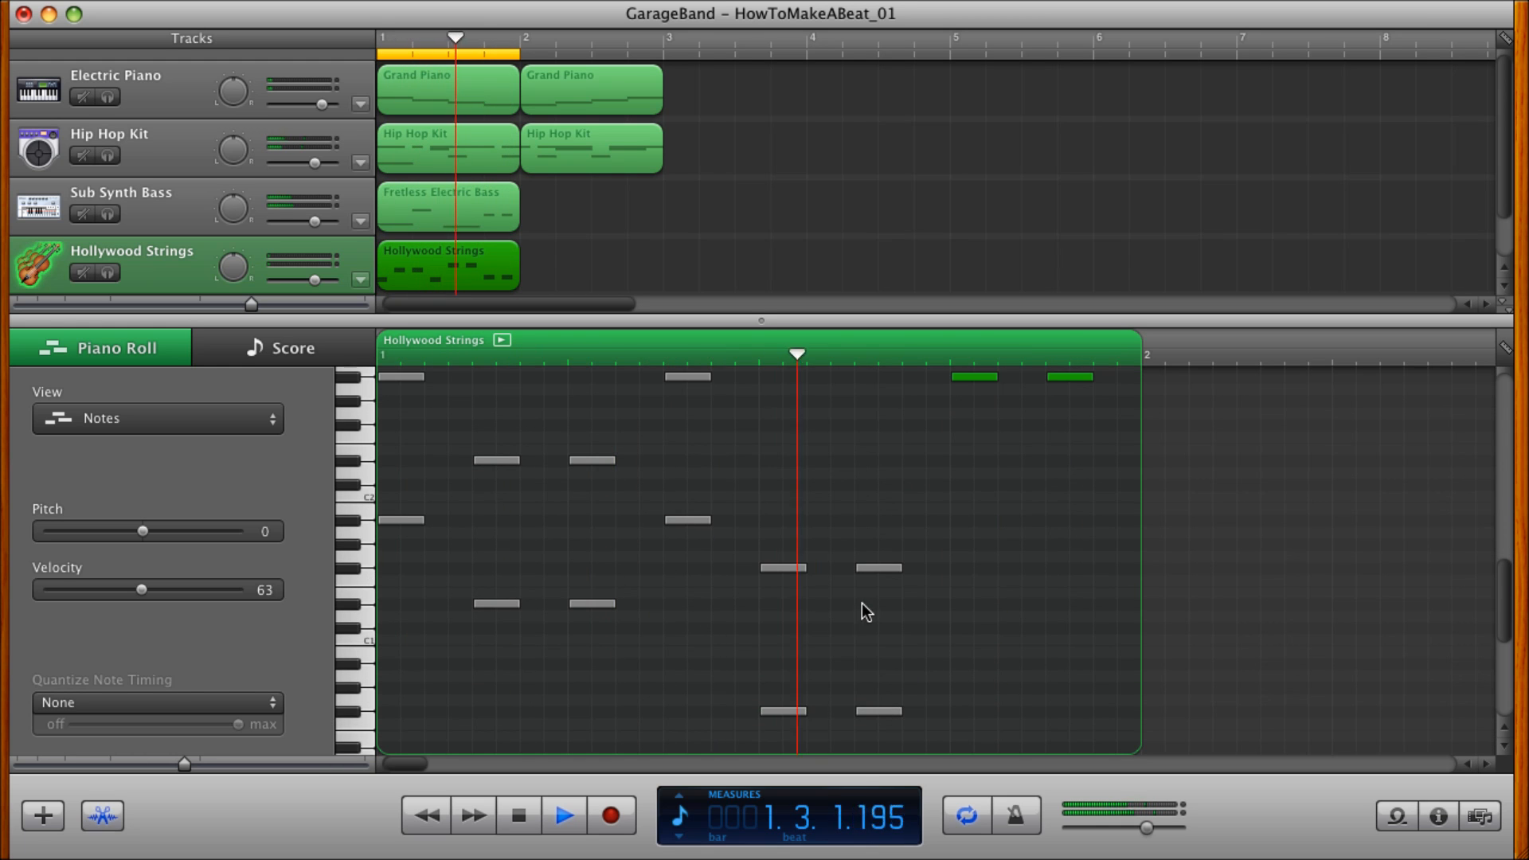
{"action": "left_click_drag", "start_coordinate": [942, 530], "coordinate": [759, 648]}
{"action": "left_click_drag", "start_coordinate": [746, 731], "coordinate": [741, 747]}
{"action": "scroll", "coordinate": [933, 599], "scroll_direction": "up", "scroll_amount": 2}
{"action": "scroll", "coordinate": [934, 599], "scroll_direction": "up", "scroll_amount": 1}
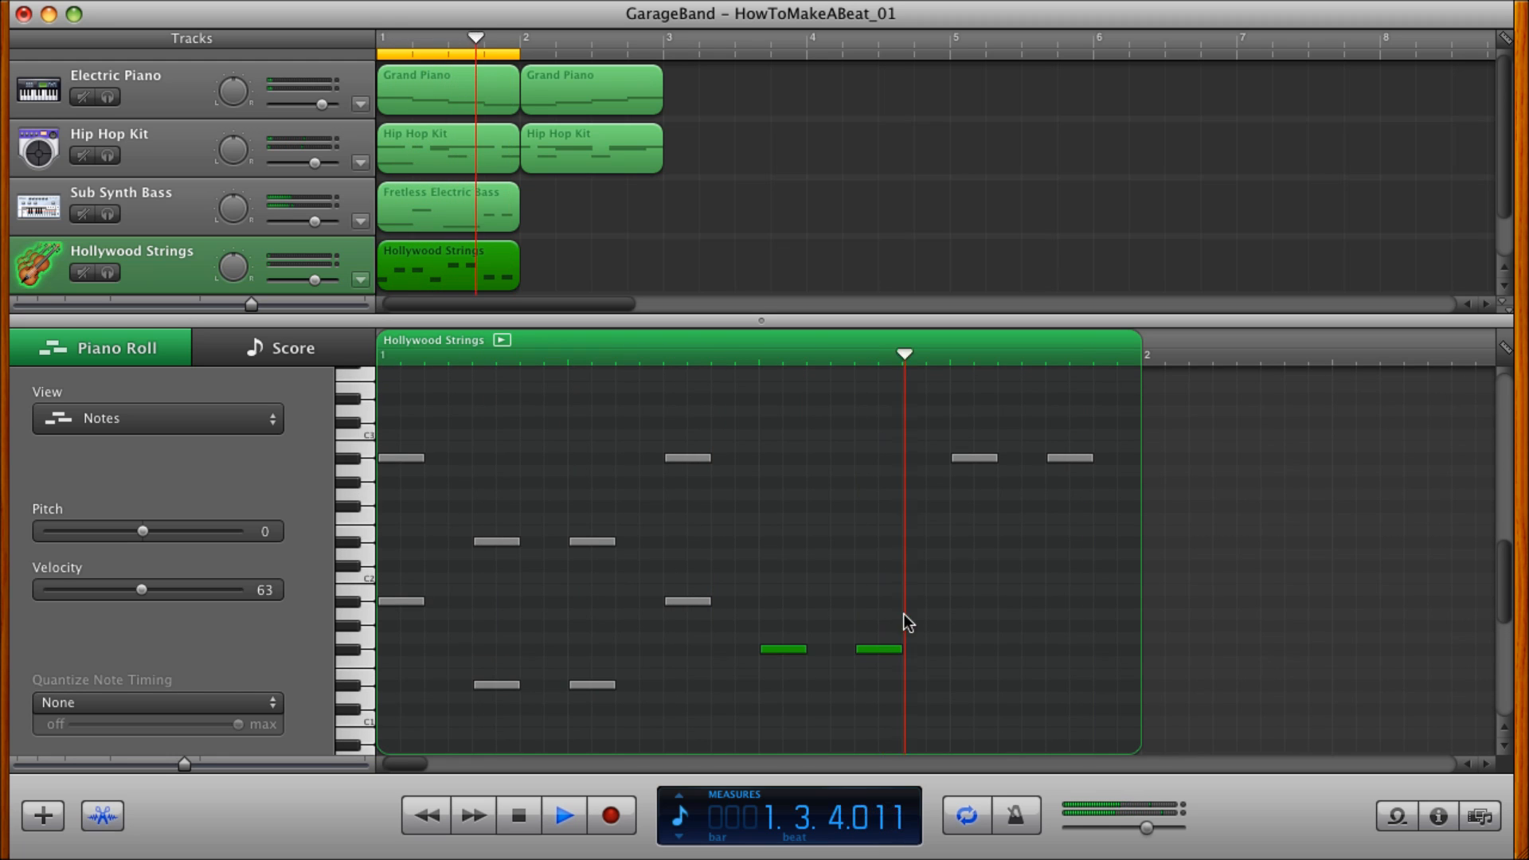
{"action": "left_click_drag", "start_coordinate": [881, 646], "coordinate": [868, 395]}
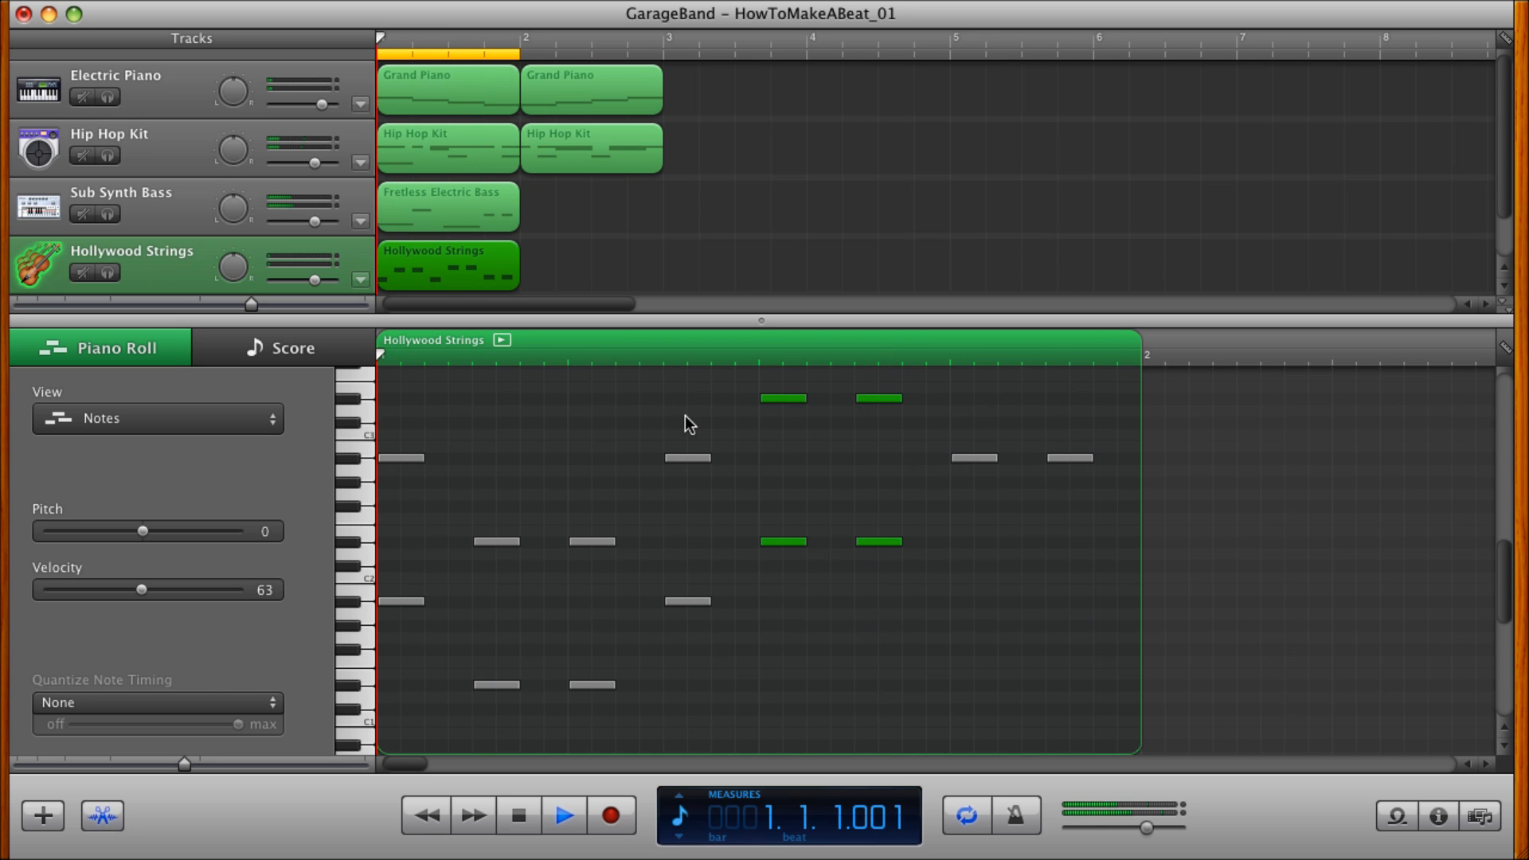
Try Lunar Strings at 6.0 dB and Reflective Strings on the strings track, and settle on Orchestral Strings as its instrument.
{"action": "left_click", "coordinate": [1438, 816]}
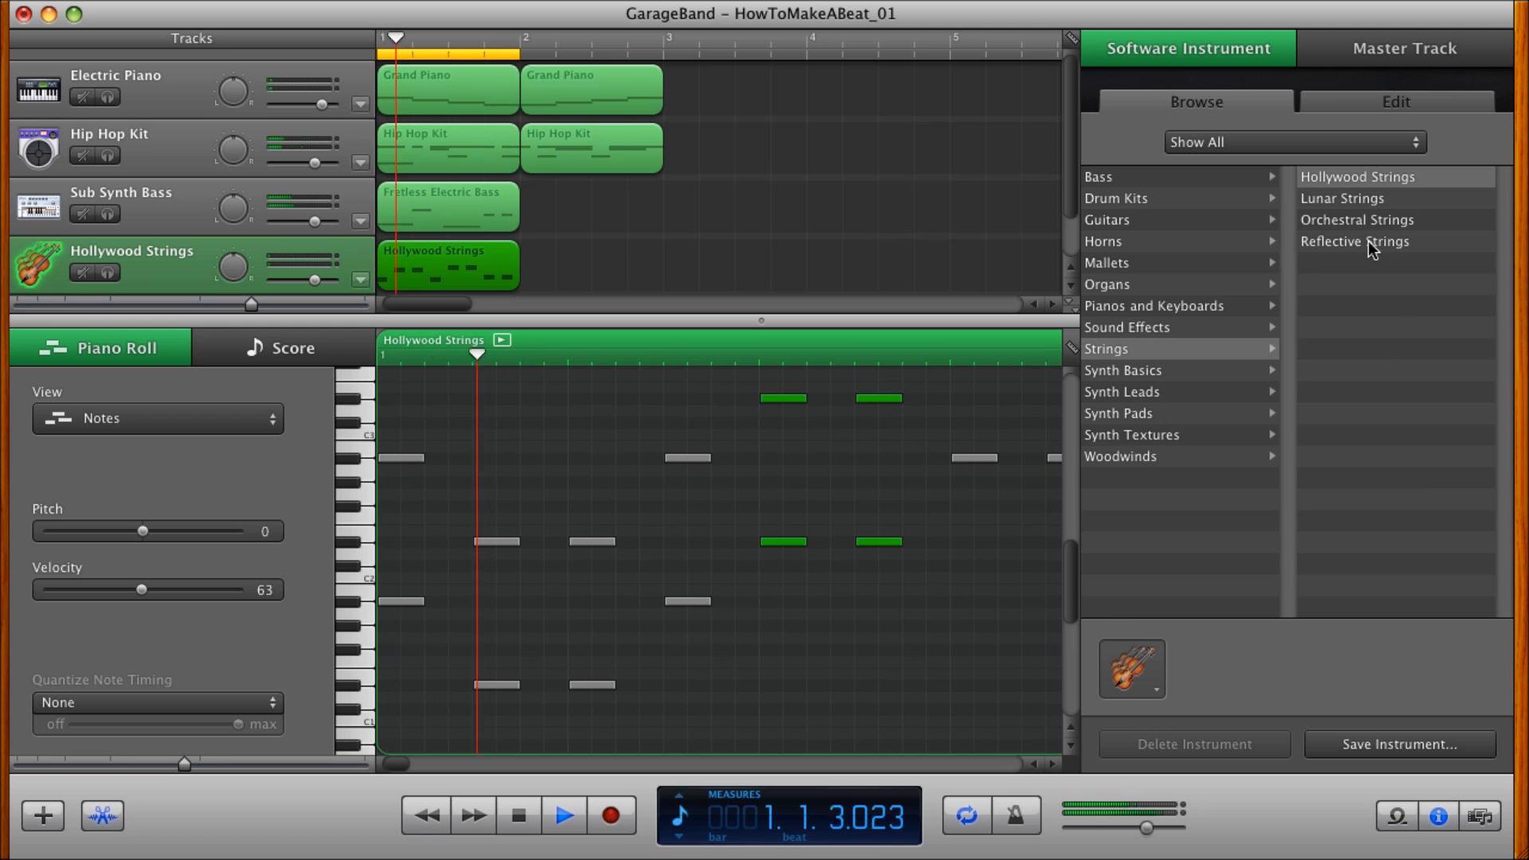
{"action": "left_click", "coordinate": [1337, 200]}
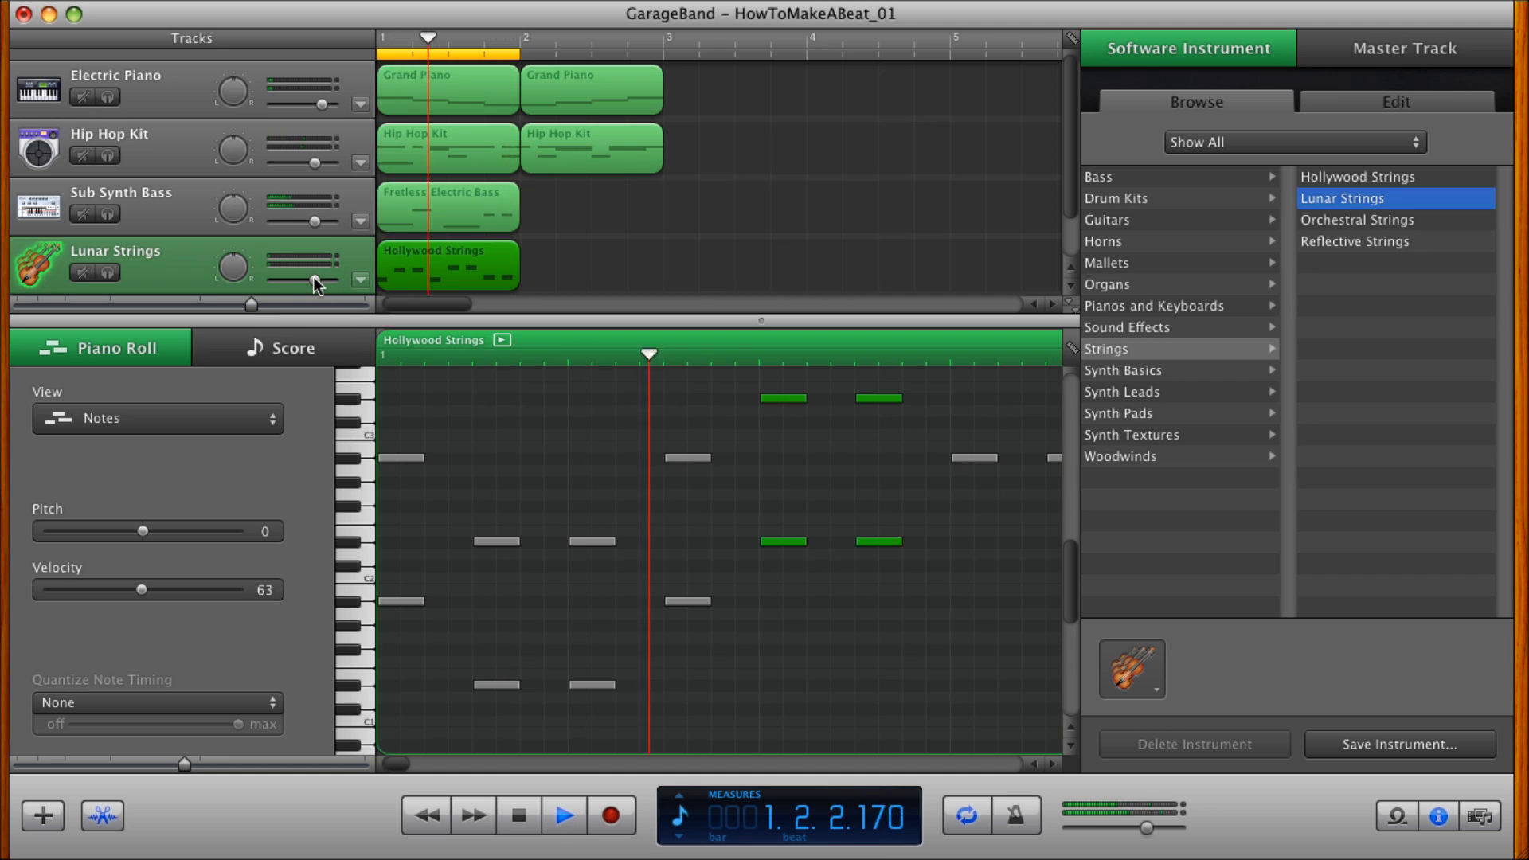
{"action": "left_click_drag", "start_coordinate": [315, 280], "coordinate": [338, 288]}
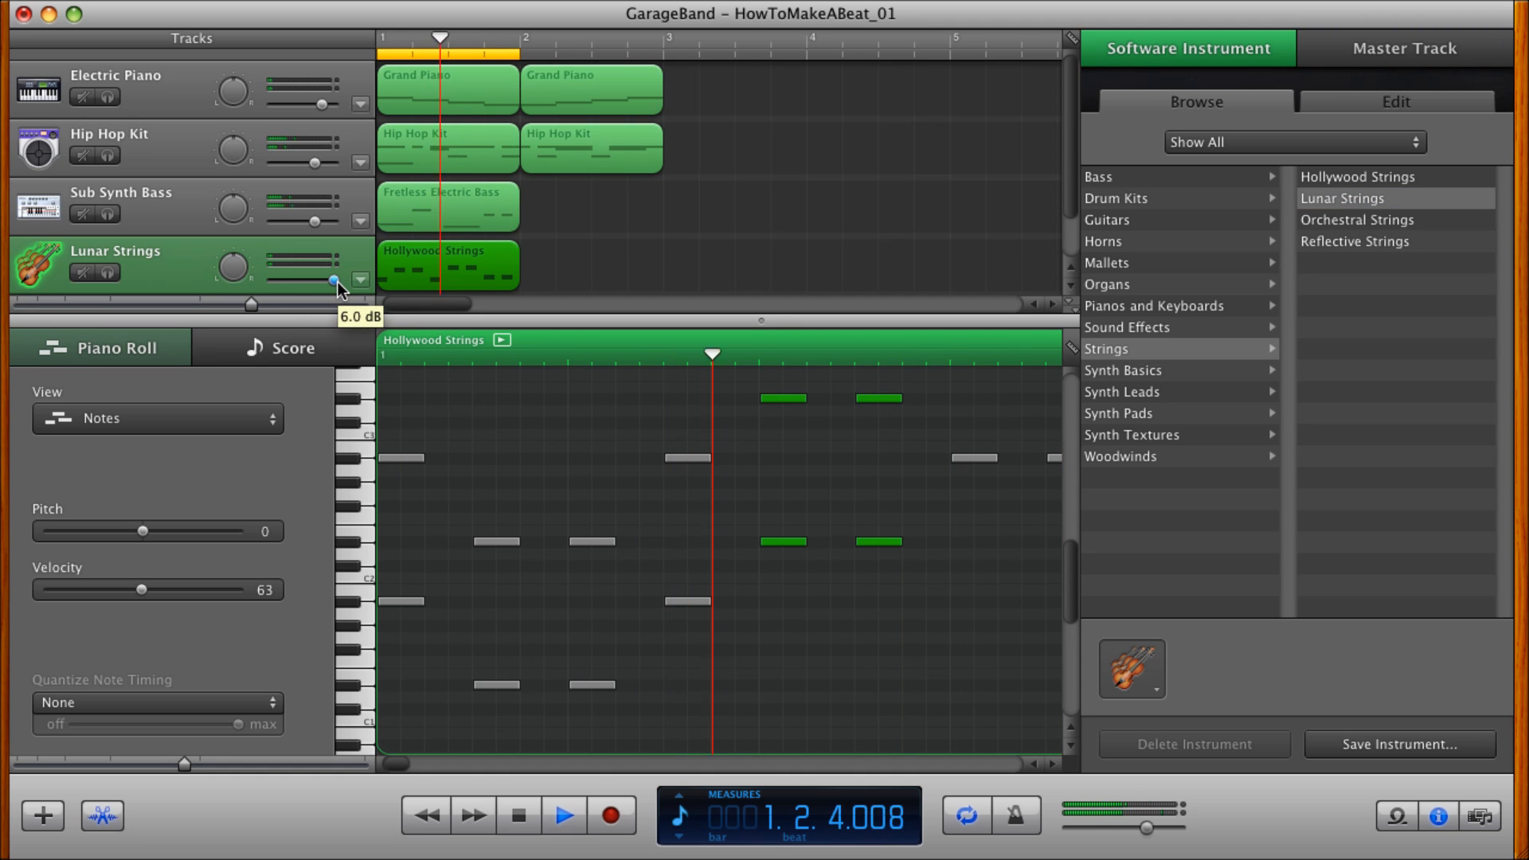
{"action": "left_click", "coordinate": [1325, 218]}
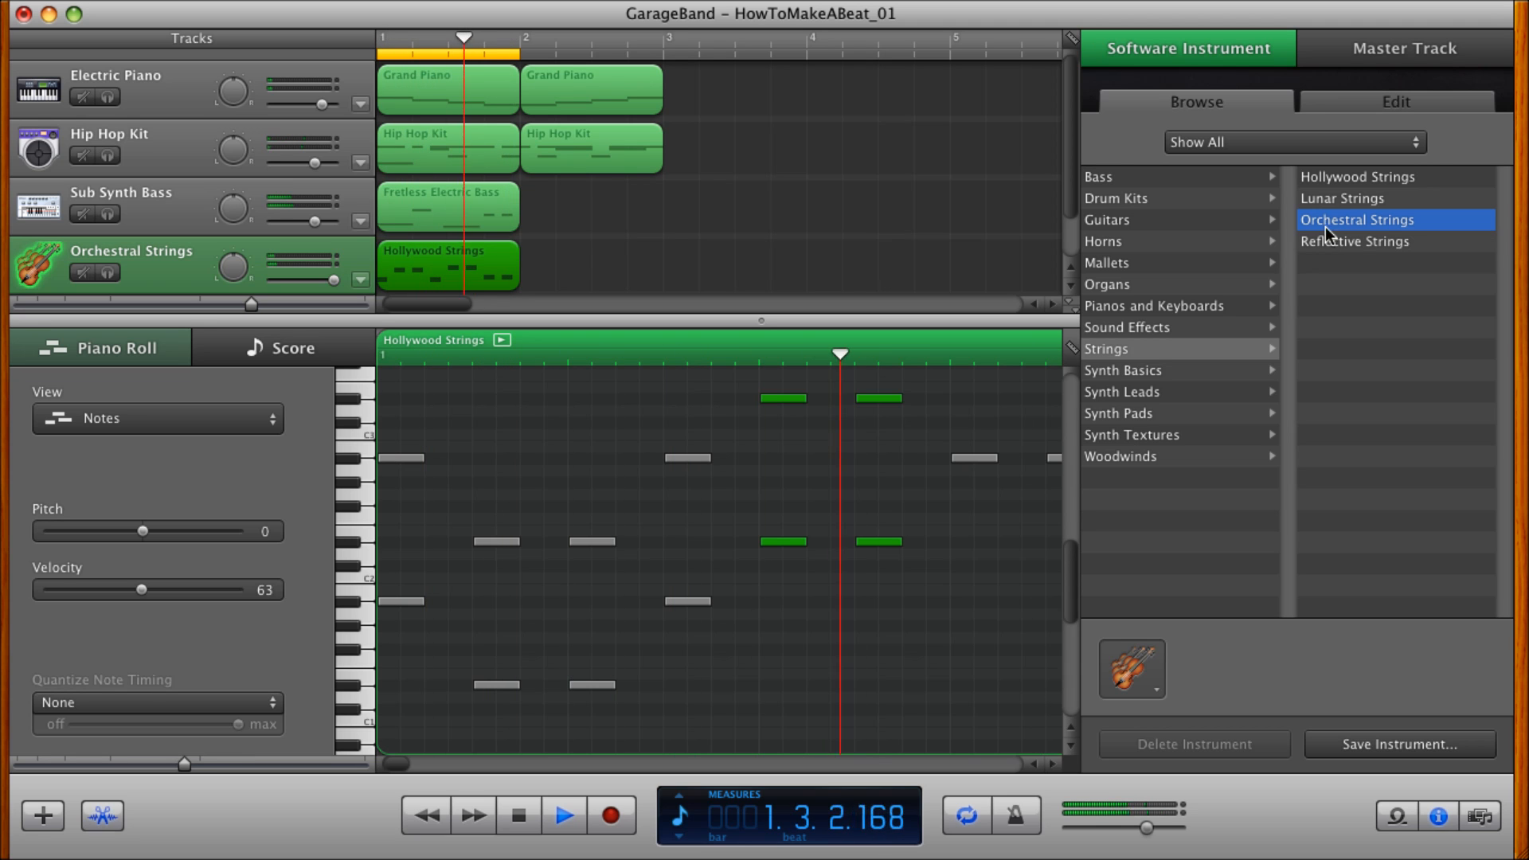
{"action": "left_click", "coordinate": [1326, 239]}
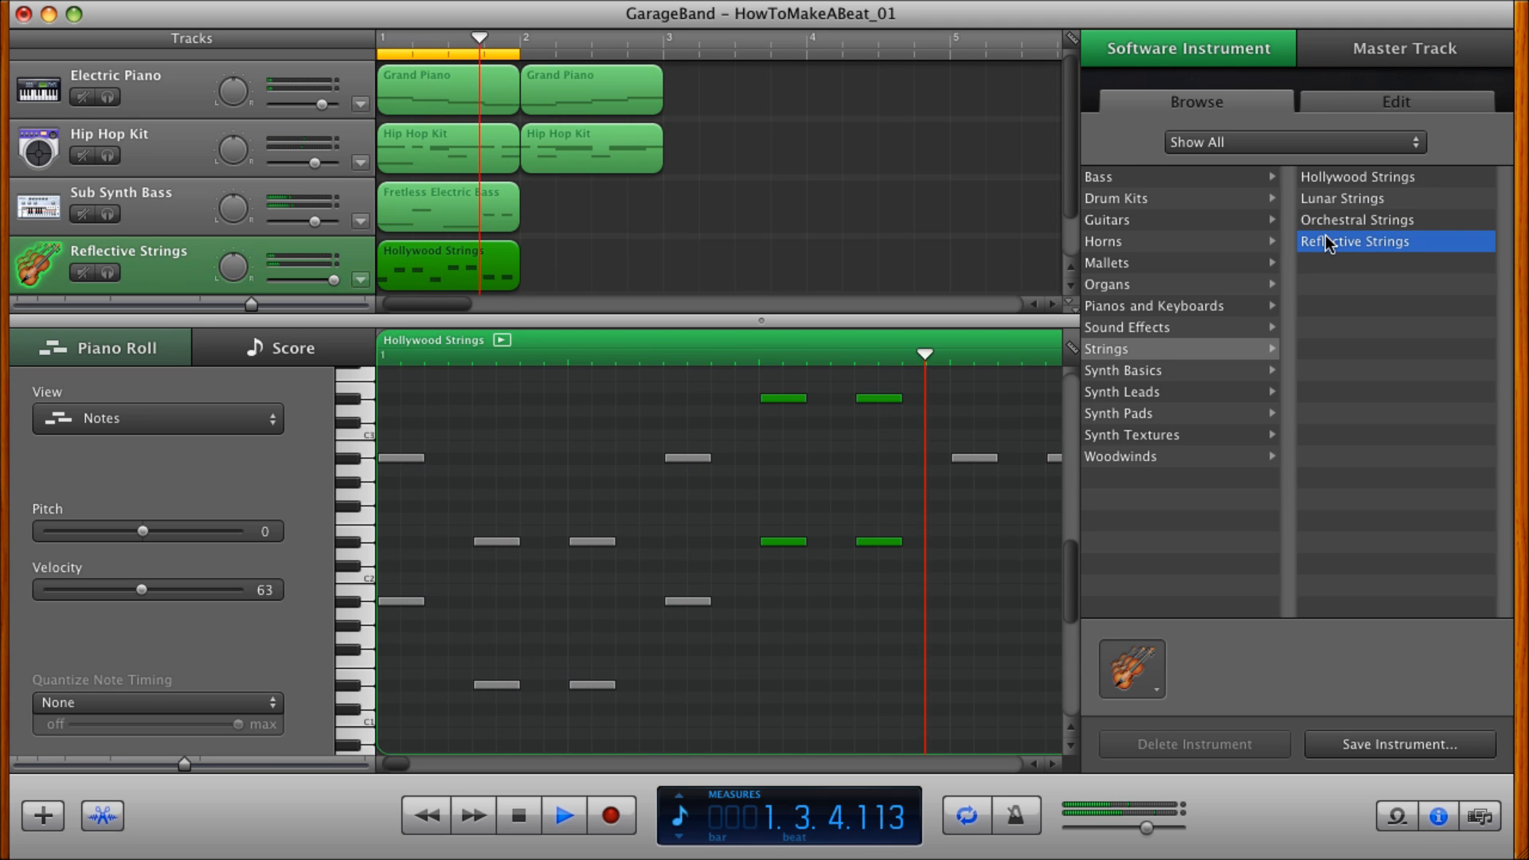
{"action": "left_click", "coordinate": [1329, 224]}
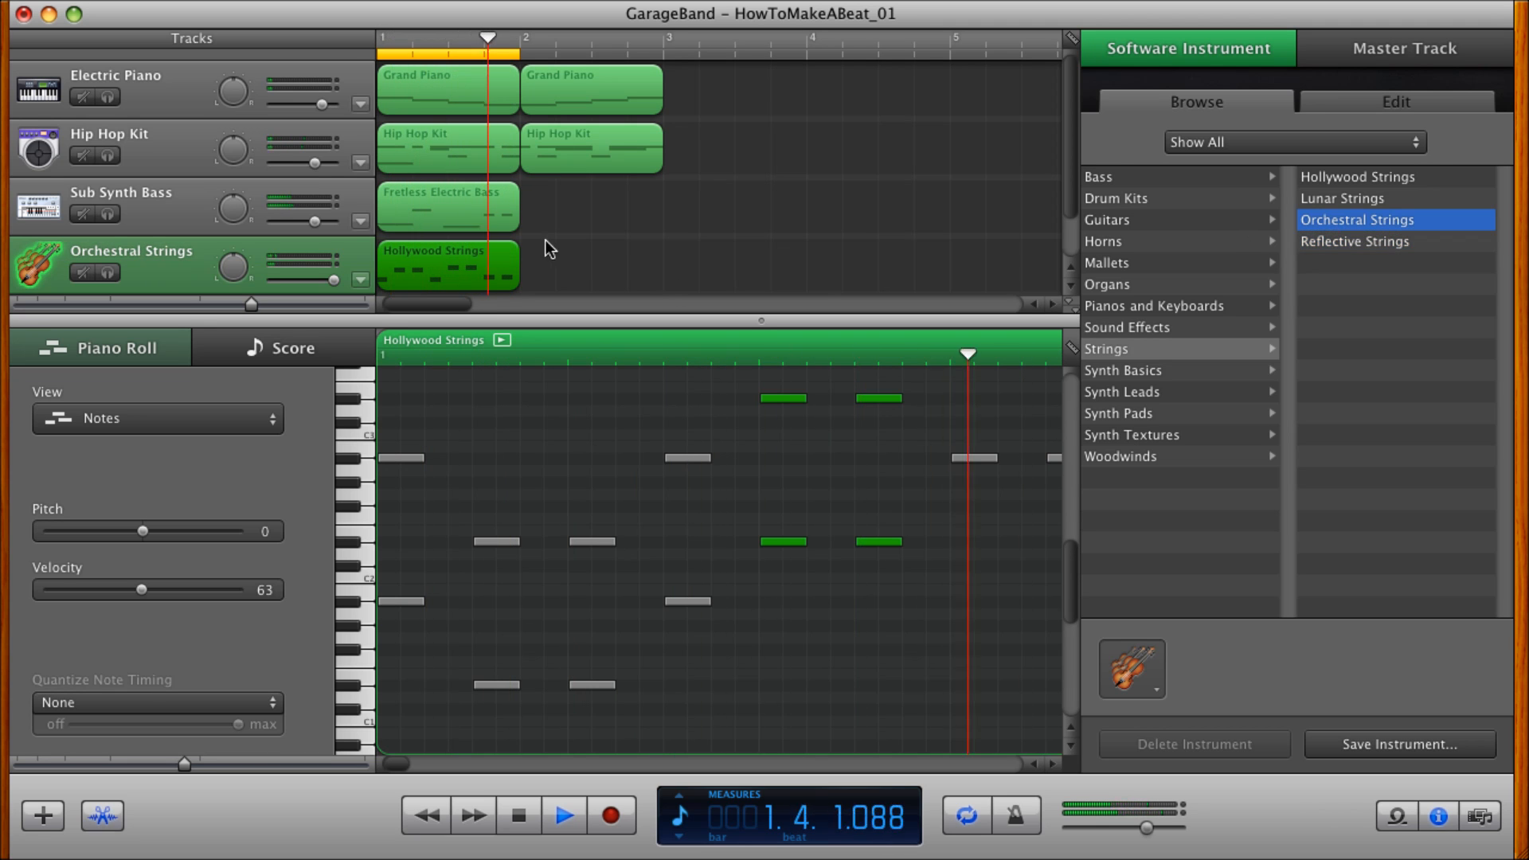
Lower the Orchestral Strings track's volume to roughly match the Sub Synth Bass track and stop playback.
{"action": "left_click_drag", "start_coordinate": [333, 279], "coordinate": [318, 281]}
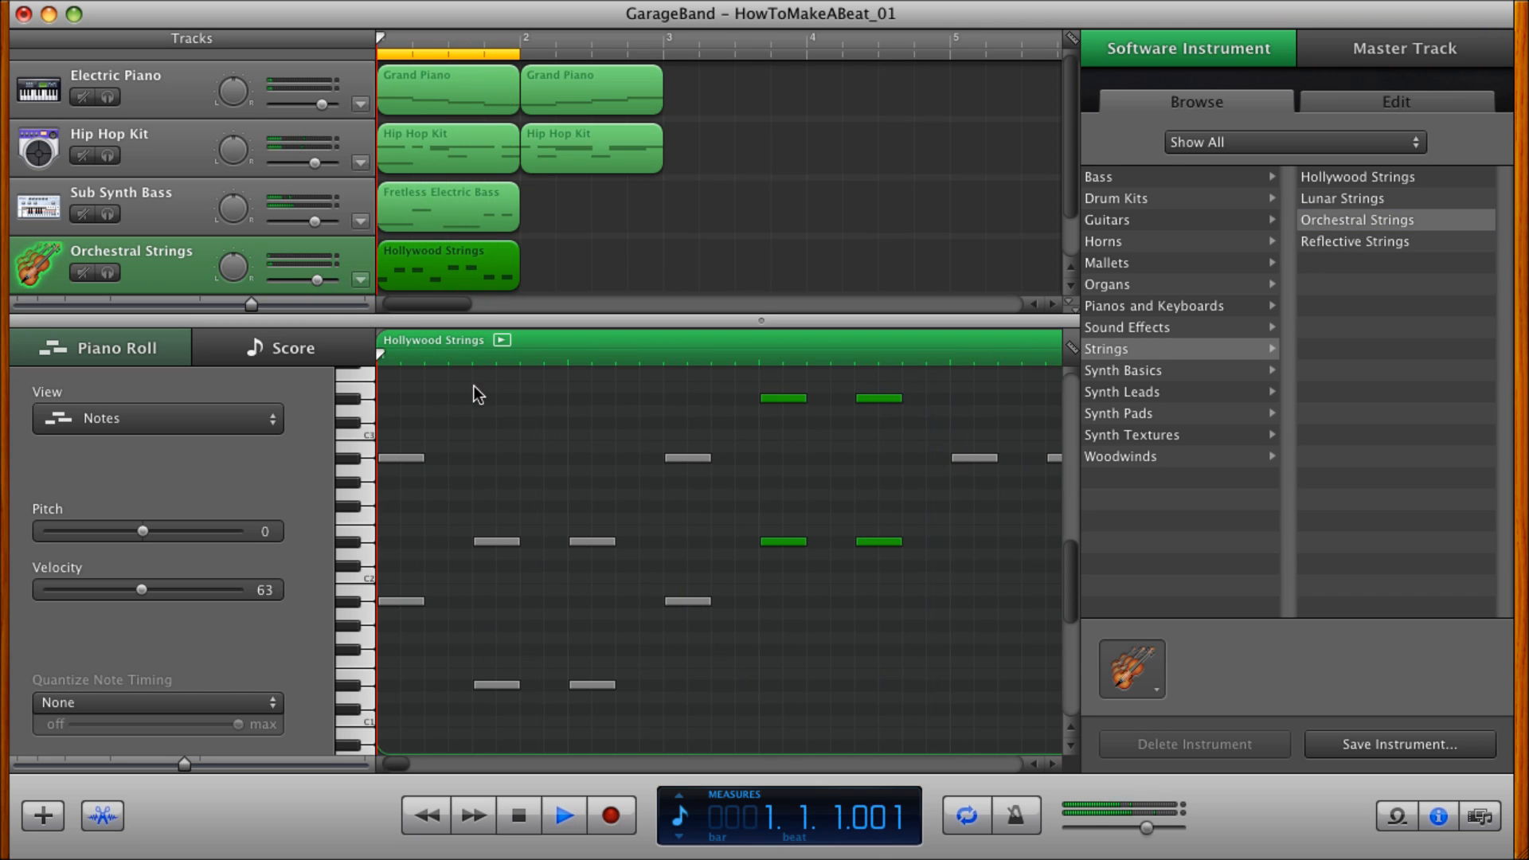
{"action": "left_click", "coordinate": [1453, 817]}
{"action": "key", "text": "space"}
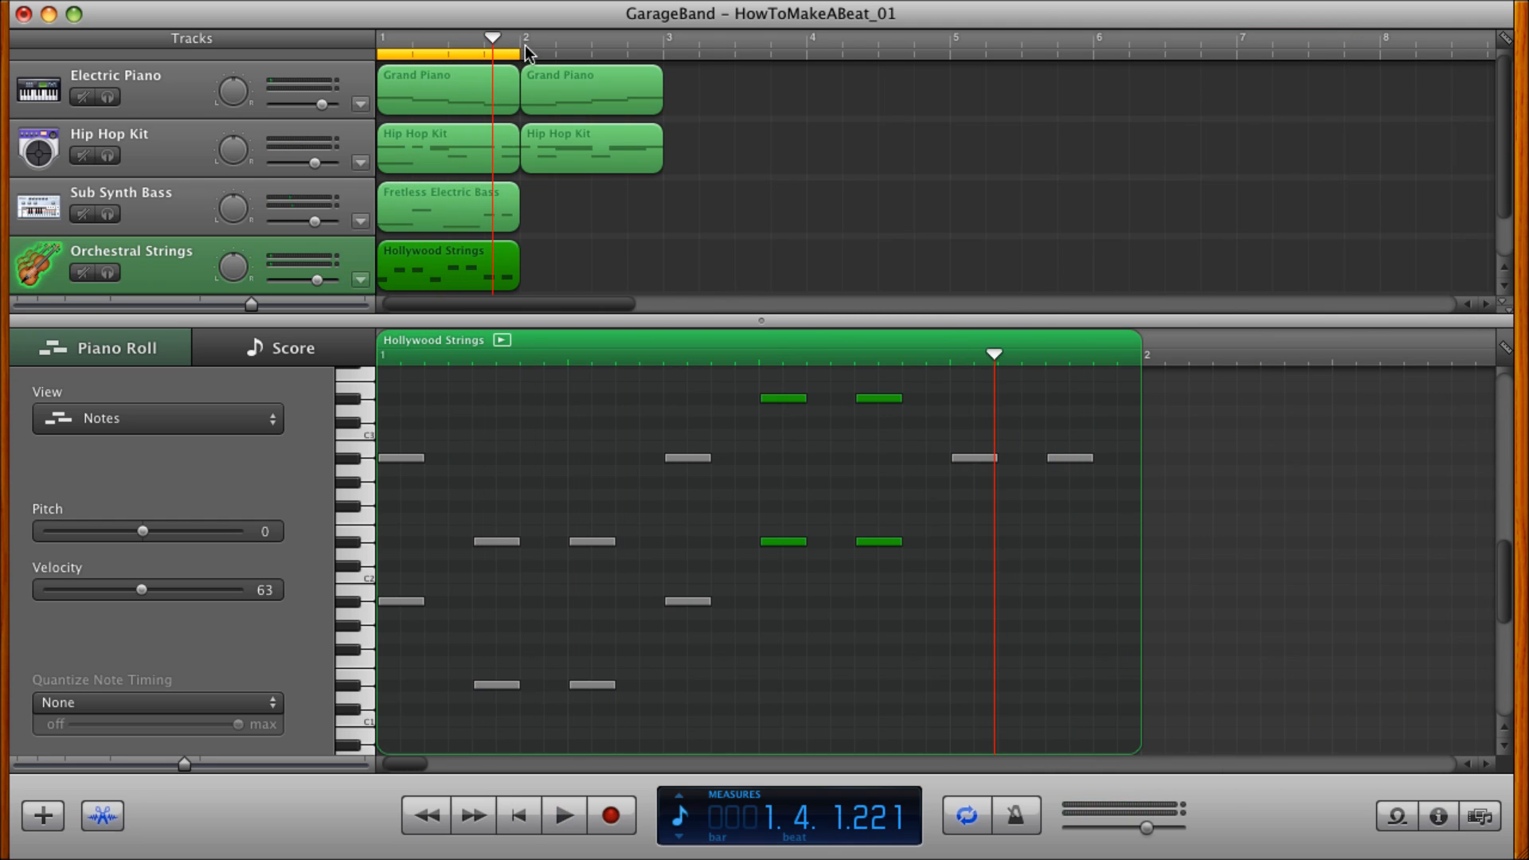
Extend the cycle region across measures 1 and 2 and play the two-measure loop from the start.
{"action": "left_click_drag", "start_coordinate": [531, 53], "coordinate": [635, 49]}
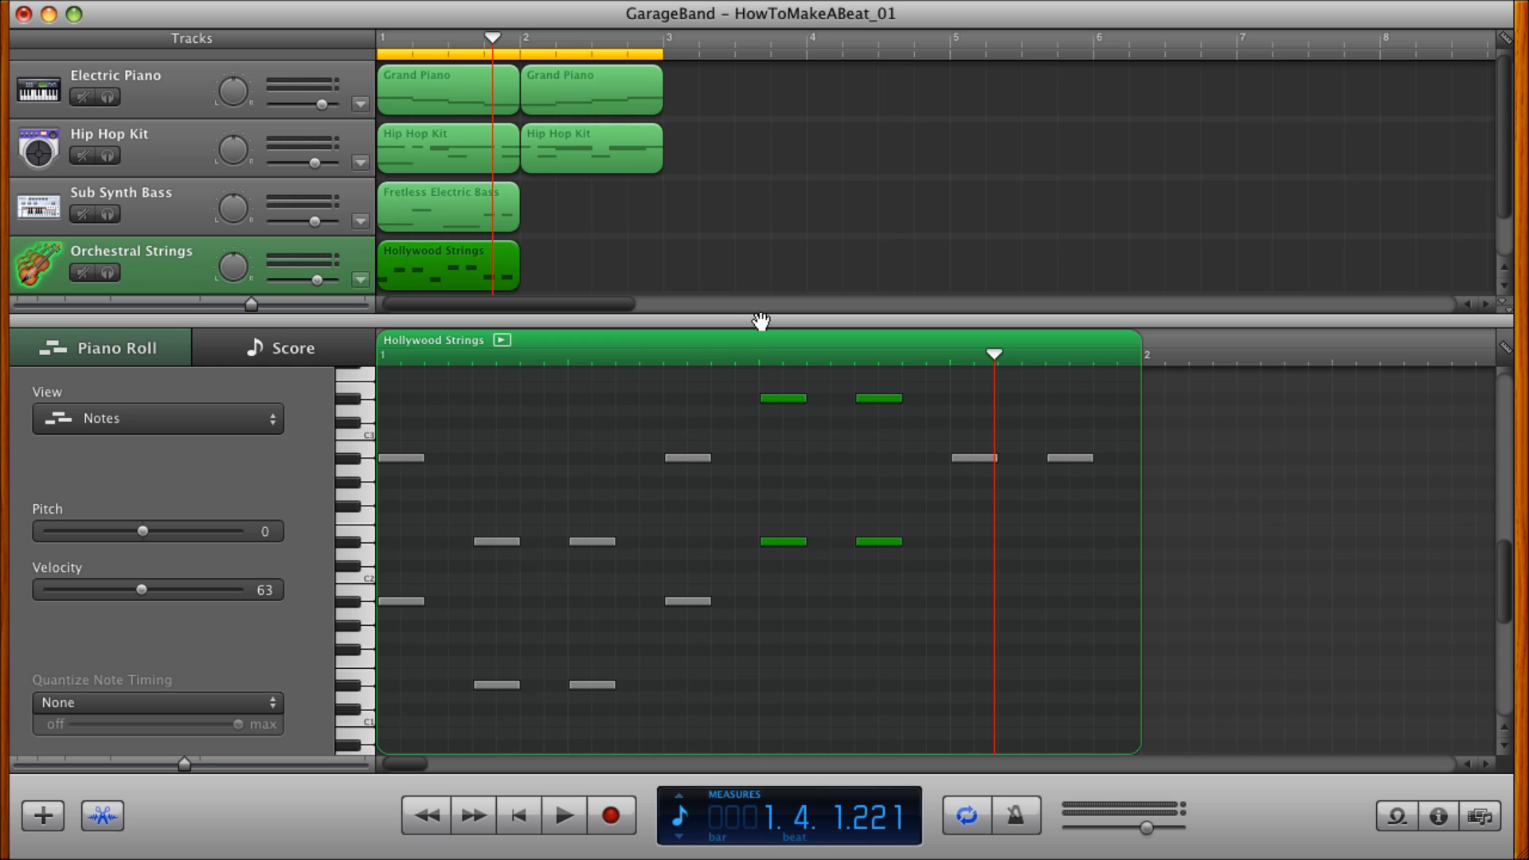
{"action": "left_click_drag", "start_coordinate": [762, 328], "coordinate": [762, 433]}
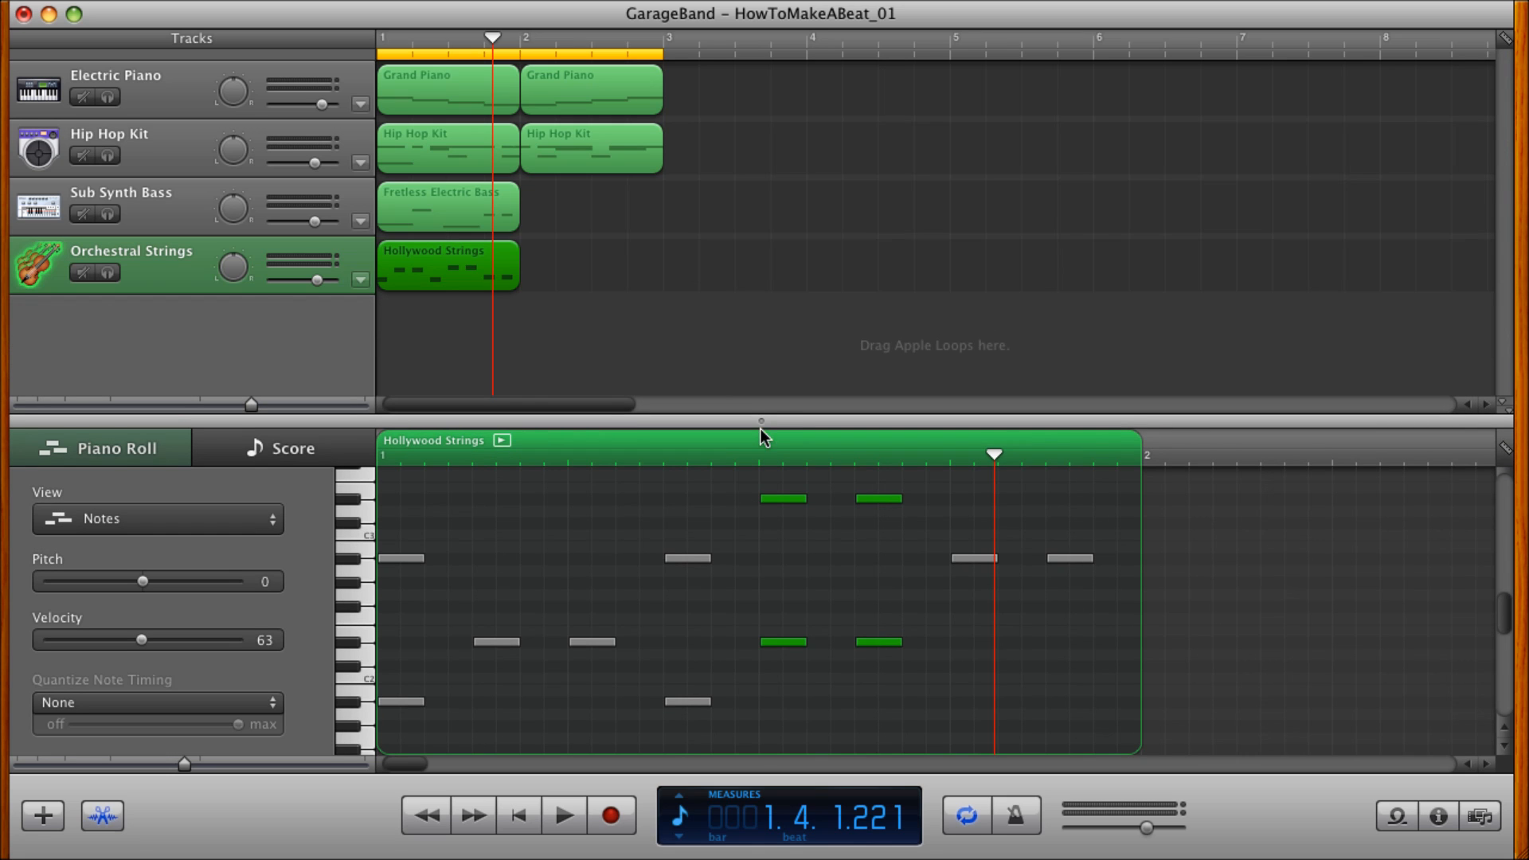
{"action": "left_click", "coordinate": [519, 815]}
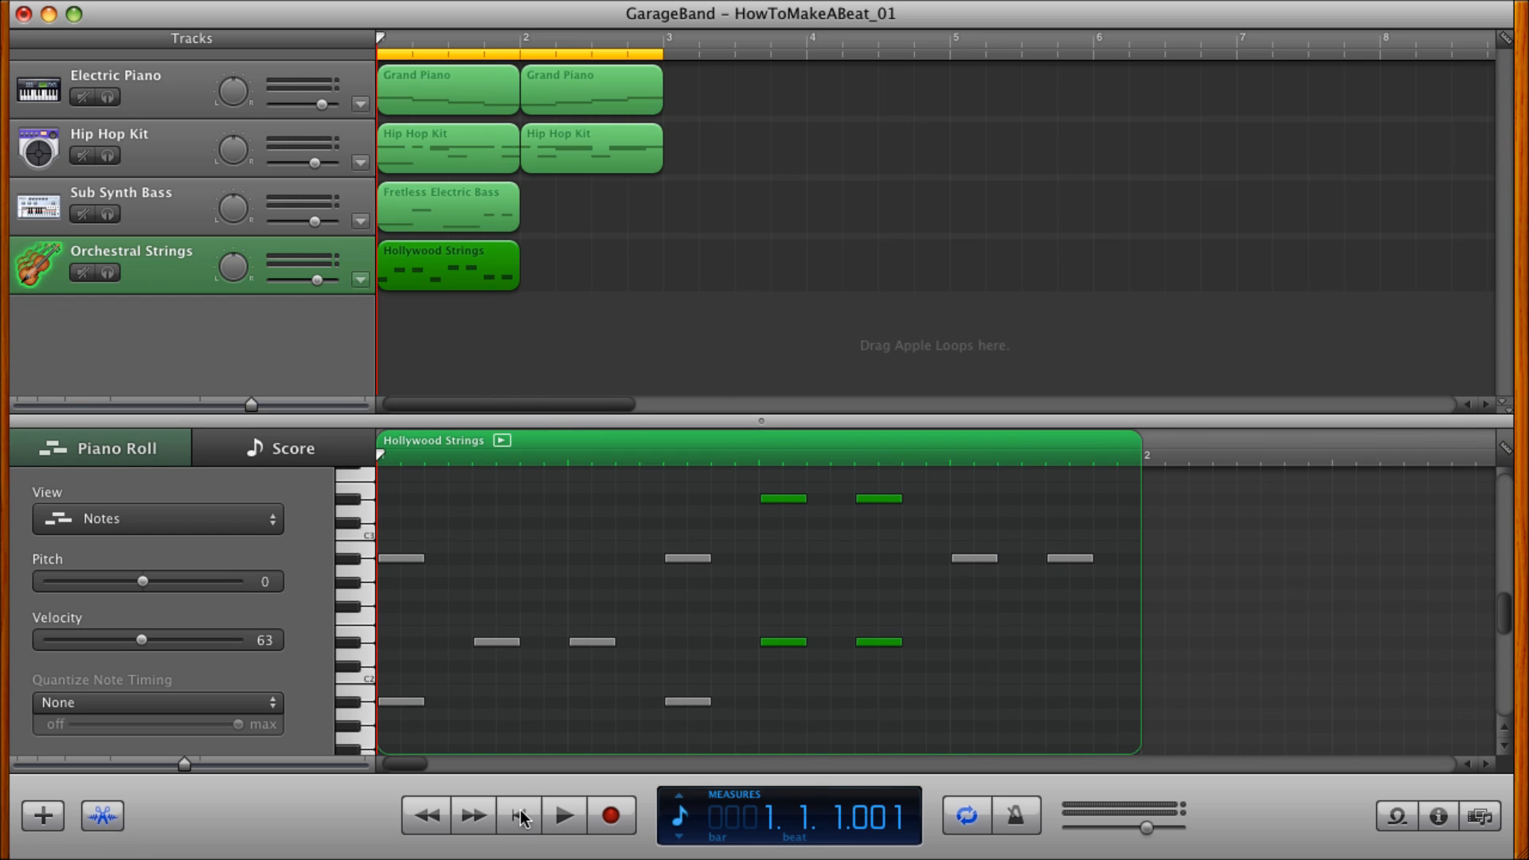
{"action": "left_click", "coordinate": [560, 819]}
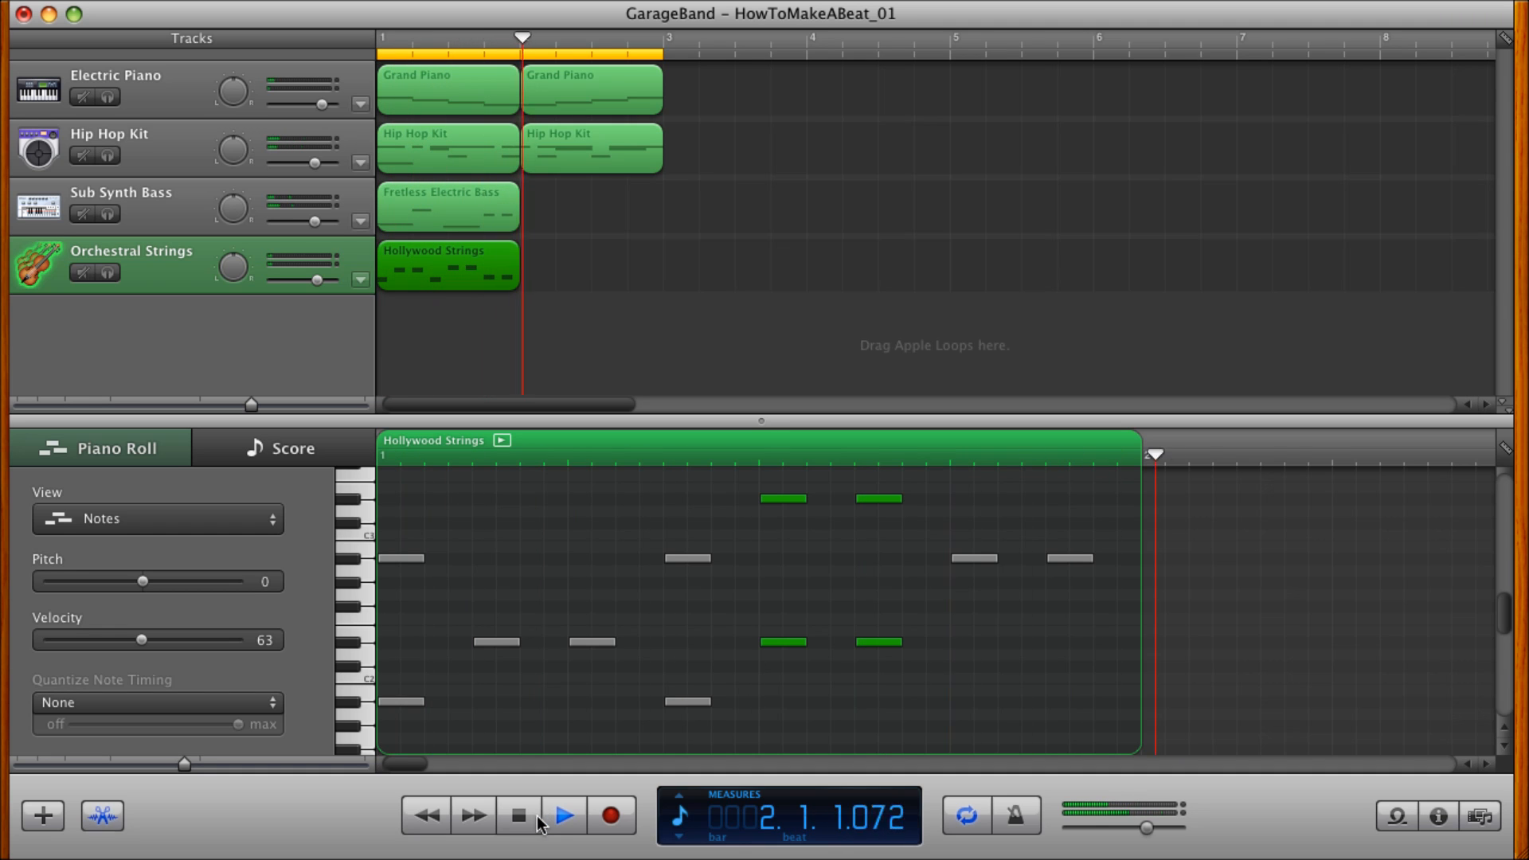
{"action": "left_click", "coordinate": [523, 825]}
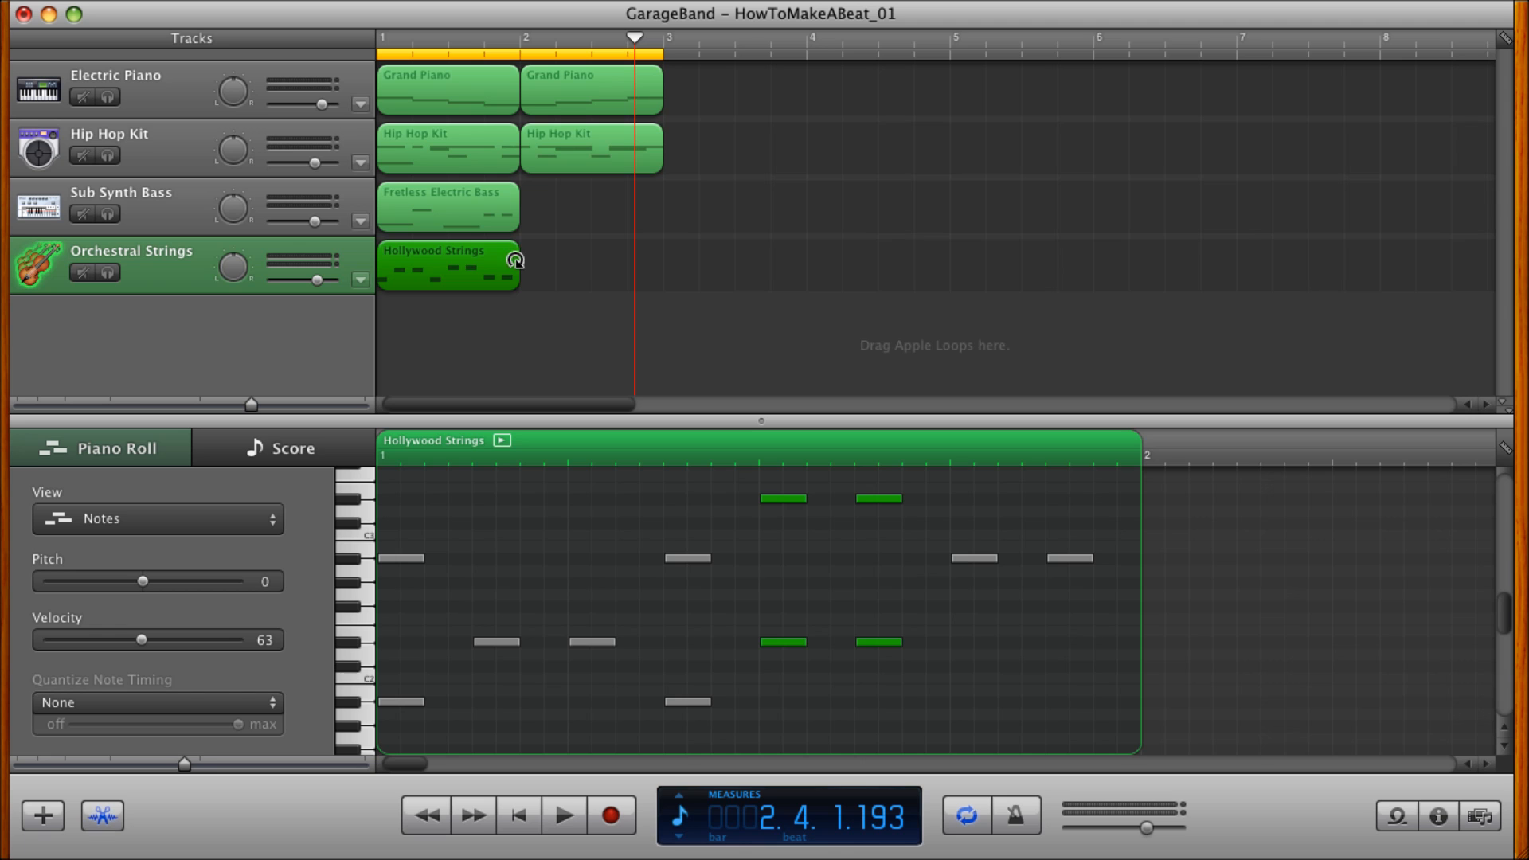
Open the first Hip Hop Kit region in the piano roll and audition its opening F#1 note and the F1 note before beat 3.
{"action": "left_click", "coordinate": [427, 151]}
{"action": "scroll", "coordinate": [423, 642], "scroll_direction": "down", "scroll_amount": 5}
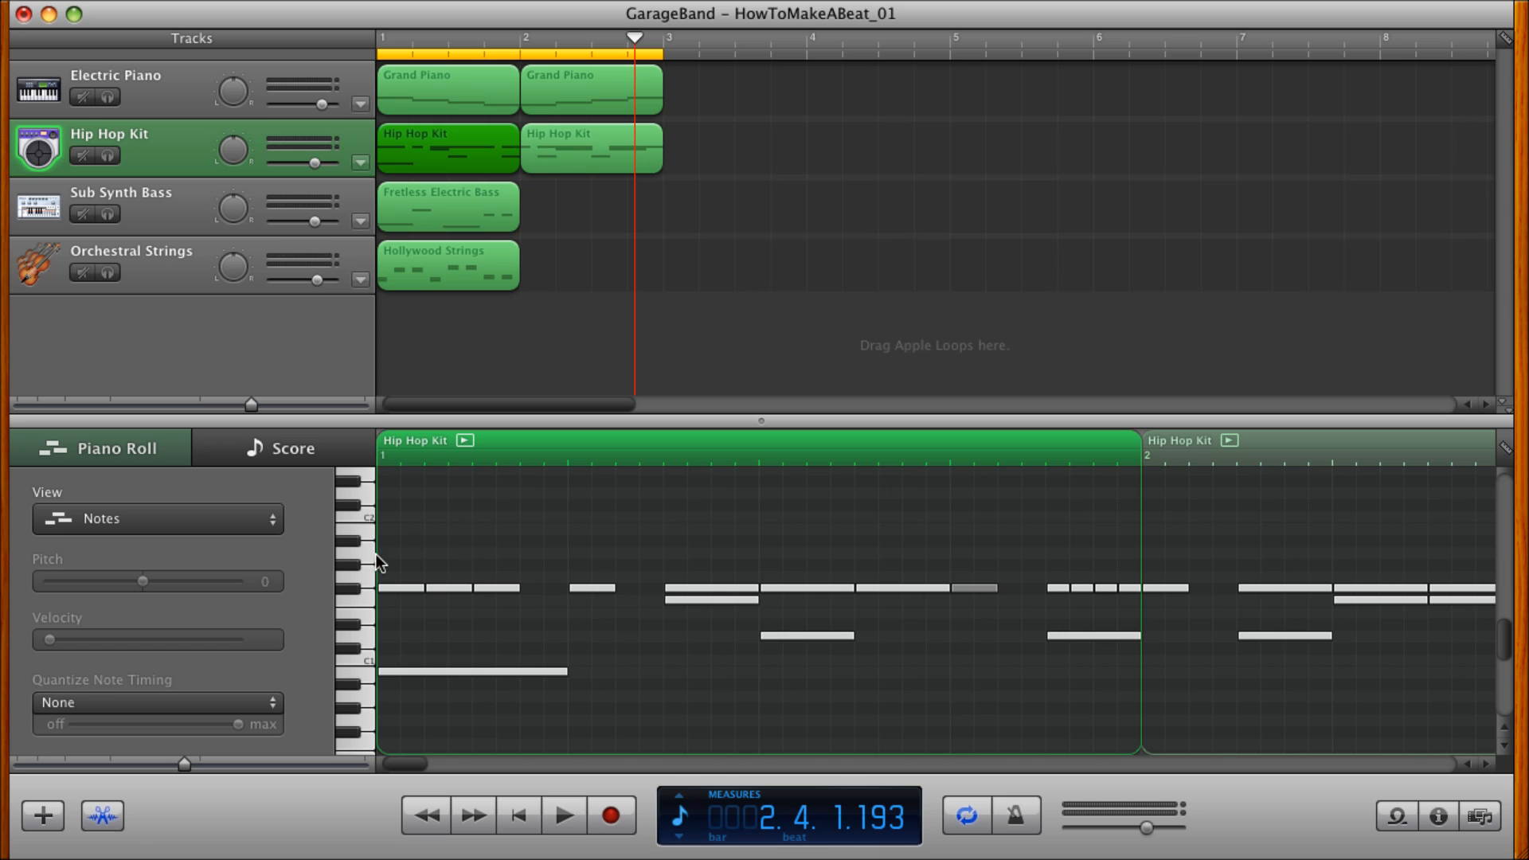
{"action": "left_click", "coordinate": [404, 588]}
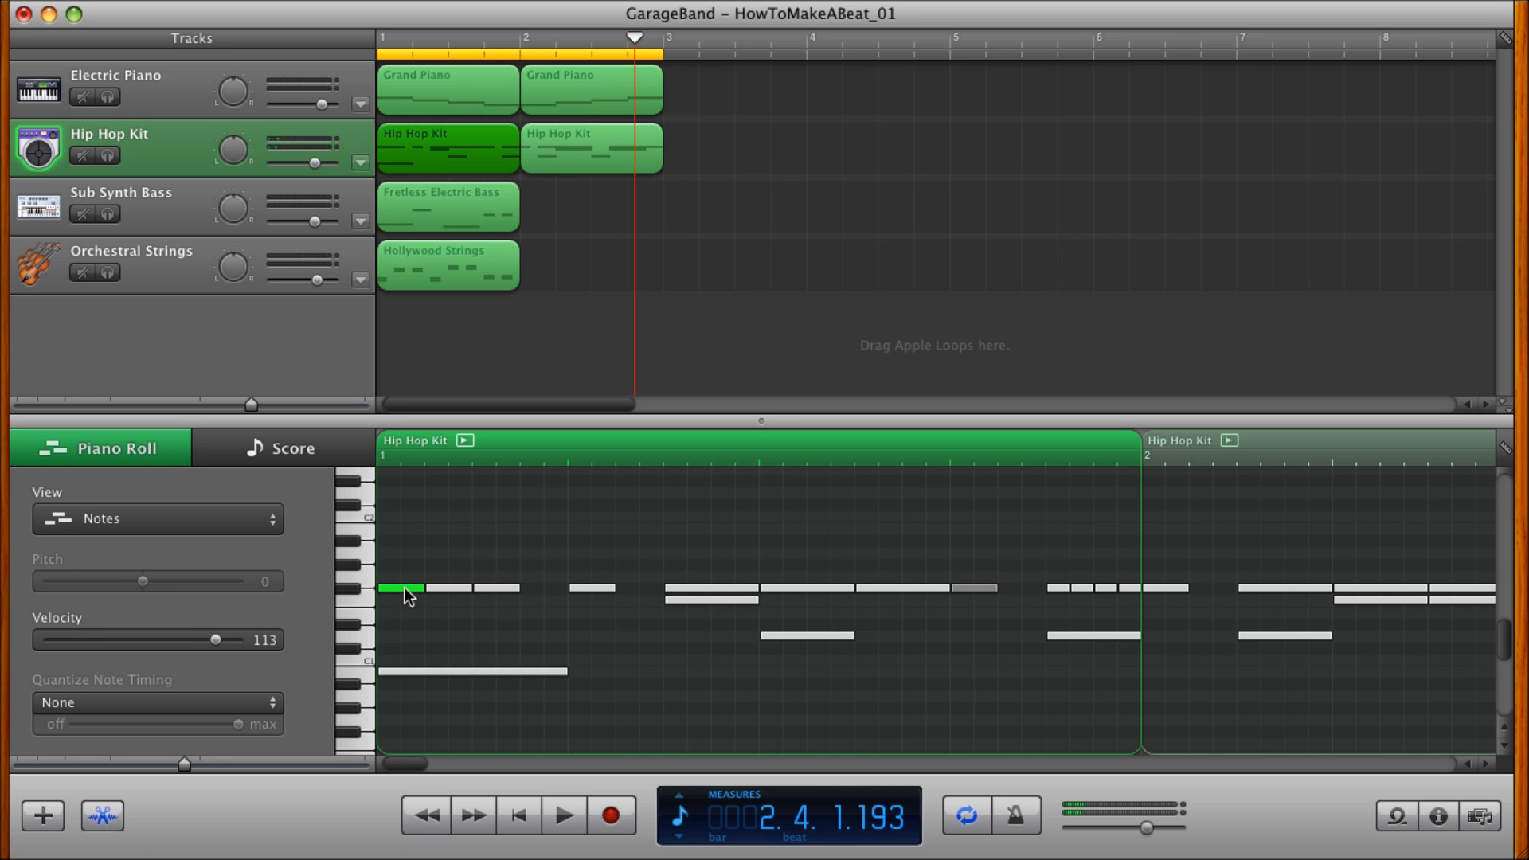
{"action": "mouse_move", "coordinate": [404, 596]}
{"action": "left_mouse_down"}
{"action": "mouse_move", "coordinate": [403, 560]}
{"action": "mouse_move", "coordinate": [394, 647]}
{"action": "mouse_move", "coordinate": [393, 594]}
{"action": "left_mouse_up"}
{"action": "scroll", "coordinate": [538, 593], "scroll_direction": "up", "scroll_amount": 1}
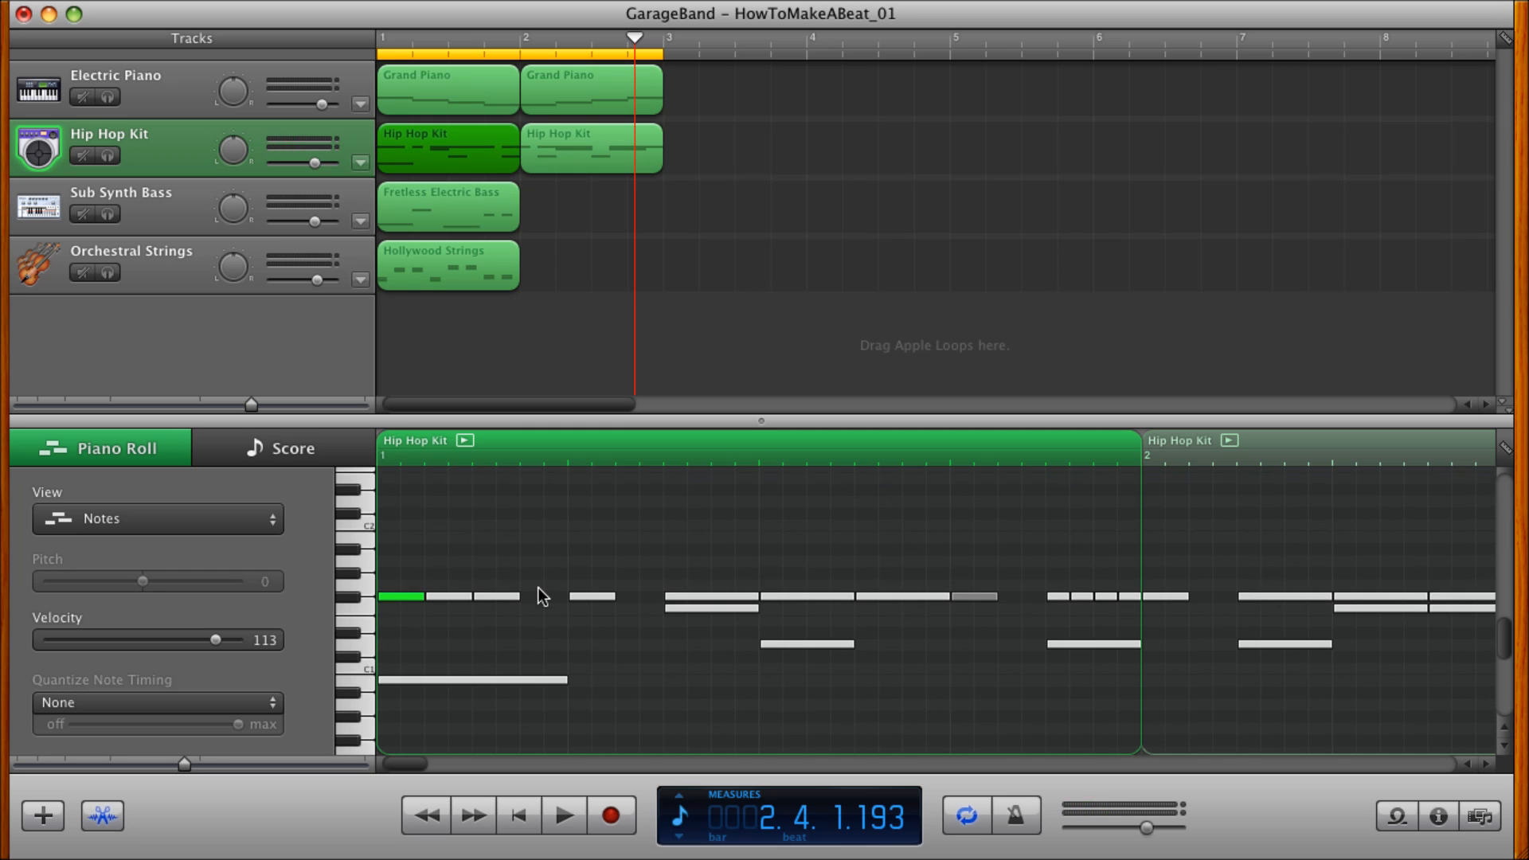
{"action": "scroll", "coordinate": [532, 663], "scroll_direction": "down", "scroll_amount": 3}
{"action": "scroll", "coordinate": [532, 664], "scroll_direction": "up", "scroll_amount": 5}
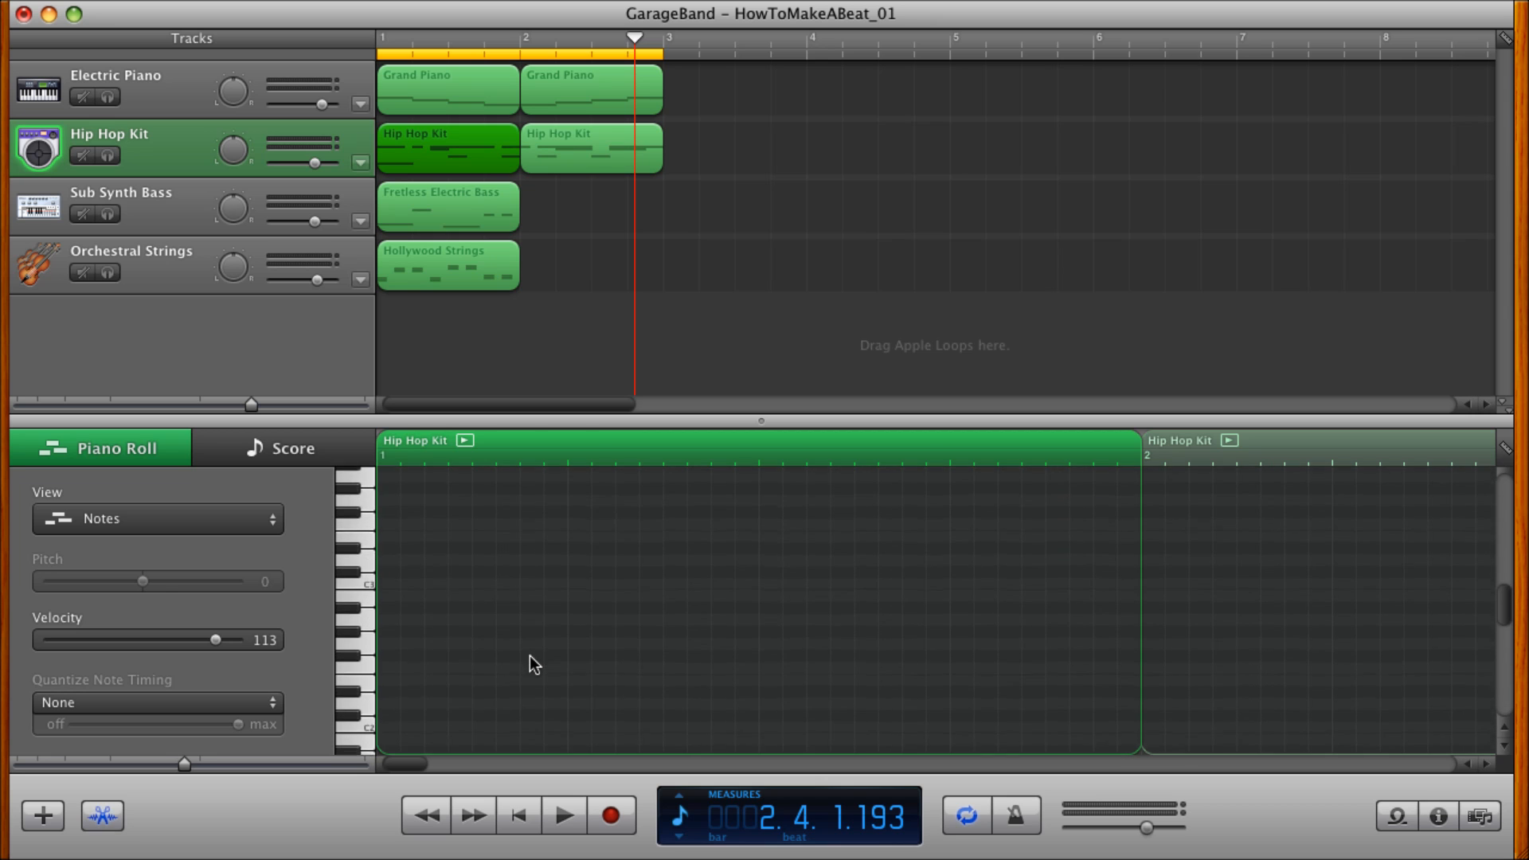
{"action": "scroll", "coordinate": [532, 664], "scroll_direction": "down", "scroll_amount": 5}
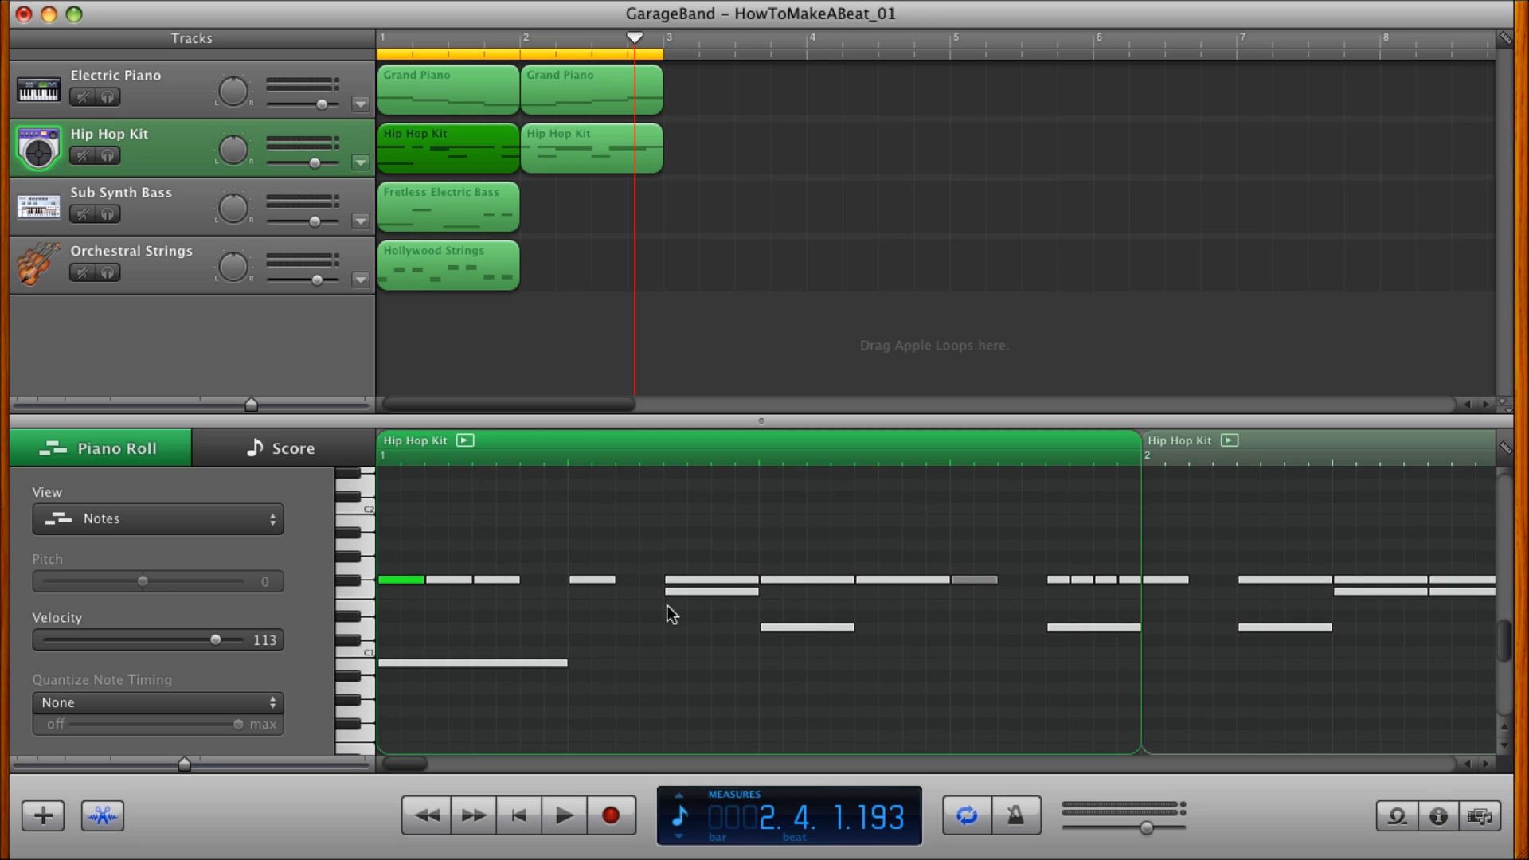
{"action": "left_click", "coordinate": [691, 592]}
Raise the D1 drum note at beat 3 of the first Hip Hop Kit region to E1 and play the beat from the start.
{"action": "left_click", "coordinate": [768, 625]}
{"action": "mouse_move", "coordinate": [768, 624]}
{"action": "left_mouse_down"}
{"action": "mouse_move", "coordinate": [769, 665]}
{"action": "mouse_move", "coordinate": [771, 596]}
{"action": "left_mouse_up"}
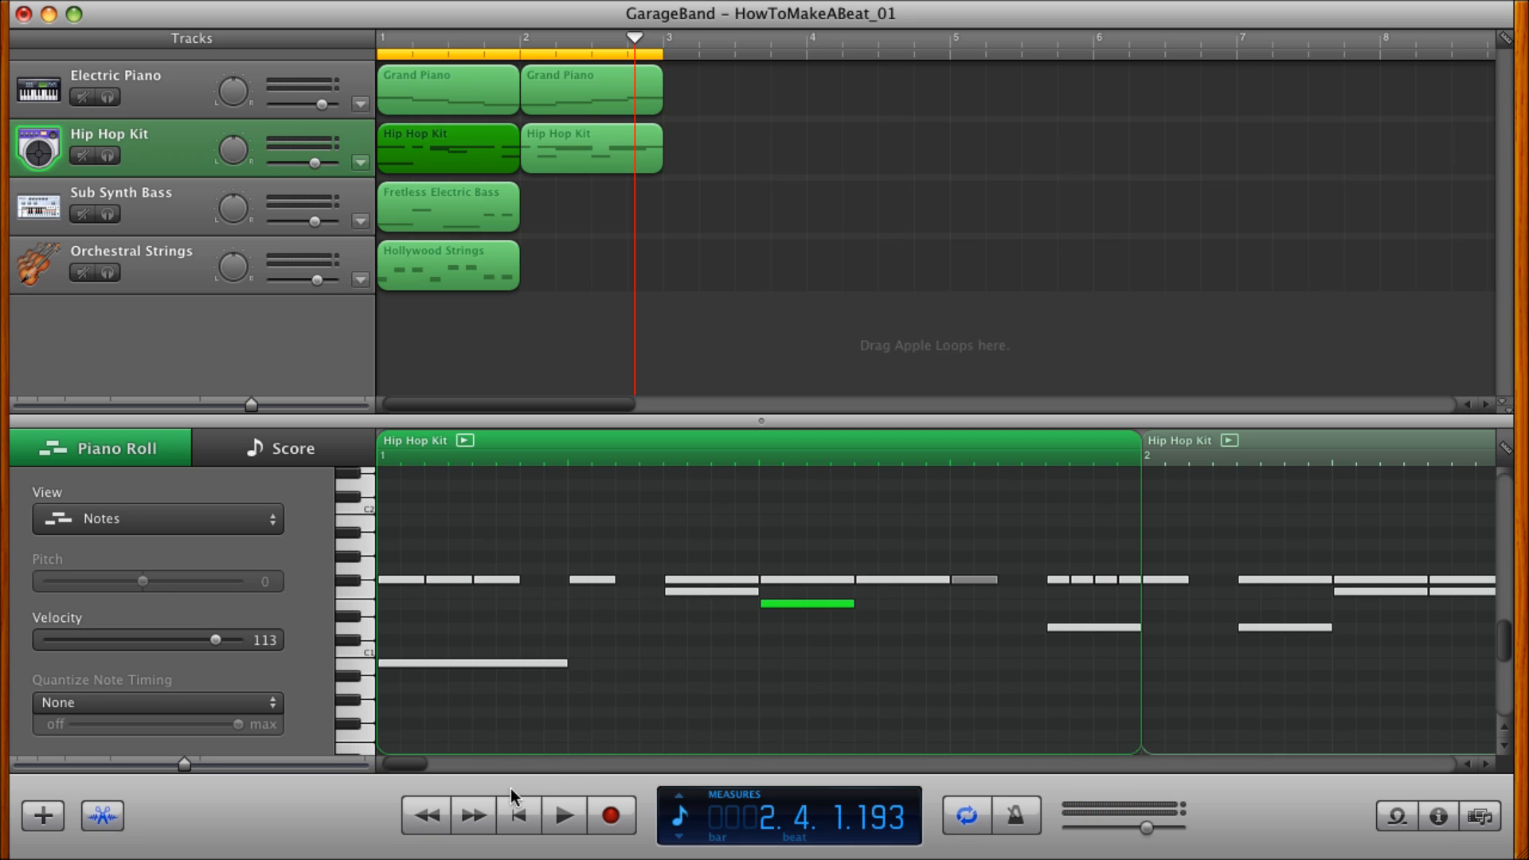
{"action": "left_click", "coordinate": [519, 816]}
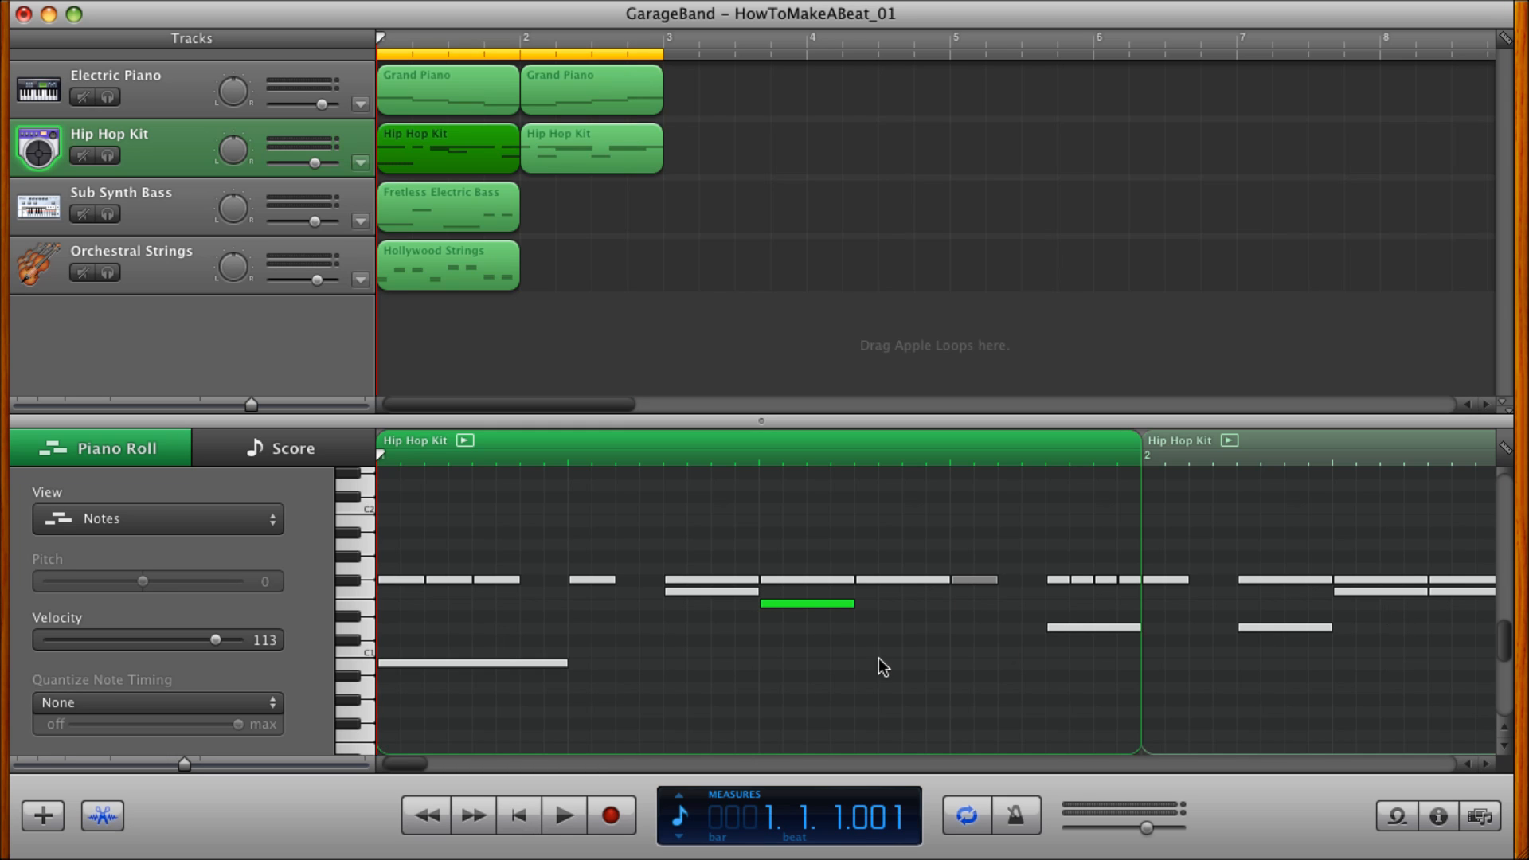
{"action": "left_click", "coordinate": [564, 817]}
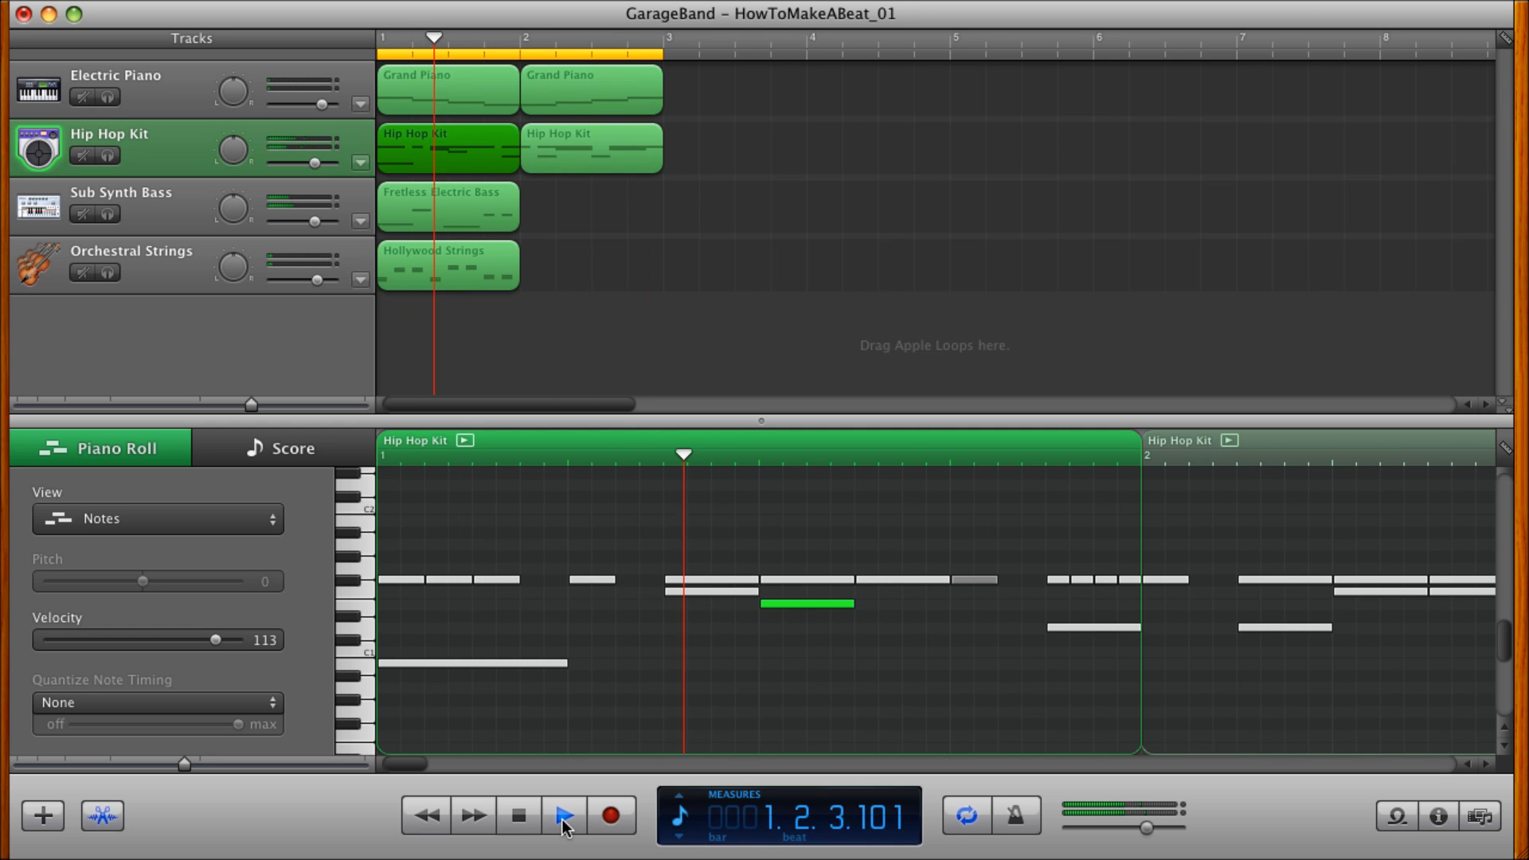
{"action": "left_click", "coordinate": [520, 817]}
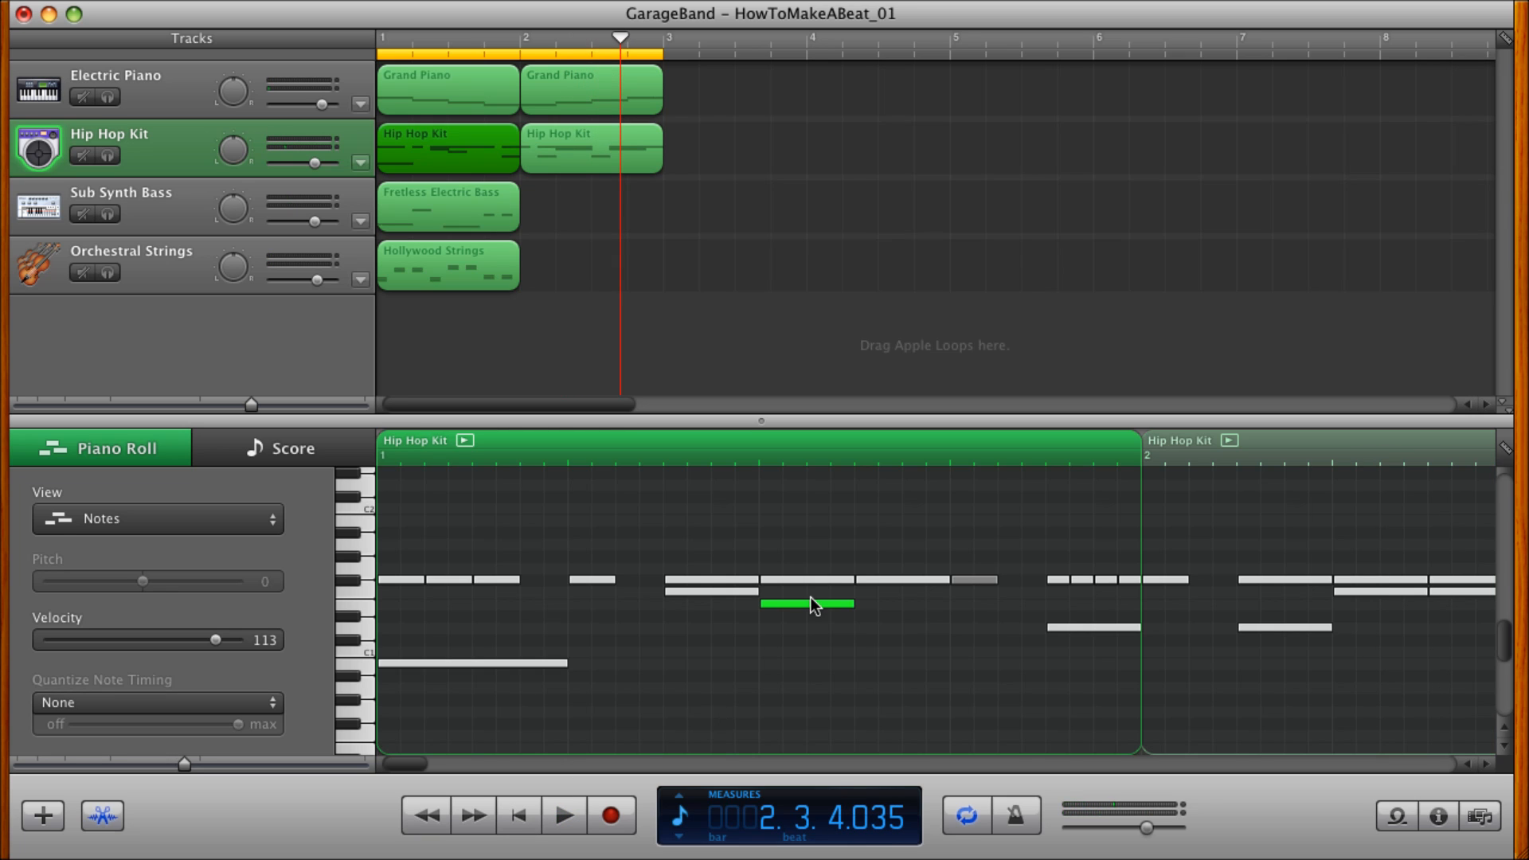
Add a short D1 drum note just before beat 3 of the first Hip Hop Kit region and play the beat from the start.
{"action": "left_click", "coordinate": [765, 629], "text": "super"}
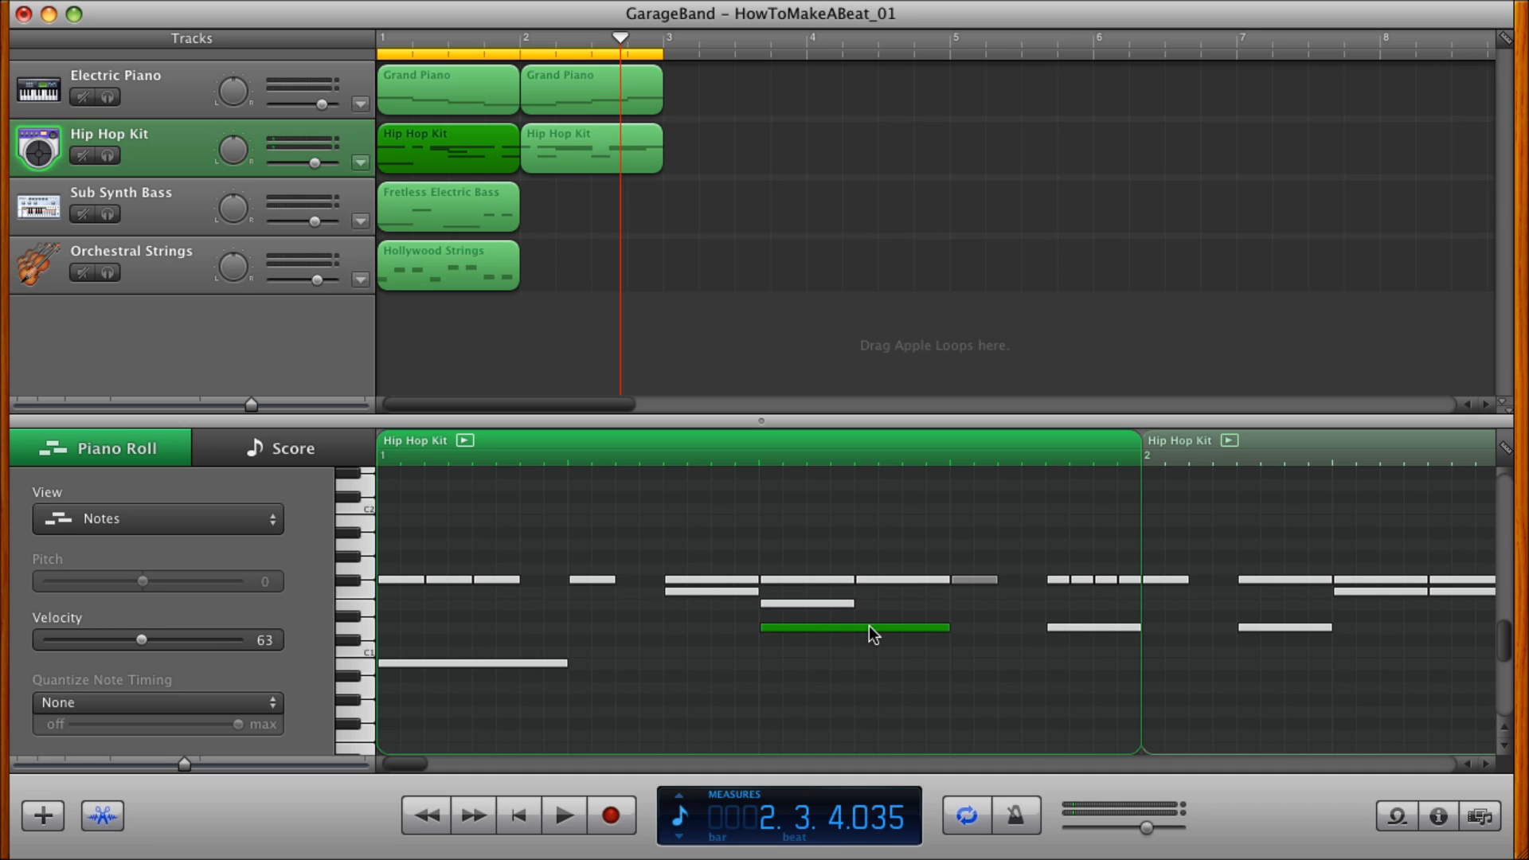
{"action": "left_click_drag", "start_coordinate": [949, 629], "coordinate": [745, 635]}
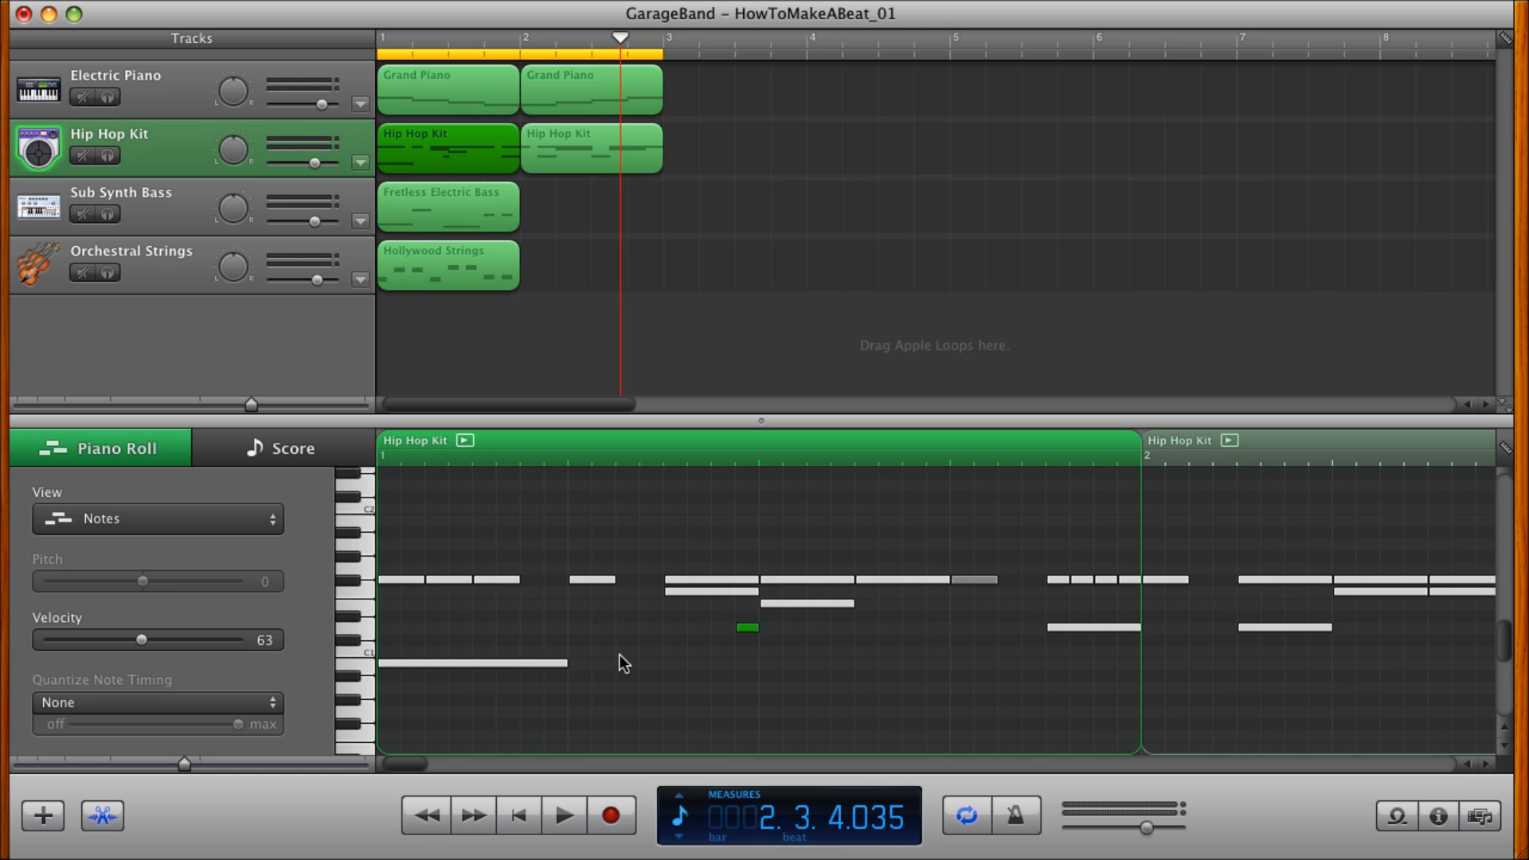
{"action": "left_click", "coordinate": [772, 605]}
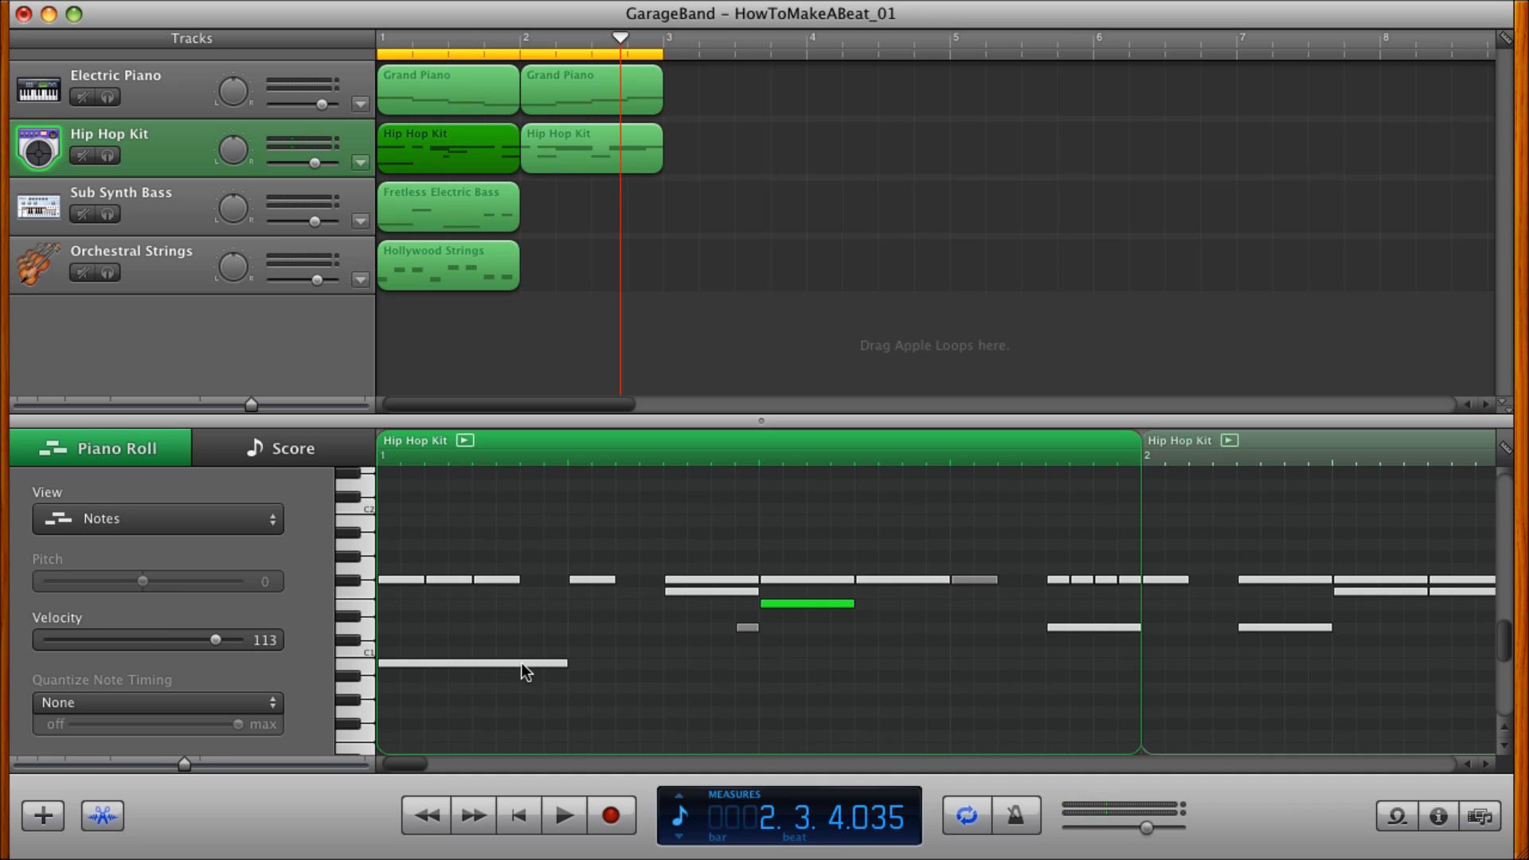
{"action": "left_click", "coordinate": [522, 814]}
{"action": "left_click", "coordinate": [562, 816]}
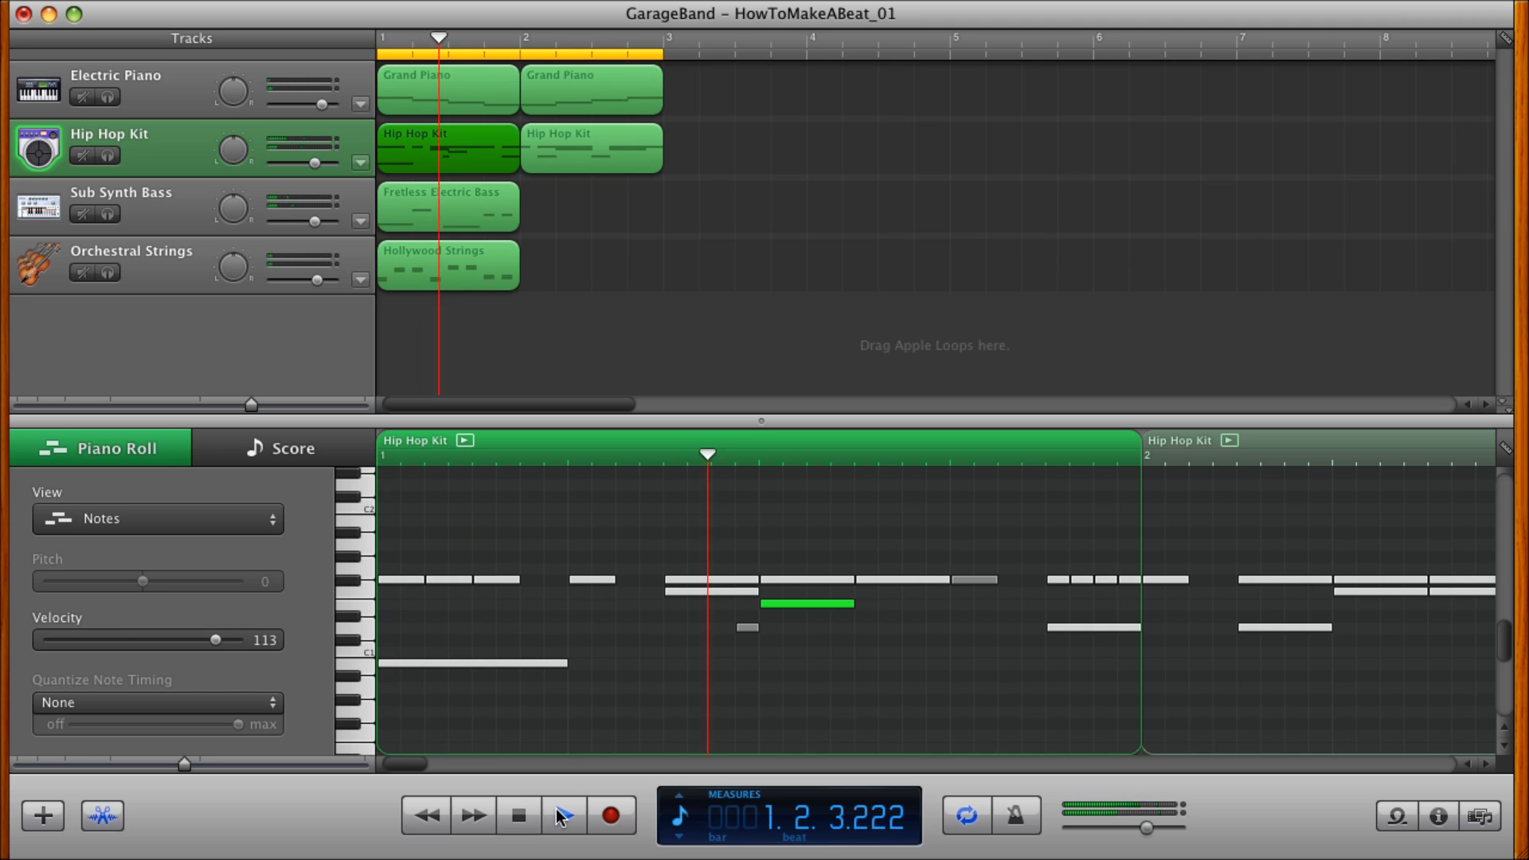
{"action": "left_click", "coordinate": [519, 815]}
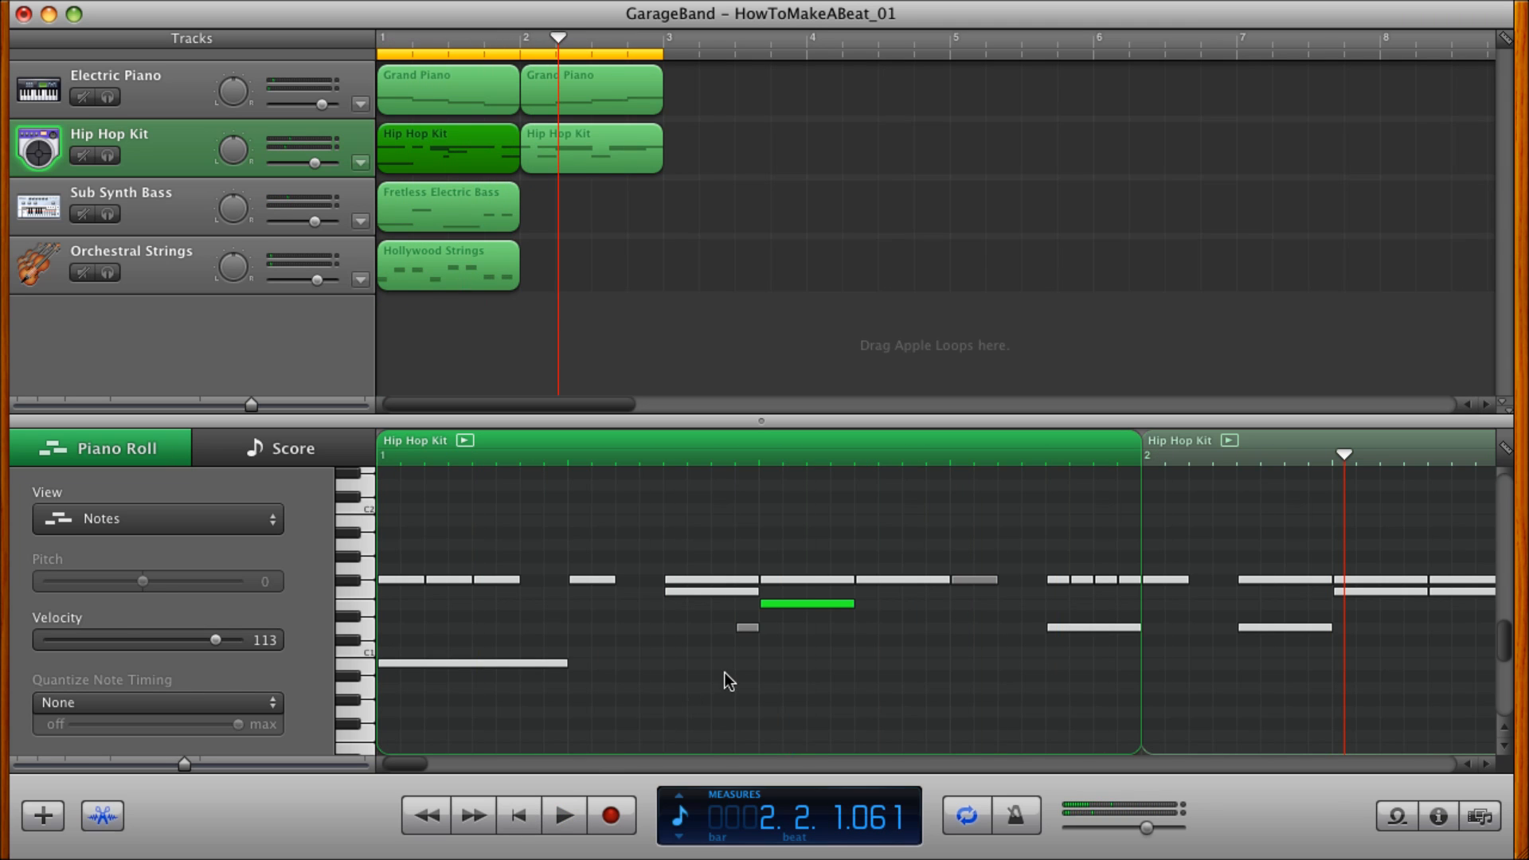
Move the short D1 note to midway between beats 2 and 3 and set its velocity to 92 while playing the beat from the start.
{"action": "left_click_drag", "start_coordinate": [748, 634], "coordinate": [699, 634]}
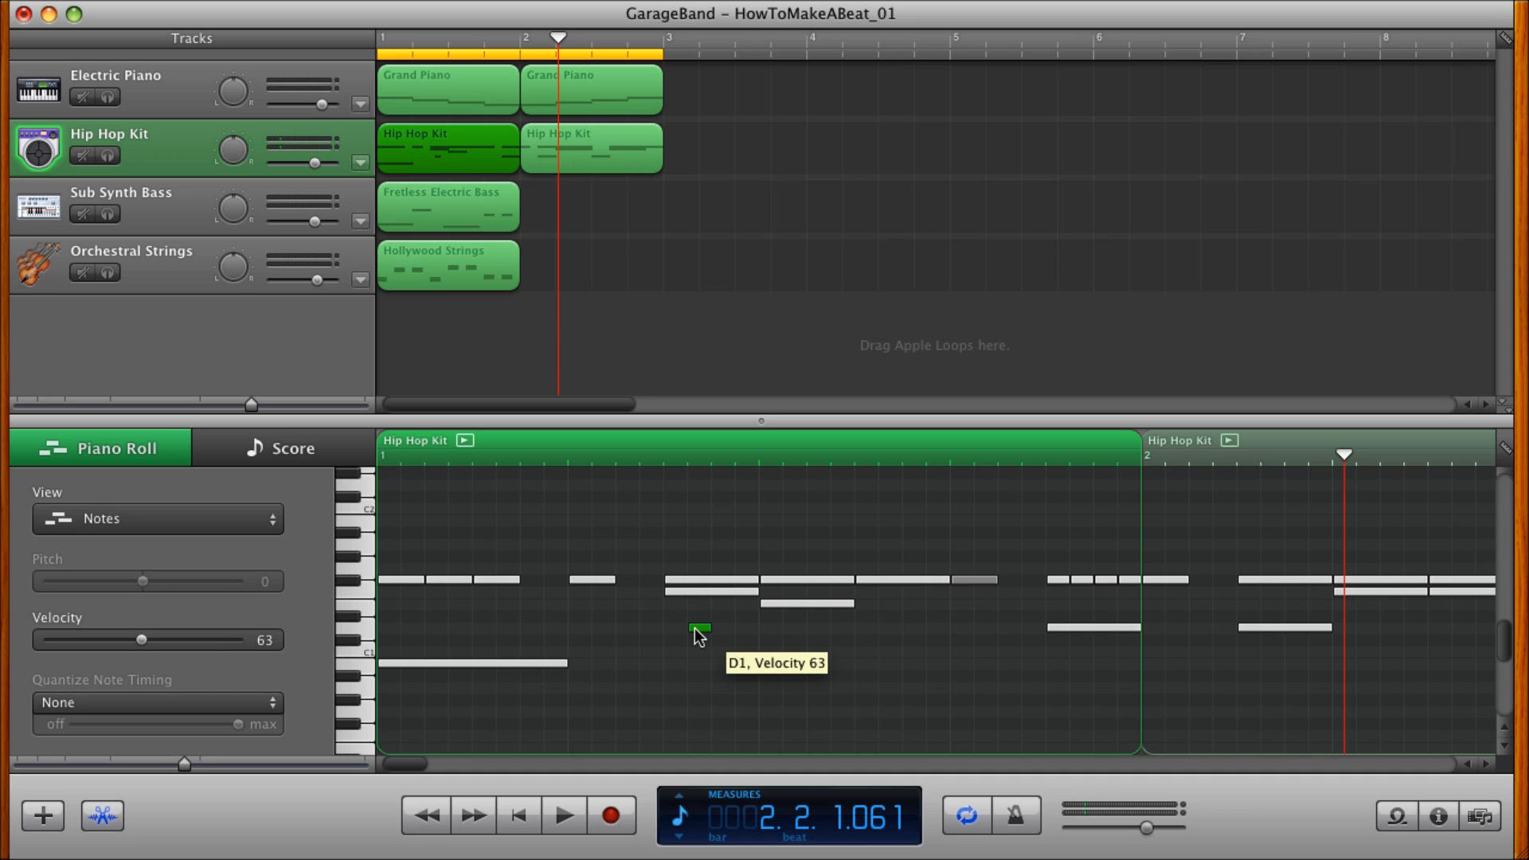
{"action": "left_click_drag", "start_coordinate": [699, 635], "coordinate": [677, 634]}
{"action": "left_click", "coordinate": [520, 813]}
{"action": "left_click", "coordinate": [556, 828]}
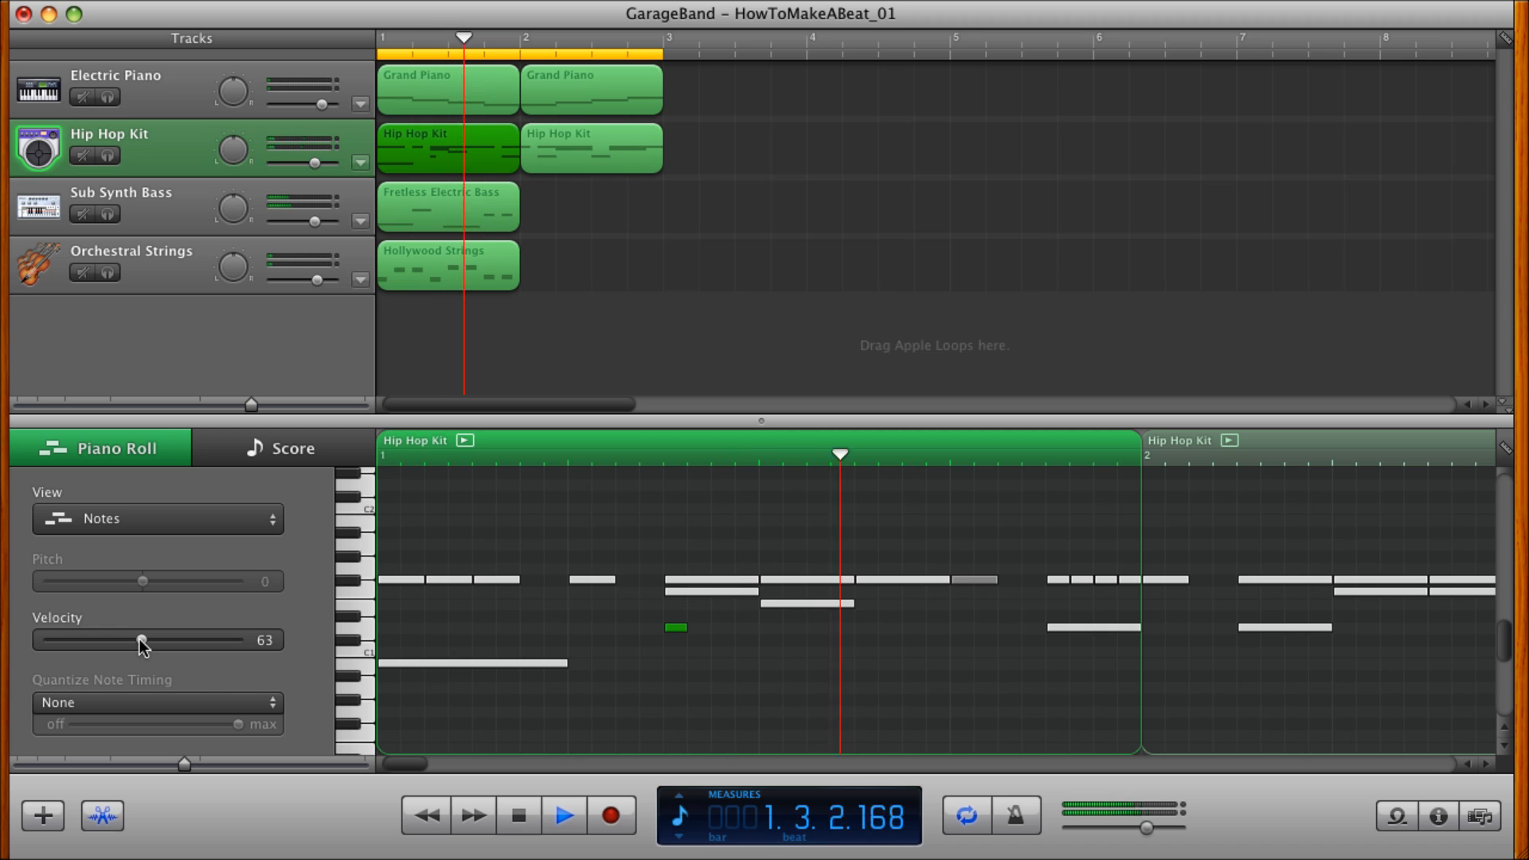
{"action": "left_click_drag", "start_coordinate": [142, 641], "coordinate": [187, 649]}
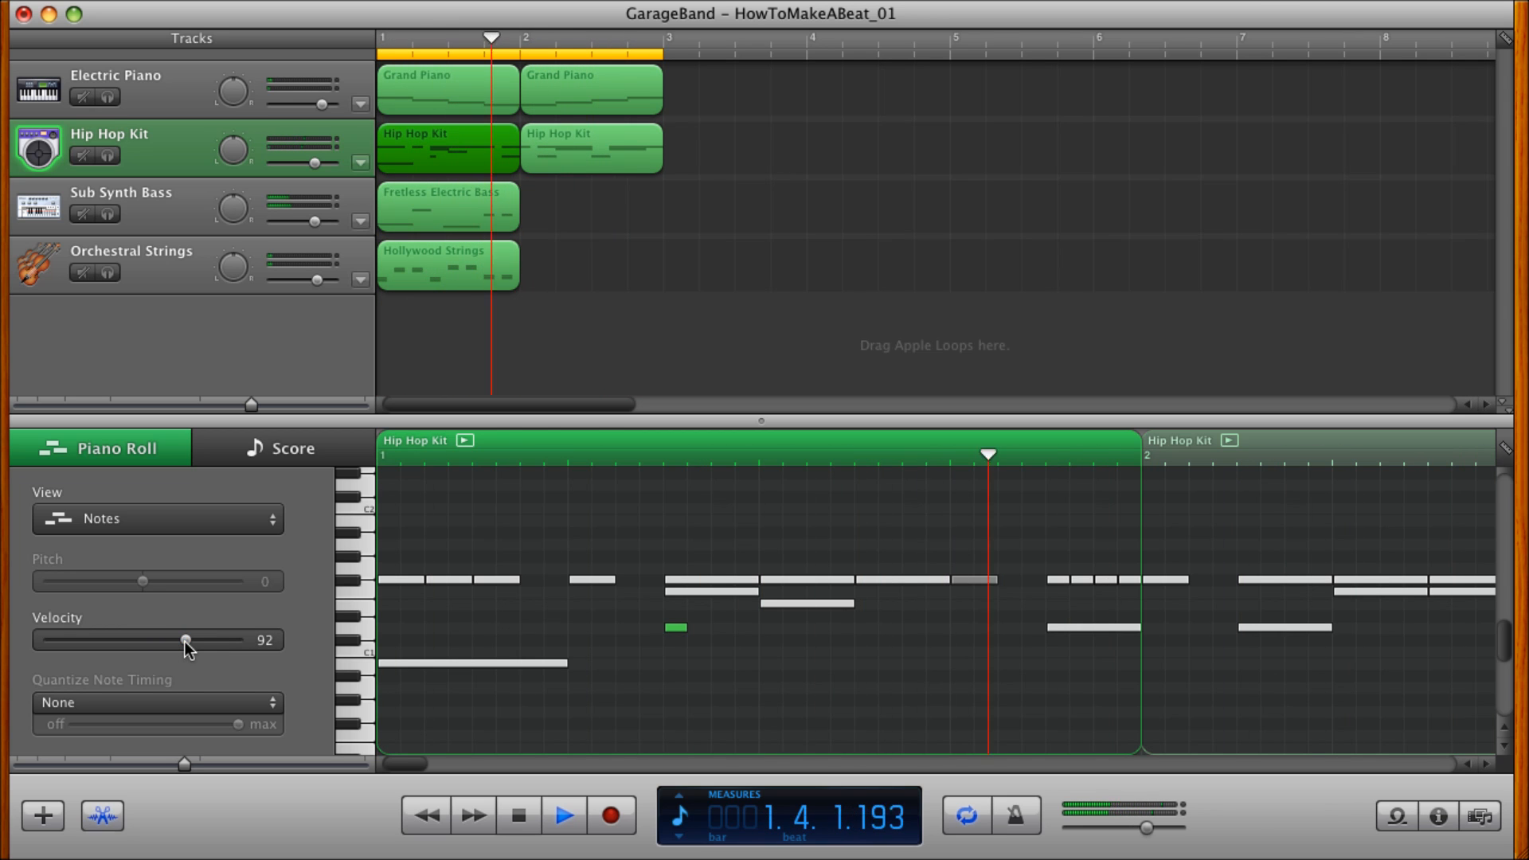
{"action": "left_click", "coordinate": [518, 815]}
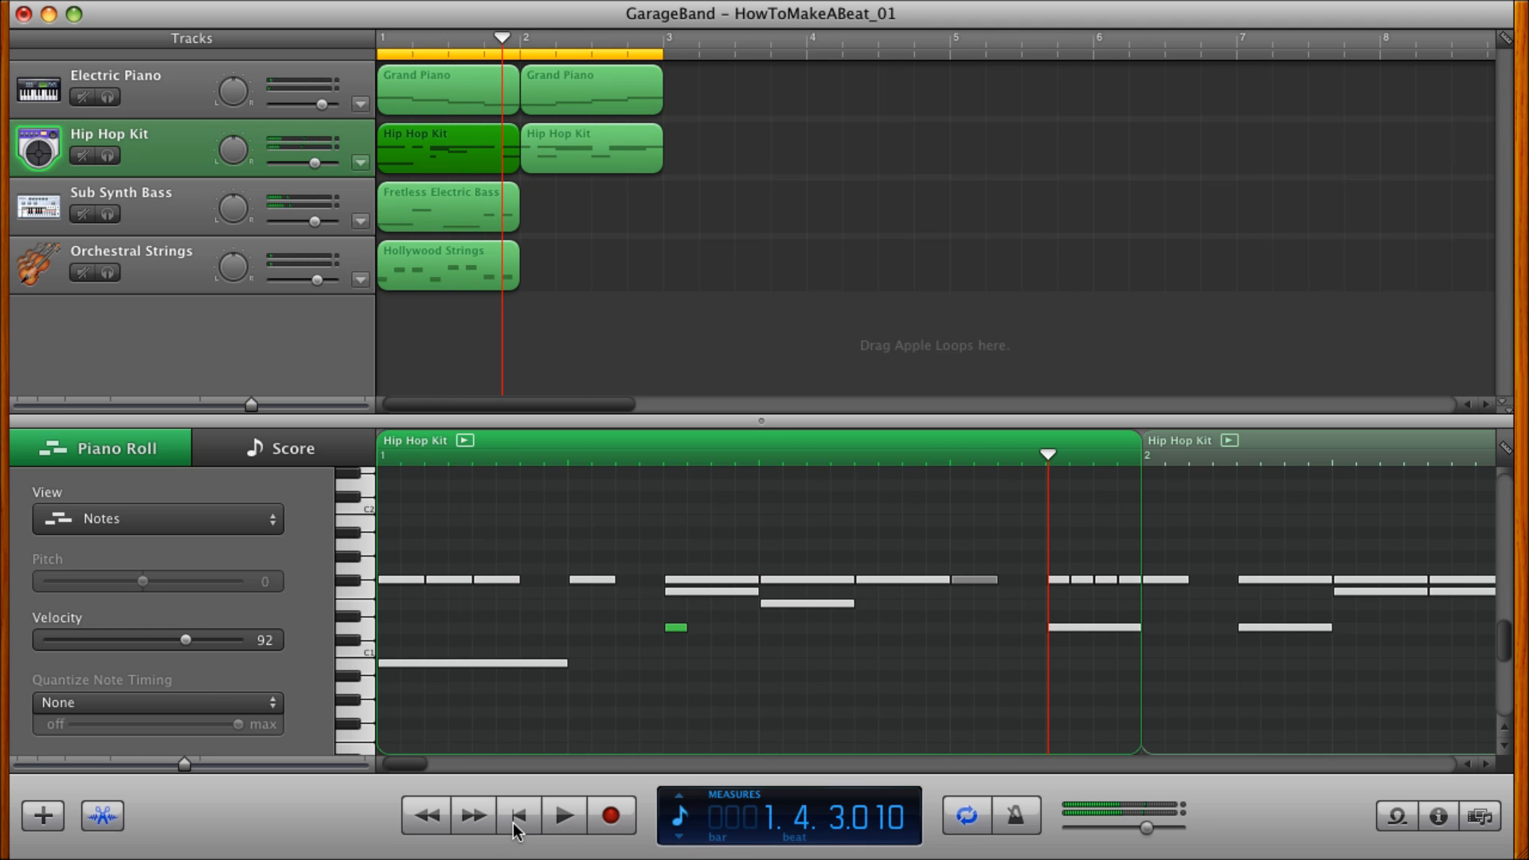